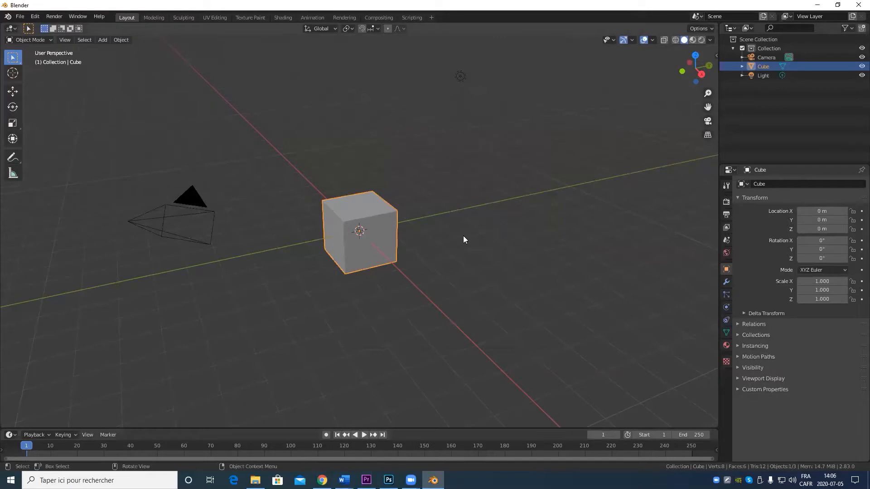
{"action": "middle_click_drag", "start_coordinate": [398, 271], "coordinate": [486, 301]}
{"action": "scroll", "coordinate": [389, 293], "scroll_direction": "up", "scroll_amount": 3}
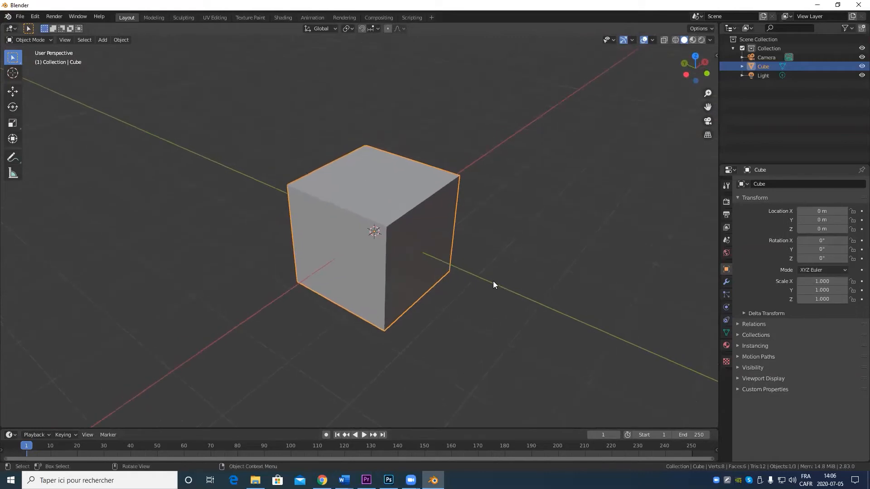
{"action": "scroll", "coordinate": [493, 284], "scroll_direction": "up", "scroll_amount": 2}
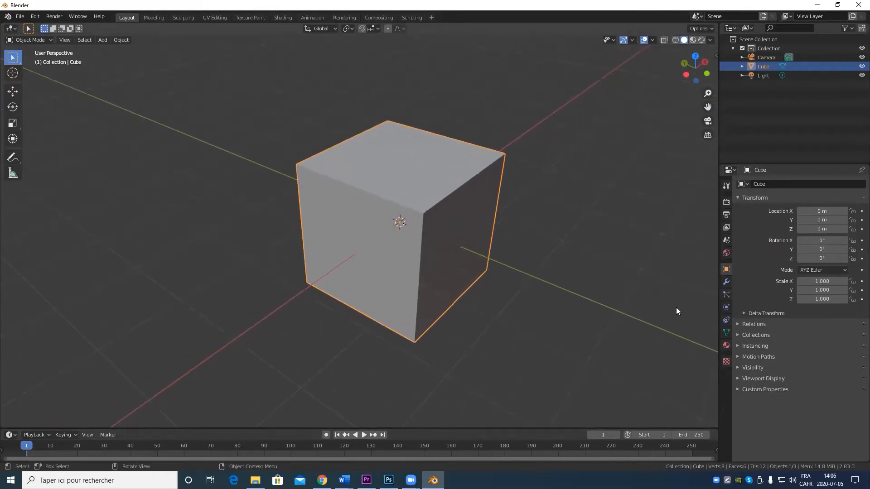
{"action": "middle_click_drag", "start_coordinate": [432, 286], "coordinate": [448, 267]}
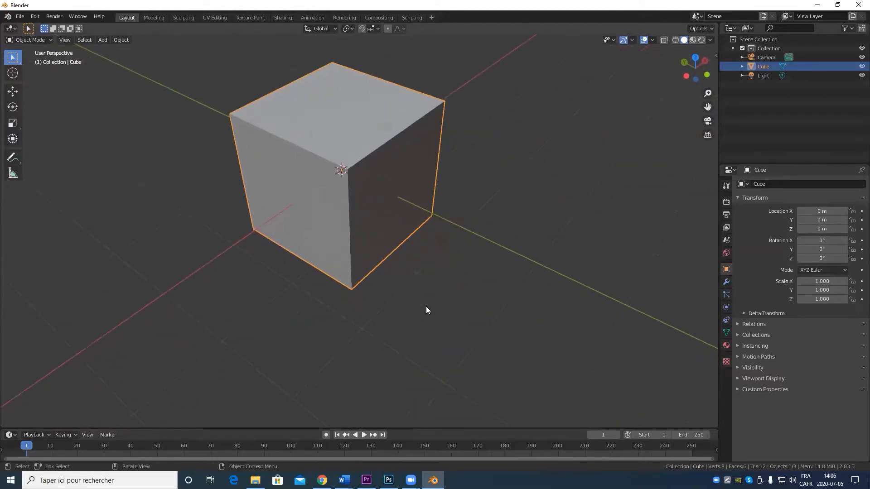
{"action": "middle_click_drag", "start_coordinate": [351, 320], "coordinate": [381, 284]}
{"action": "scroll", "coordinate": [380, 283], "scroll_direction": "up", "scroll_amount": 4}
{"action": "scroll", "coordinate": [380, 284], "scroll_direction": "up", "scroll_amount": 1}
{"action": "scroll", "coordinate": [424, 252], "scroll_direction": "down", "scroll_amount": 6}
{"action": "middle_click_drag", "start_coordinate": [425, 267], "coordinate": [447, 292]}
In Edit Mode, use the Knife to cut the cube's front face diagonally from its upper-right corner to its lower-left corner
{"action": "key", "text": "Tab"}
{"action": "middle_click_drag", "start_coordinate": [353, 278], "coordinate": [70, 253]}
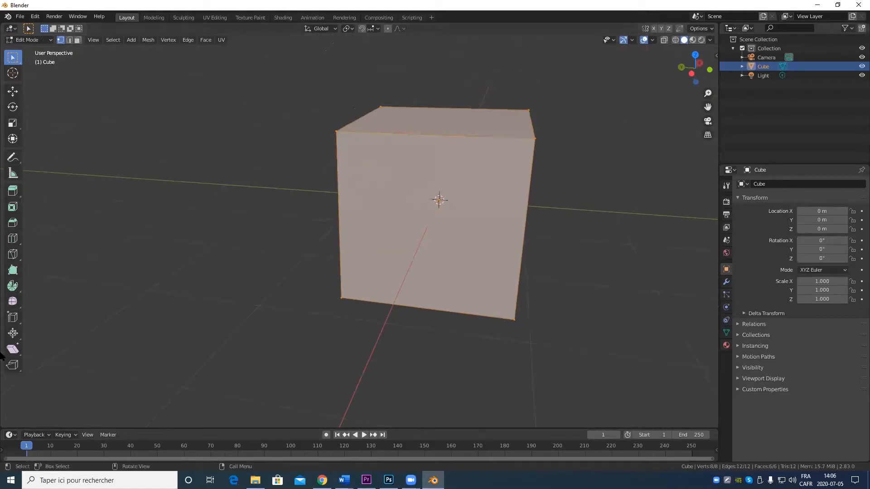
{"action": "left_click", "coordinate": [13, 254]}
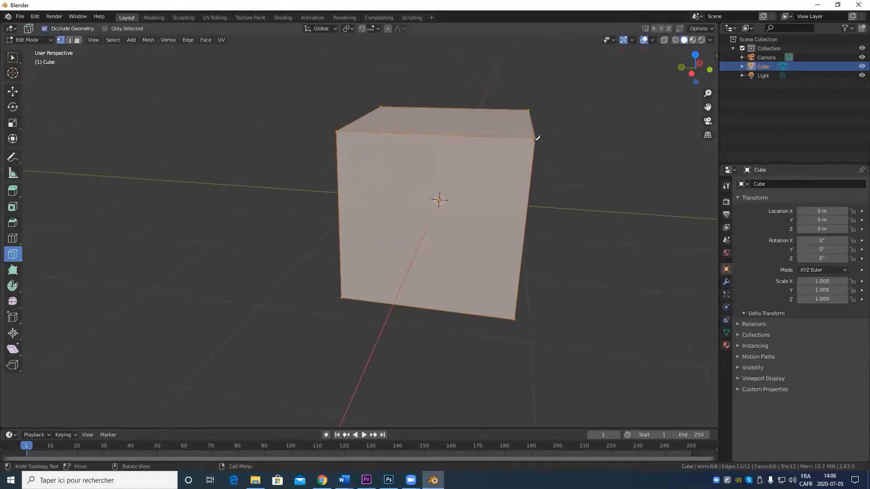
{"action": "left_click", "coordinate": [535, 138]}
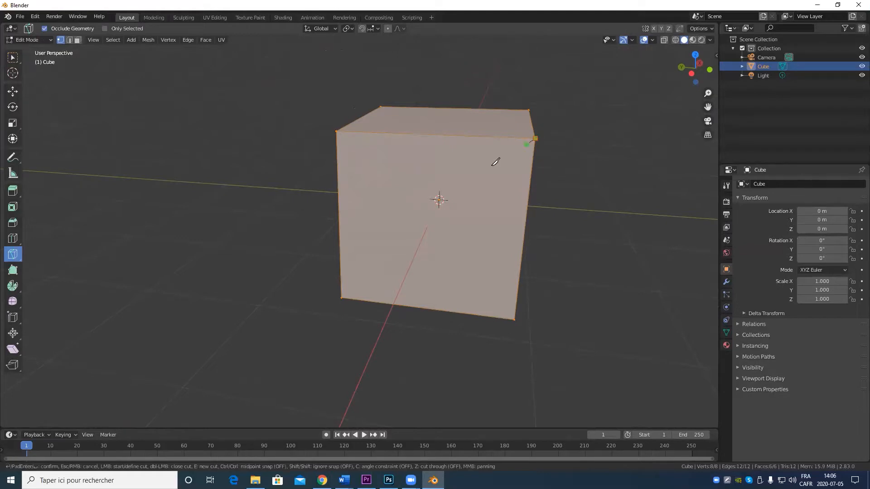
{"action": "left_click", "coordinate": [341, 297]}
{"action": "key", "text": "Return"}
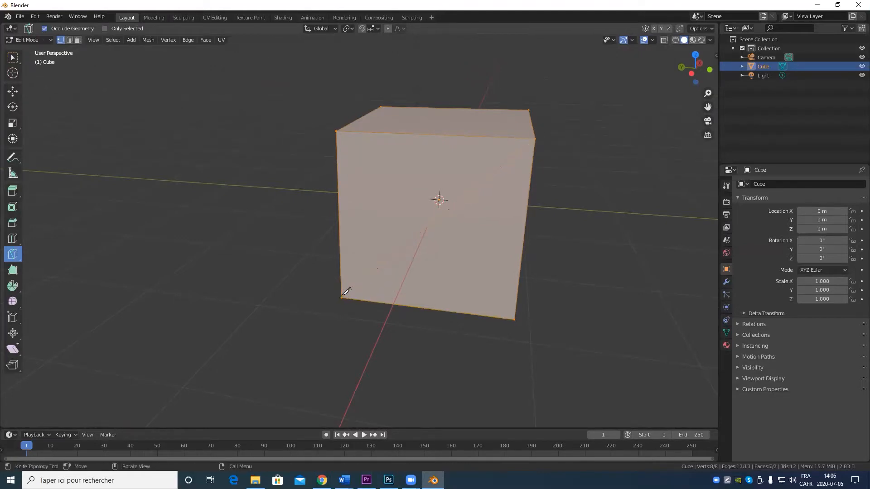
Return to Object Mode, apply a level 3 subdivision to the cube and deselect it
{"action": "left_click", "coordinate": [13, 92]}
{"action": "scroll", "coordinate": [320, 190], "scroll_direction": "up", "scroll_amount": 2}
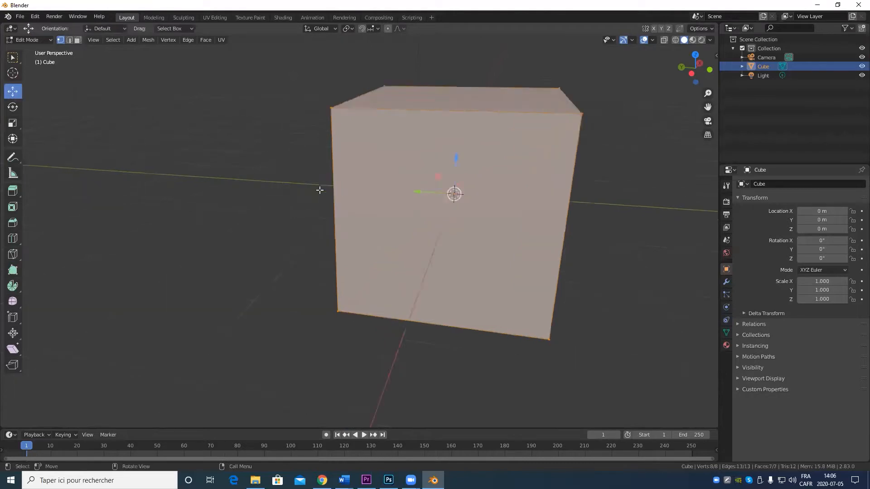
{"action": "middle_click_drag", "start_coordinate": [327, 197], "coordinate": [363, 210]}
{"action": "key", "text": "Tab"}
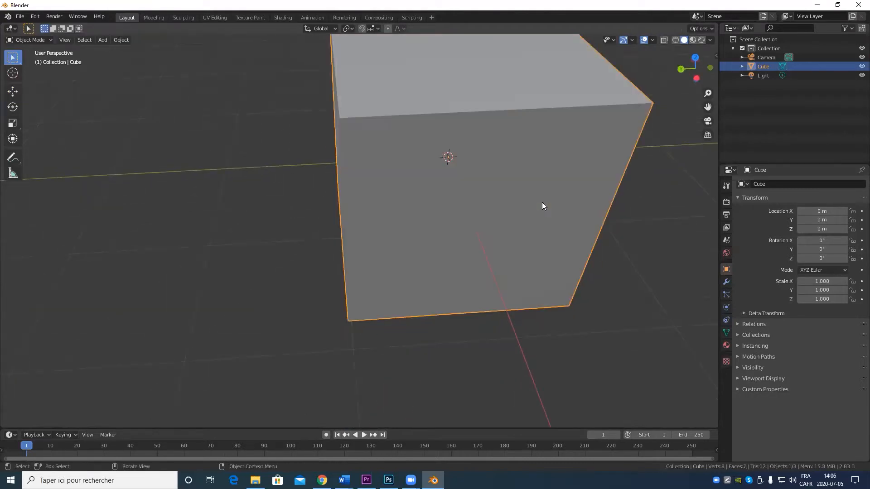
{"action": "key", "text": "ctrl+3"}
{"action": "scroll", "coordinate": [458, 215], "scroll_direction": "down", "scroll_amount": 2}
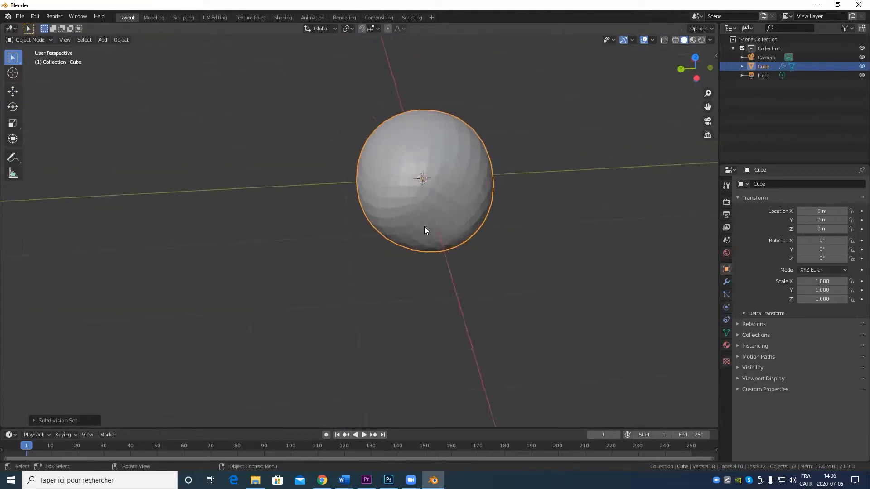
{"action": "middle_click_drag", "start_coordinate": [424, 226], "coordinate": [459, 212]}
{"action": "left_click", "coordinate": [373, 268]}
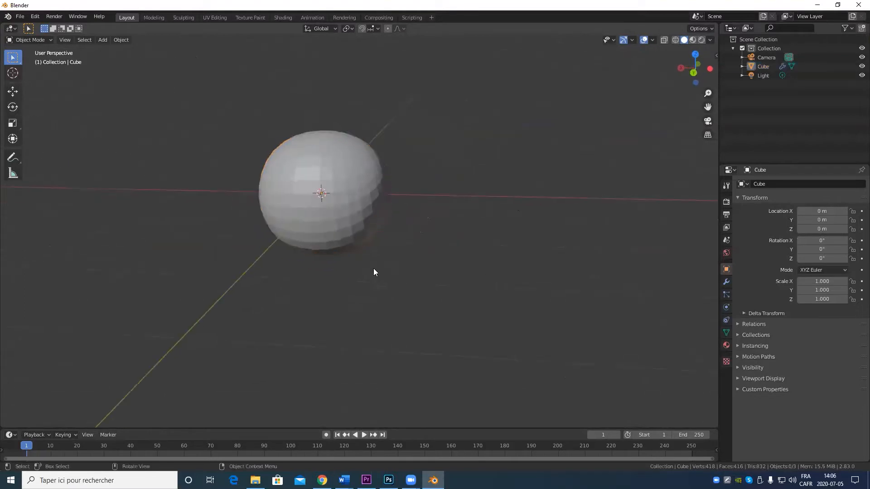
Examine the subdivided cube's surface from several angles around the diagonally cut face
{"action": "scroll", "coordinate": [374, 268], "scroll_direction": "up", "scroll_amount": 5}
{"action": "scroll", "coordinate": [389, 262], "scroll_direction": "down", "scroll_amount": 5}
{"action": "middle_click_drag", "start_coordinate": [389, 261], "coordinate": [308, 258]}
{"action": "middle_click_drag", "start_coordinate": [291, 48], "coordinate": [369, 274]}
{"action": "middle_click_drag", "start_coordinate": [520, 255], "coordinate": [373, 233]}
{"action": "scroll", "coordinate": [442, 275], "scroll_direction": "up", "scroll_amount": 3}
{"action": "scroll", "coordinate": [416, 274], "scroll_direction": "down", "scroll_amount": 4}
{"action": "scroll", "coordinate": [403, 253], "scroll_direction": "up", "scroll_amount": 5}
{"action": "middle_click_drag", "start_coordinate": [408, 258], "coordinate": [357, 283]}
{"action": "scroll", "coordinate": [463, 228], "scroll_direction": "down", "scroll_amount": 4}
{"action": "scroll", "coordinate": [419, 272], "scroll_direction": "up", "scroll_amount": 4}
{"action": "scroll", "coordinate": [424, 271], "scroll_direction": "down", "scroll_amount": 6}
{"action": "scroll", "coordinate": [365, 282], "scroll_direction": "up", "scroll_amount": 3}
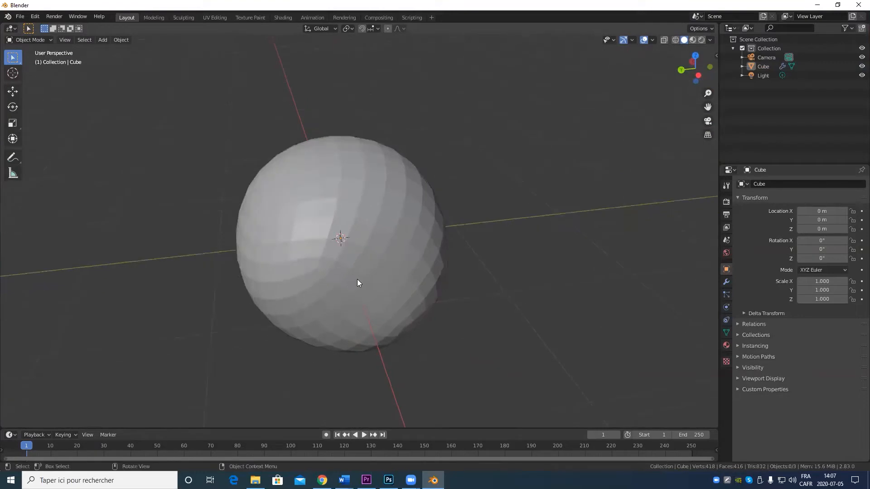
Delete the subdivided cube and add a plane mesh at the world origin
{"action": "left_click", "coordinate": [367, 281]}
{"action": "key", "text": "Delete"}
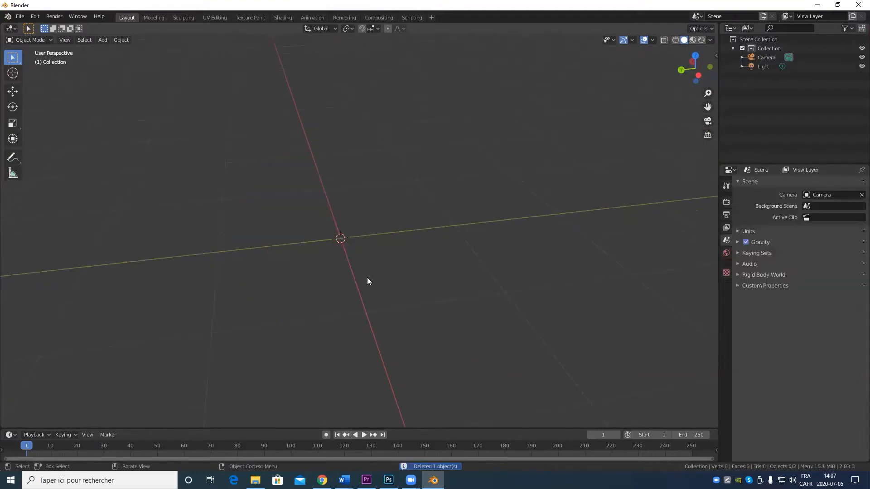
{"action": "middle_click_drag", "start_coordinate": [286, 145], "coordinate": [283, 175]}
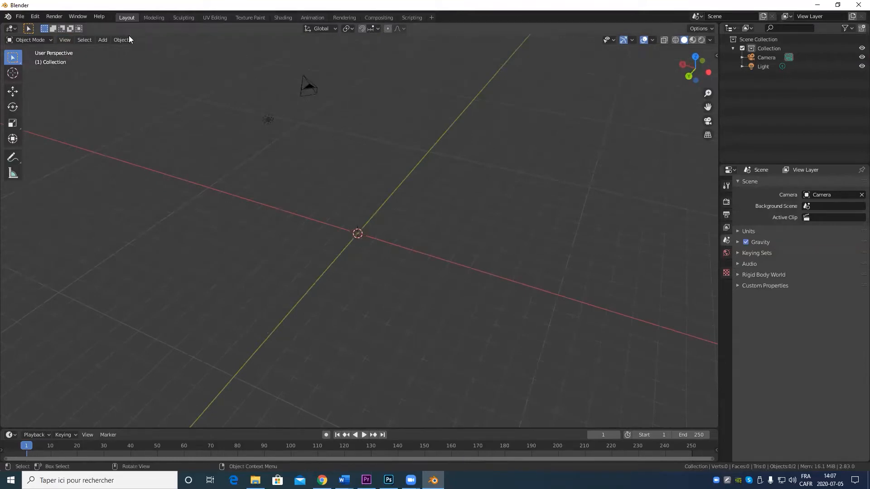
{"action": "left_click", "coordinate": [103, 40]}
{"action": "mouse_move", "coordinate": [112, 50]}
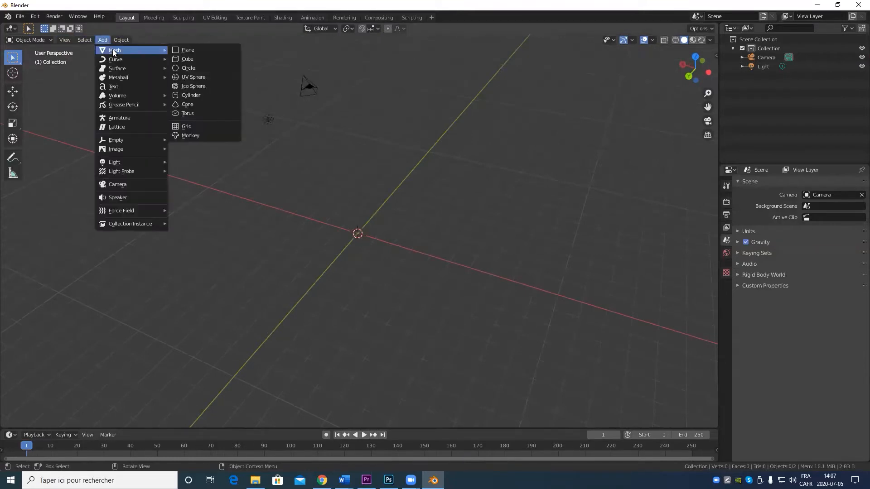
{"action": "left_click", "coordinate": [229, 52]}
{"action": "scroll", "coordinate": [382, 197], "scroll_direction": "up", "scroll_amount": 5}
{"action": "middle_click_drag", "start_coordinate": [382, 201], "coordinate": [410, 233]}
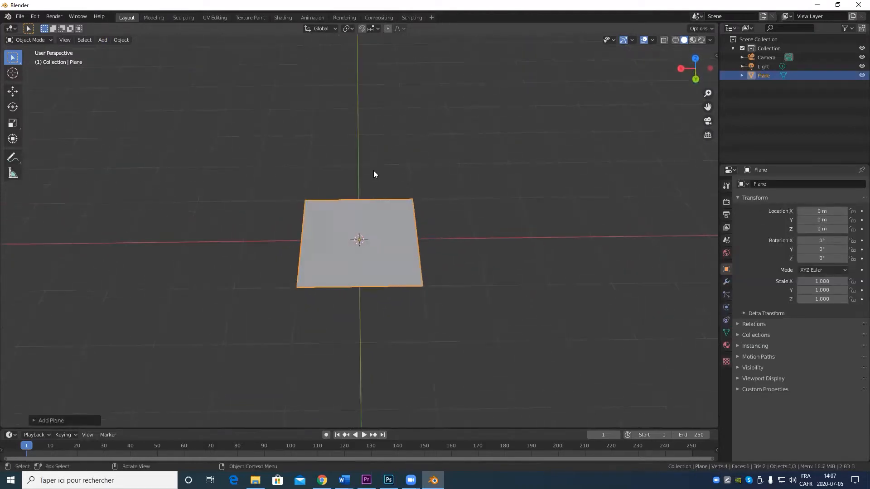
Move the plane along the X axis to about -5.28 m
{"action": "left_click", "coordinate": [10, 90]}
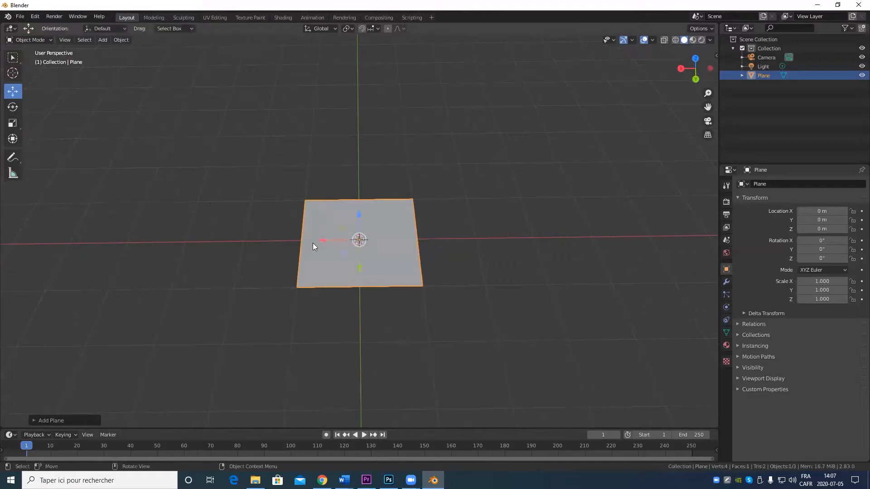
{"action": "left_click_drag", "start_coordinate": [325, 242], "coordinate": [612, 241]}
{"action": "middle_click_drag", "start_coordinate": [439, 256], "coordinate": [471, 290]}
In Edit Mode, divide the plane into three strips with two loop cuts parallel to the X axis
{"action": "key", "text": "Tab"}
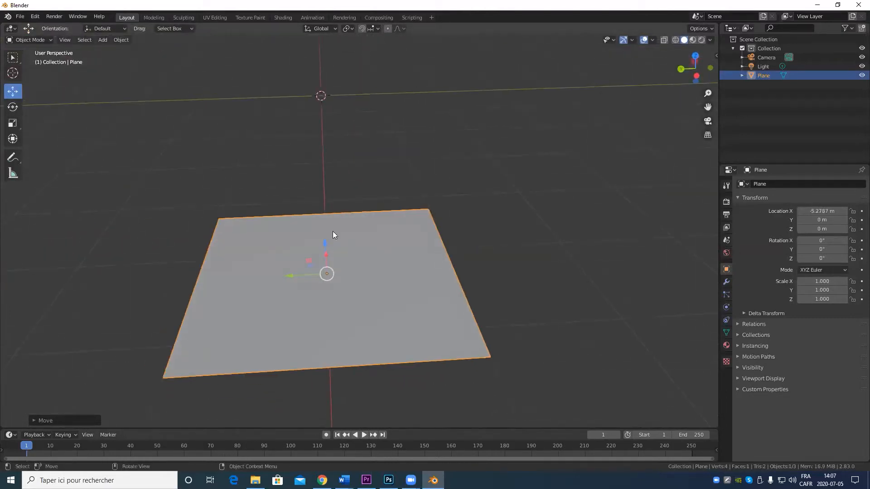
{"action": "left_click", "coordinate": [12, 239]}
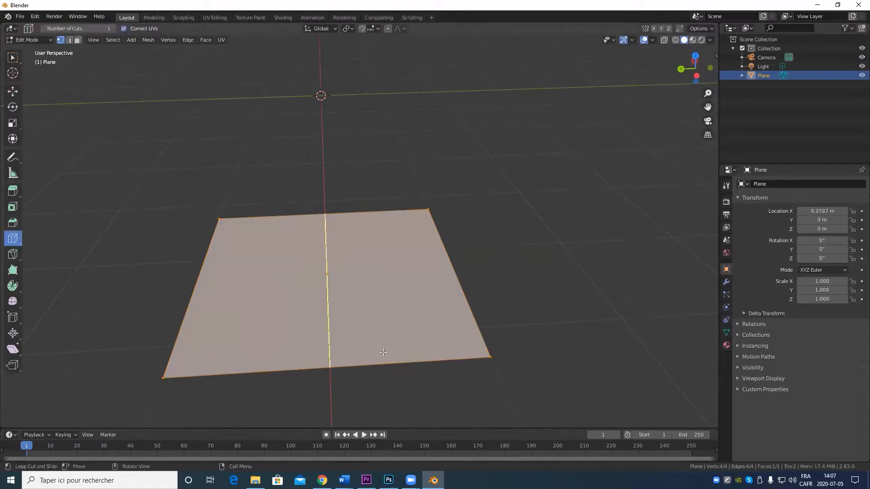
{"action": "left_click", "coordinate": [368, 352]}
{"action": "left_click", "coordinate": [70, 422]}
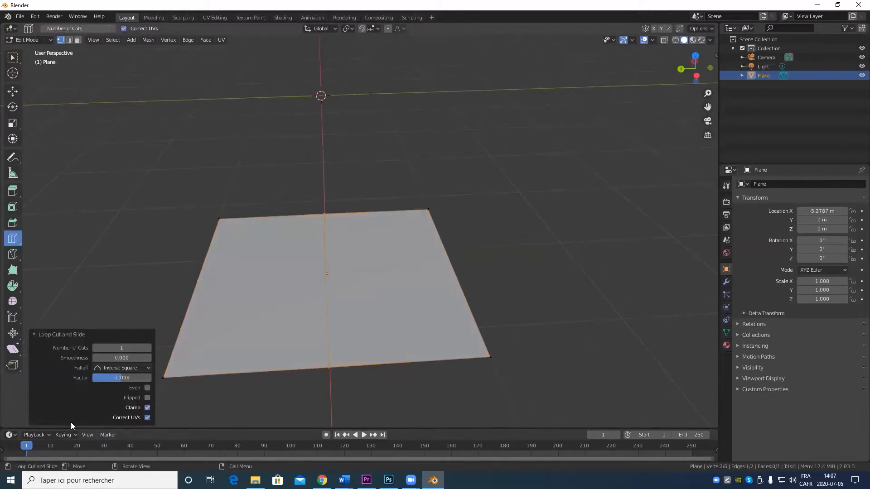
{"action": "left_click", "coordinate": [125, 346]}
{"action": "key", "text": "Return"}
Raise the plane's middle strip about 0.44 m along the Z axis
{"action": "left_click", "coordinate": [12, 92]}
{"action": "left_click_drag", "start_coordinate": [320, 233], "coordinate": [320, 194]}
{"action": "middle_click_drag", "start_coordinate": [320, 194], "coordinate": [352, 306]}
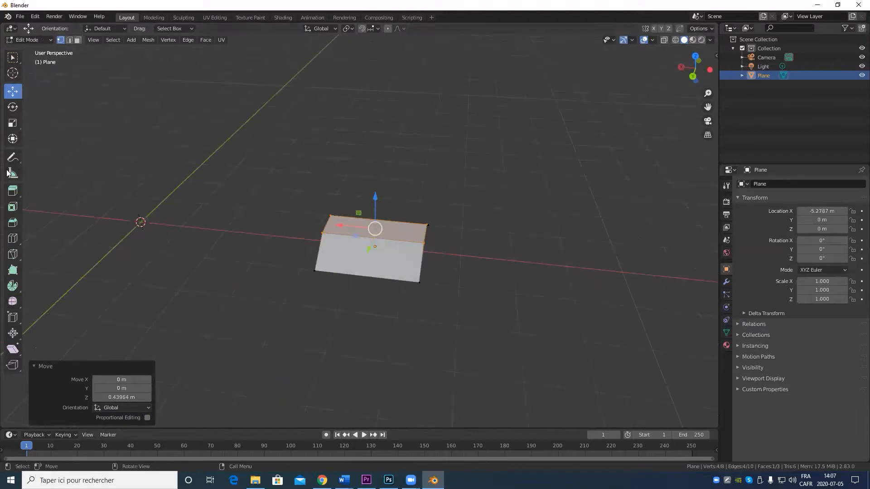
Add 2 loop cuts across the raised and sloping strips of the plane
{"action": "left_click", "coordinate": [13, 237]}
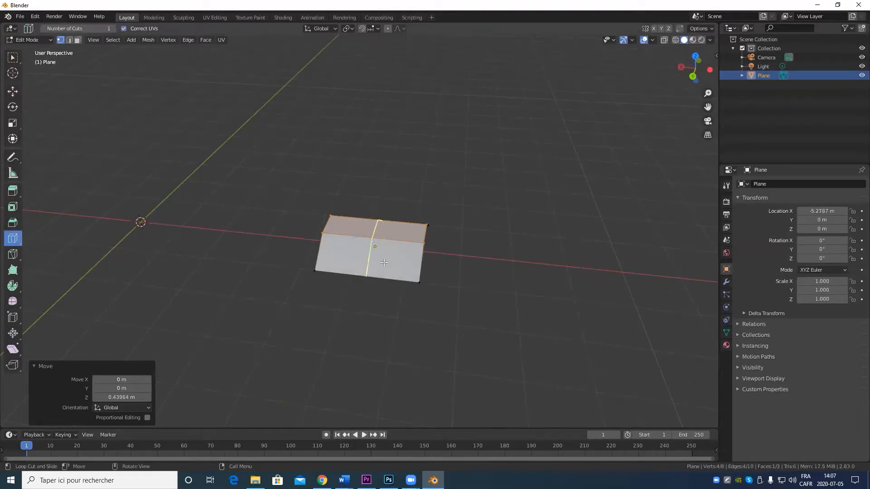
{"action": "left_click", "coordinate": [383, 263]}
{"action": "left_click", "coordinate": [123, 349]}
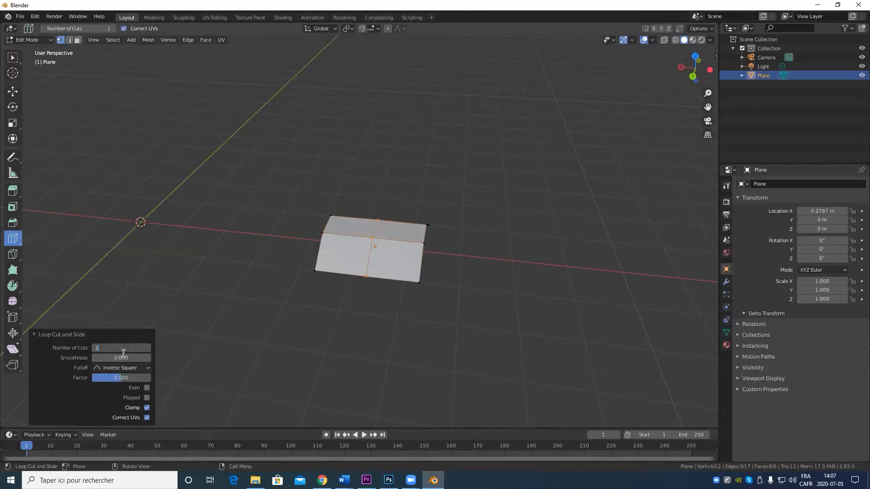
{"action": "type", "text": "2"}
{"action": "key", "text": "Return"}
{"action": "scroll", "coordinate": [438, 338], "scroll_direction": "up", "scroll_amount": 2}
{"action": "scroll", "coordinate": [438, 337], "scroll_direction": "up", "scroll_amount": 2}
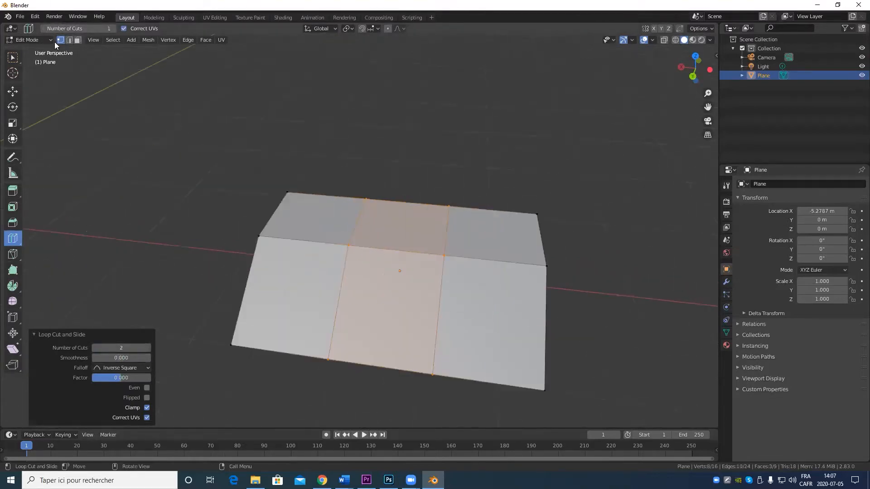
Add a supporting edge loop close to each of the bent plane's four outer borders
{"action": "left_click", "coordinate": [13, 91]}
{"action": "scroll", "coordinate": [175, 252], "scroll_direction": "up", "scroll_amount": 3}
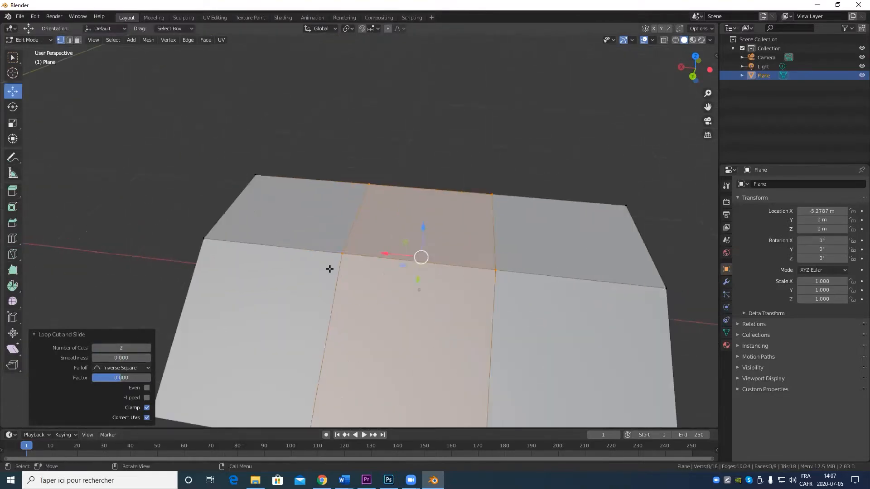
{"action": "left_click", "coordinate": [13, 254]}
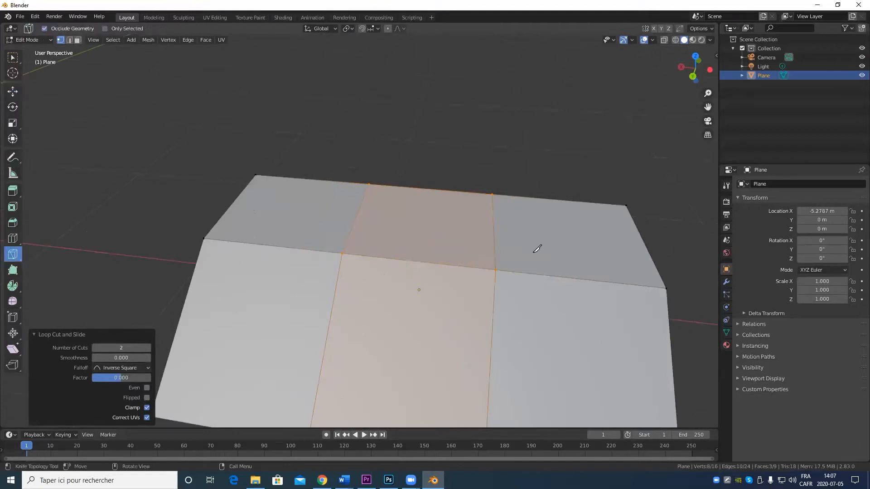
{"action": "left_click", "coordinate": [13, 238]}
{"action": "scroll", "coordinate": [238, 243], "scroll_direction": "down", "scroll_amount": 3}
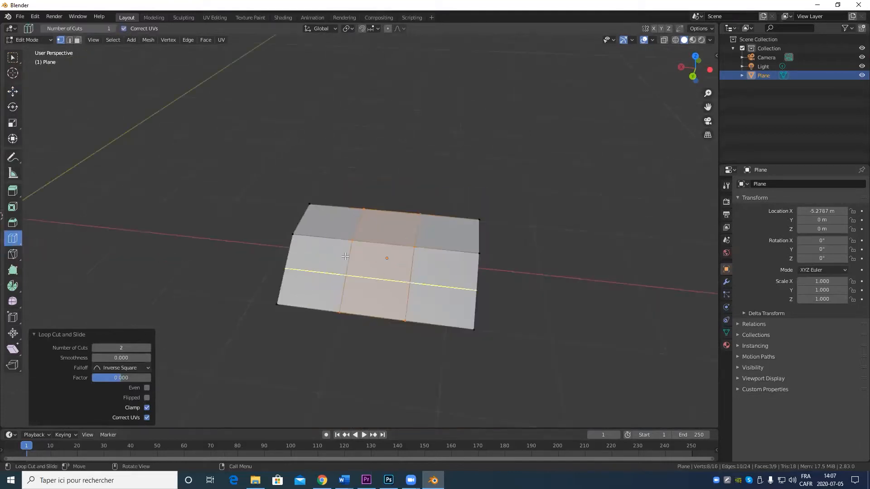
{"action": "left_click_drag", "start_coordinate": [320, 246], "coordinate": [295, 236]}
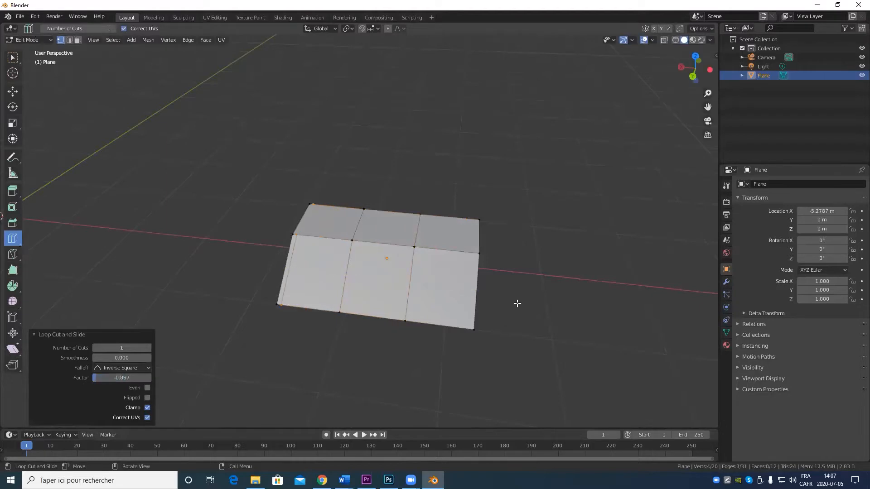
{"action": "left_click_drag", "start_coordinate": [467, 252], "coordinate": [478, 322]}
{"action": "middle_click_drag", "start_coordinate": [573, 316], "coordinate": [396, 279]}
{"action": "left_click_drag", "start_coordinate": [396, 278], "coordinate": [422, 298]}
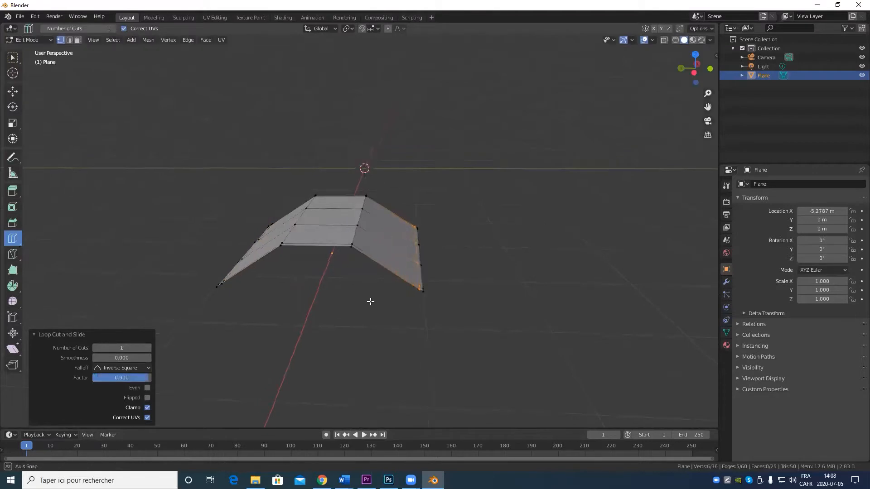
Use the Knife to cut the central face of the raised strip diagonally from corner to corner
{"action": "middle_click_drag", "start_coordinate": [368, 301], "coordinate": [272, 249]}
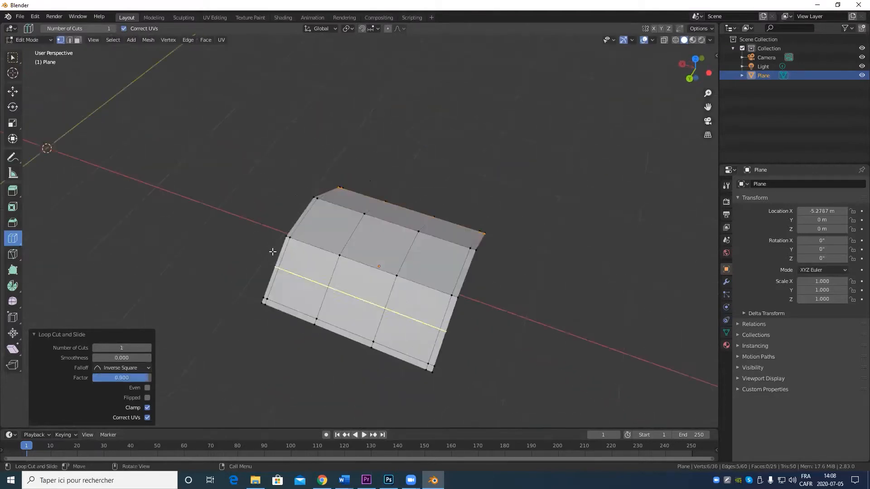
{"action": "left_click", "coordinate": [13, 254]}
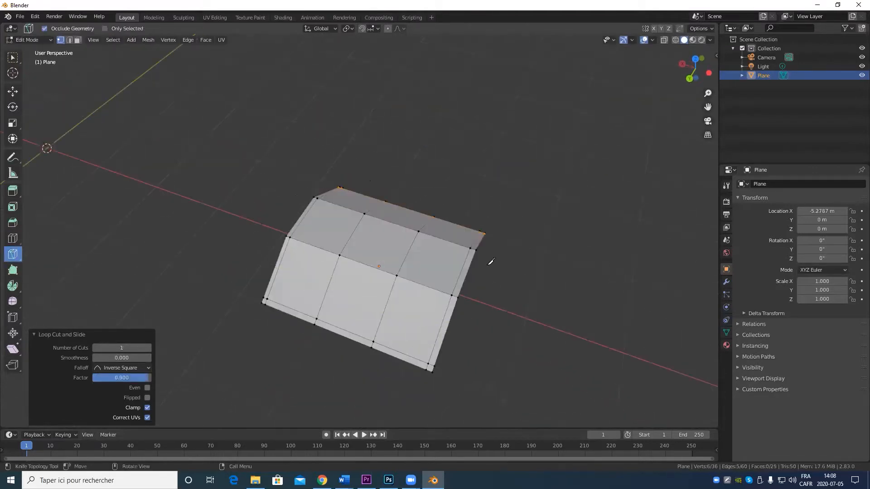
{"action": "left_click", "coordinate": [418, 231]}
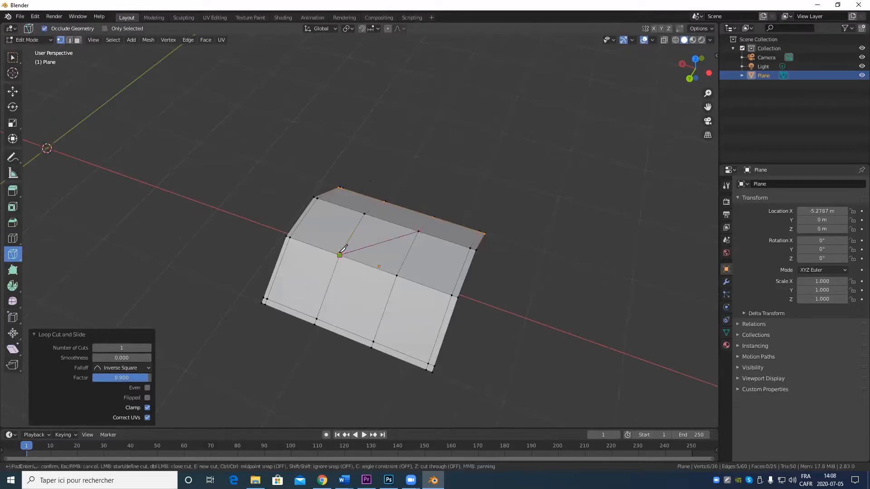
{"action": "key", "text": "Return"}
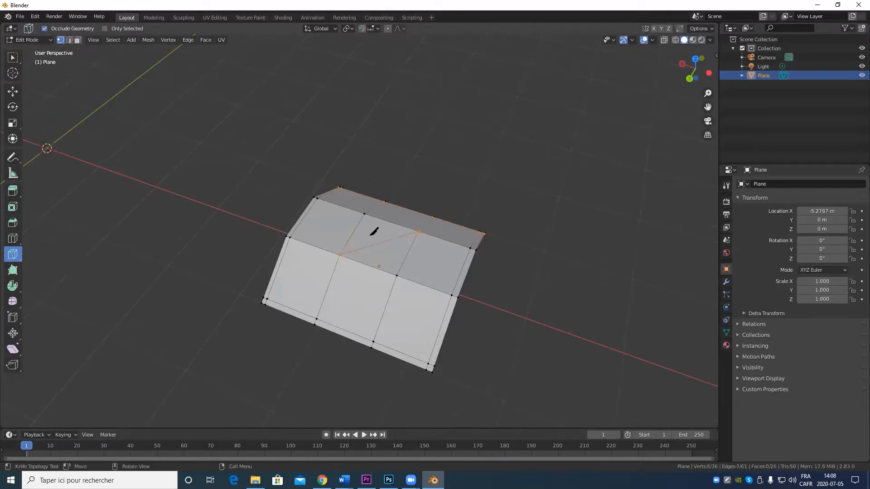
Return to Object Mode and apply a level 3 subdivision to the bent plane
{"action": "key", "text": "ctrl+3"}
{"action": "key", "text": "Tab"}
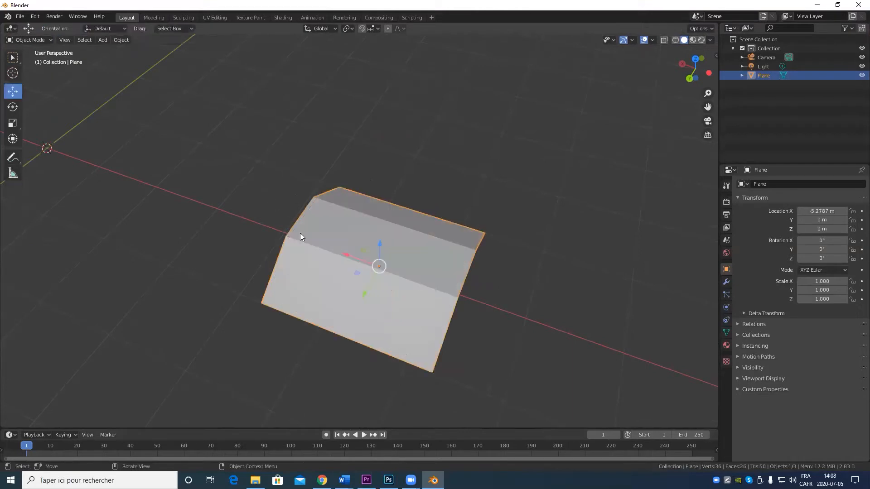
{"action": "key", "text": "ctrl+3"}
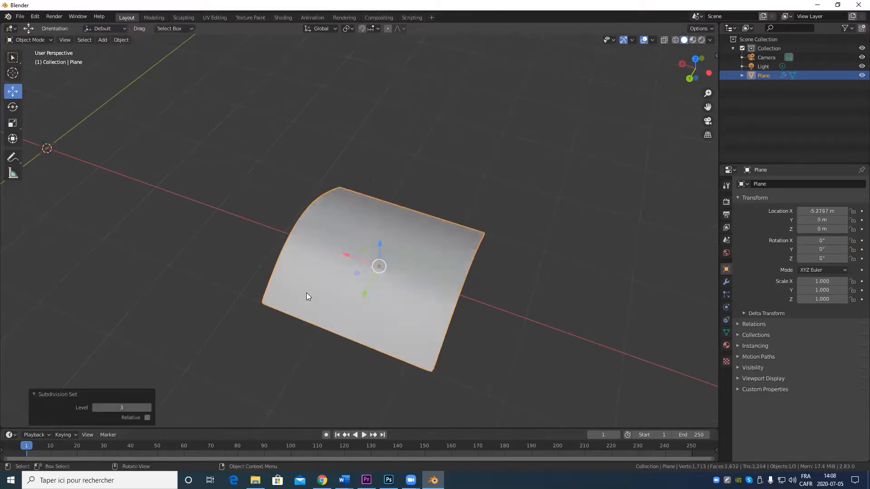
Examine the subdivided bent plane's shading up close and from several angles for distortion around the diagonal cut
{"action": "left_click", "coordinate": [13, 58]}
{"action": "scroll", "coordinate": [415, 293], "scroll_direction": "up", "scroll_amount": 5}
{"action": "middle_click_drag", "start_coordinate": [415, 292], "coordinate": [319, 141]}
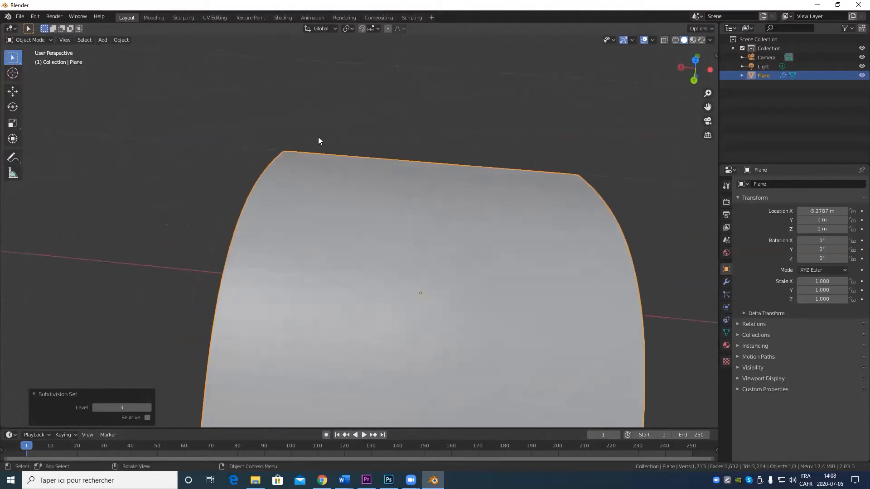
{"action": "scroll", "coordinate": [440, 259], "scroll_direction": "down", "scroll_amount": 5}
{"action": "middle_click_drag", "start_coordinate": [464, 277], "coordinate": [319, 234]}
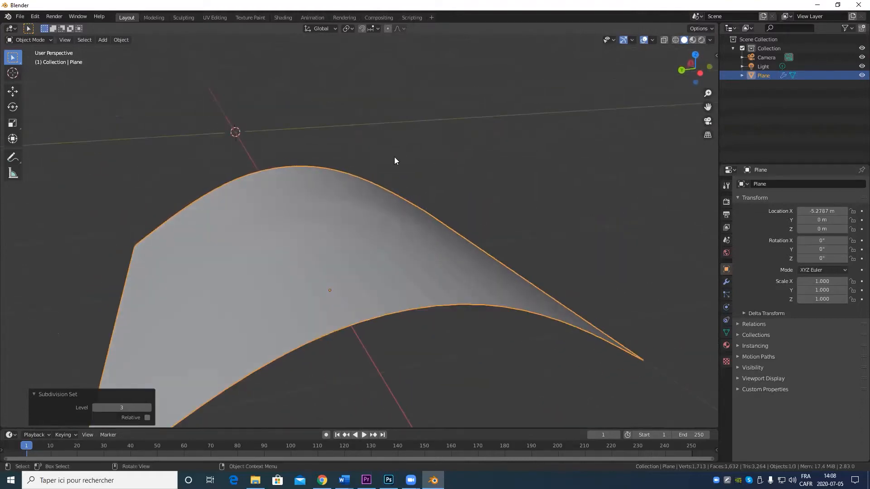
{"action": "middle_click_drag", "start_coordinate": [375, 233], "coordinate": [493, 291]}
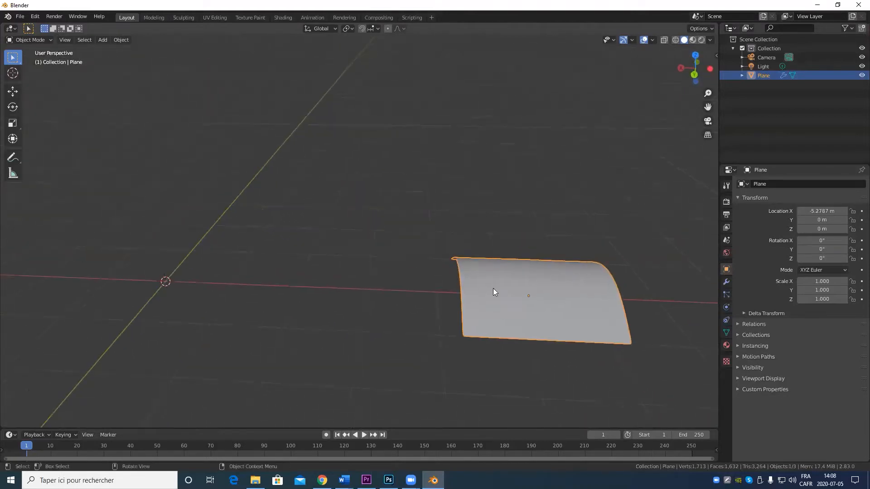
Add a cylinder with 32 vertices, 1 m radius and 2 m depth at the world origin and enter Edit Mode
{"action": "left_click", "coordinate": [104, 39]}
{"action": "mouse_move", "coordinate": [146, 50]}
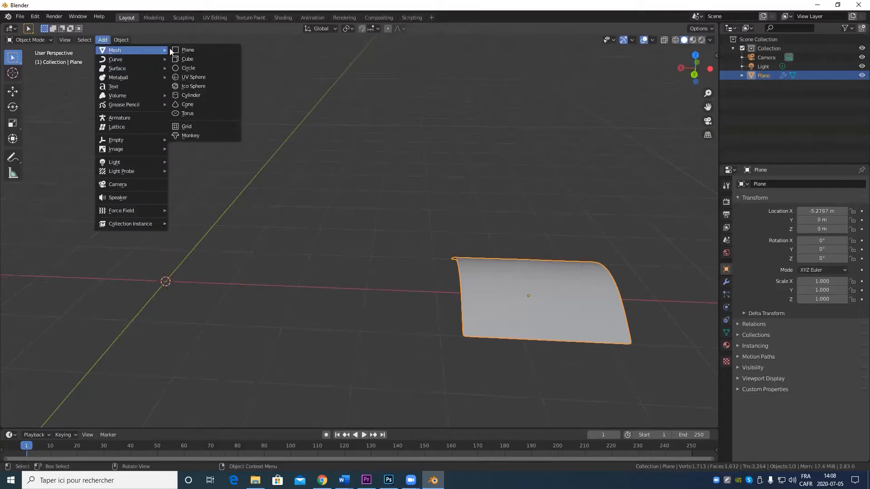
{"action": "left_click", "coordinate": [197, 95]}
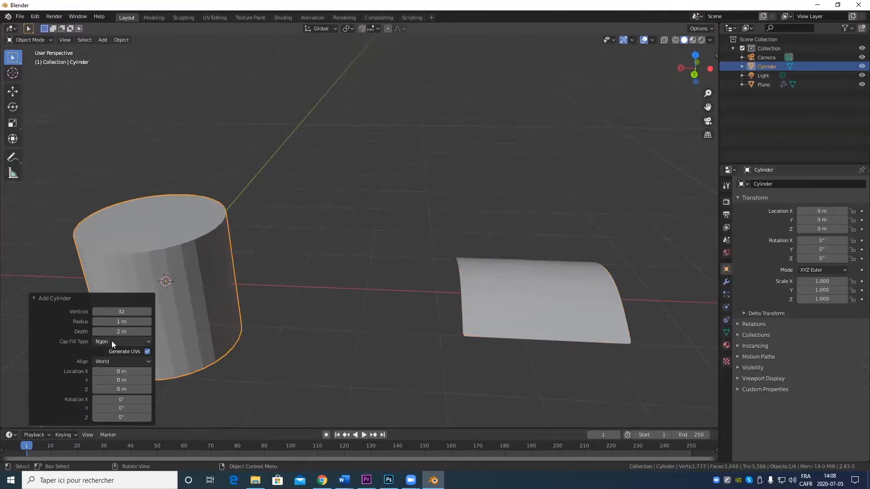
{"action": "middle_click_drag", "start_coordinate": [219, 325], "coordinate": [354, 336], "text": "shift"}
{"action": "scroll", "coordinate": [364, 345], "scroll_direction": "up", "scroll_amount": 4}
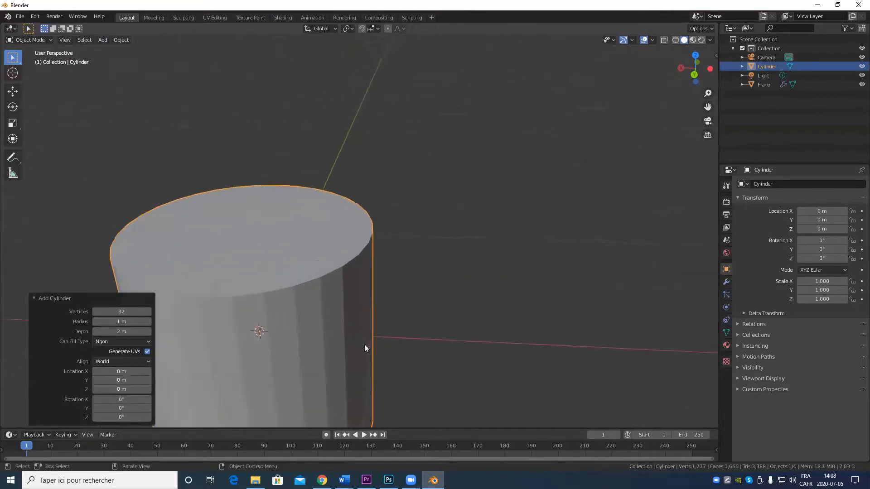
{"action": "left_click", "coordinate": [297, 303]}
{"action": "key", "text": "Tab"}
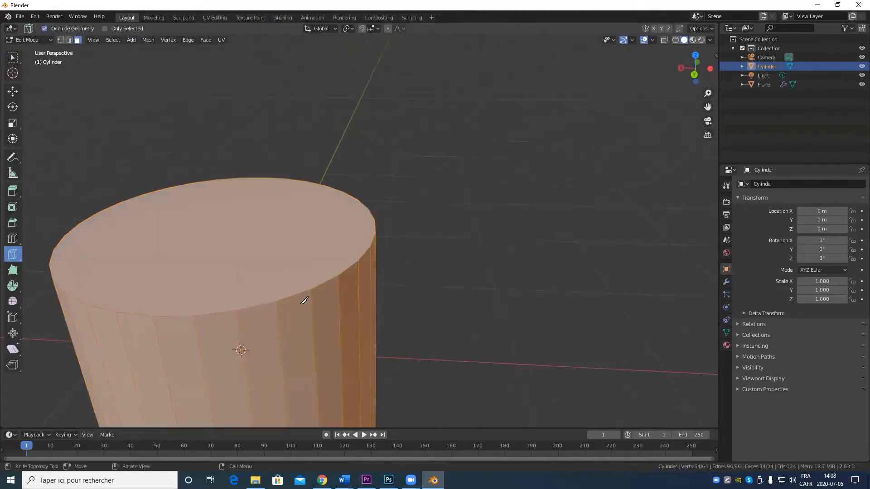
{"action": "scroll", "coordinate": [304, 303], "scroll_direction": "down", "scroll_amount": 2}
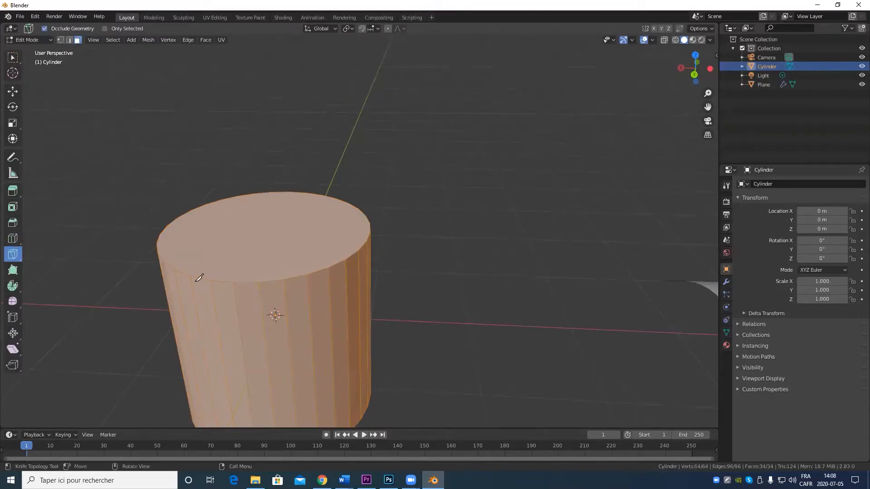
Add horizontal edge loops around the cylinder's side: one close to the upper rim, one close to the base and one near mid-height
{"action": "left_click", "coordinate": [13, 238]}
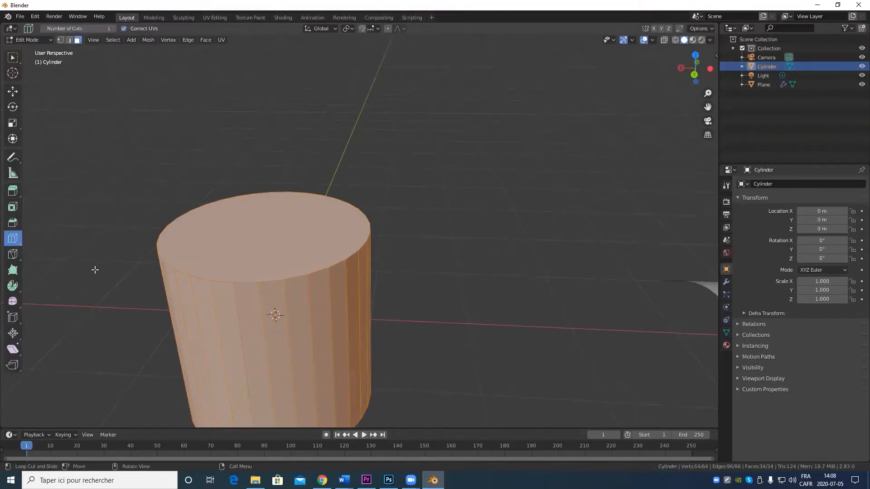
{"action": "left_click_drag", "start_coordinate": [260, 352], "coordinate": [271, 270]}
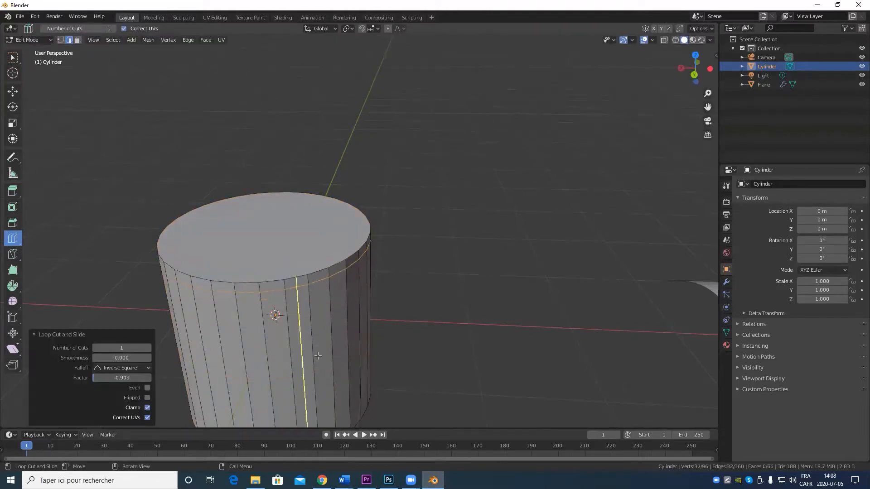
{"action": "scroll", "coordinate": [320, 344], "scroll_direction": "down", "scroll_amount": 3}
{"action": "left_click_drag", "start_coordinate": [324, 313], "coordinate": [325, 349]}
{"action": "left_click", "coordinate": [325, 307]}
{"action": "scroll", "coordinate": [394, 334], "scroll_direction": "up", "scroll_amount": 2}
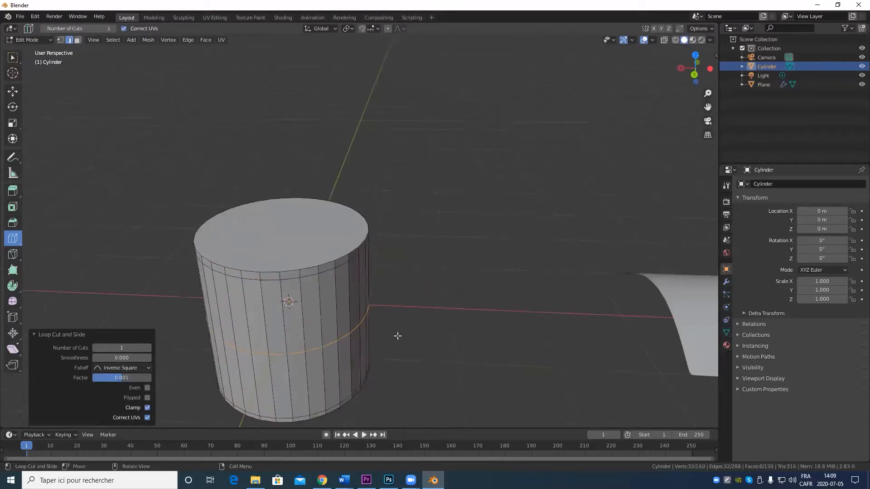
Return to Object Mode and apply a level 3 subdivision to the cylinder
{"action": "key", "text": "a"}
{"action": "key", "text": "Tab"}
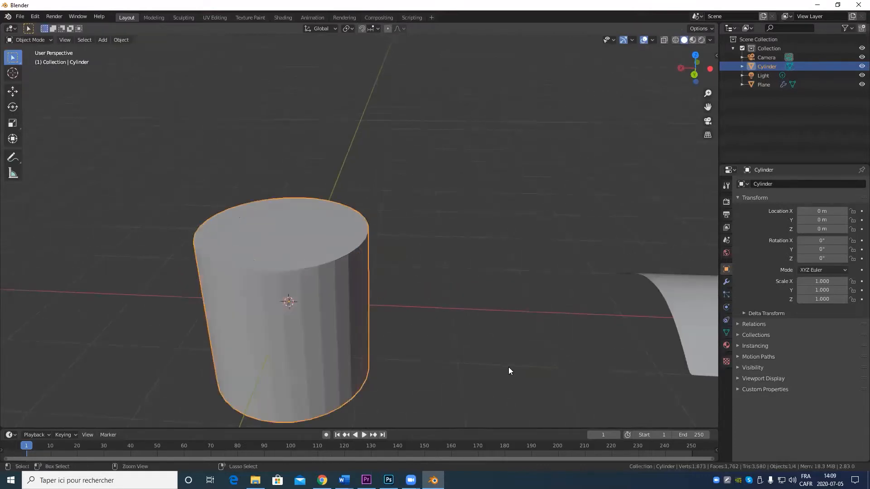
{"action": "key", "text": "ctrl+3"}
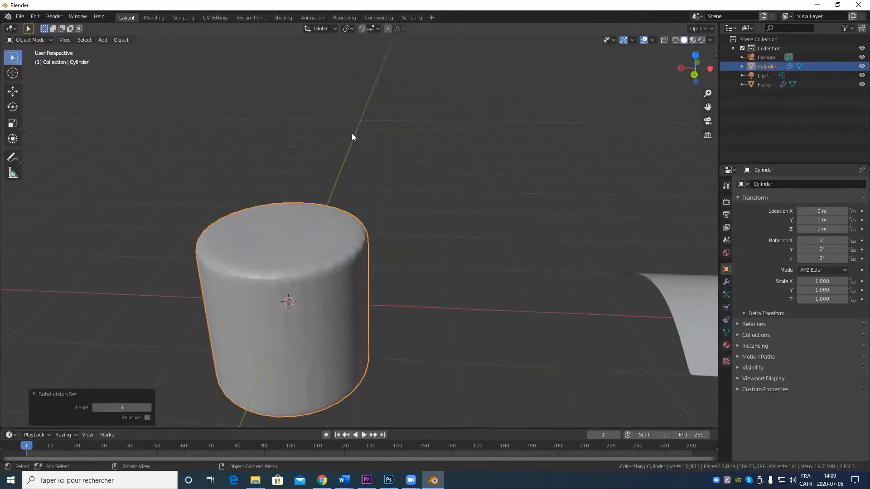
Deselect the cylinder and examine the smoothed rim and cap shading up close from several angles
{"action": "left_click_drag", "start_coordinate": [352, 133], "coordinate": [420, 183]}
{"action": "scroll", "coordinate": [436, 304], "scroll_direction": "up", "scroll_amount": 3}
{"action": "middle_click_drag", "start_coordinate": [435, 304], "coordinate": [439, 347]}
{"action": "middle_click_drag", "start_coordinate": [349, 320], "coordinate": [477, 297], "text": "shift"}
{"action": "middle_click_drag", "start_coordinate": [477, 297], "coordinate": [446, 253]}
{"action": "scroll", "coordinate": [510, 224], "scroll_direction": "up", "scroll_amount": 2}
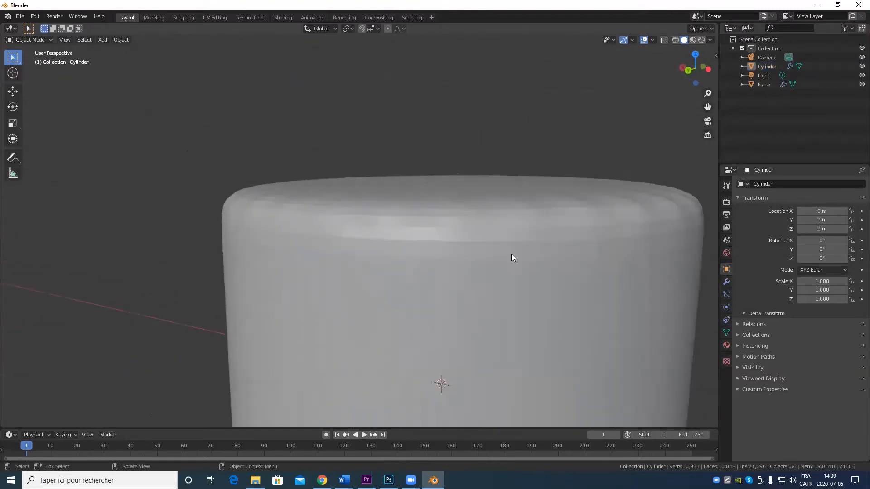
{"action": "middle_click_drag", "start_coordinate": [511, 254], "coordinate": [514, 267]}
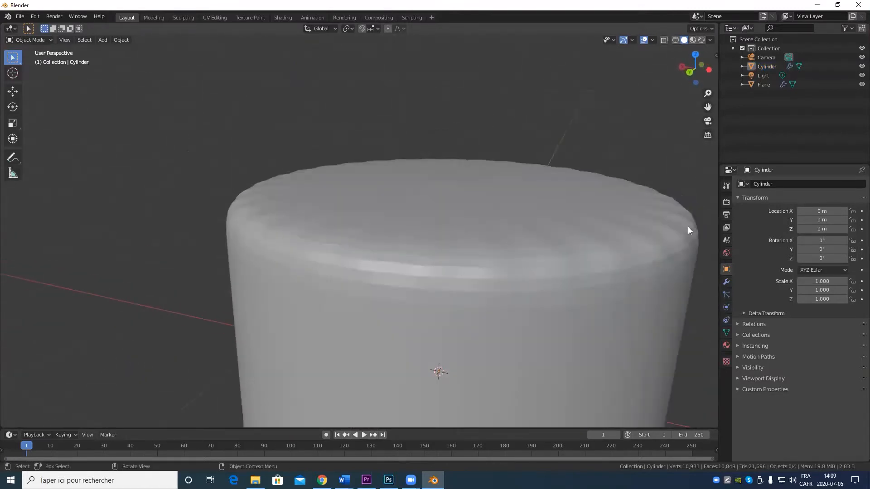
{"action": "middle_click_drag", "start_coordinate": [688, 226], "coordinate": [571, 217]}
{"action": "scroll", "coordinate": [544, 215], "scroll_direction": "down", "scroll_amount": 5}
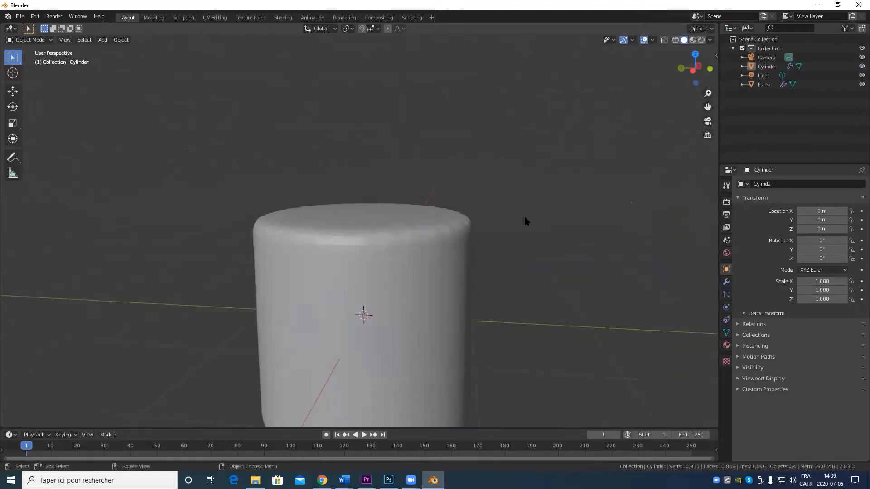
{"action": "scroll", "coordinate": [410, 254], "scroll_direction": "down", "scroll_amount": 4}
{"action": "middle_click_drag", "start_coordinate": [410, 254], "coordinate": [389, 273]}
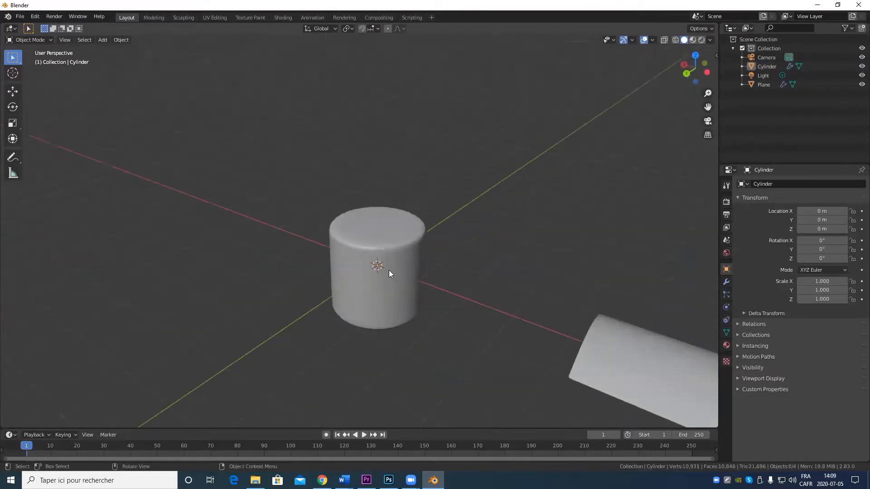
Enter Edit Mode on the cylinder and turn on the Subdivision modifier's on-cage display to show its edges on the smoothed surface
{"action": "left_click", "coordinate": [389, 273]}
{"action": "scroll", "coordinate": [388, 274], "scroll_direction": "up", "scroll_amount": 3}
{"action": "middle_click_drag", "start_coordinate": [435, 298], "coordinate": [534, 290]}
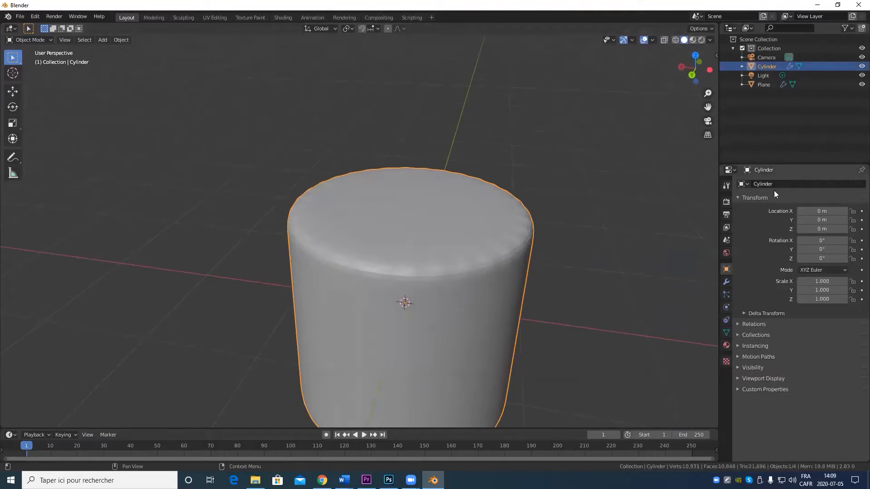
{"action": "key", "text": "Tab"}
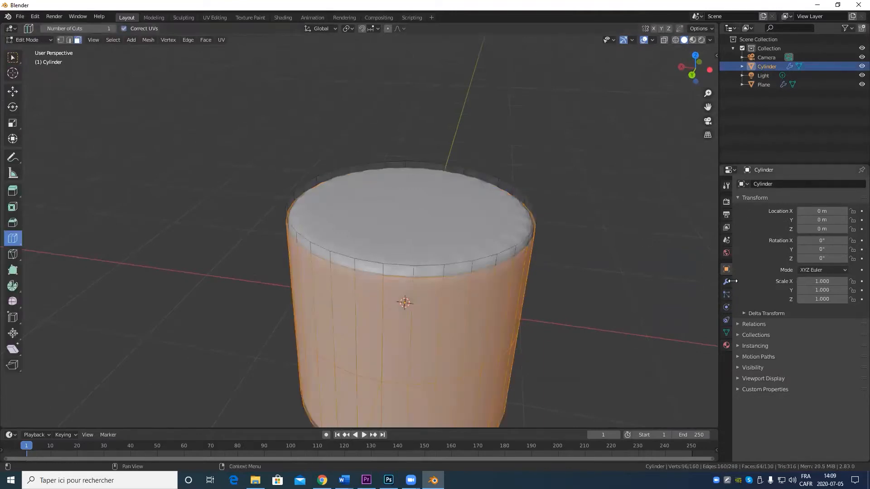
{"action": "left_click", "coordinate": [726, 282]}
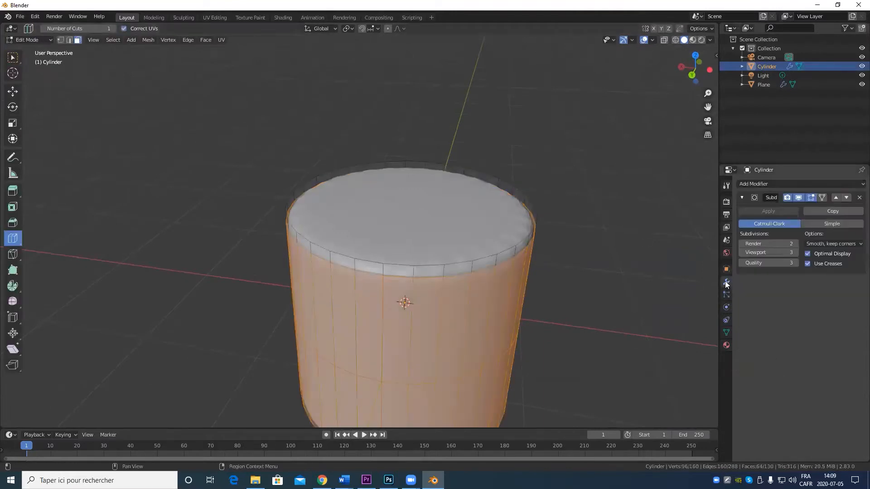
{"action": "left_click", "coordinate": [822, 198]}
{"action": "middle_click_drag", "start_coordinate": [476, 345], "coordinate": [359, 287]}
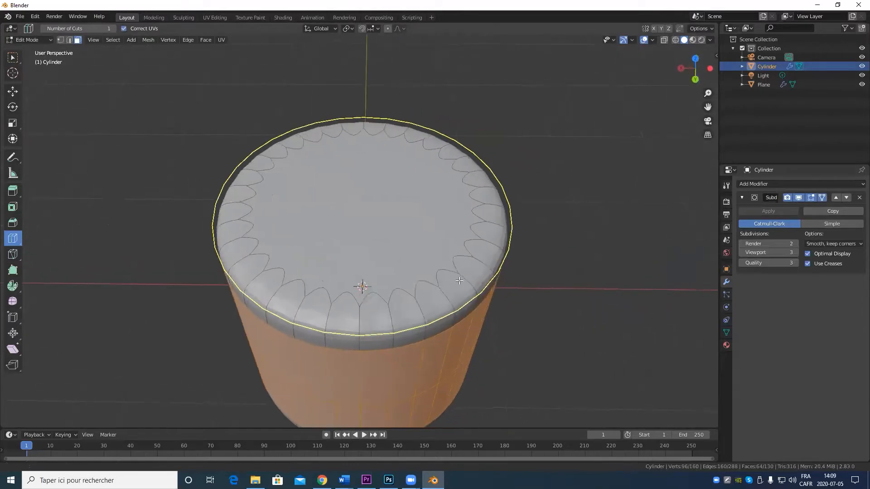
{"action": "scroll", "coordinate": [312, 220], "scroll_direction": "down", "scroll_amount": 6}
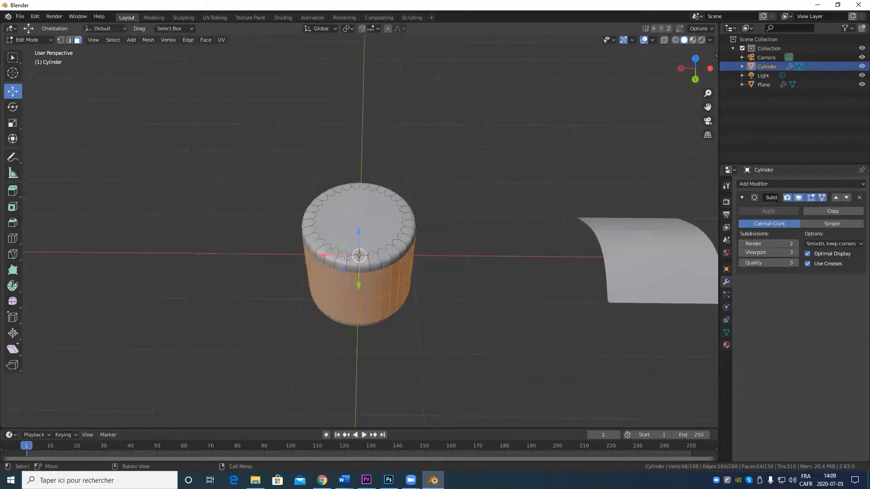
{"action": "scroll", "coordinate": [327, 236], "scroll_direction": "up", "scroll_amount": 5}
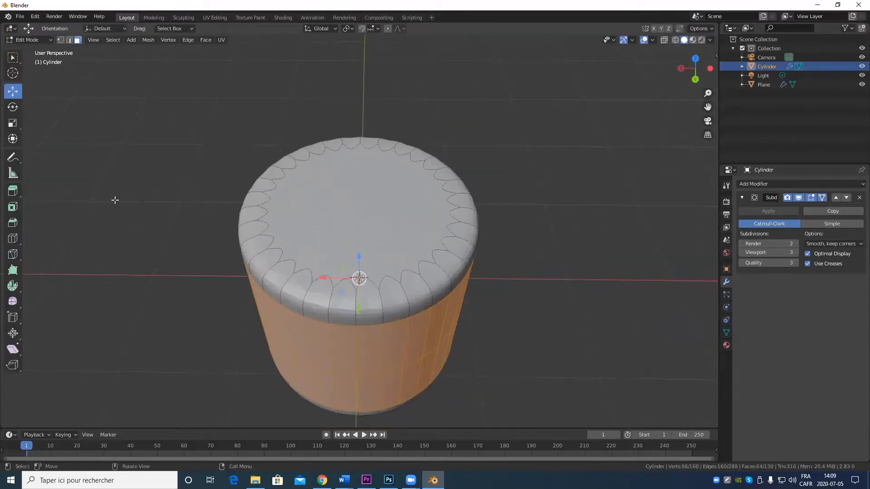
{"action": "scroll", "coordinate": [313, 277], "scroll_direction": "down", "scroll_amount": 3}
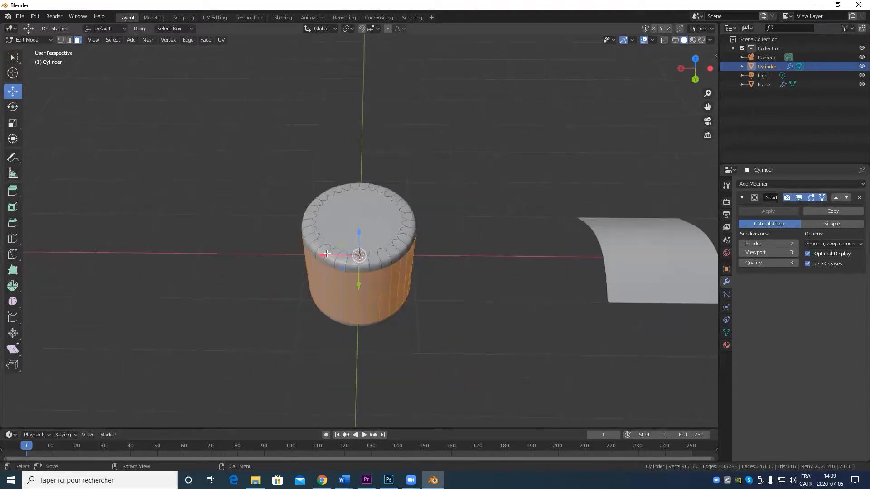
{"action": "left_click_drag", "start_coordinate": [325, 254], "coordinate": [442, 241]}
{"action": "key", "text": "ctrl+z"}
Return to Object Mode, move the cylinder along the X axis until it sits beside the bent plane, and deselect it
{"action": "key", "text": "Tab"}
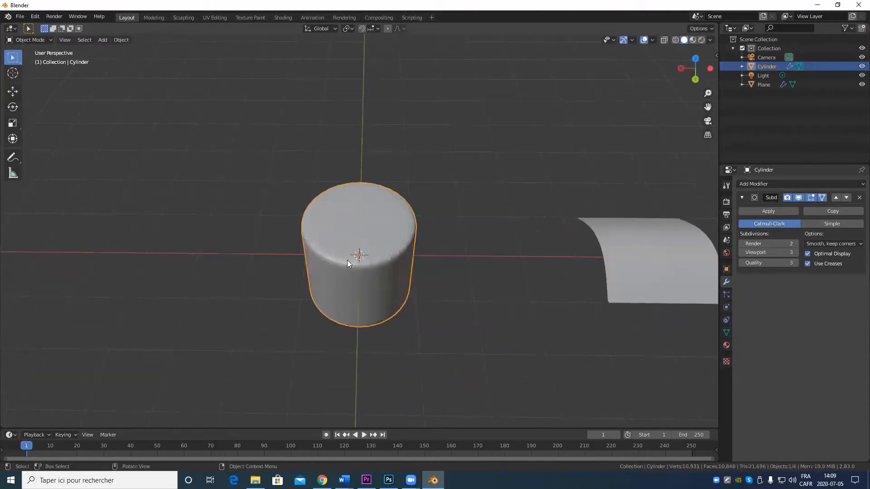
{"action": "left_click", "coordinate": [13, 92]}
{"action": "left_click_drag", "start_coordinate": [322, 253], "coordinate": [477, 265]}
{"action": "left_click", "coordinate": [232, 141]}
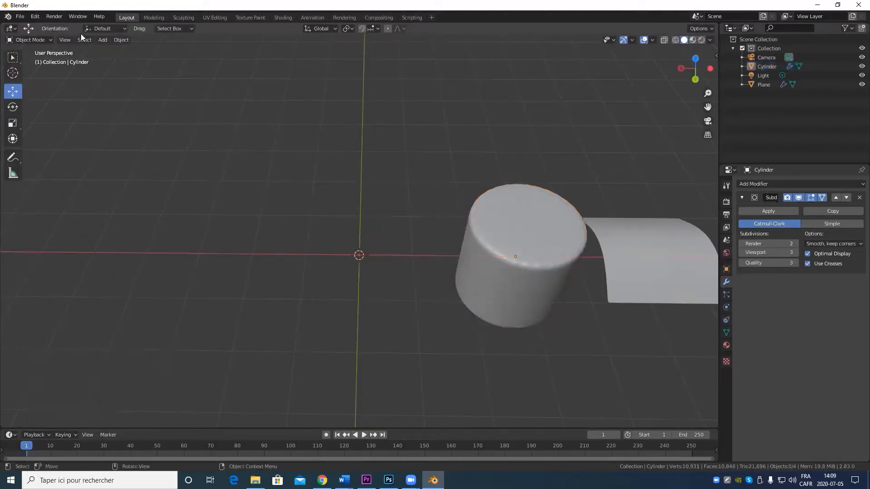
Add a cube at the world origin and enter Edit Mode on it
{"action": "left_click", "coordinate": [103, 39]}
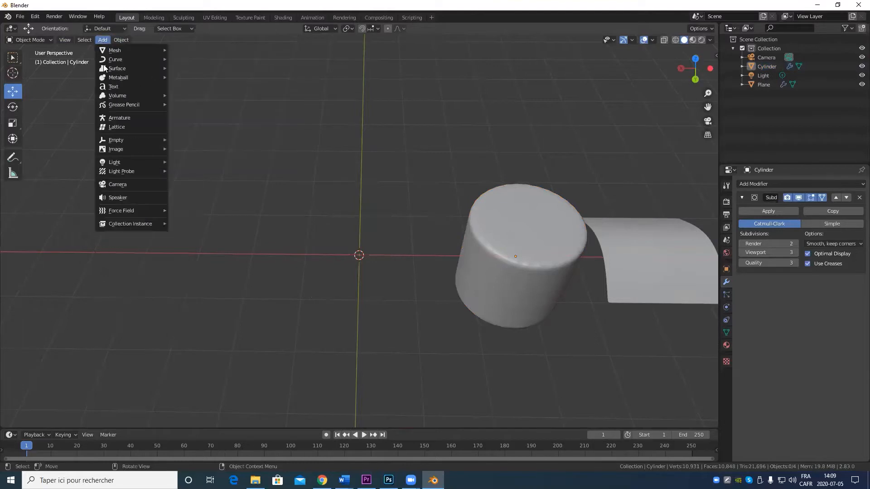
{"action": "mouse_move", "coordinate": [131, 53]}
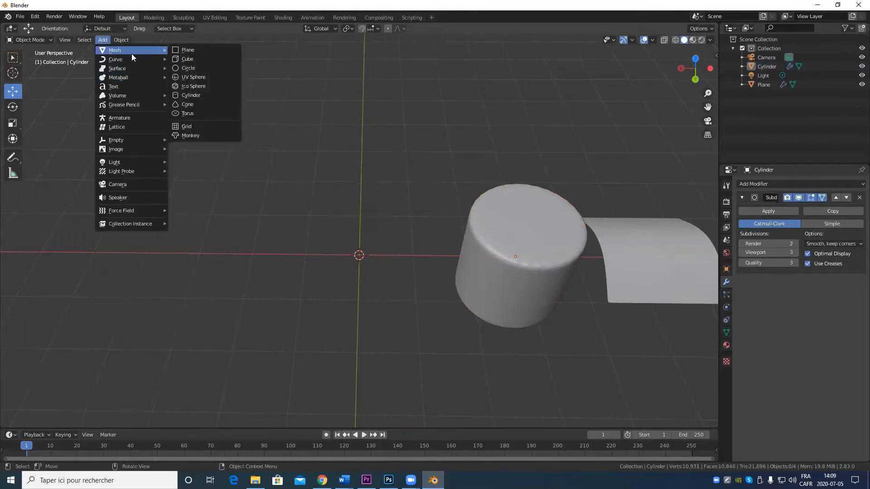
{"action": "left_click", "coordinate": [207, 58]}
{"action": "key", "text": "Tab"}
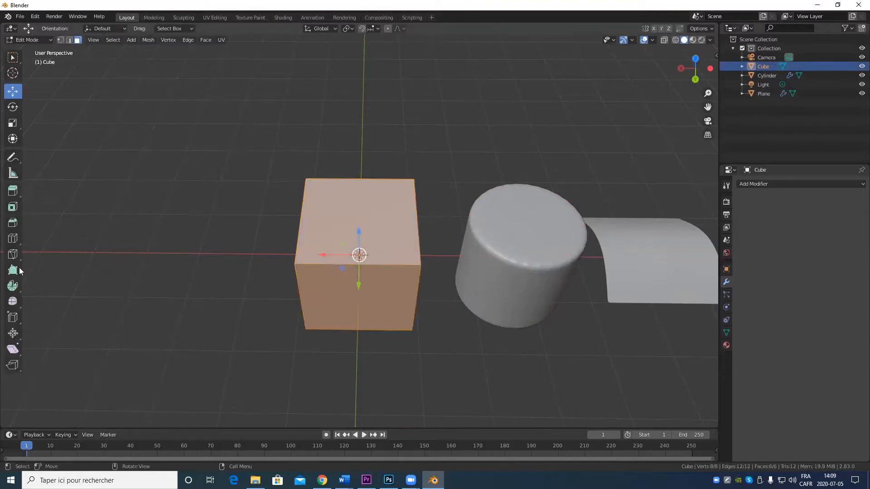
Add 3 evenly spaced loop cuts across the cube in each of the two directions of its upper face
{"action": "left_click", "coordinate": [12, 238]}
{"action": "left_click", "coordinate": [339, 268]}
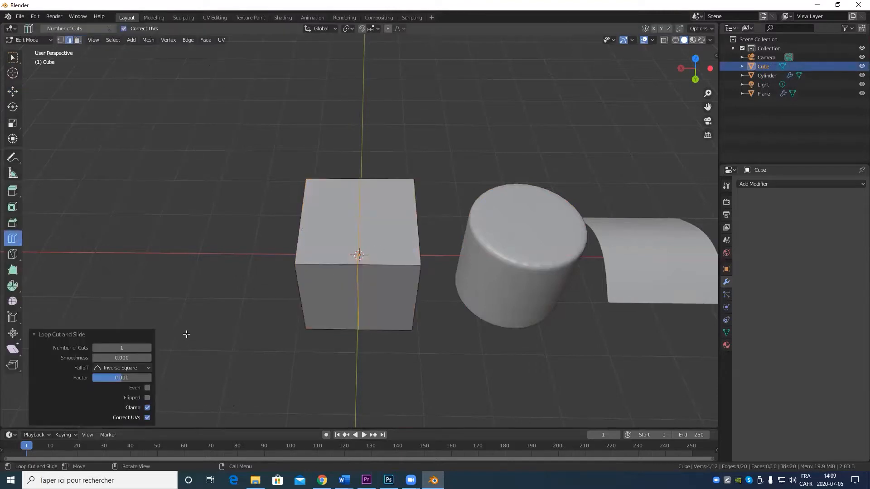
{"action": "left_click", "coordinate": [124, 347]}
{"action": "key", "text": "Return"}
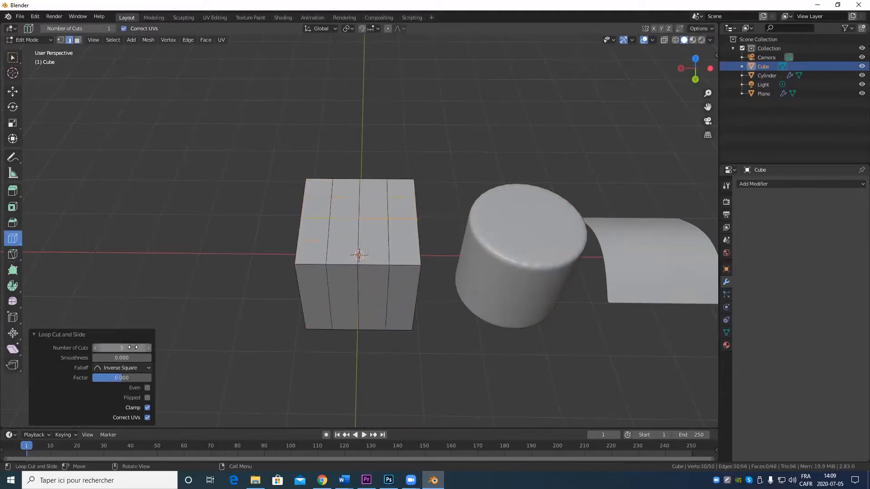
{"action": "left_click", "coordinate": [397, 304]}
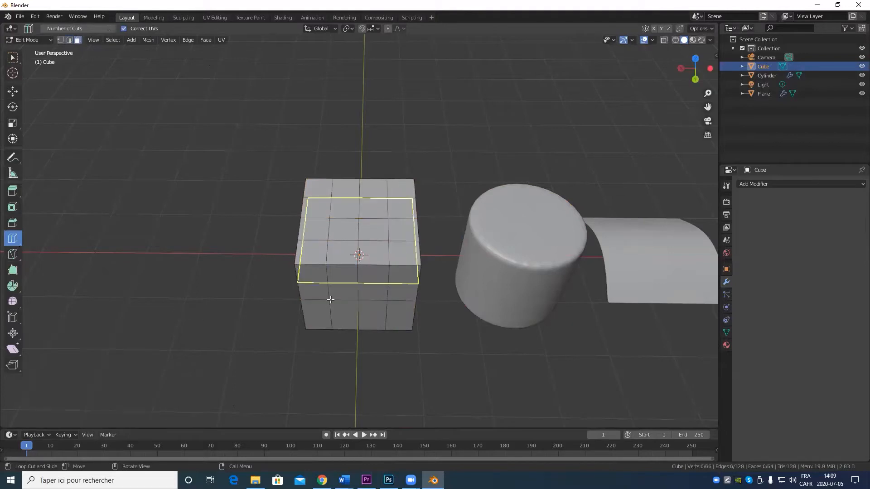
{"action": "key", "text": "ctrl+z"}
{"action": "key", "text": "ctrl+z"}
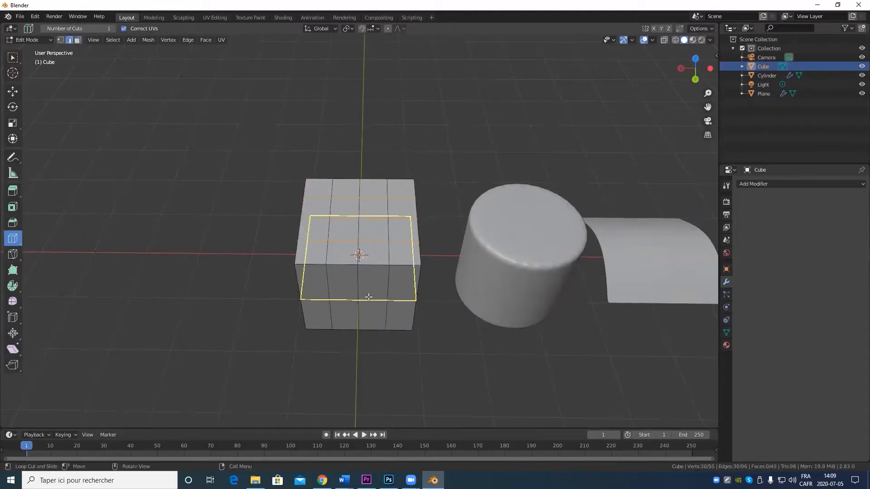
Add 3 evenly spaced horizontal loop cuts around the cube's side faces
{"action": "left_click", "coordinate": [368, 297]}
{"action": "left_click", "coordinate": [100, 347]}
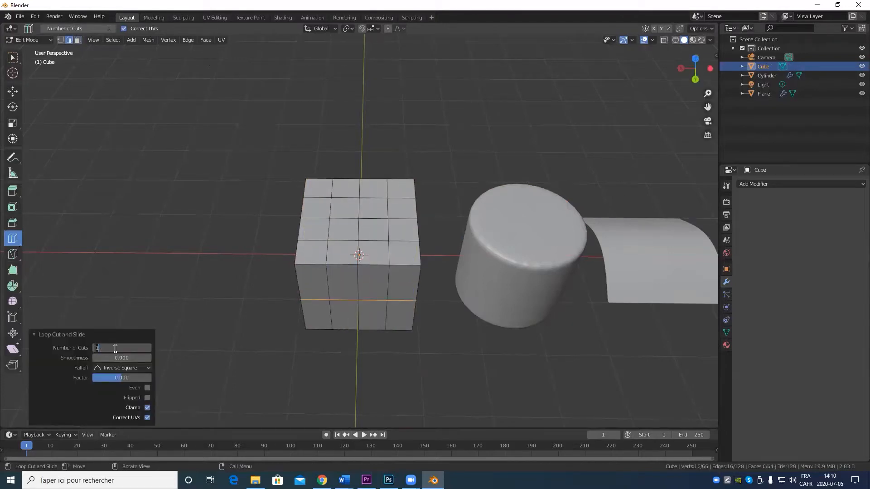
{"action": "type", "text": "3"}
{"action": "key", "text": "Return"}
{"action": "scroll", "coordinate": [155, 213], "scroll_direction": "up", "scroll_amount": 3}
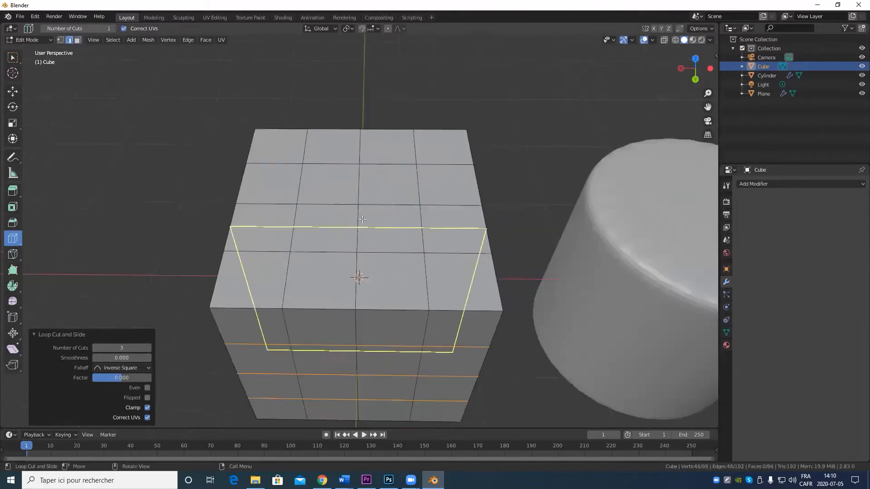
Move one inner grid vertex of the cube's upper face about 0.24 m in X and 0.23 m in Y within the surface plane
{"action": "middle_click_drag", "start_coordinate": [155, 214], "coordinate": [483, 233]}
{"action": "left_click", "coordinate": [13, 92]}
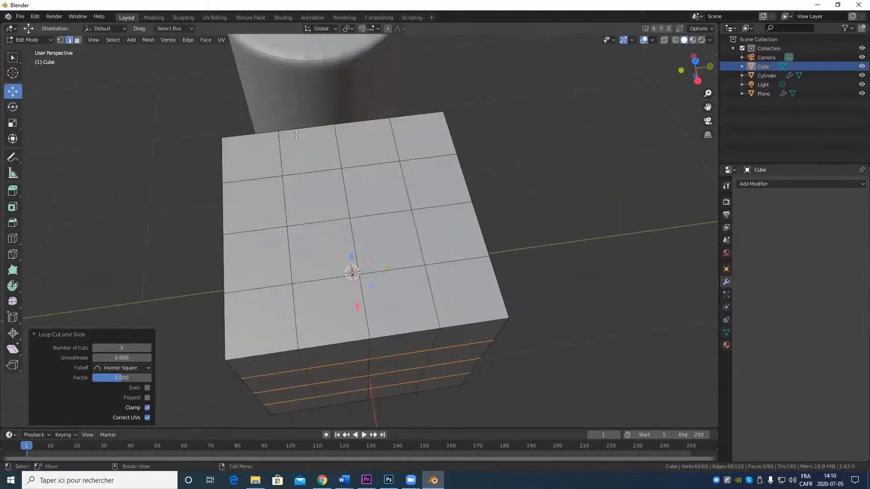
{"action": "scroll", "coordinate": [337, 145], "scroll_direction": "down", "scroll_amount": 4}
{"action": "middle_click_drag", "start_coordinate": [338, 146], "coordinate": [346, 155]}
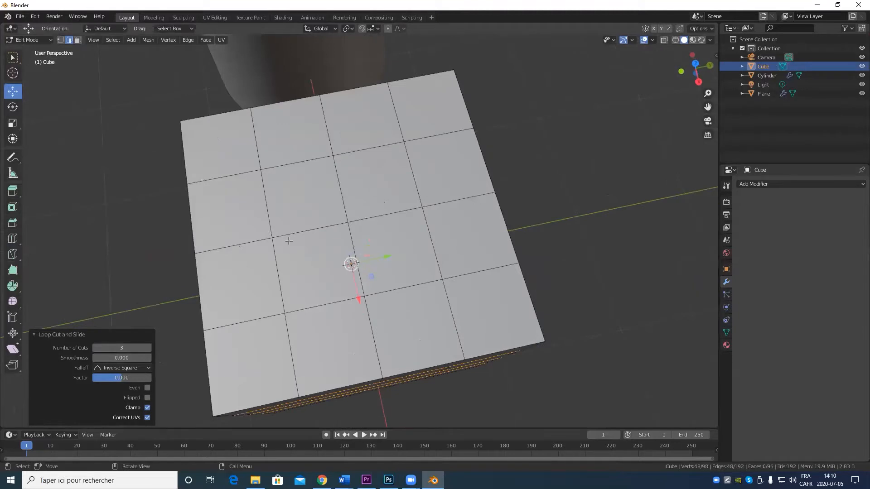
{"action": "left_click", "coordinate": [282, 239]}
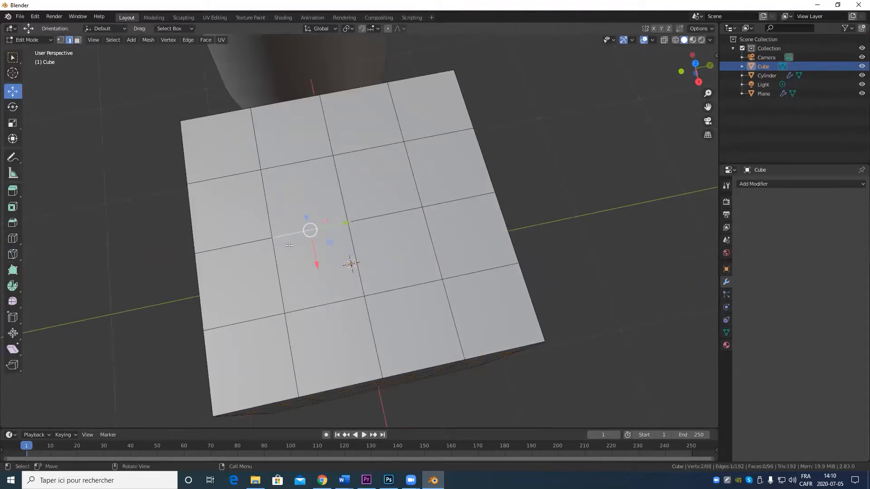
{"action": "key", "text": "1"}
{"action": "left_click", "coordinate": [276, 235]}
{"action": "middle_click_drag", "start_coordinate": [275, 235], "coordinate": [305, 251]}
{"action": "left_click_drag", "start_coordinate": [291, 257], "coordinate": [331, 288]}
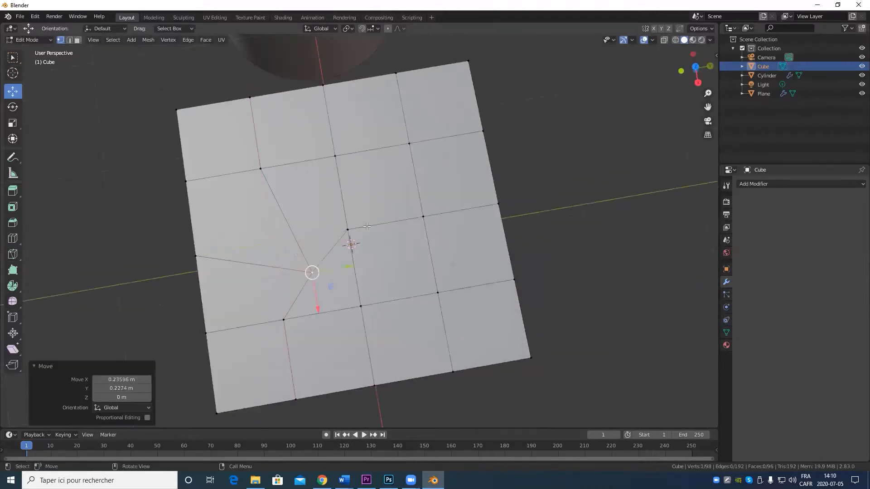
Move the upper face's central vertex and two neighbouring inner vertices within the surface plane to form a concave, arrow-shaped quad
{"action": "left_click", "coordinate": [350, 228]}
{"action": "left_click_drag", "start_coordinate": [368, 242], "coordinate": [324, 220]}
{"action": "left_click", "coordinate": [285, 313]}
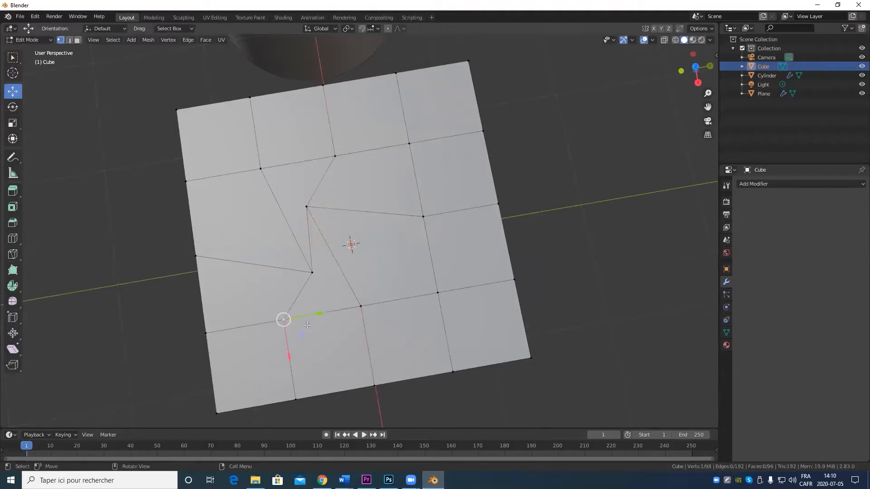
{"action": "left_click_drag", "start_coordinate": [304, 329], "coordinate": [282, 297]}
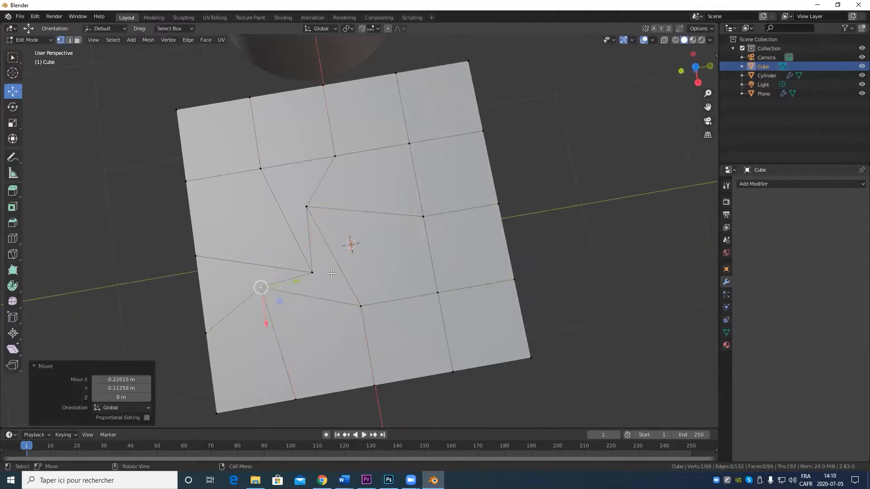
{"action": "left_click", "coordinate": [313, 273]}
{"action": "left_click_drag", "start_coordinate": [332, 286], "coordinate": [338, 291]}
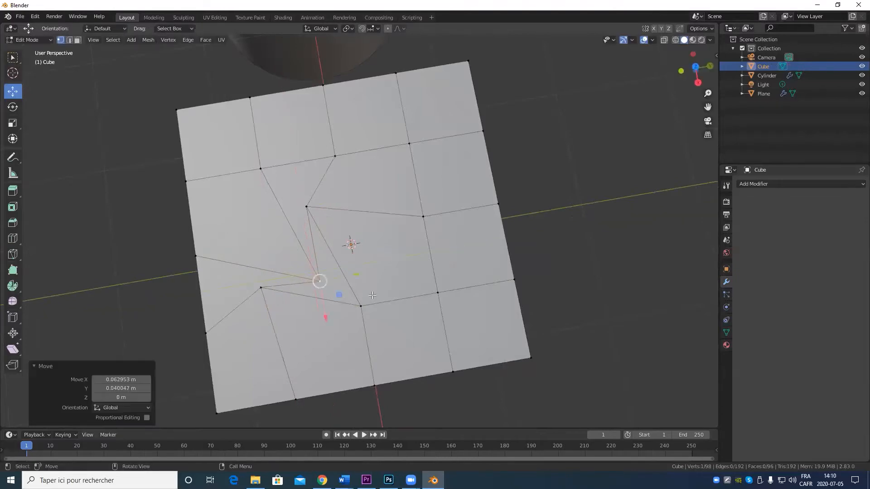
Switch to face selection, select the concave arrow-shaped face on the cube's upper side, and inspect its shape
{"action": "scroll", "coordinate": [335, 291], "scroll_direction": "up", "scroll_amount": 3}
{"action": "middle_click_drag", "start_coordinate": [335, 291], "coordinate": [417, 240], "text": "shift"}
{"action": "left_click", "coordinate": [385, 246]}
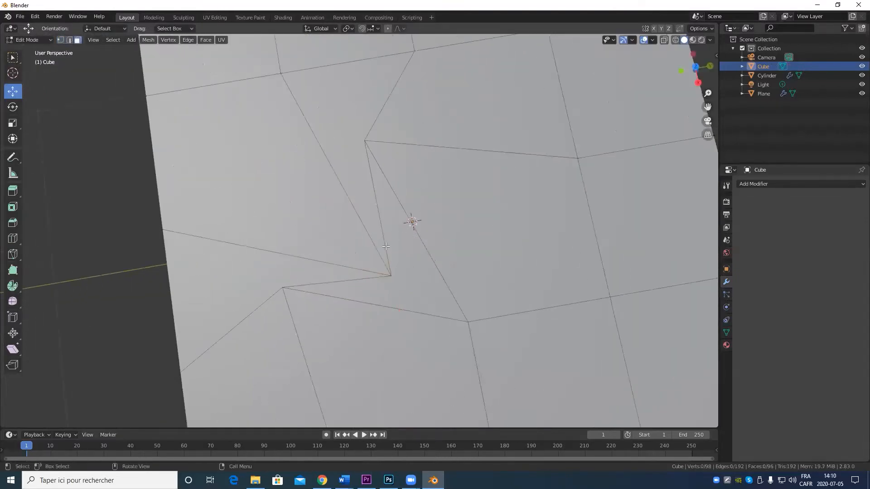
{"action": "left_click", "coordinate": [419, 270]}
{"action": "scroll", "coordinate": [419, 270], "scroll_direction": "down", "scroll_amount": 5}
{"action": "middle_click_drag", "start_coordinate": [419, 270], "coordinate": [444, 217]}
{"action": "scroll", "coordinate": [459, 188], "scroll_direction": "up", "scroll_amount": 8}
{"action": "middle_click_drag", "start_coordinate": [362, 193], "coordinate": [344, 237], "text": "shift"}
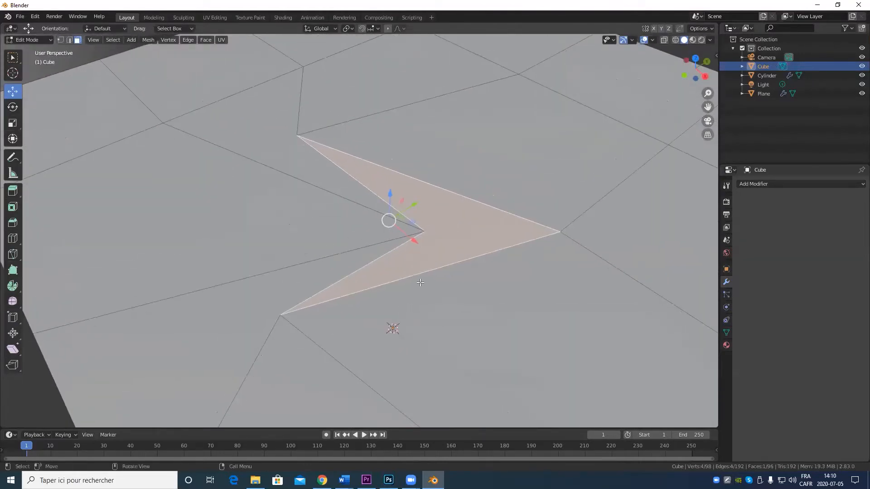
{"action": "middle_click_drag", "start_coordinate": [426, 275], "coordinate": [332, 204]}
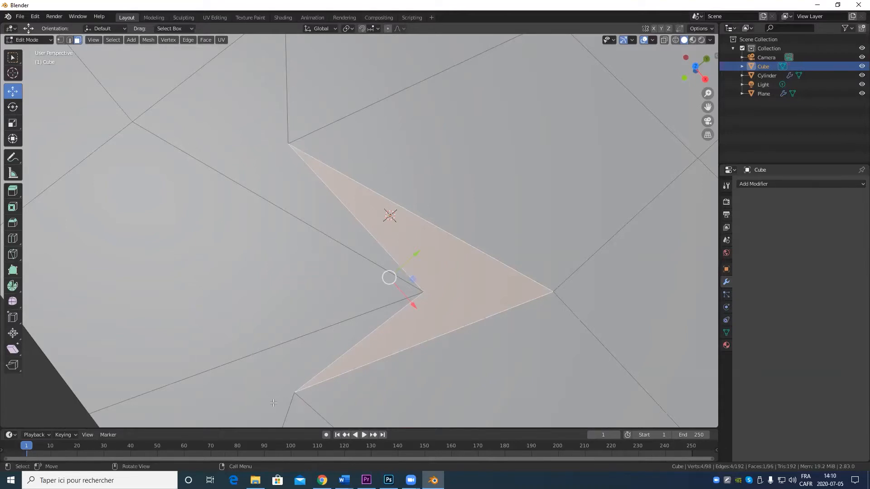
{"action": "scroll", "coordinate": [291, 328], "scroll_direction": "down", "scroll_amount": 8}
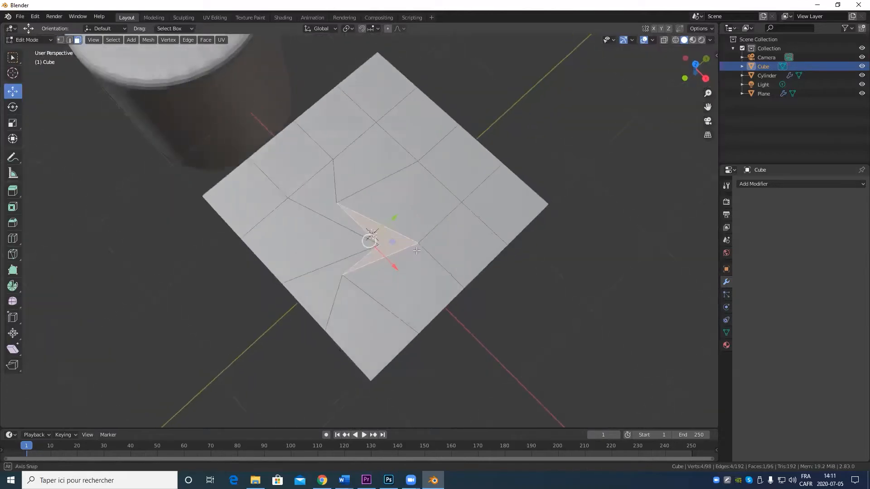
{"action": "middle_click_drag", "start_coordinate": [291, 328], "coordinate": [492, 256]}
{"action": "scroll", "coordinate": [288, 236], "scroll_direction": "up", "scroll_amount": 5}
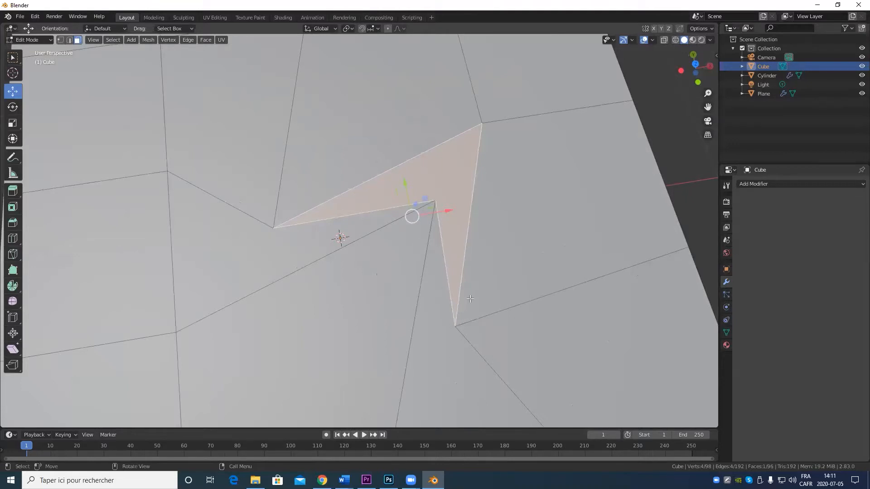
Return to Object Mode, apply subdivision level 3 to the cube, and inspect the smoothed upper surface
{"action": "key", "text": "Tab"}
{"action": "key", "text": "ctrl+3"}
{"action": "scroll", "coordinate": [459, 342], "scroll_direction": "down", "scroll_amount": 3}
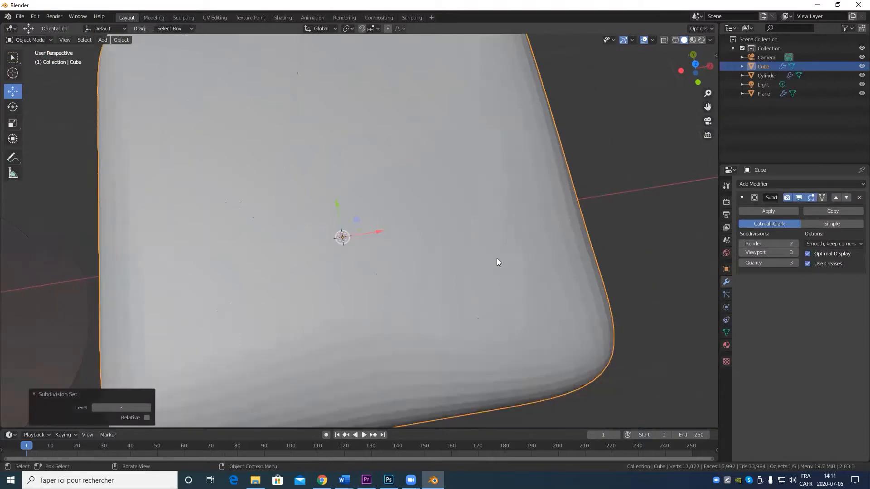
{"action": "middle_click_drag", "start_coordinate": [497, 262], "coordinate": [381, 296]}
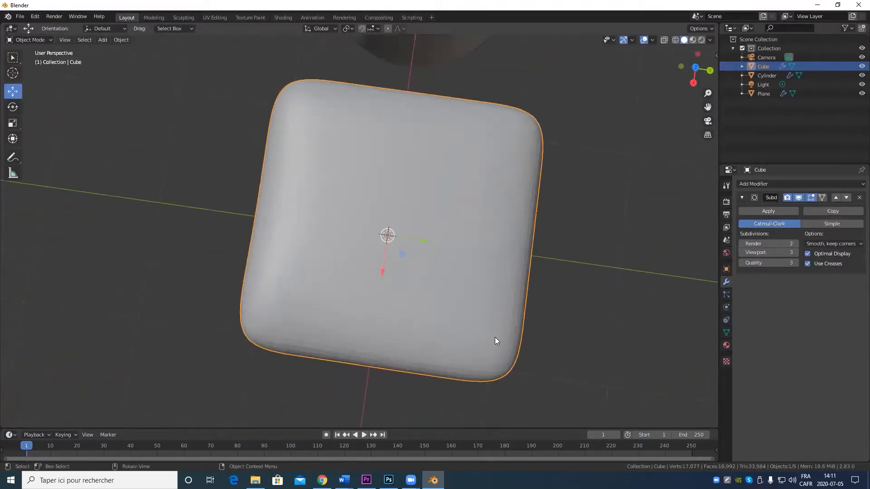
{"action": "scroll", "coordinate": [468, 277], "scroll_direction": "up", "scroll_amount": 5}
{"action": "middle_click_drag", "start_coordinate": [467, 274], "coordinate": [437, 273]}
Compare the cube's smoothed surface with its distorted mesh cage by switching between Edit Mode and Object Mode
{"action": "key", "text": "Tab"}
{"action": "scroll", "coordinate": [527, 254], "scroll_direction": "down", "scroll_amount": 4}
{"action": "key", "text": "Tab"}
{"action": "scroll", "coordinate": [426, 285], "scroll_direction": "up", "scroll_amount": 4}
{"action": "key", "text": "Tab"}
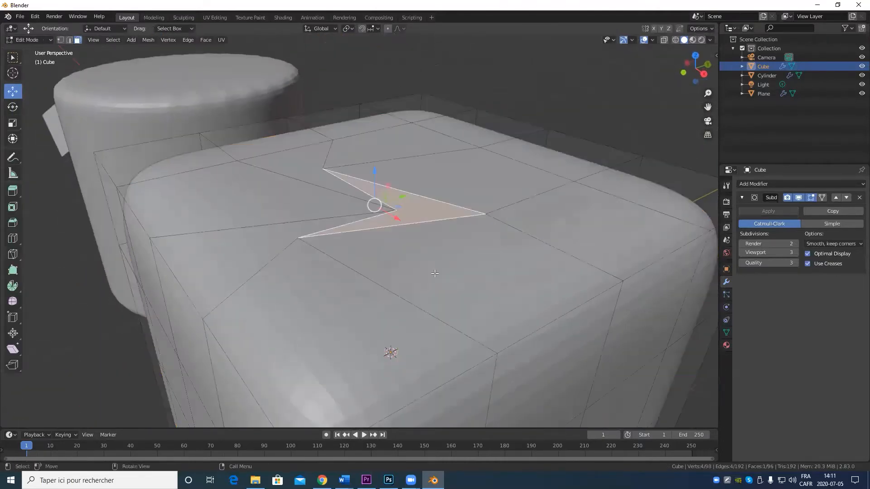
{"action": "scroll", "coordinate": [440, 236], "scroll_direction": "down", "scroll_amount": 4}
{"action": "middle_click_drag", "start_coordinate": [441, 235], "coordinate": [466, 306]}
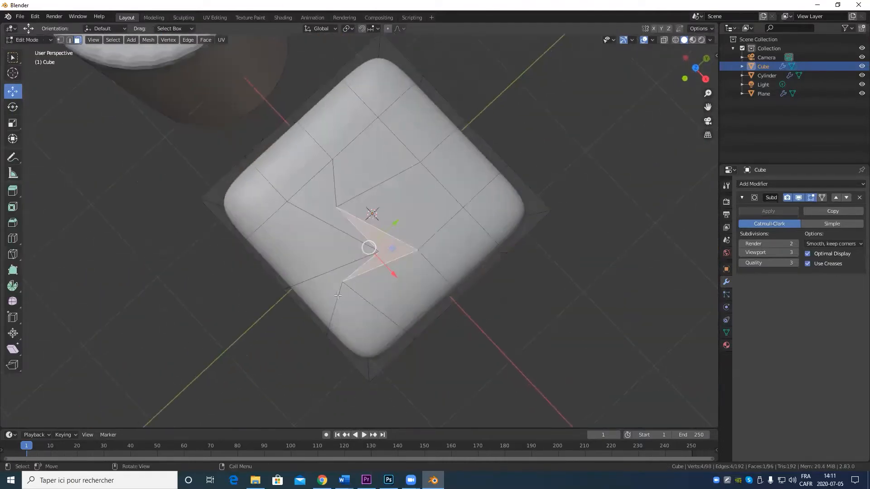
Return to Object Mode and move the cube away from the origin by about -5.02 m in X and 2.47 m in Y
{"action": "key", "text": "Tab"}
{"action": "scroll", "coordinate": [390, 281], "scroll_direction": "down", "scroll_amount": 3}
{"action": "middle_click_drag", "start_coordinate": [398, 287], "coordinate": [372, 264]}
{"action": "key", "text": "g"}
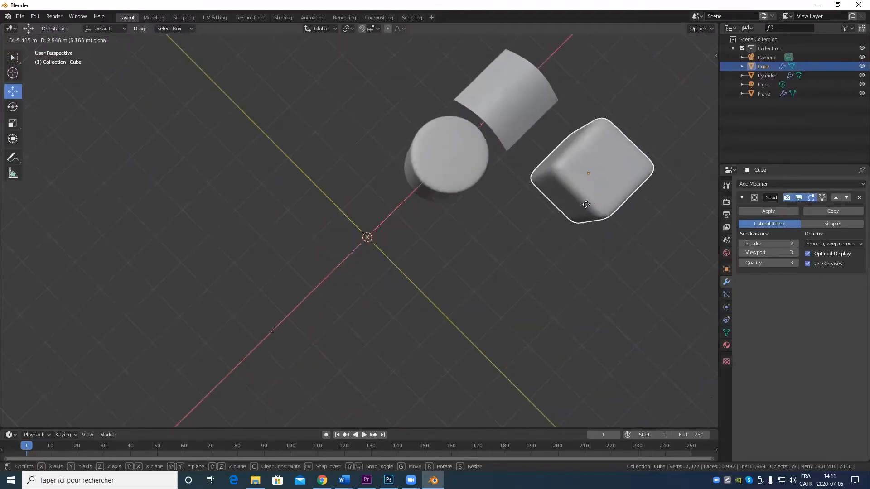
{"action": "left_click", "coordinate": [566, 201]}
Add a new 2 m cube at the world origin in Object Mode
{"action": "scroll", "coordinate": [539, 236], "scroll_direction": "down", "scroll_amount": 4}
{"action": "middle_click_drag", "start_coordinate": [485, 254], "coordinate": [430, 223]}
{"action": "scroll", "coordinate": [376, 272], "scroll_direction": "up", "scroll_amount": 5}
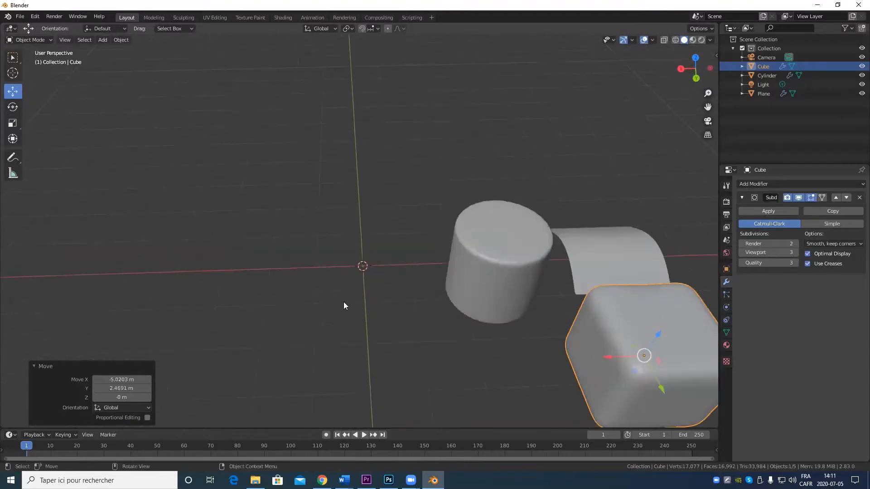
{"action": "middle_click_drag", "start_coordinate": [343, 306], "coordinate": [558, 240]}
{"action": "key", "text": "Tab"}
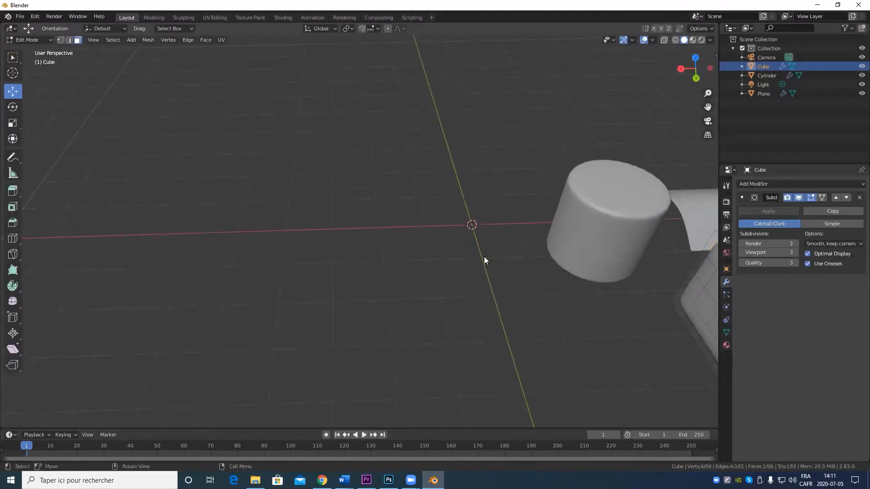
{"action": "key", "text": "Tab"}
{"action": "left_click", "coordinate": [99, 40]}
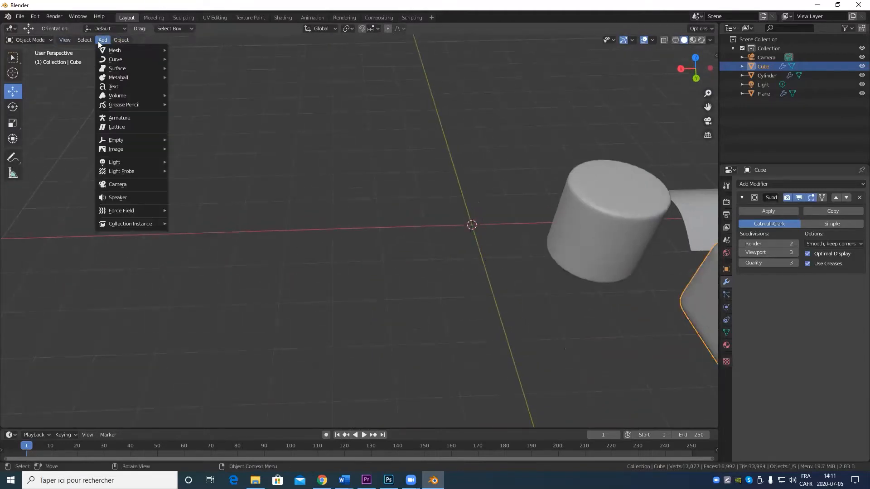
{"action": "mouse_move", "coordinate": [122, 50]}
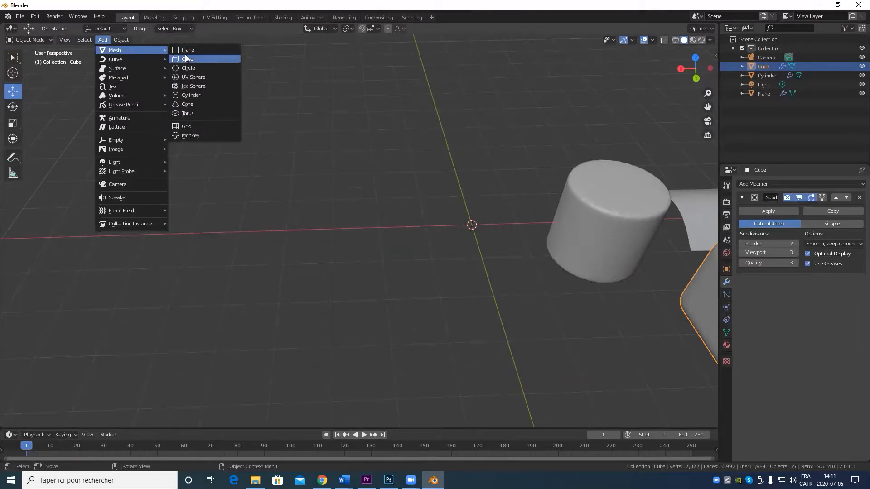
{"action": "left_click", "coordinate": [185, 55]}
{"action": "scroll", "coordinate": [337, 280], "scroll_direction": "up", "scroll_amount": 5}
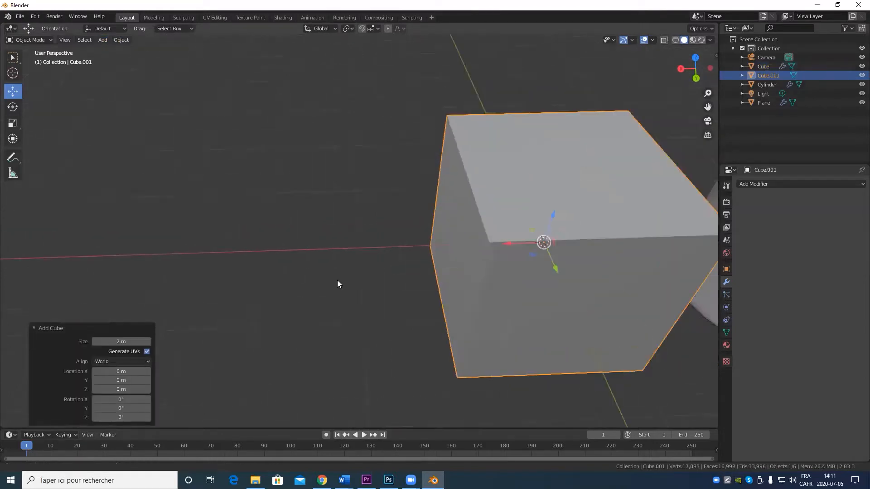
In Edit Mode, duplicate the new cube's upper face and cancel its movement to leave the copy exactly over the original
{"action": "key", "text": "Tab"}
{"action": "key", "text": "Tab"}
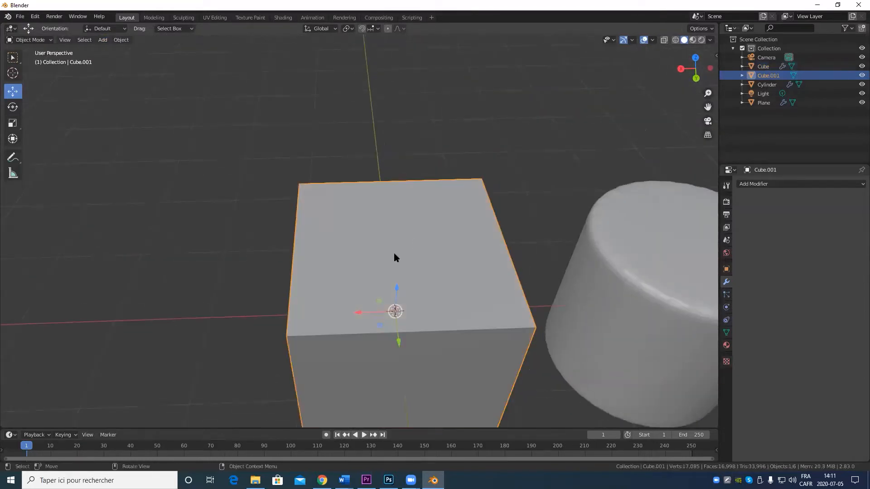
{"action": "key", "text": "Tab"}
{"action": "left_click", "coordinate": [410, 259]}
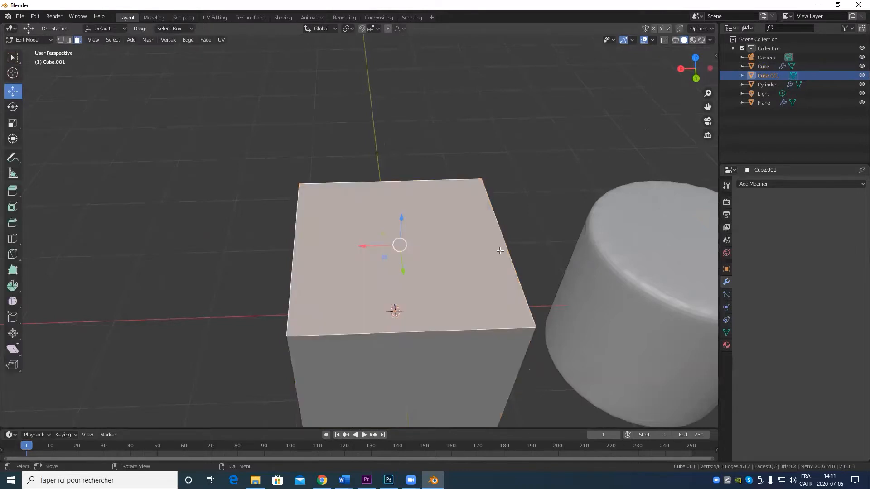
{"action": "key", "text": "shift+d"}
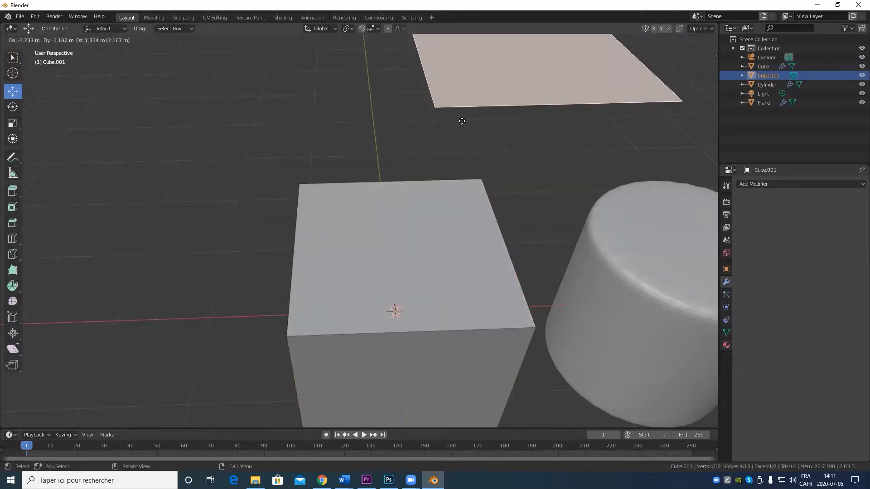
{"action": "right_click", "coordinate": [461, 121]}
Return to Object Mode and examine the cube's upper surface with its overlapping duplicate face from several angles and distances
{"action": "scroll", "coordinate": [342, 210], "scroll_direction": "down", "scroll_amount": 4}
{"action": "middle_click_drag", "start_coordinate": [292, 247], "coordinate": [370, 216]}
{"action": "key", "text": "Tab"}
{"action": "scroll", "coordinate": [444, 246], "scroll_direction": "up", "scroll_amount": 3}
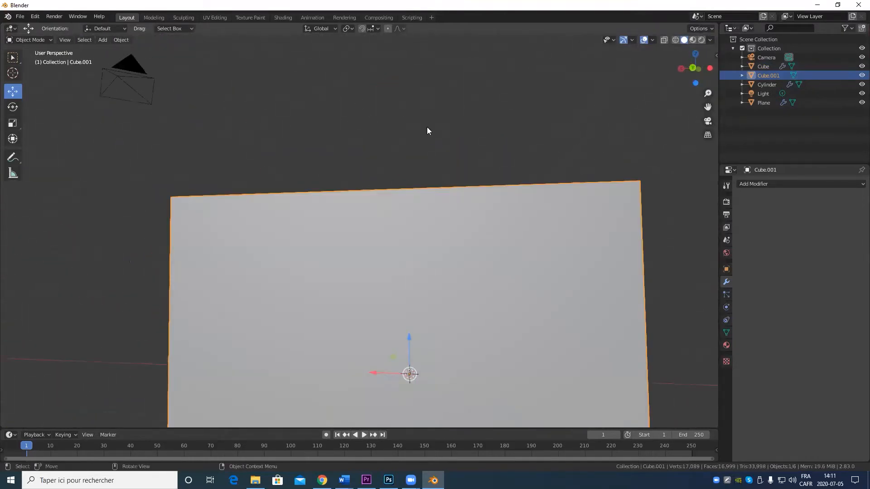
{"action": "middle_click_drag", "start_coordinate": [427, 131], "coordinate": [421, 181]}
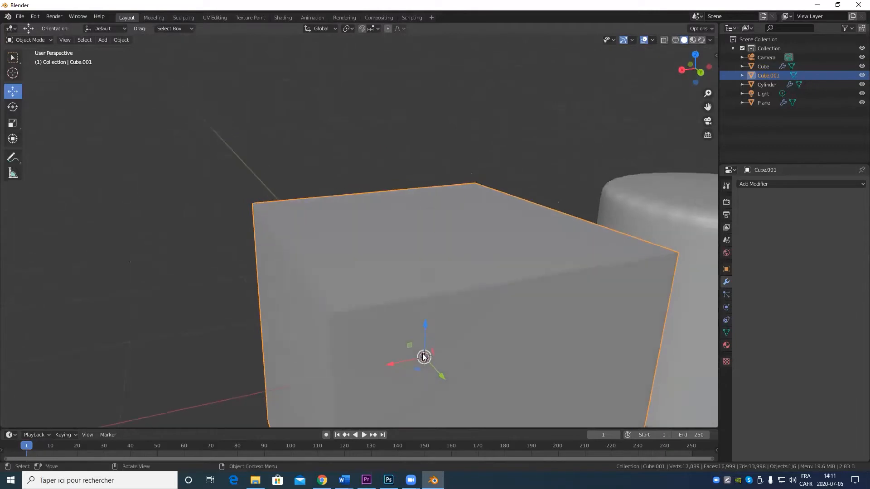
{"action": "scroll", "coordinate": [424, 357], "scroll_direction": "down", "scroll_amount": 5}
{"action": "middle_click_drag", "start_coordinate": [423, 254], "coordinate": [394, 282]}
{"action": "scroll", "coordinate": [395, 282], "scroll_direction": "up", "scroll_amount": 6}
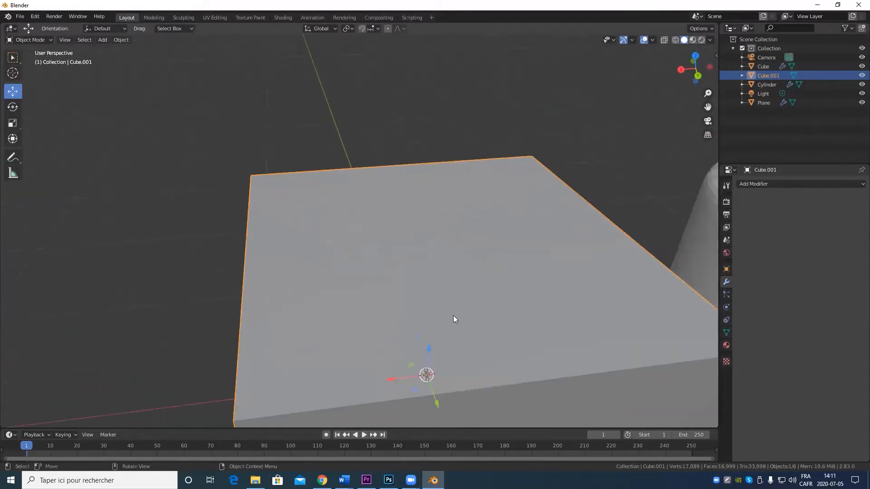
{"action": "scroll", "coordinate": [443, 363], "scroll_direction": "down", "scroll_amount": 6}
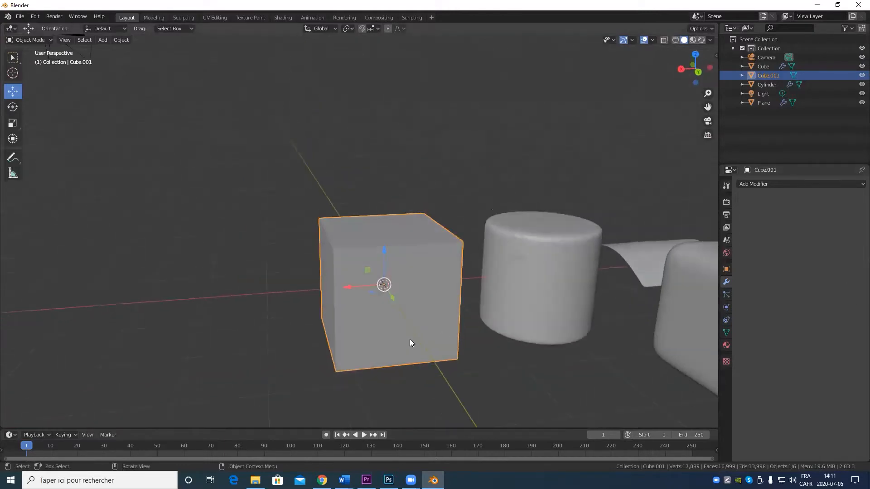
Create a new material on the cube and set its Base Color to red
{"action": "left_click", "coordinate": [725, 346]}
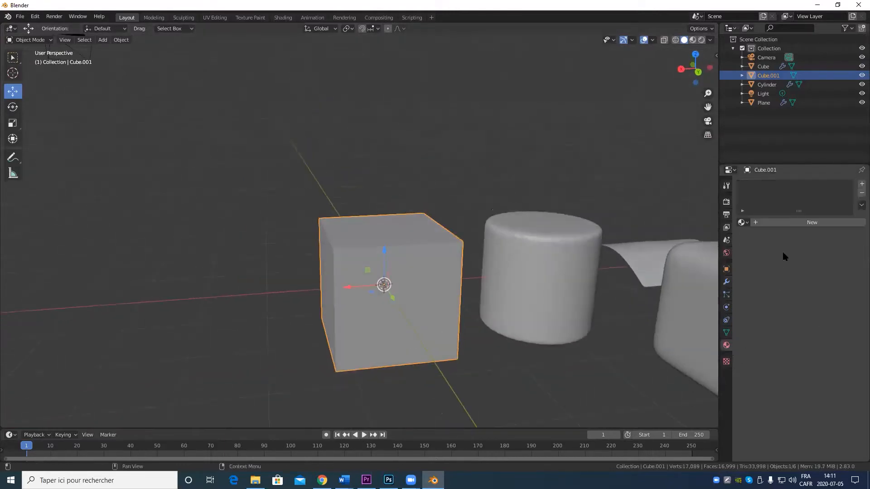
{"action": "left_click", "coordinate": [742, 223]}
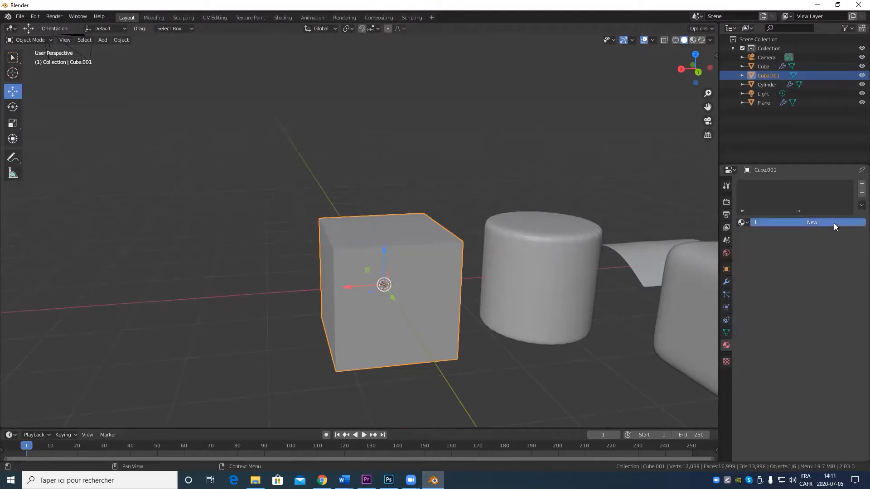
{"action": "left_click", "coordinate": [834, 223]}
{"action": "left_click", "coordinate": [838, 313]}
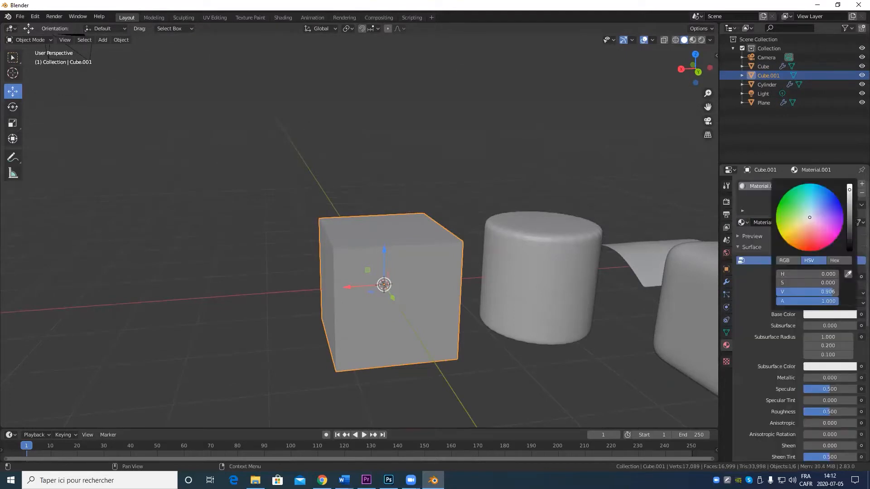
{"action": "left_click_drag", "start_coordinate": [812, 283], "coordinate": [837, 283]}
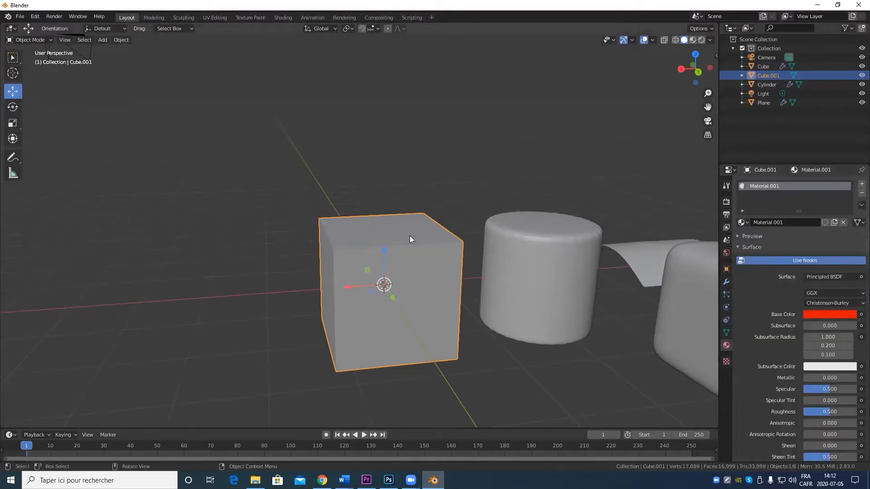
In Edit Mode, add a second material for the selected duplicate upper face and set its Base Color to green
{"action": "key", "text": "Tab"}
{"action": "scroll", "coordinate": [537, 318], "scroll_direction": "up", "scroll_amount": 5}
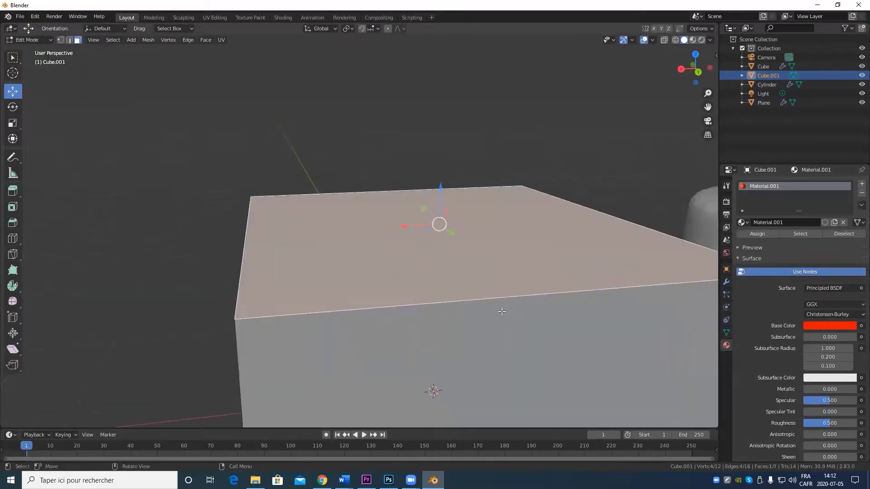
{"action": "left_click", "coordinate": [861, 184]}
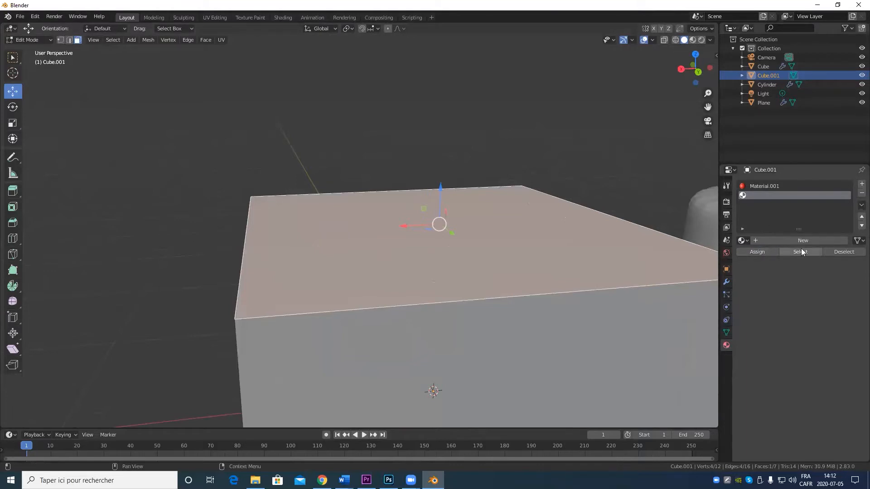
{"action": "left_click", "coordinate": [816, 238]}
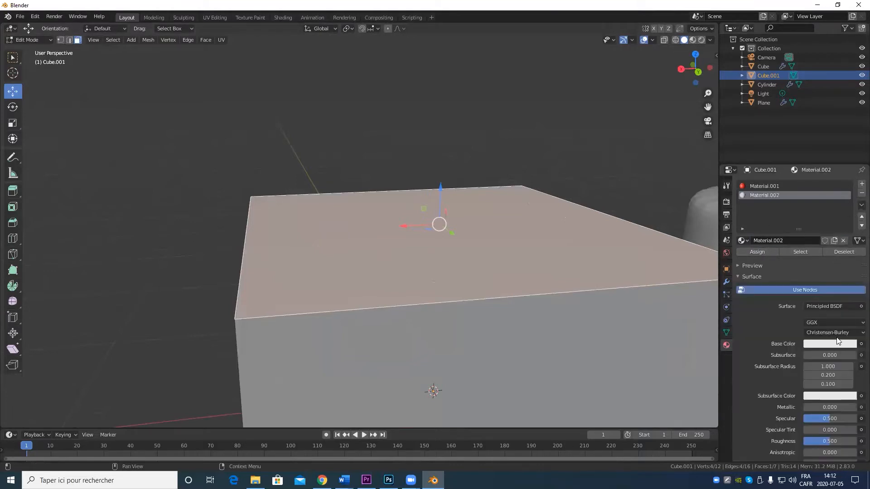
{"action": "left_click", "coordinate": [834, 341]}
{"action": "left_click", "coordinate": [805, 232]}
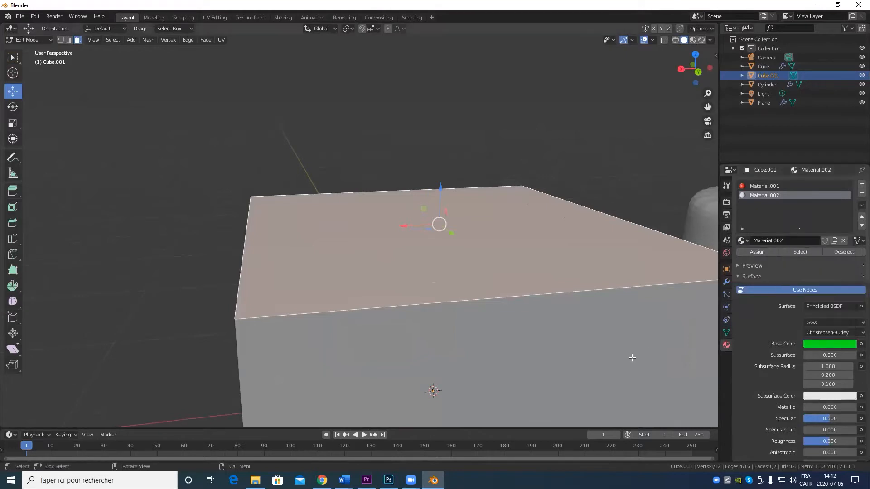
Return to Object Mode and switch the viewport to Material Preview shading
{"action": "key", "text": "Tab"}
{"action": "scroll", "coordinate": [525, 367], "scroll_direction": "down", "scroll_amount": 5}
{"action": "middle_click_drag", "start_coordinate": [525, 363], "coordinate": [525, 337]}
{"action": "right_click", "coordinate": [525, 337]}
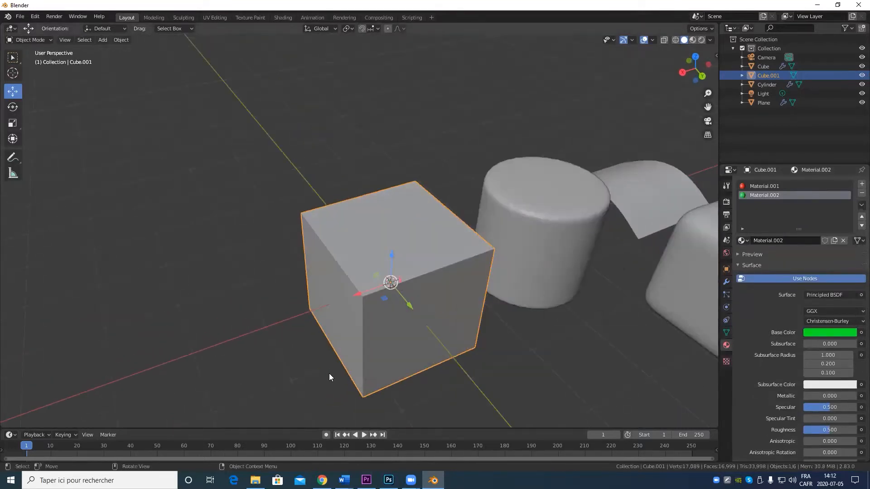
{"action": "scroll", "coordinate": [540, 391], "scroll_direction": "down", "scroll_amount": 3}
{"action": "key", "text": "z"}
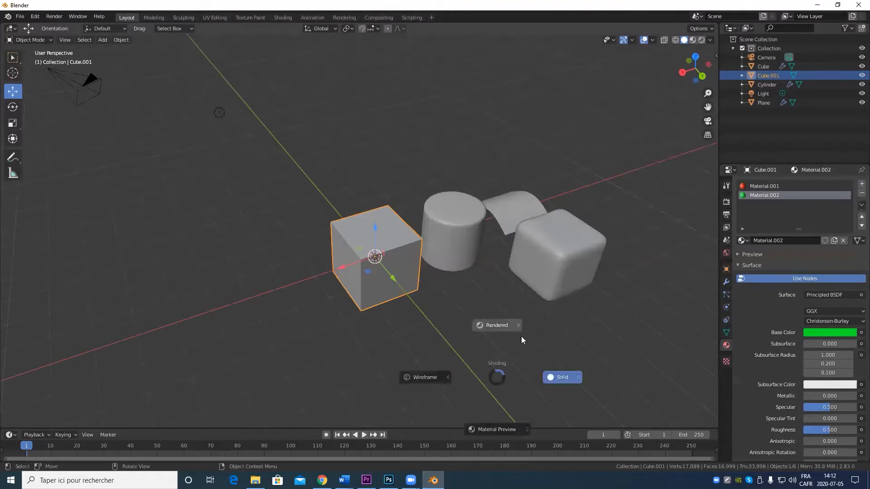
{"action": "left_click", "coordinate": [518, 427]}
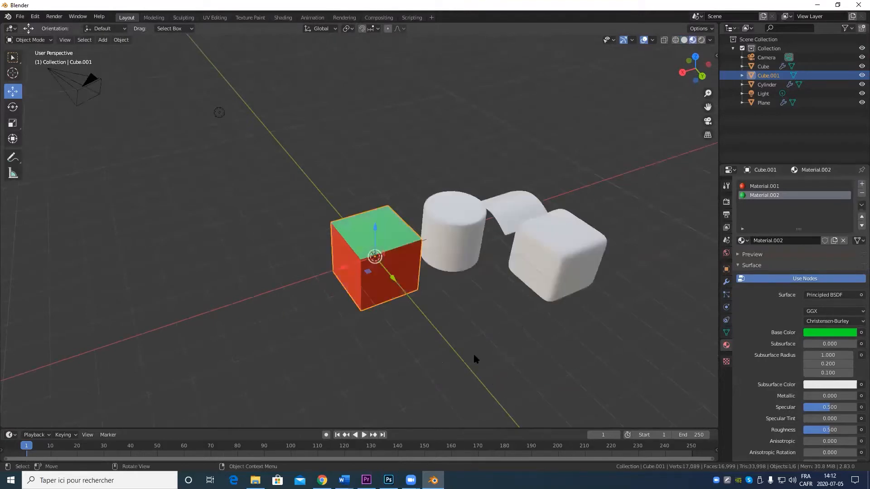
In Edit Mode, try raising the green duplicate face off the top of the cube, and undo the move
{"action": "scroll", "coordinate": [472, 335], "scroll_direction": "up", "scroll_amount": 6}
{"action": "middle_click_drag", "start_coordinate": [471, 324], "coordinate": [416, 309]}
{"action": "scroll", "coordinate": [499, 285], "scroll_direction": "up", "scroll_amount": 6}
{"action": "scroll", "coordinate": [416, 303], "scroll_direction": "down", "scroll_amount": 5}
{"action": "middle_click_drag", "start_coordinate": [407, 196], "coordinate": [426, 235]}
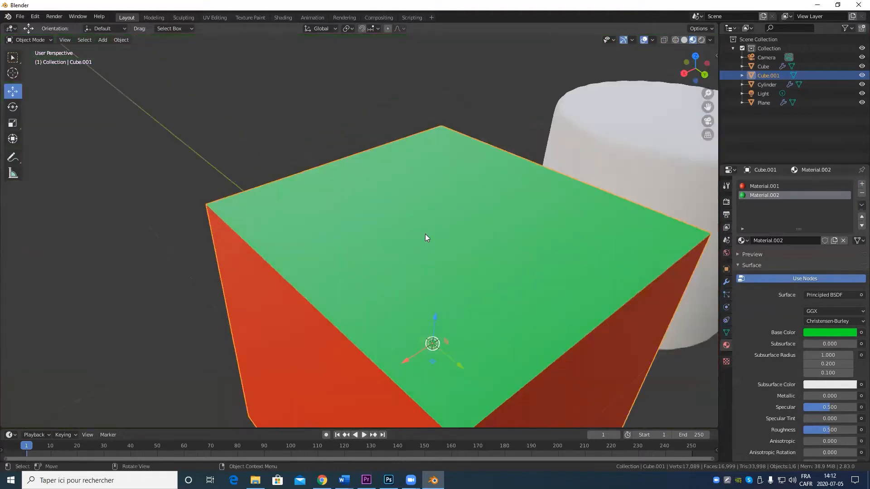
{"action": "key", "text": "Tab"}
{"action": "left_click_drag", "start_coordinate": [452, 181], "coordinate": [471, 69]}
{"action": "key", "text": "ctrl+z"}
{"action": "scroll", "coordinate": [462, 316], "scroll_direction": "down", "scroll_amount": 5}
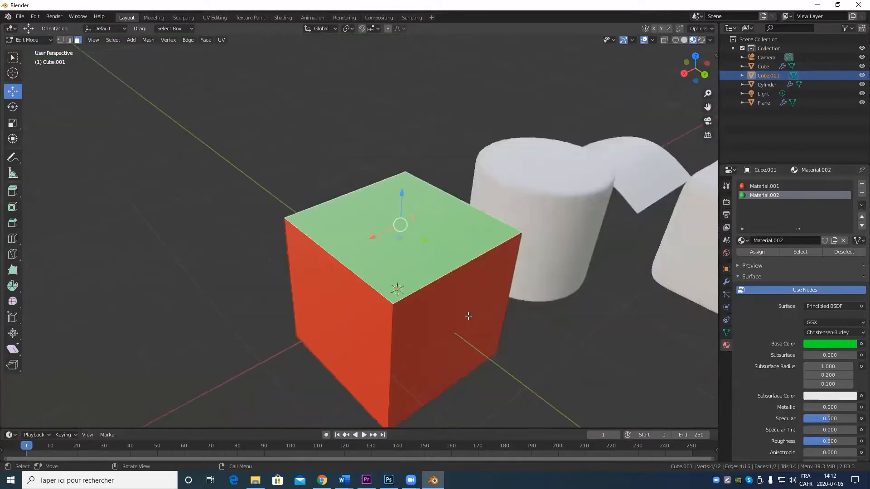
{"action": "middle_click_drag", "start_coordinate": [466, 315], "coordinate": [662, 288]}
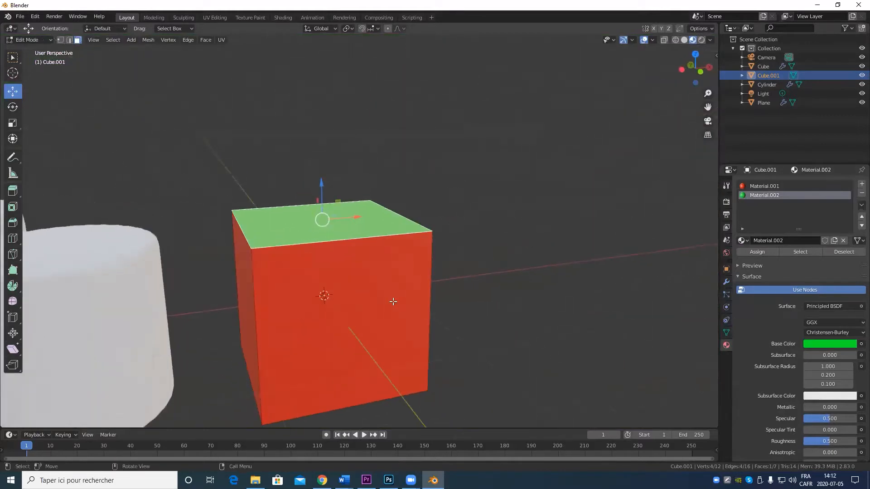
Select a red side face, switch the viewport to Rendered shading and return to Object Mode
{"action": "left_click", "coordinate": [393, 302]}
{"action": "scroll", "coordinate": [560, 276], "scroll_direction": "up", "scroll_amount": 3}
{"action": "key", "text": "z"}
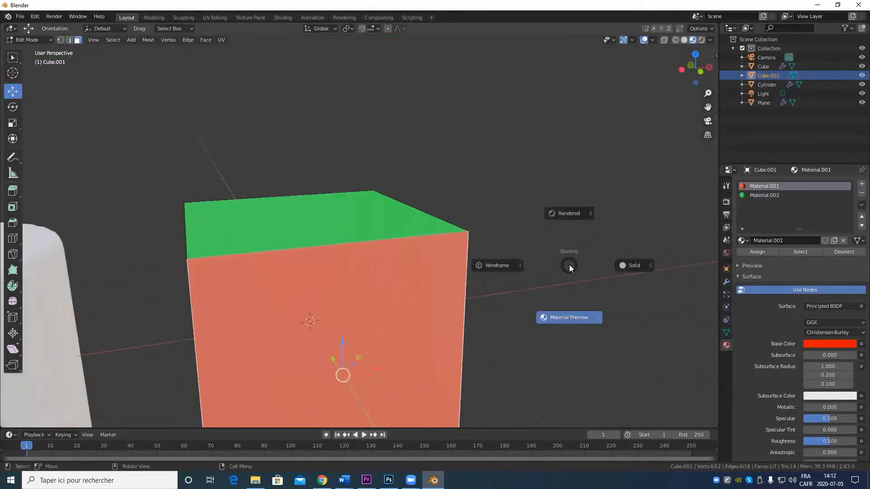
{"action": "left_click", "coordinate": [572, 213]}
{"action": "scroll", "coordinate": [531, 252], "scroll_direction": "up", "scroll_amount": 3}
{"action": "middle_click_drag", "start_coordinate": [524, 262], "coordinate": [403, 249]}
{"action": "key", "text": "Tab"}
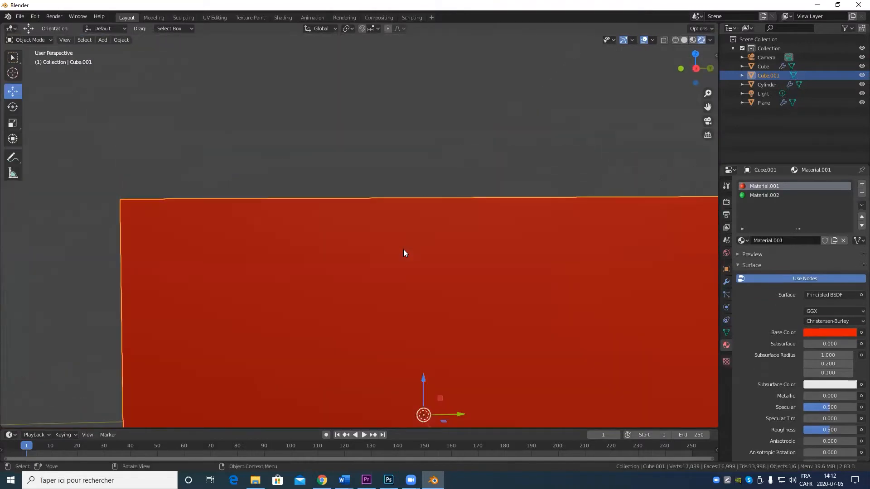
Examine how the cube's green upper surface and overlapping faces render from several angles and distances
{"action": "scroll", "coordinate": [585, 237], "scroll_direction": "down", "scroll_amount": 3}
{"action": "scroll", "coordinate": [595, 268], "scroll_direction": "down", "scroll_amount": 4}
{"action": "middle_click_drag", "start_coordinate": [595, 272], "coordinate": [464, 208]}
{"action": "scroll", "coordinate": [506, 327], "scroll_direction": "up", "scroll_amount": 4}
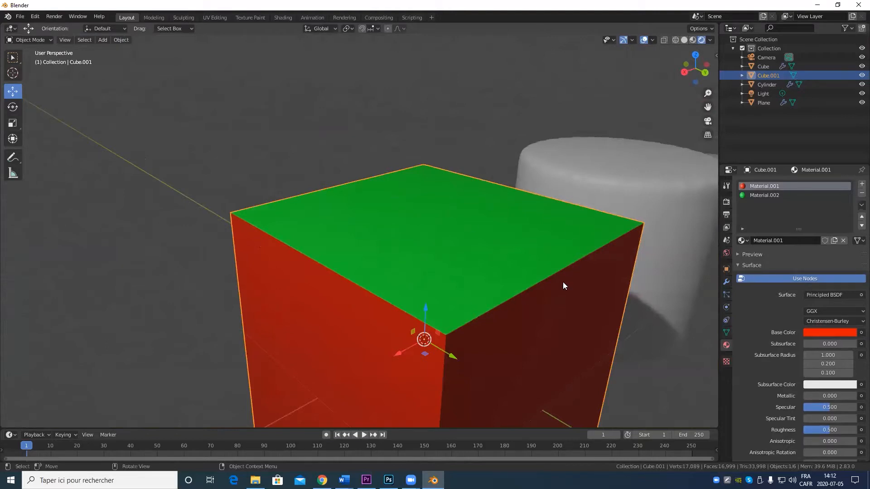
{"action": "middle_click_drag", "start_coordinate": [500, 338], "coordinate": [417, 241]}
{"action": "scroll", "coordinate": [420, 246], "scroll_direction": "down", "scroll_amount": 3}
{"action": "mouse_move", "coordinate": [382, 310]}
{"action": "middle_mouse_down"}
{"action": "mouse_move", "coordinate": [432, 265]}
{"action": "mouse_move", "coordinate": [458, 262]}
{"action": "mouse_move", "coordinate": [351, 268]}
{"action": "mouse_move", "coordinate": [439, 286]}
{"action": "mouse_move", "coordinate": [359, 309]}
{"action": "mouse_move", "coordinate": [416, 303]}
{"action": "mouse_move", "coordinate": [389, 325]}
{"action": "middle_mouse_up"}
{"action": "scroll", "coordinate": [280, 313], "scroll_direction": "up", "scroll_amount": 4}
{"action": "middle_click_drag", "start_coordinate": [258, 271], "coordinate": [132, 218]}
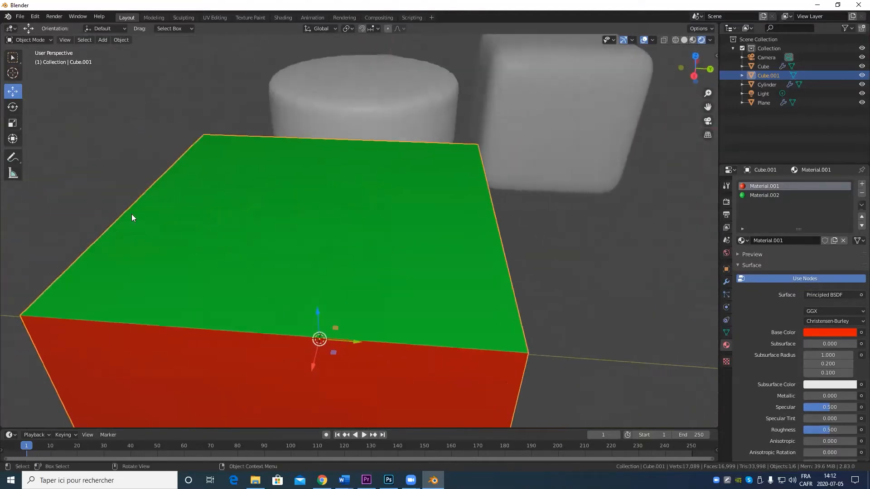
{"action": "key", "text": "Tab"}
{"action": "key", "text": "Tab"}
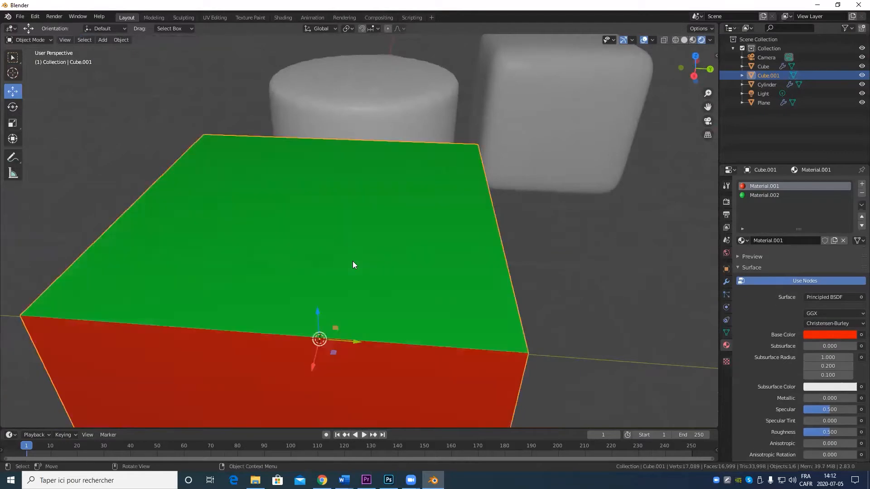
{"action": "left_click", "coordinate": [408, 258]}
{"action": "left_click", "coordinate": [481, 319]}
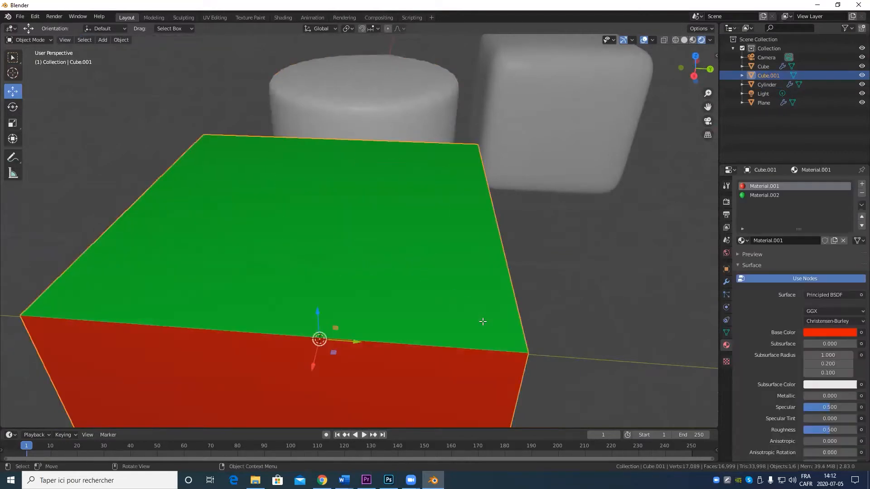
In Edit Mode, knife-cut the cube's green upper face diagonally from one corner to the opposite corner
{"action": "key", "text": "Tab"}
{"action": "left_click", "coordinate": [13, 254]}
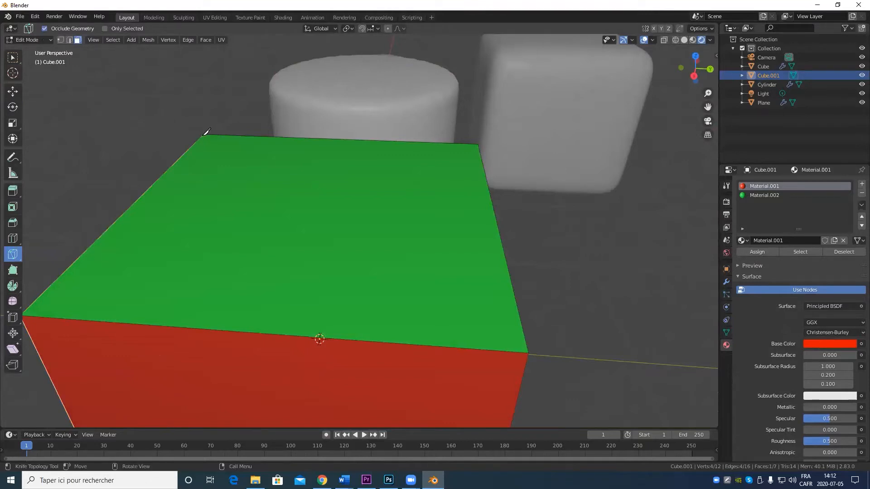
{"action": "left_click", "coordinate": [206, 135]}
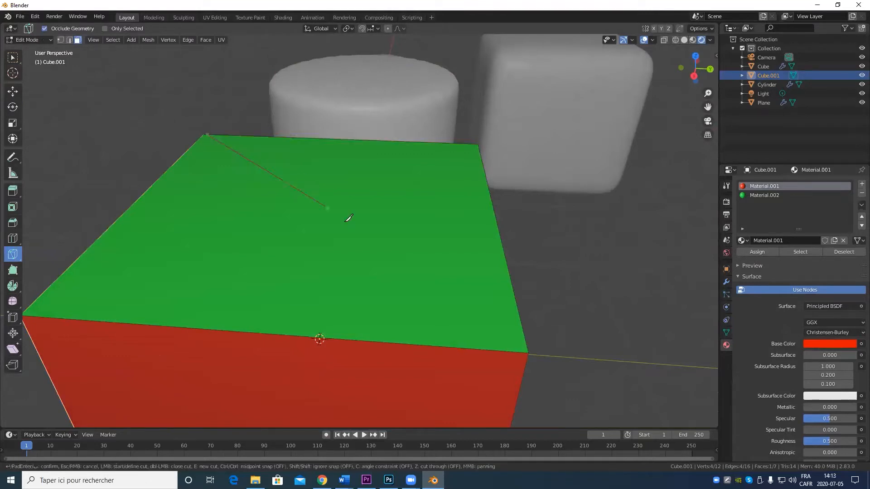
{"action": "left_click", "coordinate": [528, 353]}
{"action": "key", "text": "Return"}
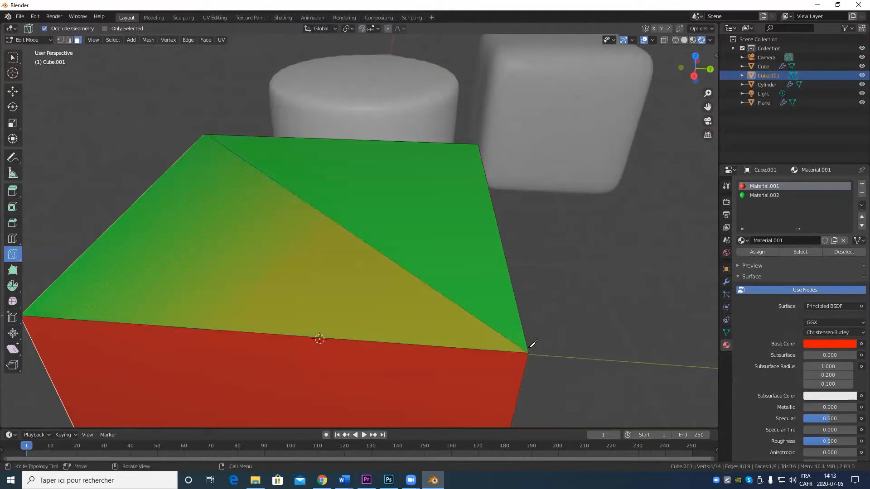
Return to Object Mode and examine the shading of the diagonally cut upper surface where the duplicate faces overlap
{"action": "scroll", "coordinate": [526, 144], "scroll_direction": "down", "scroll_amount": 4}
{"action": "scroll", "coordinate": [503, 227], "scroll_direction": "up", "scroll_amount": 3}
{"action": "mouse_move", "coordinate": [565, 238]}
{"action": "middle_mouse_down"}
{"action": "mouse_move", "coordinate": [593, 215]}
{"action": "mouse_move", "coordinate": [610, 222]}
{"action": "mouse_move", "coordinate": [582, 208]}
{"action": "mouse_move", "coordinate": [557, 219]}
{"action": "mouse_move", "coordinate": [592, 207]}
{"action": "mouse_move", "coordinate": [524, 220]}
{"action": "mouse_move", "coordinate": [472, 215]}
{"action": "mouse_move", "coordinate": [495, 217]}
{"action": "middle_mouse_up"}
{"action": "scroll", "coordinate": [610, 222], "scroll_direction": "up", "scroll_amount": 3}
{"action": "scroll", "coordinate": [355, 231], "scroll_direction": "down", "scroll_amount": 2}
{"action": "key", "text": "Tab"}
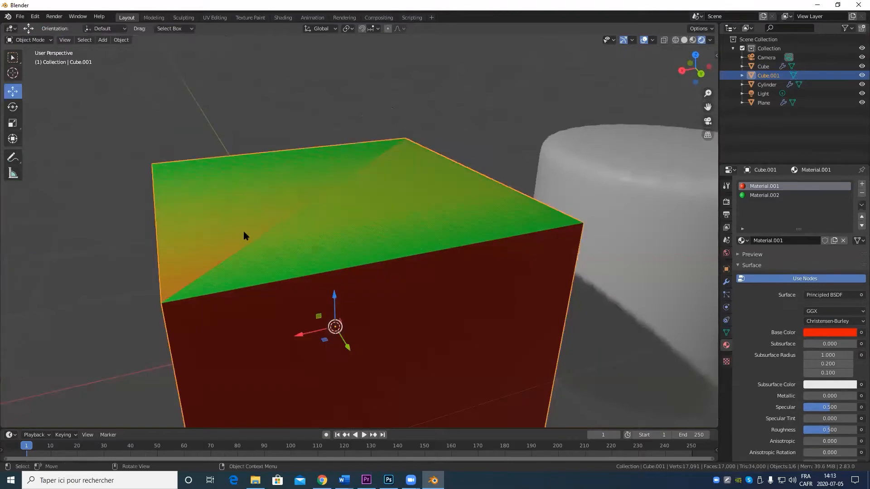
{"action": "scroll", "coordinate": [327, 244], "scroll_direction": "down", "scroll_amount": 4}
{"action": "scroll", "coordinate": [327, 244], "scroll_direction": "down", "scroll_amount": 4}
{"action": "middle_click_drag", "start_coordinate": [375, 279], "coordinate": [404, 324]}
{"action": "scroll", "coordinate": [351, 293], "scroll_direction": "up", "scroll_amount": 5}
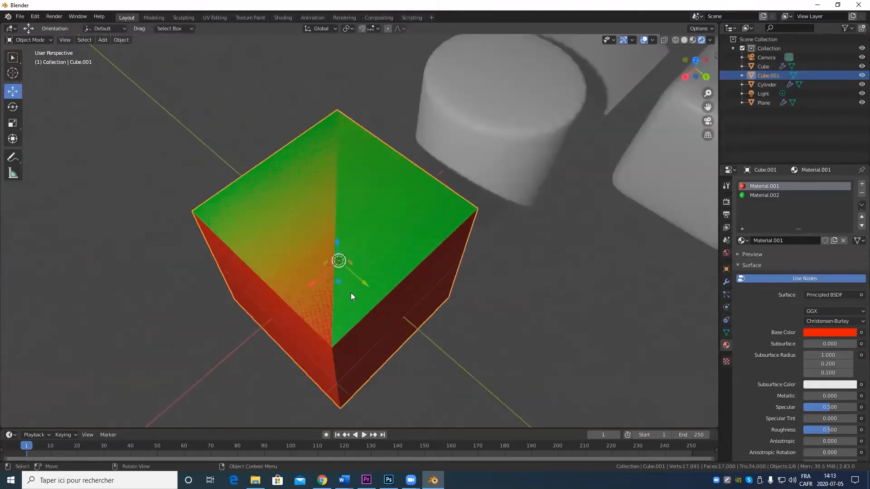
Move the red and green cube beside the cylinder and rounded cube, about -2.8 m in X and 2.5 m in Y
{"action": "left_click_drag", "start_coordinate": [340, 280], "coordinate": [598, 320]}
{"action": "scroll", "coordinate": [437, 275], "scroll_direction": "down", "scroll_amount": 5}
{"action": "middle_click_drag", "start_coordinate": [438, 276], "coordinate": [500, 345]}
{"action": "scroll", "coordinate": [413, 250], "scroll_direction": "up", "scroll_amount": 6}
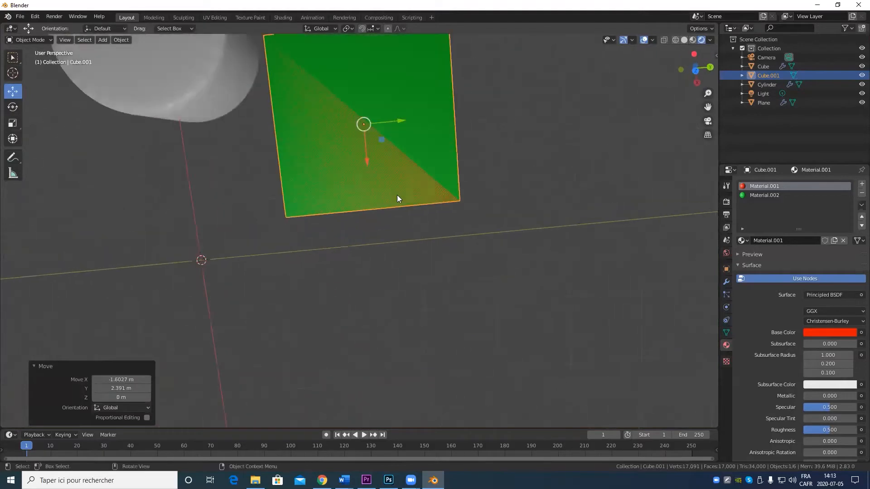
{"action": "left_click_drag", "start_coordinate": [386, 139], "coordinate": [408, 108]}
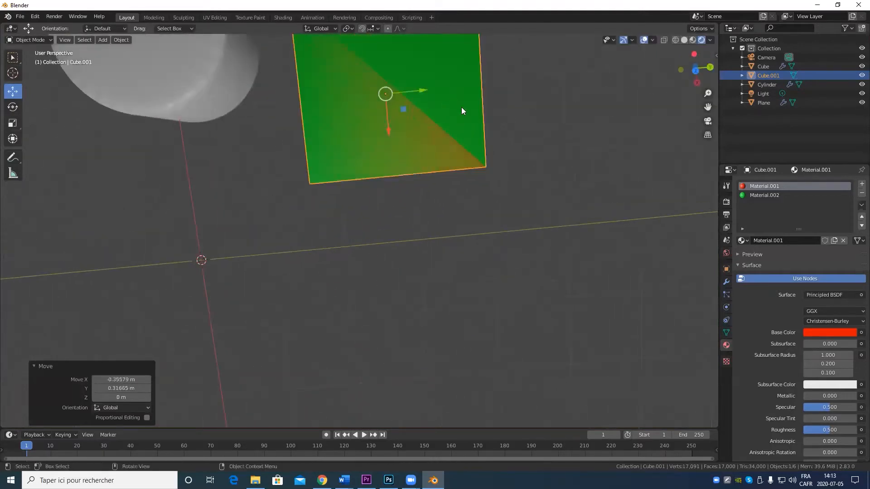
{"action": "middle_click_drag", "start_coordinate": [462, 110], "coordinate": [522, 319], "text": "shift"}
{"action": "left_click_drag", "start_coordinate": [463, 307], "coordinate": [445, 249]}
{"action": "scroll", "coordinate": [443, 272], "scroll_direction": "down", "scroll_amount": 5}
{"action": "middle_click_drag", "start_coordinate": [441, 303], "coordinate": [568, 246]}
{"action": "scroll", "coordinate": [289, 280], "scroll_direction": "up", "scroll_amount": 5}
{"action": "middle_click_drag", "start_coordinate": [280, 282], "coordinate": [435, 344], "text": "shift"}
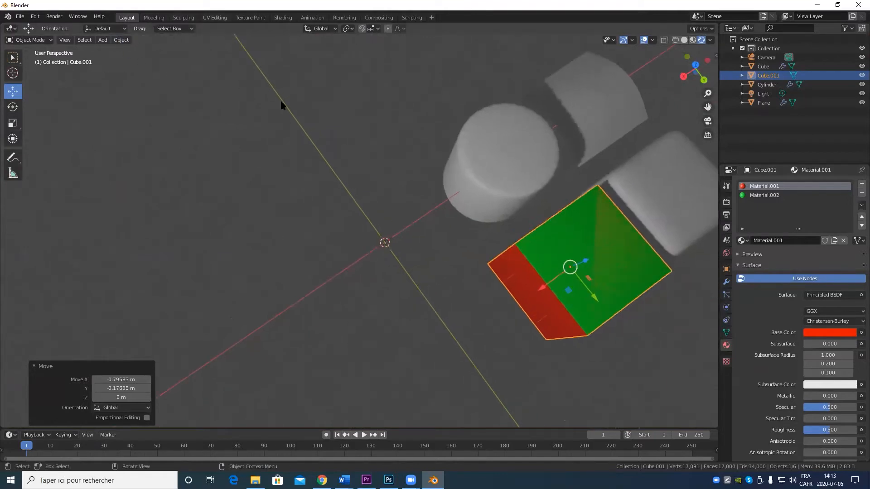
Deselect everything and add a new mesh cube at the world origin
{"action": "left_click", "coordinate": [313, 174]}
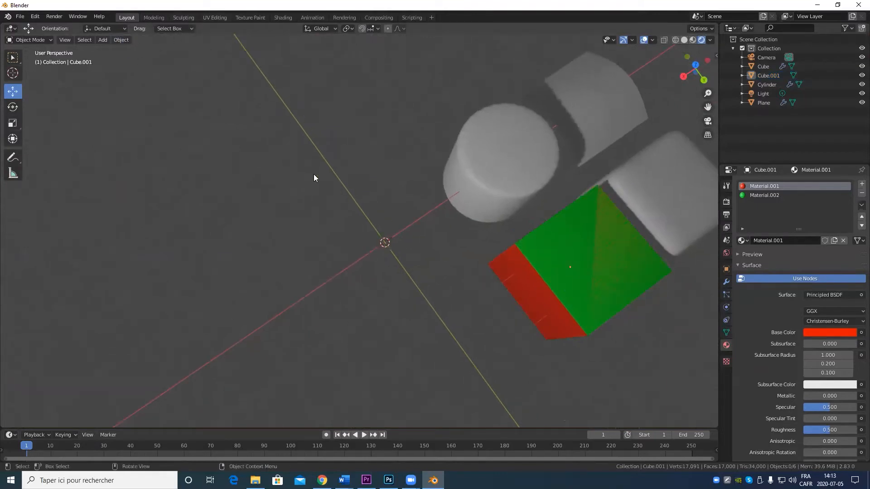
{"action": "left_click", "coordinate": [126, 41]}
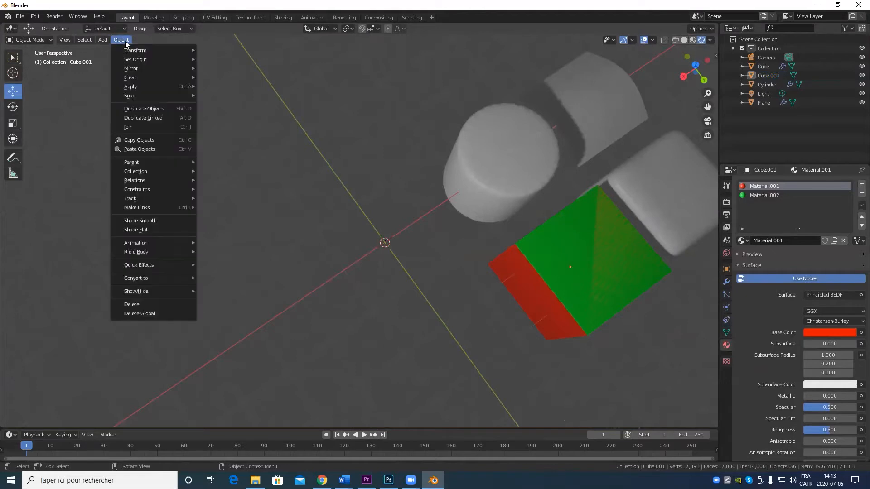
{"action": "mouse_move", "coordinate": [103, 40]}
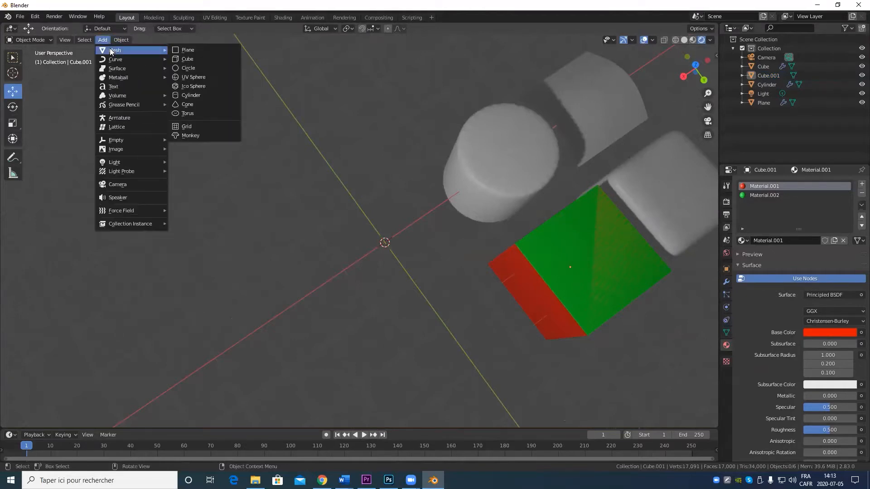
{"action": "left_click", "coordinate": [185, 55]}
In vertex select mode, try moving the single corner vertex that joins the detached-looking flap to the cube
{"action": "middle_click_drag", "start_coordinate": [367, 294], "coordinate": [443, 225]}
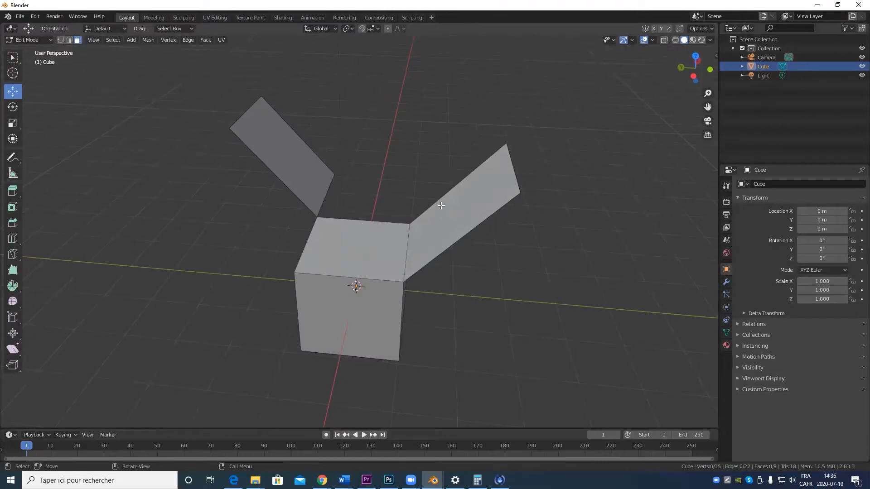
{"action": "scroll", "coordinate": [409, 219], "scroll_direction": "up", "scroll_amount": 5}
{"action": "scroll", "coordinate": [359, 273], "scroll_direction": "down", "scroll_amount": 5}
{"action": "middle_click_drag", "start_coordinate": [358, 269], "coordinate": [419, 311]}
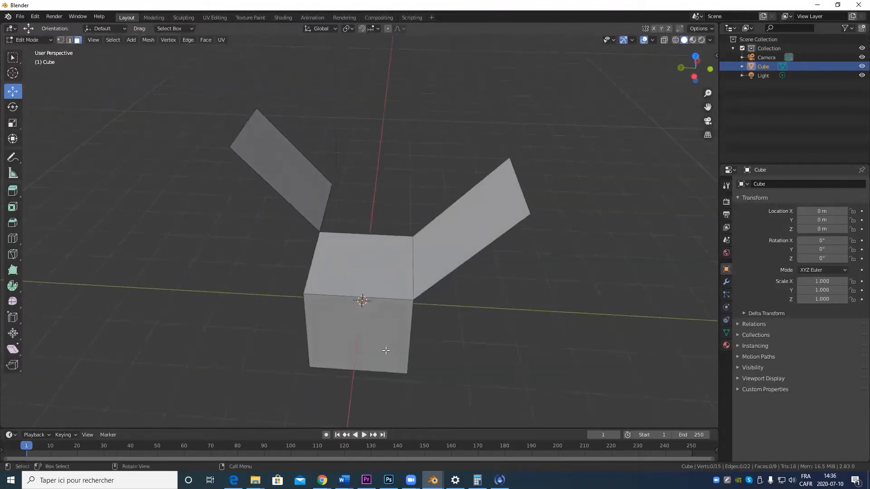
{"action": "key", "text": "1"}
{"action": "left_click", "coordinate": [323, 232]}
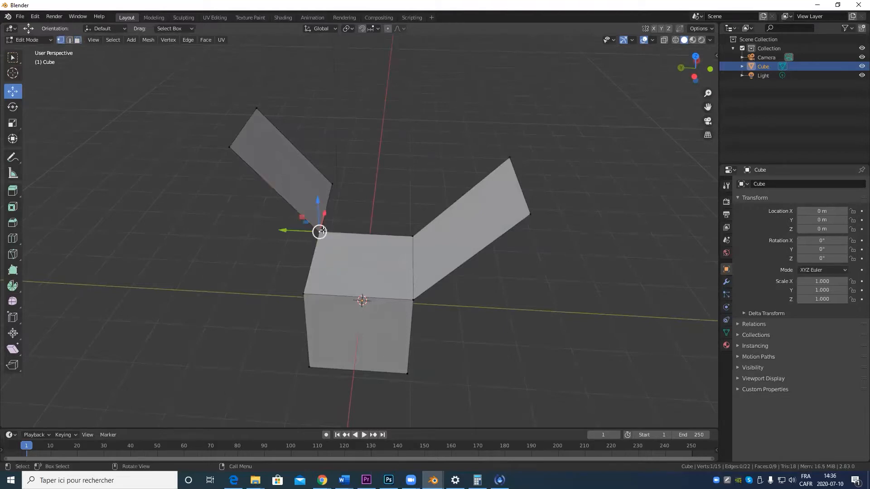
{"action": "key", "text": "g"}
{"action": "left_click", "coordinate": [315, 239]}
{"action": "middle_click_drag", "start_coordinate": [362, 316], "coordinate": [421, 303]}
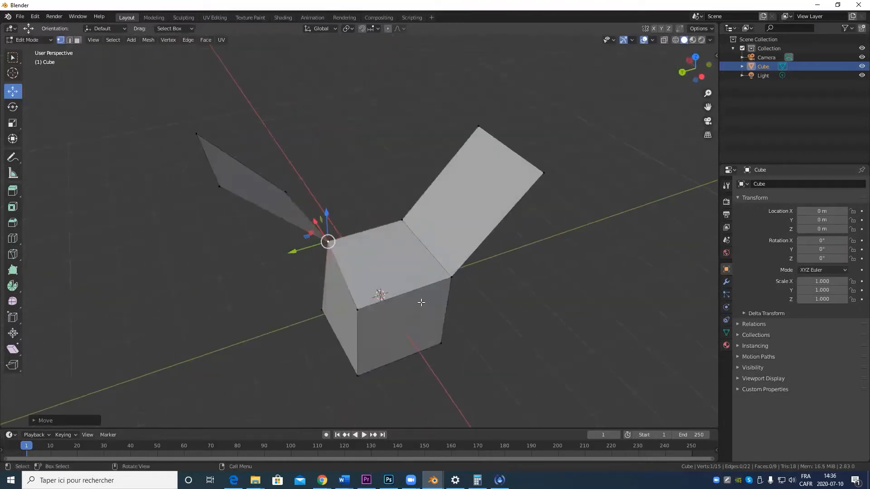
In edge select mode, select the edge joining the other flap to the cube and try extruding and moving it
{"action": "key", "text": "2"}
{"action": "left_click", "coordinate": [426, 248]}
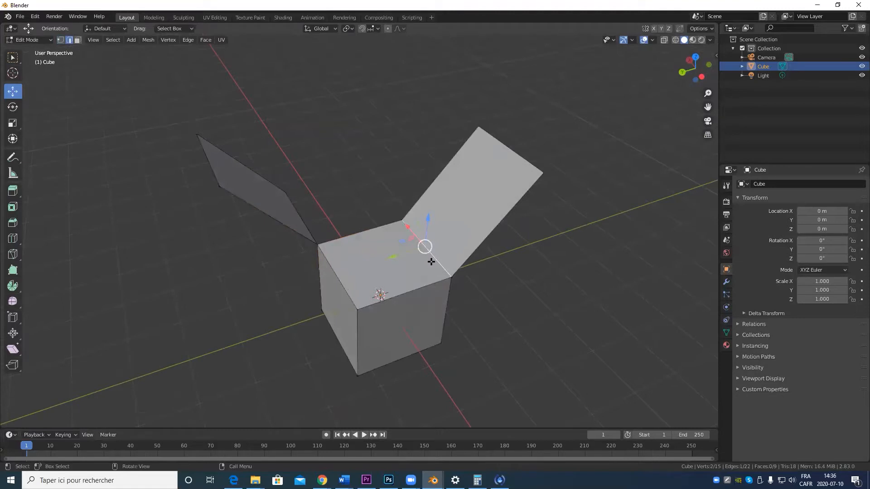
{"action": "key", "text": "e"}
{"action": "right_click", "coordinate": [432, 260]}
{"action": "key", "text": "ctrl+z"}
{"action": "right_click", "coordinate": [432, 260]}
{"action": "key", "text": "g"}
{"action": "right_click", "coordinate": [434, 253]}
Examine the shared edge and corner vertex where the two flaps meet the cube from several angles
{"action": "scroll", "coordinate": [447, 267], "scroll_direction": "up", "scroll_amount": 3}
{"action": "middle_click_drag", "start_coordinate": [447, 267], "coordinate": [462, 279]}
{"action": "scroll", "coordinate": [457, 267], "scroll_direction": "down", "scroll_amount": 4}
{"action": "scroll", "coordinate": [504, 280], "scroll_direction": "up", "scroll_amount": 4}
{"action": "middle_click_drag", "start_coordinate": [517, 275], "coordinate": [450, 313], "text": "shift"}
{"action": "scroll", "coordinate": [451, 280], "scroll_direction": "down", "scroll_amount": 5}
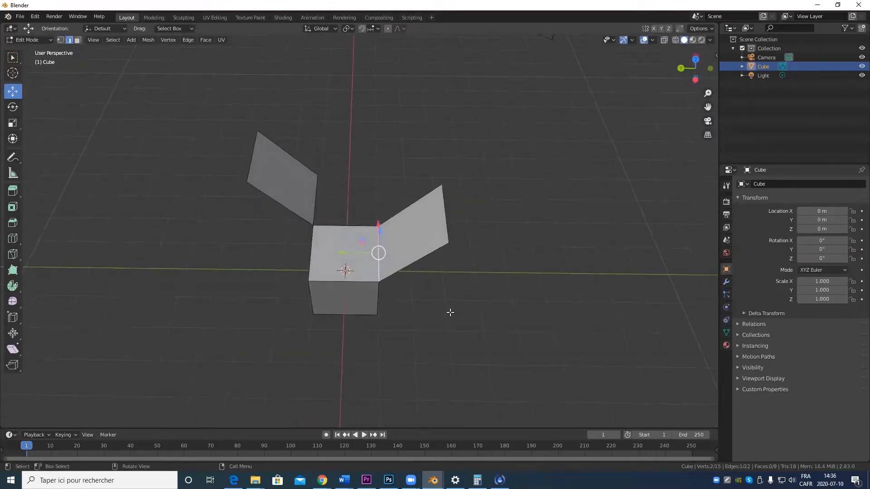
{"action": "scroll", "coordinate": [449, 313], "scroll_direction": "up", "scroll_amount": 3}
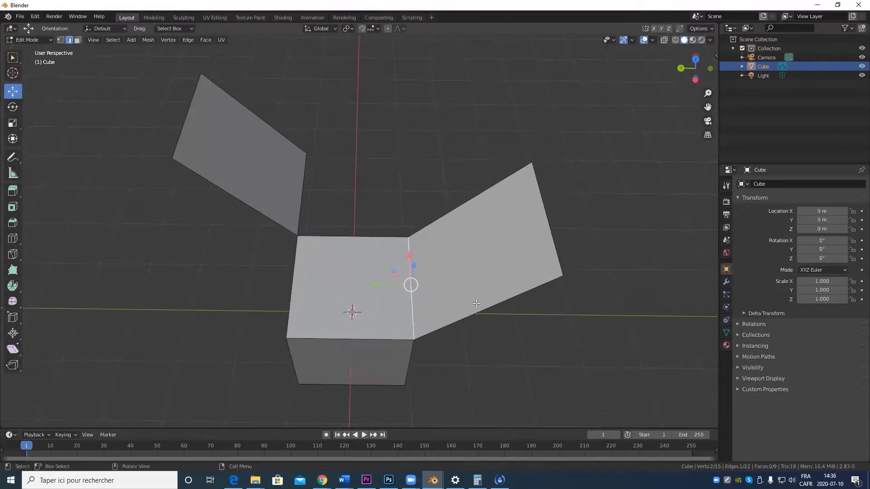
{"action": "middle_click_drag", "start_coordinate": [477, 303], "coordinate": [448, 286]}
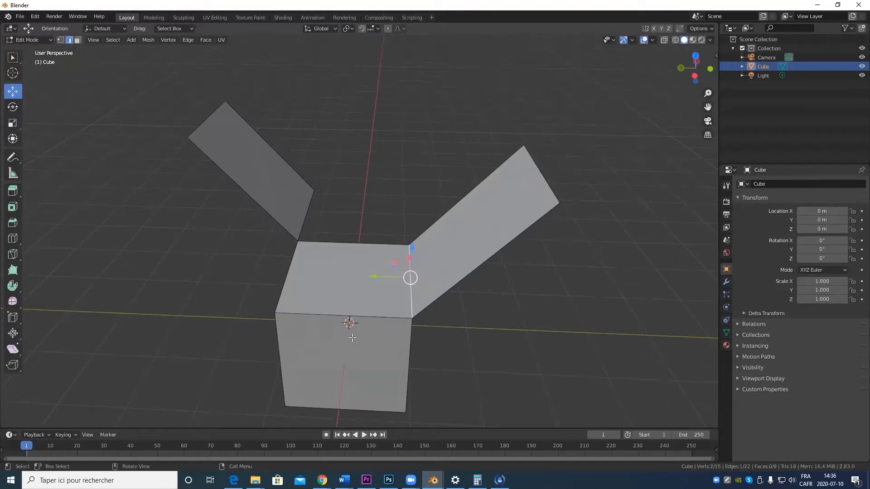
Inspect the cube with its edge-joined and vertex-joined flaps up close and from both sides
{"action": "scroll", "coordinate": [353, 338], "scroll_direction": "up", "scroll_amount": 2}
{"action": "mouse_move", "coordinate": [363, 331]}
{"action": "middle_mouse_down"}
{"action": "mouse_move", "coordinate": [383, 336]}
{"action": "mouse_move", "coordinate": [374, 341]}
{"action": "middle_mouse_up"}
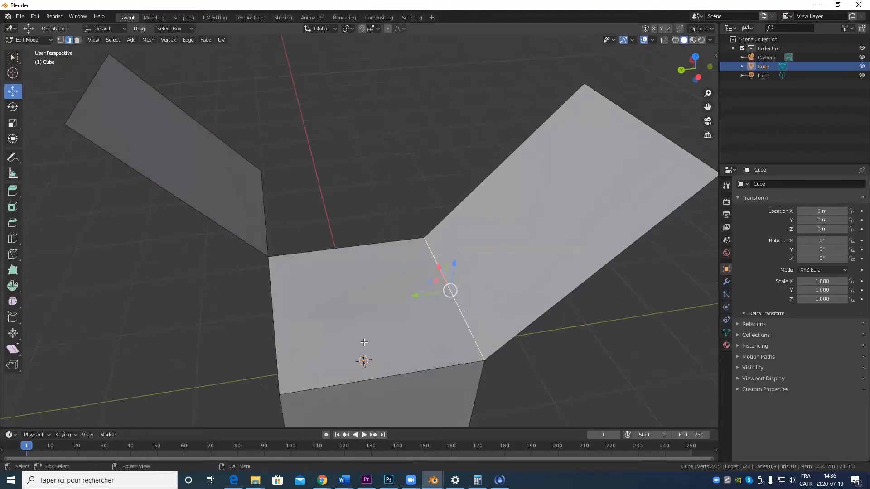
{"action": "scroll", "coordinate": [486, 281], "scroll_direction": "down", "scroll_amount": 4}
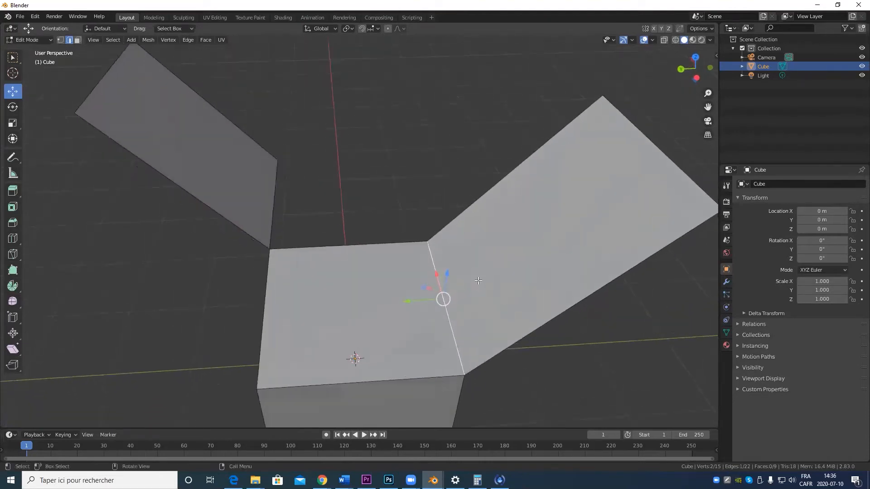
{"action": "middle_click_drag", "start_coordinate": [448, 294], "coordinate": [445, 274]}
{"action": "scroll", "coordinate": [454, 306], "scroll_direction": "up", "scroll_amount": 5}
{"action": "scroll", "coordinate": [447, 299], "scroll_direction": "down", "scroll_amount": 6}
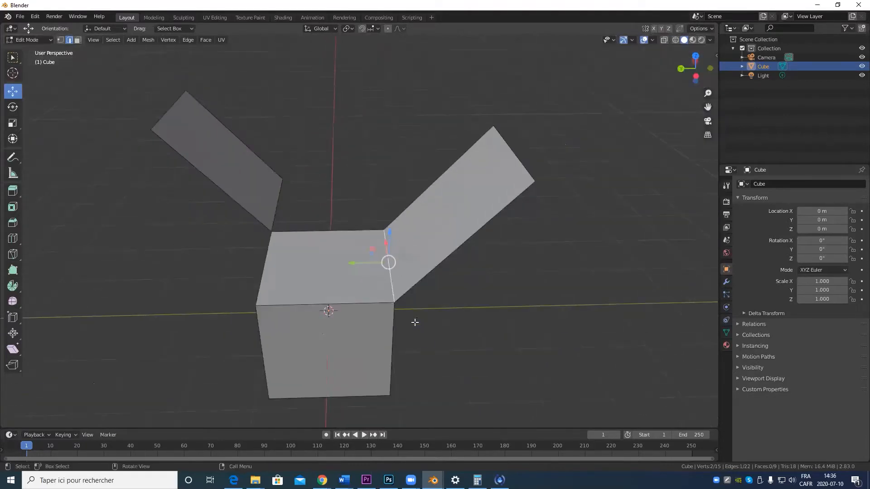
{"action": "middle_click_drag", "start_coordinate": [414, 323], "coordinate": [418, 310]}
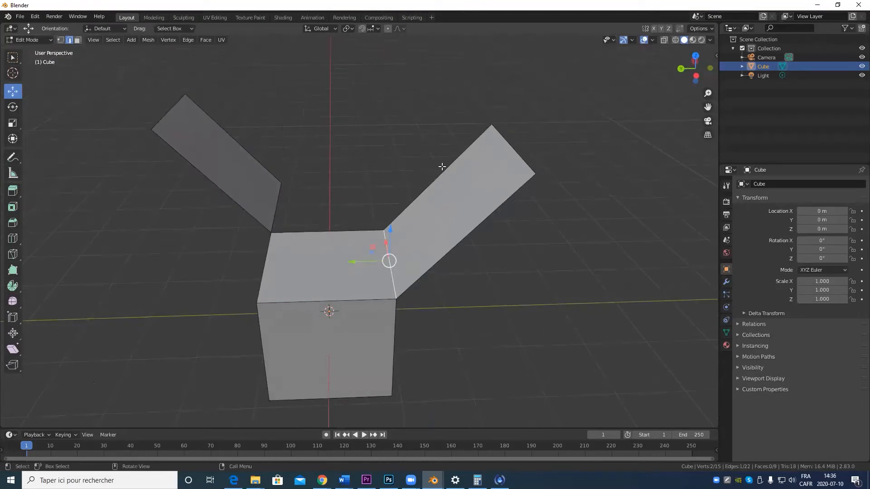
{"action": "middle_click_drag", "start_coordinate": [463, 232], "coordinate": [392, 288]}
{"action": "scroll", "coordinate": [386, 263], "scroll_direction": "up", "scroll_amount": 3}
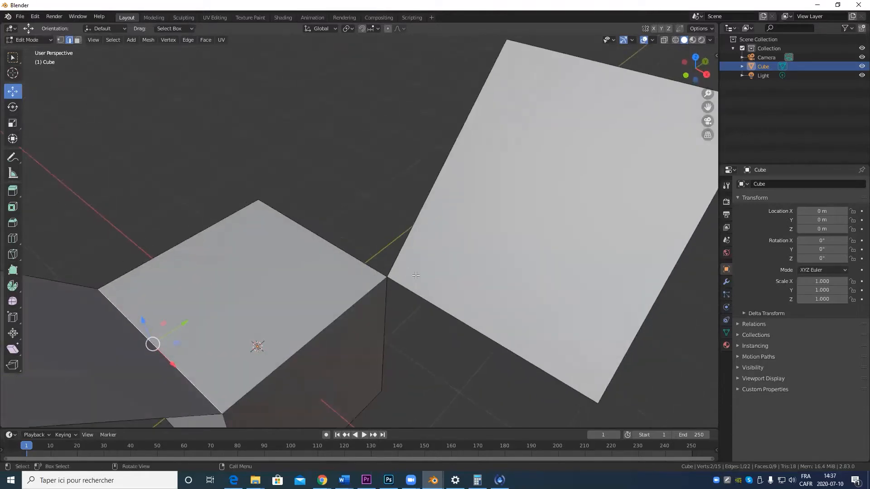
{"action": "middle_click_drag", "start_coordinate": [362, 264], "coordinate": [444, 223]}
{"action": "scroll", "coordinate": [431, 360], "scroll_direction": "down", "scroll_amount": 3}
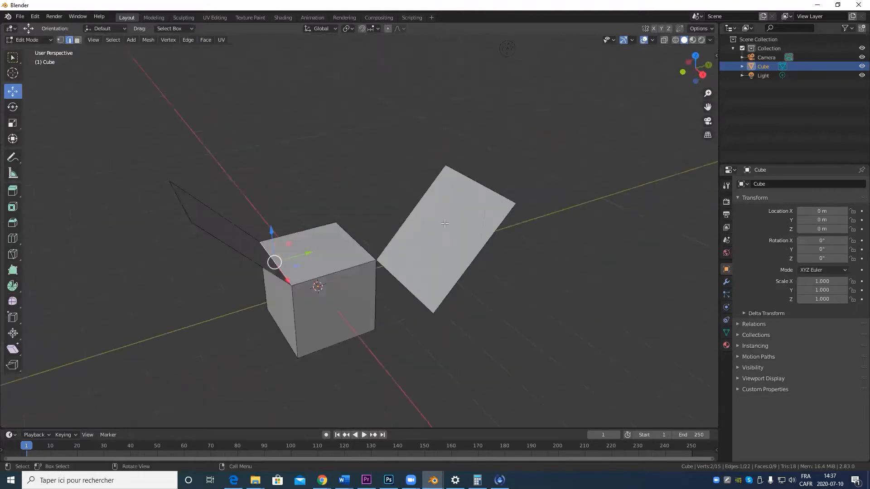
{"action": "middle_click_drag", "start_coordinate": [412, 299], "coordinate": [409, 295]}
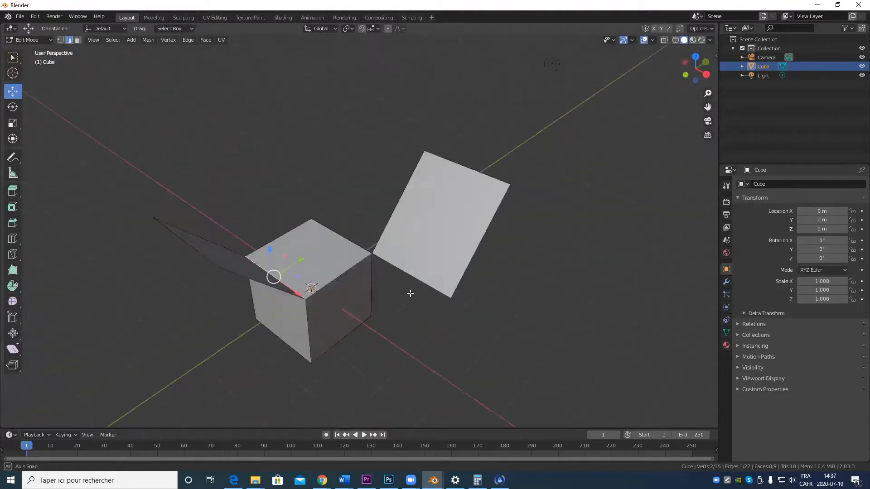
{"action": "middle_click_drag", "start_coordinate": [372, 324], "coordinate": [482, 314]}
{"action": "scroll", "coordinate": [460, 343], "scroll_direction": "down", "scroll_amount": 6}
Clear the selection and preview level 3 subdivision on the flapped cube in Object Mode and Edit Mode
{"action": "left_click", "coordinate": [465, 280]}
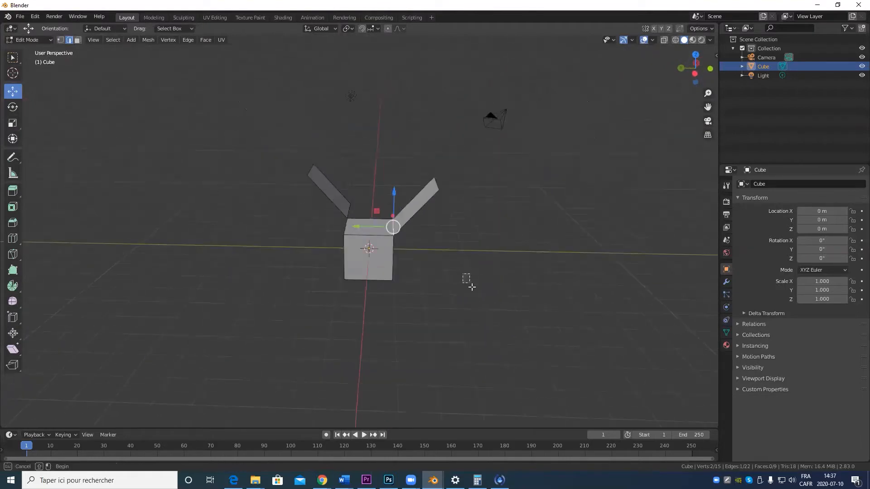
{"action": "scroll", "coordinate": [361, 255], "scroll_direction": "up", "scroll_amount": 5}
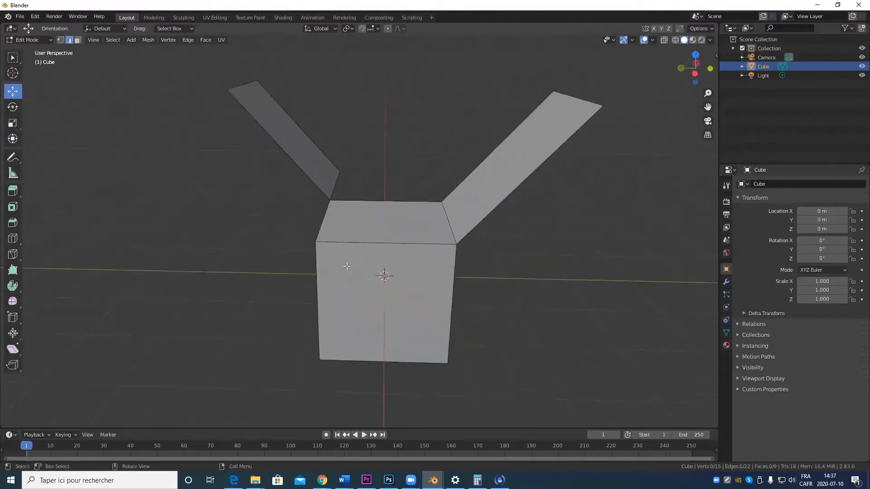
{"action": "middle_click_drag", "start_coordinate": [361, 267], "coordinate": [364, 298]}
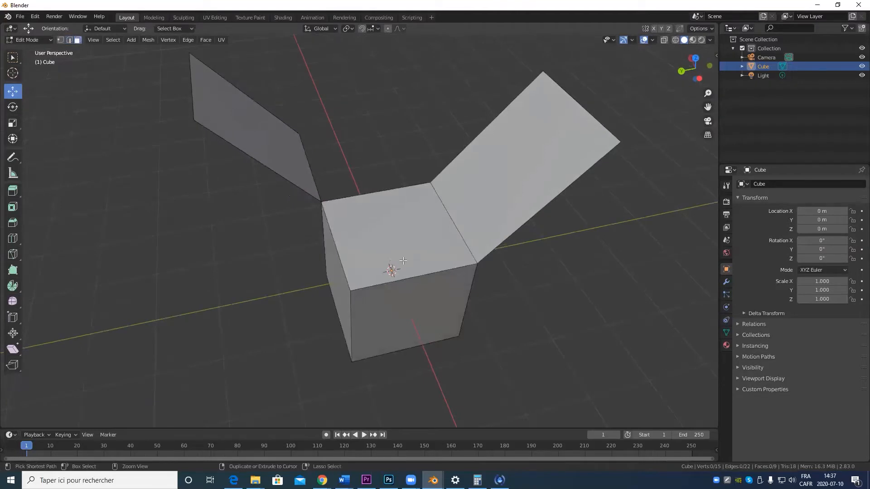
{"action": "key", "text": "Tab"}
{"action": "key", "text": "ctrl+3"}
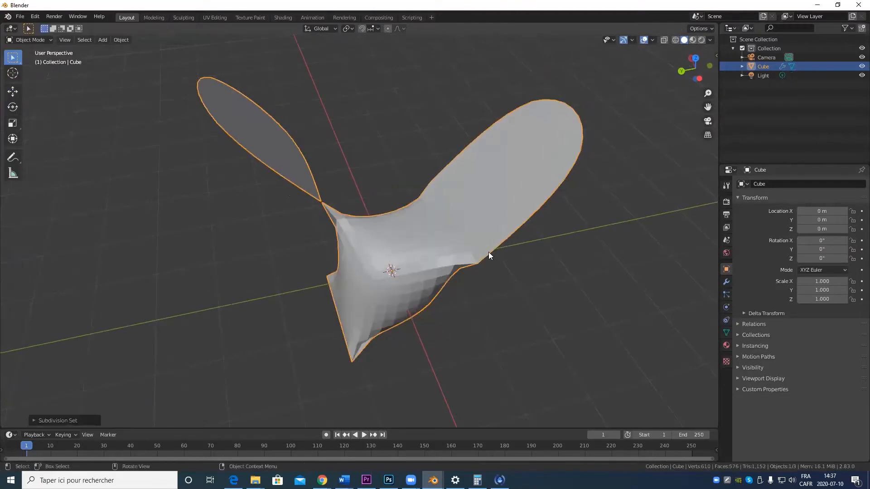
{"action": "middle_click_drag", "start_coordinate": [488, 252], "coordinate": [529, 249]}
{"action": "key", "text": "Tab"}
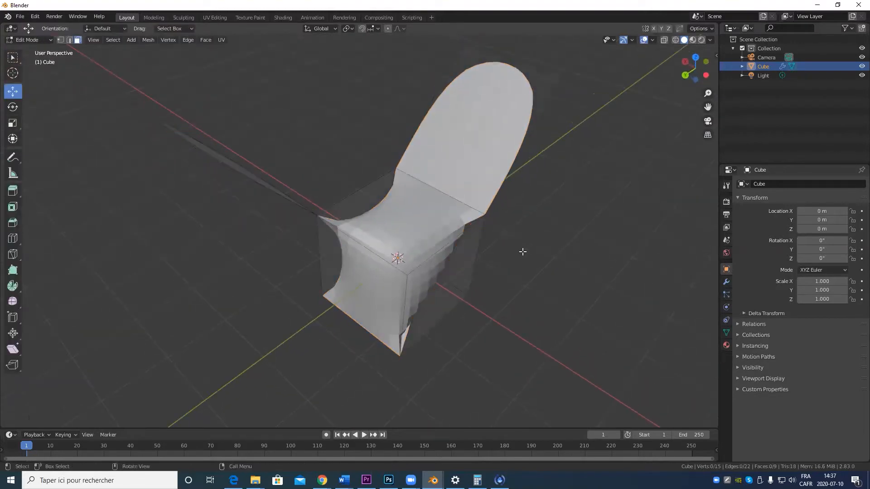
Reset the cube's subdivision level to 0 and delete both flap faces in Edit Mode
{"action": "key", "text": "Tab"}
{"action": "key", "text": "ctrl+0"}
{"action": "middle_click_drag", "start_coordinate": [506, 202], "coordinate": [447, 245]}
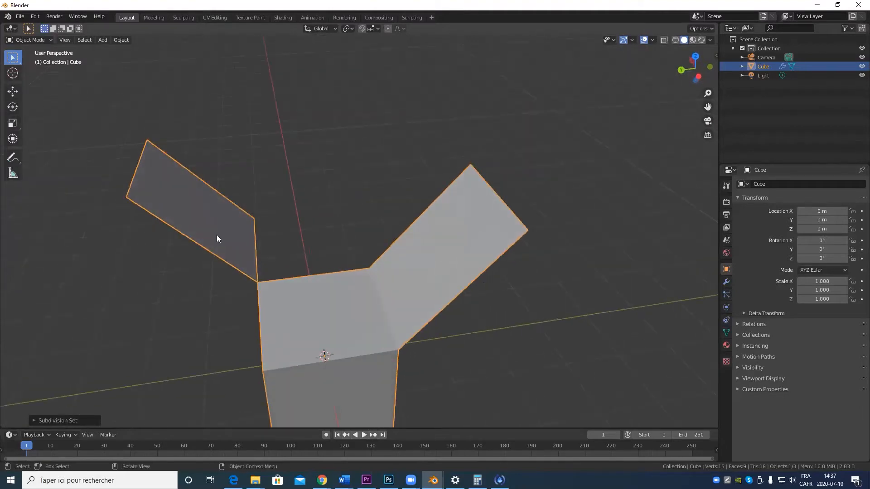
{"action": "key", "text": "Tab"}
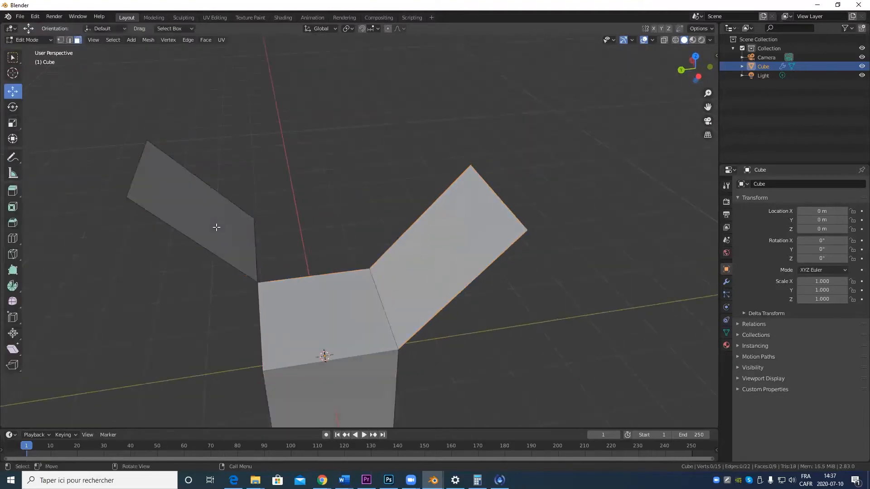
{"action": "left_click", "coordinate": [216, 228]}
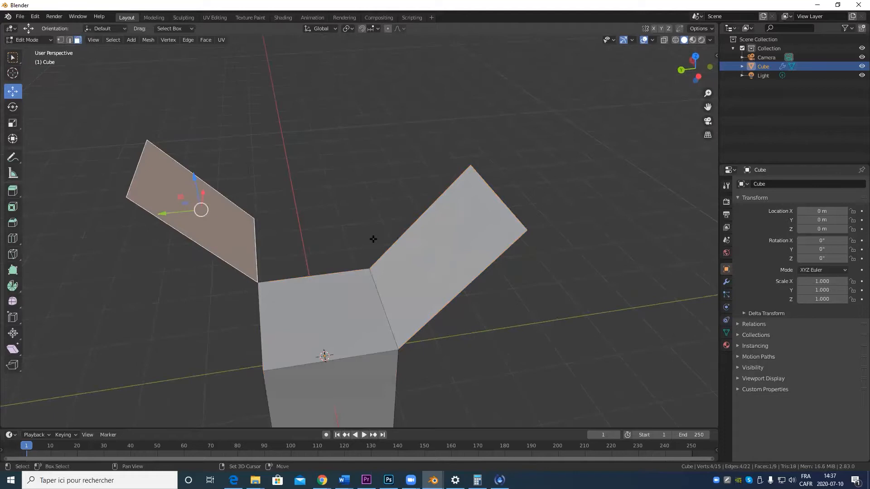
{"action": "left_click", "coordinate": [448, 246], "text": "shift"}
{"action": "key", "text": "x"}
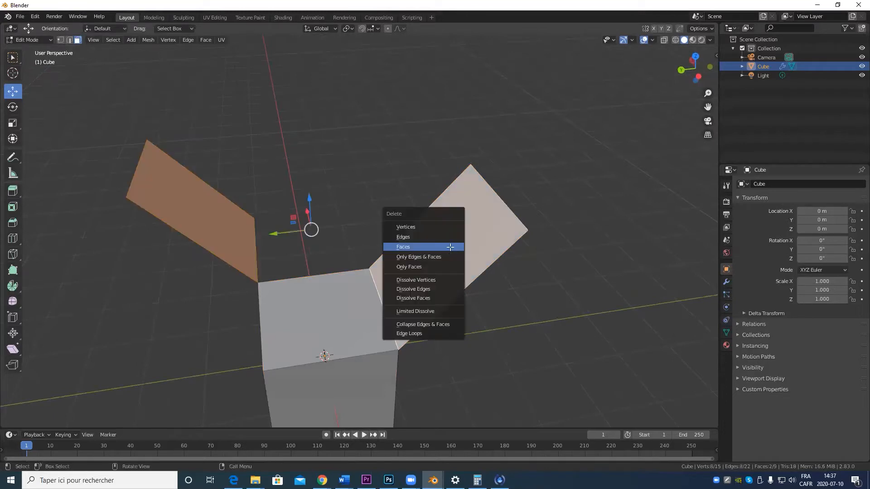
{"action": "left_click", "coordinate": [450, 247]}
Return to Object Mode and set the remaining cube's subdivision level to 3
{"action": "scroll", "coordinate": [465, 251], "scroll_direction": "down", "scroll_amount": 5}
{"action": "middle_click_drag", "start_coordinate": [465, 250], "coordinate": [436, 285]}
{"action": "scroll", "coordinate": [439, 299], "scroll_direction": "up", "scroll_amount": 4}
{"action": "key", "text": "Tab"}
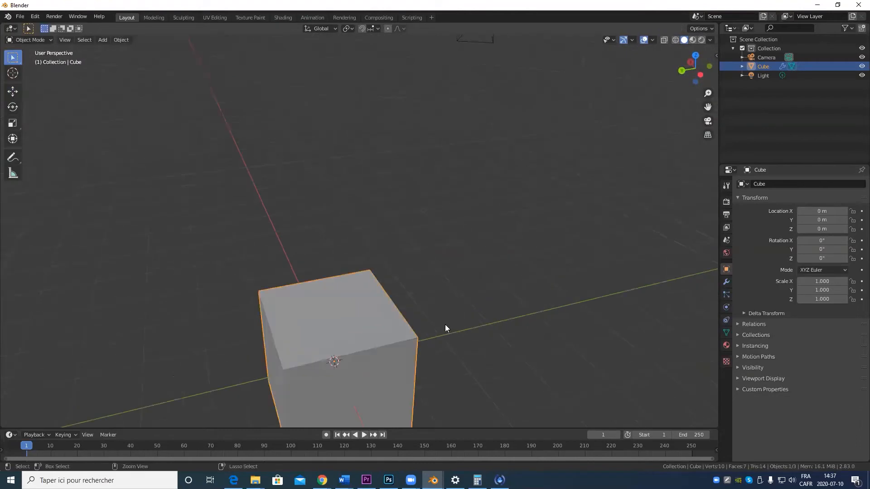
{"action": "key", "text": "ctrl+3"}
{"action": "middle_click_drag", "start_coordinate": [445, 324], "coordinate": [509, 313]}
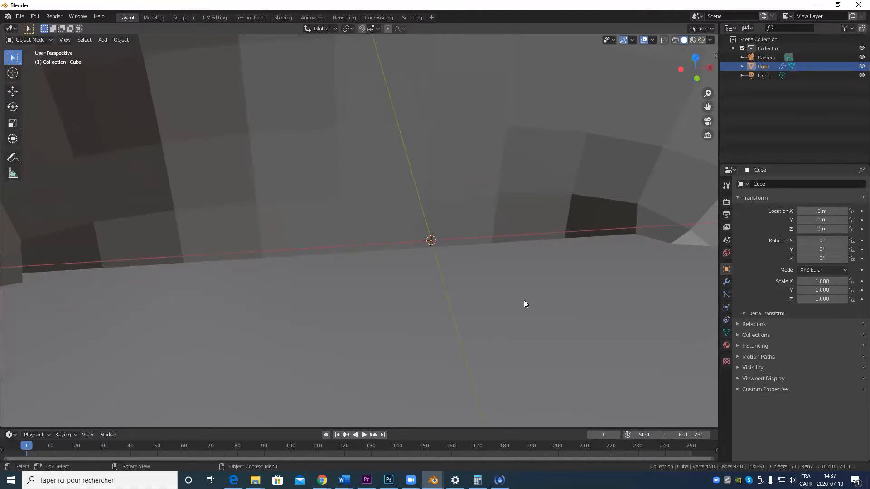
In Edit Mode, delete the leftover selected face inside the cube, then check the smoothed shape in Object Mode
{"action": "key", "text": "Tab"}
{"action": "scroll", "coordinate": [534, 300], "scroll_direction": "down", "scroll_amount": 8}
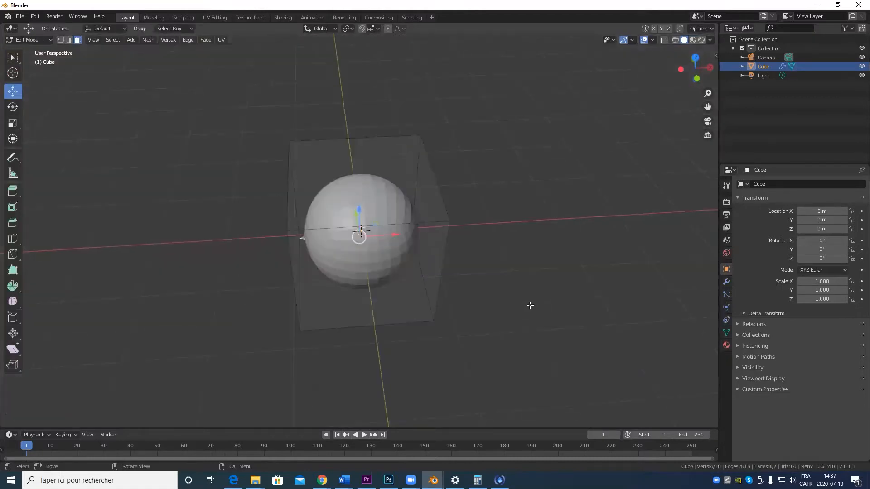
{"action": "middle_click_drag", "start_coordinate": [530, 305], "coordinate": [480, 285]}
{"action": "key", "text": "x"}
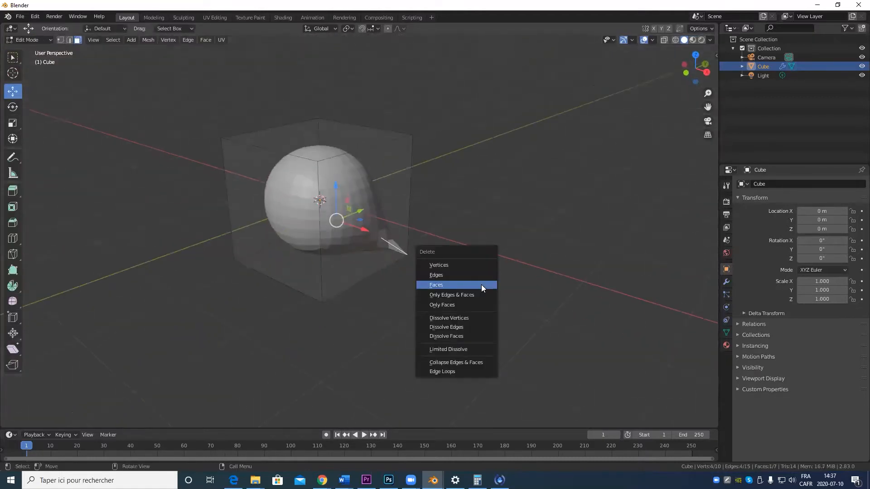
{"action": "left_click", "coordinate": [480, 284]}
{"action": "scroll", "coordinate": [504, 285], "scroll_direction": "up", "scroll_amount": 5}
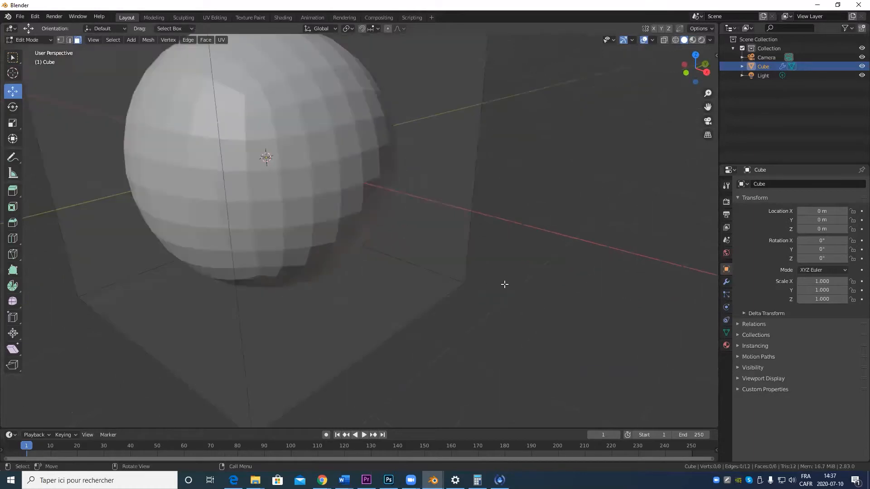
{"action": "middle_click_drag", "start_coordinate": [505, 286], "coordinate": [508, 336]}
{"action": "key", "text": "Tab"}
{"action": "scroll", "coordinate": [423, 257], "scroll_direction": "down", "scroll_amount": 5}
{"action": "scroll", "coordinate": [507, 336], "scroll_direction": "up", "scroll_amount": 6}
{"action": "middle_click_drag", "start_coordinate": [372, 374], "coordinate": [554, 272]}
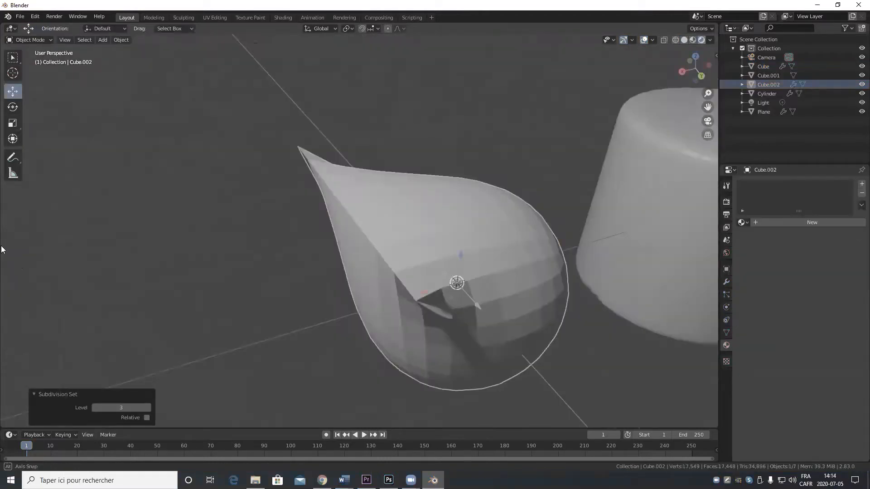
Move the pinched, subdivided cube about -5.15 m in X and -2.5 m in Y, beside the other example objects
{"action": "middle_click_drag", "start_coordinate": [1, 249], "coordinate": [582, 244]}
{"action": "middle_click_drag", "start_coordinate": [315, 150], "coordinate": [365, 285]}
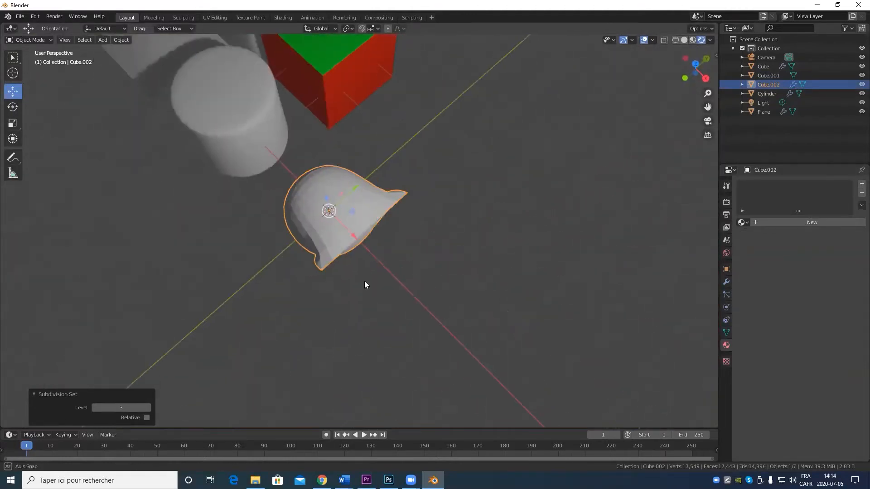
{"action": "key", "text": "Tab"}
{"action": "key", "text": "Tab"}
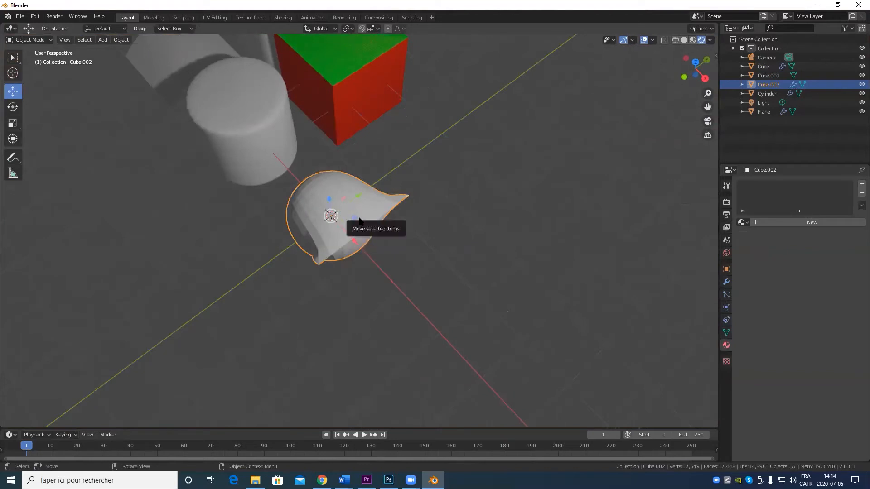
{"action": "left_click_drag", "start_coordinate": [361, 215], "coordinate": [97, 126]}
{"action": "left_click_drag", "start_coordinate": [114, 126], "coordinate": [114, 121]}
{"action": "scroll", "coordinate": [144, 184], "scroll_direction": "down", "scroll_amount": 6}
{"action": "middle_click_drag", "start_coordinate": [146, 187], "coordinate": [246, 253]}
{"action": "scroll", "coordinate": [253, 261], "scroll_direction": "up", "scroll_amount": 4}
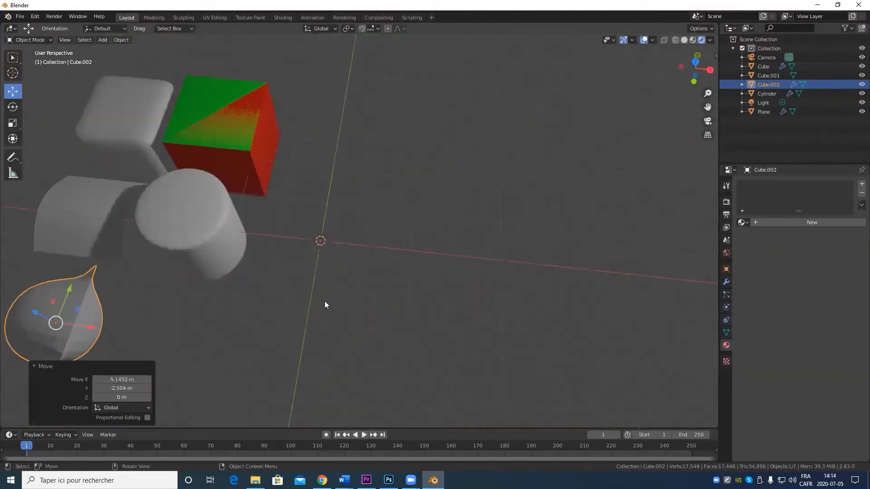
{"action": "middle_click_drag", "start_coordinate": [324, 303], "coordinate": [504, 257]}
Clear the selection and add another mesh cube at the world origin
{"action": "left_click", "coordinate": [392, 248]}
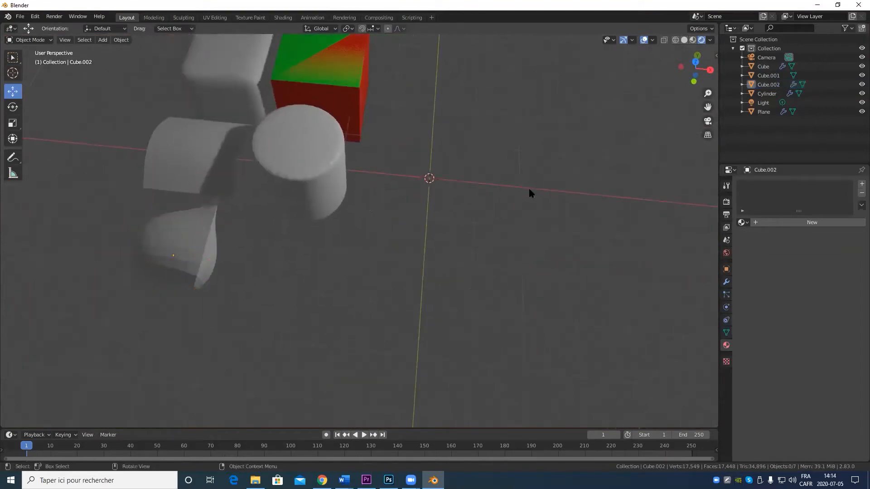
{"action": "middle_click_drag", "start_coordinate": [533, 182], "coordinate": [447, 265], "text": "shift"}
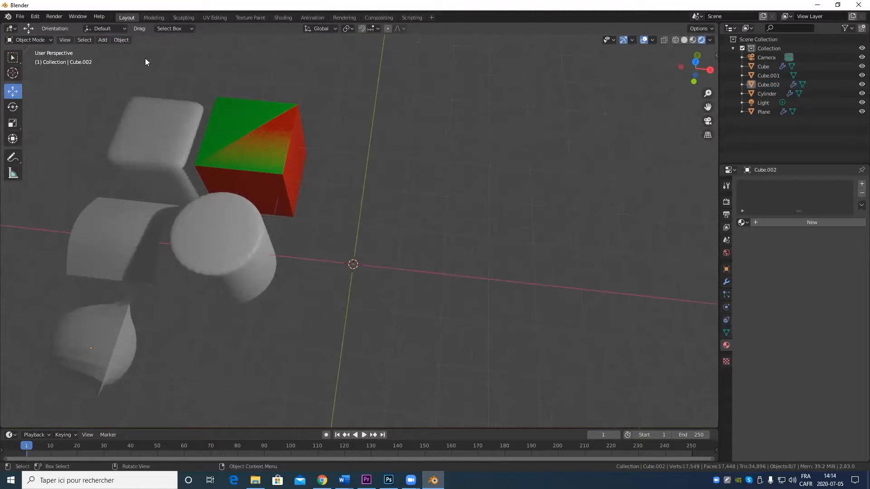
{"action": "left_click", "coordinate": [103, 40]}
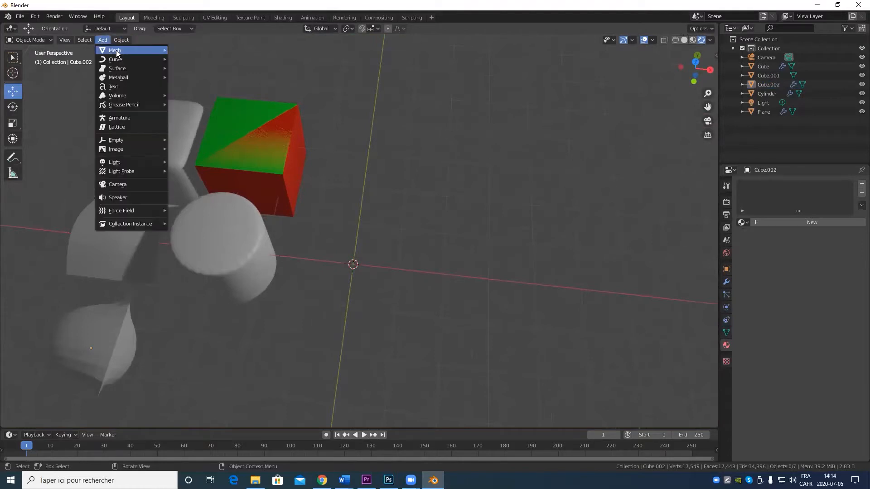
{"action": "mouse_move", "coordinate": [136, 50]}
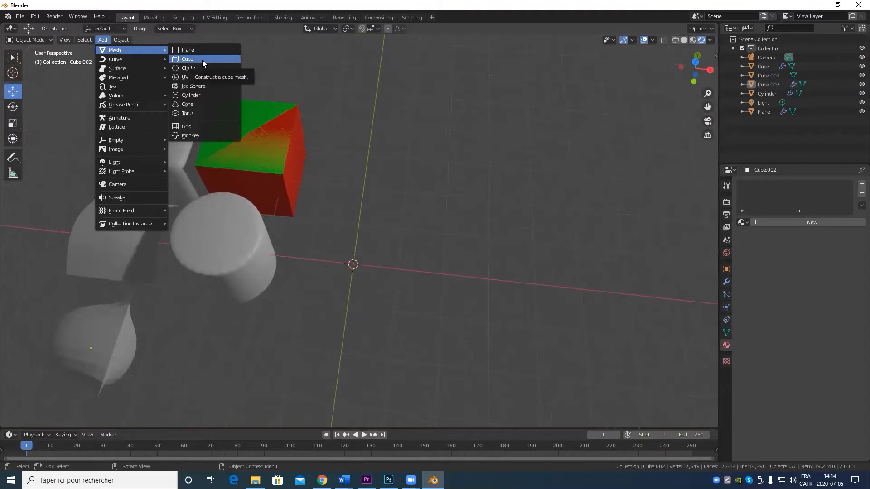
{"action": "left_click", "coordinate": [202, 60]}
{"action": "scroll", "coordinate": [411, 285], "scroll_direction": "up", "scroll_amount": 6}
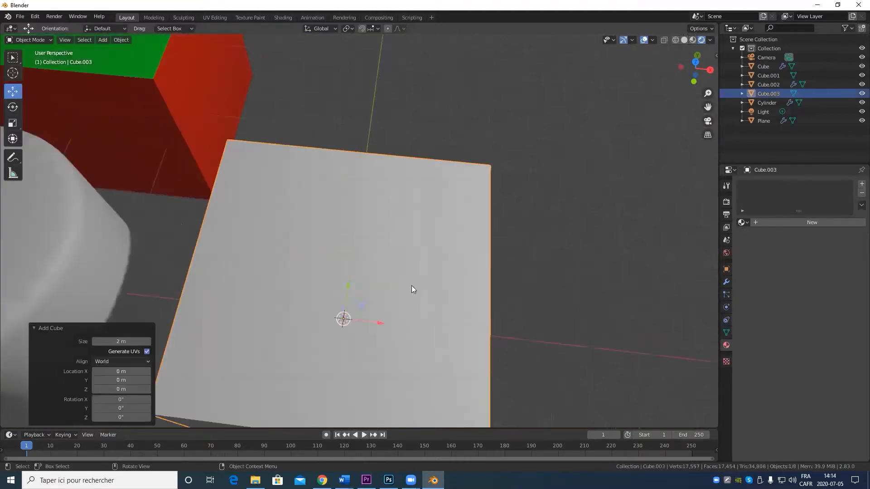
{"action": "middle_click_drag", "start_coordinate": [411, 285], "coordinate": [454, 261]}
{"action": "scroll", "coordinate": [454, 261], "scroll_direction": "down", "scroll_amount": 6}
{"action": "middle_click_drag", "start_coordinate": [404, 281], "coordinate": [423, 308]}
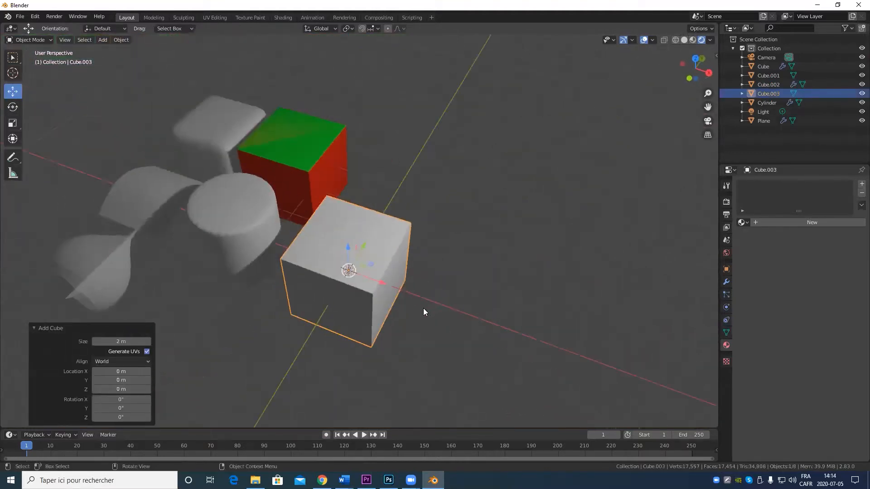
Enter Edit Mode and delete the top face of the new cube
{"action": "key", "text": "Tab"}
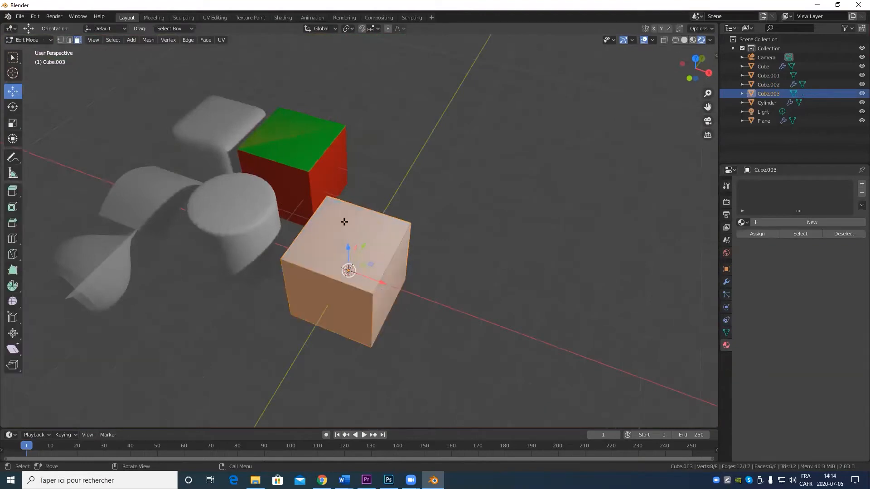
{"action": "left_click", "coordinate": [353, 221]}
{"action": "key", "text": "x"}
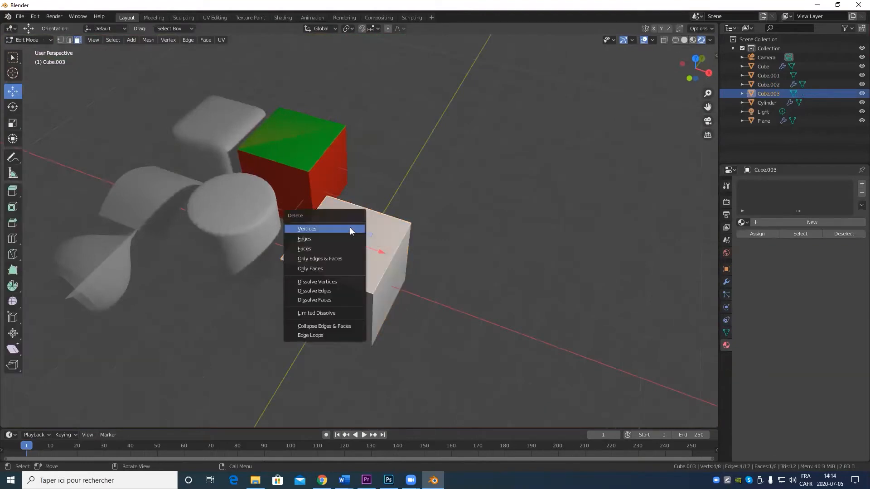
{"action": "left_click", "coordinate": [344, 247]}
Extrude one side edge of the cube's open top in place, and raise the new edge straight up
{"action": "scroll", "coordinate": [341, 270], "scroll_direction": "up", "scroll_amount": 3}
{"action": "mouse_move", "coordinate": [341, 269]}
{"action": "middle_mouse_down"}
{"action": "mouse_move", "coordinate": [398, 239]}
{"action": "mouse_move", "coordinate": [356, 278]}
{"action": "middle_mouse_up"}
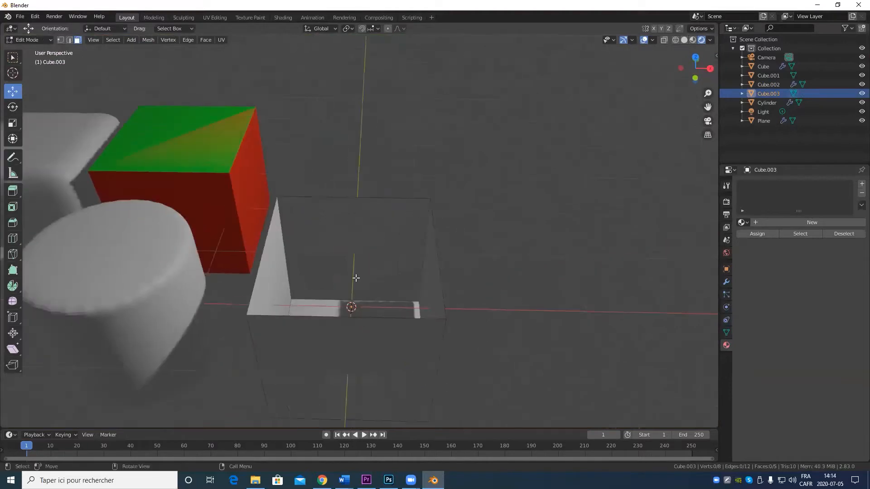
{"action": "key", "text": "2"}
{"action": "left_click", "coordinate": [251, 262]}
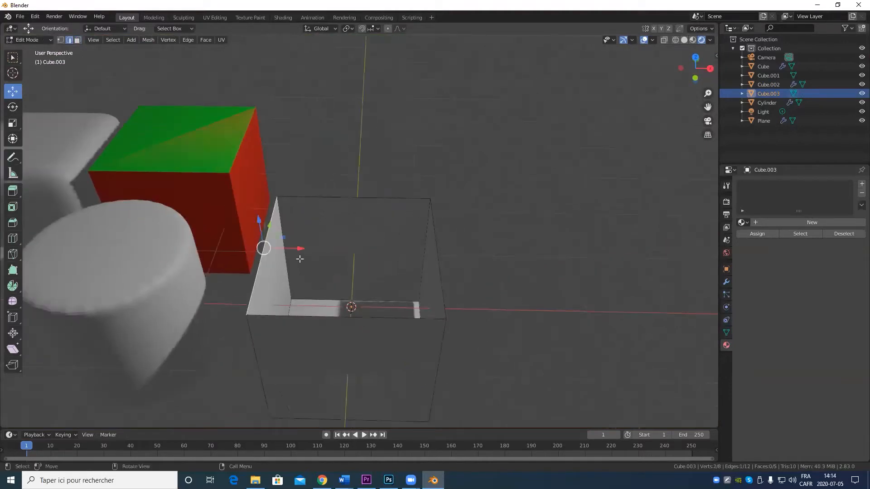
{"action": "key", "text": "e"}
{"action": "right_click", "coordinate": [402, 180]}
{"action": "scroll", "coordinate": [403, 180], "scroll_direction": "down", "scroll_amount": 4}
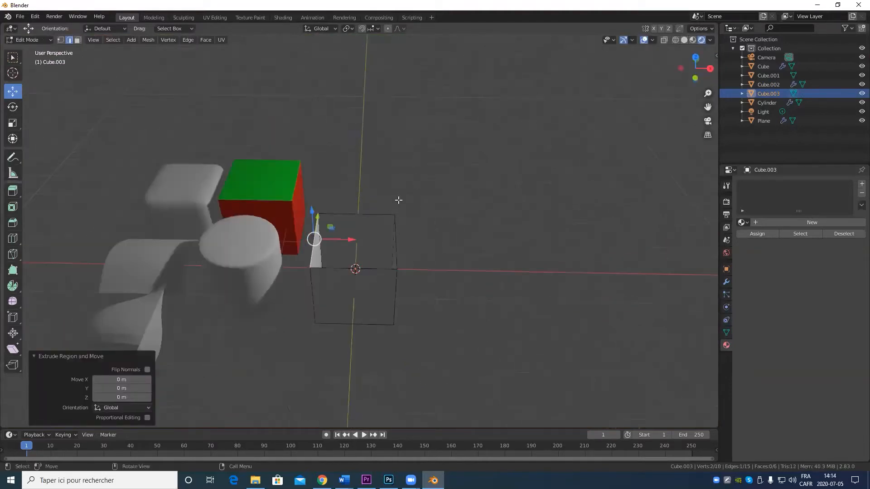
{"action": "middle_click_drag", "start_coordinate": [398, 200], "coordinate": [429, 196]}
{"action": "left_click_drag", "start_coordinate": [322, 217], "coordinate": [330, 159]}
Enable vertex snapping and snap the extruded edge's vertices onto the opposite top corners, covering the cube's opening
{"action": "key", "text": "1"}
{"action": "left_click", "coordinate": [346, 209]}
{"action": "left_click_drag", "start_coordinate": [351, 207], "coordinate": [413, 245]}
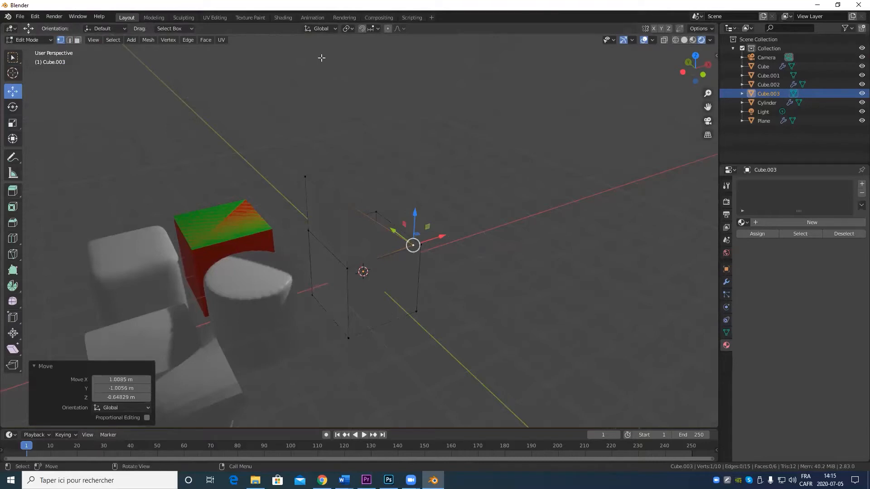
{"action": "left_click", "coordinate": [361, 29]}
{"action": "left_click", "coordinate": [372, 29]}
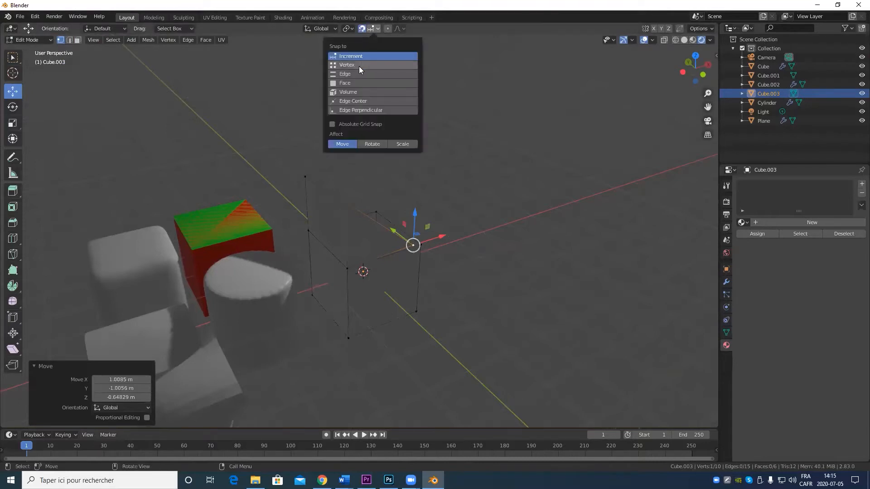
{"action": "left_click", "coordinate": [358, 66]}
{"action": "left_click_drag", "start_coordinate": [412, 245], "coordinate": [375, 205]}
{"action": "scroll", "coordinate": [390, 122], "scroll_direction": "up", "scroll_amount": 3}
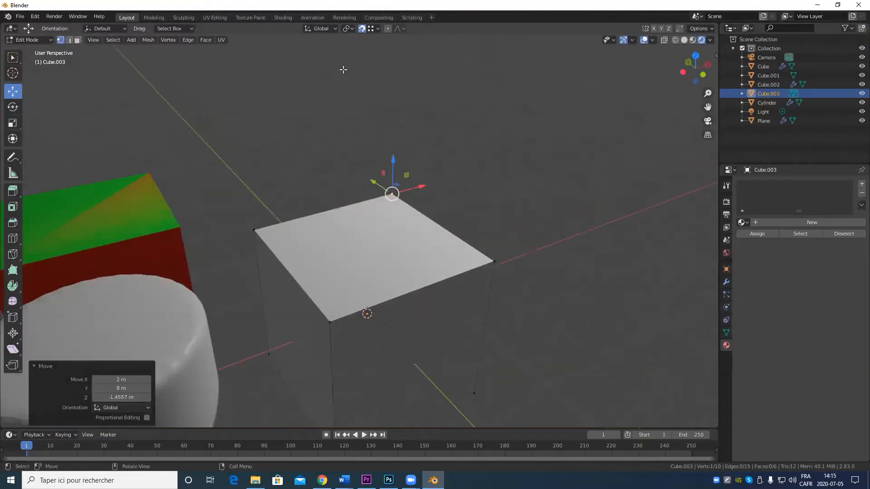
Turn off snapping, and select the cube's new top face in Edit Mode
{"action": "key", "text": "Tab"}
{"action": "scroll", "coordinate": [384, 179], "scroll_direction": "down", "scroll_amount": 4}
{"action": "middle_click_drag", "start_coordinate": [385, 178], "coordinate": [384, 15]}
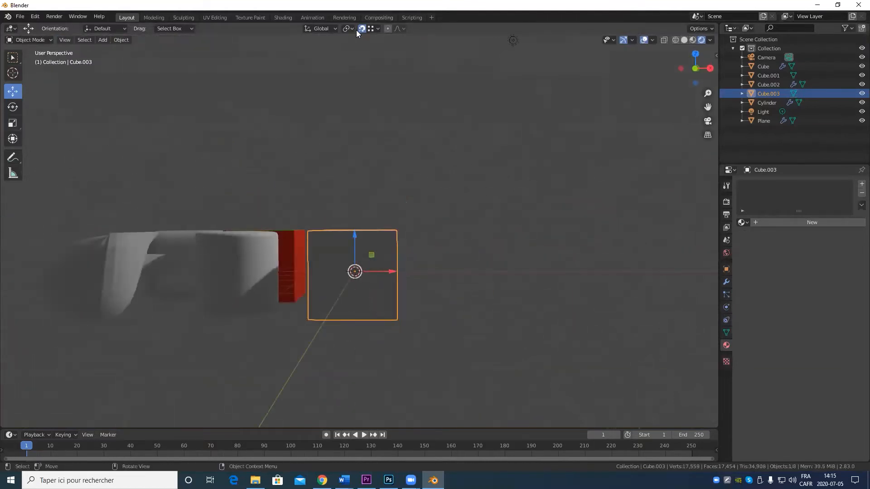
{"action": "scroll", "coordinate": [501, 219], "scroll_direction": "up", "scroll_amount": 3}
{"action": "middle_click_drag", "start_coordinate": [500, 219], "coordinate": [493, 233]}
{"action": "key", "text": "Tab"}
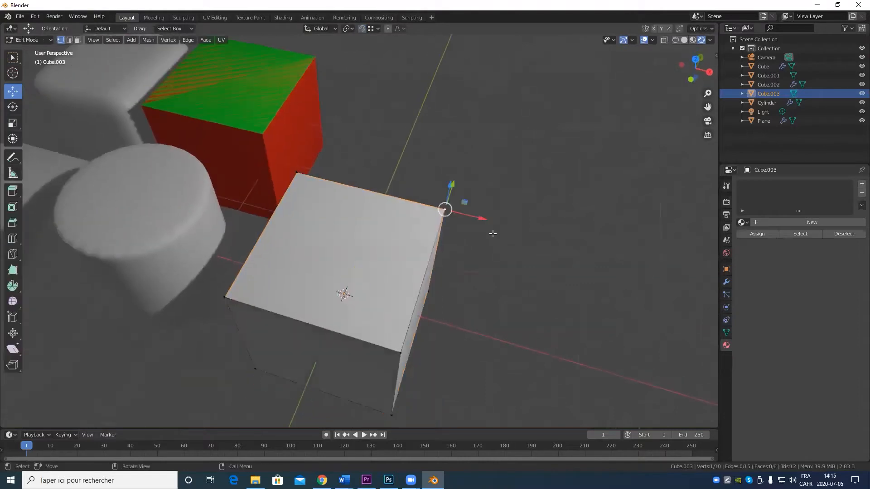
{"action": "key", "text": "3"}
{"action": "left_click", "coordinate": [367, 253]}
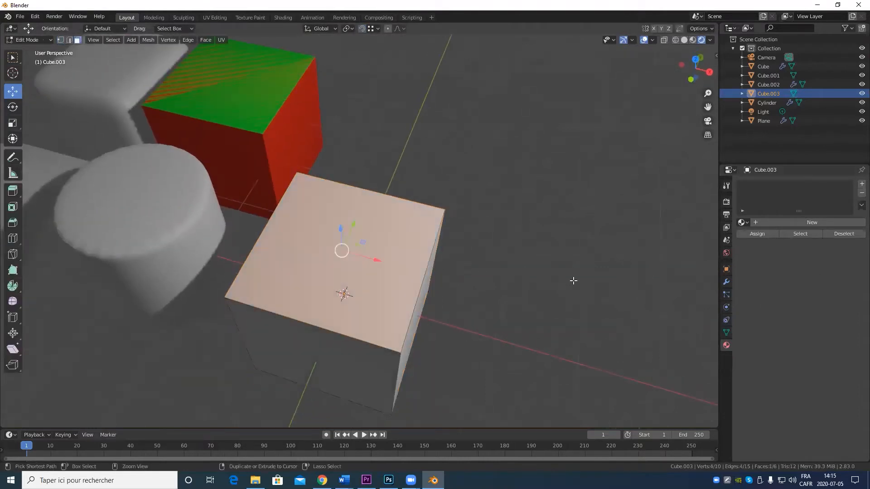
In Object Mode, apply level 3 subdivision to the cube and inspect the smoothed shape from several sides
{"action": "key", "text": "Tab"}
{"action": "key", "text": "ctrl+3"}
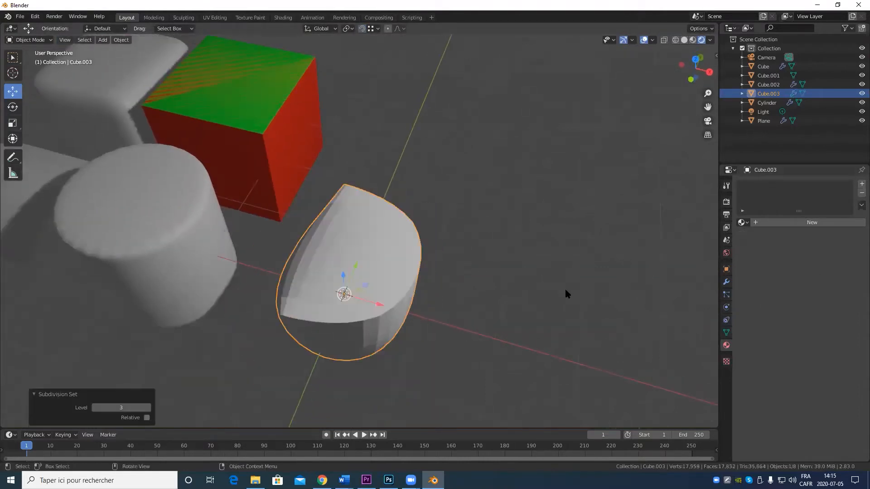
{"action": "scroll", "coordinate": [564, 289], "scroll_direction": "down", "scroll_amount": 4}
{"action": "middle_click_drag", "start_coordinate": [515, 259], "coordinate": [439, 292]}
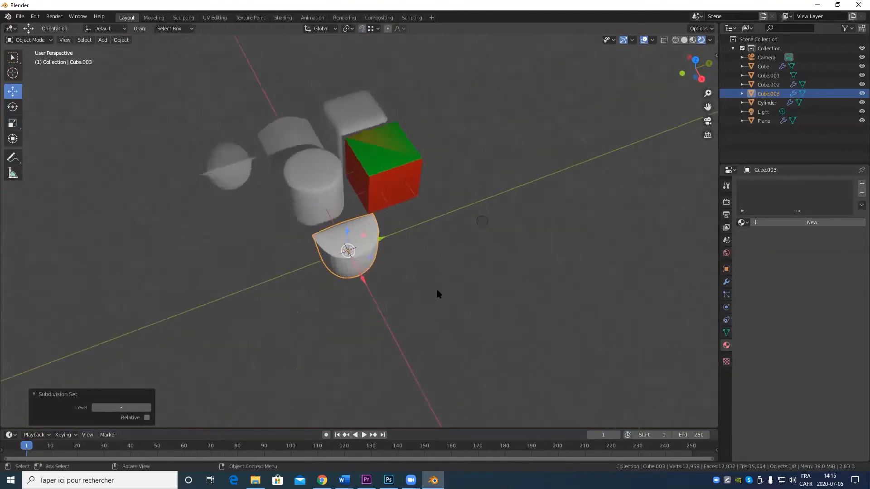
{"action": "scroll", "coordinate": [396, 308], "scroll_direction": "up", "scroll_amount": 5}
{"action": "middle_click_drag", "start_coordinate": [396, 308], "coordinate": [476, 272]}
In Edit Mode, try pulling the unwelded front corner vertex of the top face away, and undo the move
{"action": "key", "text": "Tab"}
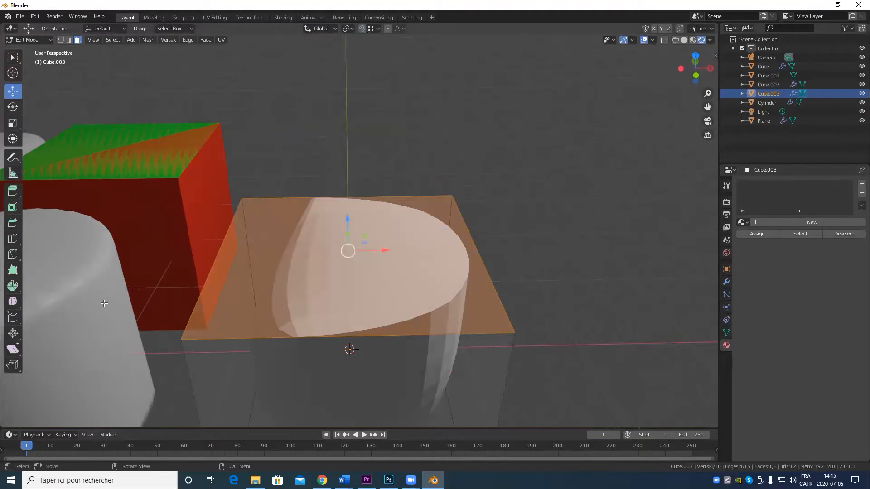
{"action": "key", "text": "1"}
{"action": "left_click", "coordinate": [514, 333]}
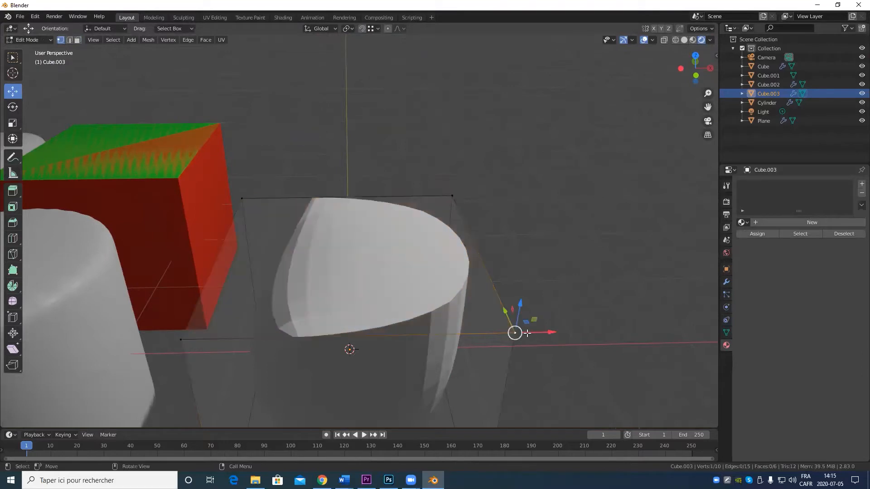
{"action": "left_click_drag", "start_coordinate": [534, 328], "coordinate": [430, 33]}
{"action": "key", "text": "ctrl+z"}
{"action": "scroll", "coordinate": [506, 231], "scroll_direction": "down", "scroll_amount": 5}
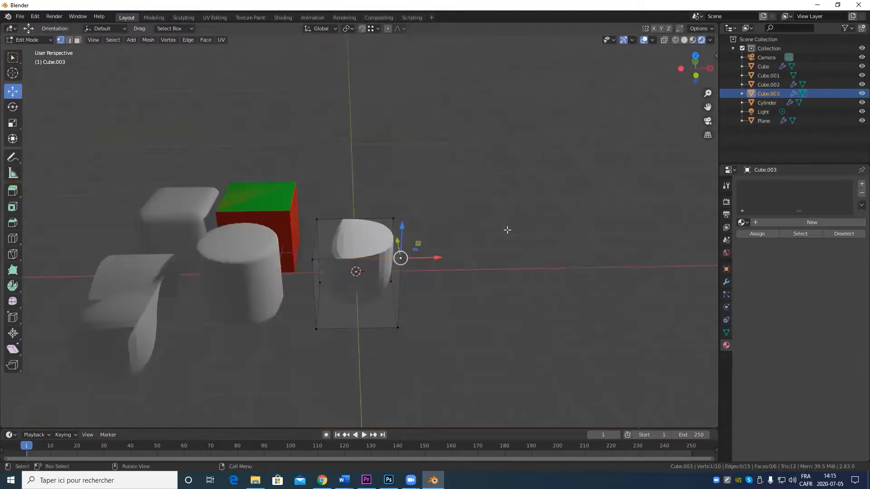
Try raising the loose top-face corner vertex once more to expose the gap, and undo it
{"action": "scroll", "coordinate": [454, 275], "scroll_direction": "up", "scroll_amount": 4}
{"action": "scroll", "coordinate": [454, 276], "scroll_direction": "up", "scroll_amount": 4}
{"action": "scroll", "coordinate": [452, 287], "scroll_direction": "down", "scroll_amount": 4}
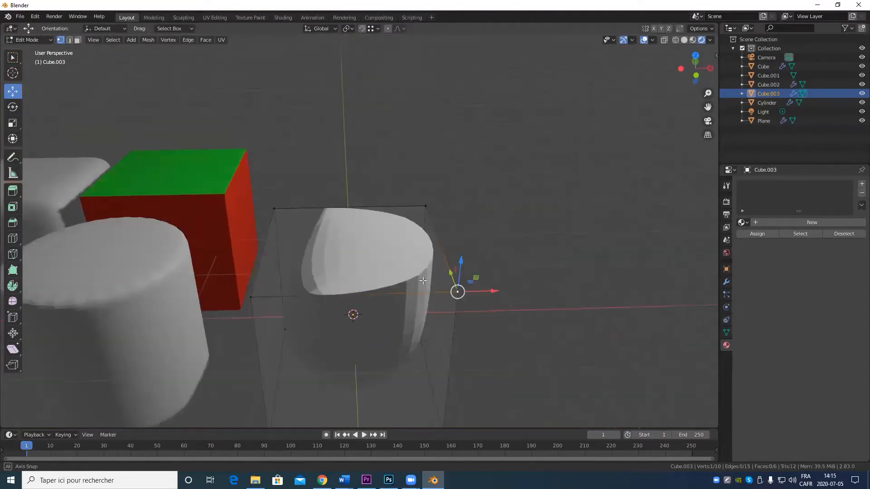
{"action": "middle_click_drag", "start_coordinate": [457, 291], "coordinate": [432, 297]}
{"action": "scroll", "coordinate": [437, 303], "scroll_direction": "up", "scroll_amount": 3}
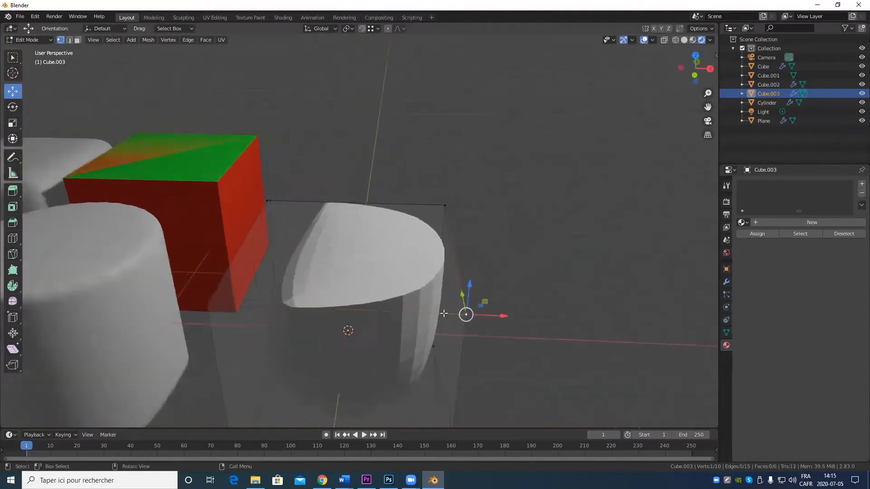
{"action": "left_click_drag", "start_coordinate": [549, 373], "coordinate": [545, 285]}
{"action": "key", "text": "ctrl+z"}
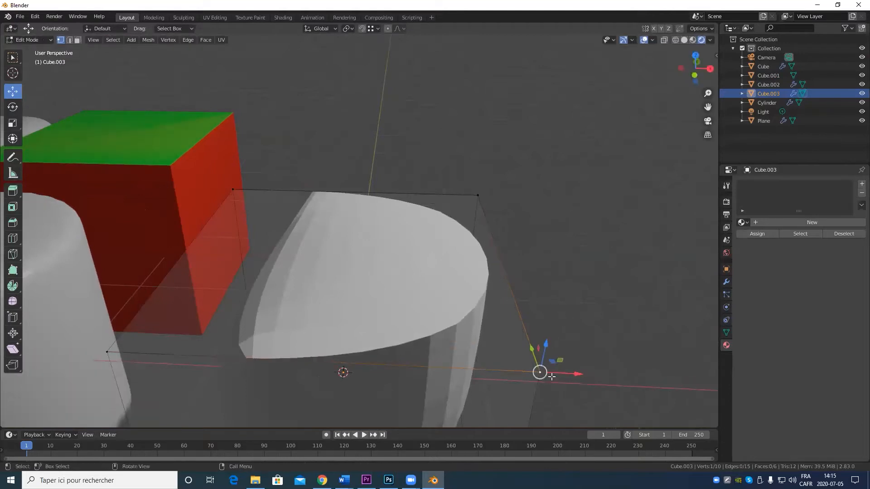
Raise the loose corner vertex about 0.46 m, and try merging it with the cube's corner vertex At Last
{"action": "left_click_drag", "start_coordinate": [549, 373], "coordinate": [521, 255]}
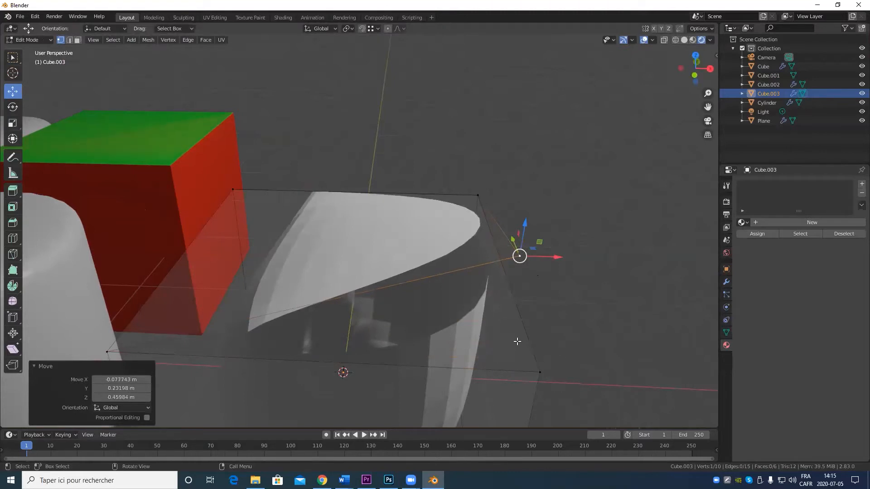
{"action": "left_click", "coordinate": [540, 372], "text": "shift"}
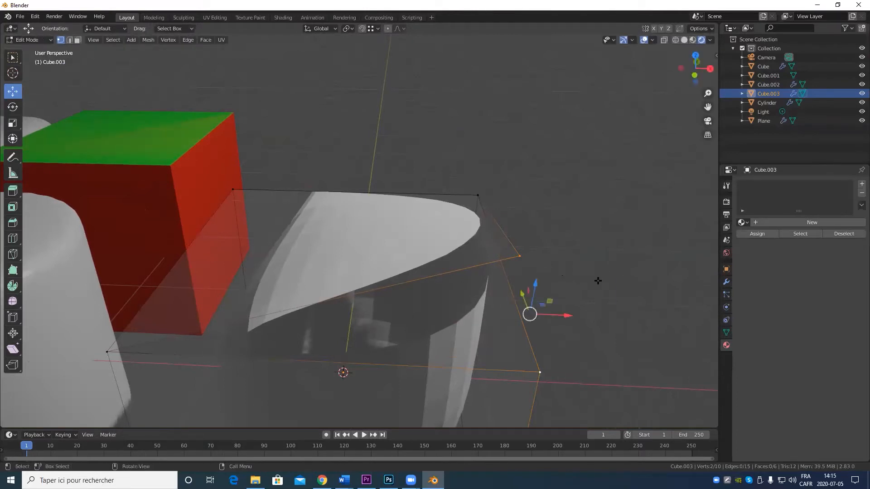
{"action": "key", "text": "m"}
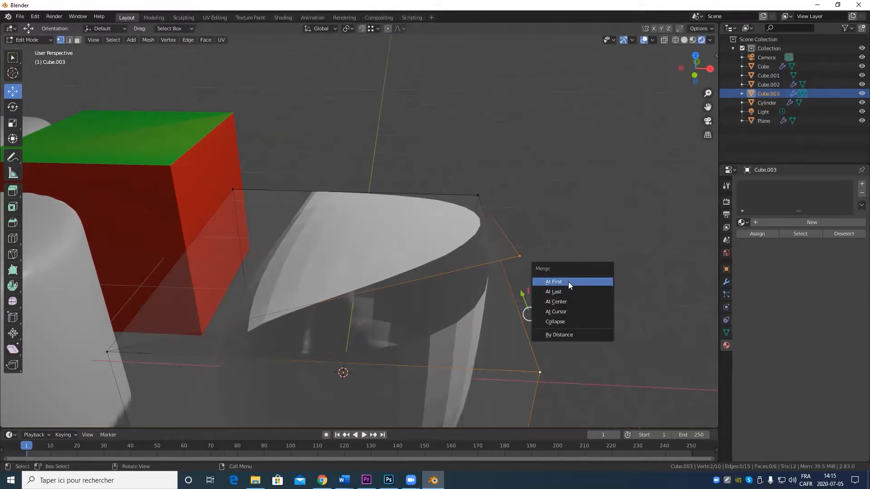
{"action": "left_click", "coordinate": [559, 293]}
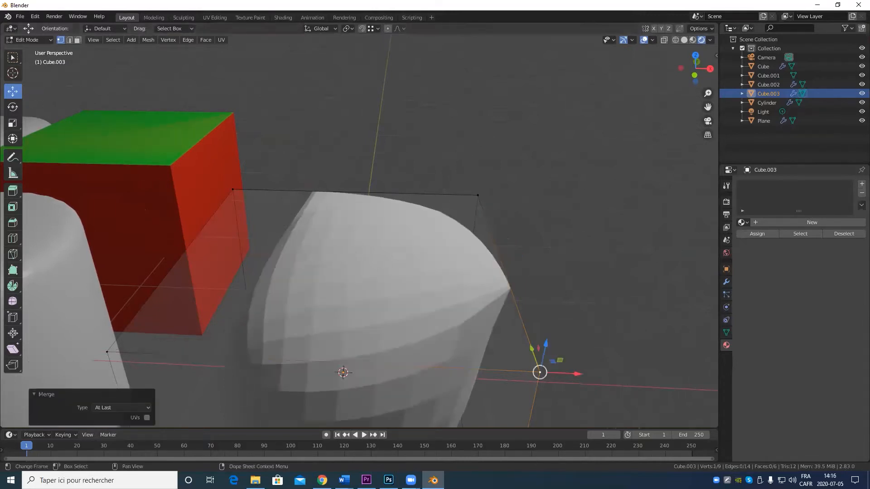
{"action": "key", "text": "ctrl+z"}
Reselect the two corner vertices starting with the cube's own, and try merging them At First
{"action": "key", "text": "alt+a"}
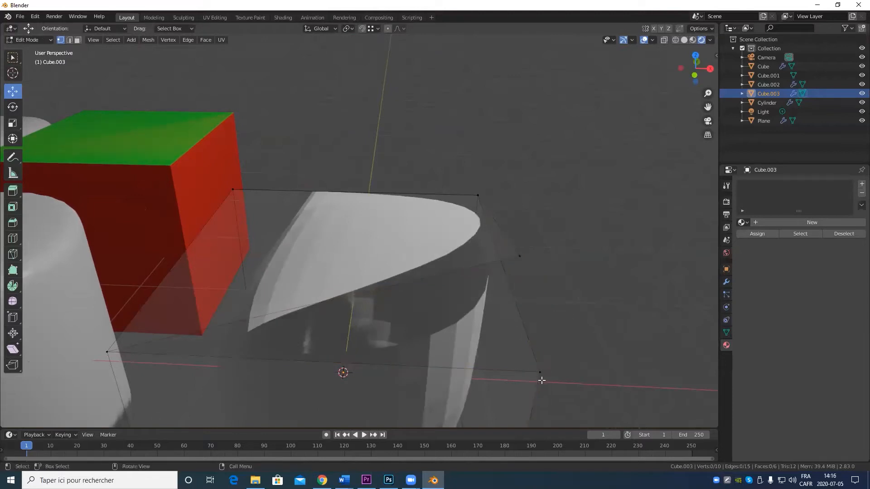
{"action": "left_click", "coordinate": [540, 374]}
{"action": "left_click", "coordinate": [523, 253], "text": "shift"}
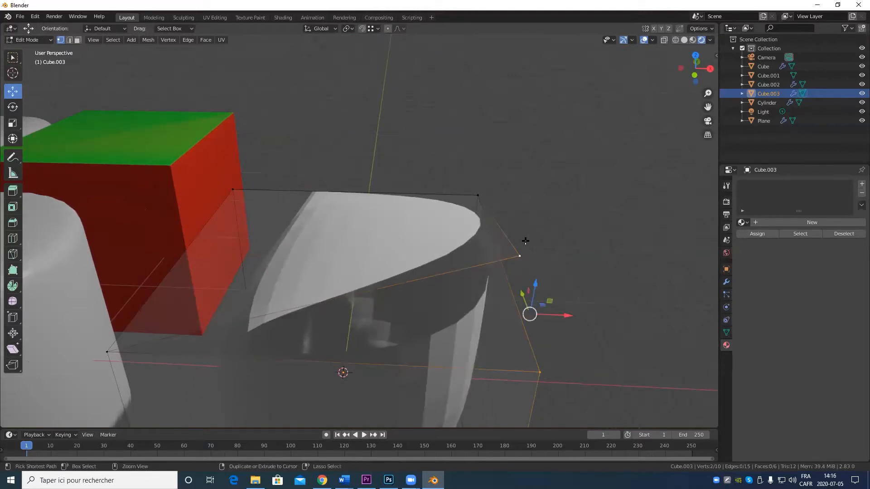
{"action": "key", "text": "m"}
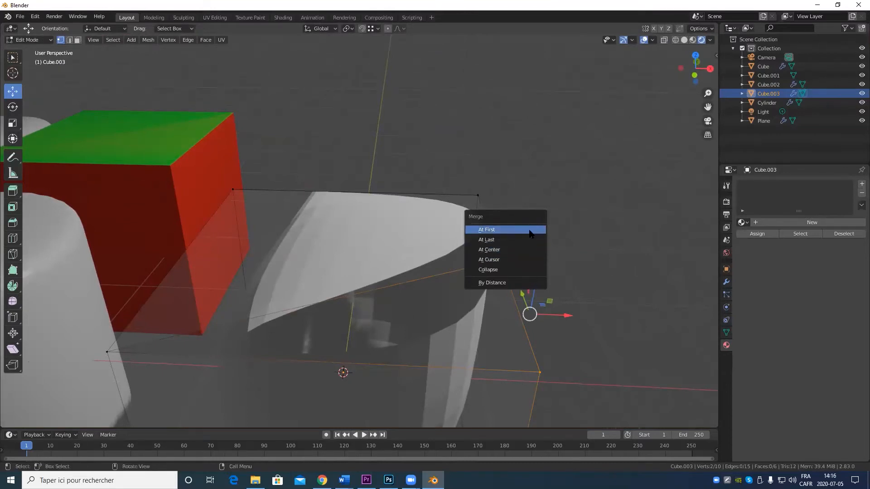
{"action": "left_click", "coordinate": [528, 230]}
{"action": "key", "text": "ctrl+z"}
Try merging the two selected corner vertices At Center, undo it, and inspect the open gap from the side
{"action": "key", "text": "m"}
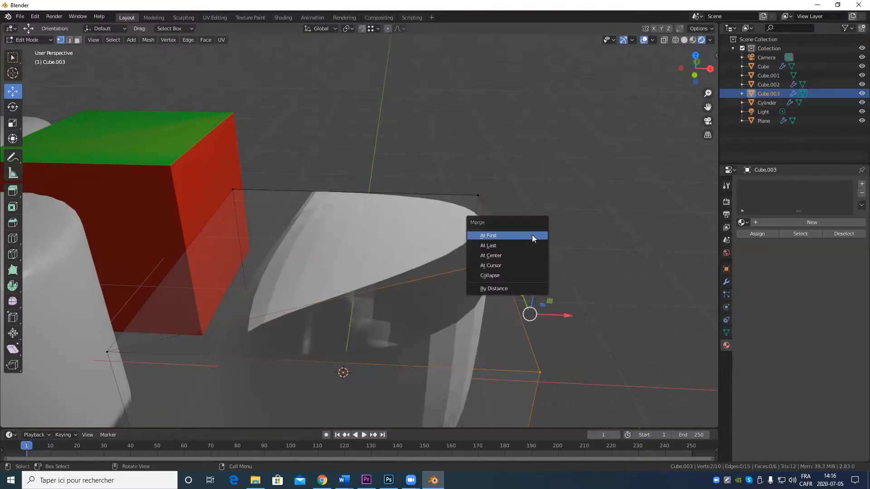
{"action": "left_click", "coordinate": [529, 255]}
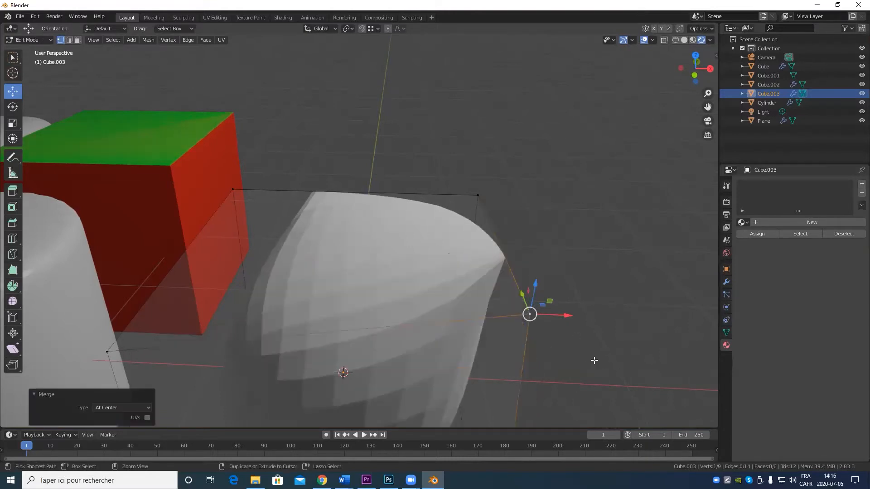
{"action": "key", "text": "ctrl+z"}
{"action": "middle_click_drag", "start_coordinate": [563, 278], "coordinate": [458, 312]}
{"action": "scroll", "coordinate": [437, 328], "scroll_direction": "up", "scroll_amount": 3}
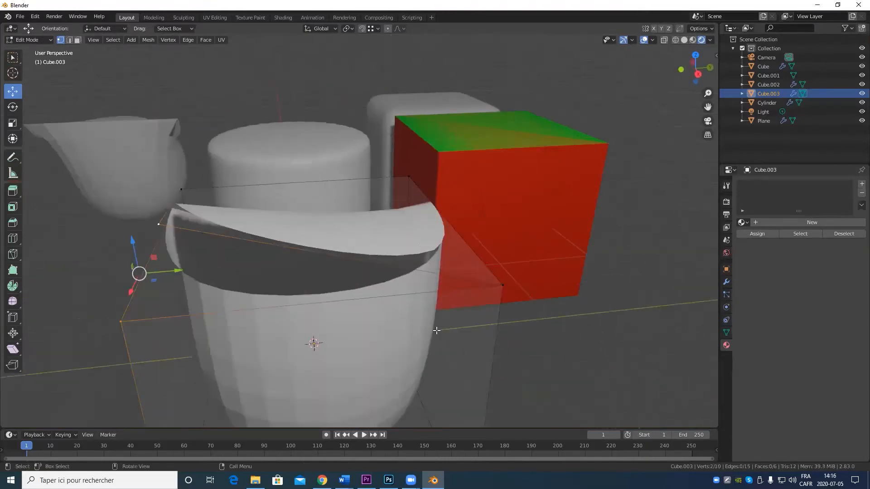
Undo the corner vertex selections and the raise so the loose vertex coincides with the cube's corner again
{"action": "key", "text": "ctrl+z"}
{"action": "key", "text": "ctrl+z"}
{"action": "key", "text": "ctrl+z"}
{"action": "key", "text": "ctrl+z"}
{"action": "key", "text": "ctrl+z"}
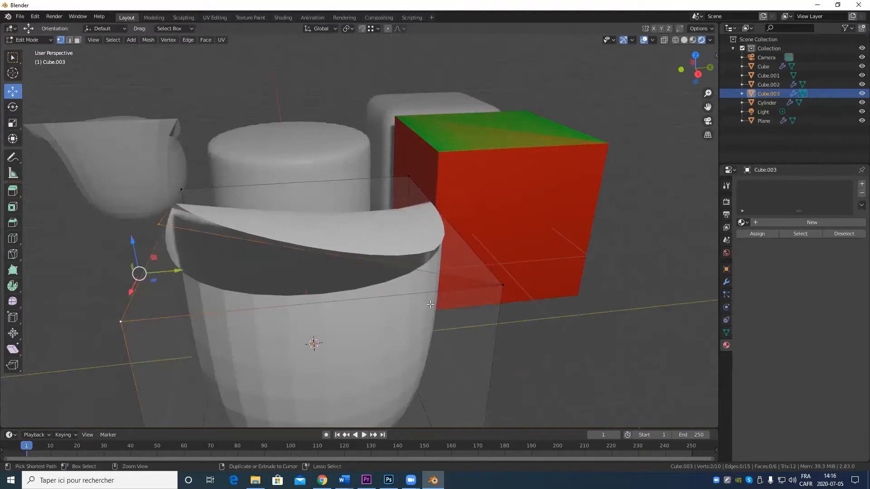
{"action": "scroll", "coordinate": [345, 279], "scroll_direction": "down", "scroll_amount": 3}
{"action": "middle_click_drag", "start_coordinate": [345, 279], "coordinate": [320, 307]}
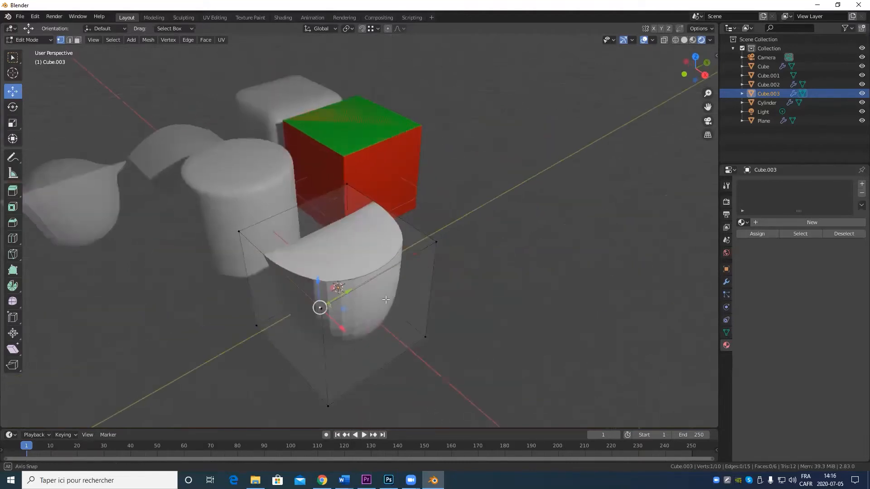
Select the whole cube mesh and run the Limited Dissolve clean-up on it
{"action": "key", "text": "a"}
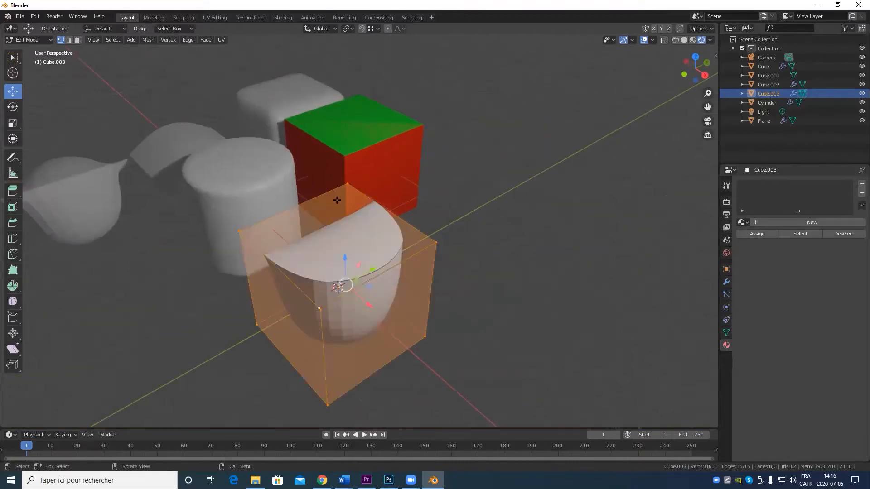
{"action": "left_click", "coordinate": [148, 40]}
{"action": "mouse_move", "coordinate": [173, 97]}
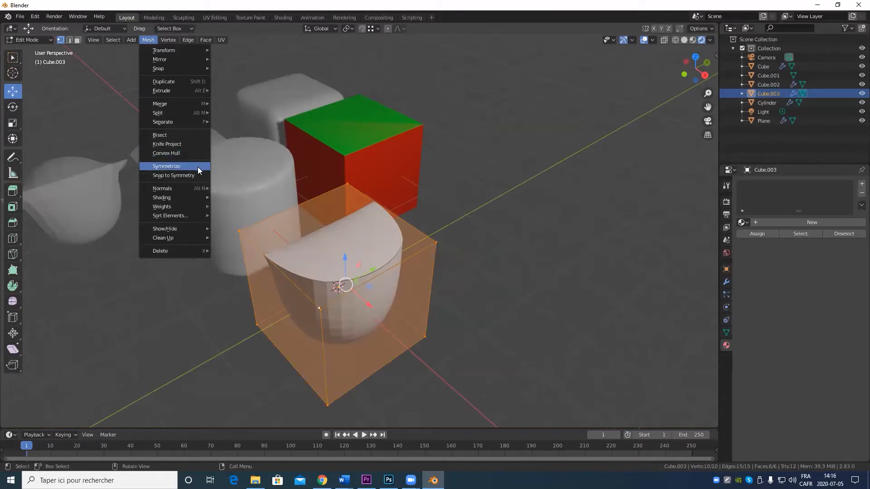
{"action": "mouse_move", "coordinate": [162, 242]}
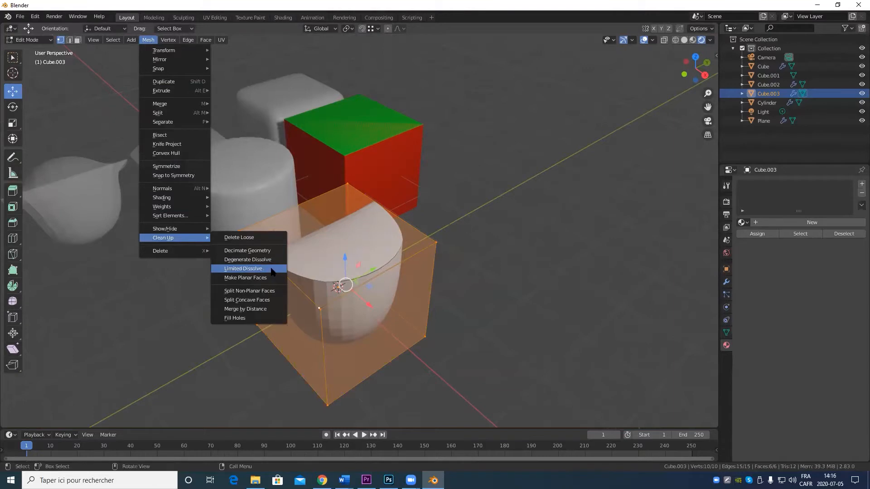
{"action": "left_click", "coordinate": [271, 269]}
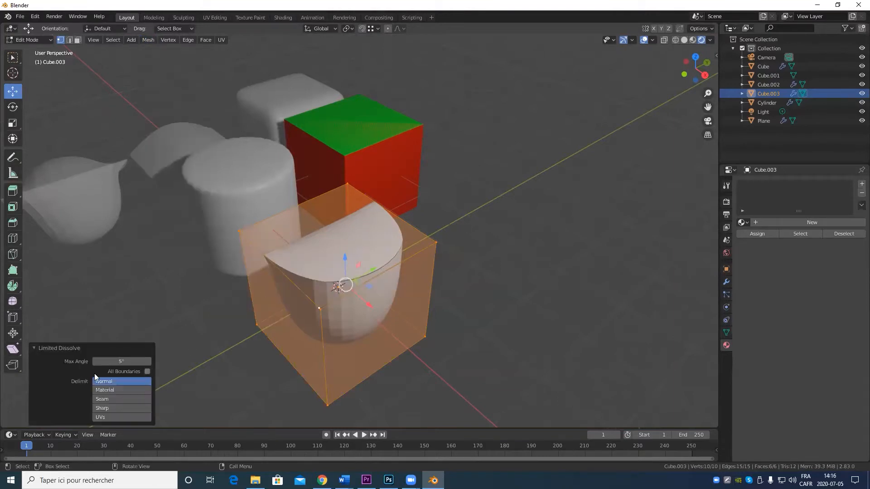
Run the Merge by Distance clean-up on the whole cube mesh
{"action": "scroll", "coordinate": [392, 334], "scroll_direction": "up", "scroll_amount": 4}
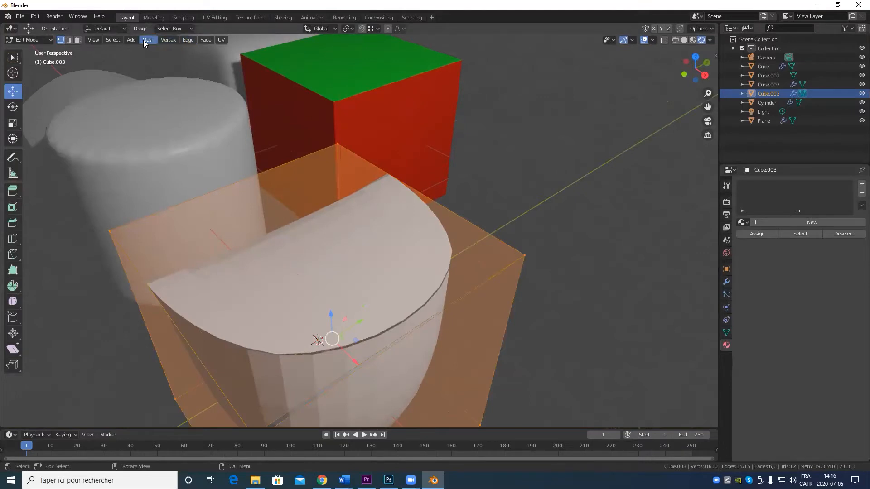
{"action": "left_click", "coordinate": [145, 41]}
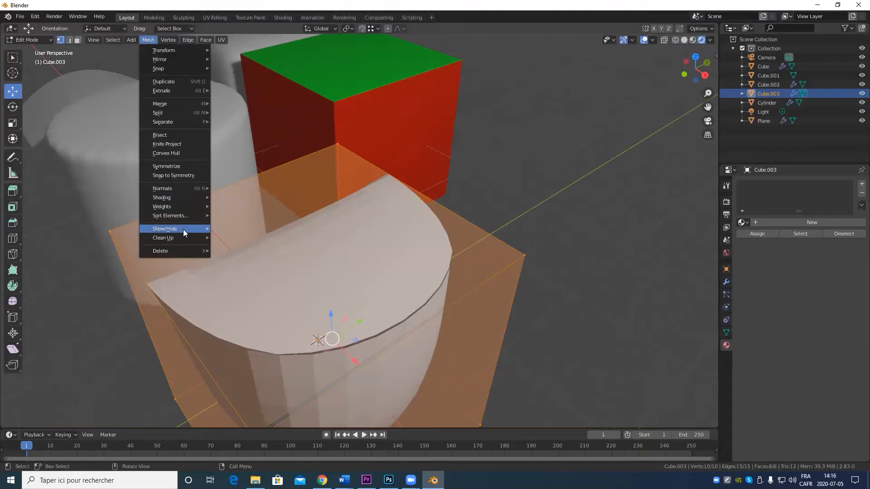
{"action": "mouse_move", "coordinate": [182, 238]}
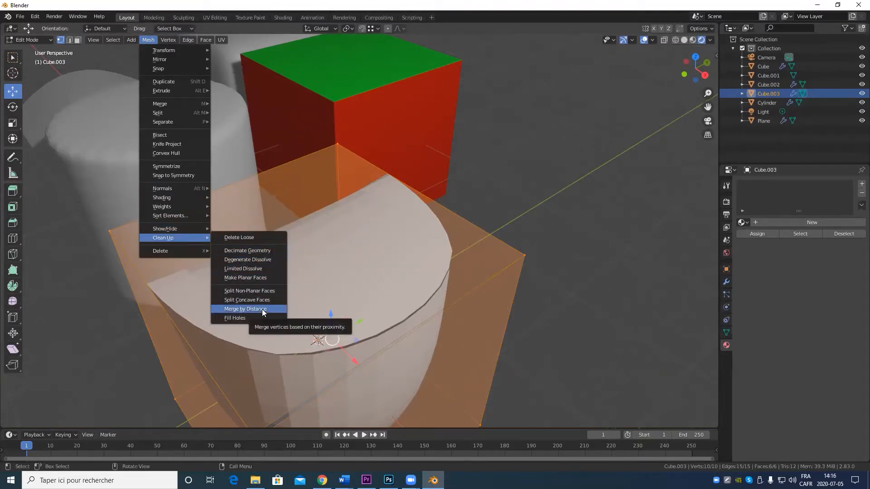
{"action": "left_click", "coordinate": [262, 309]}
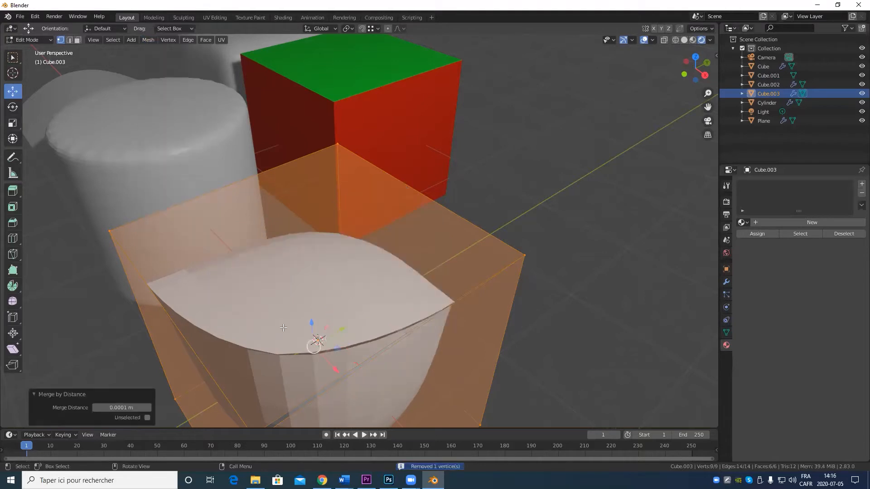
Raise the cube's merge distance to 0.101 m
{"action": "scroll", "coordinate": [281, 326], "scroll_direction": "down", "scroll_amount": 3}
{"action": "left_click", "coordinate": [108, 408]}
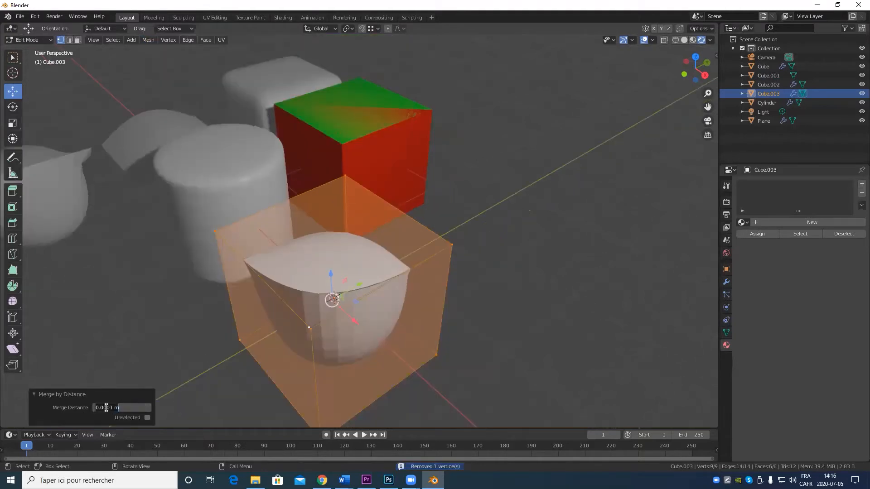
{"action": "left_click_drag", "start_coordinate": [106, 408], "coordinate": [111, 406]}
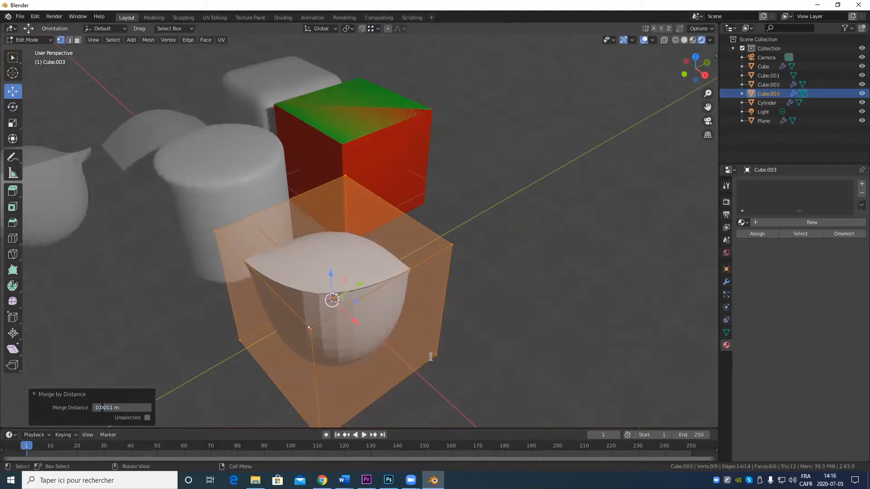
{"action": "type", "text": "1"}
{"action": "key", "text": "Return"}
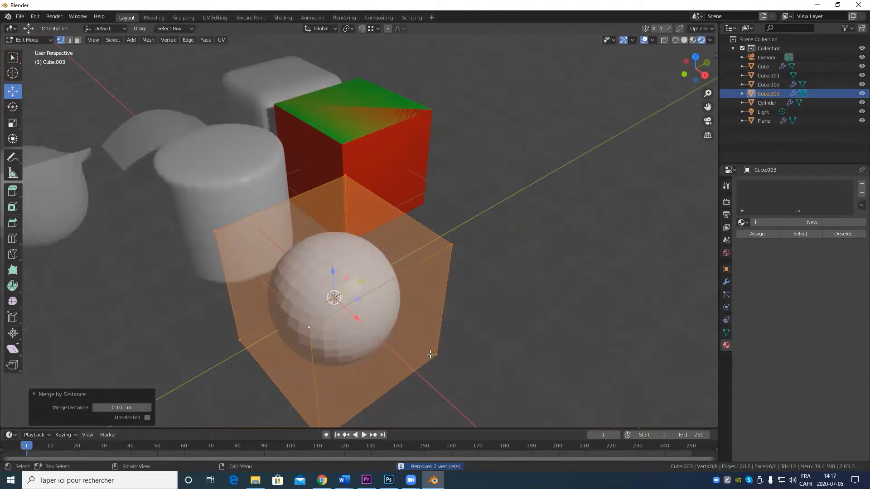
Undo the merge by distance and the selection of the whole cube mesh
{"action": "key", "text": "ctrl+z"}
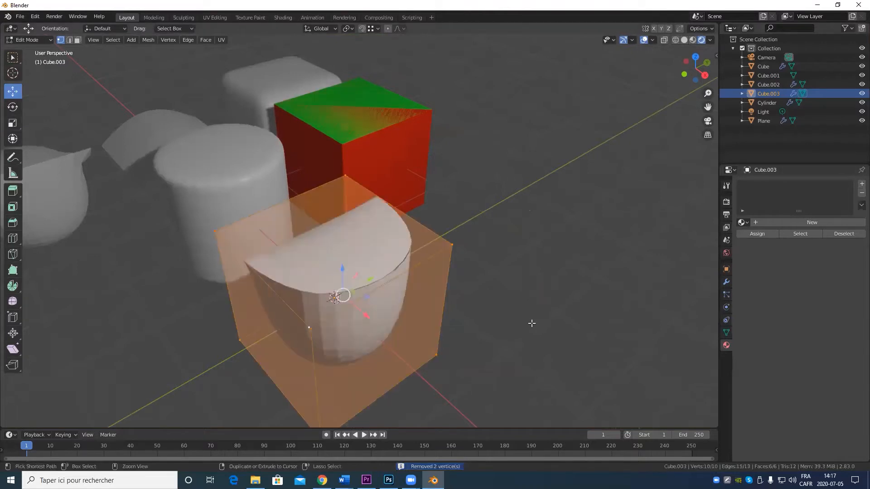
{"action": "key", "text": "ctrl+z"}
{"action": "scroll", "coordinate": [487, 291], "scroll_direction": "down", "scroll_amount": 3}
{"action": "scroll", "coordinate": [484, 295], "scroll_direction": "up", "scroll_amount": 3}
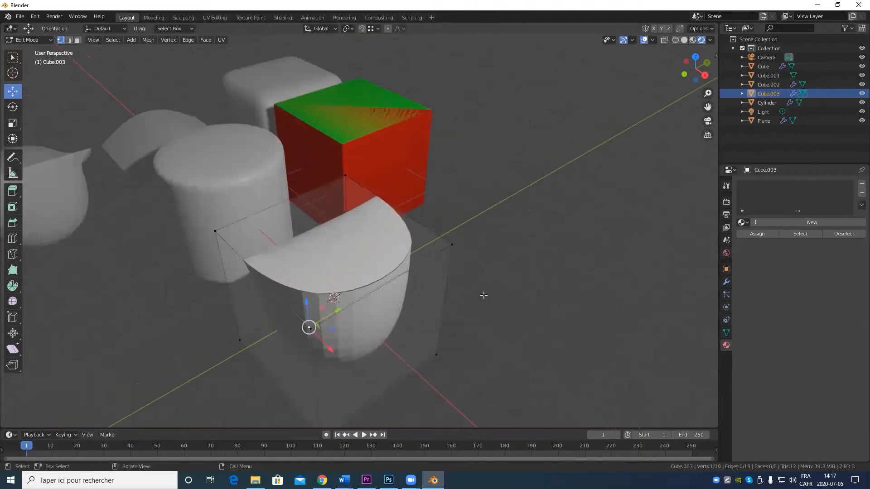
Return to Object Mode and move the open cube about -2.19 m in X and -2.46 m in Y, beside the cylinder
{"action": "key", "text": "Tab"}
{"action": "scroll", "coordinate": [478, 294], "scroll_direction": "down", "scroll_amount": 3}
{"action": "middle_click_drag", "start_coordinate": [489, 375], "coordinate": [442, 380]}
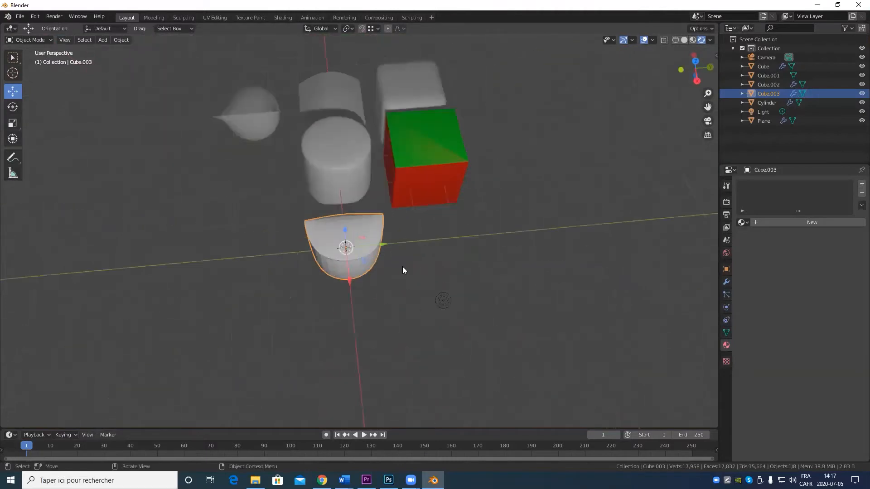
{"action": "key", "text": "g"}
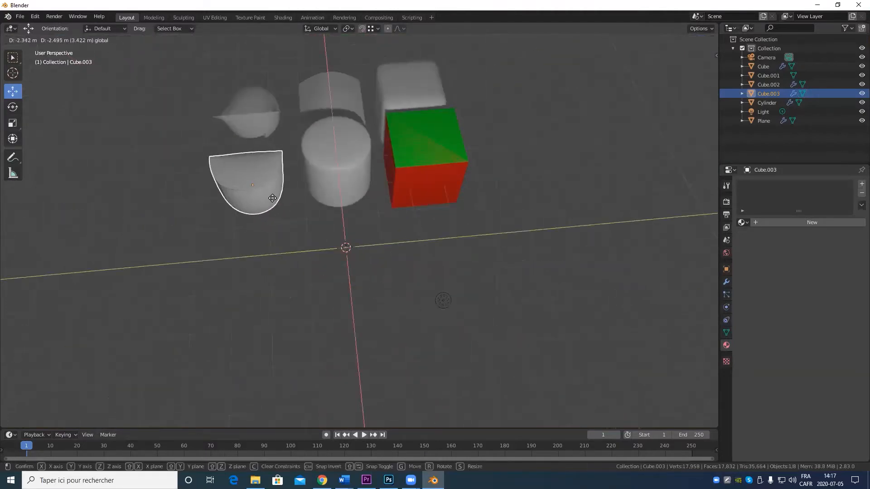
{"action": "left_click", "coordinate": [273, 201]}
{"action": "scroll", "coordinate": [303, 201], "scroll_direction": "down", "scroll_amount": 5}
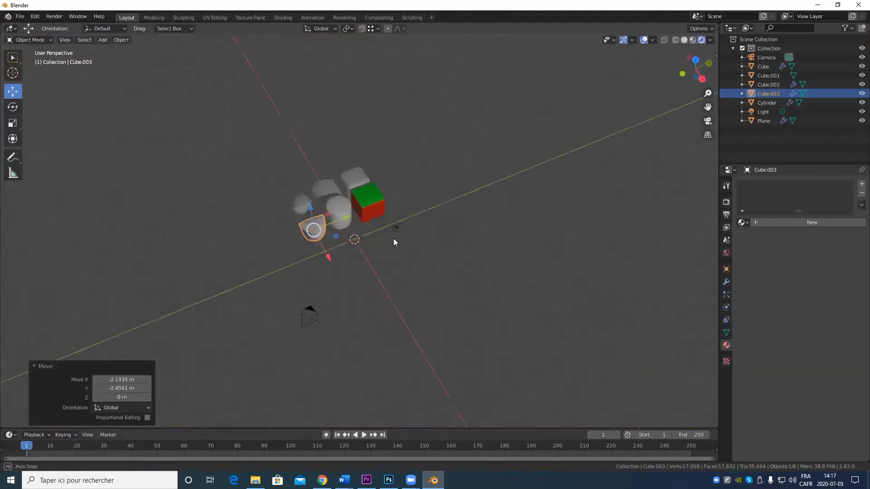
Shift the open cube about -0.7 m along the X axis to line it up with the cylinder
{"action": "middle_click_drag", "start_coordinate": [394, 237], "coordinate": [406, 219]}
{"action": "scroll", "coordinate": [360, 269], "scroll_direction": "up", "scroll_amount": 8}
{"action": "middle_click_drag", "start_coordinate": [361, 269], "coordinate": [452, 224]}
{"action": "scroll", "coordinate": [440, 325], "scroll_direction": "up", "scroll_amount": 3}
{"action": "scroll", "coordinate": [351, 286], "scroll_direction": "down", "scroll_amount": 4}
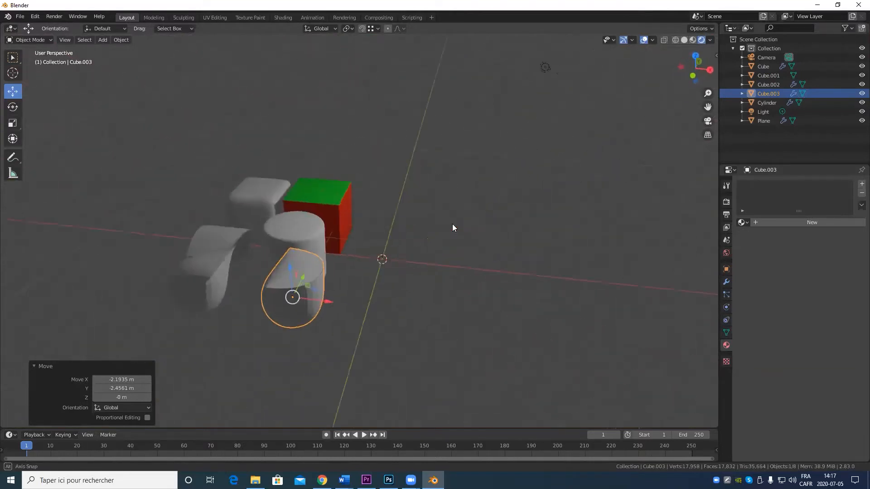
{"action": "scroll", "coordinate": [321, 311], "scroll_direction": "up", "scroll_amount": 3}
{"action": "middle_click_drag", "start_coordinate": [321, 311], "coordinate": [315, 364]}
{"action": "middle_click_drag", "start_coordinate": [554, 338], "coordinate": [711, 389], "text": "shift"}
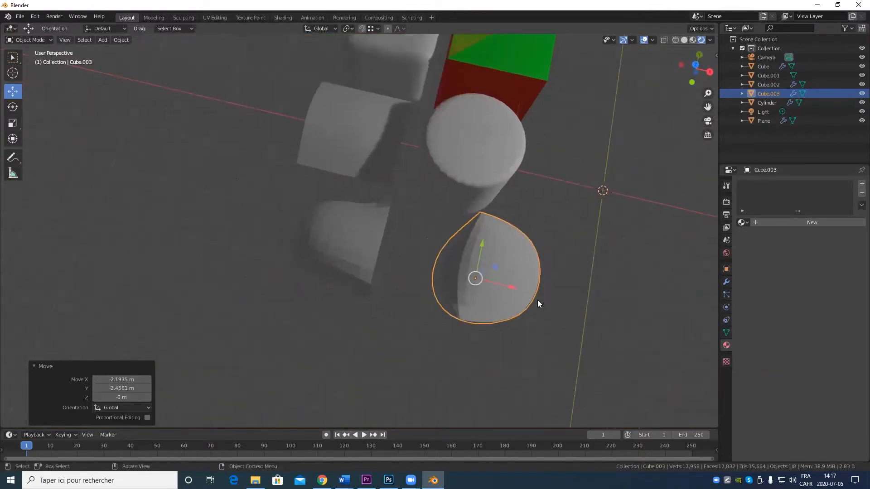
{"action": "left_click_drag", "start_coordinate": [509, 288], "coordinate": [474, 284]}
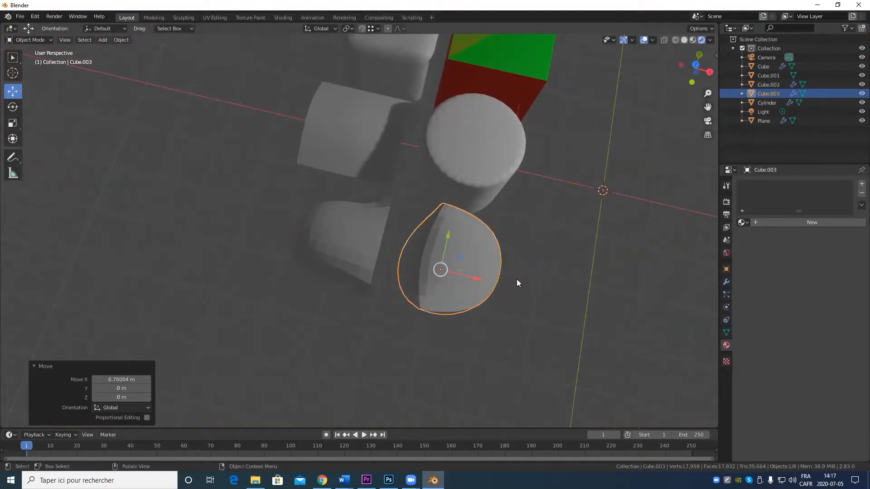
Examine the group of problem meshes from several angles, comparing the cubes, the cylinder and the plane
{"action": "scroll", "coordinate": [501, 335], "scroll_direction": "down", "scroll_amount": 5}
{"action": "middle_click_drag", "start_coordinate": [501, 337], "coordinate": [169, 334]}
{"action": "scroll", "coordinate": [232, 345], "scroll_direction": "up", "scroll_amount": 4}
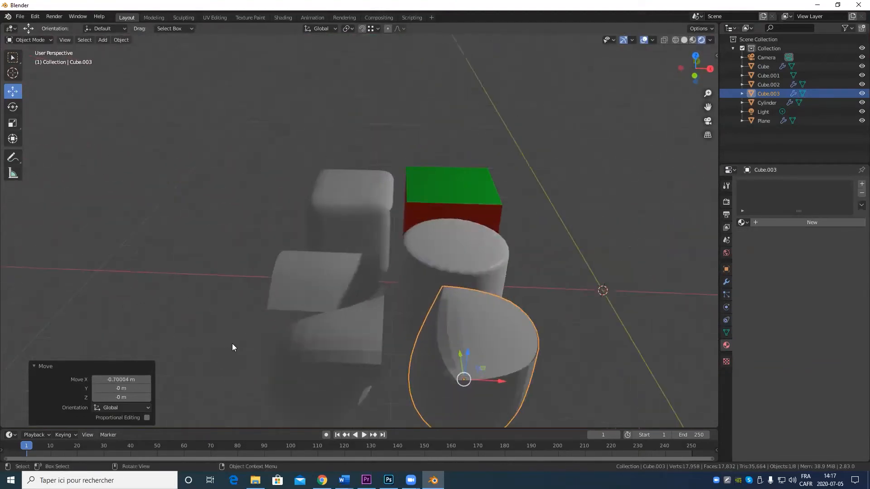
{"action": "scroll", "coordinate": [233, 343], "scroll_direction": "down", "scroll_amount": 8}
{"action": "scroll", "coordinate": [262, 344], "scroll_direction": "up", "scroll_amount": 6}
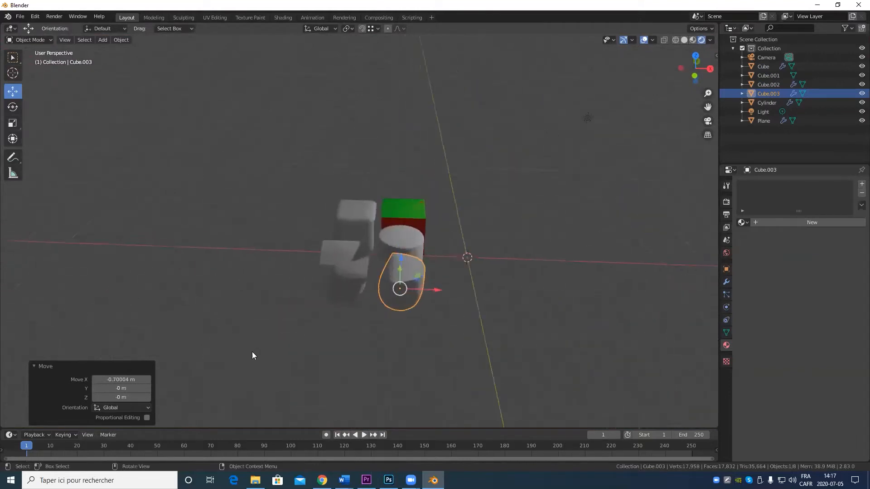
{"action": "middle_click_drag", "start_coordinate": [252, 355], "coordinate": [244, 302]}
{"action": "scroll", "coordinate": [471, 264], "scroll_direction": "up", "scroll_amount": 3}
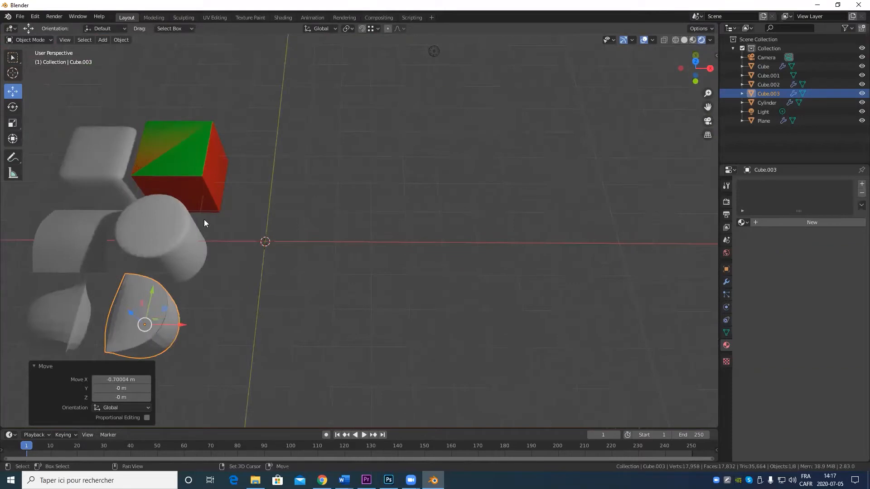
{"action": "middle_click_drag", "start_coordinate": [203, 219], "coordinate": [374, 189], "text": "shift"}
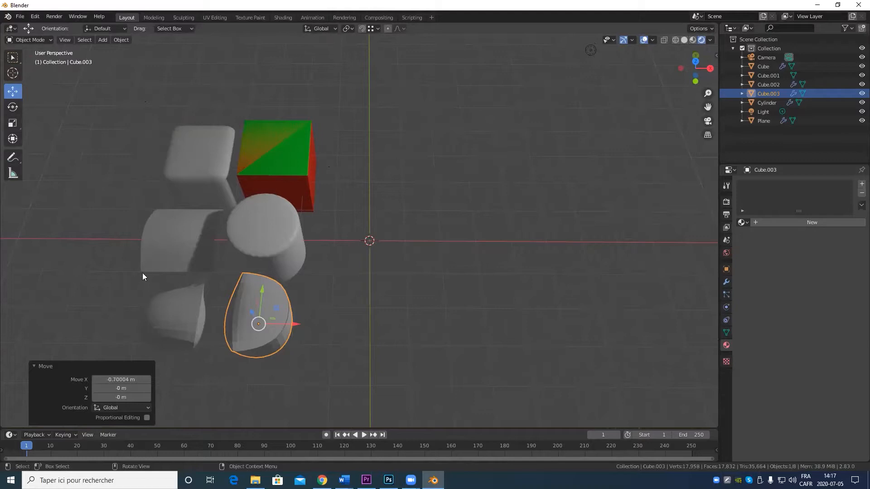
{"action": "scroll", "coordinate": [375, 241], "scroll_direction": "up", "scroll_amount": 5}
{"action": "scroll", "coordinate": [372, 244], "scroll_direction": "down", "scroll_amount": 5}
{"action": "middle_click_drag", "start_coordinate": [371, 267], "coordinate": [391, 270]}
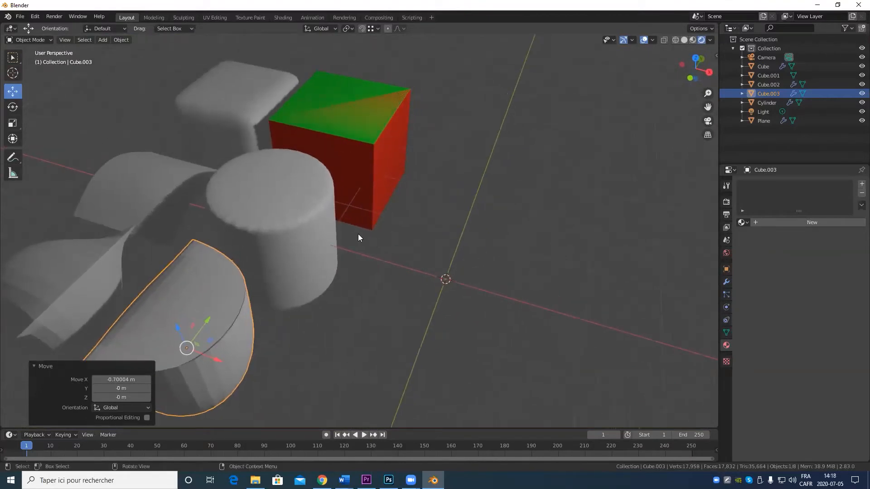
{"action": "scroll", "coordinate": [368, 290], "scroll_direction": "down", "scroll_amount": 4}
{"action": "middle_click_drag", "start_coordinate": [369, 291], "coordinate": [405, 273]}
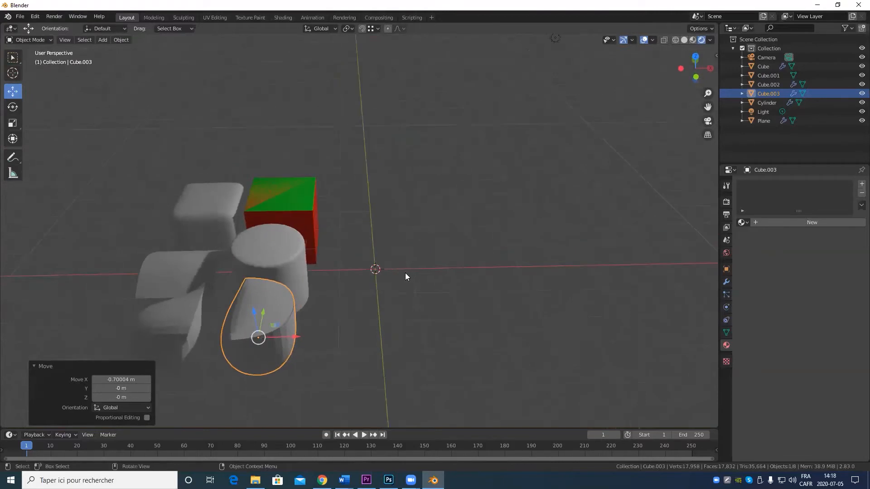
{"action": "scroll", "coordinate": [466, 281], "scroll_direction": "down", "scroll_amount": 4}
{"action": "scroll", "coordinate": [447, 301], "scroll_direction": "up", "scroll_amount": 7}
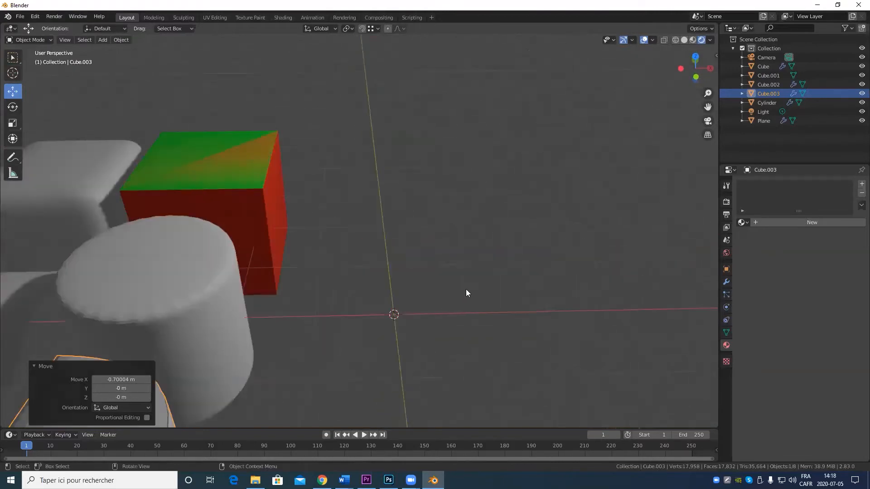
{"action": "middle_click_drag", "start_coordinate": [466, 294], "coordinate": [443, 308]}
{"action": "scroll", "coordinate": [456, 304], "scroll_direction": "down", "scroll_amount": 4}
{"action": "middle_click_drag", "start_coordinate": [393, 294], "coordinate": [313, 334], "text": "shift"}
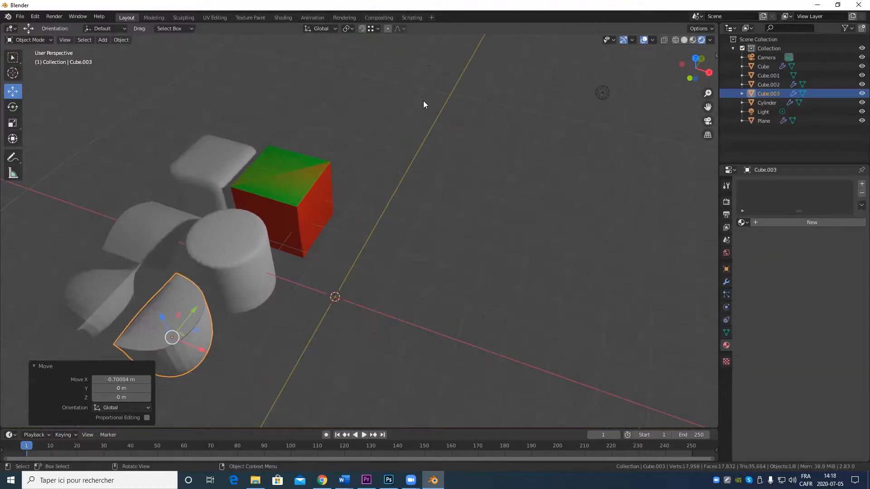
Add a UV sphere at the world origin with 32 segments, 16 rings and a 1 m radius
{"action": "scroll", "coordinate": [461, 231], "scroll_direction": "down", "scroll_amount": 6}
{"action": "middle_click_drag", "start_coordinate": [460, 232], "coordinate": [472, 237]}
{"action": "scroll", "coordinate": [471, 238], "scroll_direction": "up", "scroll_amount": 5}
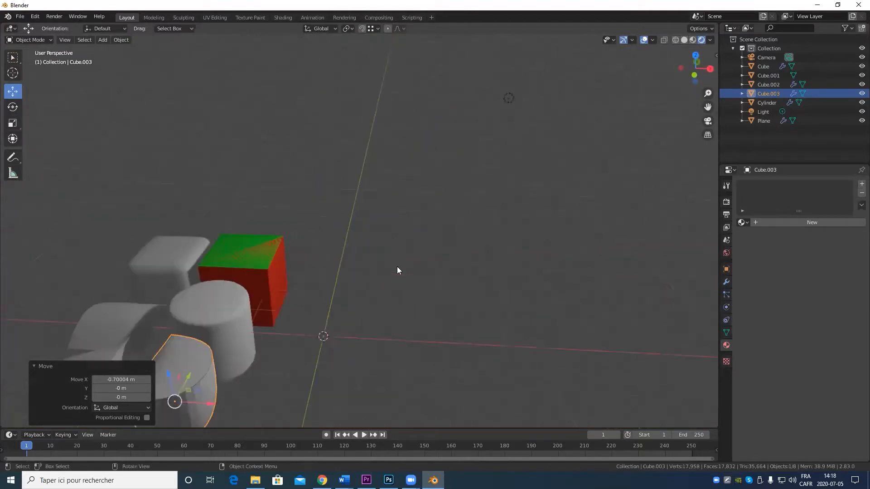
{"action": "scroll", "coordinate": [397, 267], "scroll_direction": "up", "scroll_amount": 2}
{"action": "left_click", "coordinate": [119, 40]}
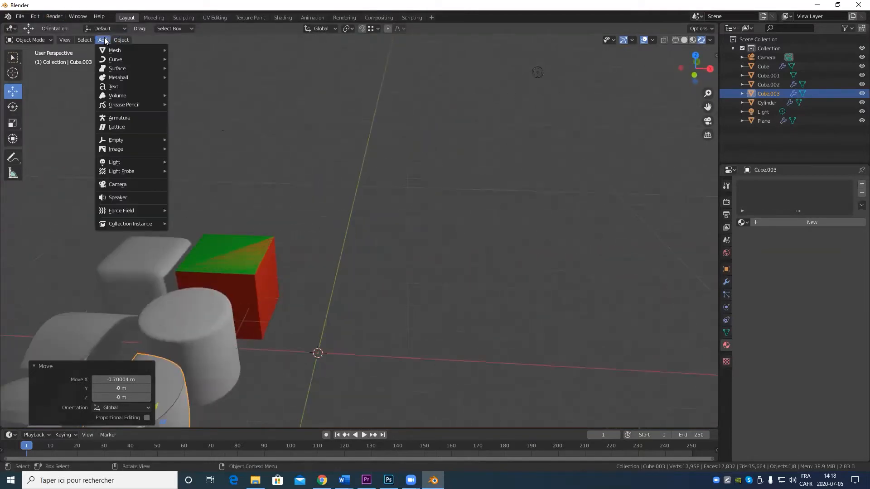
{"action": "left_click", "coordinate": [101, 40]}
{"action": "mouse_move", "coordinate": [118, 50]}
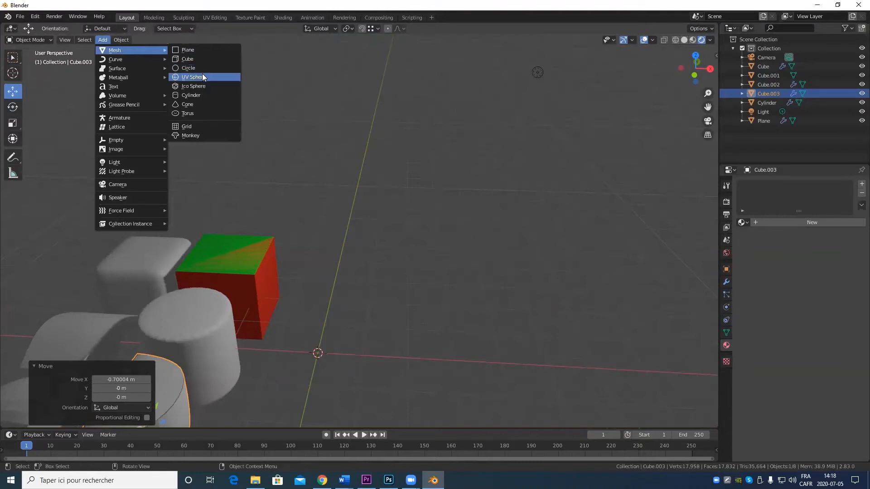
{"action": "left_click", "coordinate": [202, 76]}
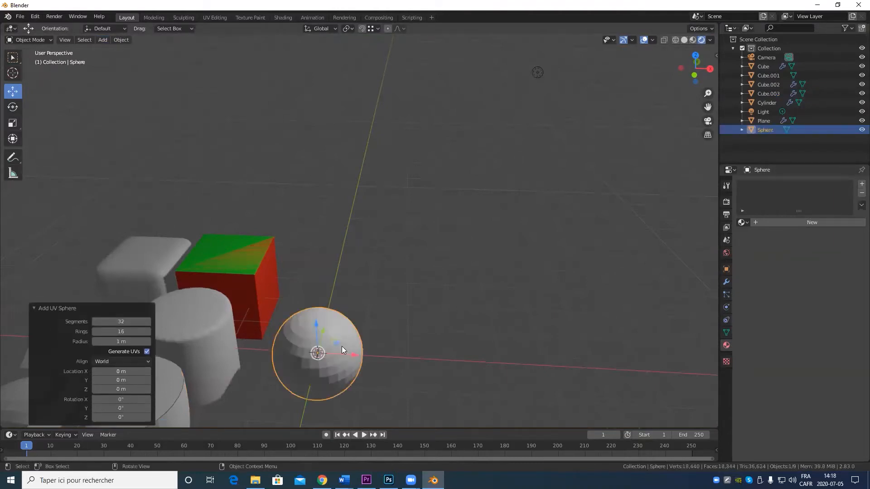
Move the sphere about 5.4 m in X and 9.6 m in Y, away from the other objects, and frame it
{"action": "key", "text": "g"}
{"action": "left_click", "coordinate": [522, 192]}
{"action": "scroll", "coordinate": [535, 213], "scroll_direction": "up", "scroll_amount": 2}
{"action": "middle_click_drag", "start_coordinate": [540, 229], "coordinate": [481, 204]}
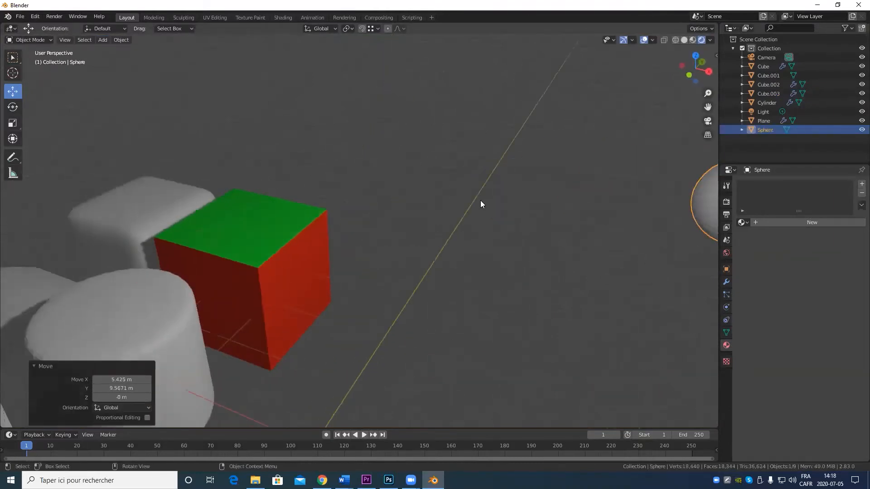
{"action": "key", "text": "KP_Decimal"}
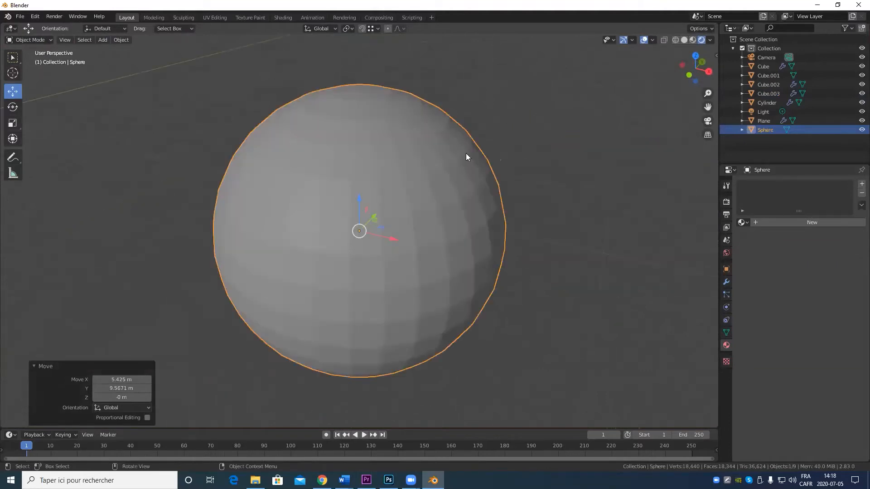
Duplicate the sphere and place the copy beside it, offset about 2.34 m in X, 0.91 m in Y and -0.38 m in Z
{"action": "key", "text": "shift+d"}
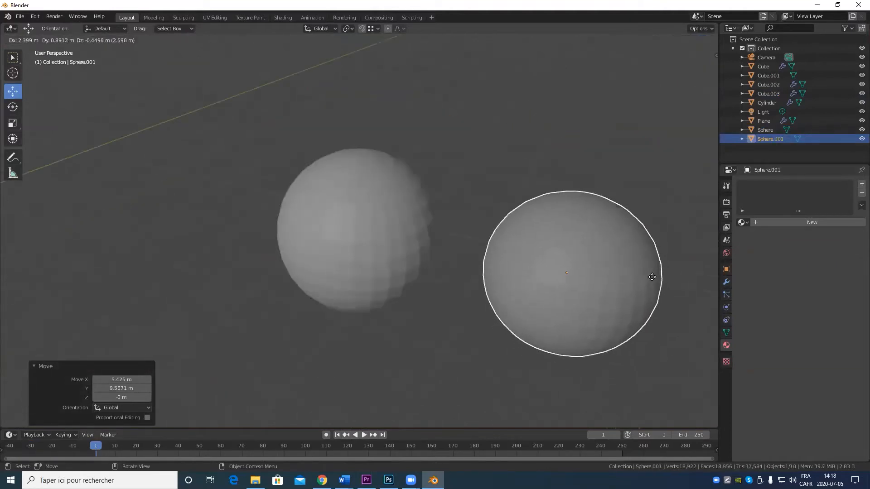
{"action": "left_click", "coordinate": [644, 270]}
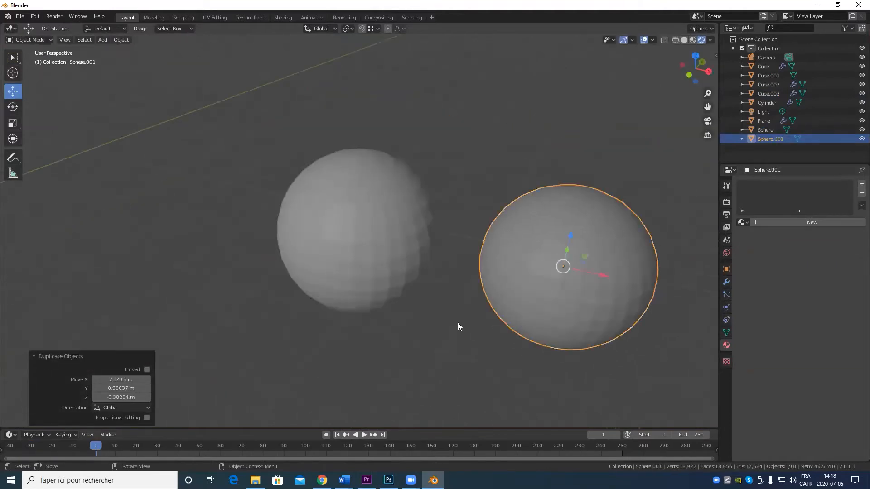
{"action": "middle_click_drag", "start_coordinate": [457, 322], "coordinate": [571, 285]}
Add a Triangulate modifier with the Shortest Diagonal and Beauty methods to the duplicate sphere and apply it
{"action": "left_click", "coordinate": [726, 282]}
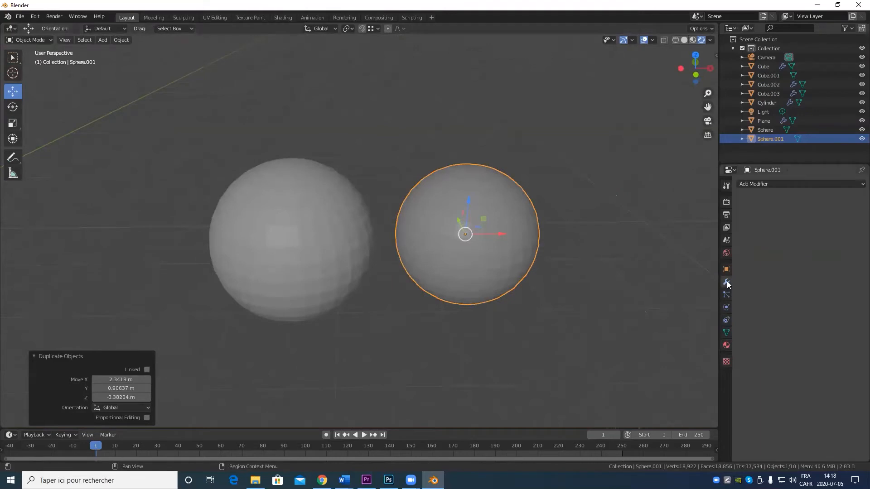
{"action": "left_click", "coordinate": [782, 185]}
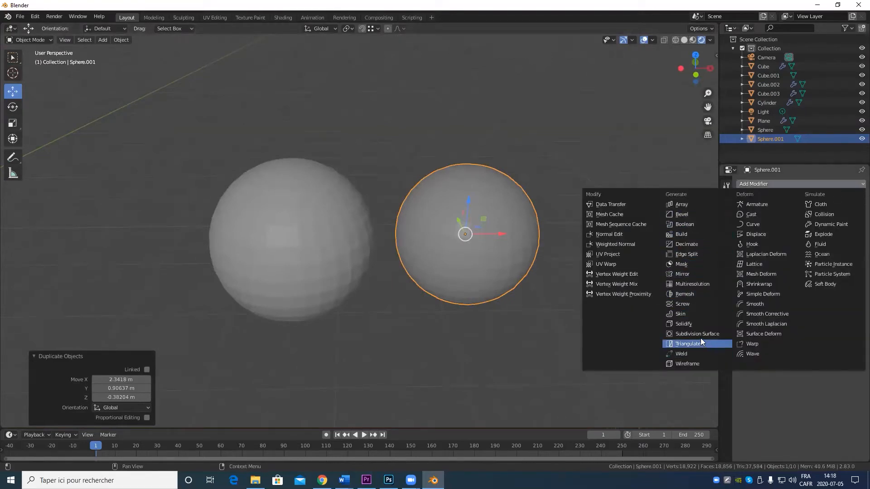
{"action": "left_click", "coordinate": [701, 343]}
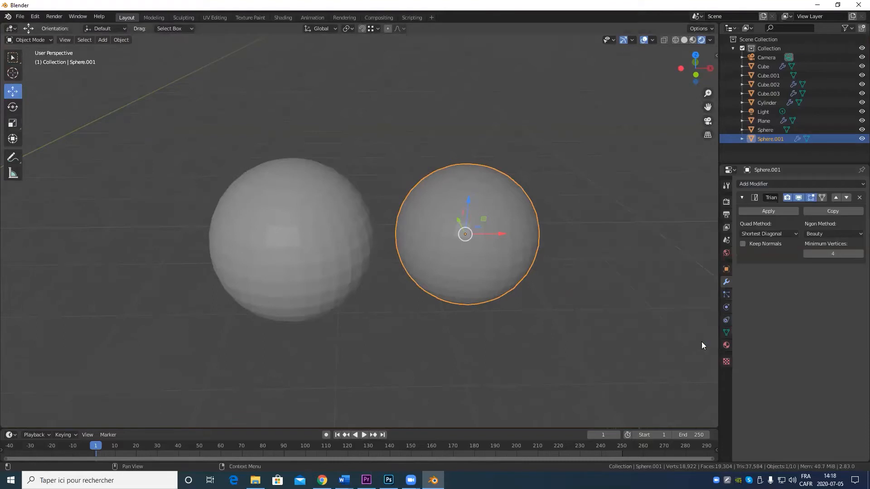
{"action": "left_click", "coordinate": [768, 211]}
{"action": "scroll", "coordinate": [374, 274], "scroll_direction": "up", "scroll_amount": 5}
{"action": "mouse_move", "coordinate": [376, 273]}
{"action": "middle_mouse_down"}
{"action": "mouse_move", "coordinate": [464, 287]}
{"action": "mouse_move", "coordinate": [388, 285]}
{"action": "middle_mouse_up"}
{"action": "scroll", "coordinate": [532, 249], "scroll_direction": "down", "scroll_amount": 4}
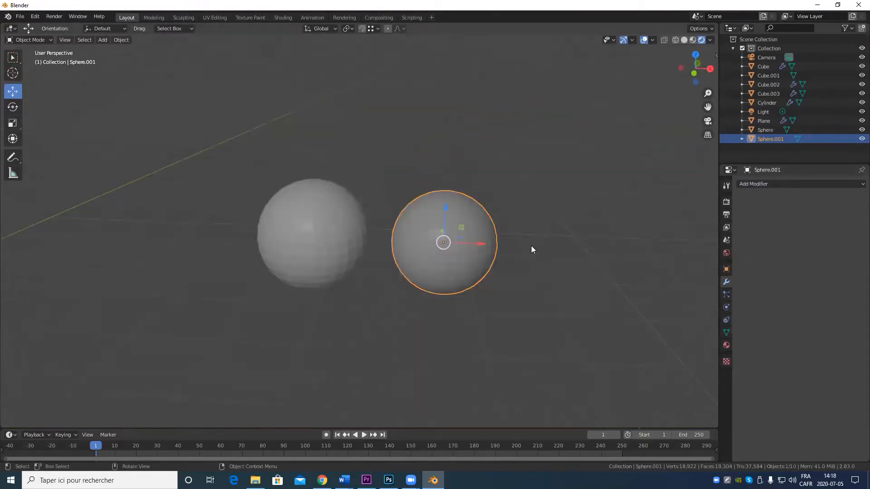
Give both the triangulated sphere and the original quad sphere a level 2 Subdivision Surface modifier
{"action": "middle_click_drag", "start_coordinate": [526, 266], "coordinate": [508, 287]}
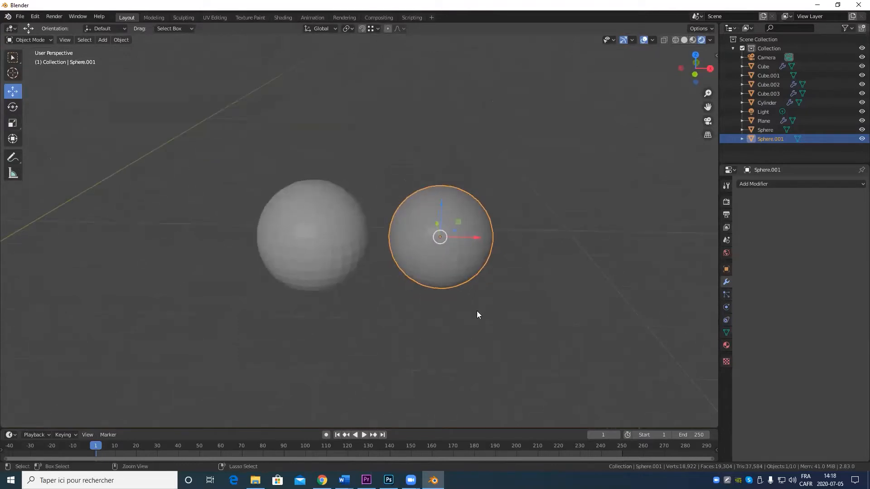
{"action": "key", "text": "ctrl+2"}
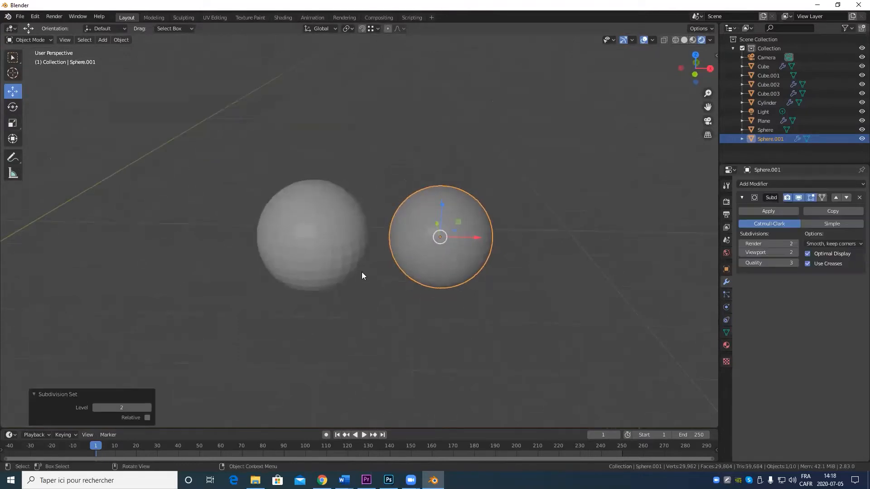
{"action": "scroll", "coordinate": [344, 267], "scroll_direction": "up", "scroll_amount": 3}
{"action": "left_click", "coordinate": [339, 266]}
{"action": "key", "text": "ctrl+2"}
Compare the surface shading of the subdivided quad sphere and the subdivided triangulated sphere from several angles
{"action": "scroll", "coordinate": [366, 313], "scroll_direction": "up", "scroll_amount": 5}
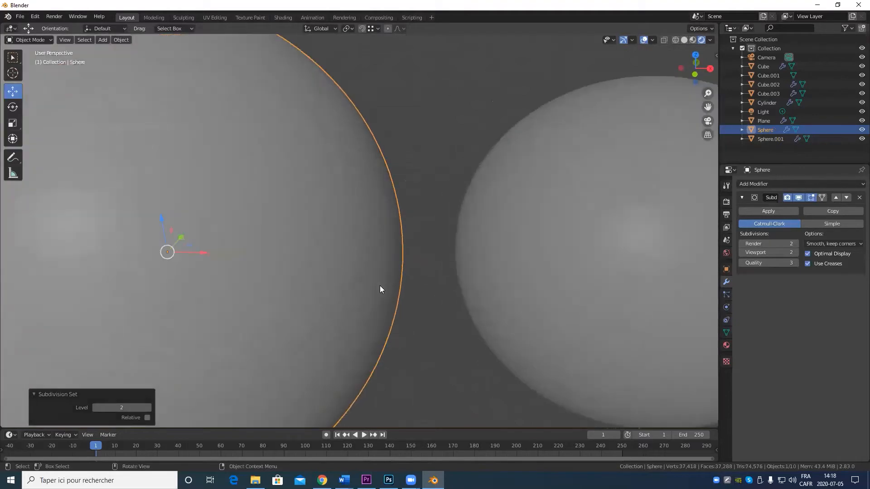
{"action": "scroll", "coordinate": [446, 290], "scroll_direction": "down", "scroll_amount": 5}
{"action": "middle_click_drag", "start_coordinate": [446, 289], "coordinate": [397, 276]}
{"action": "scroll", "coordinate": [476, 311], "scroll_direction": "up", "scroll_amount": 3}
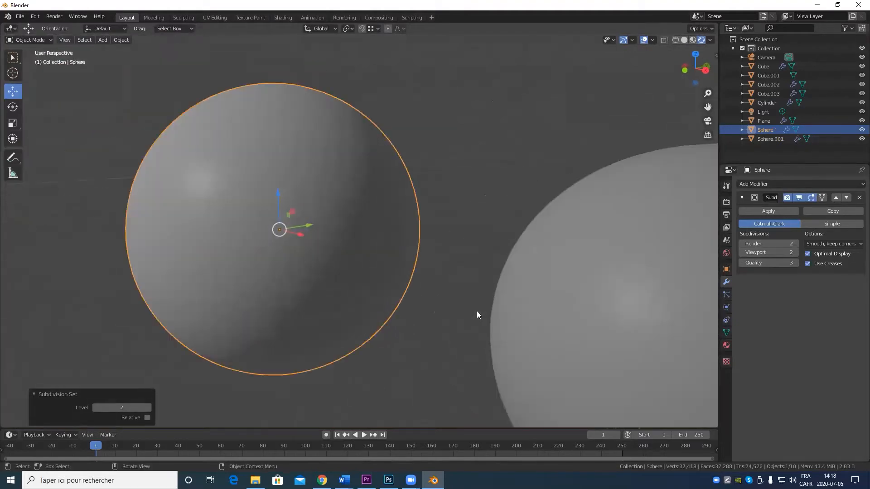
{"action": "middle_click_drag", "start_coordinate": [476, 310], "coordinate": [295, 245]}
{"action": "scroll", "coordinate": [343, 257], "scroll_direction": "up", "scroll_amount": 3}
{"action": "scroll", "coordinate": [342, 258], "scroll_direction": "down", "scroll_amount": 4}
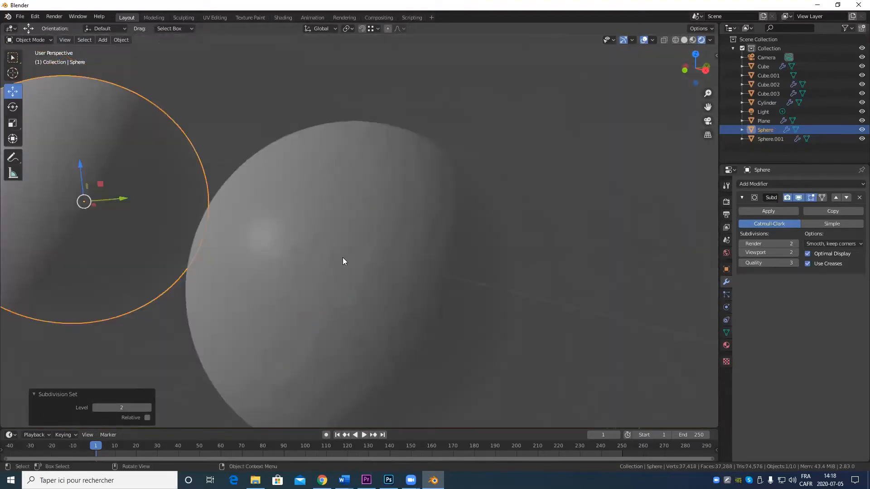
{"action": "scroll", "coordinate": [417, 283], "scroll_direction": "down", "scroll_amount": 5}
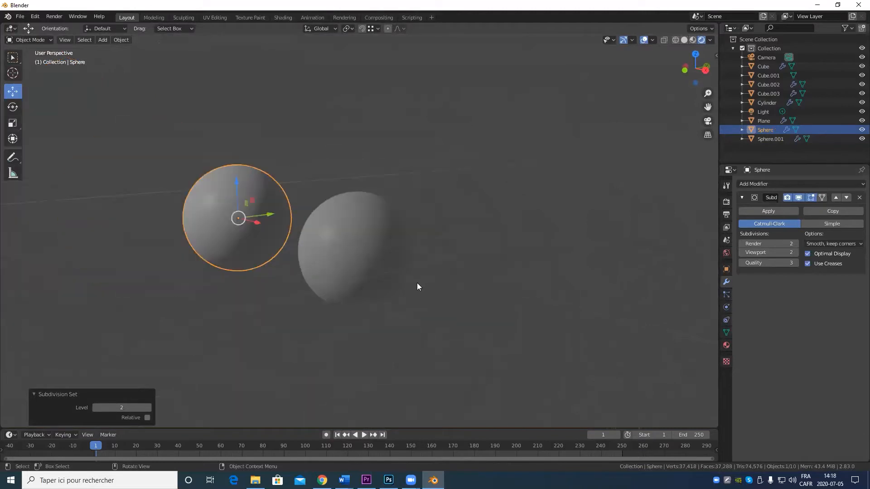
{"action": "scroll", "coordinate": [366, 307], "scroll_direction": "up", "scroll_amount": 5}
{"action": "middle_click_drag", "start_coordinate": [354, 309], "coordinate": [582, 353]}
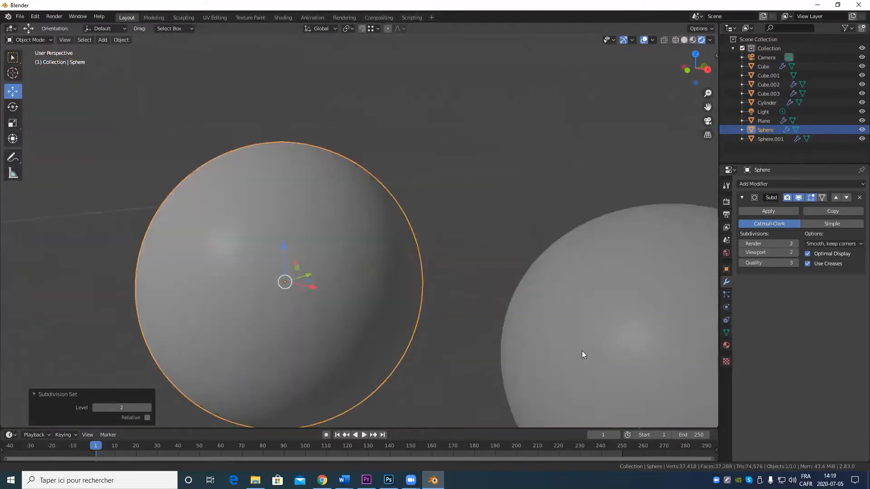
{"action": "scroll", "coordinate": [272, 337], "scroll_direction": "up", "scroll_amount": 3}
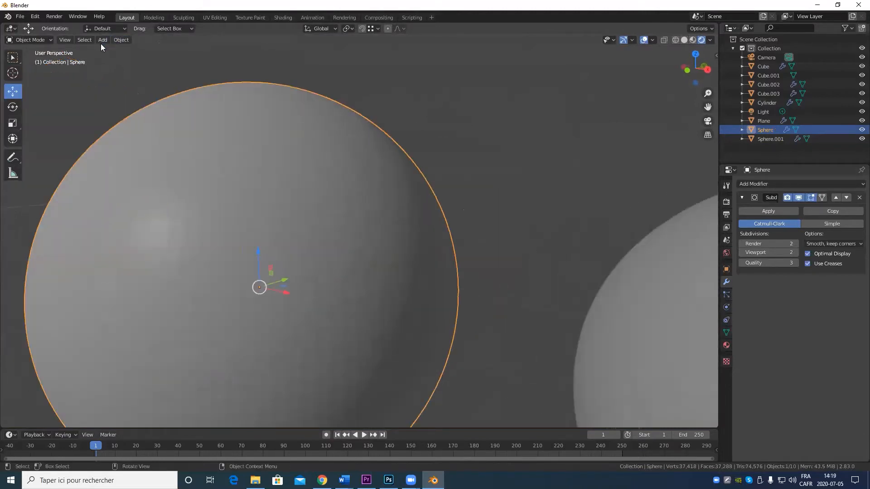
Apply Shade Smooth to the quad sphere and to the triangulated sphere
{"action": "left_click", "coordinate": [119, 40]}
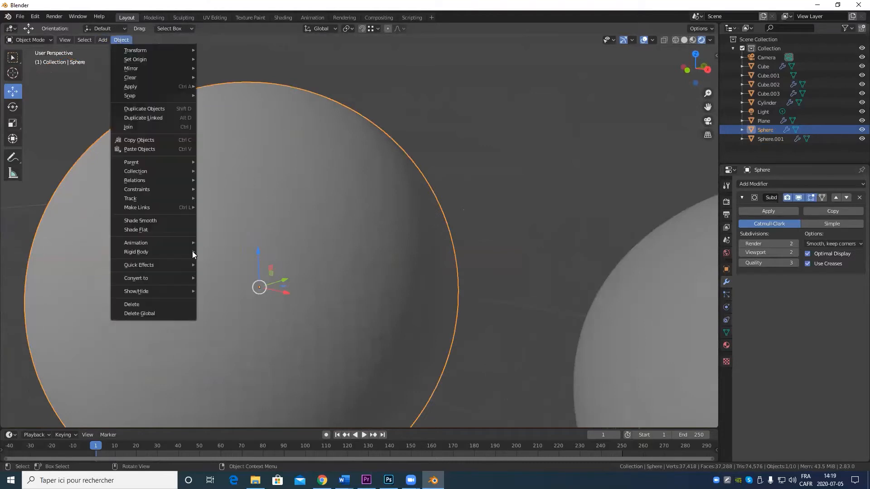
{"action": "left_click", "coordinate": [145, 229]}
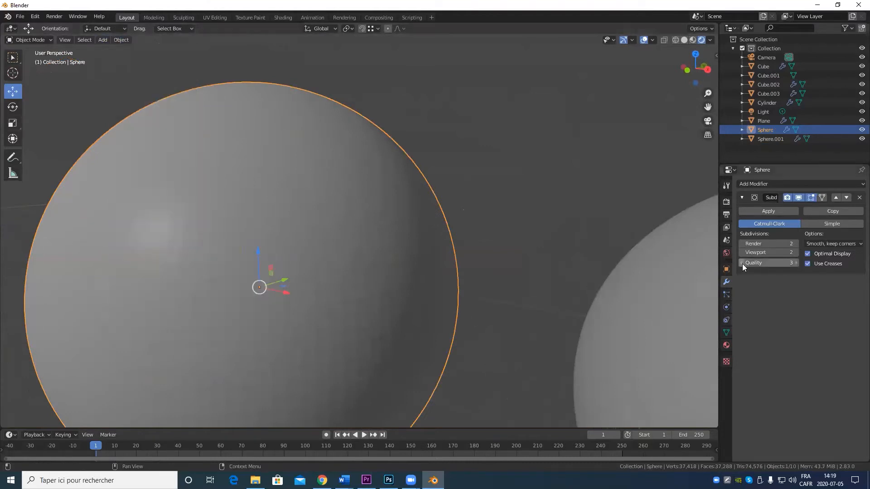
{"action": "left_click", "coordinate": [645, 278]}
{"action": "left_click", "coordinate": [124, 41]}
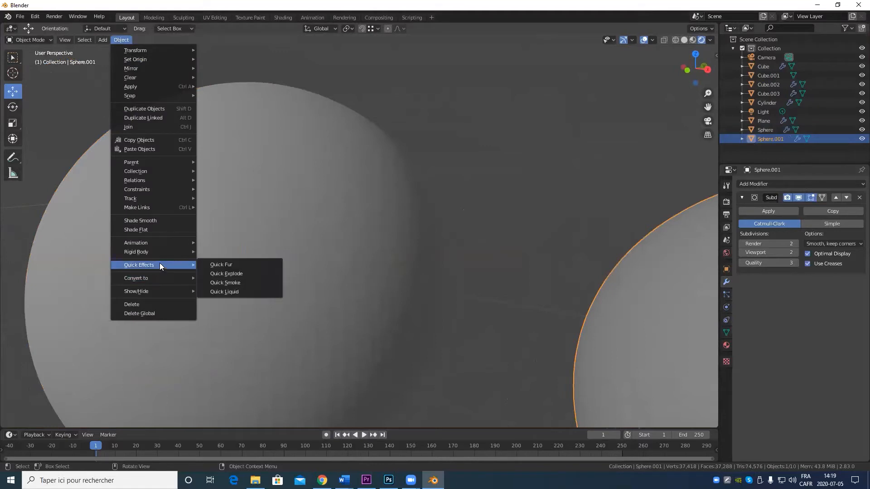
{"action": "left_click", "coordinate": [159, 221]}
Inspect the smooth-shaded triangulated sphere up close and compare its surface with the quad sphere's
{"action": "scroll", "coordinate": [345, 272], "scroll_direction": "down", "scroll_amount": 6}
{"action": "middle_click_drag", "start_coordinate": [393, 252], "coordinate": [283, 225], "text": "shift"}
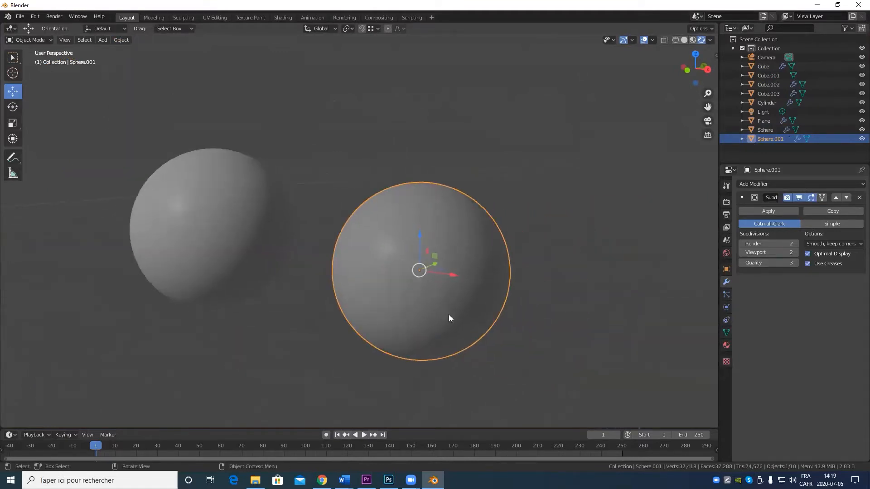
{"action": "scroll", "coordinate": [458, 316], "scroll_direction": "up", "scroll_amount": 4}
{"action": "middle_click_drag", "start_coordinate": [555, 326], "coordinate": [474, 280], "text": "shift"}
{"action": "scroll", "coordinate": [438, 344], "scroll_direction": "up", "scroll_amount": 2}
{"action": "scroll", "coordinate": [467, 326], "scroll_direction": "down", "scroll_amount": 2}
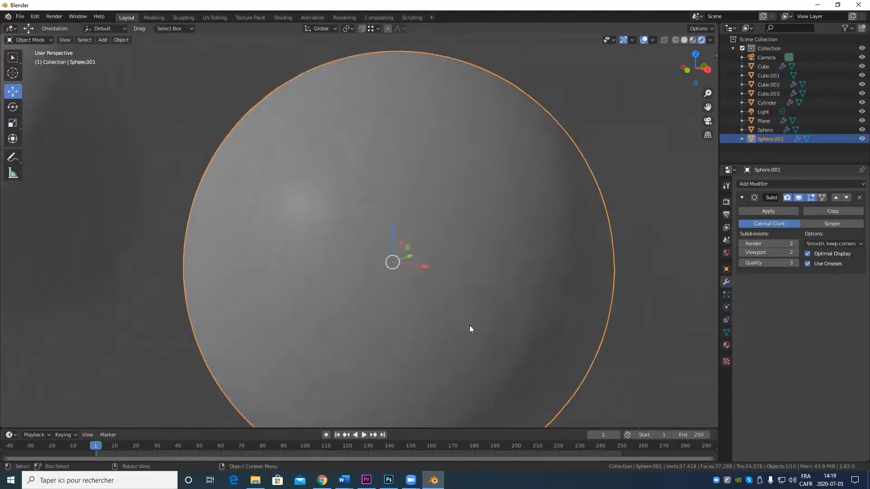
{"action": "middle_click_drag", "start_coordinate": [486, 311], "coordinate": [471, 297]}
{"action": "scroll", "coordinate": [317, 235], "scroll_direction": "down", "scroll_amount": 6}
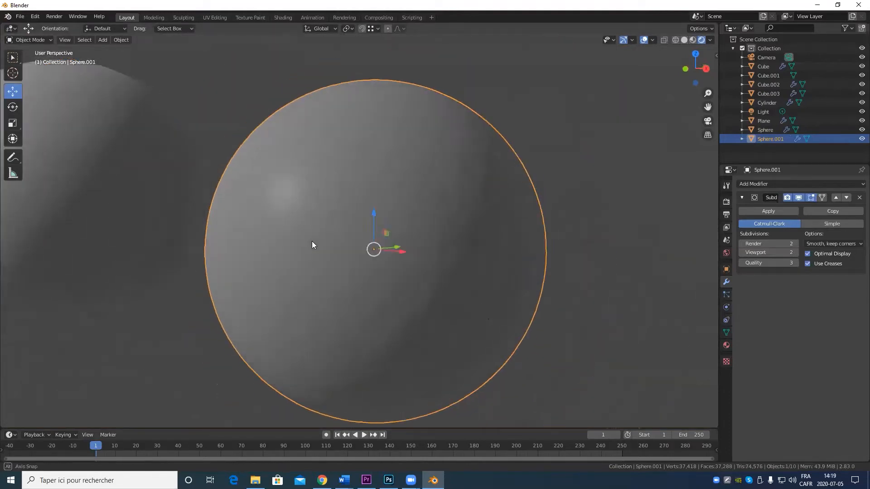
{"action": "middle_click_drag", "start_coordinate": [310, 273], "coordinate": [408, 241]}
{"action": "scroll", "coordinate": [385, 301], "scroll_direction": "up", "scroll_amount": 5}
{"action": "scroll", "coordinate": [452, 285], "scroll_direction": "down", "scroll_amount": 5}
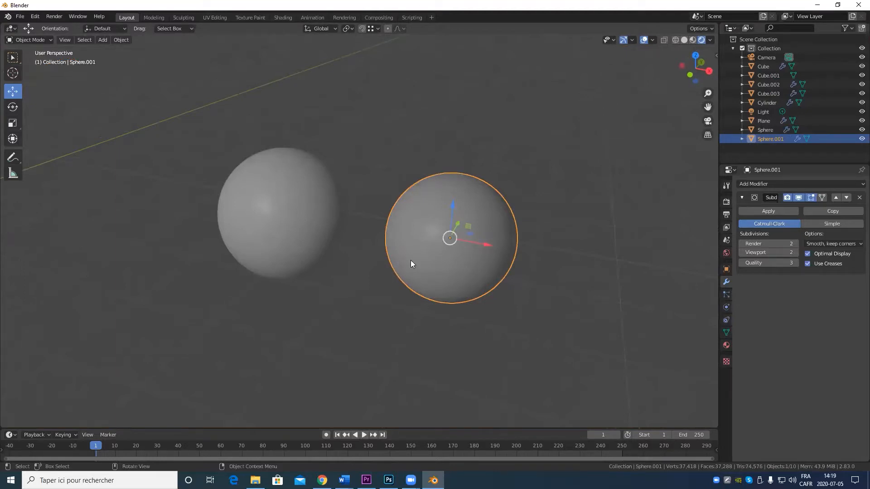
{"action": "middle_click_drag", "start_coordinate": [411, 260], "coordinate": [416, 303]}
{"action": "scroll", "coordinate": [401, 327], "scroll_direction": "up", "scroll_amount": 5}
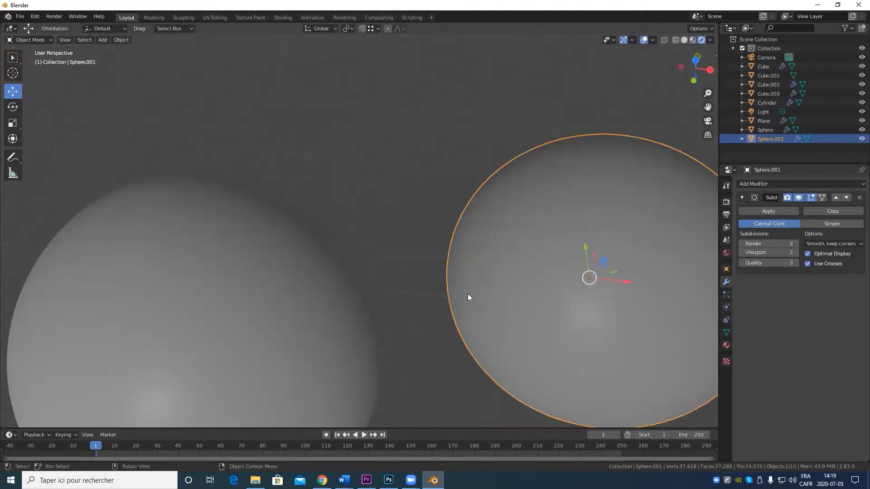
Delete the triangulated sphere and the quad sphere, and return to the cube and cylinder examples near the world origin
{"action": "key", "text": "Delete"}
{"action": "scroll", "coordinate": [437, 263], "scroll_direction": "down", "scroll_amount": 6}
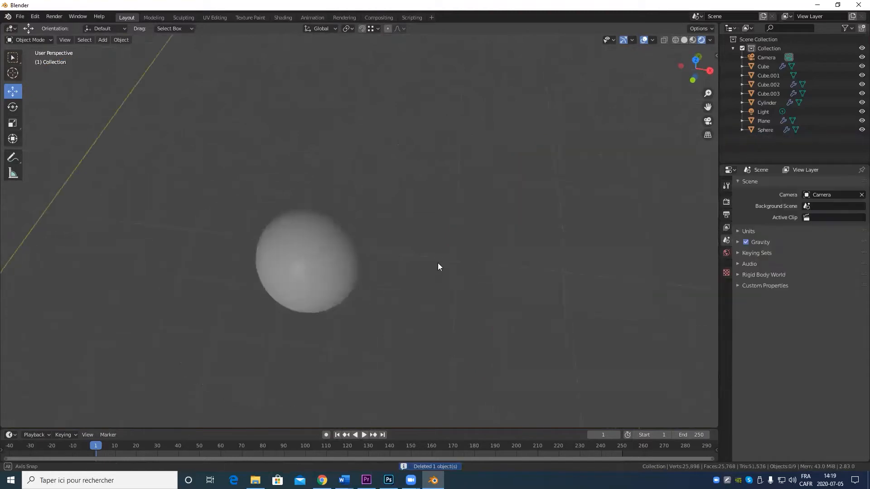
{"action": "key", "text": "ctrl+0"}
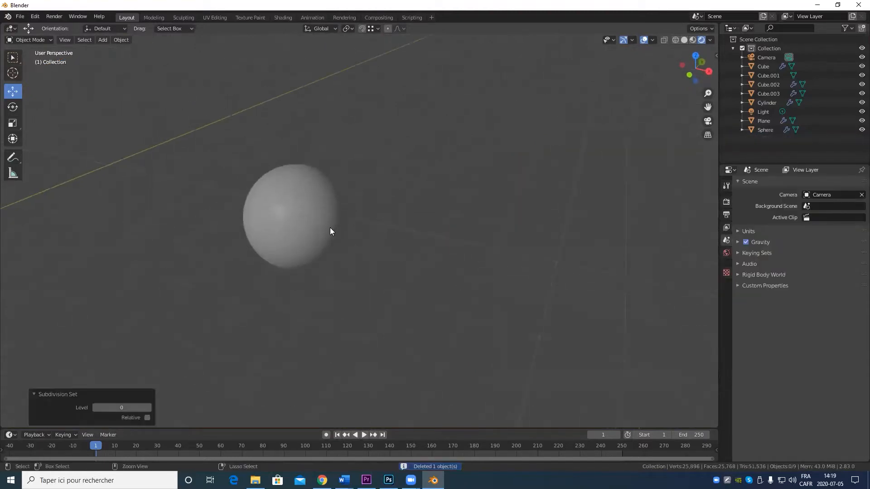
{"action": "left_click", "coordinate": [276, 226]}
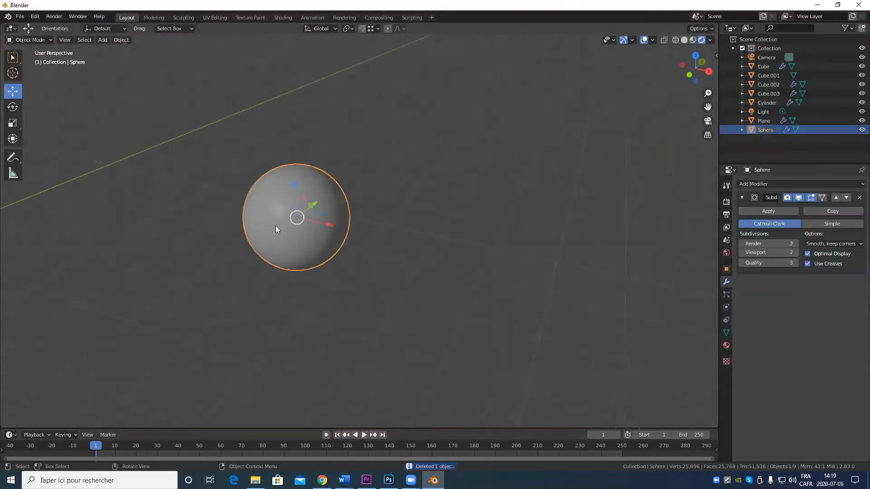
{"action": "key", "text": "Delete"}
{"action": "scroll", "coordinate": [247, 134], "scroll_direction": "down", "scroll_amount": 6}
{"action": "scroll", "coordinate": [226, 221], "scroll_direction": "up", "scroll_amount": 2}
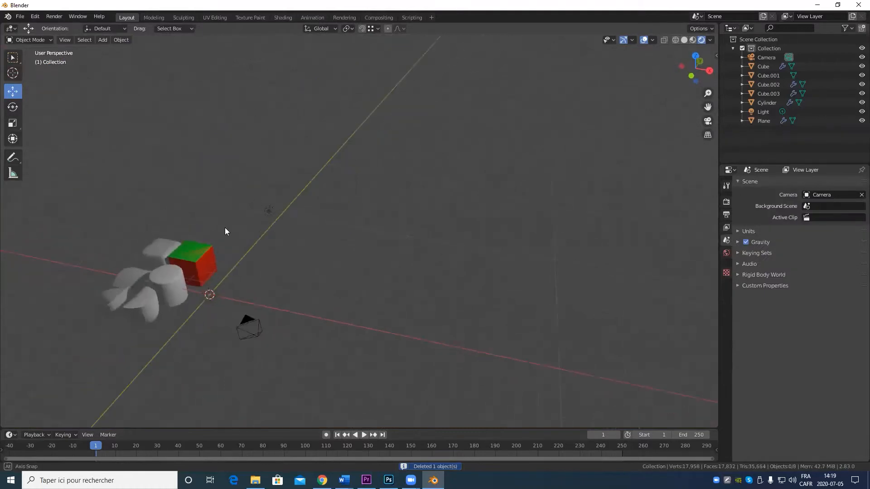
{"action": "middle_click_drag", "start_coordinate": [231, 238], "coordinate": [335, 187], "text": "shift"}
{"action": "scroll", "coordinate": [311, 232], "scroll_direction": "up", "scroll_amount": 3}
{"action": "scroll", "coordinate": [311, 232], "scroll_direction": "up", "scroll_amount": 4}
{"action": "middle_click_drag", "start_coordinate": [311, 232], "coordinate": [384, 244]}
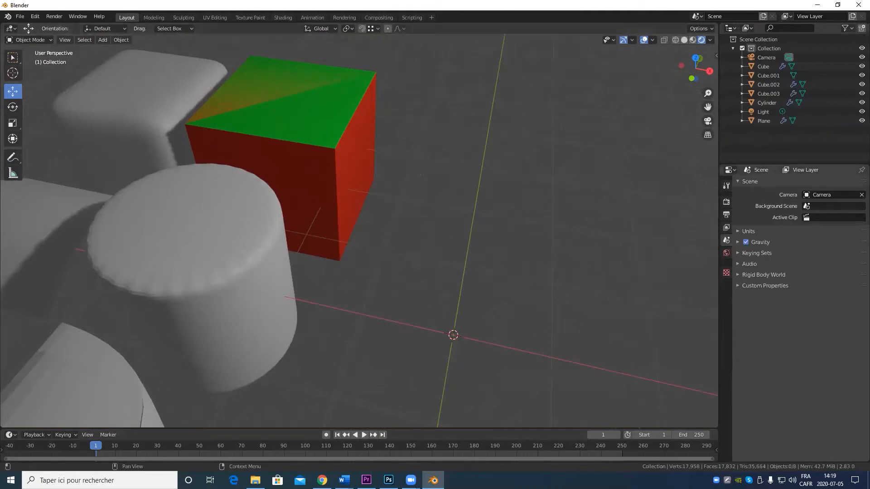
Switch to Chrome and examine the edge loops of the colour-coded cartoon face wireframe on the Polycount FaceTopology page
{"action": "key", "text": "alt+Tab"}
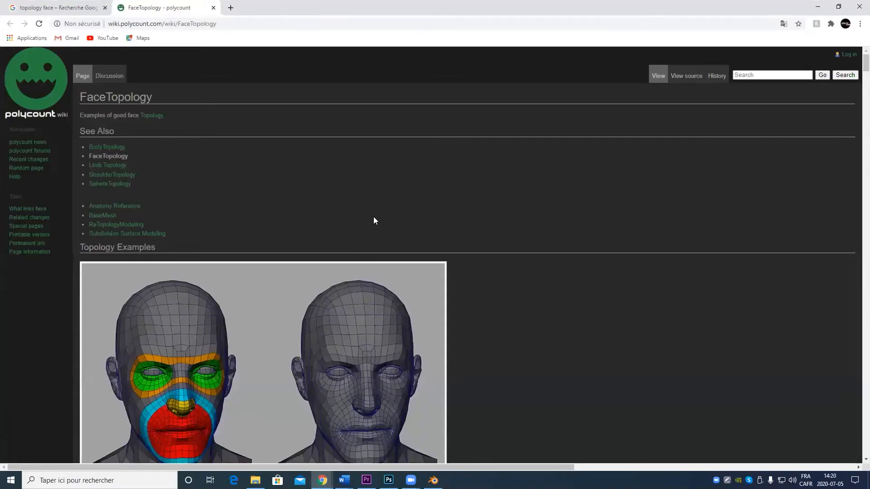
{"action": "scroll", "coordinate": [562, 212], "scroll_direction": "down", "scroll_amount": 3}
{"action": "scroll", "coordinate": [429, 168], "scroll_direction": "up", "scroll_amount": 2}
{"action": "scroll", "coordinate": [429, 172], "scroll_direction": "up", "scroll_amount": 1}
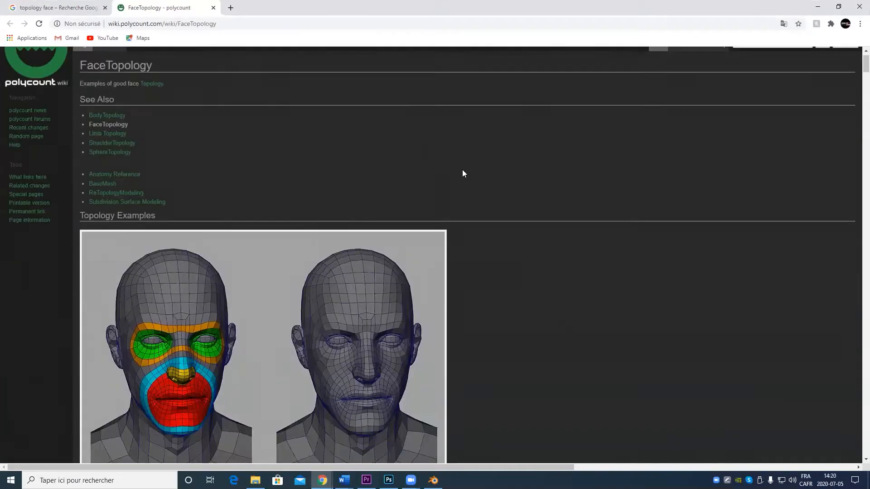
{"action": "scroll", "coordinate": [616, 151], "scroll_direction": "down", "scroll_amount": 10}
{"action": "scroll", "coordinate": [620, 155], "scroll_direction": "down", "scroll_amount": 1}
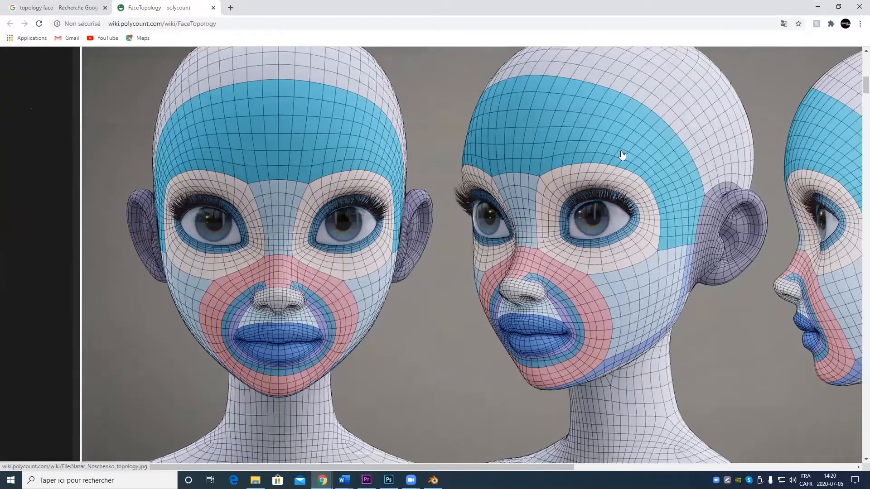
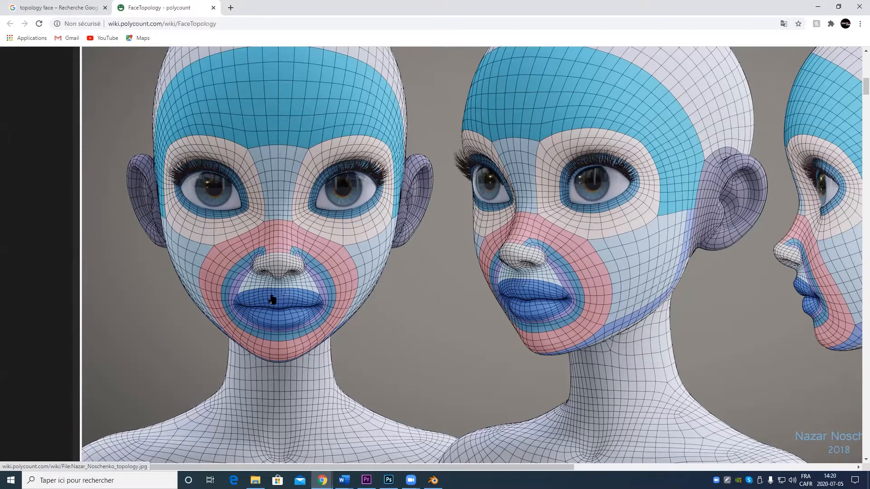
{"action": "scroll", "coordinate": [376, 344], "scroll_direction": "up", "scroll_amount": 3}
{"action": "scroll", "coordinate": [372, 352], "scroll_direction": "down", "scroll_amount": 4}
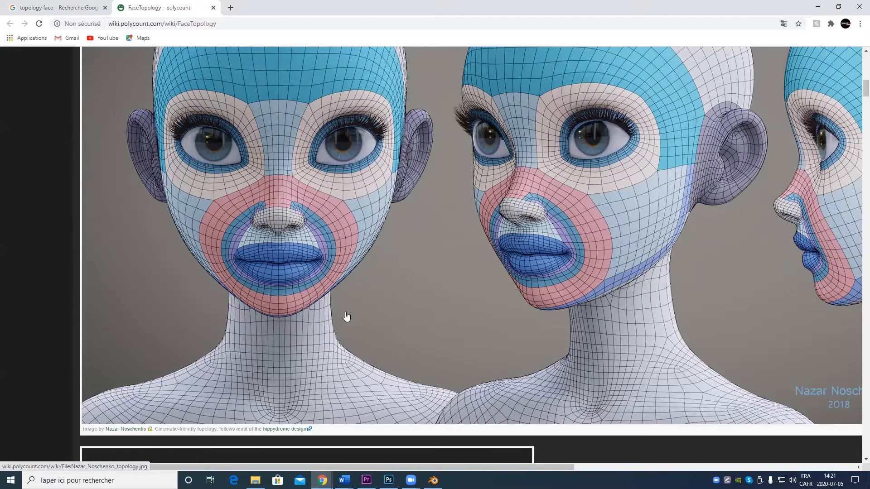
{"action": "scroll", "coordinate": [346, 316], "scroll_direction": "up", "scroll_amount": 3}
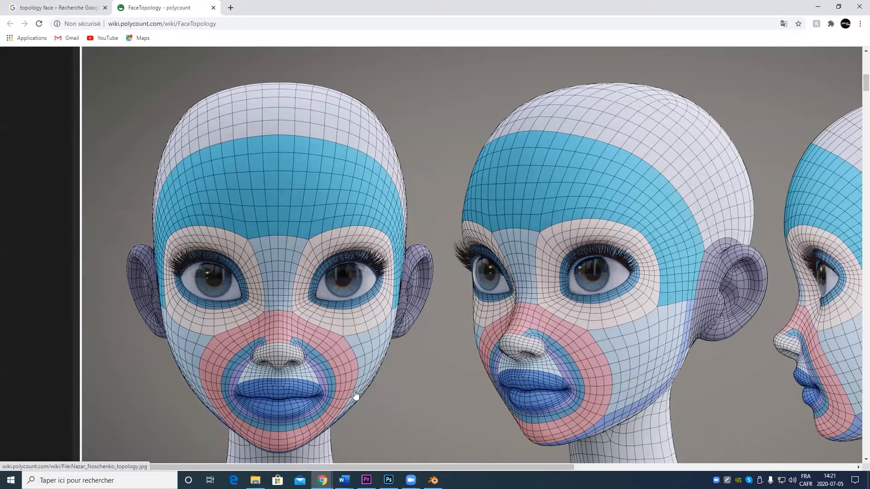
{"action": "scroll", "coordinate": [276, 326], "scroll_direction": "down", "scroll_amount": 10}
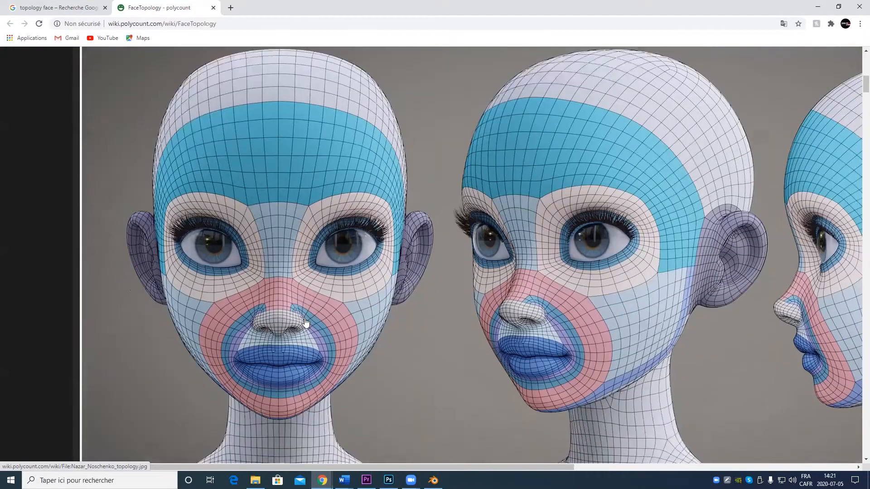
Examine the male upper-body wireframes, especially the shoulder and chest topology, and browse the game character face examples further down
{"action": "scroll", "coordinate": [302, 343], "scroll_direction": "down", "scroll_amount": 11}
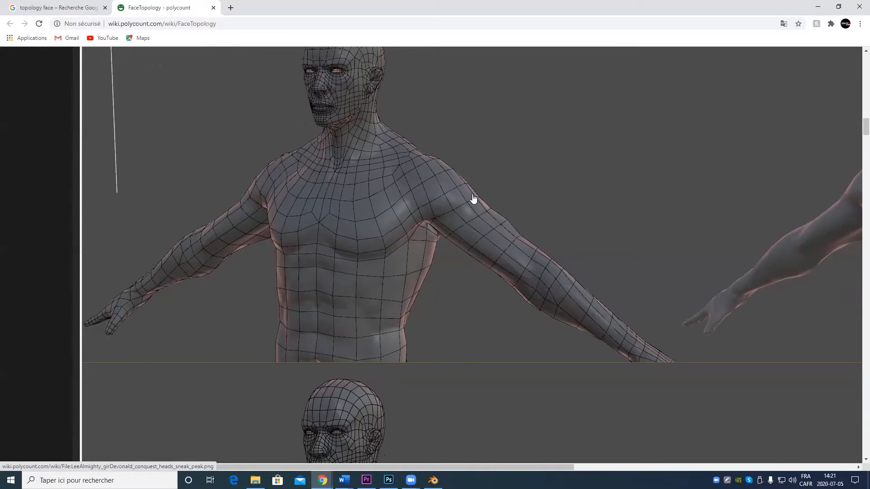
{"action": "scroll", "coordinate": [521, 218], "scroll_direction": "down", "scroll_amount": 4}
{"action": "scroll", "coordinate": [491, 243], "scroll_direction": "up", "scroll_amount": 4}
{"action": "scroll", "coordinate": [446, 188], "scroll_direction": "up", "scroll_amount": 3}
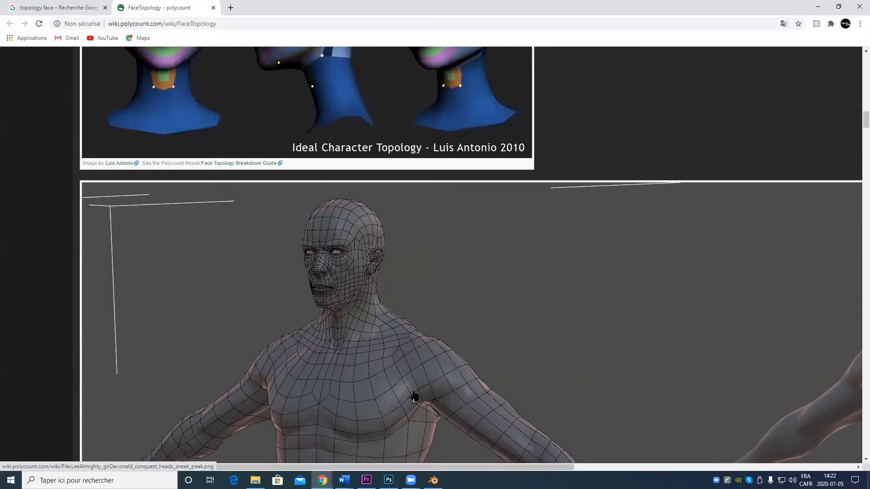
{"action": "scroll", "coordinate": [433, 403], "scroll_direction": "down", "scroll_amount": 1}
{"action": "scroll", "coordinate": [436, 397], "scroll_direction": "down", "scroll_amount": 8}
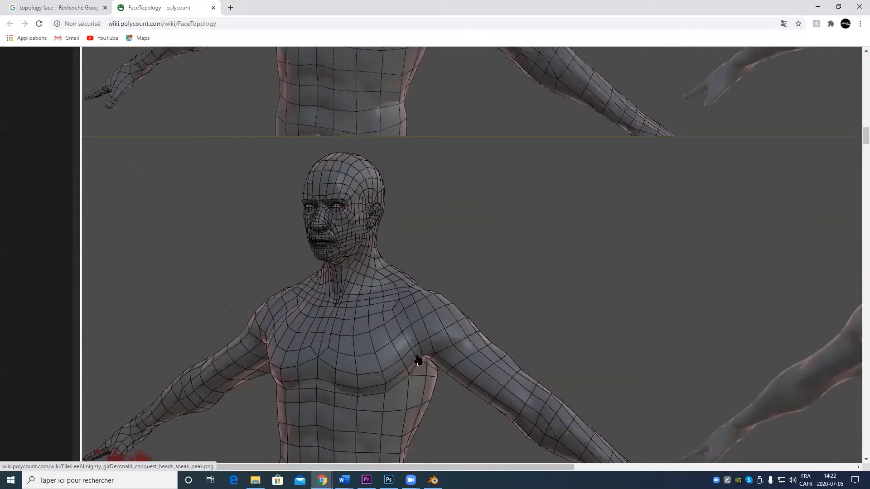
{"action": "scroll", "coordinate": [473, 372], "scroll_direction": "down", "scroll_amount": 6}
{"action": "scroll", "coordinate": [472, 355], "scroll_direction": "down", "scroll_amount": 3}
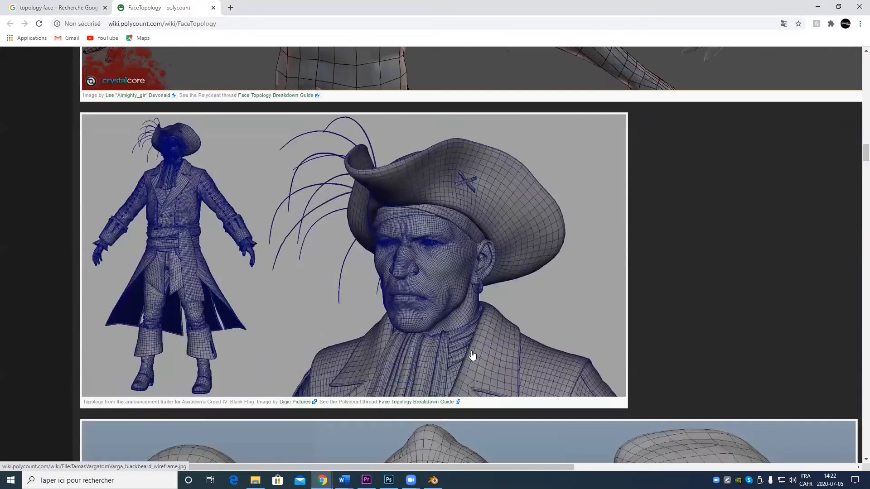
{"action": "scroll", "coordinate": [473, 355], "scroll_direction": "down", "scroll_amount": 18}
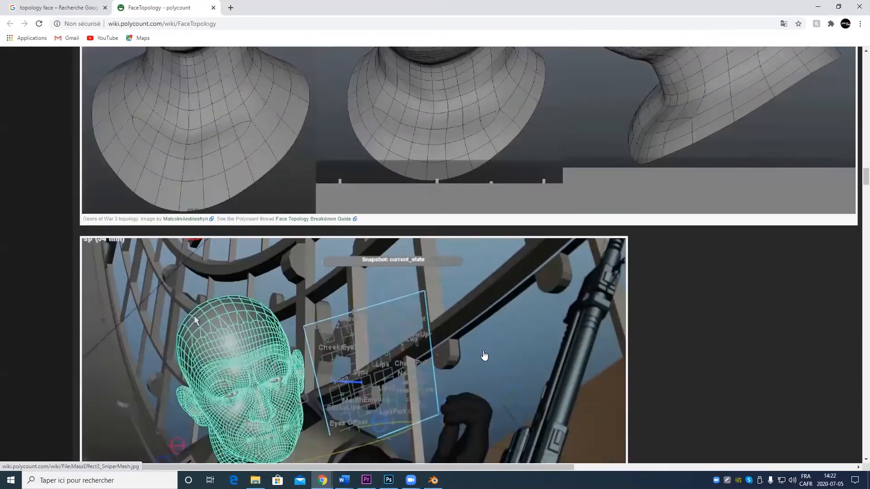
{"action": "scroll", "coordinate": [485, 356], "scroll_direction": "down", "scroll_amount": 20}
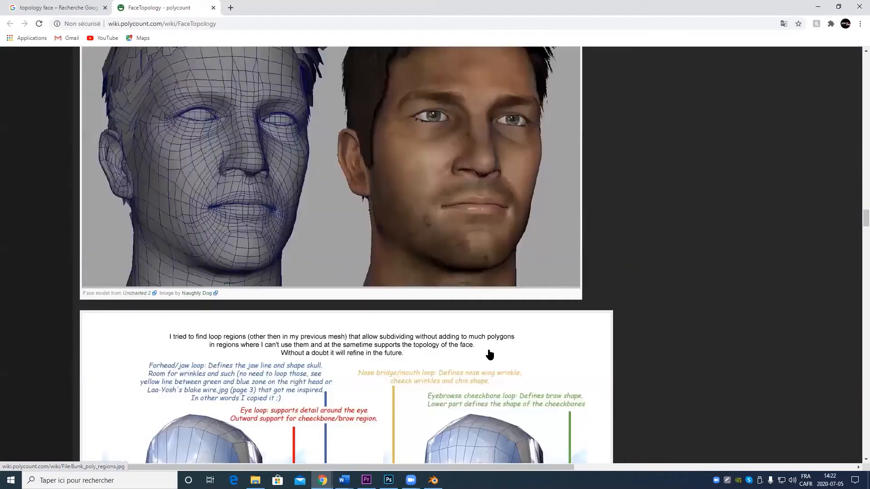
{"action": "scroll", "coordinate": [487, 347], "scroll_direction": "down", "scroll_amount": 15}
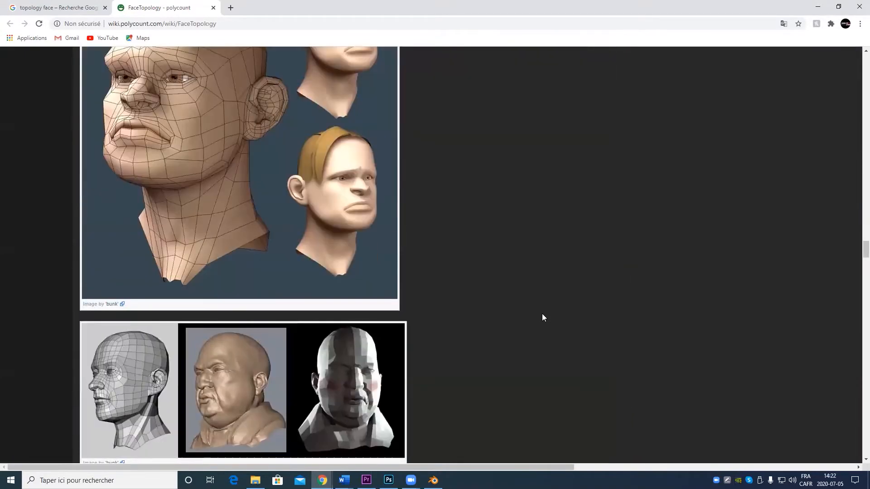
Browse the remaining realistic head wireframes and the eye modelling references, including the eyeball, eyelid and step-by-step eye construction examples
{"action": "scroll", "coordinate": [542, 317], "scroll_direction": "down", "scroll_amount": 12}
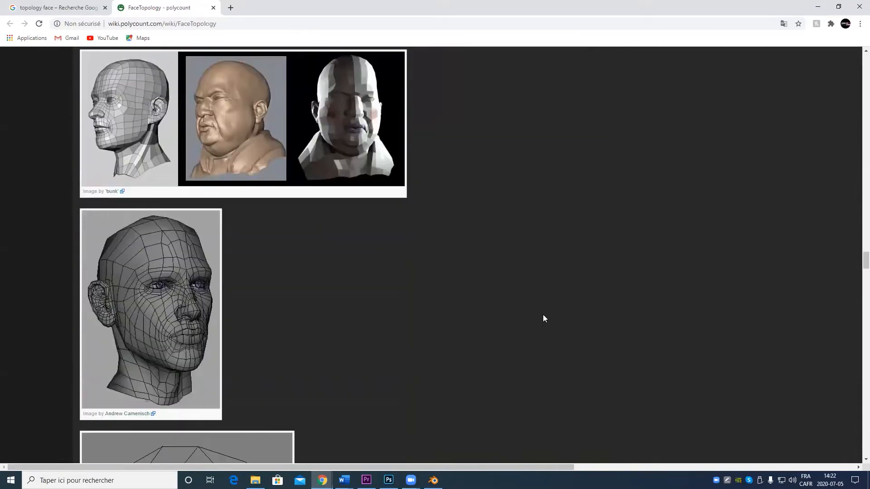
{"action": "scroll", "coordinate": [546, 317], "scroll_direction": "down", "scroll_amount": 18}
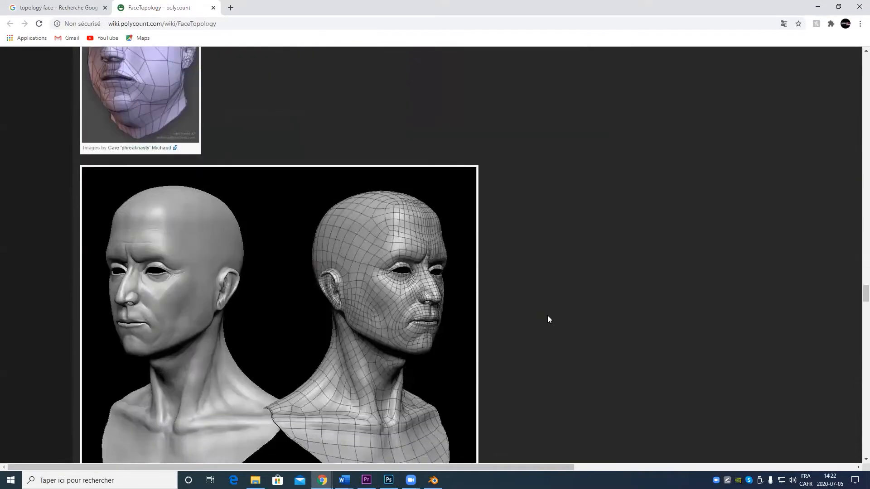
{"action": "scroll", "coordinate": [559, 320], "scroll_direction": "down", "scroll_amount": 12}
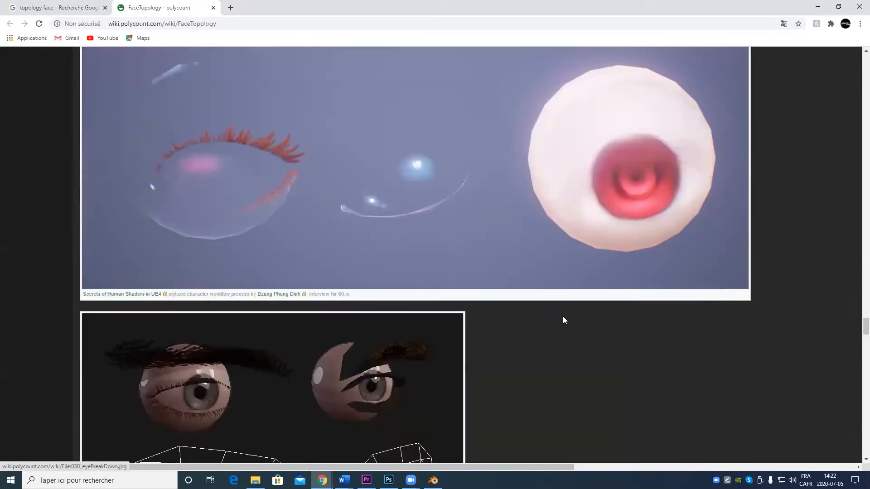
{"action": "scroll", "coordinate": [561, 320], "scroll_direction": "down", "scroll_amount": 13}
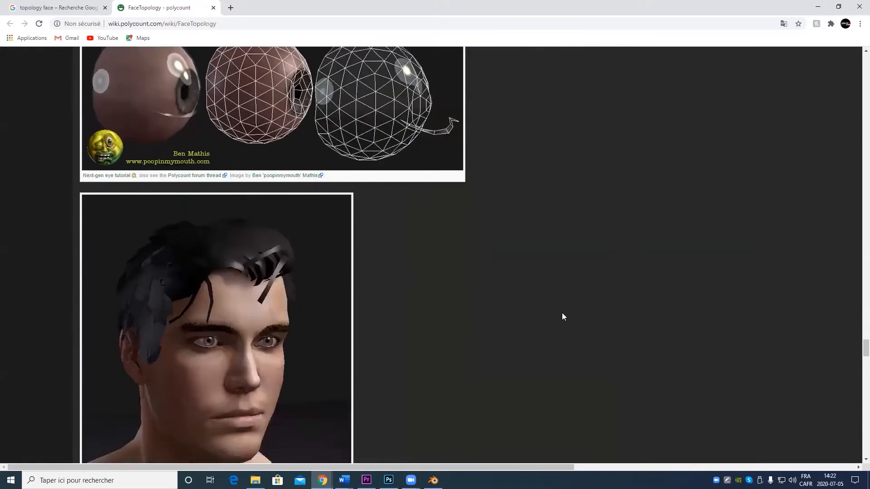
{"action": "scroll", "coordinate": [556, 310], "scroll_direction": "down", "scroll_amount": 5}
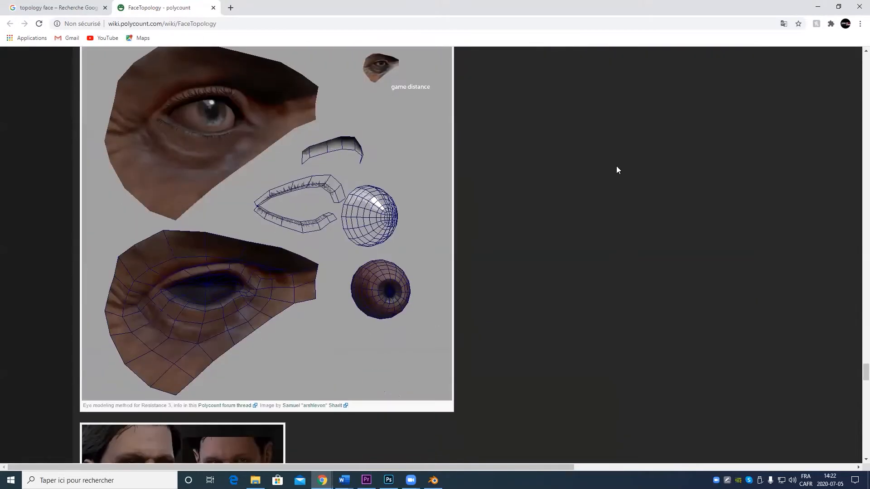
{"action": "scroll", "coordinate": [580, 232], "scroll_direction": "down", "scroll_amount": 6}
{"action": "scroll", "coordinate": [665, 219], "scroll_direction": "down", "scroll_amount": 5}
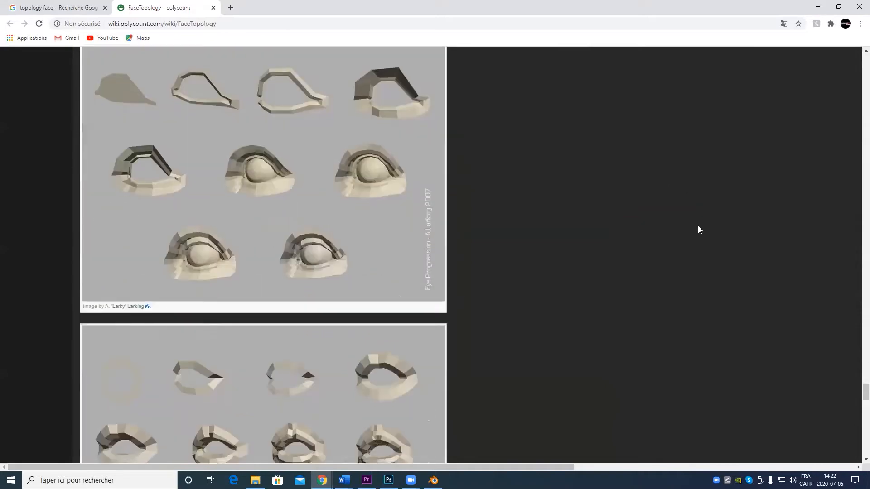
Switch to Blender and delete all the mesh objects from the scene, keeping the camera and light
{"action": "left_click", "coordinate": [818, 7]}
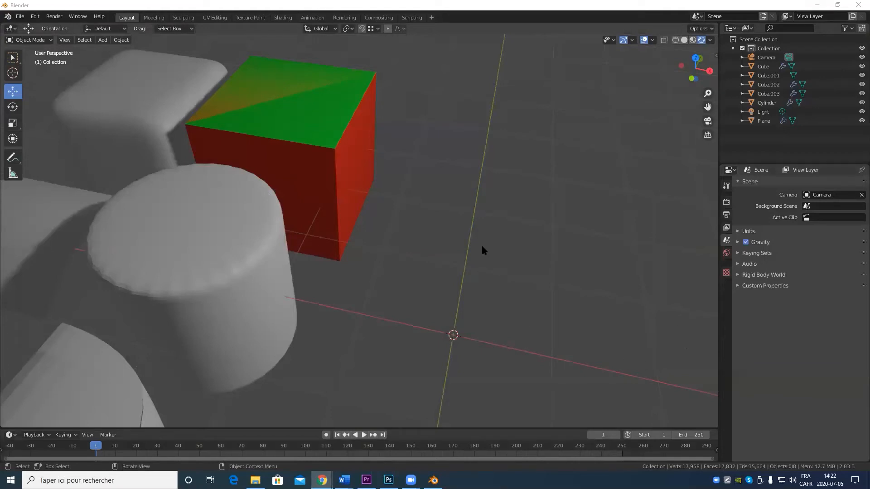
{"action": "scroll", "coordinate": [447, 262], "scroll_direction": "down", "scroll_amount": 5}
{"action": "scroll", "coordinate": [421, 299], "scroll_direction": "up", "scroll_amount": 5}
{"action": "scroll", "coordinate": [399, 310], "scroll_direction": "down", "scroll_amount": 5}
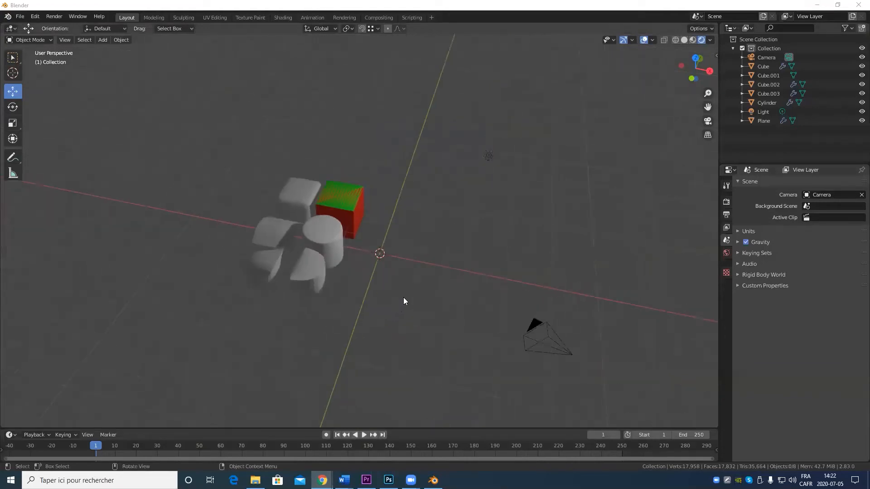
{"action": "middle_click_drag", "start_coordinate": [403, 299], "coordinate": [380, 305]}
{"action": "scroll", "coordinate": [344, 306], "scroll_direction": "up", "scroll_amount": 4}
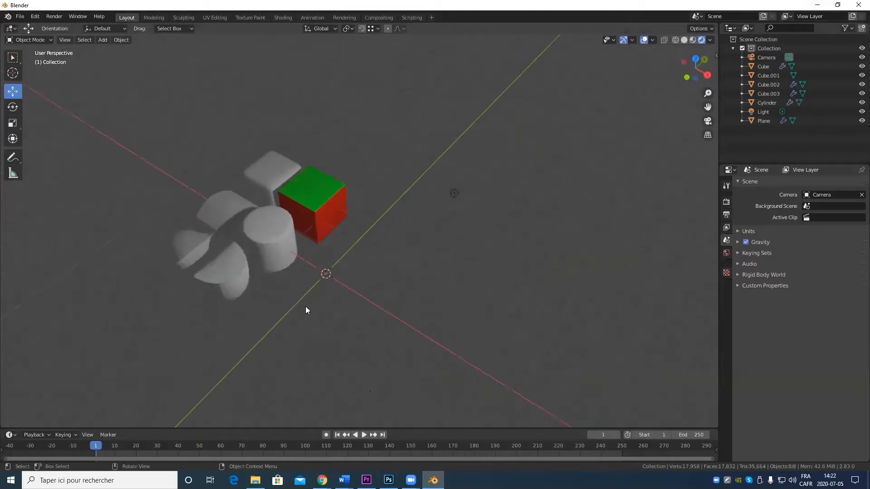
{"action": "middle_click_drag", "start_coordinate": [204, 326], "coordinate": [349, 317]}
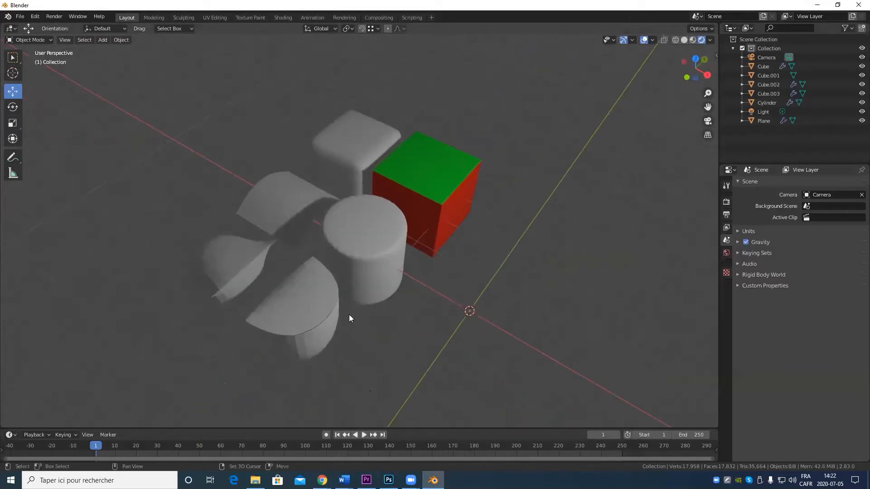
{"action": "left_click", "coordinate": [284, 317]}
{"action": "scroll", "coordinate": [549, 263], "scroll_direction": "down", "scroll_amount": 4}
{"action": "middle_click_drag", "start_coordinate": [423, 287], "coordinate": [364, 164]}
{"action": "left_click_drag", "start_coordinate": [344, 134], "coordinate": [460, 289]}
{"action": "key", "text": "Delete"}
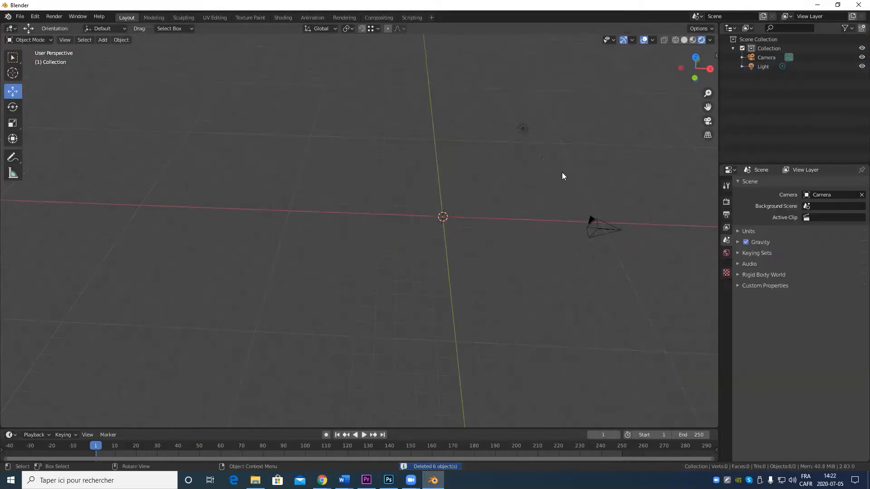
Add a 2 m plane mesh at the world origin
{"action": "middle_click_drag", "start_coordinate": [563, 177], "coordinate": [604, 167]}
{"action": "middle_click_drag", "start_coordinate": [583, 201], "coordinate": [404, 251]}
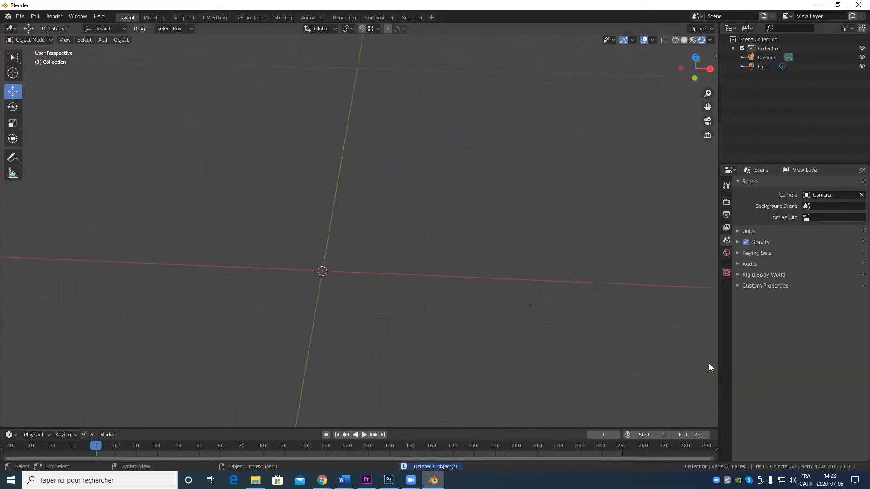
{"action": "left_click", "coordinate": [108, 40]}
{"action": "mouse_move", "coordinate": [123, 51]}
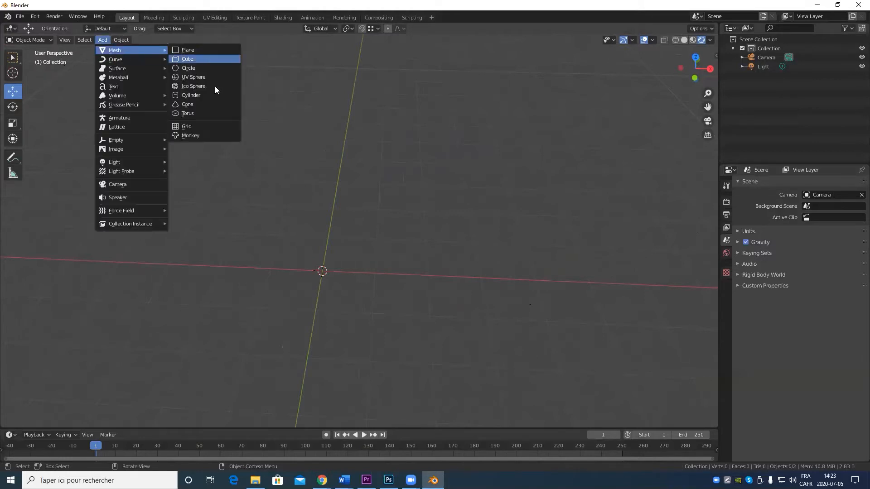
{"action": "left_click", "coordinate": [208, 52]}
{"action": "scroll", "coordinate": [363, 246], "scroll_direction": "up", "scroll_amount": 5}
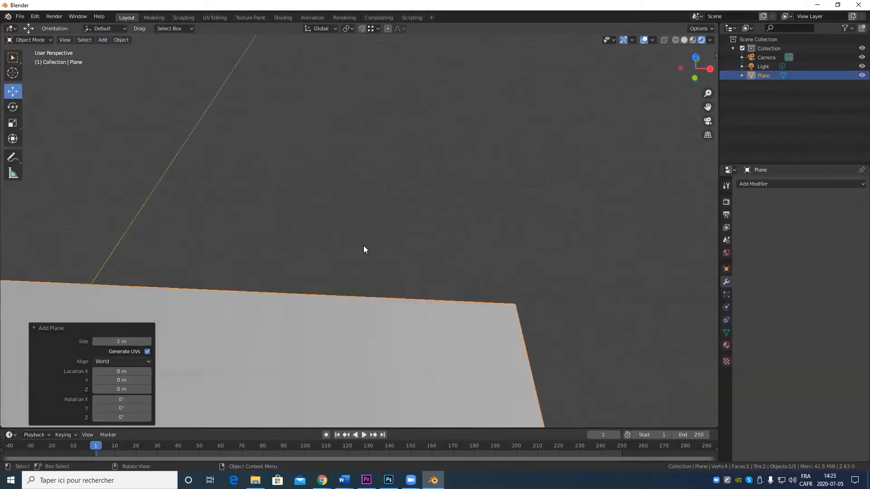
{"action": "mouse_move", "coordinate": [363, 246]}
{"action": "middle_mouse_down"}
{"action": "mouse_move", "coordinate": [375, 233]}
{"action": "mouse_move", "coordinate": [357, 241]}
{"action": "middle_mouse_up"}
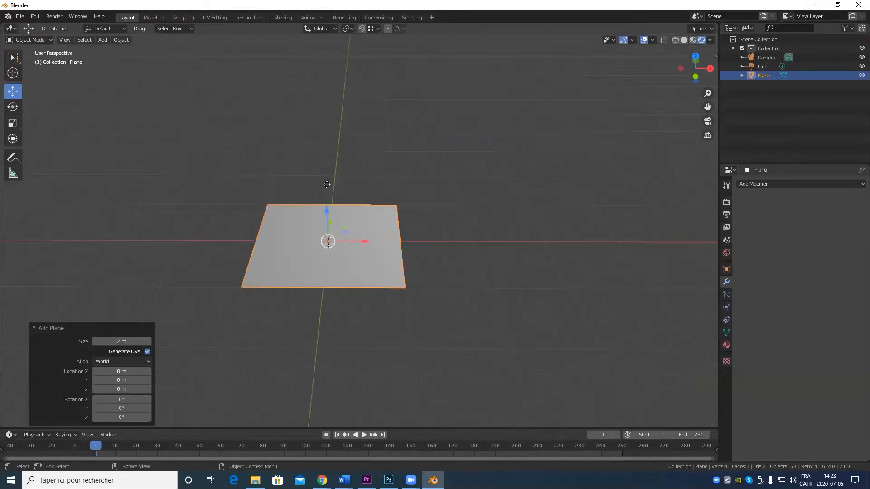
Move the plane up about 0.76 m along the Z axis
{"action": "left_click_drag", "start_coordinate": [326, 211], "coordinate": [325, 160]}
{"action": "scroll", "coordinate": [448, 235], "scroll_direction": "up", "scroll_amount": 7}
{"action": "middle_click_drag", "start_coordinate": [437, 223], "coordinate": [231, 245]}
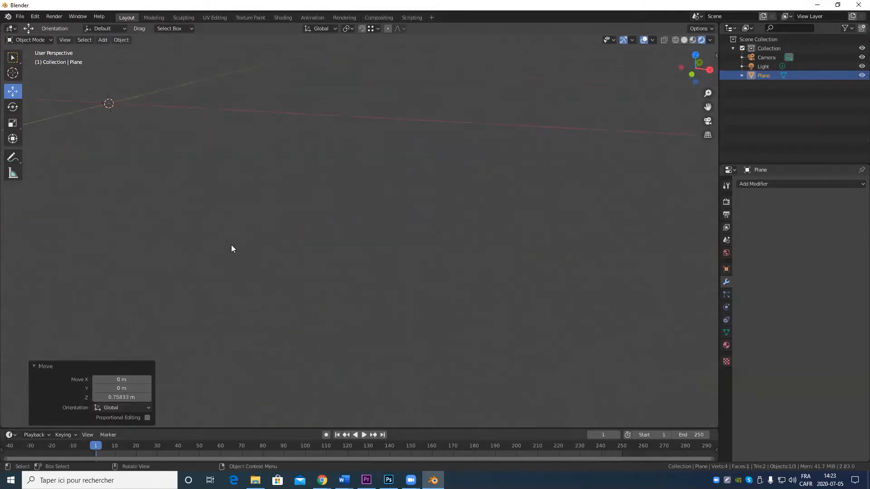
{"action": "scroll", "coordinate": [232, 247], "scroll_direction": "down", "scroll_amount": 6}
{"action": "mouse_move", "coordinate": [497, 288]}
{"action": "middle_mouse_down"}
{"action": "mouse_move", "coordinate": [462, 266]}
{"action": "mouse_move", "coordinate": [520, 263]}
{"action": "mouse_move", "coordinate": [493, 276]}
{"action": "middle_mouse_up"}
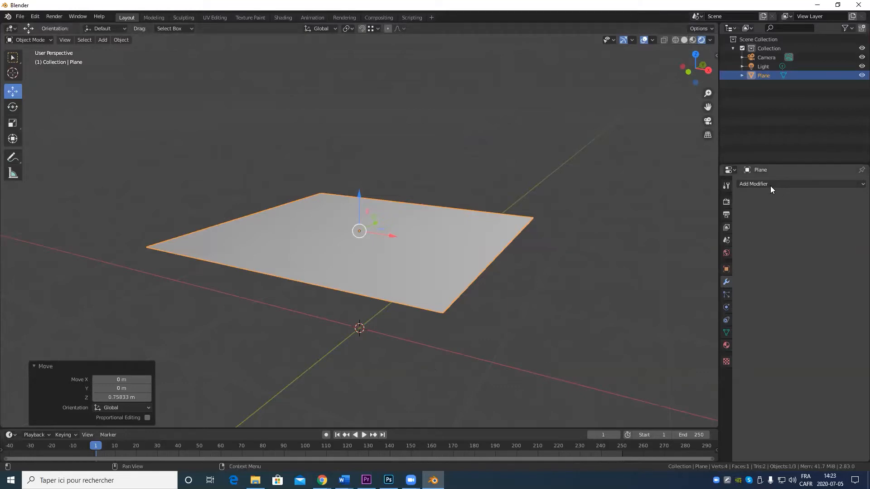
{"action": "middle_click_drag", "start_coordinate": [577, 291], "coordinate": [561, 293]}
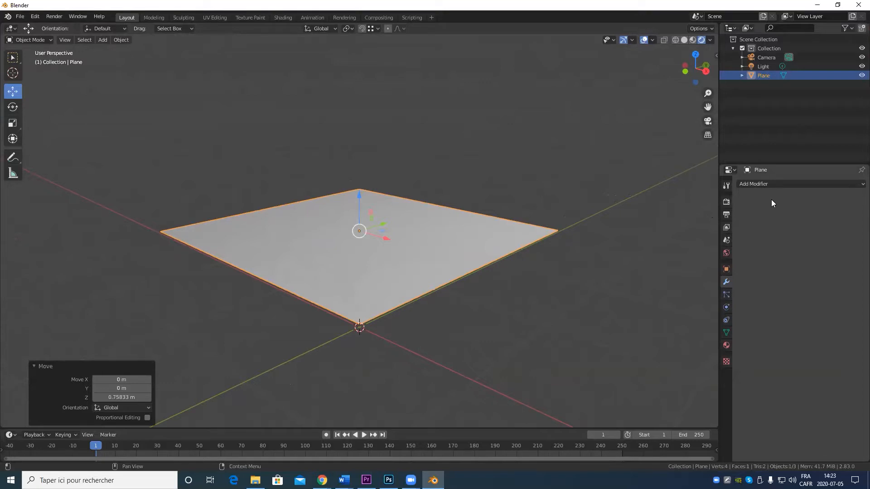
{"action": "middle_click_drag", "start_coordinate": [495, 292], "coordinate": [494, 293]}
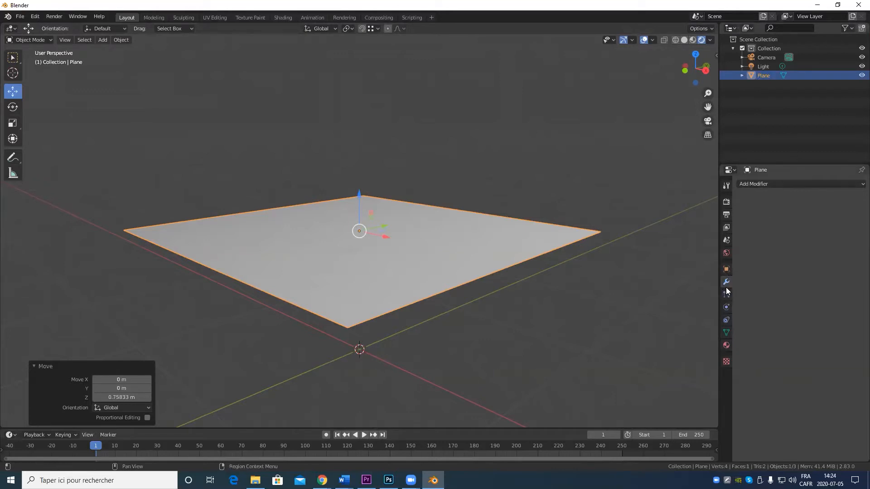
Add a Solidify modifier to the plane
{"action": "left_click", "coordinate": [810, 183]}
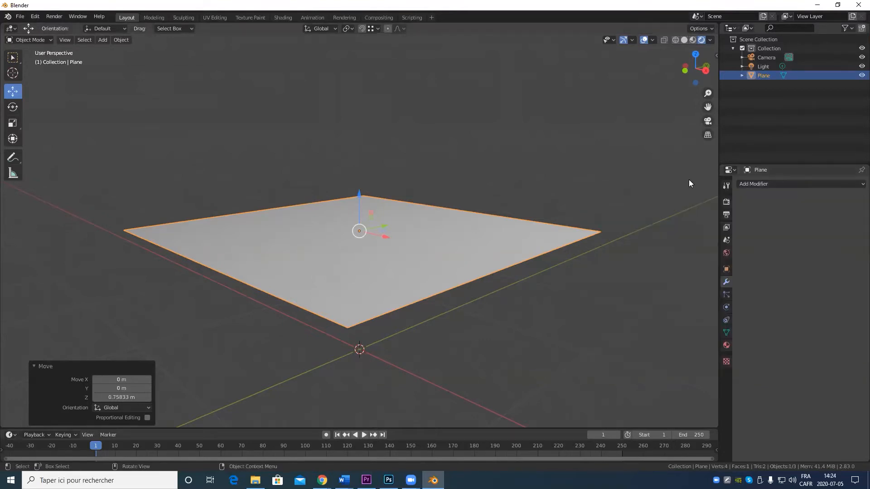
{"action": "left_click", "coordinate": [752, 184]}
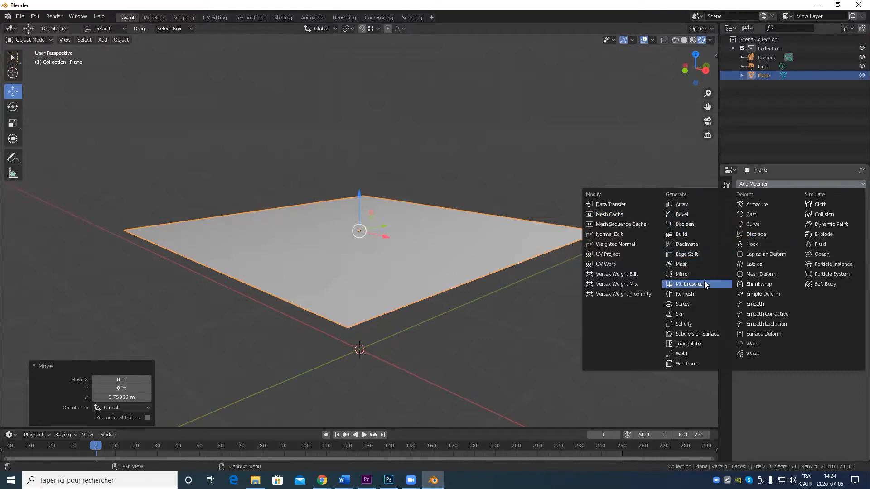
{"action": "left_click", "coordinate": [700, 325]}
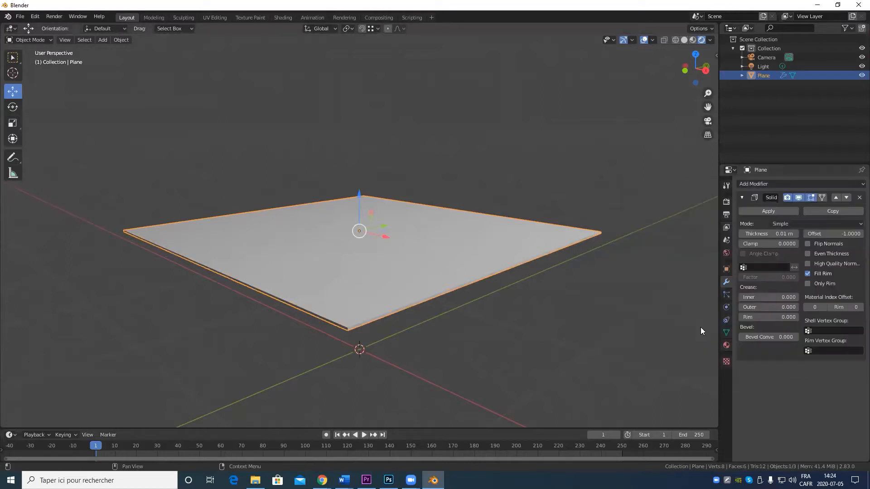
{"action": "middle_click_drag", "start_coordinate": [431, 317], "coordinate": [519, 310]}
{"action": "scroll", "coordinate": [450, 326], "scroll_direction": "up", "scroll_amount": 3}
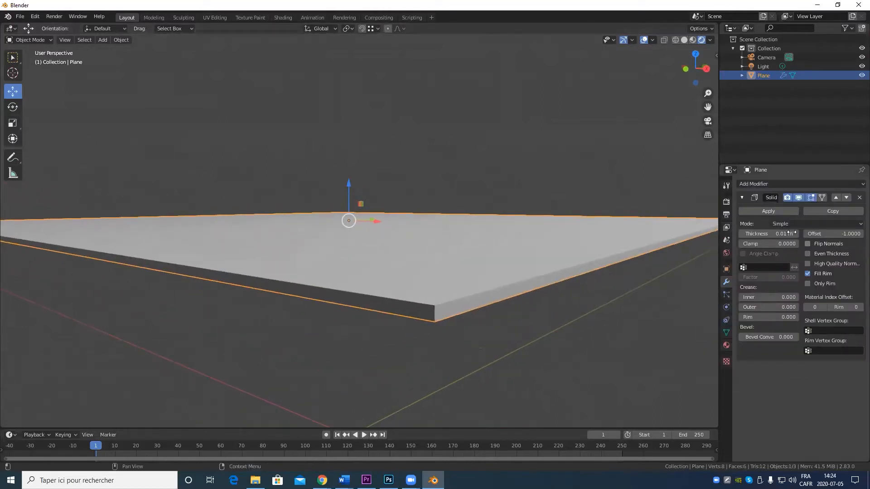
Set the Solidify thickness to 0.24 m, inspect the thickened plane, and remove the modifier
{"action": "left_click_drag", "start_coordinate": [780, 234], "coordinate": [809, 234]}
{"action": "scroll", "coordinate": [458, 293], "scroll_direction": "down", "scroll_amount": 6}
{"action": "middle_click_drag", "start_coordinate": [429, 278], "coordinate": [442, 290]}
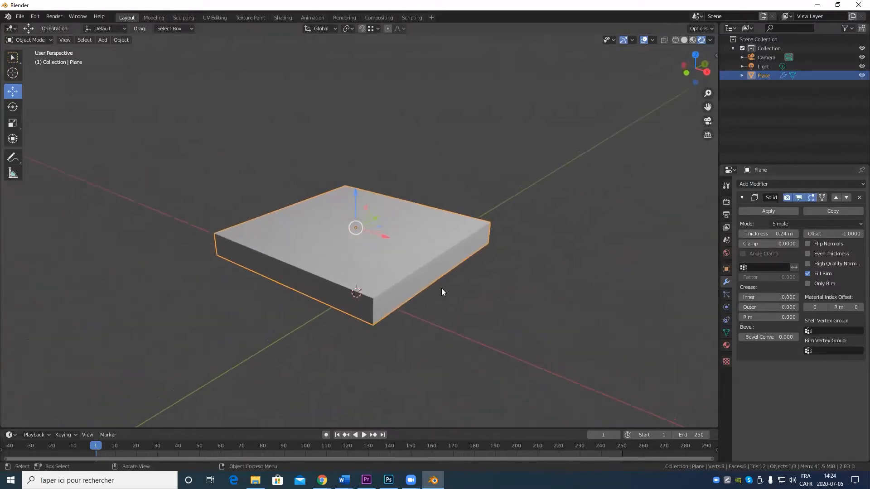
{"action": "scroll", "coordinate": [442, 291], "scroll_direction": "up", "scroll_amount": 5}
{"action": "scroll", "coordinate": [432, 300], "scroll_direction": "down", "scroll_amount": 4}
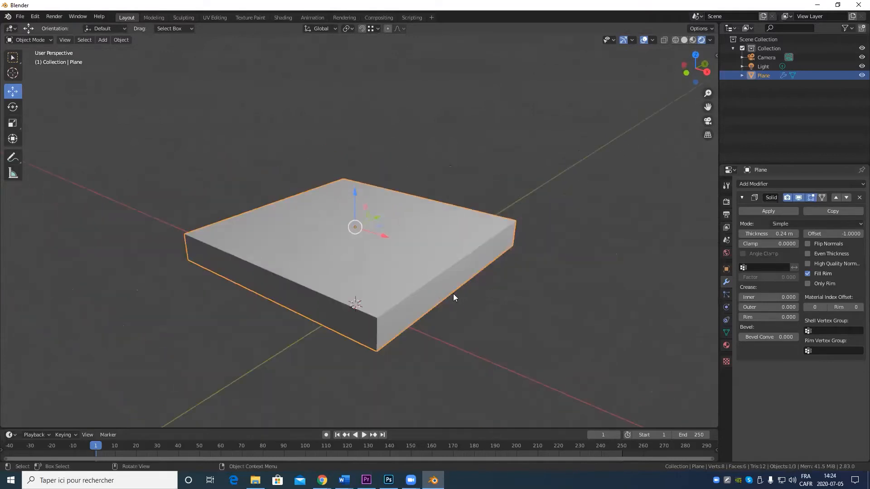
{"action": "scroll", "coordinate": [454, 294], "scroll_direction": "up", "scroll_amount": 2}
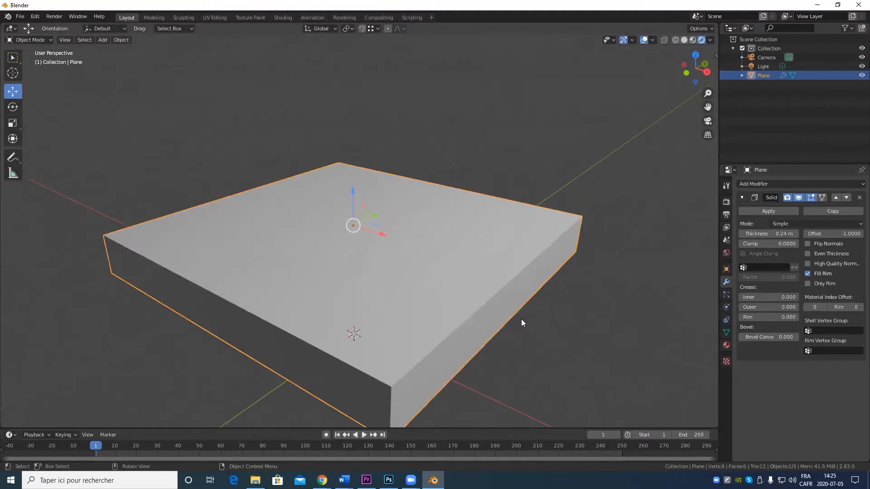
{"action": "left_click", "coordinate": [857, 198]}
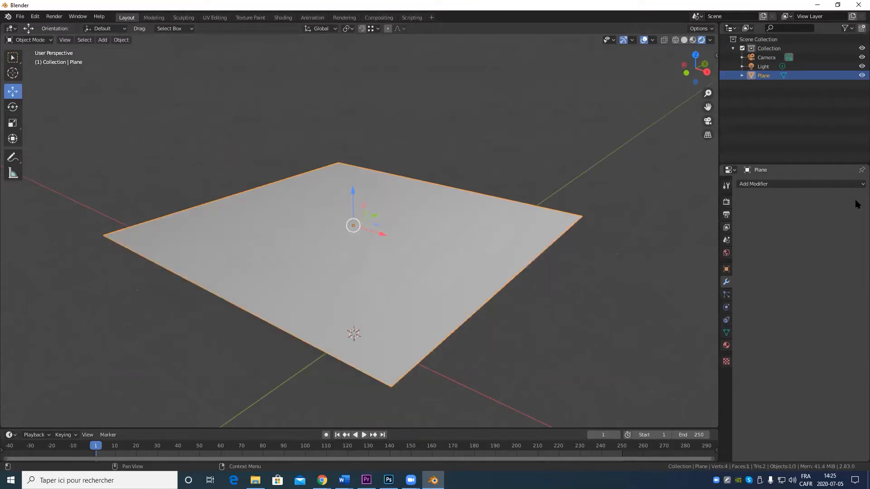
Try adding a Subdivision Surface modifier to the plane and undo it
{"action": "left_click", "coordinate": [745, 183]}
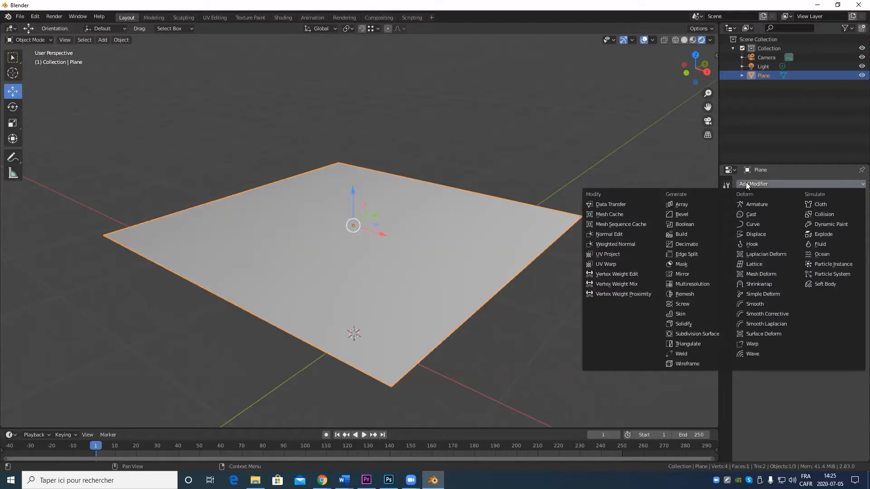
{"action": "left_click", "coordinate": [707, 337]}
{"action": "key", "text": "ctrl+z"}
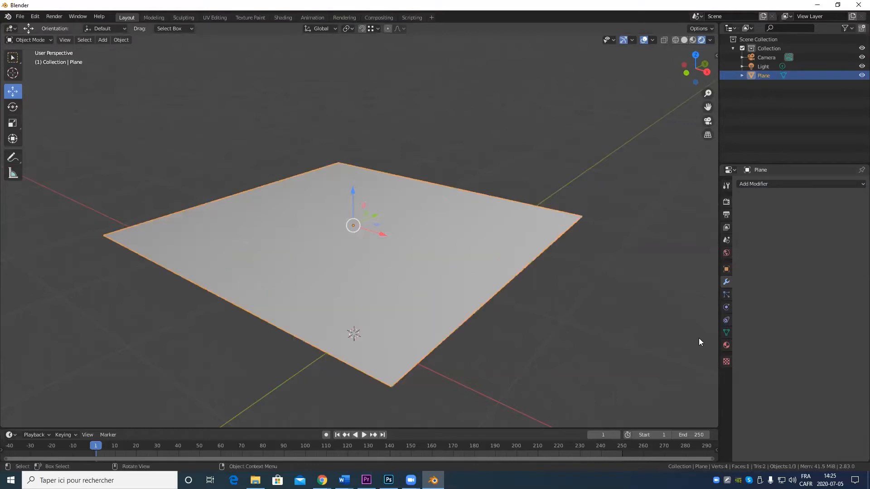
Apply a level 2 subdivision set to the plane and lower the modifier's viewport subdivisions to 1
{"action": "key", "text": "ctrl+2"}
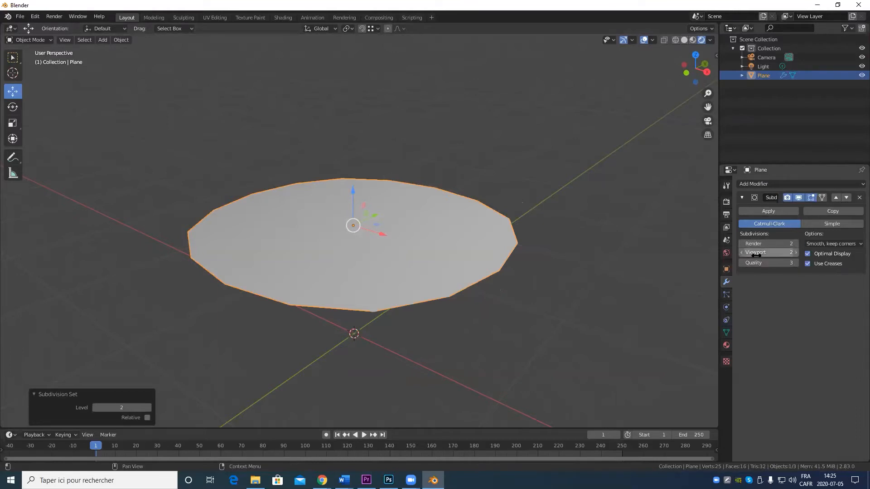
{"action": "left_click", "coordinate": [741, 252]}
{"action": "left_click", "coordinate": [741, 253]}
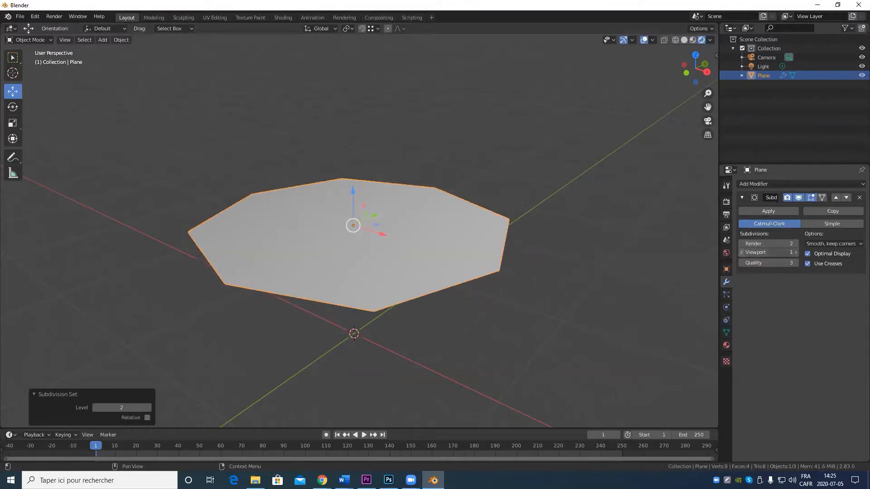
Raise the Subdivision modifier's viewport level to 6
{"action": "left_click", "coordinate": [796, 252]}
{"action": "left_click", "coordinate": [796, 253]}
{"action": "left_click", "coordinate": [796, 253]}
{"action": "left_click", "coordinate": [796, 253]}
{"action": "left_click", "coordinate": [796, 253]}
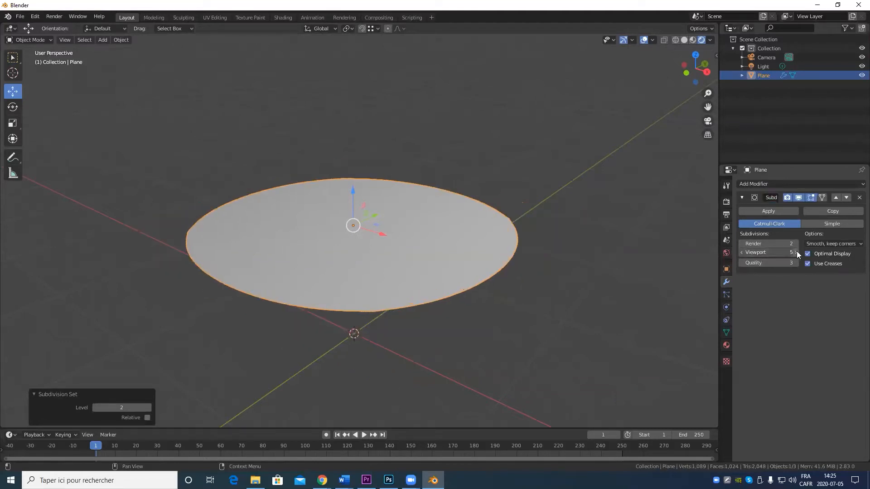
{"action": "left_click", "coordinate": [797, 253]}
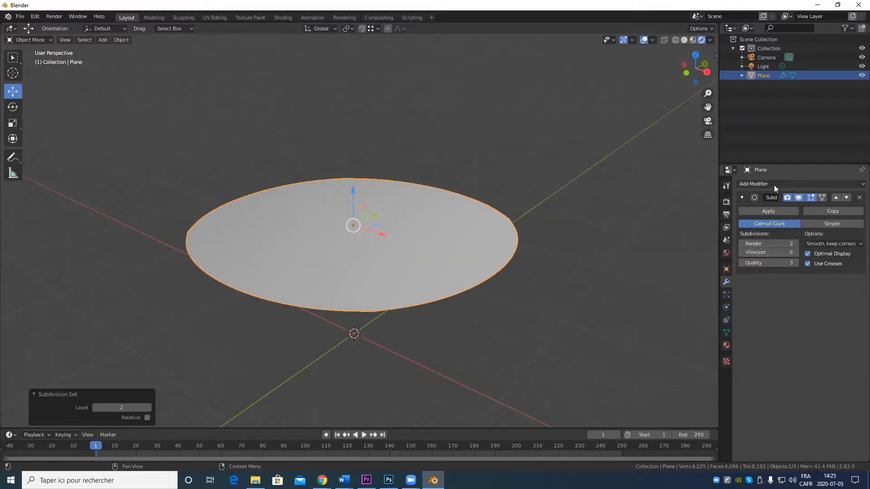
Set the Subdivision modifier's viewport level to 3 and its render level to 0
{"action": "left_click", "coordinate": [743, 253]}
{"action": "left_click", "coordinate": [742, 252]}
{"action": "left_click", "coordinate": [742, 252]}
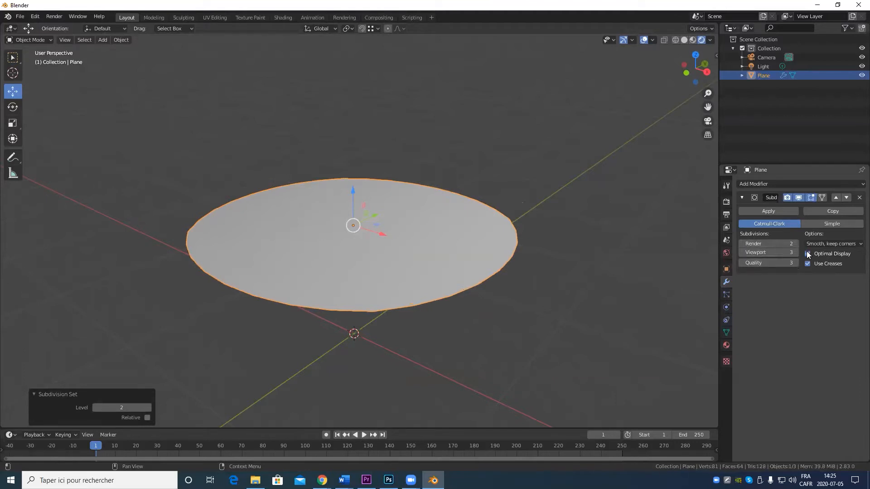
{"action": "left_click", "coordinate": [741, 243]}
{"action": "left_click", "coordinate": [741, 244]}
Render an image of the plane from the camera view, check it, and close the render result
{"action": "scroll", "coordinate": [387, 278], "scroll_direction": "up", "scroll_amount": 1}
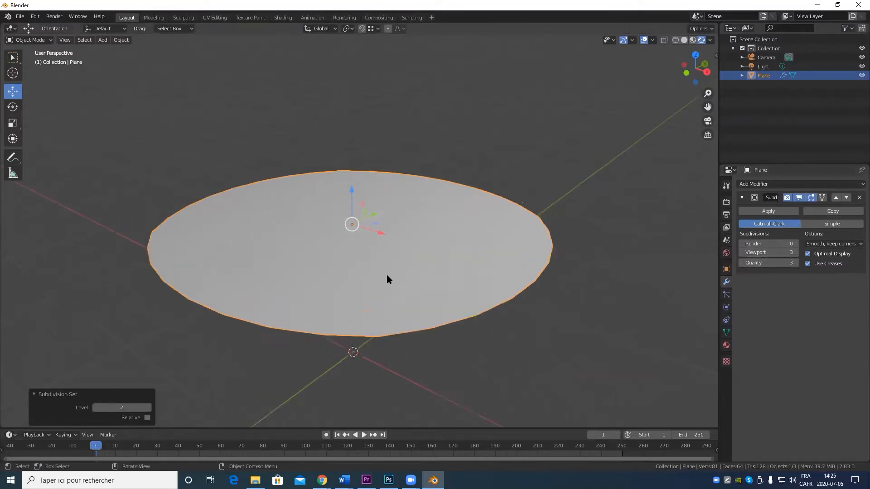
{"action": "scroll", "coordinate": [412, 253], "scroll_direction": "down", "scroll_amount": 2}
{"action": "middle_click_drag", "start_coordinate": [412, 253], "coordinate": [416, 303]}
{"action": "scroll", "coordinate": [239, 321], "scroll_direction": "up", "scroll_amount": 3}
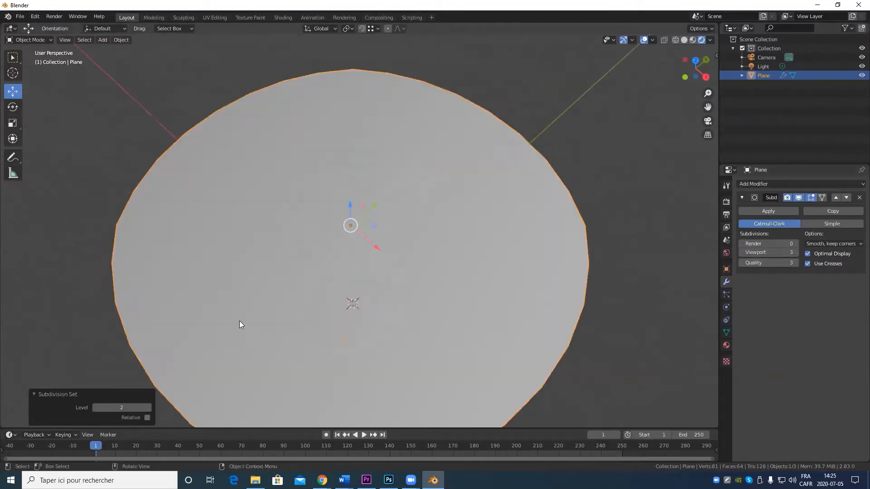
{"action": "middle_click_drag", "start_coordinate": [239, 324], "coordinate": [405, 196]}
{"action": "key", "text": "KP_0"}
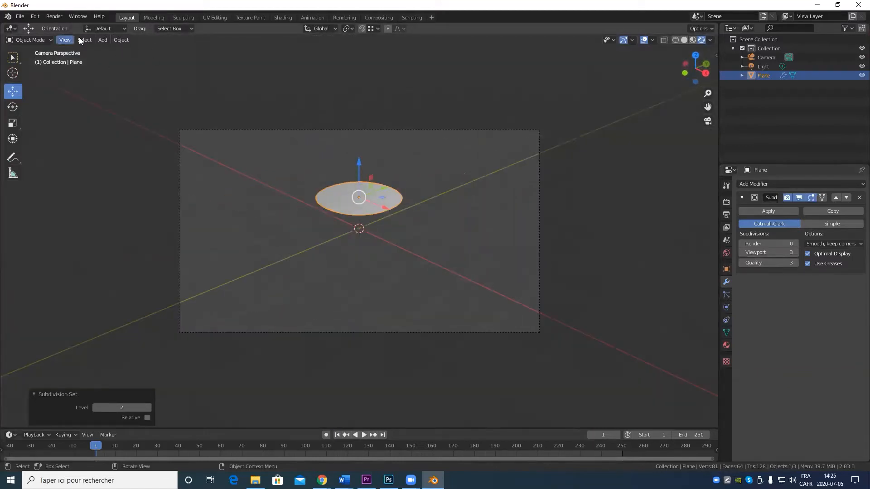
{"action": "left_click", "coordinate": [59, 18]}
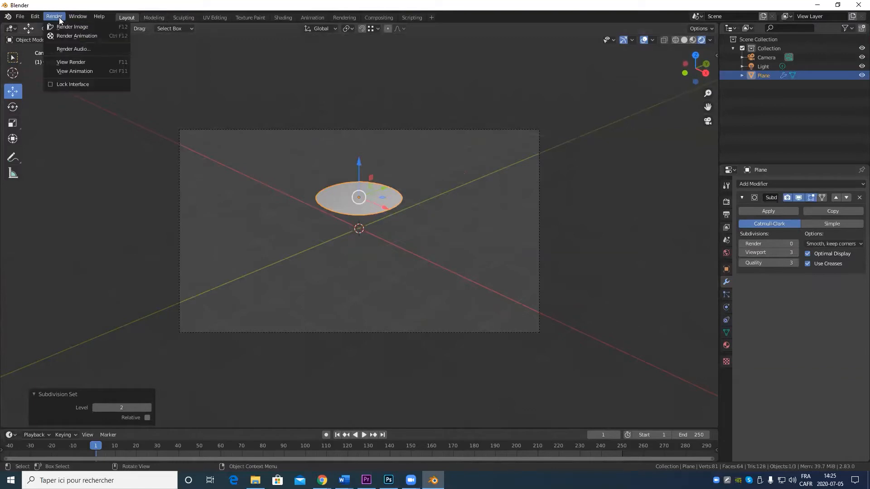
{"action": "left_click", "coordinate": [60, 27]}
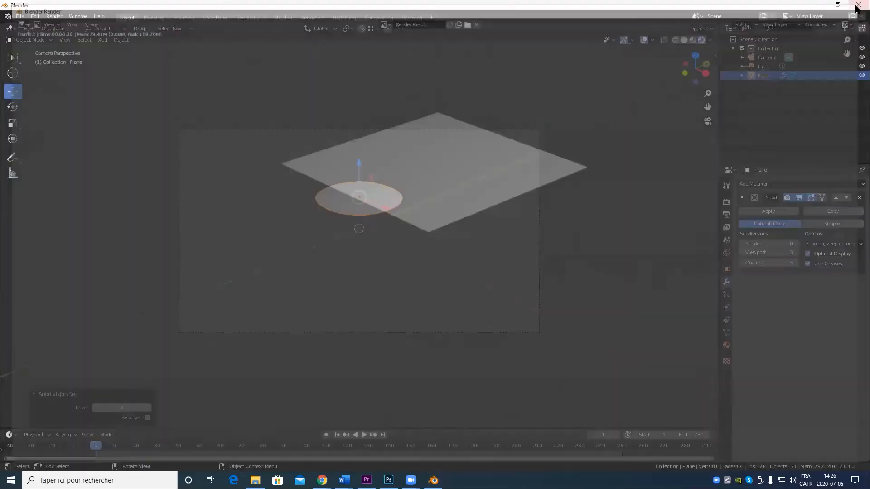
{"action": "left_click", "coordinate": [855, 7]}
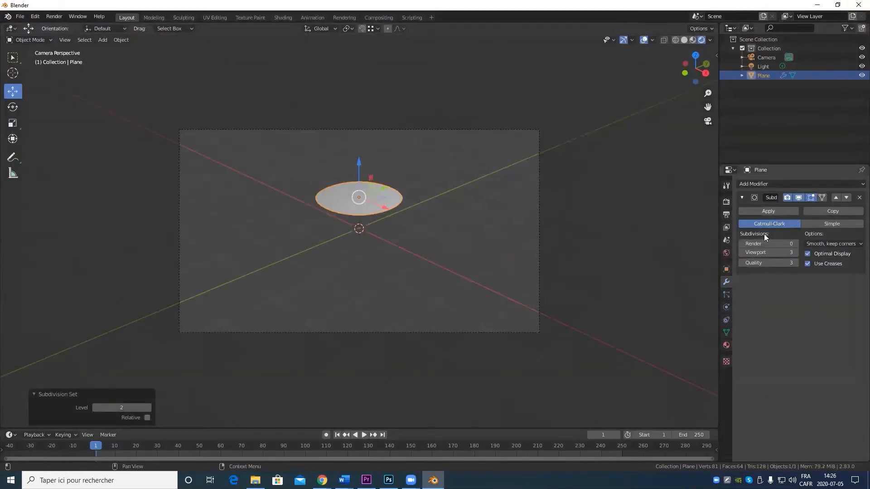
Set the Subdivision modifier's render level to 3 and its viewport level to 2
{"action": "left_click", "coordinate": [796, 243]}
{"action": "left_click", "coordinate": [797, 244]}
{"action": "left_click", "coordinate": [741, 252]}
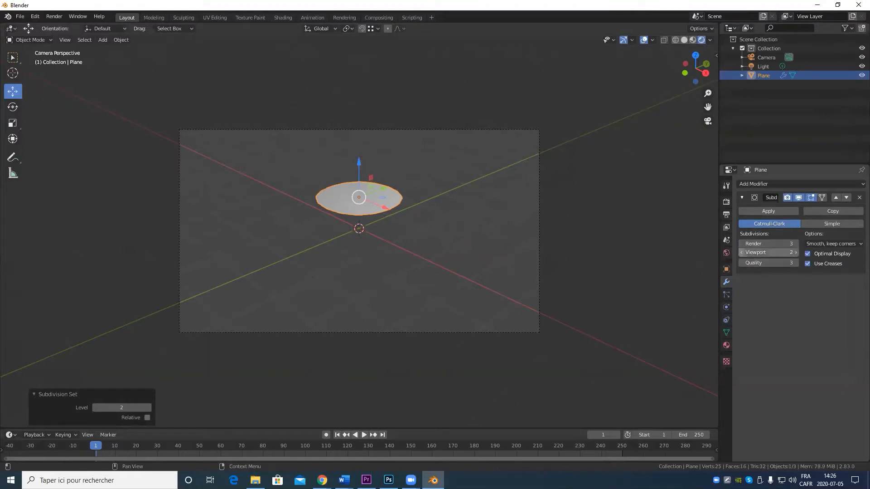
Set the Subdivision modifier's viewport level to 1 and its render level to 5
{"action": "left_click", "coordinate": [741, 252]}
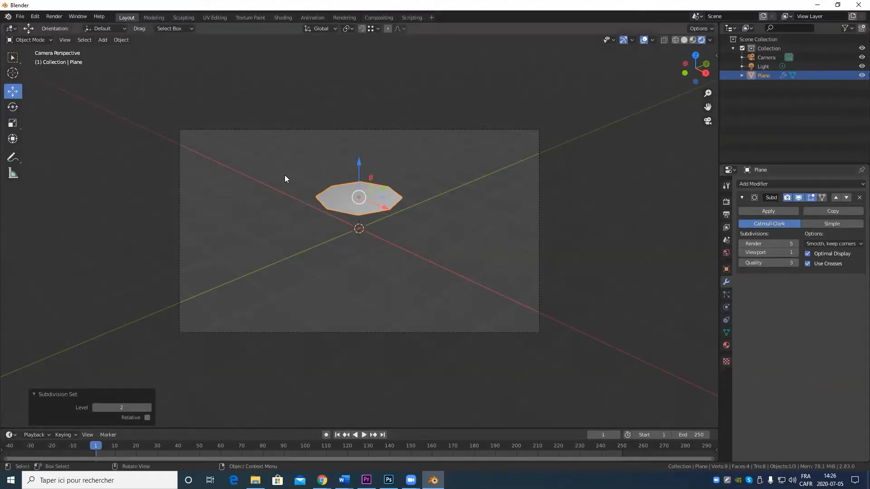
{"action": "scroll", "coordinate": [410, 273], "scroll_direction": "up", "scroll_amount": 5}
{"action": "scroll", "coordinate": [409, 253], "scroll_direction": "down", "scroll_amount": 4}
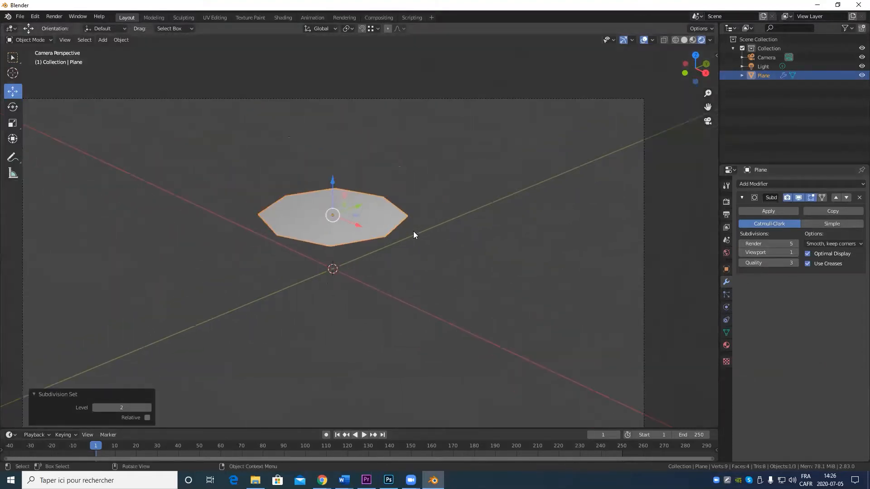
{"action": "middle_click_drag", "start_coordinate": [458, 237], "coordinate": [486, 222]}
{"action": "scroll", "coordinate": [443, 240], "scroll_direction": "up", "scroll_amount": 6}
{"action": "scroll", "coordinate": [432, 309], "scroll_direction": "up", "scroll_amount": 3}
{"action": "scroll", "coordinate": [430, 313], "scroll_direction": "down", "scroll_amount": 4}
{"action": "scroll", "coordinate": [449, 284], "scroll_direction": "up", "scroll_amount": 1}
{"action": "scroll", "coordinate": [449, 285], "scroll_direction": "up", "scroll_amount": 2}
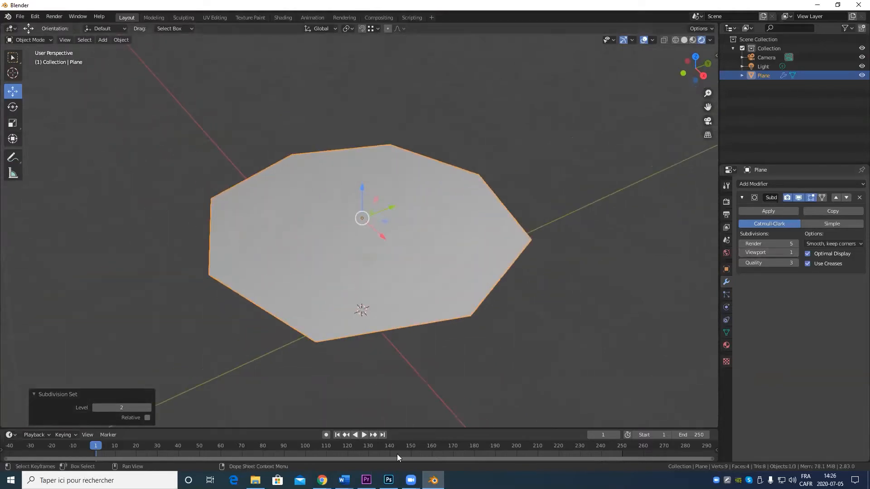
Toggle the Subdivision modifier's viewport display off and on to compare the plane with and without it
{"action": "left_click", "coordinate": [798, 199]}
{"action": "left_click", "coordinate": [799, 199]}
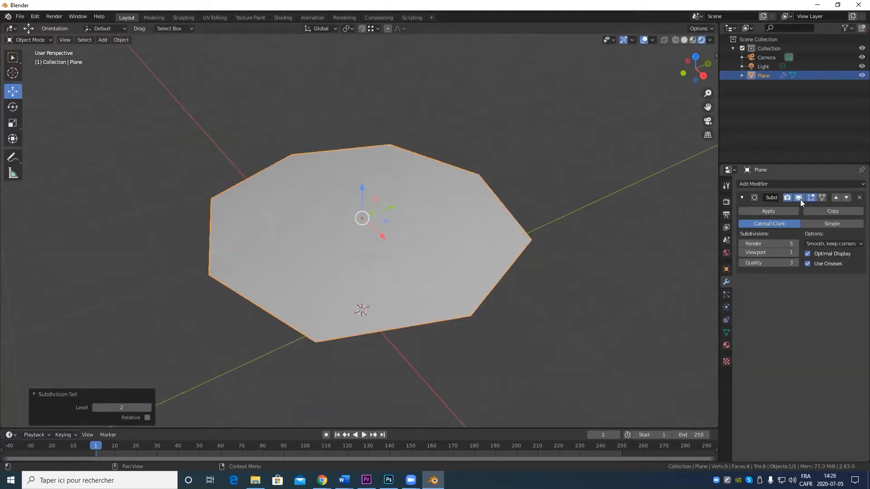
{"action": "left_click", "coordinate": [799, 200]}
{"action": "left_click", "coordinate": [800, 200]}
{"action": "left_click", "coordinate": [801, 199]}
{"action": "left_click", "coordinate": [800, 199]}
Enter Edit Mode on the plane and turn on the Subdivision modifier's On Cage display
{"action": "key", "text": "Tab"}
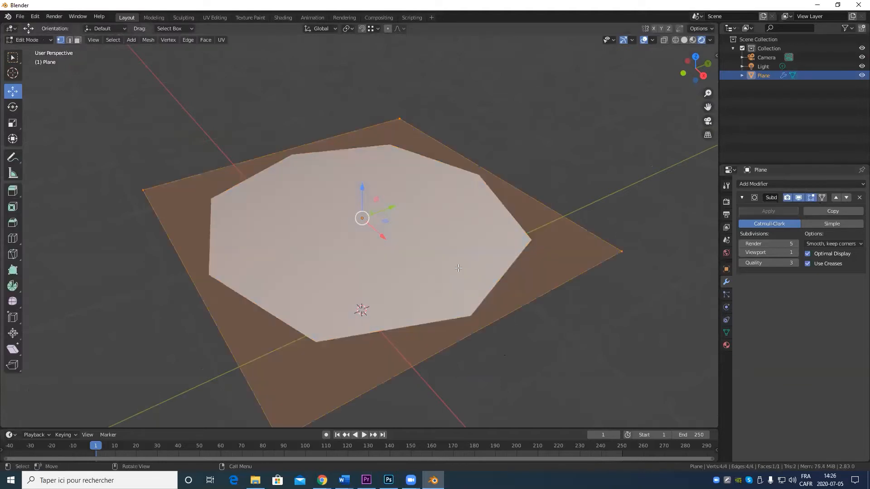
{"action": "scroll", "coordinate": [590, 281], "scroll_direction": "up", "scroll_amount": 3}
{"action": "scroll", "coordinate": [589, 281], "scroll_direction": "down", "scroll_amount": 4}
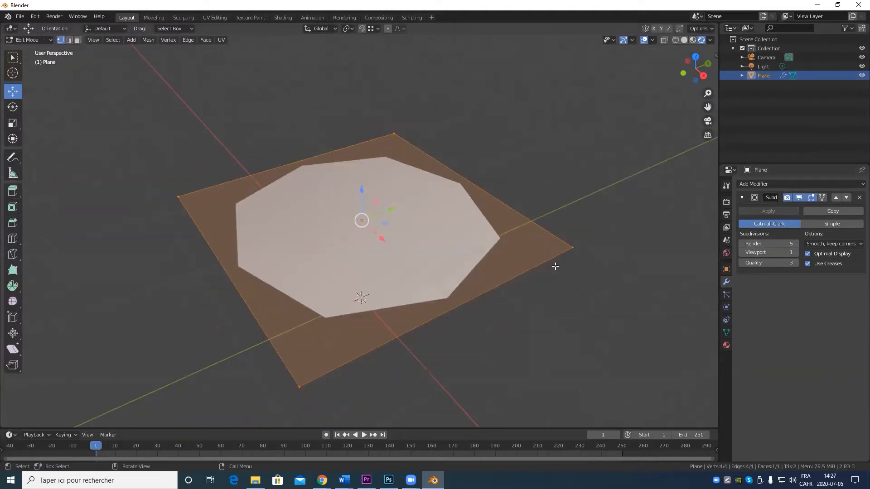
{"action": "left_click", "coordinate": [822, 198]}
{"action": "mouse_move", "coordinate": [526, 262]}
{"action": "middle_mouse_down"}
{"action": "mouse_move", "coordinate": [586, 233]}
{"action": "mouse_move", "coordinate": [584, 207]}
{"action": "mouse_move", "coordinate": [541, 188]}
{"action": "mouse_move", "coordinate": [521, 266]}
{"action": "middle_mouse_up"}
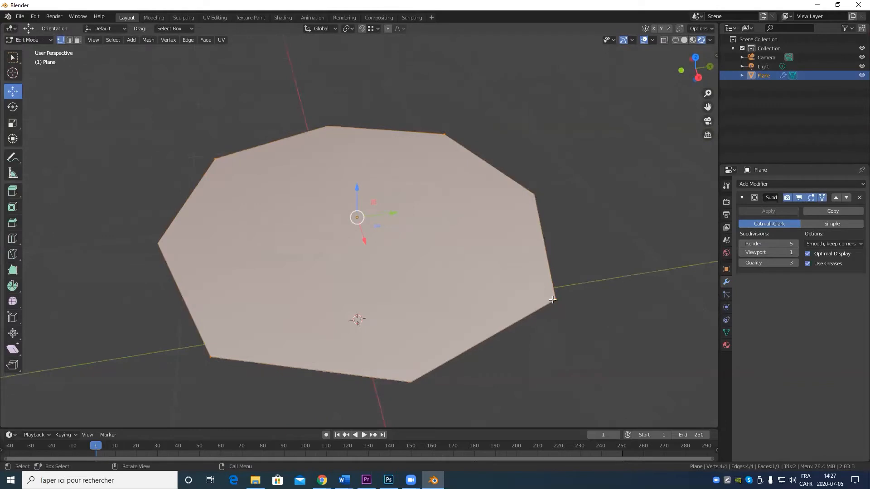
{"action": "scroll", "coordinate": [539, 299], "scroll_direction": "down", "scroll_amount": 4}
{"action": "scroll", "coordinate": [516, 298], "scroll_direction": "up", "scroll_amount": 3}
{"action": "middle_click_drag", "start_coordinate": [516, 299], "coordinate": [561, 278]}
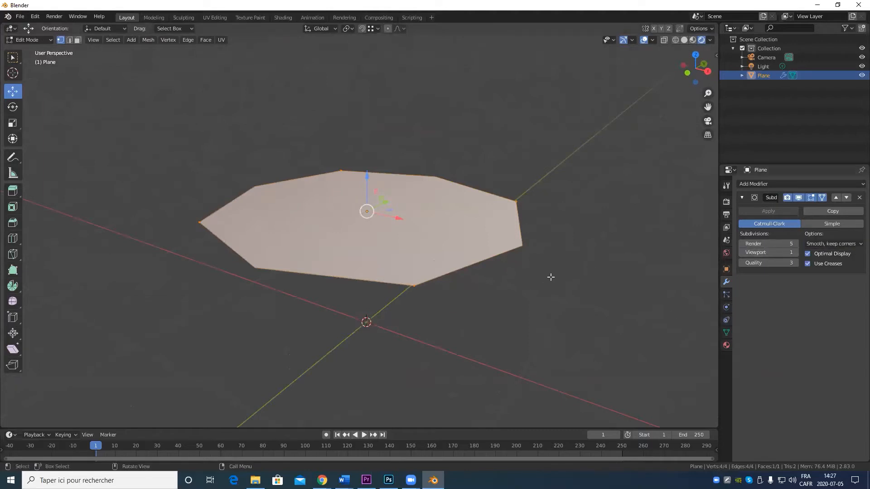
{"action": "middle_click_drag", "start_coordinate": [495, 265], "coordinate": [489, 304], "text": "shift"}
{"action": "scroll", "coordinate": [528, 275], "scroll_direction": "up", "scroll_amount": 4}
{"action": "scroll", "coordinate": [528, 277], "scroll_direction": "down", "scroll_amount": 5}
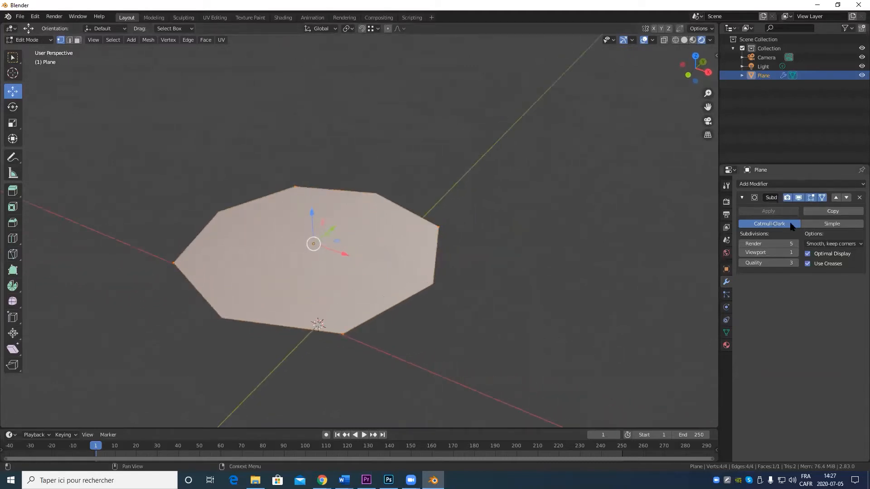
Toggle the Subdivision modifier's Edit Mode display off and on while On Cage is enabled
{"action": "left_click", "coordinate": [811, 198]}
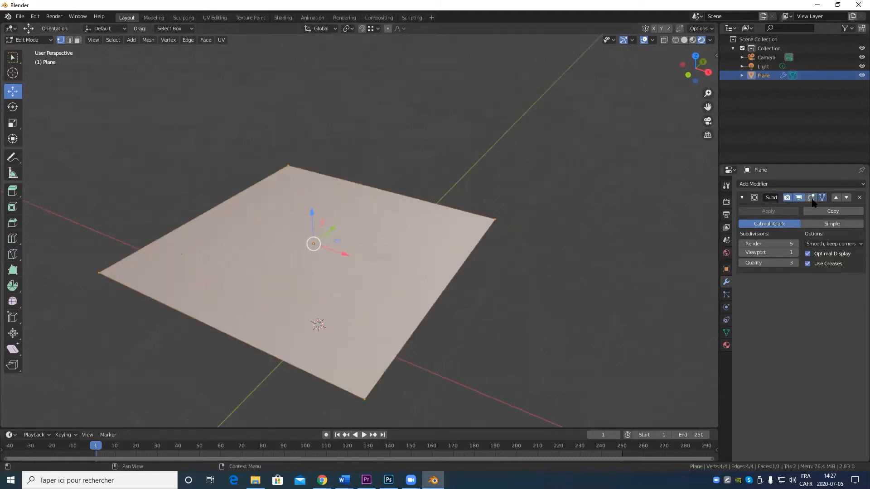
{"action": "left_click", "coordinate": [812, 199]}
{"action": "left_click", "coordinate": [812, 199]}
{"action": "left_click", "coordinate": [814, 198]}
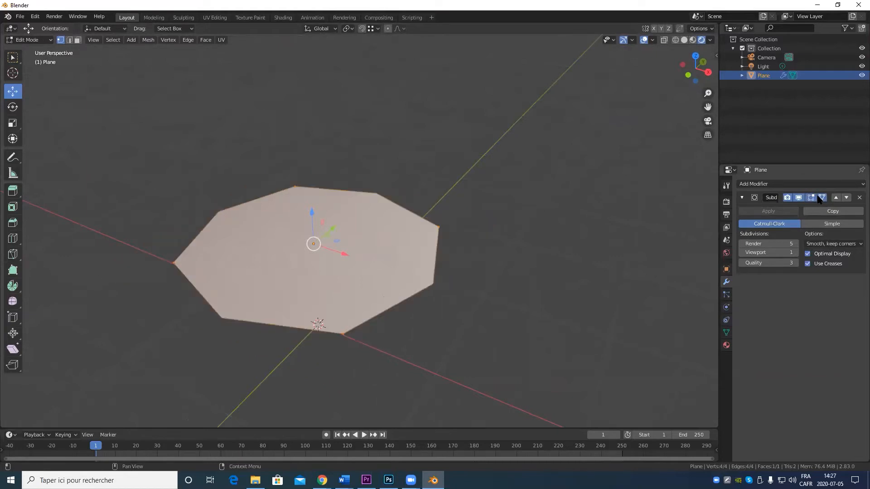
Turn off the modifier's On Cage display and repeatedly toggle its Edit Mode display to compare the cage with the subdivided shape
{"action": "left_click", "coordinate": [822, 198]}
{"action": "left_click", "coordinate": [811, 198]}
{"action": "left_click", "coordinate": [811, 198]}
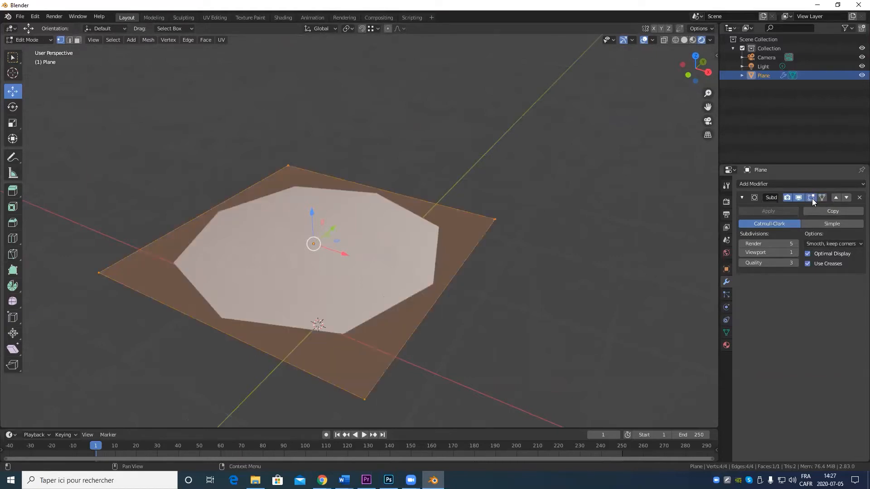
{"action": "left_click", "coordinate": [812, 199]}
{"action": "left_click", "coordinate": [812, 198]}
{"action": "left_click", "coordinate": [812, 198]}
{"action": "left_click", "coordinate": [812, 198]}
{"action": "left_click", "coordinate": [812, 198]}
{"action": "left_click", "coordinate": [811, 199]}
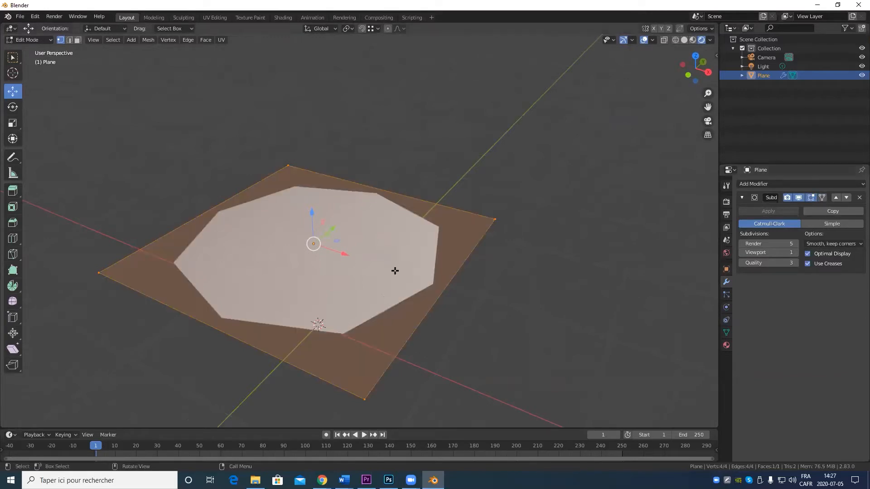
{"action": "left_click", "coordinate": [812, 198]}
{"action": "left_click", "coordinate": [812, 199]}
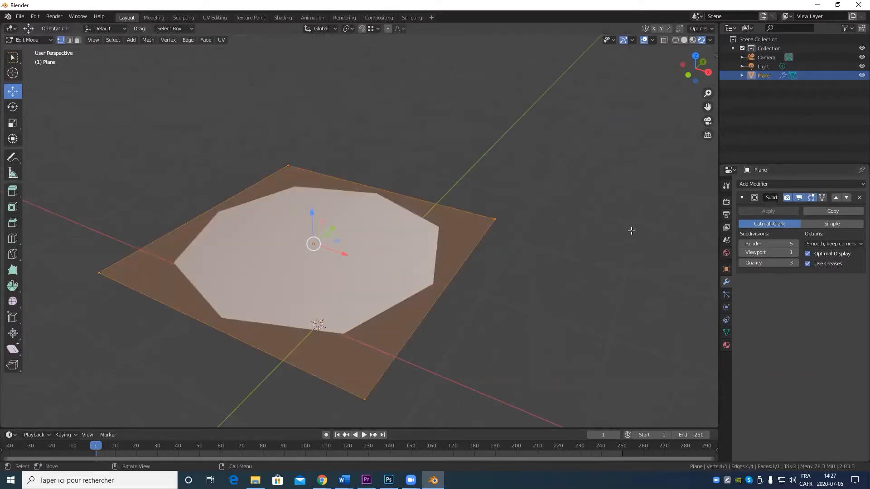
Disable the Subdivision modifier's Edit Mode display and compare the plane in Object Mode and Edit Mode
{"action": "left_click", "coordinate": [812, 199]}
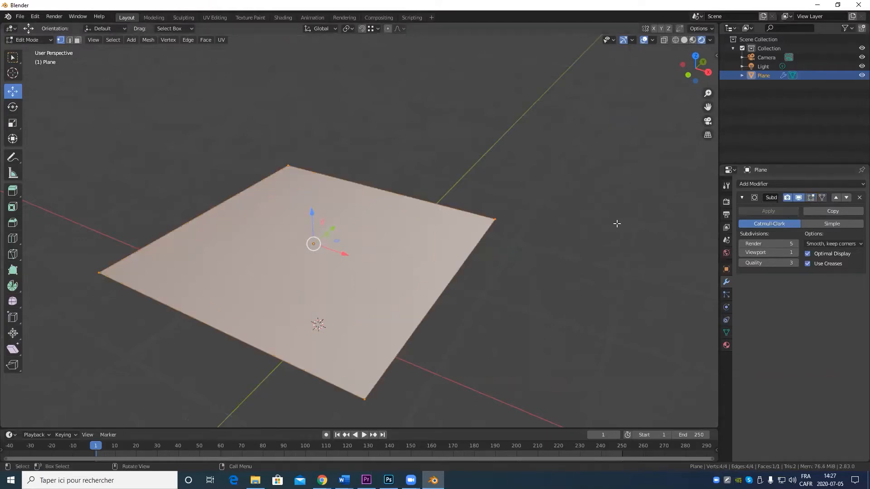
{"action": "key", "text": "Tab"}
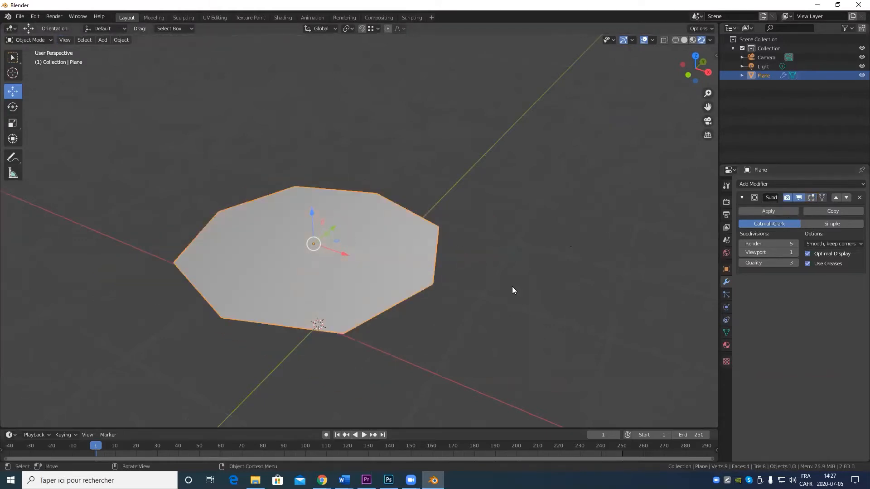
{"action": "key", "text": "Tab"}
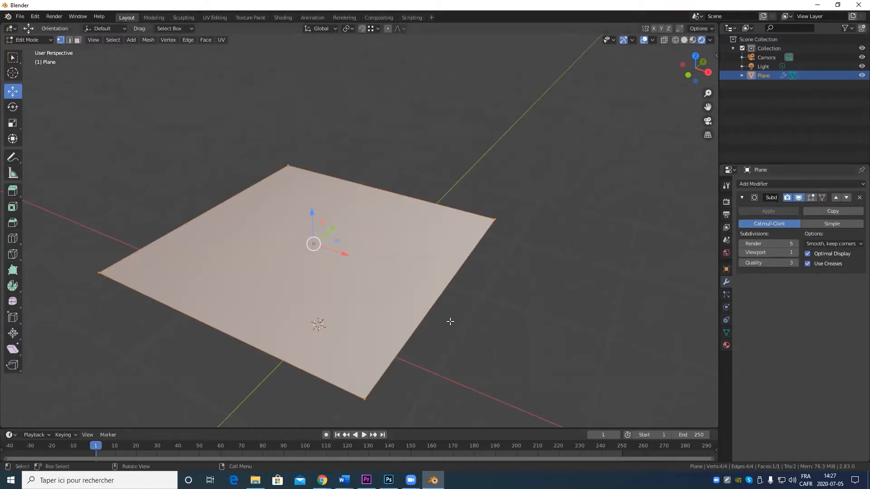
{"action": "scroll", "coordinate": [488, 272], "scroll_direction": "up", "scroll_amount": 3}
{"action": "scroll", "coordinate": [521, 249], "scroll_direction": "down", "scroll_amount": 4}
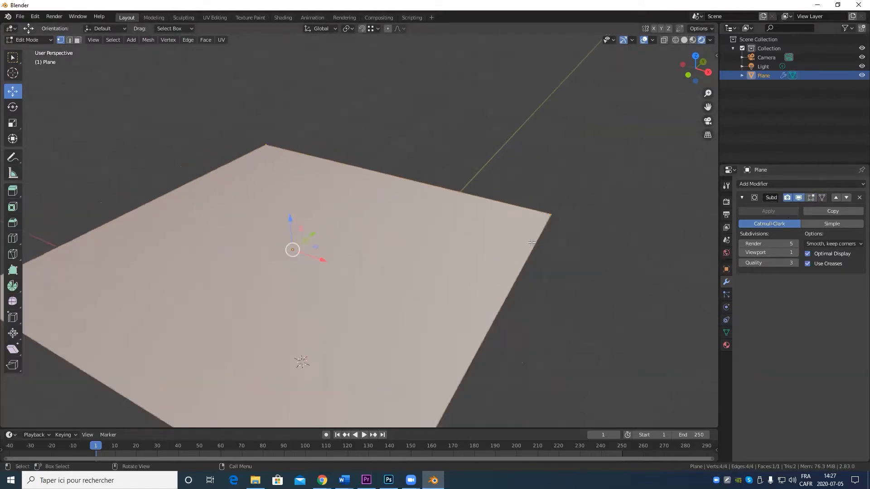
{"action": "middle_click_drag", "start_coordinate": [475, 229], "coordinate": [602, 330]}
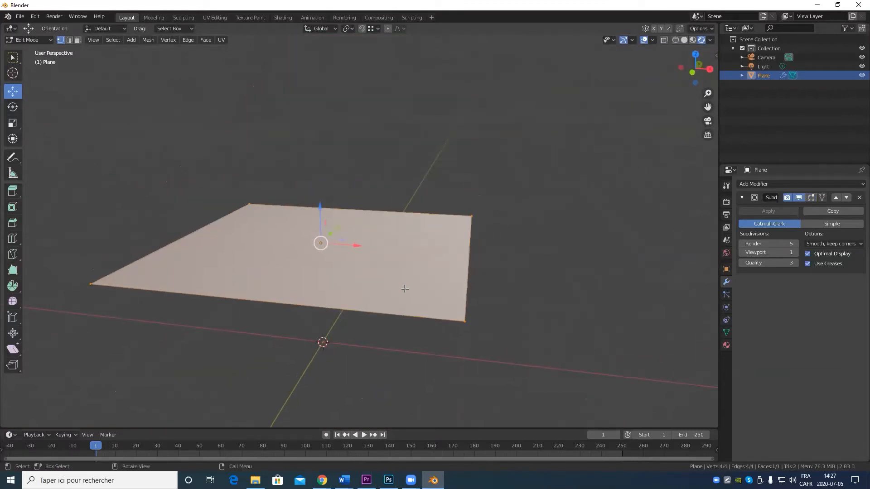
{"action": "key", "text": "Tab"}
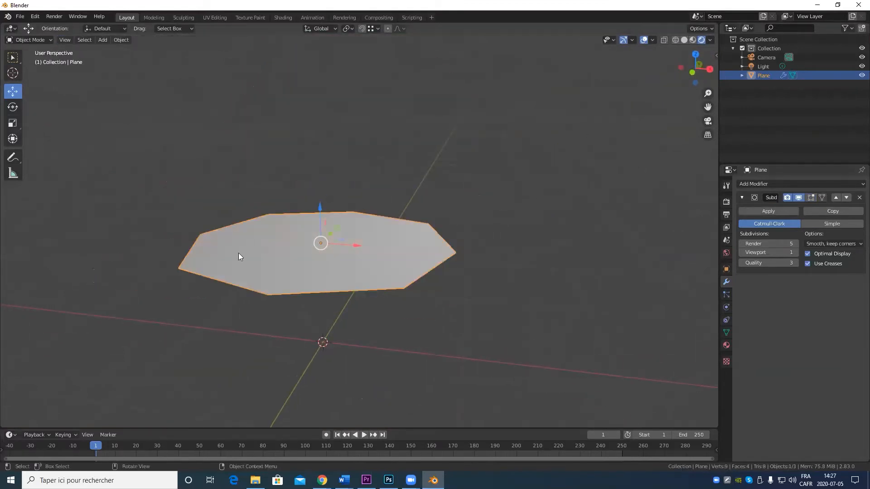
Re-enable the modifier's Edit Mode display and inspect the subdivided shape inside its cage in Edit Mode
{"action": "left_click", "coordinate": [810, 198]}
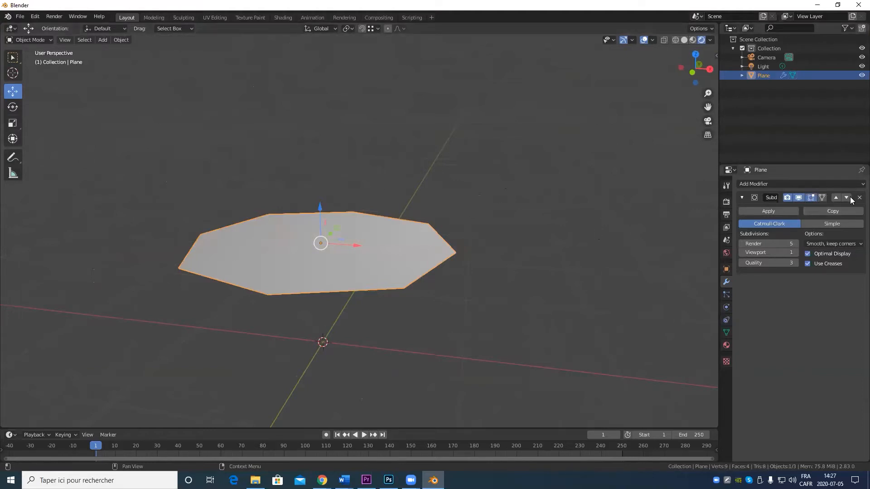
{"action": "key", "text": "Tab"}
{"action": "scroll", "coordinate": [502, 290], "scroll_direction": "up", "scroll_amount": 3}
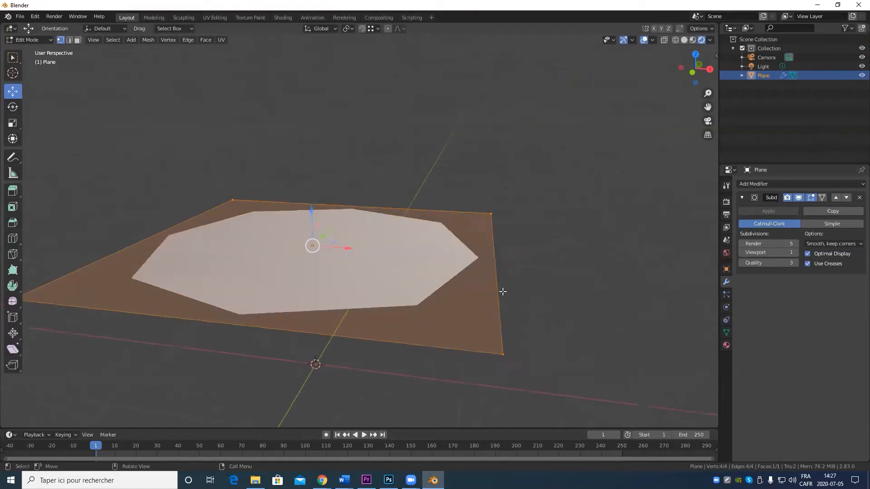
{"action": "scroll", "coordinate": [523, 284], "scroll_direction": "down", "scroll_amount": 3}
{"action": "middle_click_drag", "start_coordinate": [523, 284], "coordinate": [252, 329]}
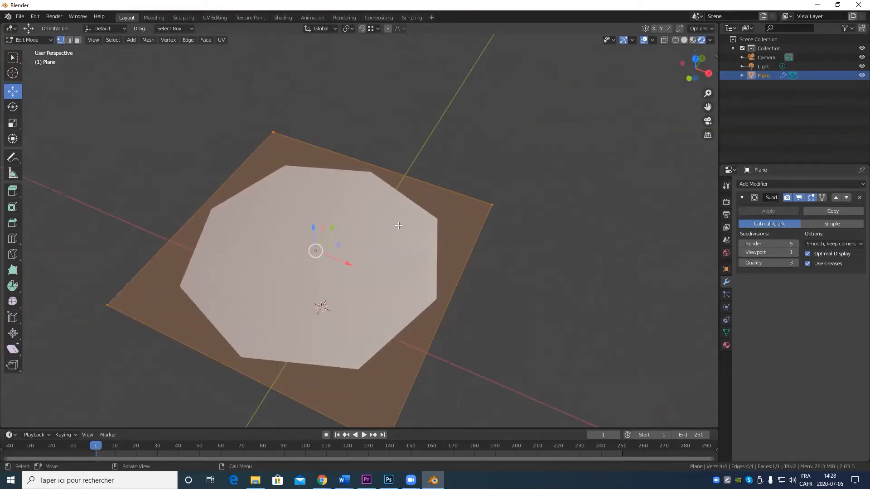
{"action": "middle_click_drag", "start_coordinate": [510, 190], "coordinate": [490, 272]}
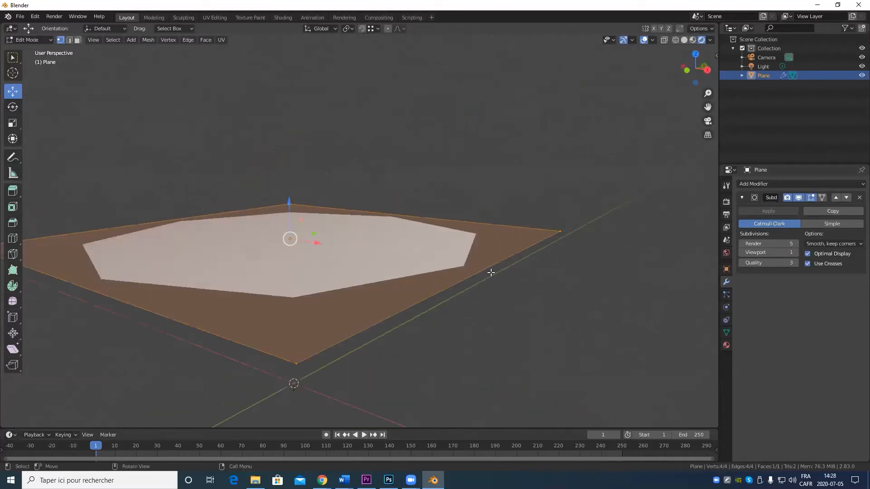
{"action": "scroll", "coordinate": [494, 272], "scroll_direction": "up", "scroll_amount": 3}
{"action": "scroll", "coordinate": [509, 266], "scroll_direction": "down", "scroll_amount": 4}
Select the plane's front corner vertex, turn the modifier's On Cage display back on, and return to Object Mode
{"action": "left_click", "coordinate": [314, 325]}
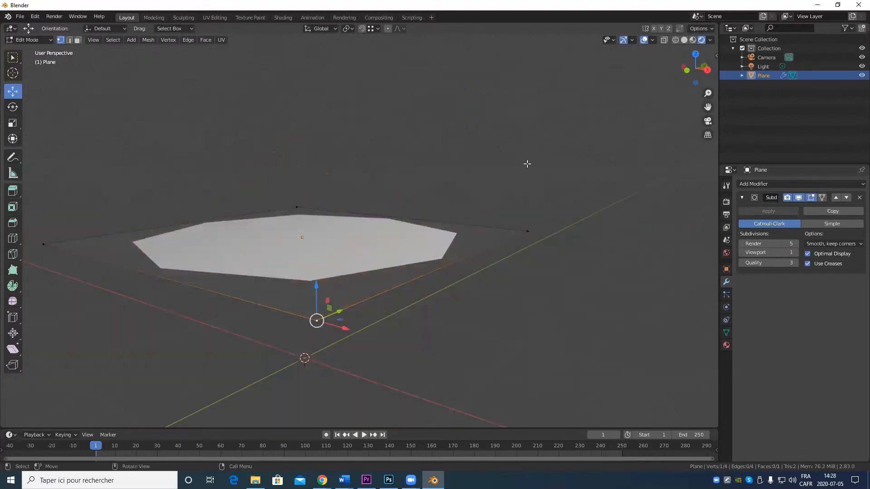
{"action": "middle_click_drag", "start_coordinate": [451, 221], "coordinate": [323, 207]}
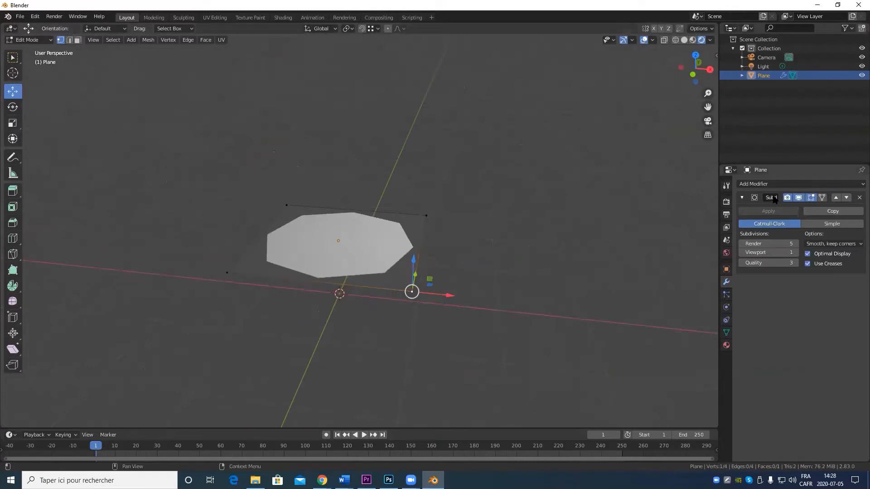
{"action": "left_click", "coordinate": [811, 198]}
{"action": "left_click", "coordinate": [810, 198]}
{"action": "left_click", "coordinate": [822, 198]}
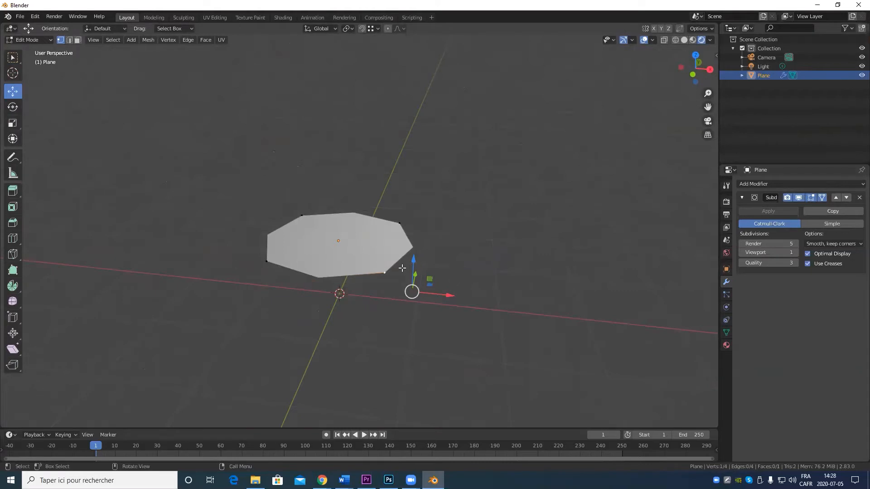
{"action": "middle_click_drag", "start_coordinate": [401, 268], "coordinate": [429, 272]}
{"action": "key", "text": "Tab"}
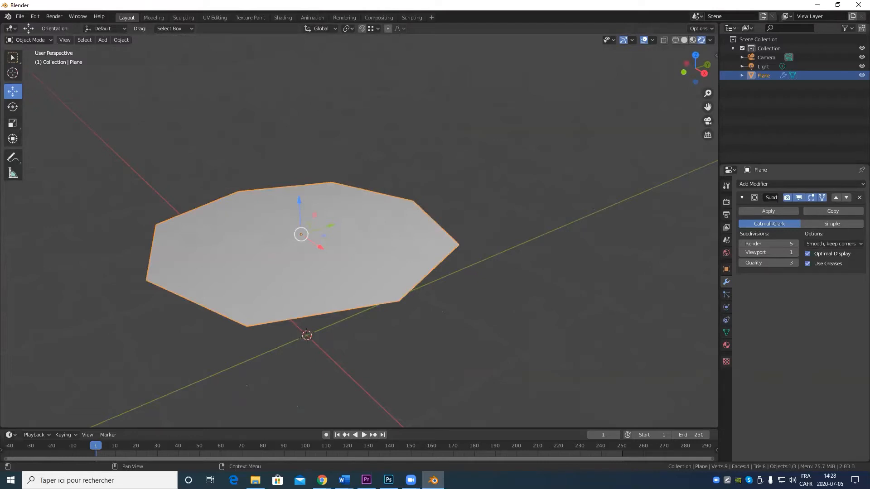
Remove the Subdivision modifier from the plane and add a Mirror modifier instead
{"action": "left_click", "coordinate": [858, 197]}
{"action": "left_click", "coordinate": [825, 184]}
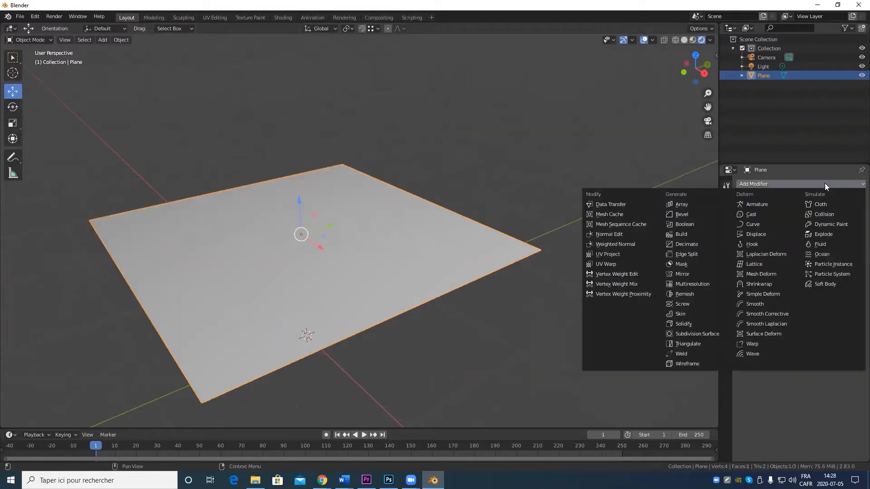
{"action": "left_click", "coordinate": [700, 276]}
In Edit Mode, select all of the plane's geometry and move it about 1.23 m along the X axis
{"action": "middle_click_drag", "start_coordinate": [634, 339], "coordinate": [372, 334]}
{"action": "key", "text": "Tab"}
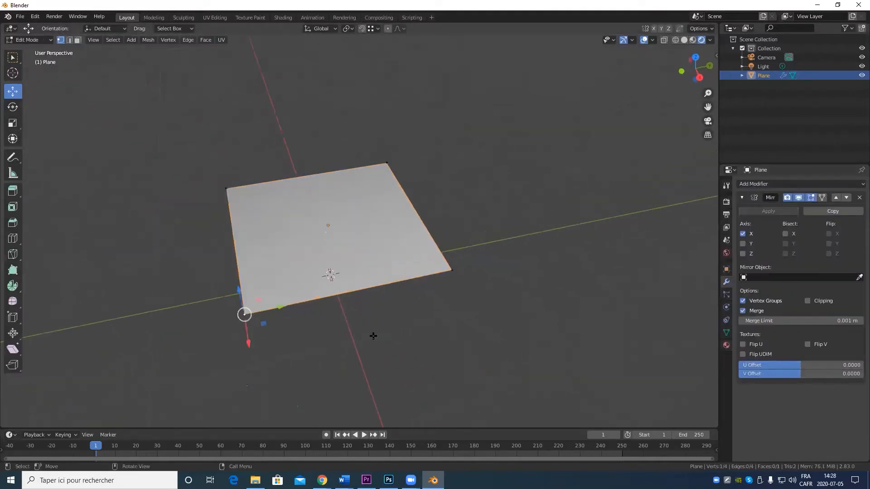
{"action": "key", "text": "a"}
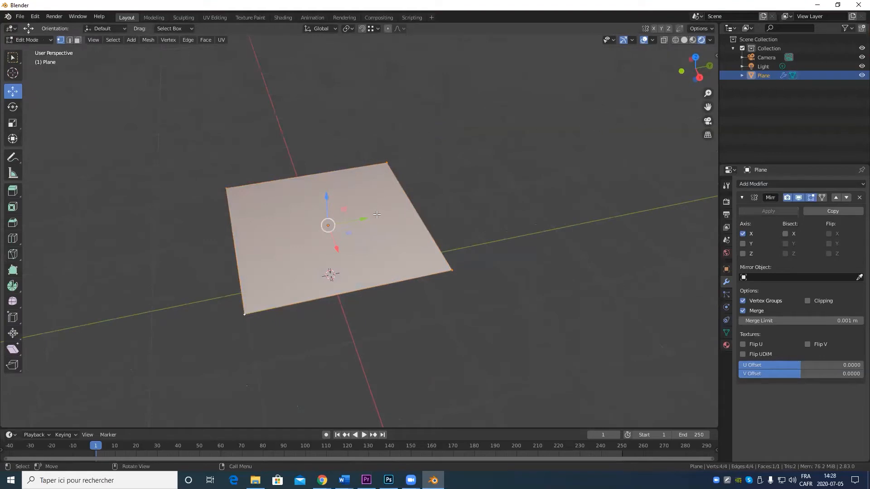
{"action": "middle_click_drag", "start_coordinate": [406, 270], "coordinate": [379, 236]}
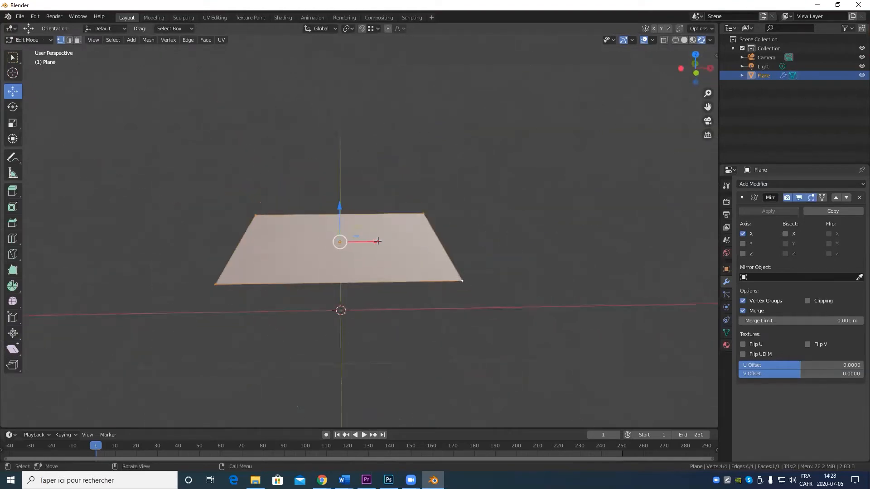
{"action": "left_click_drag", "start_coordinate": [378, 241], "coordinate": [502, 245]}
{"action": "scroll", "coordinate": [521, 281], "scroll_direction": "down", "scroll_amount": 4}
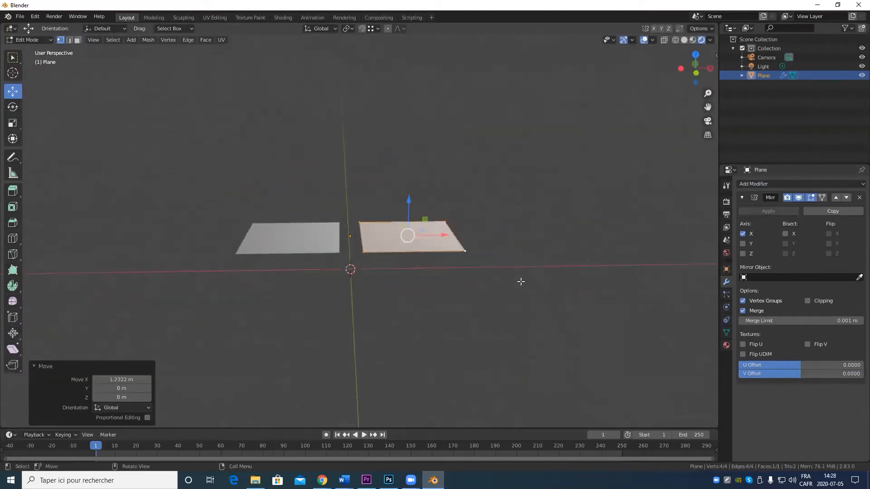
Move the selected plane geometry about 1.15 m along the Y axis
{"action": "middle_click_drag", "start_coordinate": [521, 282], "coordinate": [415, 304]}
{"action": "left_click_drag", "start_coordinate": [381, 272], "coordinate": [436, 279]}
{"action": "middle_click_drag", "start_coordinate": [436, 278], "coordinate": [481, 317]}
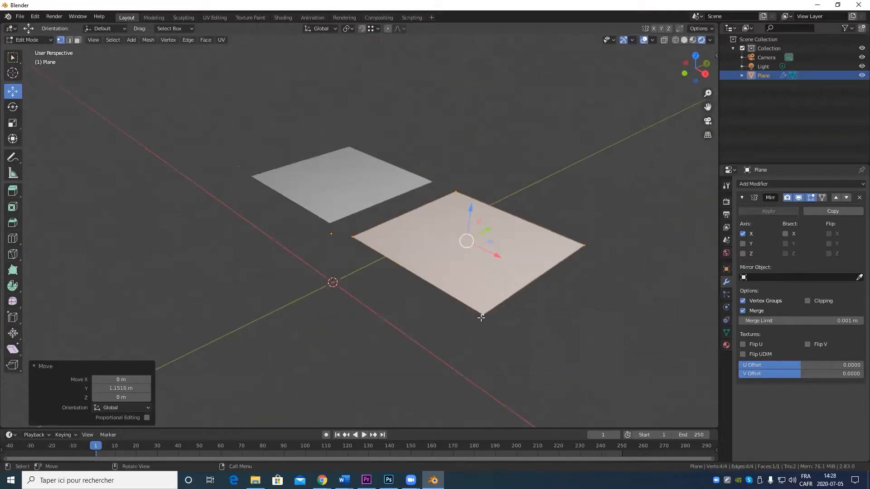
{"action": "middle_click_drag", "start_coordinate": [481, 249], "coordinate": [451, 287], "text": "shift"}
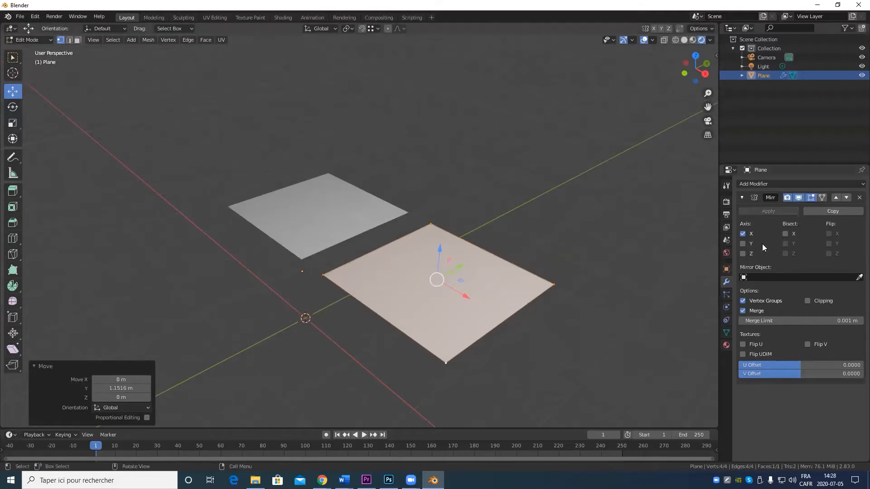
Toggle the Mirror modifier's Y and X axes to compare them, leaving mirroring on for both X and Y
{"action": "left_click", "coordinate": [742, 243]}
{"action": "left_click", "coordinate": [741, 244]}
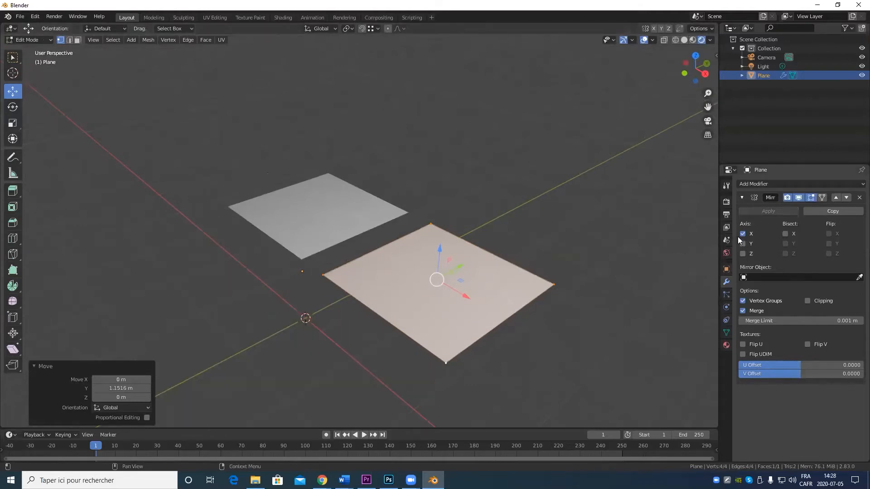
{"action": "left_click", "coordinate": [741, 243]}
{"action": "left_click", "coordinate": [743, 233]}
{"action": "left_click", "coordinate": [742, 234]}
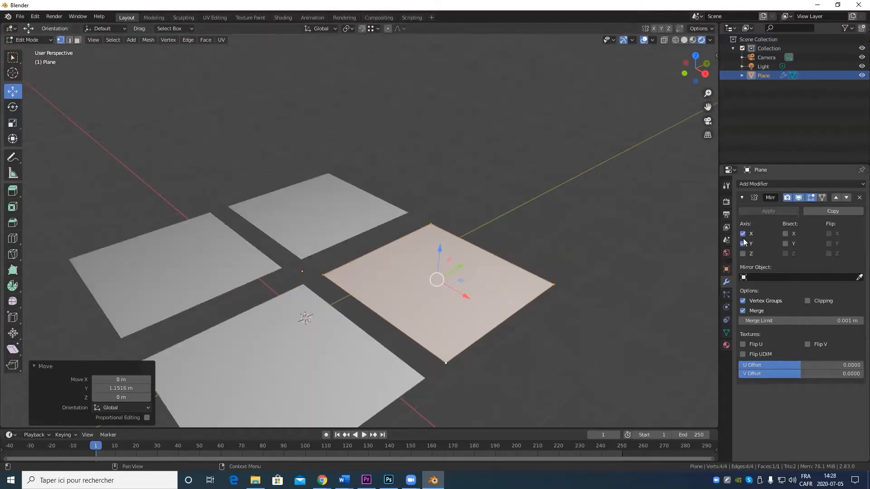
Move the selected plane geometry down about 0.53 m along the Z axis
{"action": "middle_click_drag", "start_coordinate": [503, 288], "coordinate": [410, 260]}
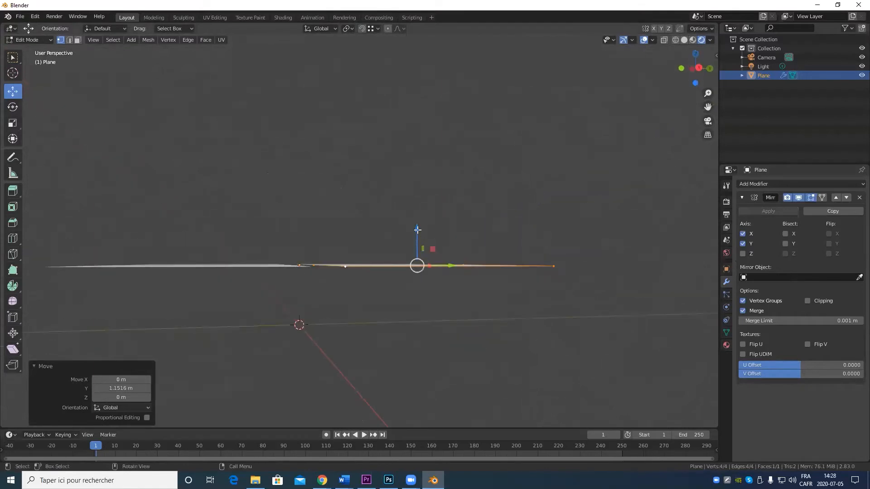
{"action": "key", "text": "g"}
{"action": "key", "text": "z"}
{"action": "left_click_drag", "start_coordinate": [409, 259], "coordinate": [410, 283]}
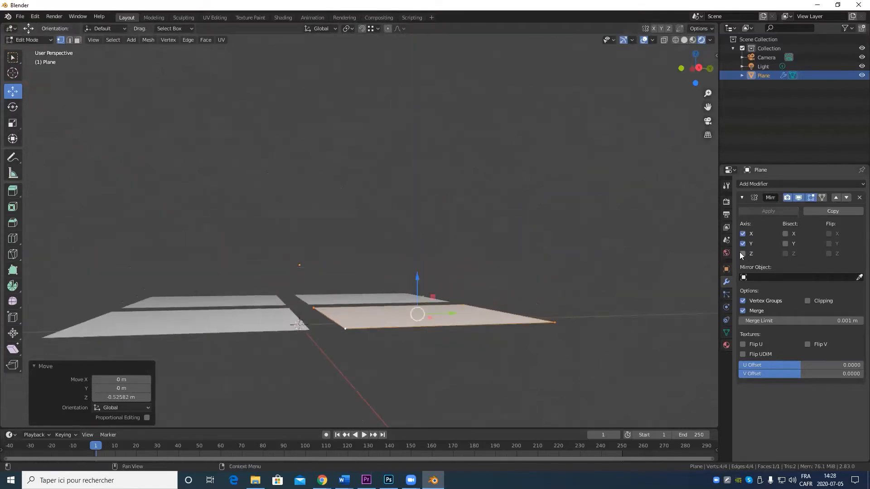
Turn on mirroring along the Z axis as well and inspect the stacked copies of the plane
{"action": "left_click", "coordinate": [742, 254]}
{"action": "scroll", "coordinate": [447, 270], "scroll_direction": "down", "scroll_amount": 5}
{"action": "middle_click_drag", "start_coordinate": [411, 313], "coordinate": [399, 333]}
{"action": "scroll", "coordinate": [399, 333], "scroll_direction": "up", "scroll_amount": 5}
{"action": "scroll", "coordinate": [398, 333], "scroll_direction": "down", "scroll_amount": 6}
{"action": "middle_click_drag", "start_coordinate": [410, 272], "coordinate": [498, 295]}
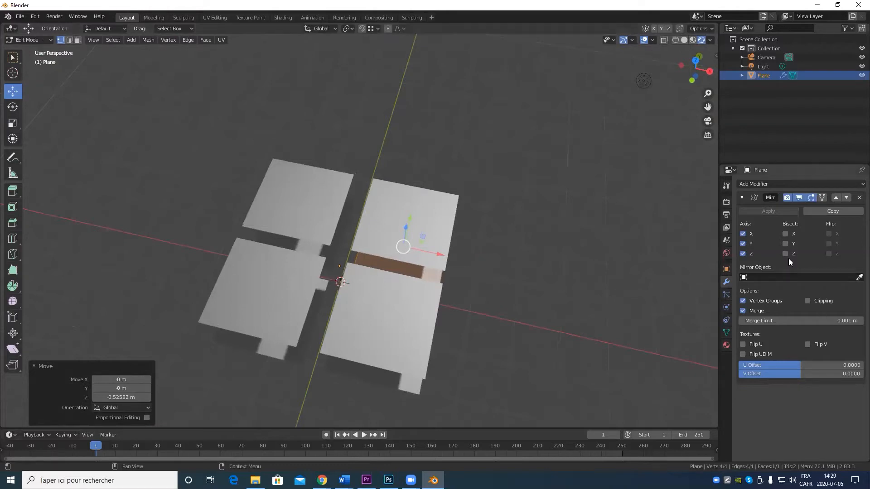
Turn off the Mirror modifier's Y and Z axes so that the plane is mirrored along X only
{"action": "left_click", "coordinate": [742, 244]}
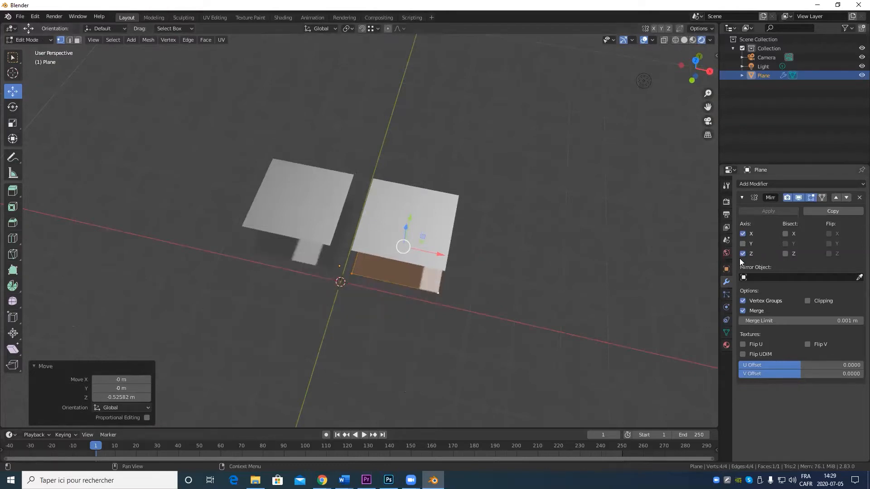
{"action": "left_click", "coordinate": [742, 253]}
{"action": "scroll", "coordinate": [406, 295], "scroll_direction": "up", "scroll_amount": 2}
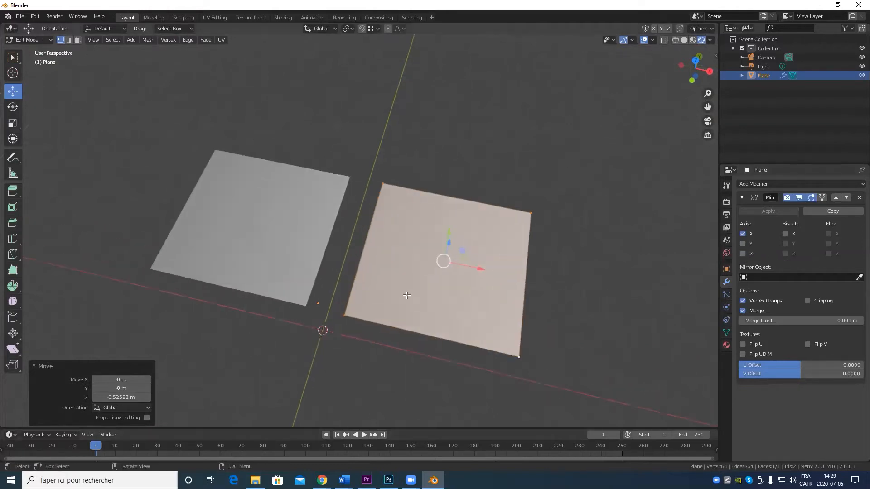
{"action": "middle_click_drag", "start_coordinate": [407, 295], "coordinate": [282, 310]}
{"action": "scroll", "coordinate": [469, 268], "scroll_direction": "down", "scroll_amount": 4}
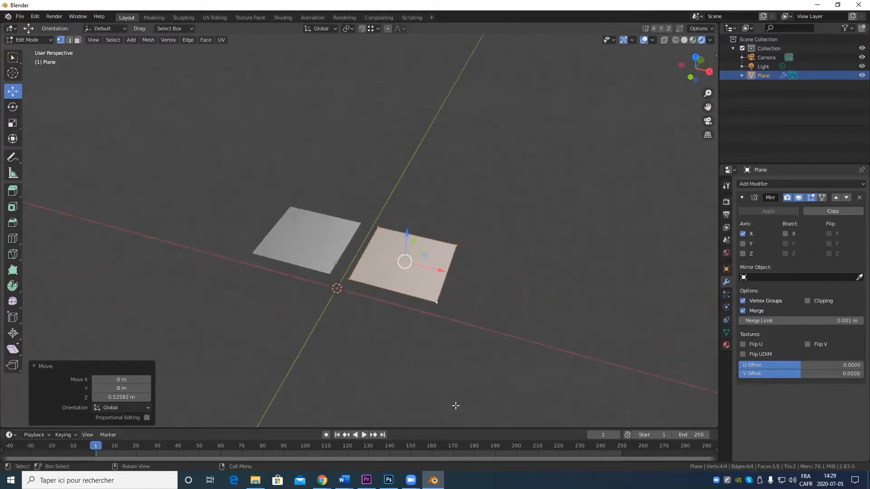
{"action": "scroll", "coordinate": [455, 405], "scroll_direction": "up", "scroll_amount": 3}
{"action": "scroll", "coordinate": [460, 346], "scroll_direction": "down", "scroll_amount": 2}
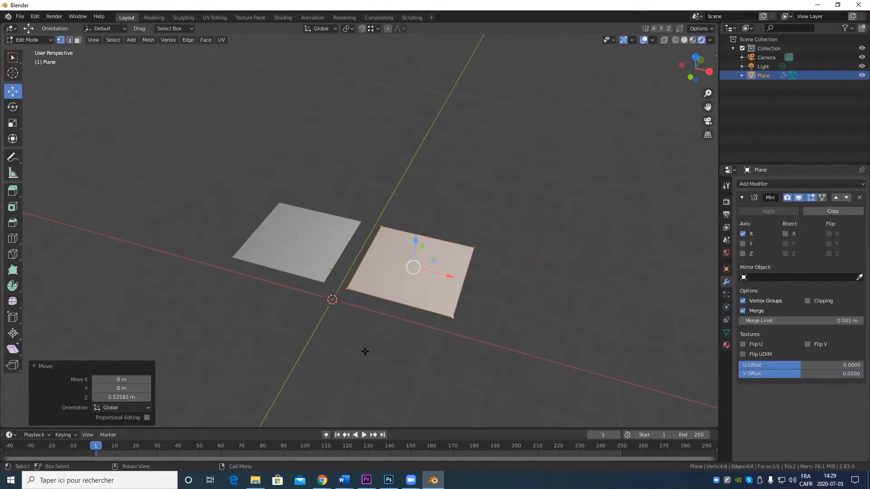
{"action": "scroll", "coordinate": [400, 321], "scroll_direction": "up", "scroll_amount": 4}
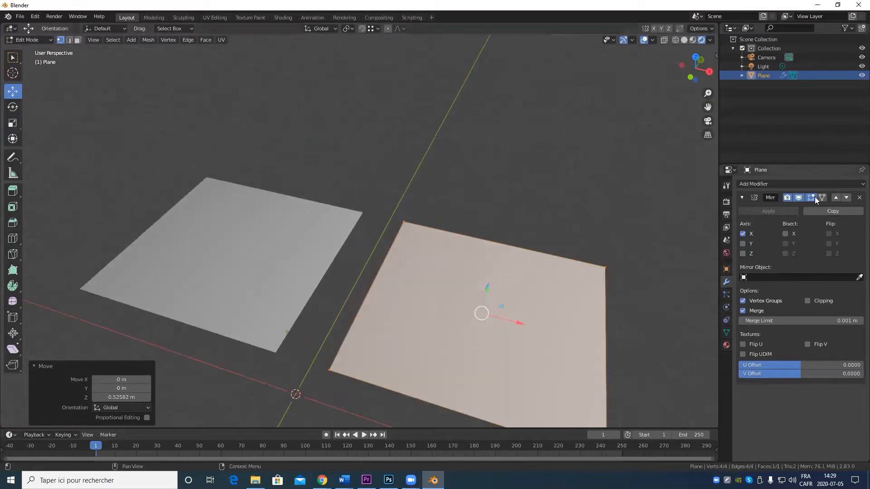
Remove the Mirror modifier from the plane and add a Triangulate modifier instead
{"action": "left_click", "coordinate": [858, 197]}
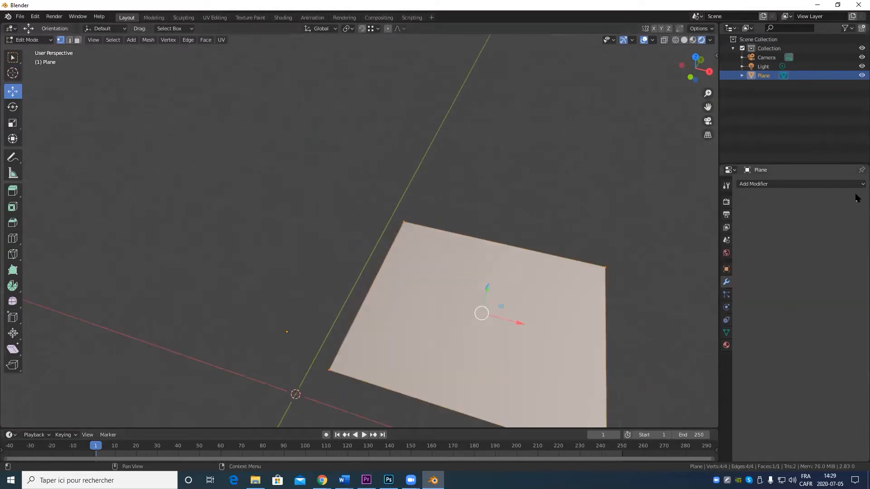
{"action": "left_click", "coordinate": [770, 184]}
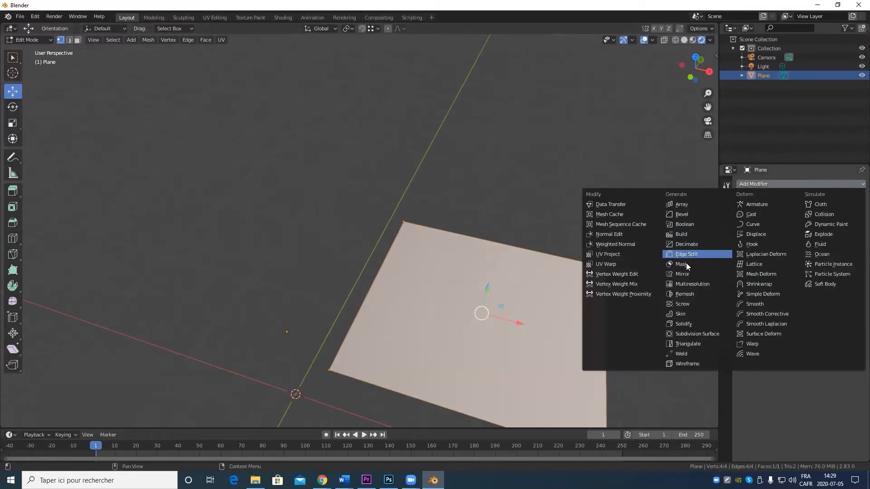
{"action": "left_click", "coordinate": [695, 344]}
Compare the plane in Object and Edit Mode, and turn on the Triangulate modifier's On Cage display in Edit Mode
{"action": "key", "text": "Tab"}
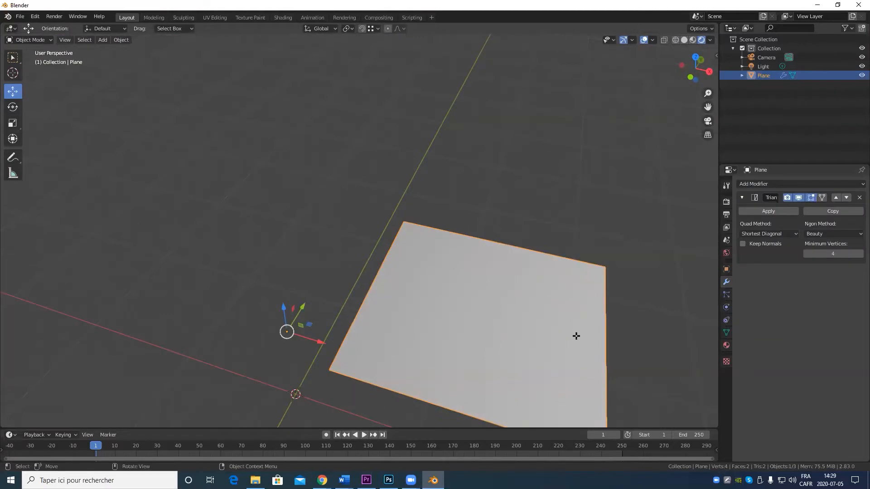
{"action": "key", "text": "Tab"}
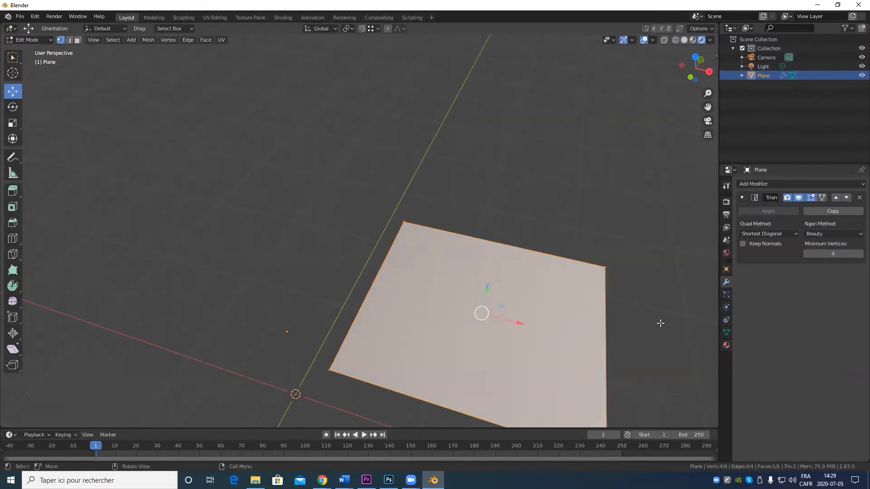
{"action": "left_click", "coordinate": [821, 198]}
{"action": "scroll", "coordinate": [472, 349], "scroll_direction": "down", "scroll_amount": 3}
{"action": "middle_click_drag", "start_coordinate": [479, 328], "coordinate": [401, 224]}
{"action": "scroll", "coordinate": [480, 309], "scroll_direction": "up", "scroll_amount": 4}
{"action": "middle_click_drag", "start_coordinate": [340, 317], "coordinate": [352, 388]}
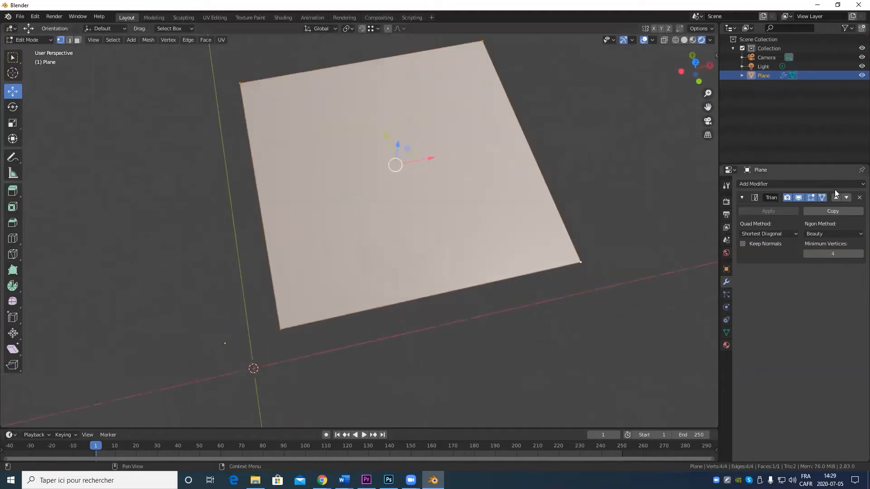
In edge selection mode, extrude the plane's +X edge about 1.62 m along the X axis
{"action": "scroll", "coordinate": [481, 206], "scroll_direction": "down", "scroll_amount": 5}
{"action": "middle_click_drag", "start_coordinate": [482, 206], "coordinate": [489, 213]}
{"action": "key", "text": "2"}
{"action": "left_click", "coordinate": [491, 212]}
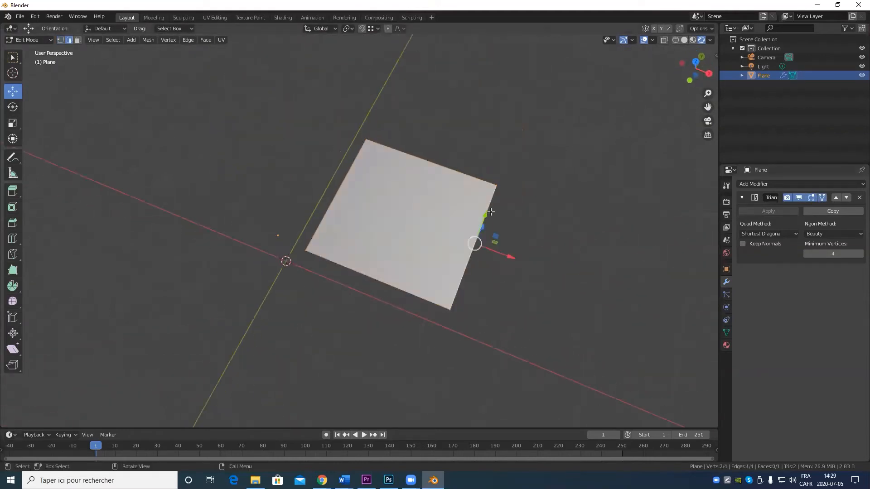
{"action": "key", "text": "e"}
{"action": "right_click", "coordinate": [539, 251]}
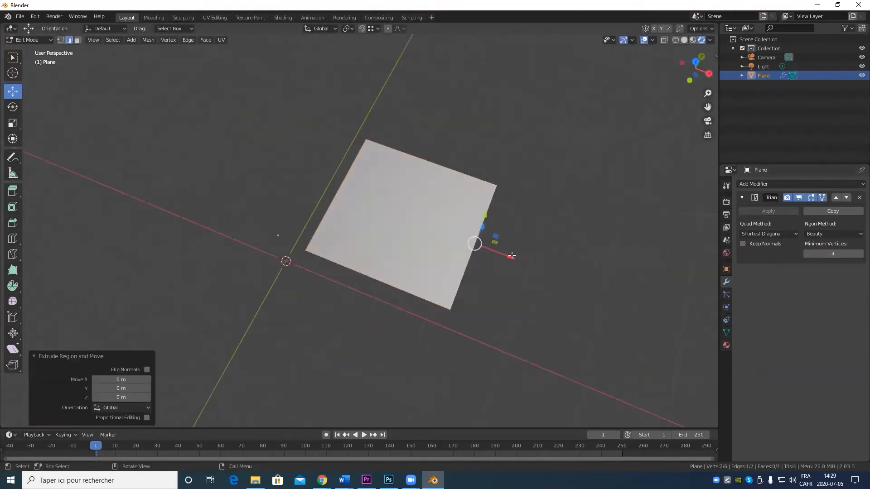
{"action": "left_click_drag", "start_coordinate": [512, 255], "coordinate": [631, 281]}
{"action": "scroll", "coordinate": [550, 252], "scroll_direction": "down", "scroll_amount": 3}
{"action": "middle_click_drag", "start_coordinate": [550, 252], "coordinate": [499, 302]}
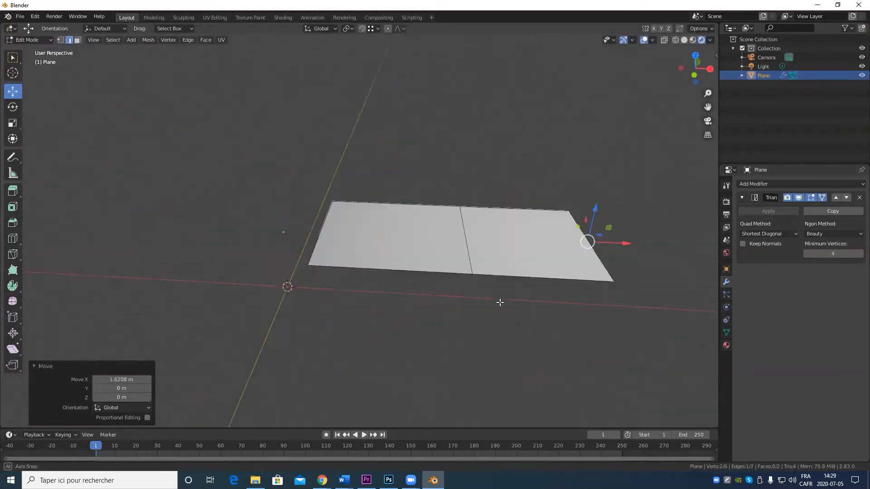
Raise the extruded edge about 1.19 m along the Z axis and return to Object Mode
{"action": "left_click_drag", "start_coordinate": [595, 208], "coordinate": [595, 116]}
{"action": "scroll", "coordinate": [572, 280], "scroll_direction": "up", "scroll_amount": 3}
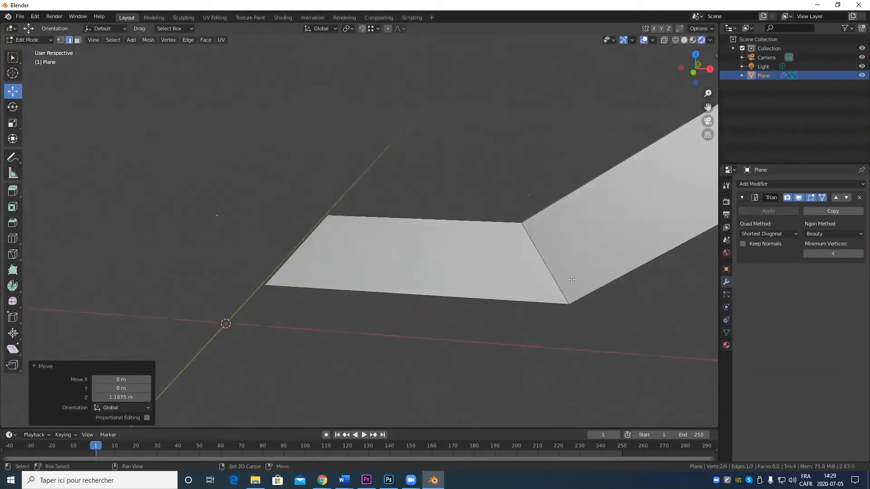
{"action": "scroll", "coordinate": [571, 280], "scroll_direction": "down", "scroll_amount": 3}
{"action": "middle_click_drag", "start_coordinate": [571, 280], "coordinate": [575, 317]}
{"action": "key", "text": "Tab"}
{"action": "scroll", "coordinate": [414, 259], "scroll_direction": "down", "scroll_amount": 2}
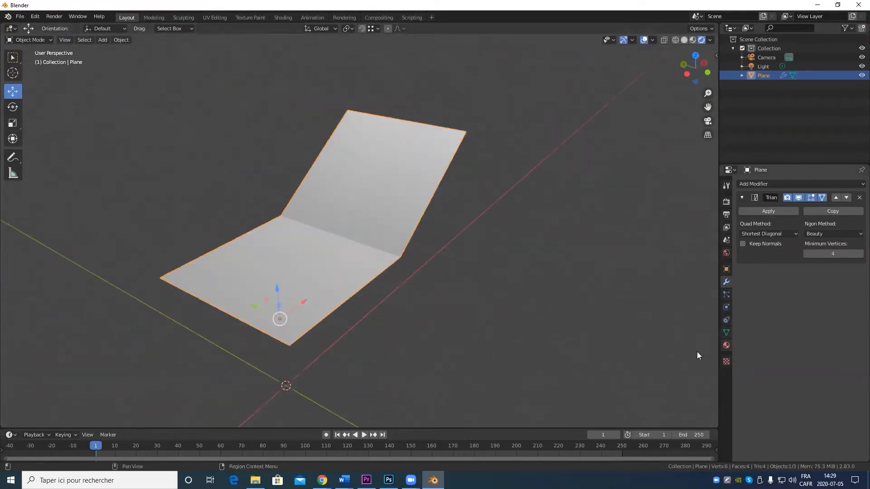
Set the plane's viewport display type to Wire in its object properties
{"action": "left_click", "coordinate": [726, 269]}
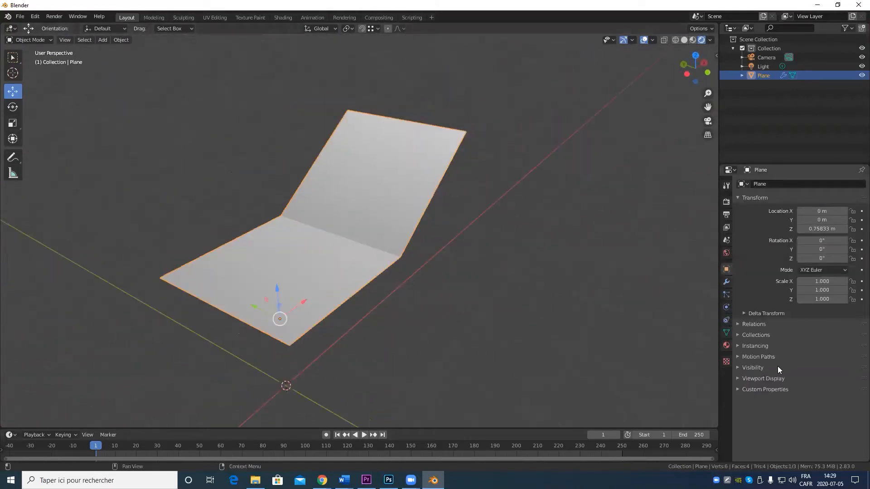
{"action": "left_click", "coordinate": [742, 367]}
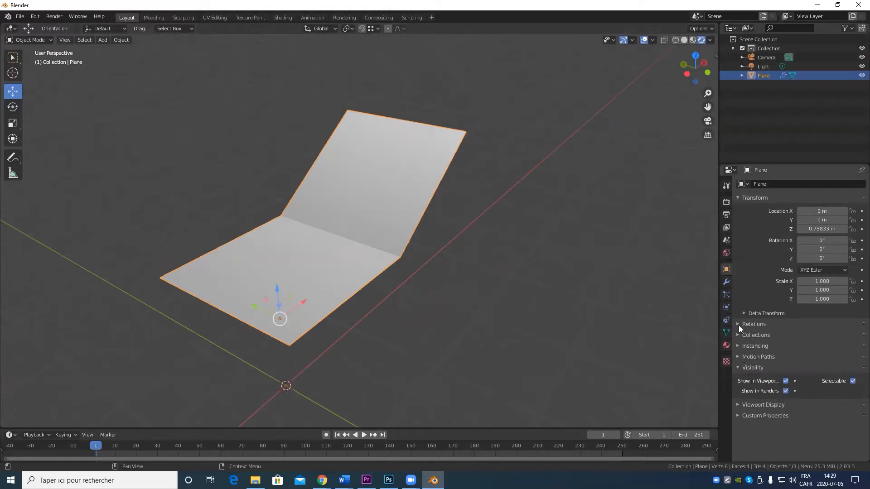
{"action": "left_click", "coordinate": [737, 365]}
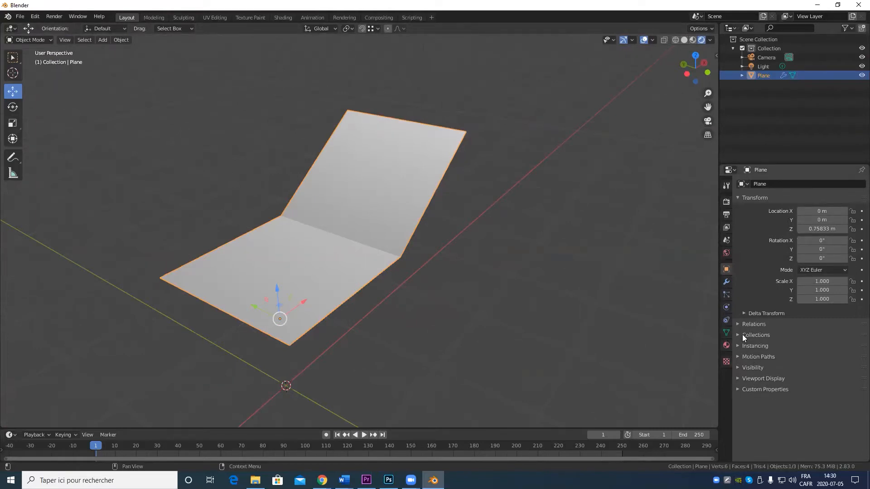
{"action": "left_click", "coordinate": [737, 378]}
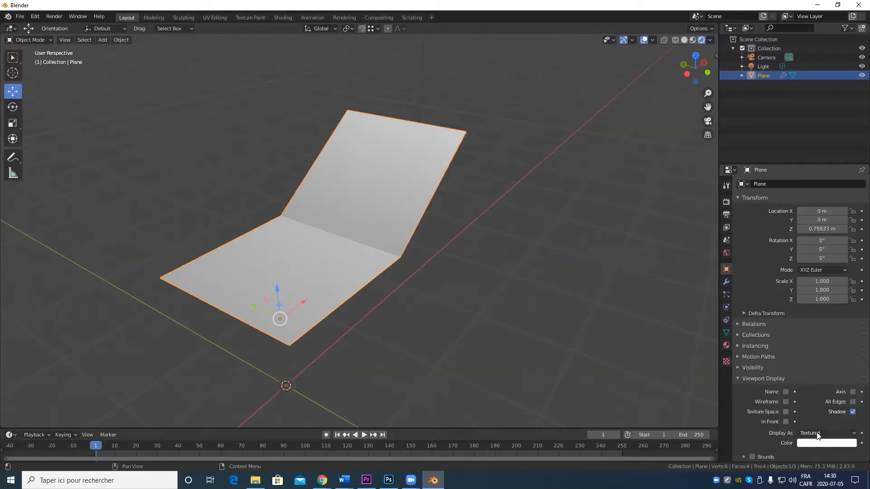
{"action": "left_click", "coordinate": [819, 433]}
{"action": "left_click", "coordinate": [810, 412]}
{"action": "scroll", "coordinate": [408, 273], "scroll_direction": "up", "scroll_amount": 3}
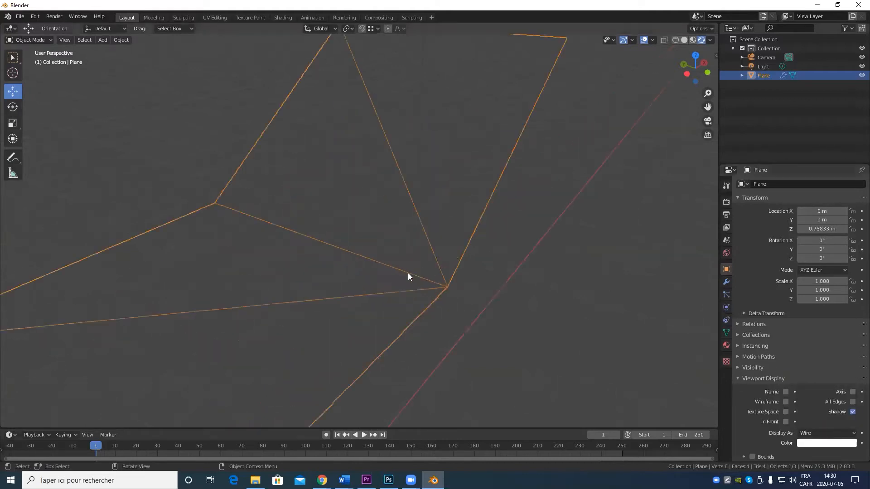
{"action": "scroll", "coordinate": [371, 317], "scroll_direction": "down", "scroll_amount": 2}
{"action": "middle_click_drag", "start_coordinate": [371, 318], "coordinate": [426, 201]}
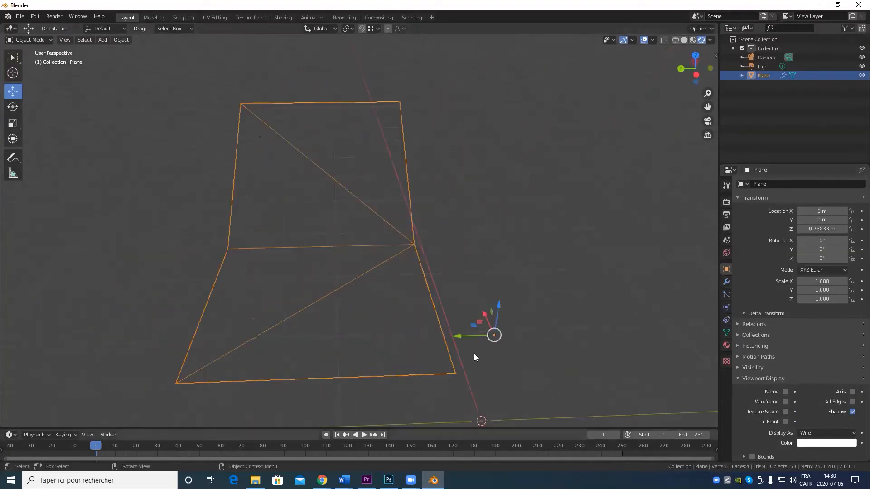
Return to the Triangulate modifier's settings and examine the triangulated wireframe from several angles
{"action": "left_click", "coordinate": [810, 433]}
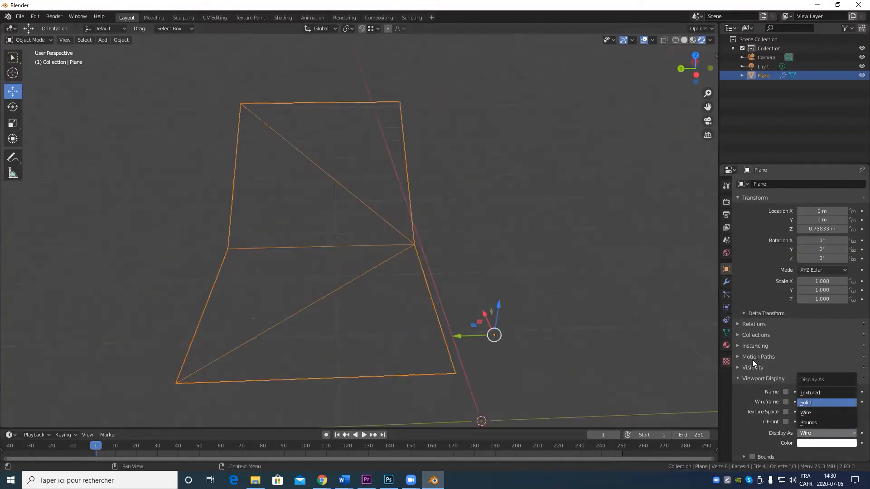
{"action": "left_click", "coordinate": [727, 283]}
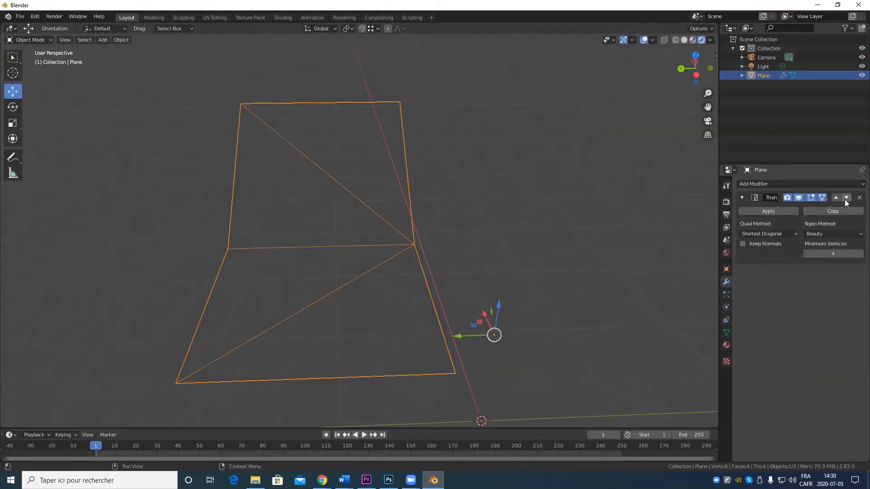
{"action": "left_click_drag", "start_coordinate": [787, 197], "coordinate": [784, 197]}
{"action": "scroll", "coordinate": [545, 251], "scroll_direction": "down", "scroll_amount": 5}
{"action": "middle_click_drag", "start_coordinate": [544, 251], "coordinate": [370, 321]}
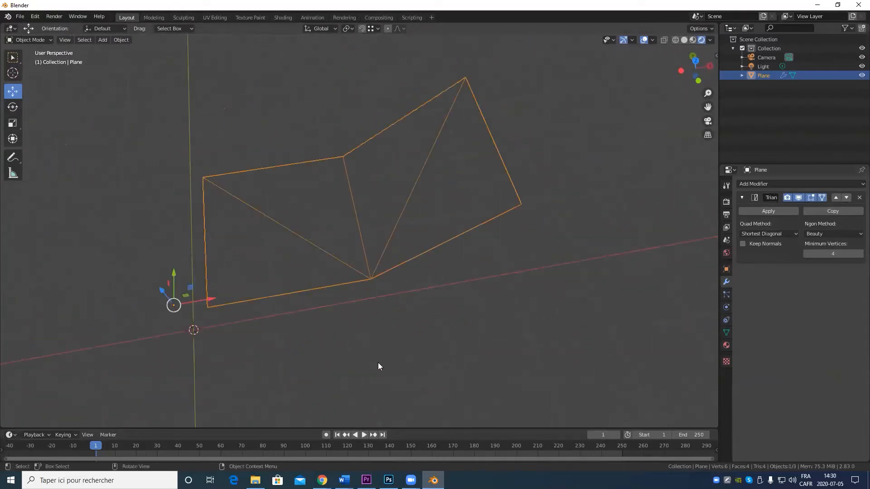
{"action": "mouse_move", "coordinate": [365, 480]}
{"action": "middle_click_drag", "start_coordinate": [531, 217], "coordinate": [508, 231]}
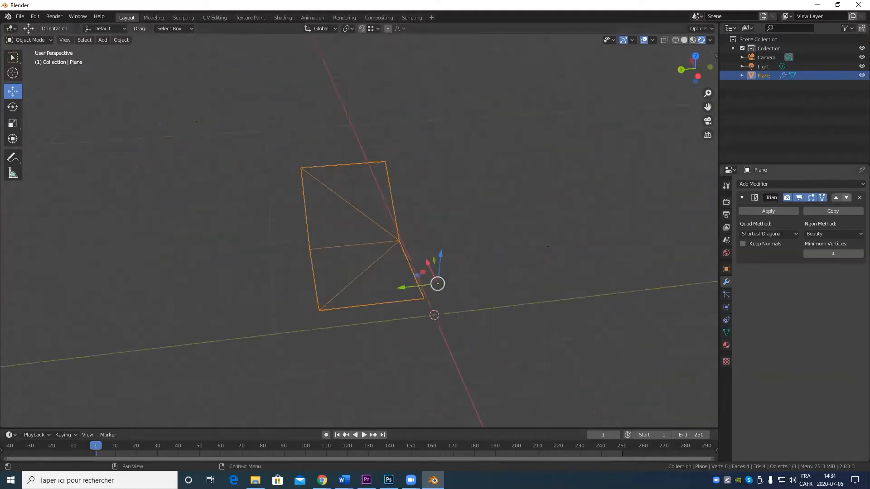
Remove the Triangulate modifier and set the plane's viewport display type to Solid
{"action": "left_click", "coordinate": [857, 198]}
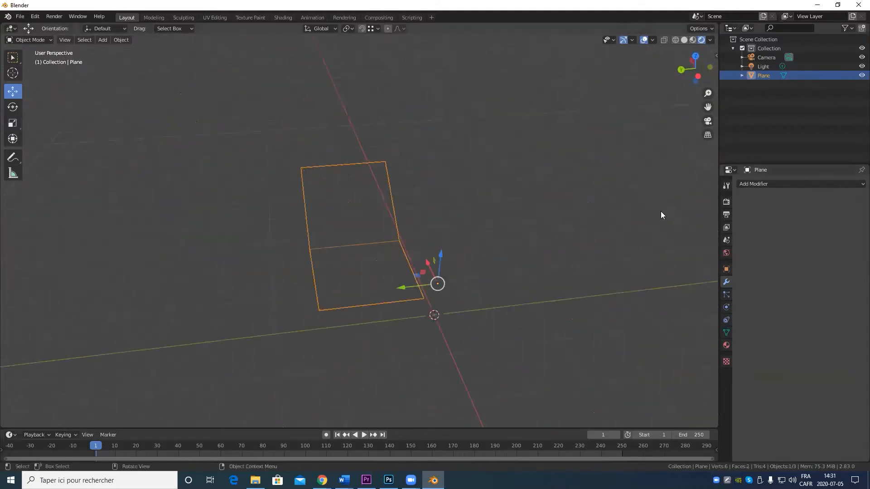
{"action": "left_click", "coordinate": [726, 268]}
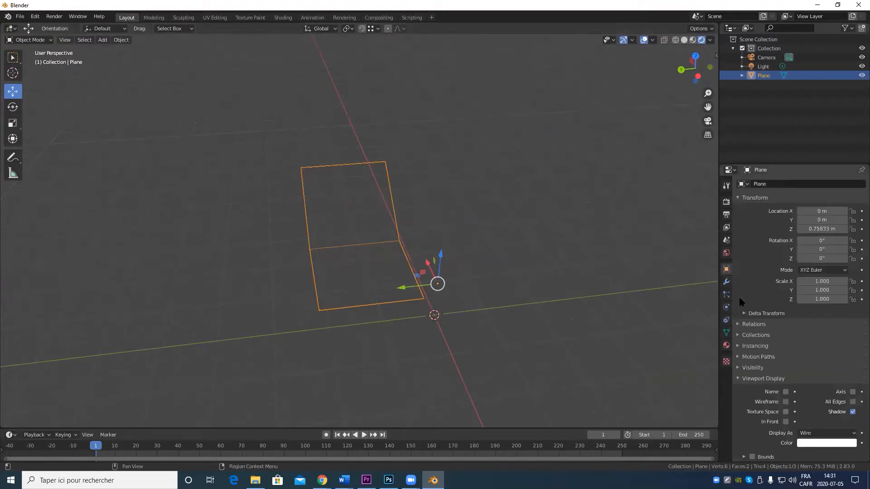
{"action": "left_click", "coordinate": [833, 433]}
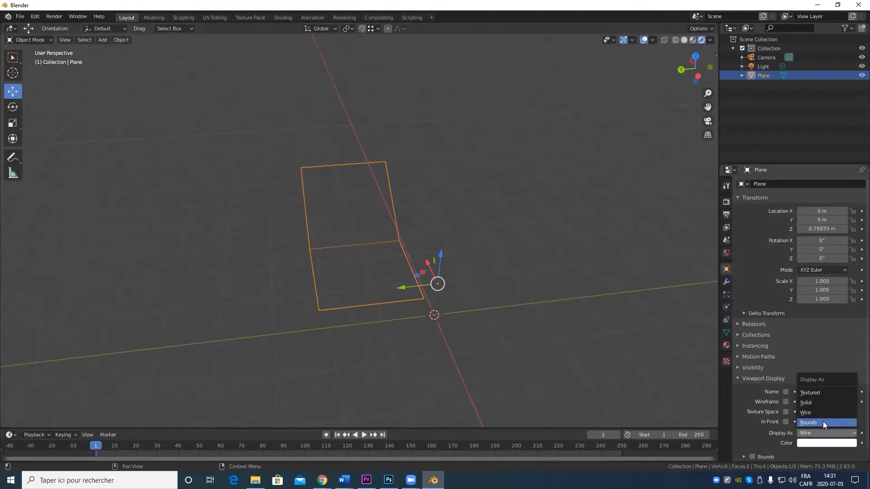
{"action": "left_click", "coordinate": [821, 402]}
{"action": "mouse_move", "coordinate": [615, 330]}
{"action": "middle_mouse_down"}
{"action": "mouse_move", "coordinate": [492, 256]}
{"action": "mouse_move", "coordinate": [483, 261]}
{"action": "middle_mouse_up"}
Add an Array modifier to the plane
{"action": "left_click", "coordinate": [726, 282]}
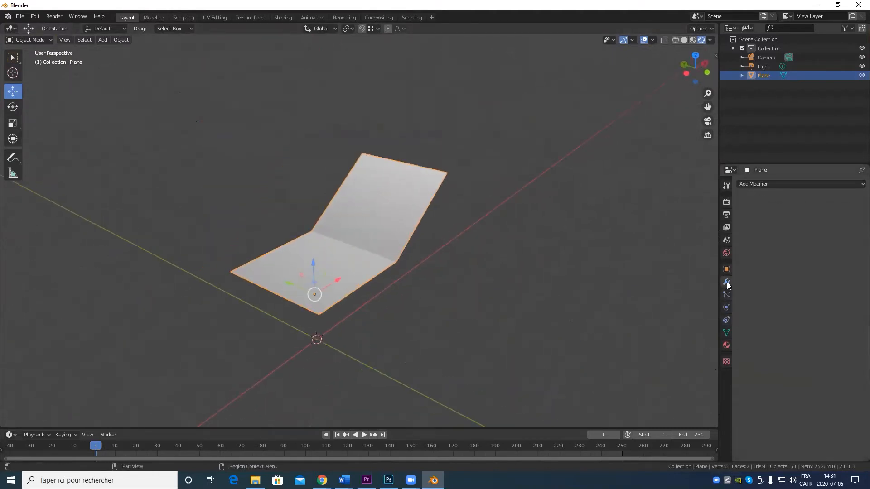
{"action": "left_click", "coordinate": [783, 184]}
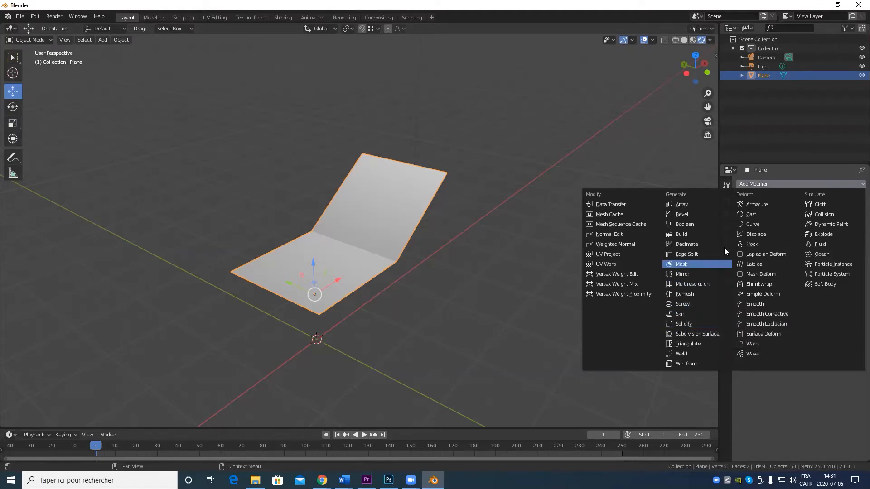
{"action": "left_click", "coordinate": [693, 204]}
{"action": "middle_click_drag", "start_coordinate": [183, 218], "coordinate": [276, 256]}
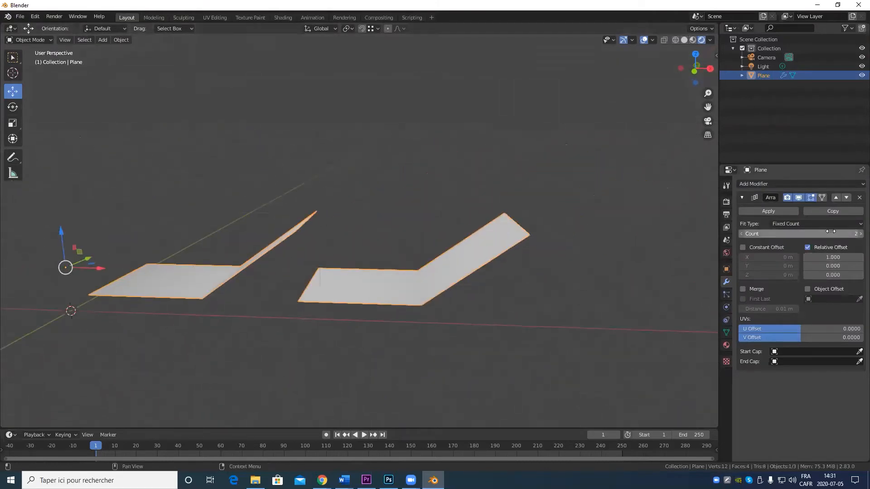
Set the Array modifier's count to 1000 and inspect the long row of copies
{"action": "left_click_drag", "start_coordinate": [830, 231], "coordinate": [865, 232]}
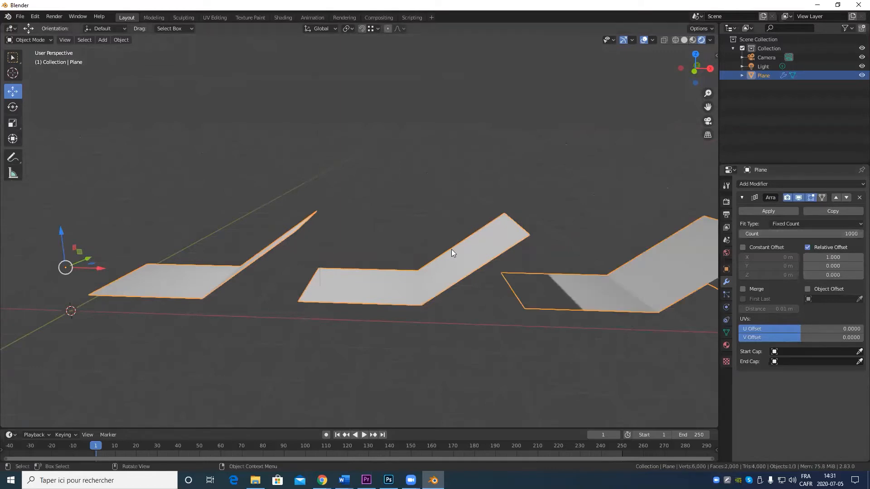
{"action": "scroll", "coordinate": [451, 253], "scroll_direction": "down", "scroll_amount": 10}
{"action": "middle_click_drag", "start_coordinate": [439, 266], "coordinate": [489, 280]}
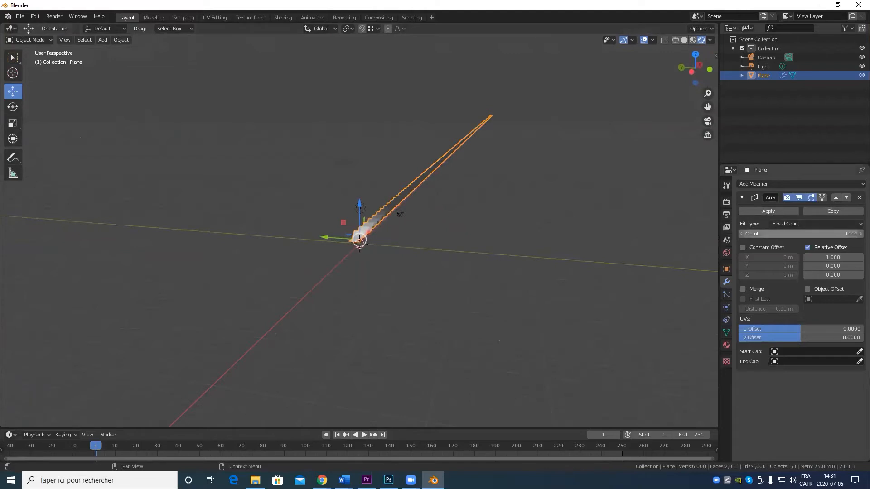
{"action": "left_click", "coordinate": [828, 234]}
{"action": "left_click_drag", "start_coordinate": [828, 236], "coordinate": [733, 240]}
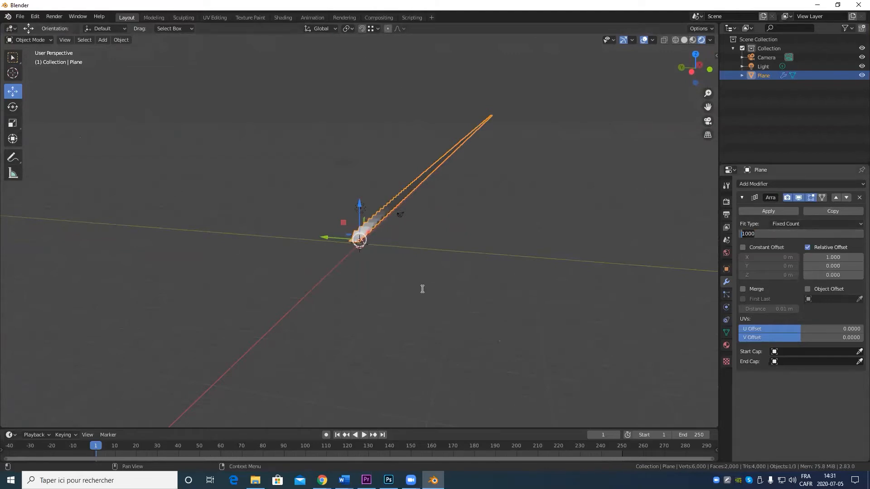
{"action": "key", "text": "Return"}
{"action": "scroll", "coordinate": [384, 311], "scroll_direction": "up", "scroll_amount": 8}
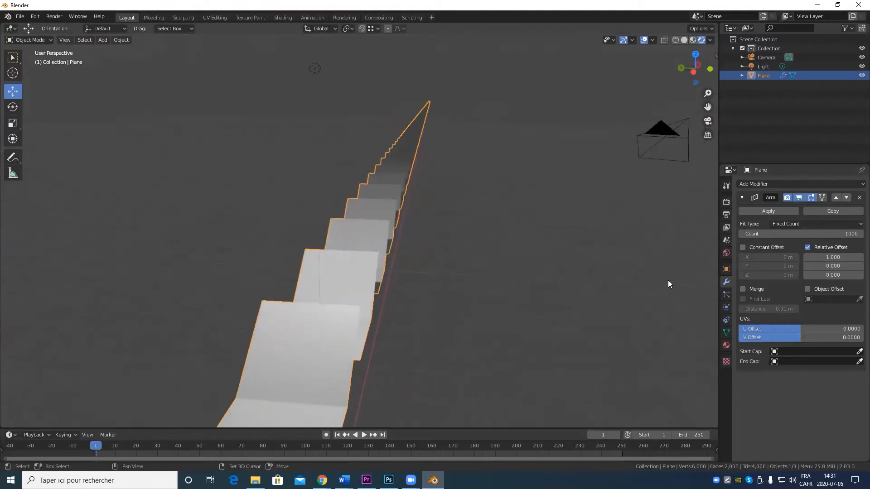
Set the Array modifier's count to 2
{"action": "left_click", "coordinate": [853, 233]}
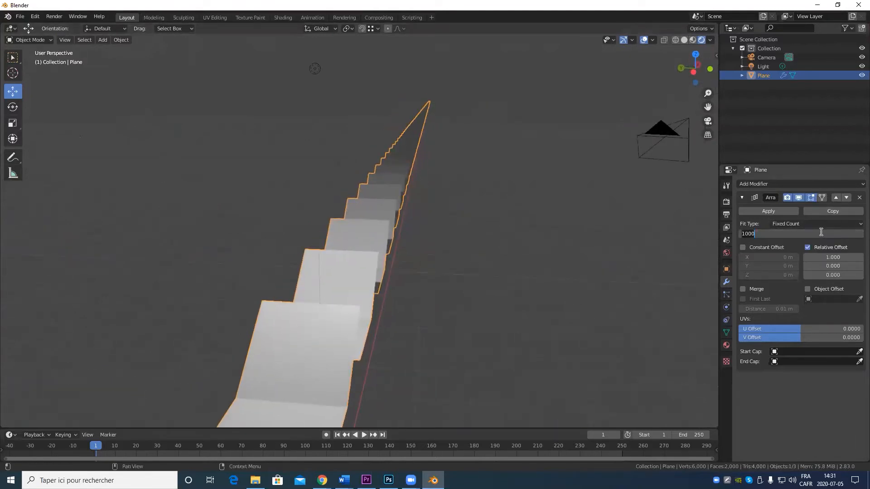
{"action": "type", "text": "2"}
{"action": "key", "text": "Return"}
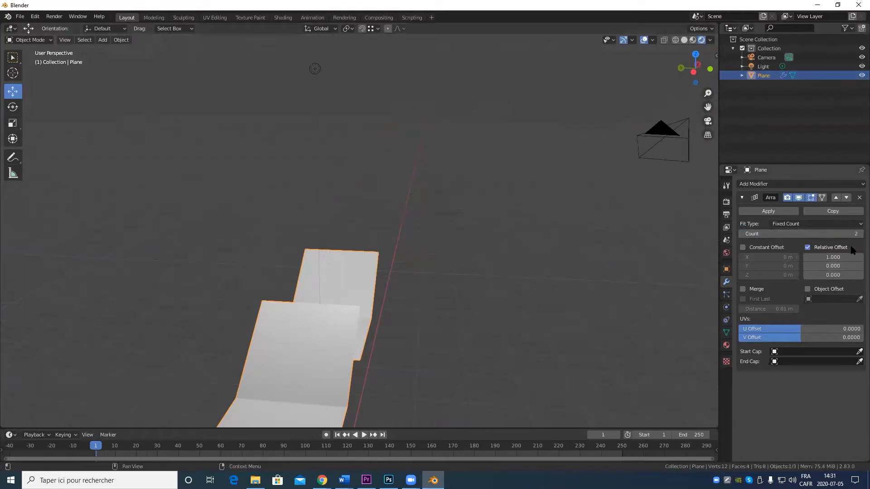
{"action": "middle_click_drag", "start_coordinate": [292, 356], "coordinate": [772, 315]}
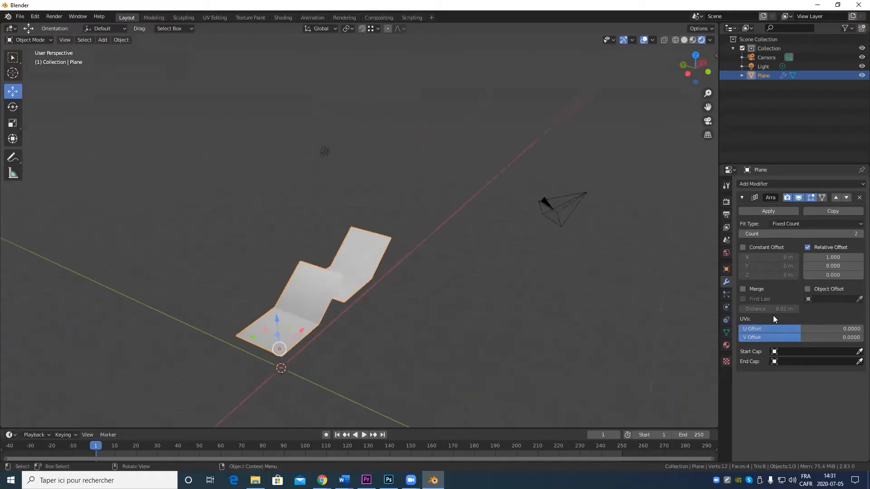
Replace the array's Relative Offset with a Constant Offset of 4 m in X and 1.67 m in Y
{"action": "left_click_drag", "start_coordinate": [833, 257], "coordinate": [855, 258]}
{"action": "right_click", "coordinate": [834, 258]}
{"action": "left_click", "coordinate": [807, 247]}
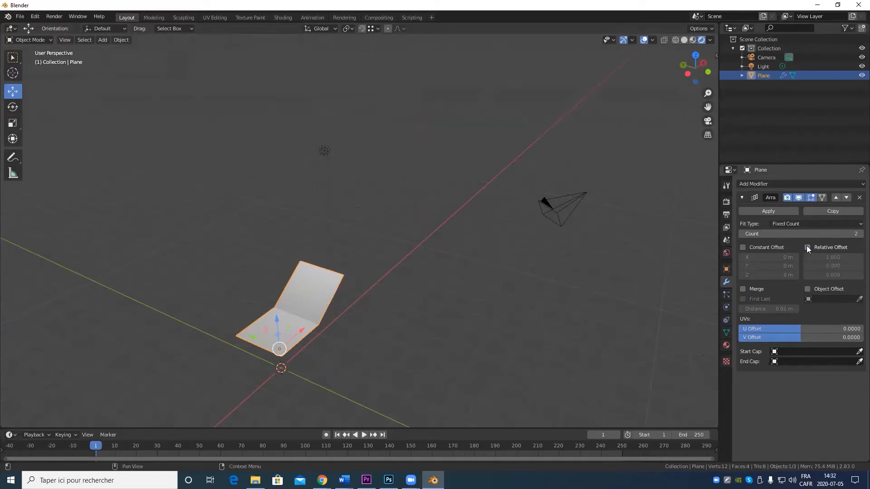
{"action": "left_click", "coordinate": [742, 247]}
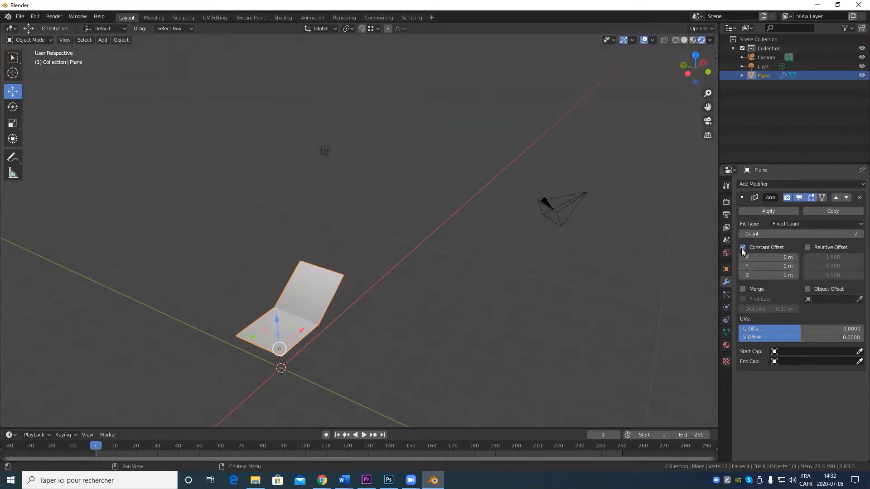
{"action": "left_click_drag", "start_coordinate": [768, 258], "coordinate": [784, 269]}
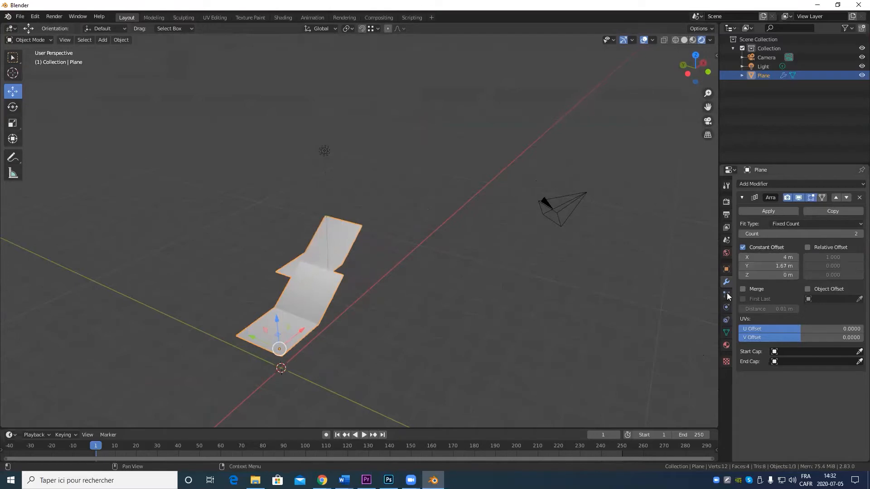
{"action": "scroll", "coordinate": [271, 320], "scroll_direction": "up", "scroll_amount": 5}
{"action": "middle_click_drag", "start_coordinate": [323, 347], "coordinate": [414, 356]}
Switch the array from Constant Offset to Relative Offset and set the relative X factor to 2.5
{"action": "left_click", "coordinate": [806, 248]}
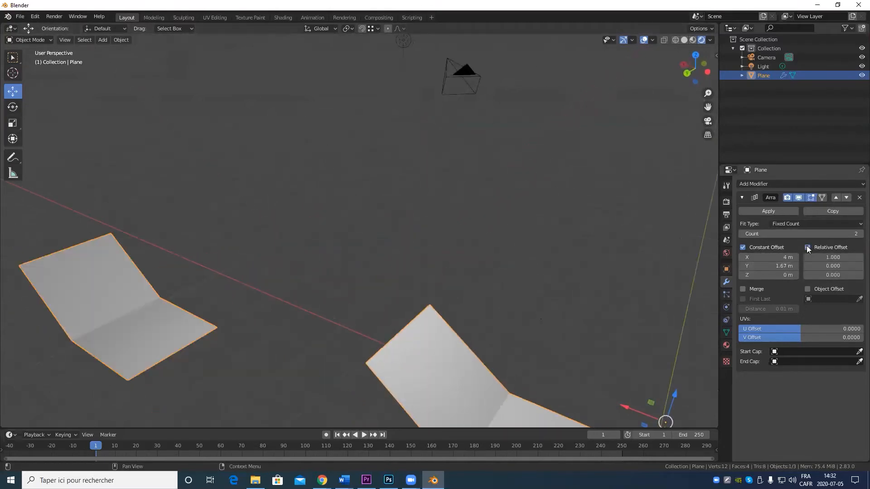
{"action": "left_click", "coordinate": [743, 248]}
{"action": "mouse_move", "coordinate": [833, 257]}
{"action": "left_mouse_down"}
{"action": "mouse_move", "coordinate": [860, 257]}
{"action": "mouse_move", "coordinate": [847, 258]}
{"action": "left_mouse_up"}
{"action": "scroll", "coordinate": [235, 266], "scroll_direction": "down", "scroll_amount": 5}
{"action": "middle_click_drag", "start_coordinate": [236, 270], "coordinate": [431, 267]}
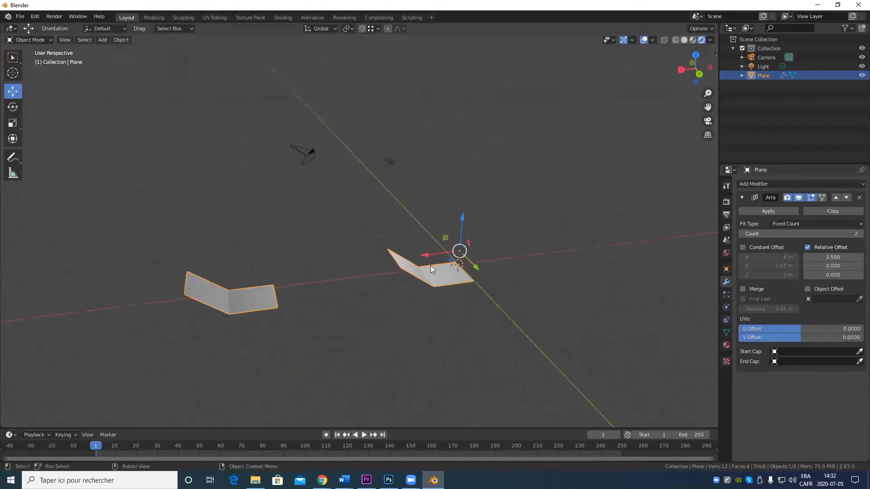
Set the array's Constant Offset to 2.5 m in X and 0 m in Y, and enable it alongside Relative Offset
{"action": "left_click", "coordinate": [756, 256]}
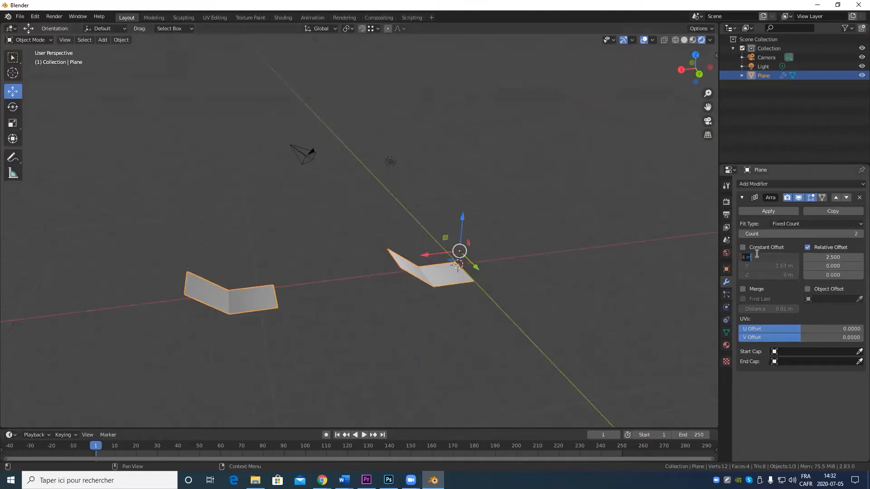
{"action": "type", "text": "2.5"}
{"action": "key", "text": "Tab"}
{"action": "type", "text": "0"}
{"action": "left_click", "coordinate": [750, 248]}
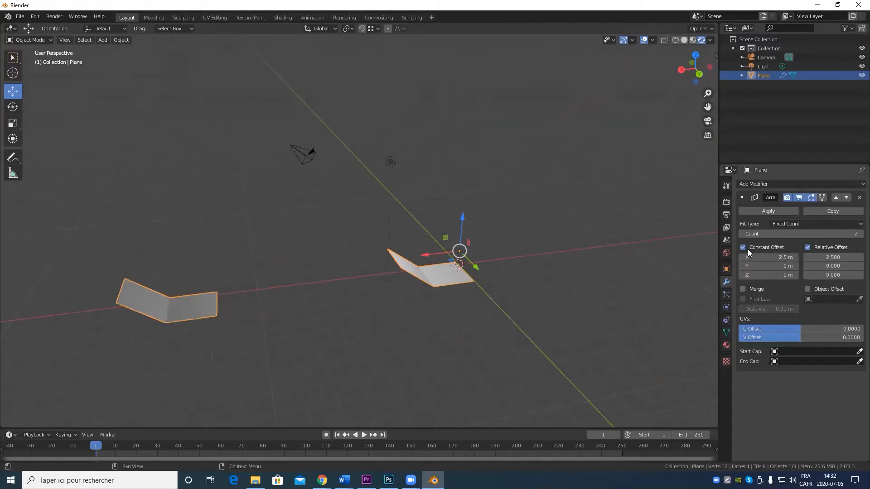
Compare the array with Constant Offset and Relative Offset toggled separately and together, leaving only Relative Offset enabled
{"action": "left_click", "coordinate": [806, 247]}
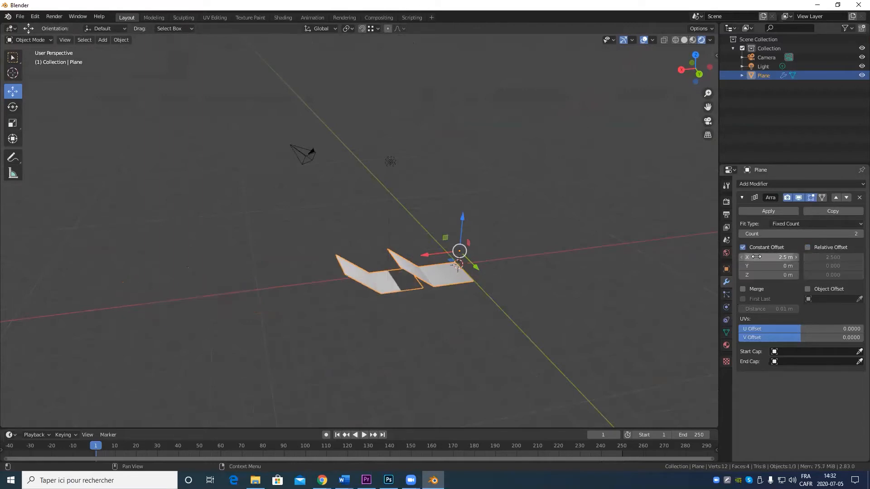
{"action": "left_click", "coordinate": [742, 248]}
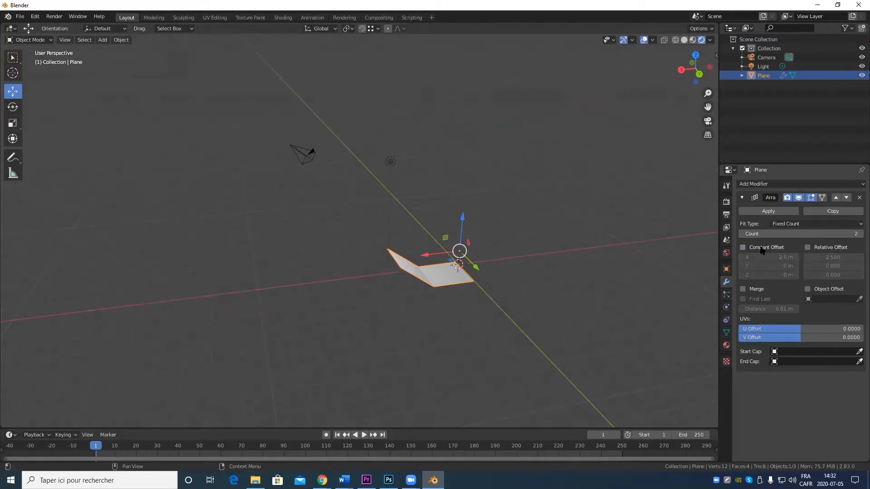
{"action": "left_click", "coordinate": [807, 247]}
{"action": "left_click", "coordinate": [807, 247]}
{"action": "left_click", "coordinate": [742, 246]}
{"action": "left_click", "coordinate": [808, 247]}
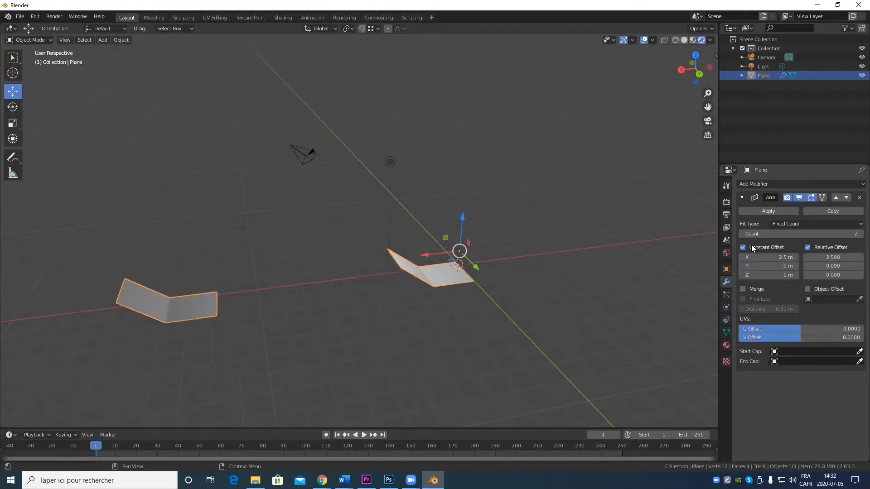
{"action": "left_click", "coordinate": [742, 247]}
{"action": "left_click", "coordinate": [743, 247]}
{"action": "left_click", "coordinate": [807, 246]}
{"action": "left_click", "coordinate": [746, 247]}
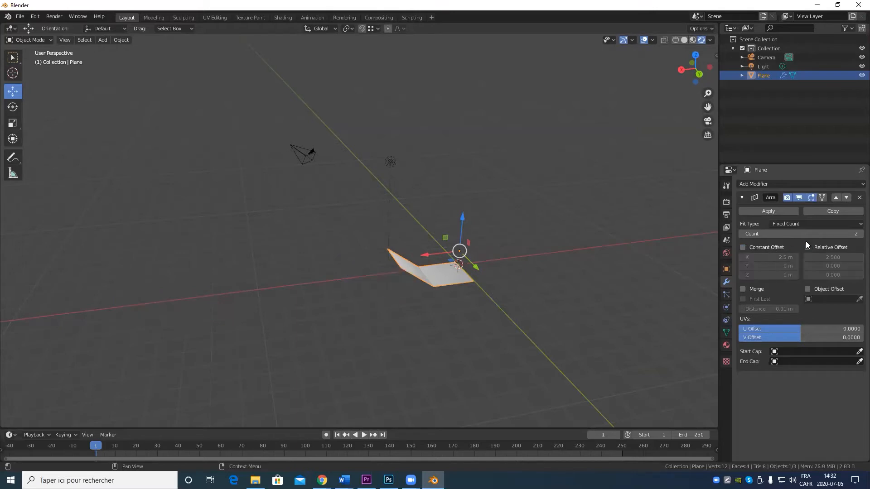
{"action": "left_click", "coordinate": [809, 247]}
{"action": "left_click", "coordinate": [743, 247]}
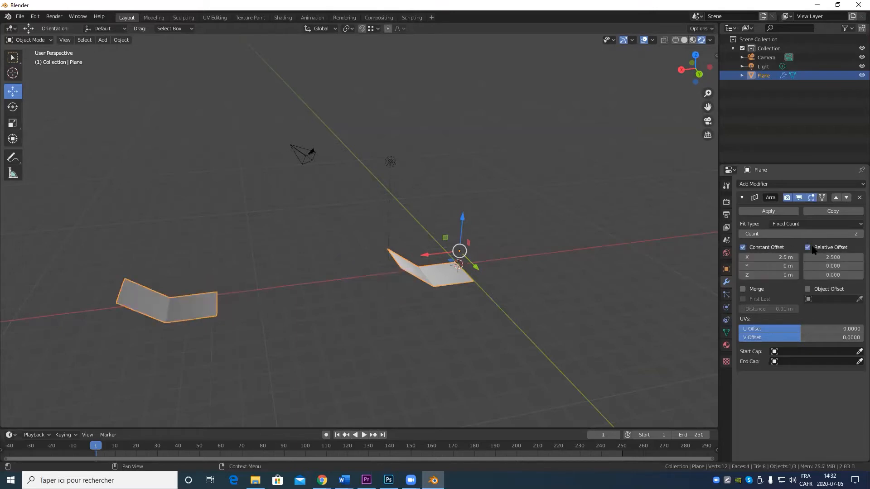
{"action": "left_click", "coordinate": [807, 247]}
{"action": "left_click", "coordinate": [743, 248]}
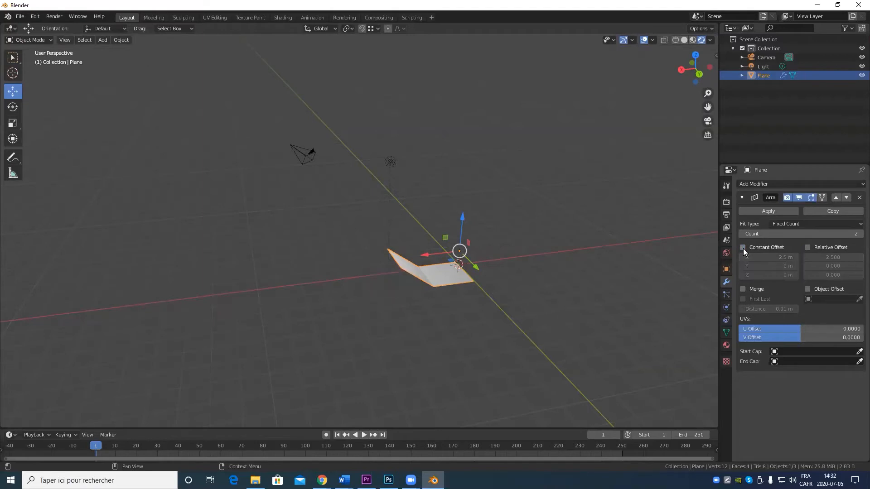
{"action": "left_click", "coordinate": [807, 247]}
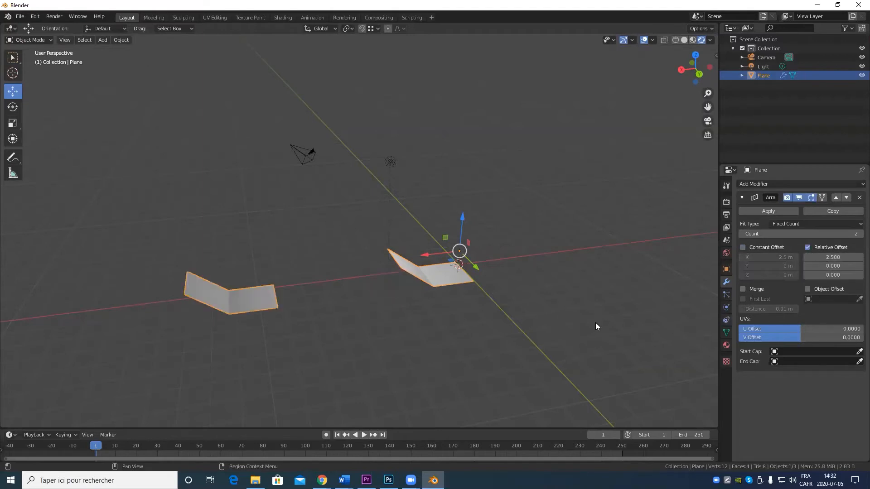
Enter Edit Mode with vertex selection and select the plane's outer corner vertex lying on the Y axis
{"action": "key", "text": "Tab"}
{"action": "scroll", "coordinate": [299, 319], "scroll_direction": "up", "scroll_amount": 4}
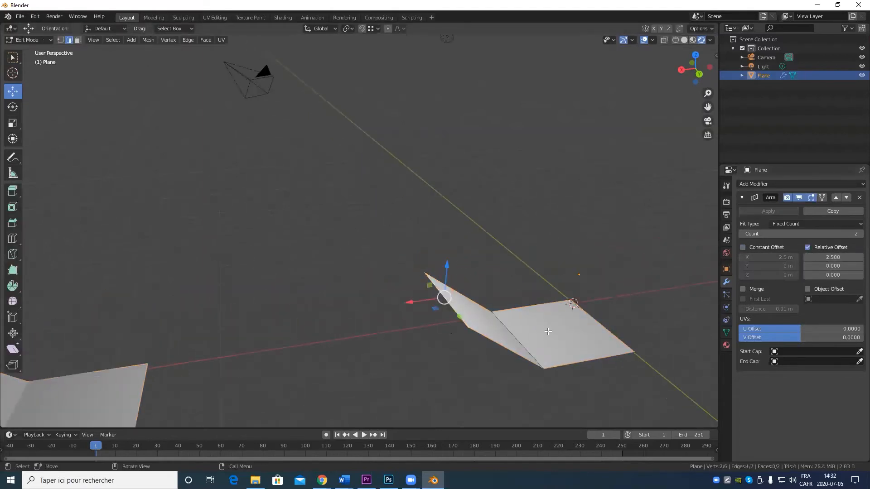
{"action": "key", "text": "1"}
{"action": "left_click", "coordinate": [639, 349]}
{"action": "scroll", "coordinate": [587, 376], "scroll_direction": "down", "scroll_amount": 4}
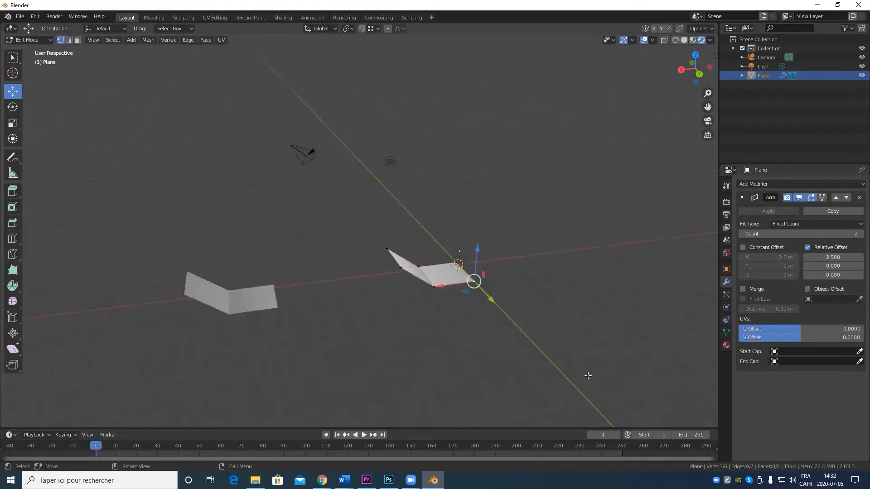
Try moving the selected corner vertex about 8.79 m and about 3.54 m along negative X, undoing each move
{"action": "left_click_drag", "start_coordinate": [442, 288], "coordinate": [633, 258]}
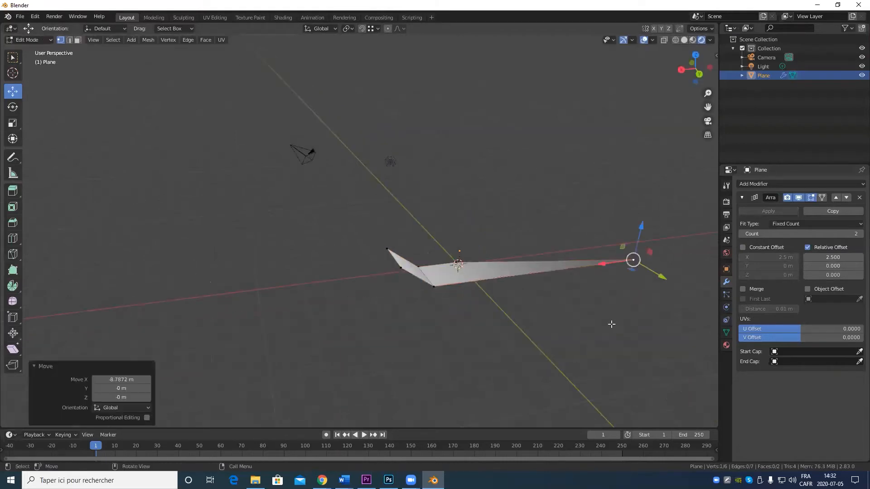
{"action": "key", "text": "ctrl+z"}
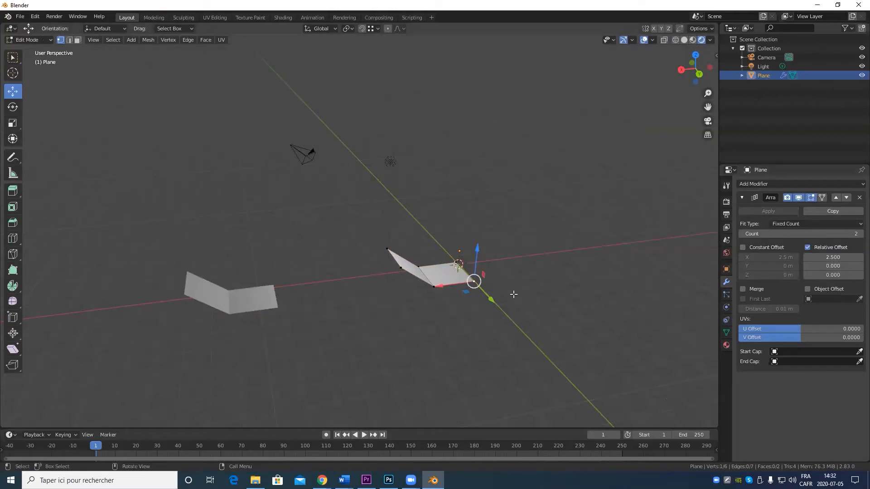
{"action": "left_click_drag", "start_coordinate": [439, 286], "coordinate": [507, 277]}
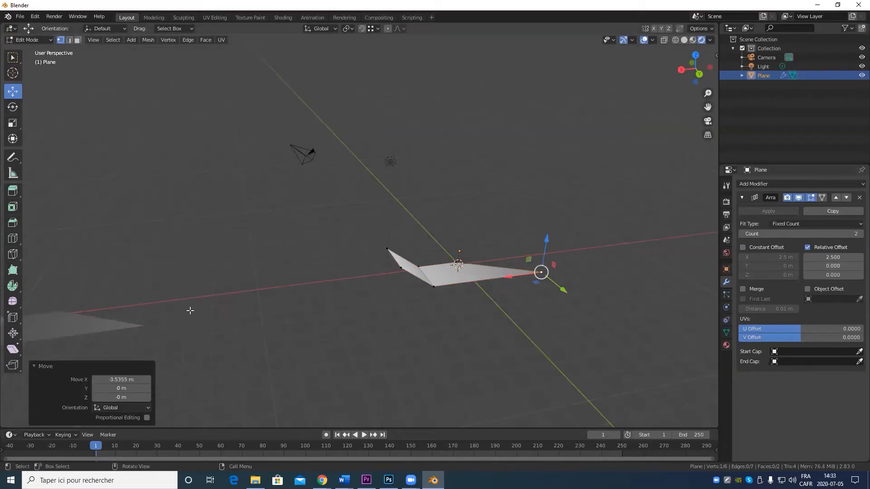
{"action": "scroll", "coordinate": [291, 278], "scroll_direction": "down", "scroll_amount": 3}
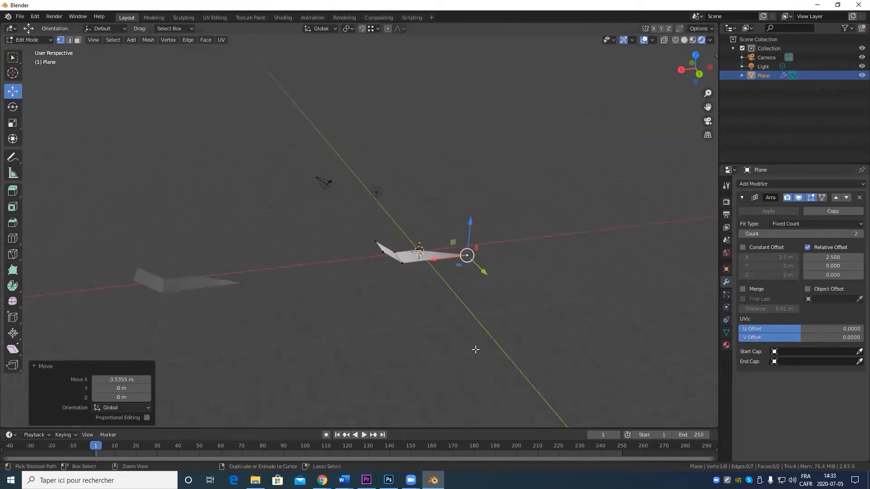
{"action": "key", "text": "ctrl+z"}
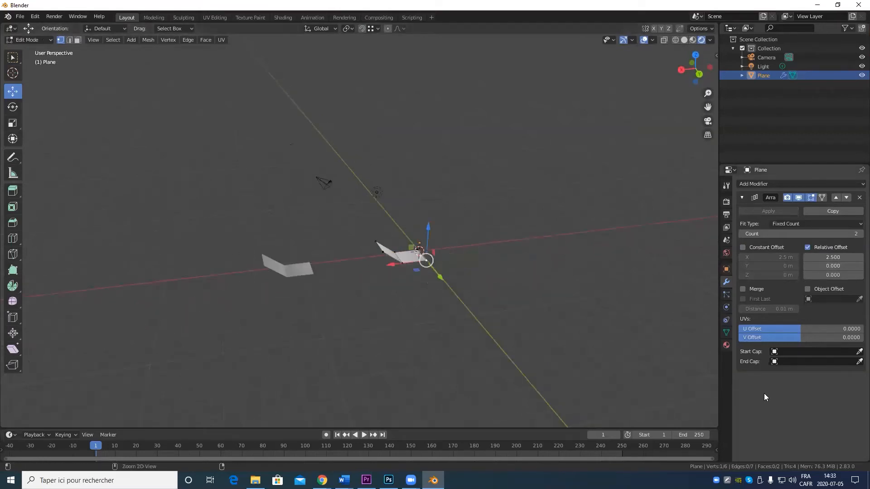
Switch the array to Constant Offset only, with X at 0.52 m, and raise the count to 52
{"action": "left_click", "coordinate": [741, 246]}
{"action": "left_click", "coordinate": [805, 248]}
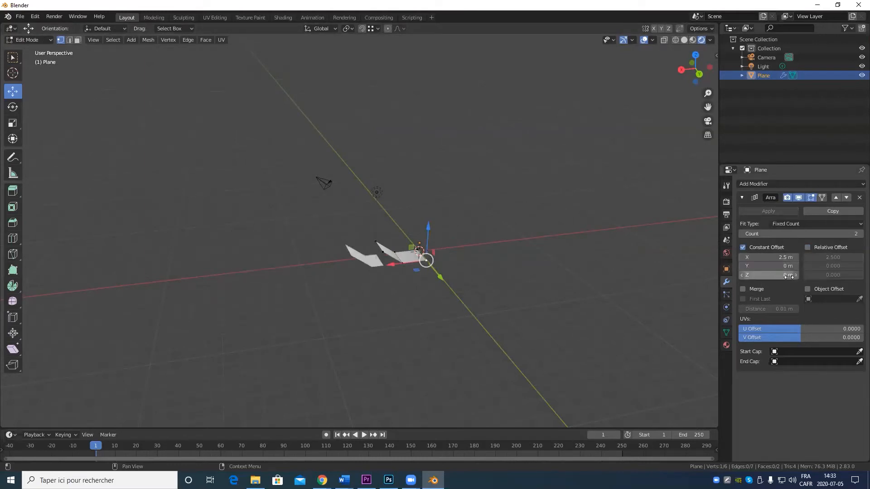
{"action": "left_click_drag", "start_coordinate": [770, 256], "coordinate": [747, 257]}
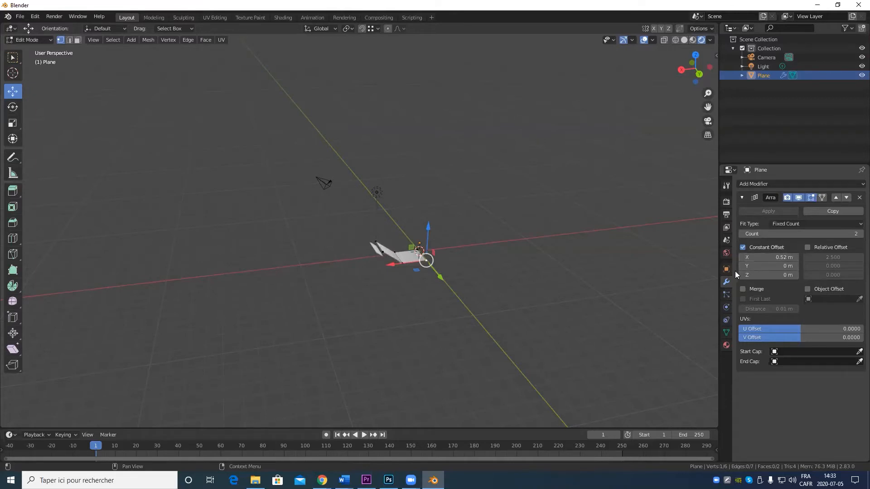
{"action": "left_click_drag", "start_coordinate": [839, 234], "coordinate": [856, 234]}
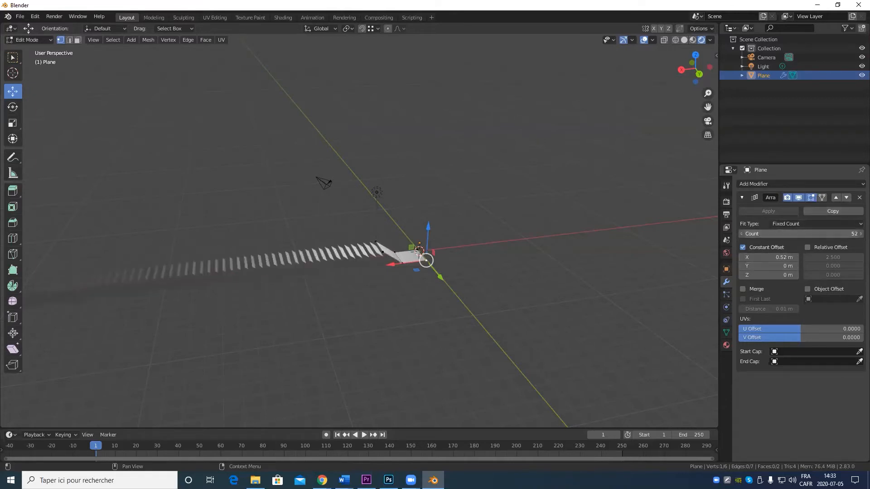
{"action": "middle_click_drag", "start_coordinate": [278, 271], "coordinate": [100, 346]}
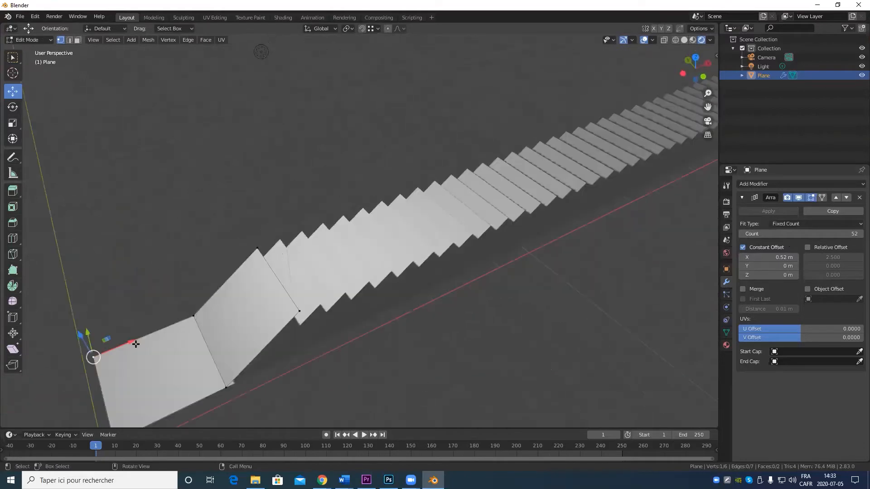
Extend the selection to the three vertices of the plane's long-side profile, move them about 27.57 m along Y, and leave Edit Mode
{"action": "left_click", "coordinate": [193, 315], "text": "shift"}
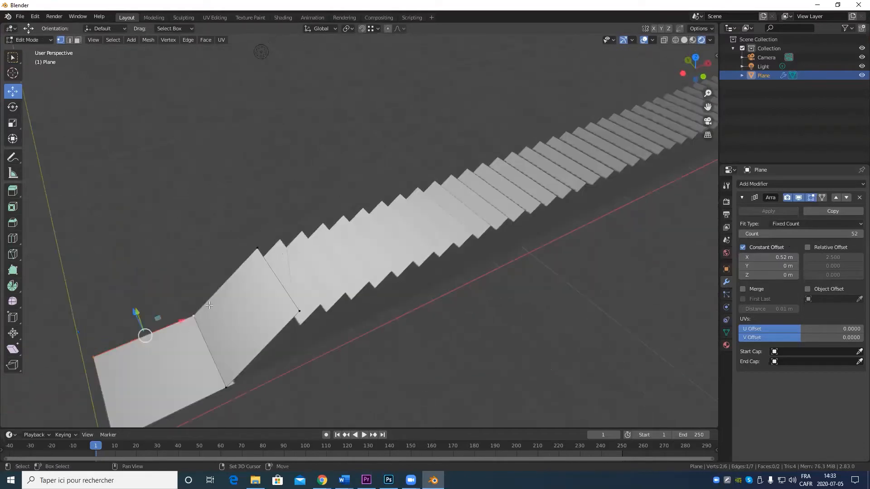
{"action": "left_click", "coordinate": [257, 248], "text": "shift"}
{"action": "middle_click_drag", "start_coordinate": [249, 250], "coordinate": [319, 295]}
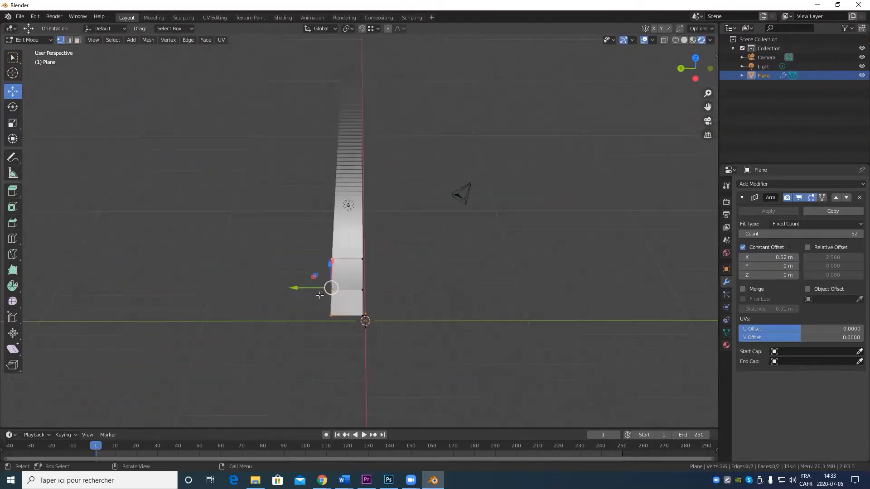
{"action": "left_click_drag", "start_coordinate": [316, 288], "coordinate": [598, 304]}
{"action": "scroll", "coordinate": [604, 162], "scroll_direction": "down", "scroll_amount": 5}
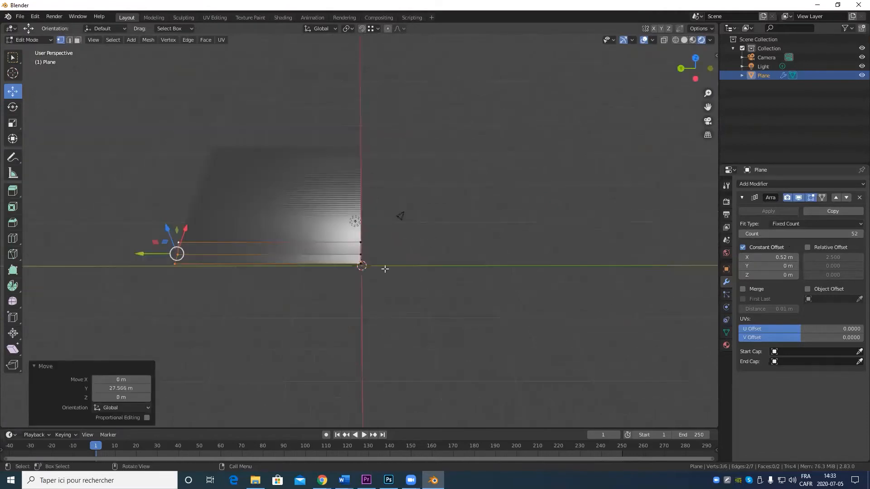
{"action": "middle_click_drag", "start_coordinate": [385, 267], "coordinate": [439, 270]}
{"action": "scroll", "coordinate": [439, 270], "scroll_direction": "up", "scroll_amount": 8}
{"action": "key", "text": "Tab"}
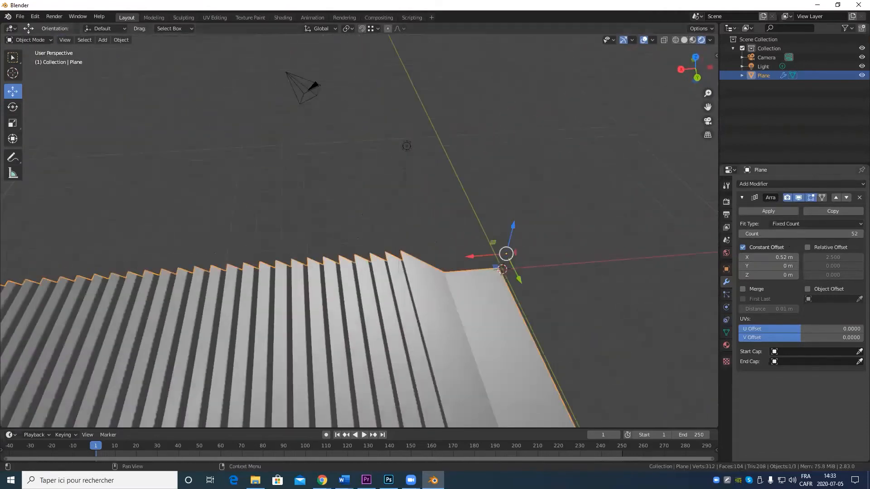
Add a Solidify modifier to the plane and move it above the Array modifier in the stack
{"action": "left_click", "coordinate": [764, 186]}
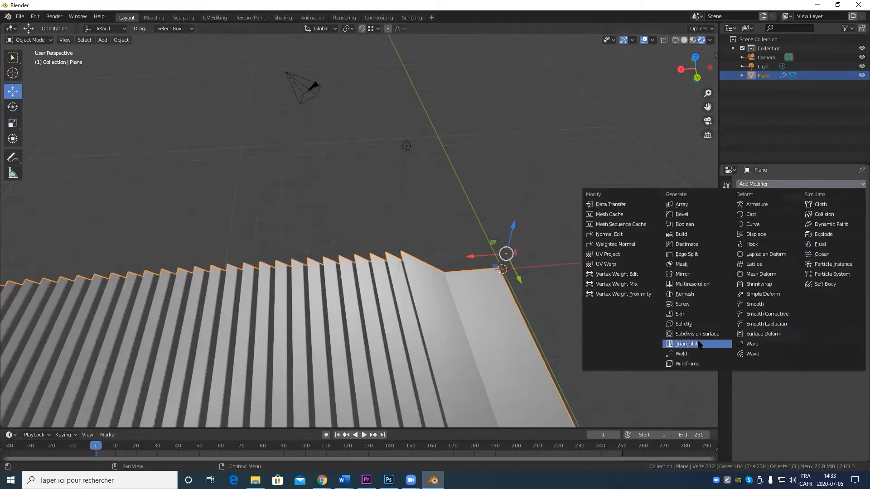
{"action": "left_click", "coordinate": [701, 324]}
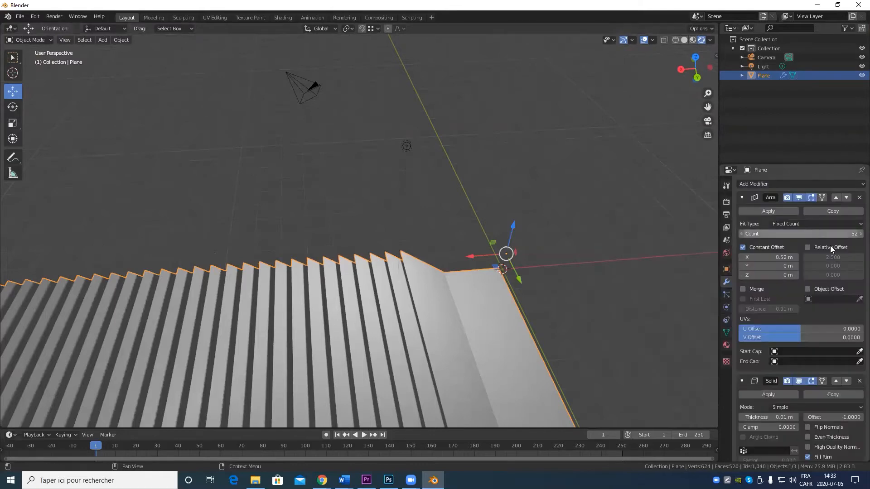
{"action": "left_click", "coordinate": [836, 380]}
Try a Solidify thickness of 0.09 m on the corrugated sheet and remove the Solidify modifier
{"action": "scroll", "coordinate": [354, 289], "scroll_direction": "up", "scroll_amount": 5}
{"action": "middle_click_drag", "start_coordinate": [392, 318], "coordinate": [63, 177]}
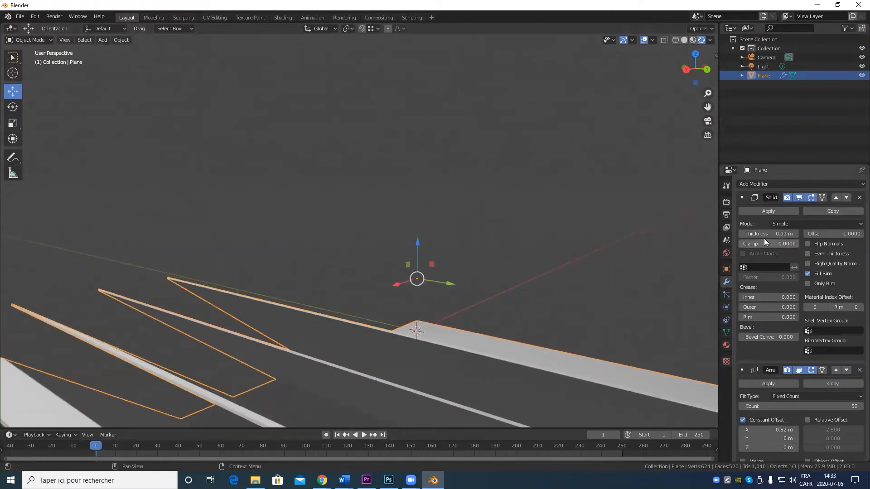
{"action": "left_click_drag", "start_coordinate": [774, 229], "coordinate": [810, 229]}
{"action": "middle_click_drag", "start_coordinate": [275, 257], "coordinate": [385, 284]}
{"action": "scroll", "coordinate": [386, 284], "scroll_direction": "up", "scroll_amount": 6}
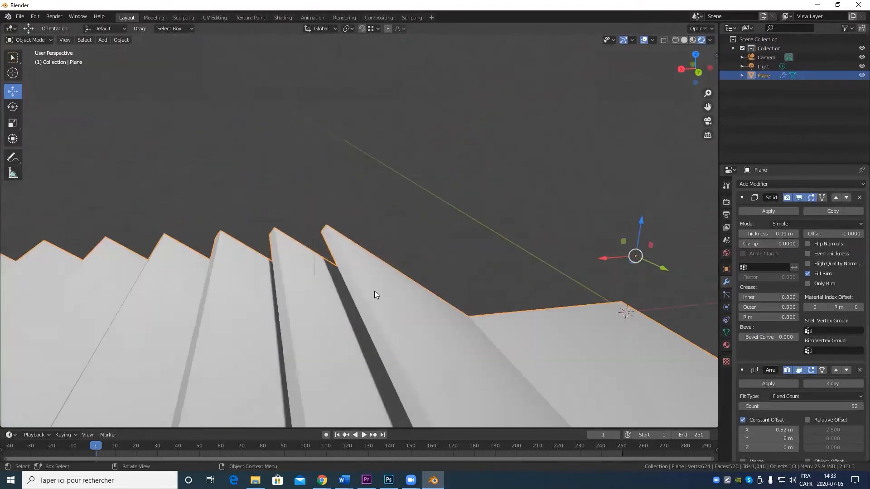
{"action": "scroll", "coordinate": [445, 284], "scroll_direction": "down", "scroll_amount": 4}
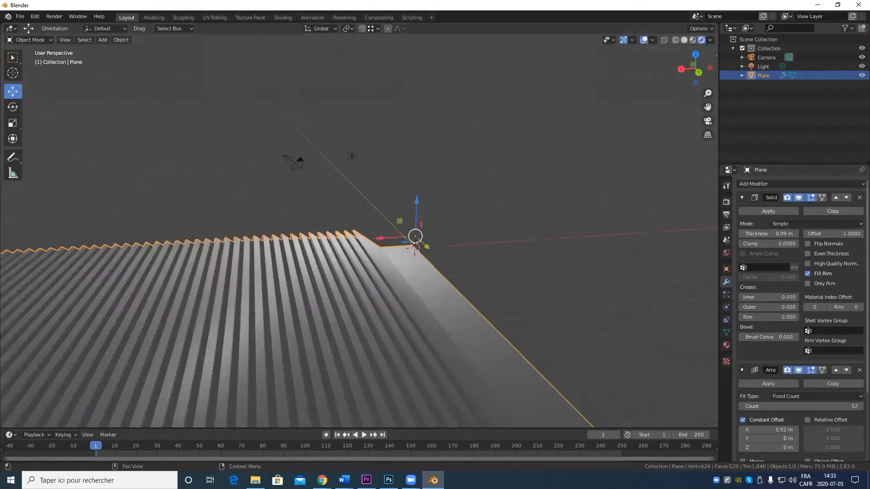
{"action": "left_click", "coordinate": [859, 198]}
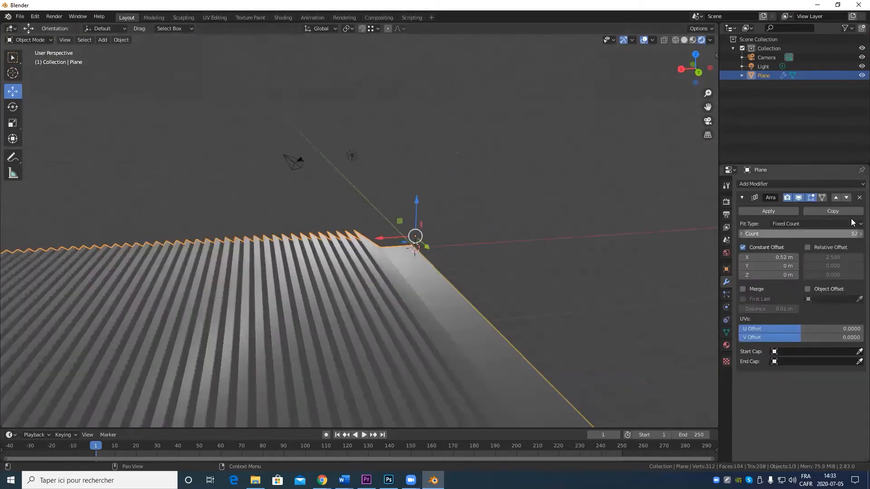
Set the Array modifier's count to 5
{"action": "left_click", "coordinate": [816, 233]}
{"action": "type", "text": "5"}
{"action": "key", "text": "Return"}
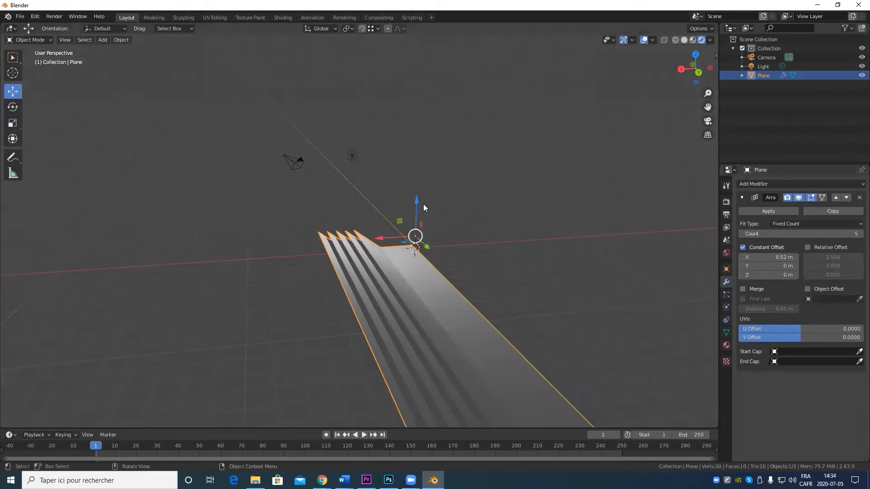
Add a Plain Axes empty at the world origin
{"action": "scroll", "coordinate": [371, 170], "scroll_direction": "down", "scroll_amount": 3}
{"action": "middle_click_drag", "start_coordinate": [371, 173], "coordinate": [422, 227]}
{"action": "key", "text": "Tab"}
{"action": "key", "text": "Tab"}
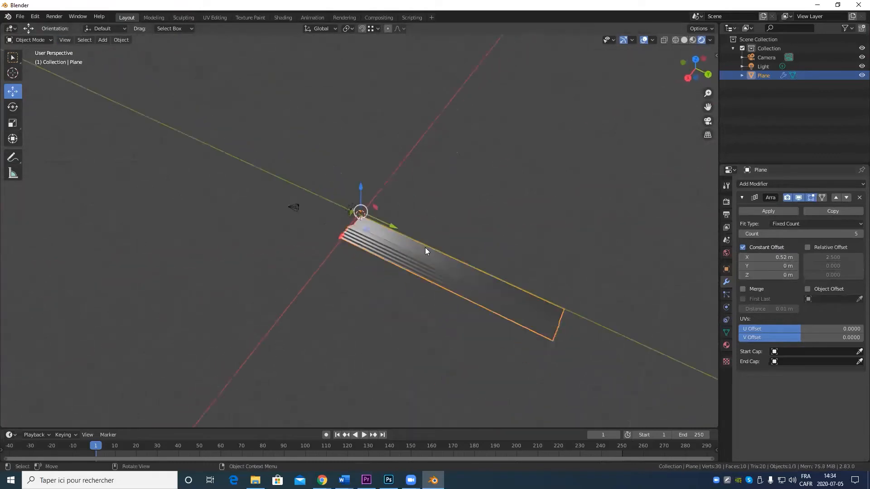
{"action": "left_click", "coordinate": [102, 40]}
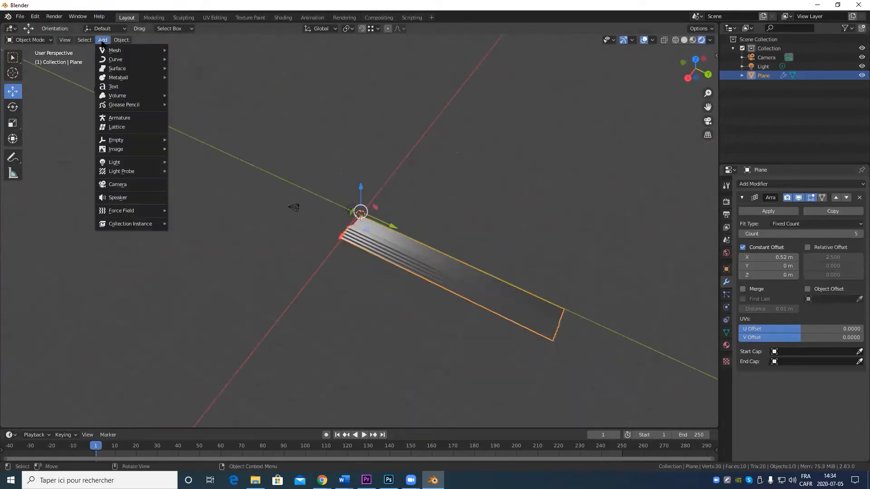
{"action": "mouse_move", "coordinate": [137, 143]}
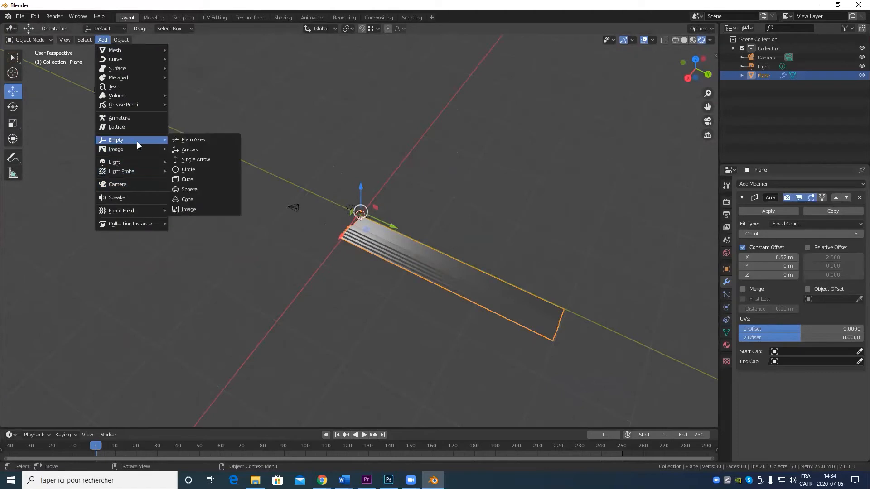
{"action": "left_click", "coordinate": [216, 139]}
{"action": "middle_click_drag", "start_coordinate": [216, 137], "coordinate": [304, 217]}
{"action": "scroll", "coordinate": [408, 238], "scroll_direction": "up", "scroll_amount": 5}
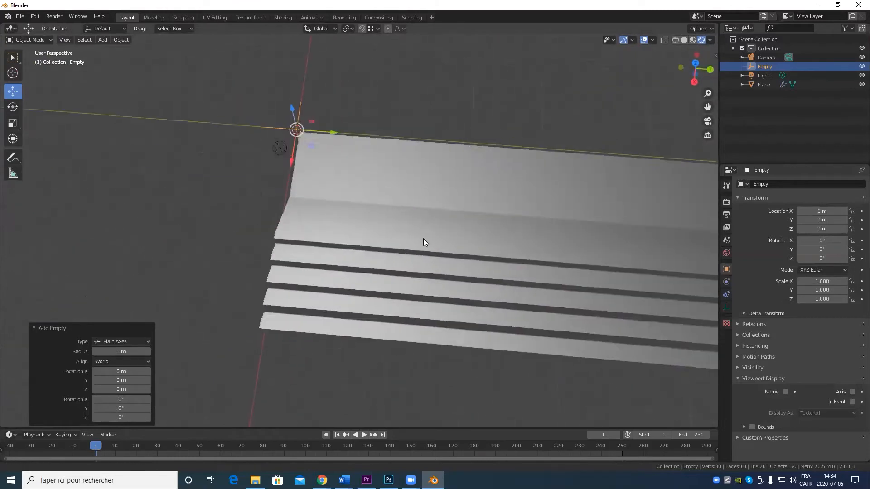
Enable Object Offset in the plane's Array modifier and pick the Empty as the offset object
{"action": "left_click", "coordinate": [497, 217]}
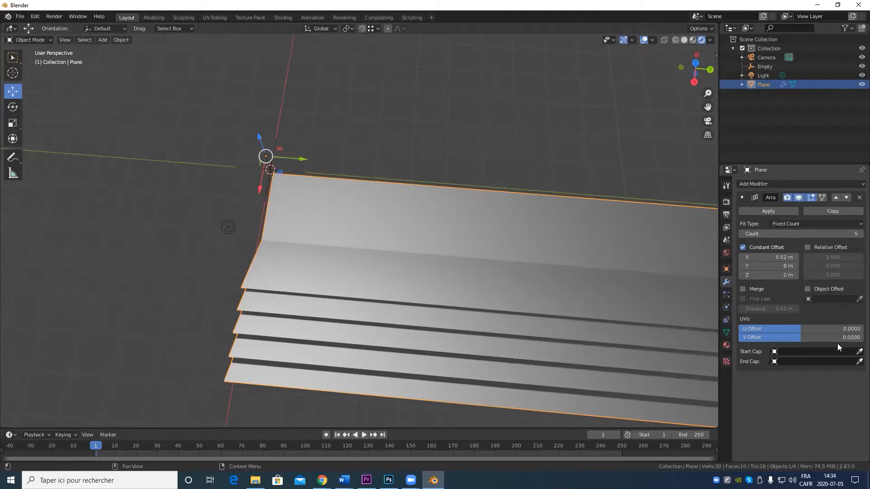
{"action": "left_click", "coordinate": [807, 291]}
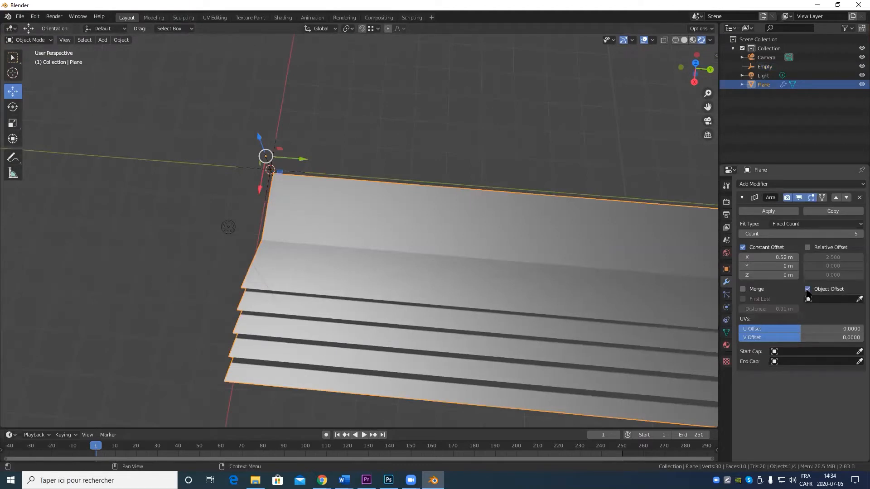
{"action": "left_click", "coordinate": [859, 299]}
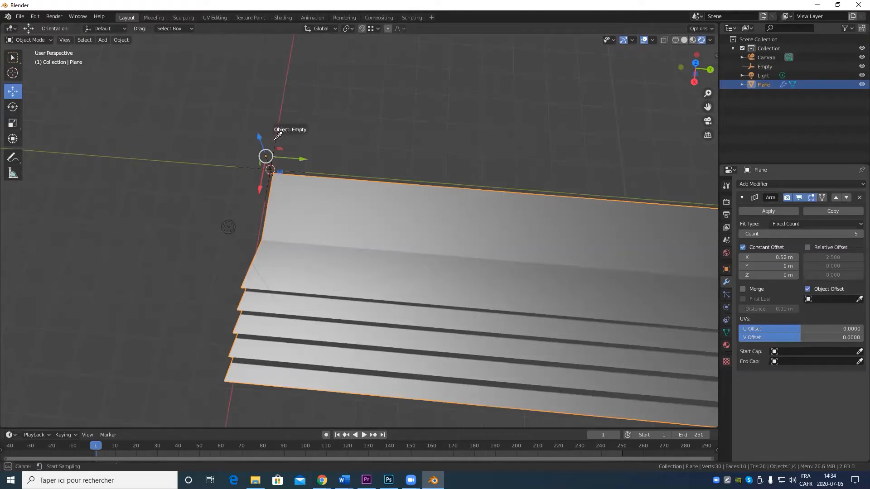
{"action": "left_click", "coordinate": [275, 139]}
Select the Empty and raise it about 0.77 m along Z to offset the array copies
{"action": "middle_click_drag", "start_coordinate": [348, 299], "coordinate": [400, 282]}
{"action": "scroll", "coordinate": [390, 374], "scroll_direction": "up", "scroll_amount": 5}
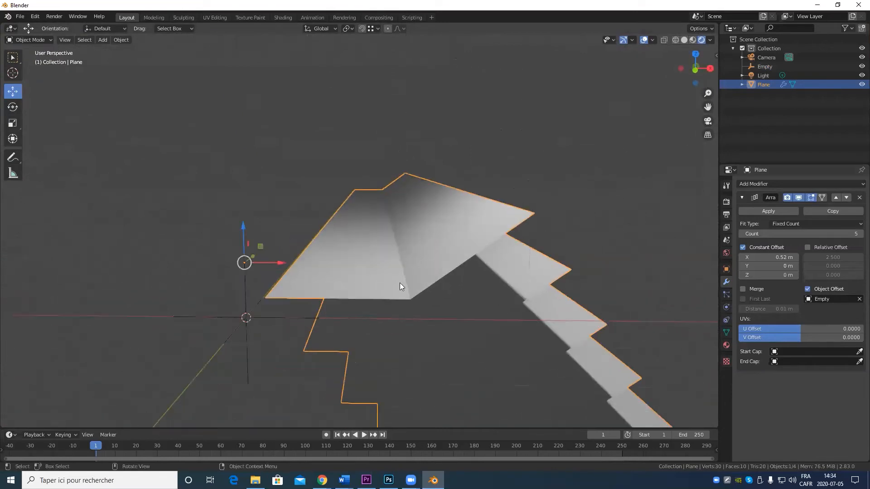
{"action": "left_click", "coordinate": [246, 296]}
{"action": "left_click_drag", "start_coordinate": [245, 278], "coordinate": [254, 222]}
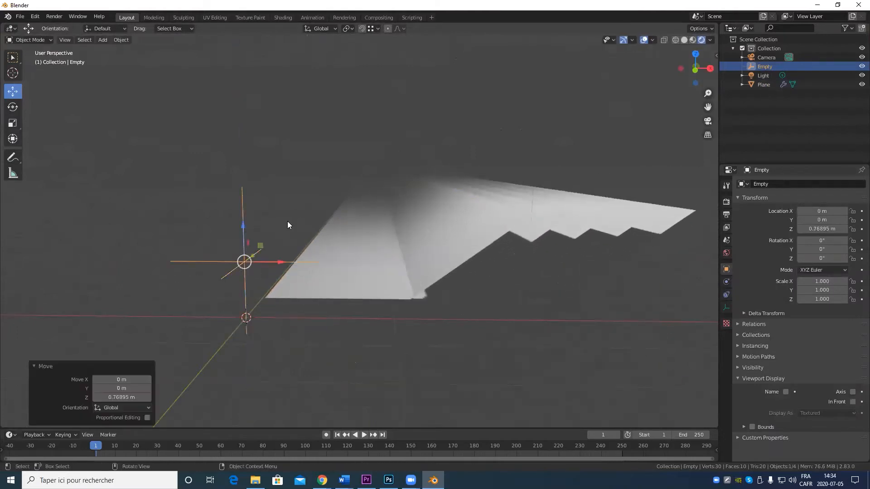
Rotate the Empty about -76.5° around the global Z axis to fan out the array copies
{"action": "middle_click_drag", "start_coordinate": [287, 224], "coordinate": [567, 256]}
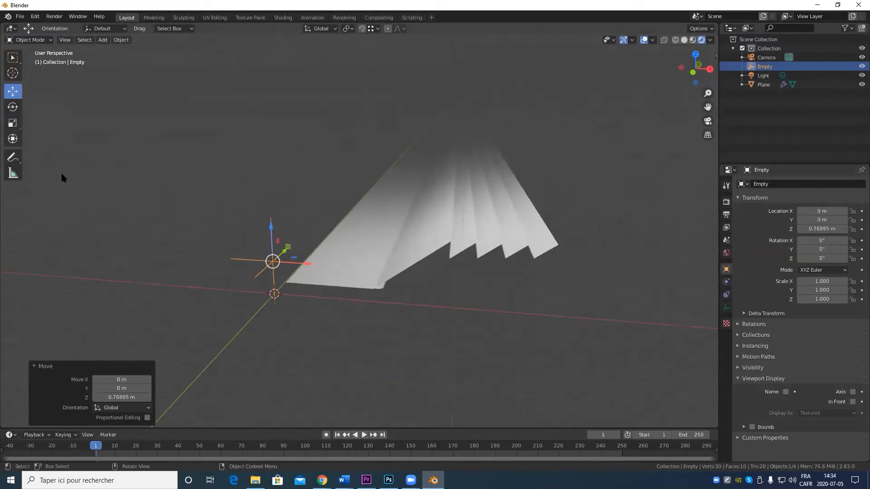
{"action": "left_click", "coordinate": [13, 107]}
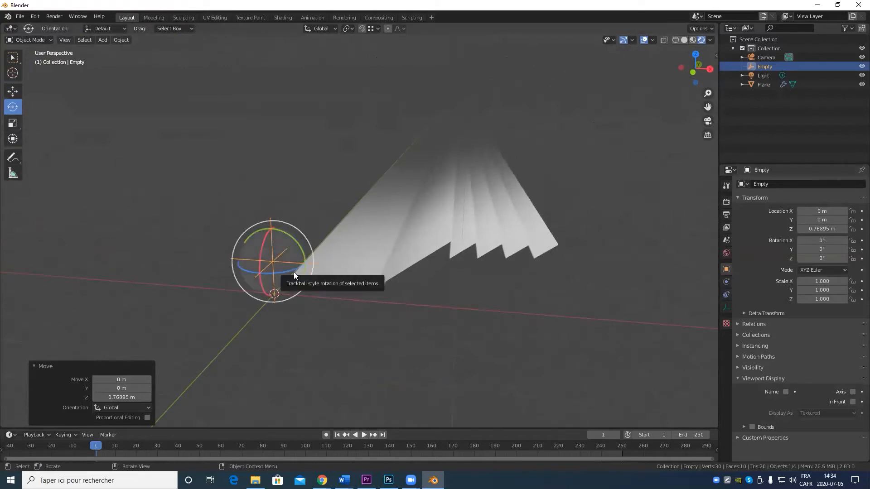
{"action": "left_click_drag", "start_coordinate": [293, 268], "coordinate": [269, 269]}
{"action": "scroll", "coordinate": [367, 217], "scroll_direction": "down", "scroll_amount": 11}
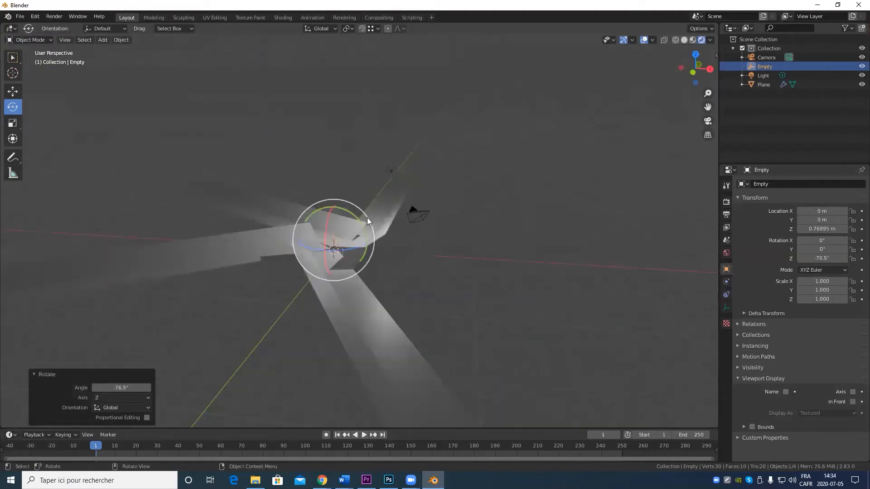
{"action": "middle_click_drag", "start_coordinate": [483, 237], "coordinate": [361, 352]}
{"action": "scroll", "coordinate": [361, 351], "scroll_direction": "up", "scroll_amount": 5}
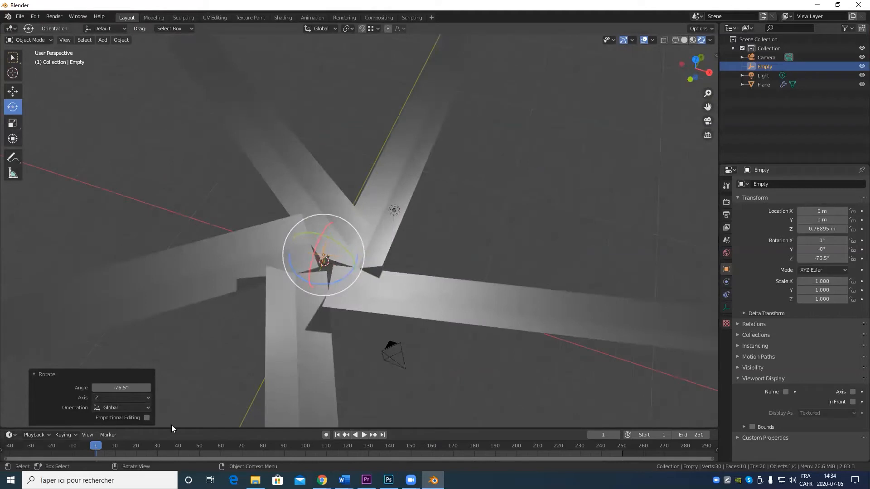
{"action": "middle_click_drag", "start_coordinate": [387, 277], "coordinate": [436, 257]}
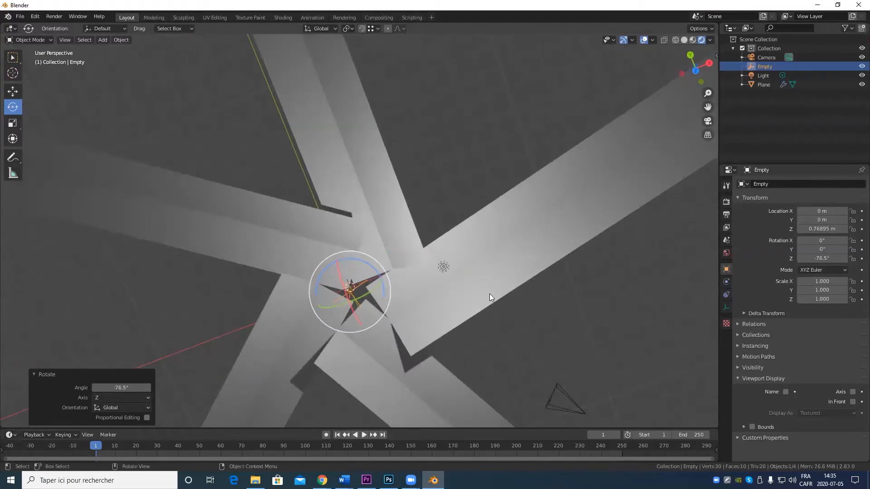
{"action": "scroll", "coordinate": [424, 330], "scroll_direction": "down", "scroll_amount": 5}
{"action": "middle_click_drag", "start_coordinate": [424, 331], "coordinate": [408, 346]}
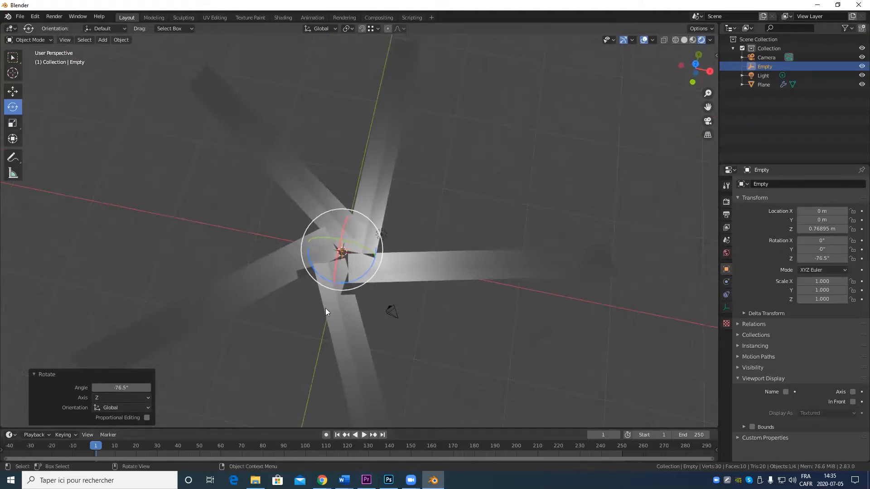
Select the plane and enable Merge and First Last in its Array modifier
{"action": "scroll", "coordinate": [368, 278], "scroll_direction": "up", "scroll_amount": 5}
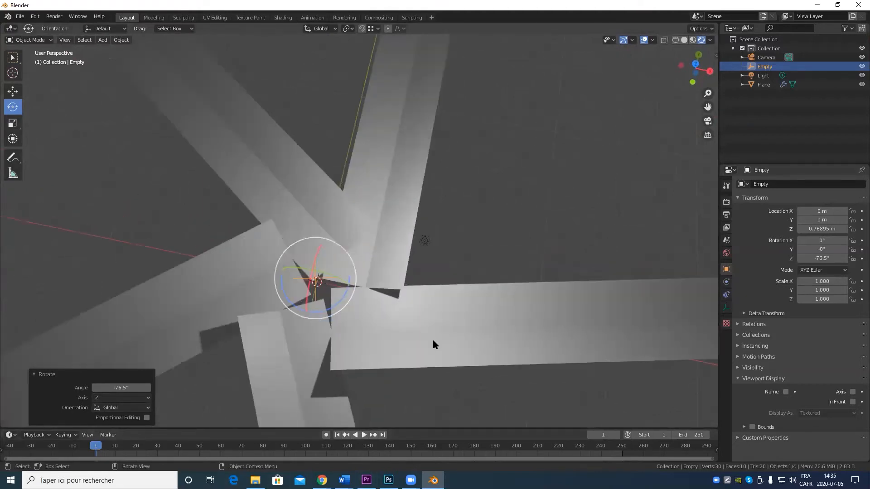
{"action": "left_click", "coordinate": [435, 343]}
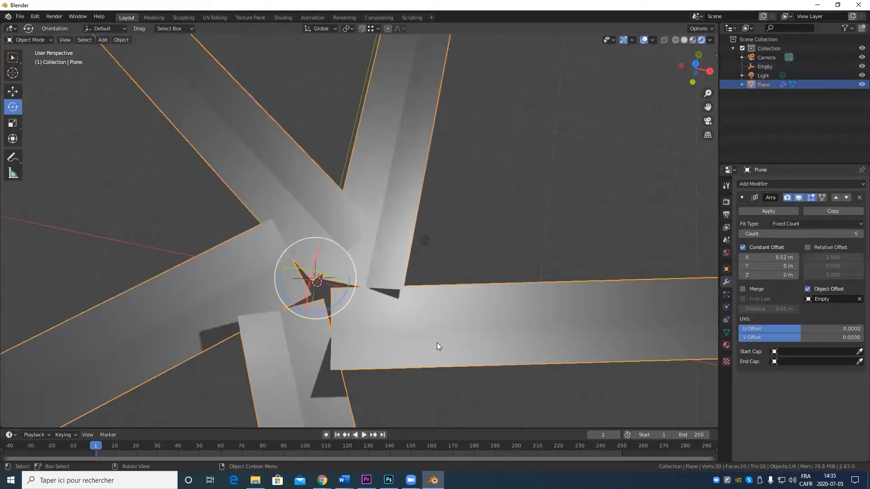
{"action": "left_click", "coordinate": [742, 290]}
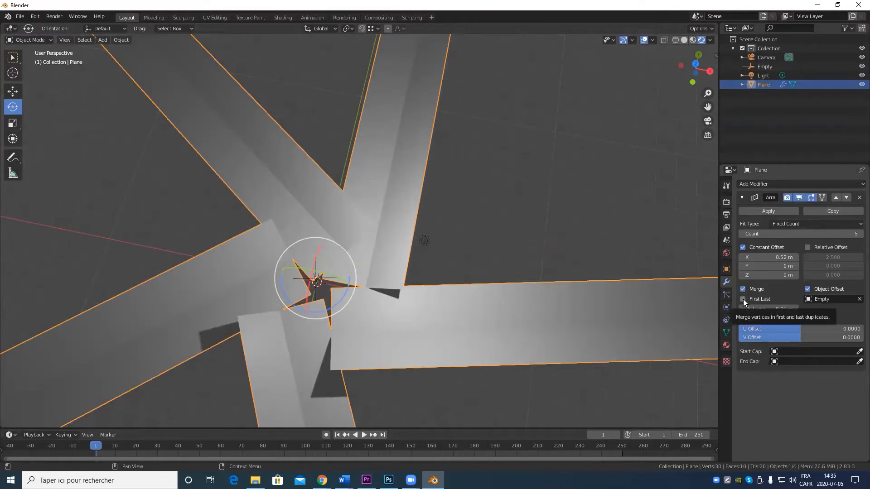
{"action": "left_click", "coordinate": [743, 299]}
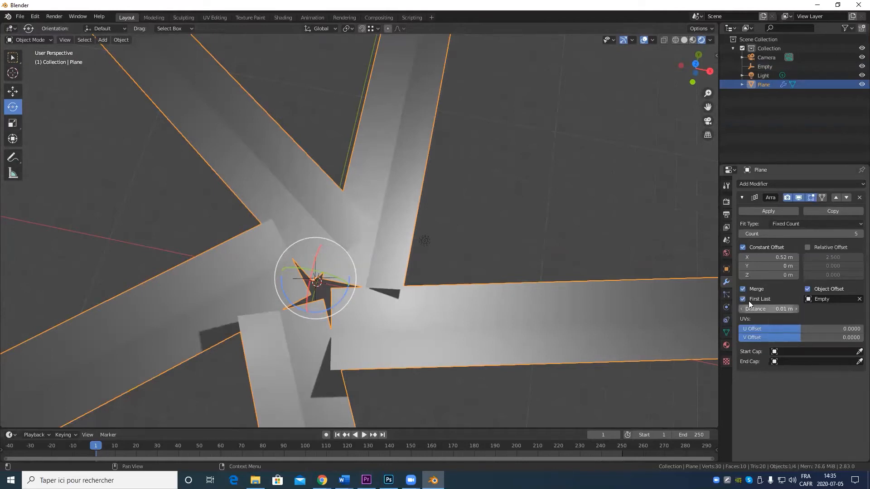
Delete the arrayed plane from the scene
{"action": "scroll", "coordinate": [364, 271], "scroll_direction": "down", "scroll_amount": 6}
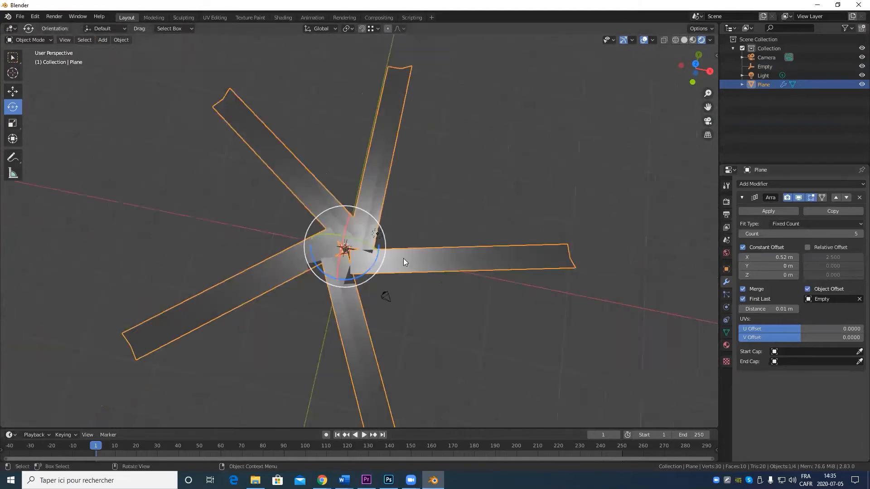
{"action": "key", "text": "Delete"}
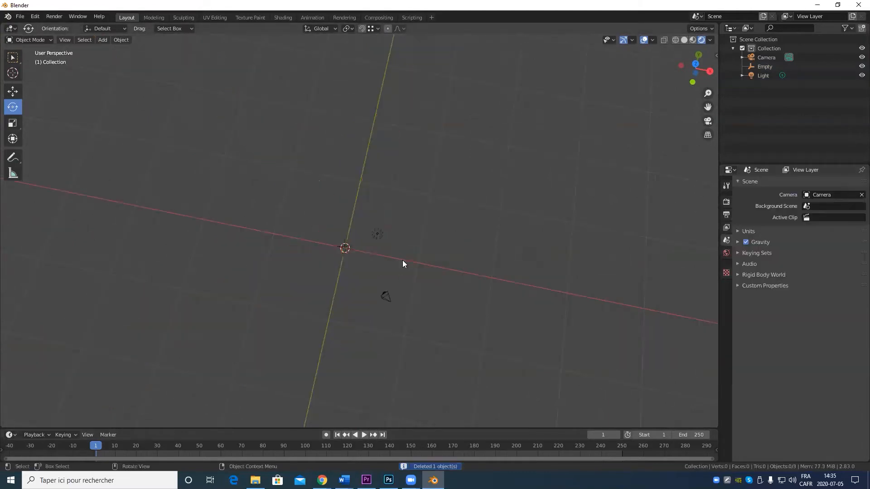
Select the Empty and reset its Z location to 0 m and its Z rotation to 0°
{"action": "middle_click_drag", "start_coordinate": [402, 260], "coordinate": [304, 251]}
{"action": "left_click", "coordinate": [296, 249]}
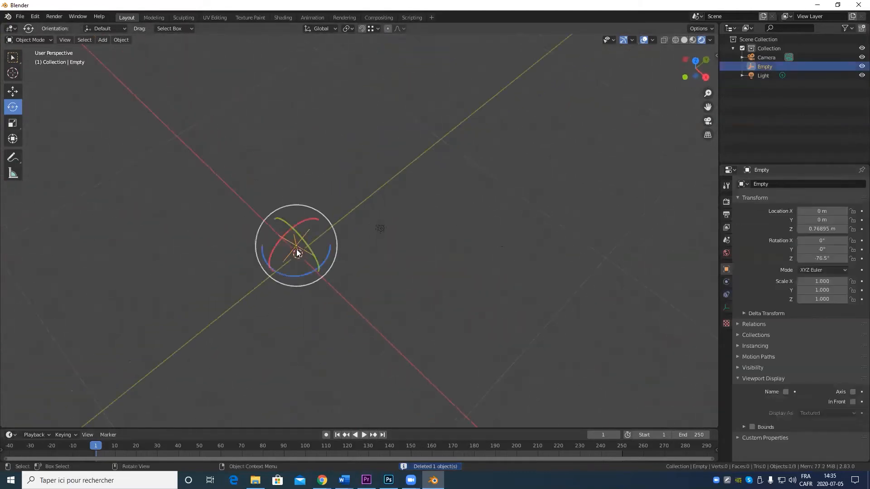
{"action": "left_click", "coordinate": [715, 55]}
{"action": "left_click", "coordinate": [654, 91]}
{"action": "type", "text": "0.768946"}
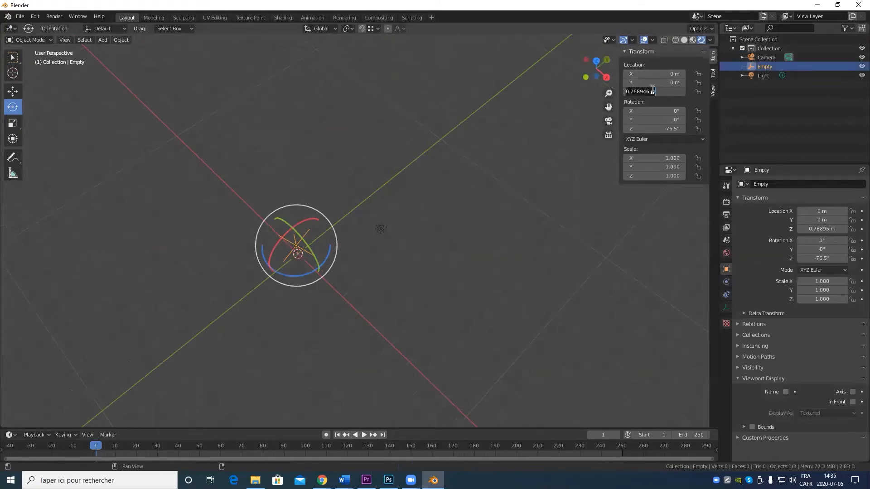
{"action": "key", "text": "Tab"}
{"action": "type", "text": "0"}
{"action": "key", "text": "Tab"}
{"action": "type", "text": "0"}
{"action": "key", "text": "Return"}
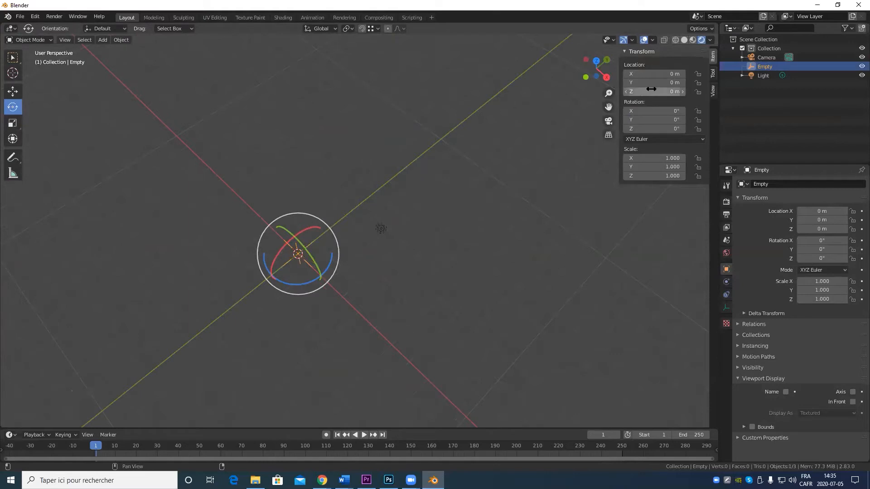
Add a cylinder mesh at the origin and set its vertex count to 6
{"action": "middle_click_drag", "start_coordinate": [353, 190], "coordinate": [317, 190]}
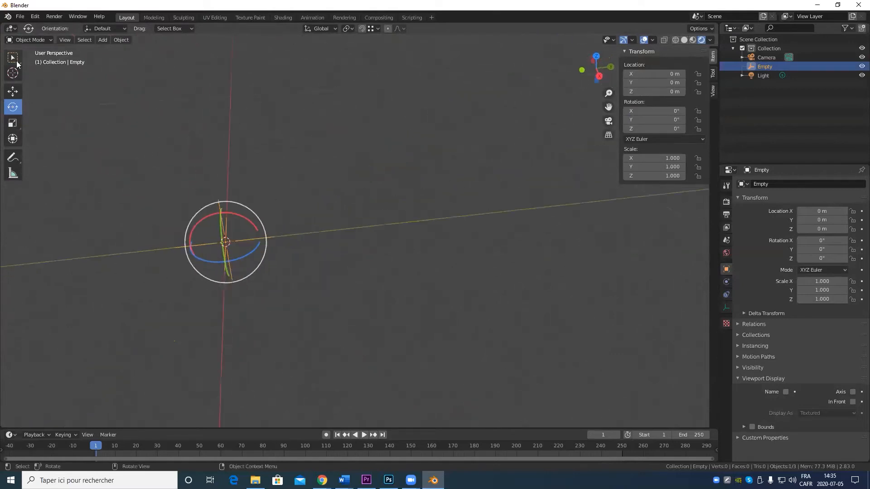
{"action": "left_click", "coordinate": [103, 40]}
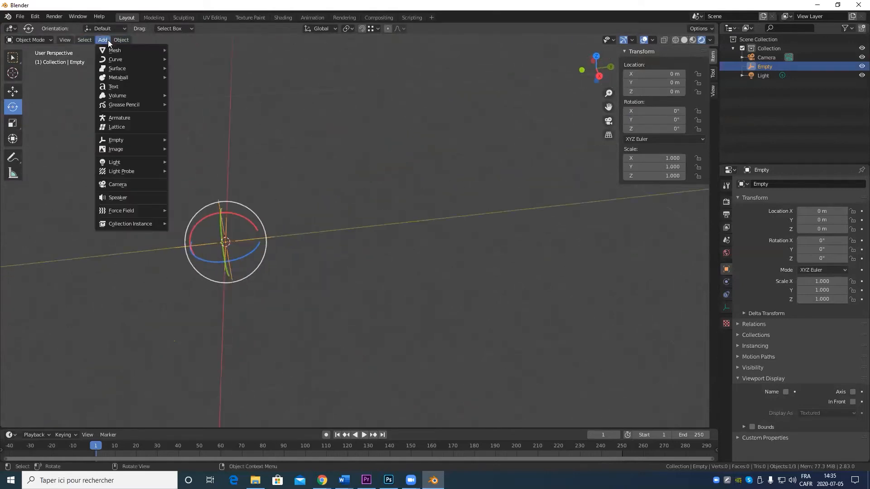
{"action": "mouse_move", "coordinate": [119, 50]}
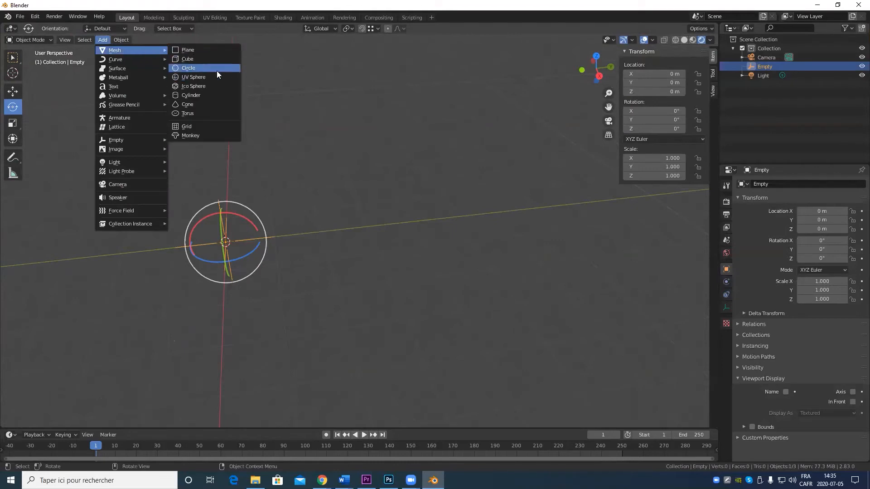
{"action": "left_click", "coordinate": [201, 96]}
{"action": "middle_click_drag", "start_coordinate": [386, 213], "coordinate": [462, 190], "text": "shift"}
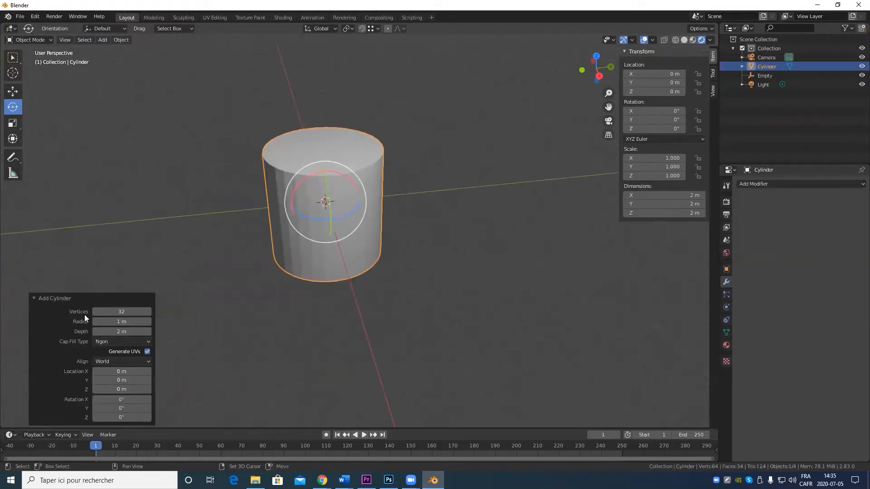
{"action": "left_click", "coordinate": [114, 313]}
{"action": "key", "text": "Return"}
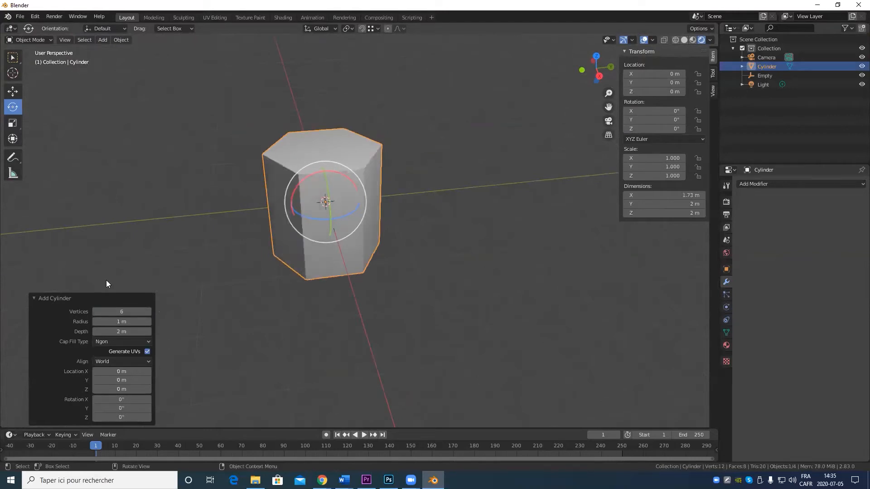
In Edit Mode, delete the top and bottom caps and the two side faces flanking one side of the hexagonal cylinder
{"action": "middle_click_drag", "start_coordinate": [272, 202], "coordinate": [442, 221]}
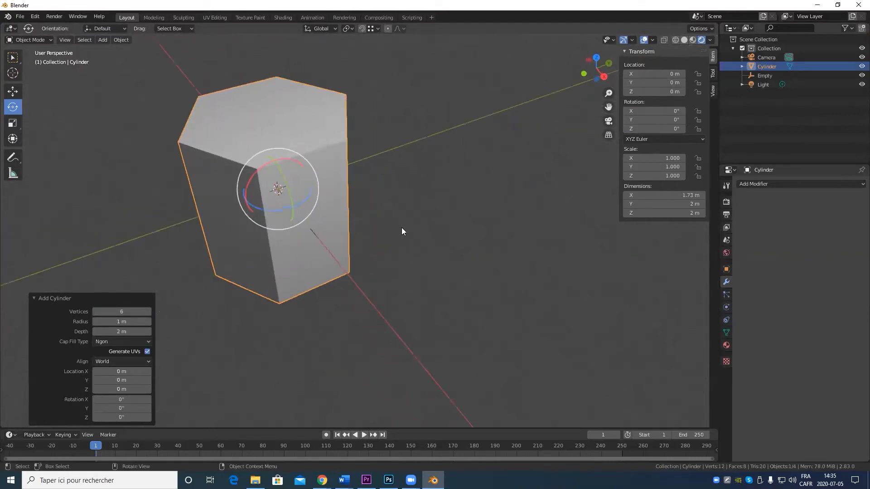
{"action": "key", "text": "Tab"}
{"action": "key", "text": "3"}
{"action": "left_click", "coordinate": [270, 120]}
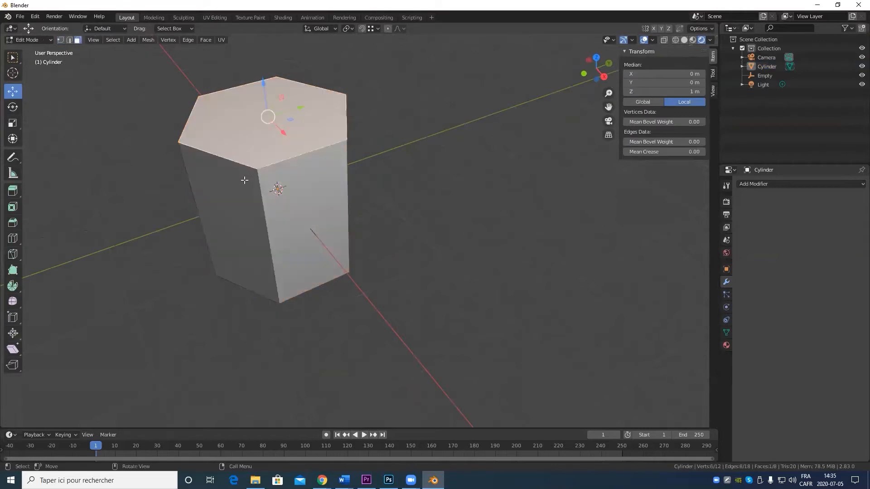
{"action": "left_click", "coordinate": [243, 182], "text": "shift"}
{"action": "middle_click_drag", "start_coordinate": [380, 181], "coordinate": [454, 89]}
{"action": "left_click", "coordinate": [453, 220], "text": "shift"}
{"action": "left_click", "coordinate": [461, 326], "text": "shift"}
{"action": "key", "text": "x"}
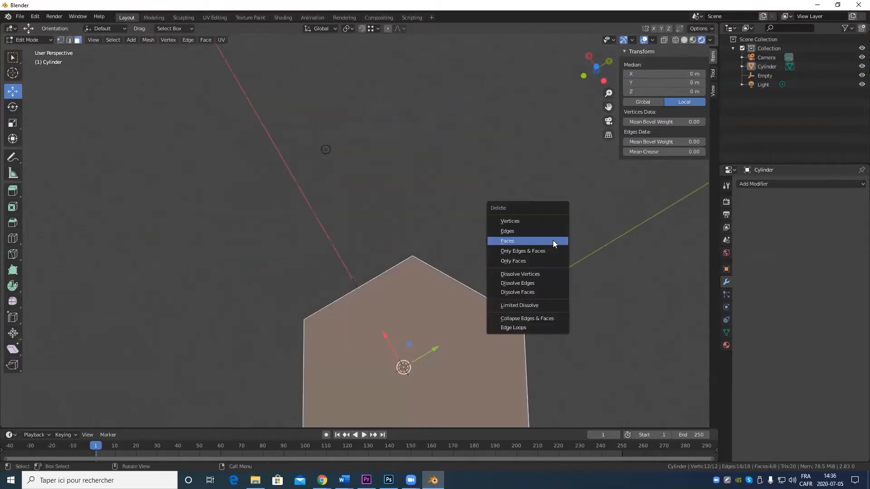
{"action": "left_click", "coordinate": [520, 241]}
Delete the three linked side faces, keeping only the isolated one, and return to Object Mode
{"action": "scroll", "coordinate": [501, 241], "scroll_direction": "down", "scroll_amount": 5}
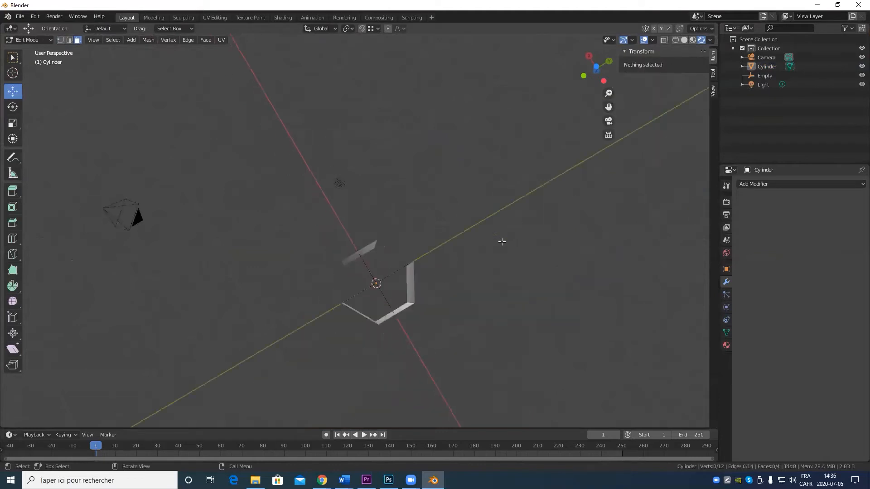
{"action": "middle_click_drag", "start_coordinate": [501, 241], "coordinate": [426, 308]}
{"action": "left_click", "coordinate": [382, 297]}
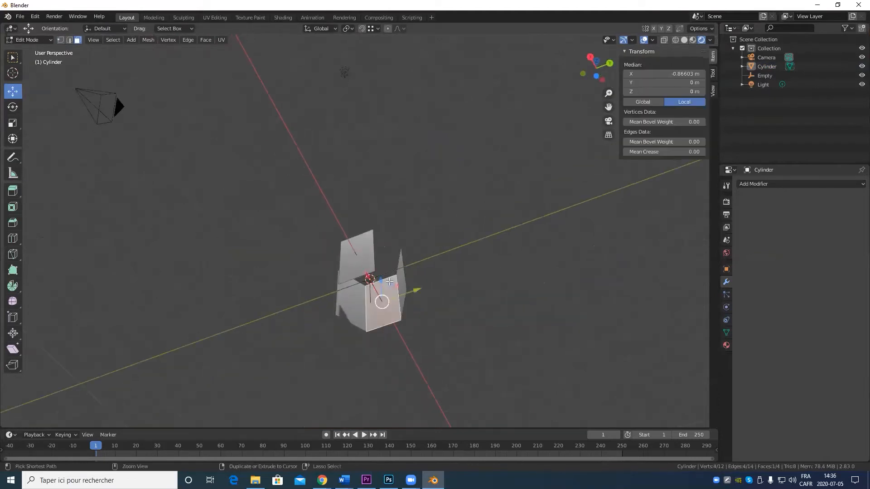
{"action": "key", "text": "ctrl+l"}
{"action": "key", "text": "x"}
{"action": "left_click", "coordinate": [390, 283]}
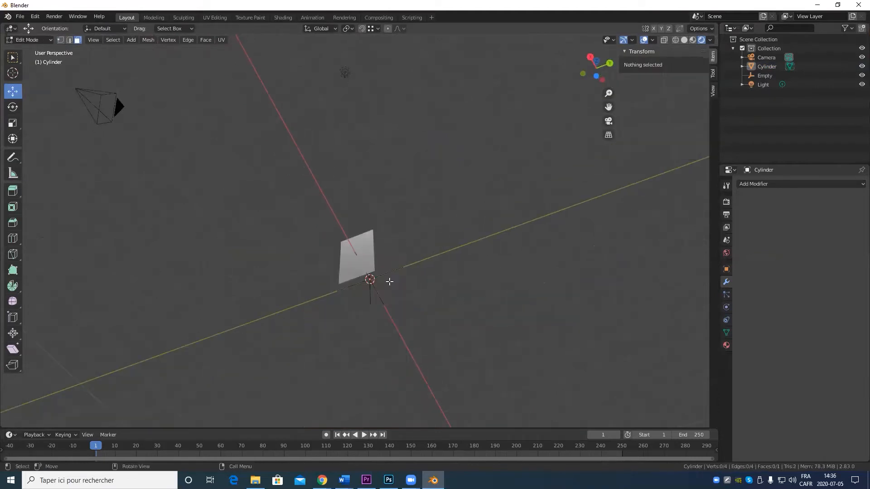
{"action": "scroll", "coordinate": [390, 301], "scroll_direction": "up", "scroll_amount": 5}
{"action": "middle_click_drag", "start_coordinate": [396, 78], "coordinate": [435, 308]}
{"action": "middle_click_drag", "start_coordinate": [476, 239], "coordinate": [437, 299], "text": "shift"}
{"action": "key", "text": "Tab"}
Add an Array modifier to the single-face cylinder, with Relative Offset disabled and Object Offset enabled using the Empty
{"action": "left_click", "coordinate": [447, 185]}
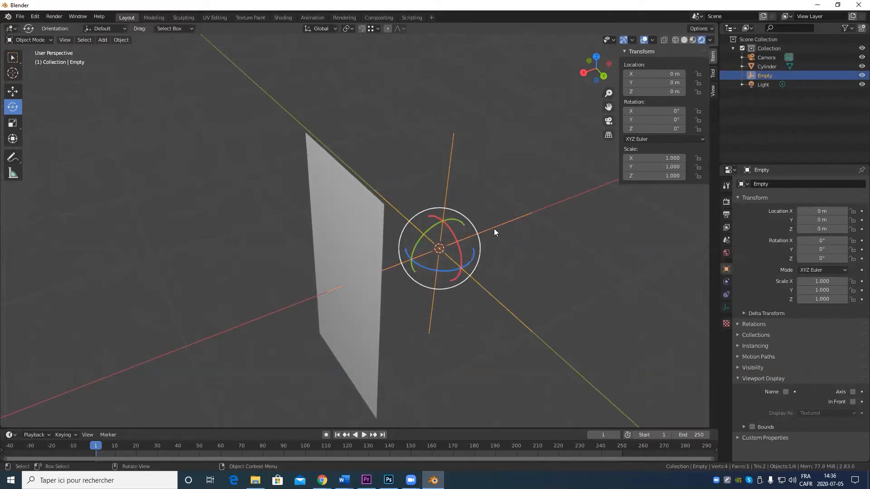
{"action": "middle_click_drag", "start_coordinate": [494, 233], "coordinate": [419, 312]}
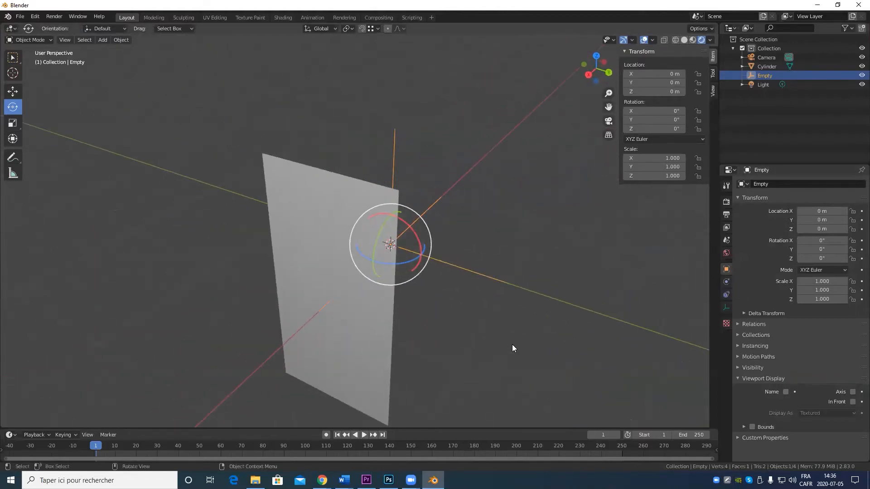
{"action": "scroll", "coordinate": [551, 352], "scroll_direction": "down", "scroll_amount": 1}
{"action": "left_click", "coordinate": [349, 381]}
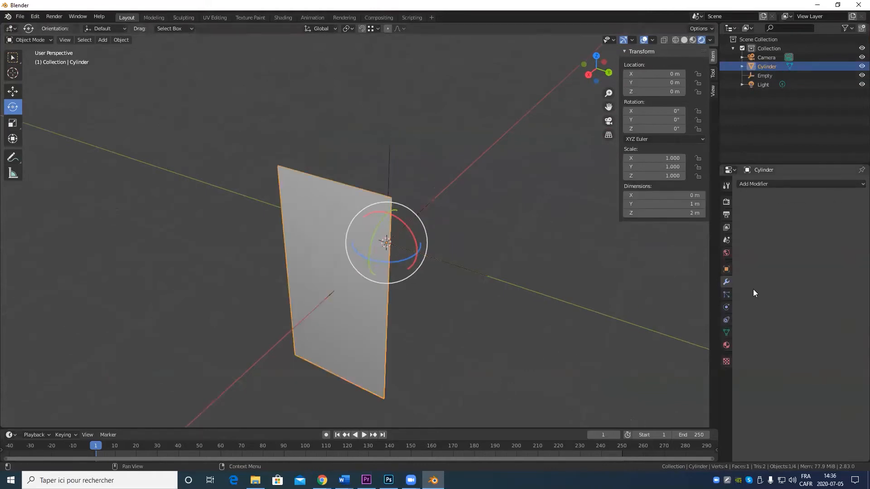
{"action": "left_click", "coordinate": [796, 183]}
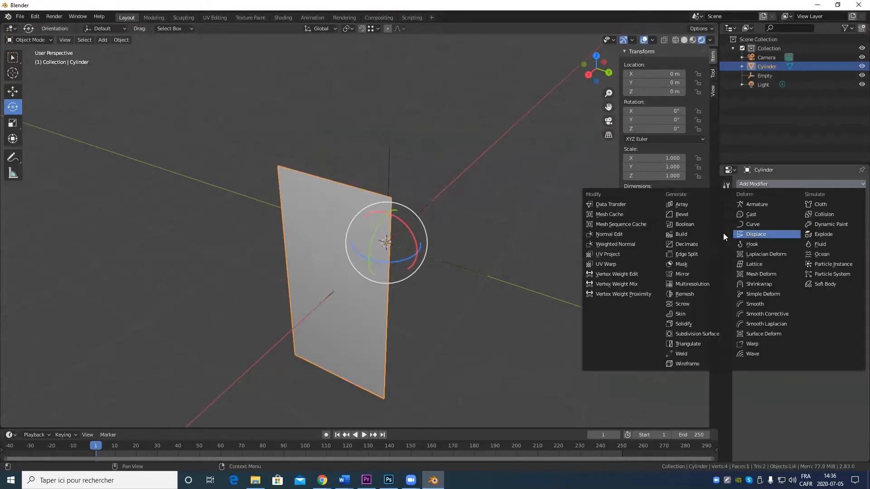
{"action": "left_click", "coordinate": [692, 205]}
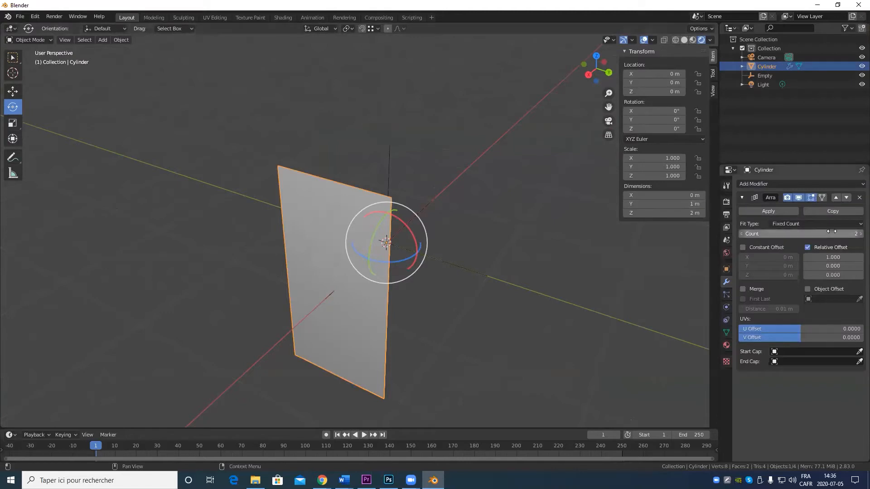
{"action": "left_click", "coordinate": [807, 248]}
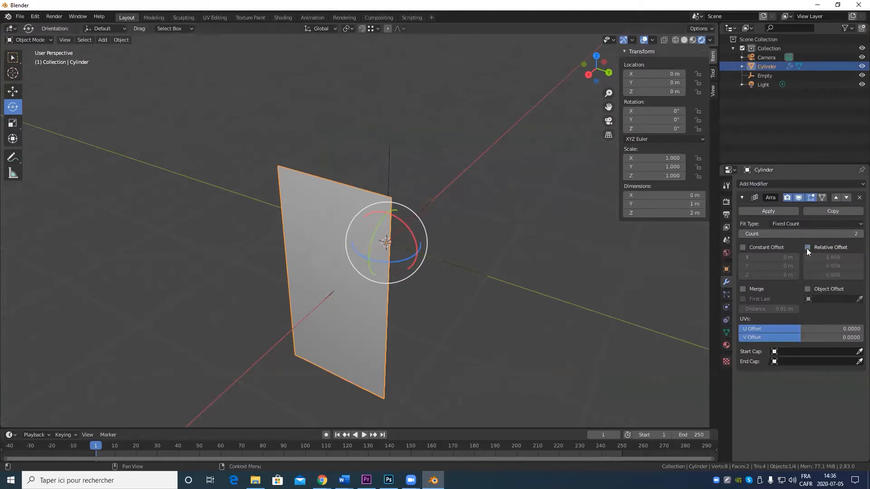
{"action": "left_click", "coordinate": [808, 289]}
{"action": "left_click", "coordinate": [859, 299]}
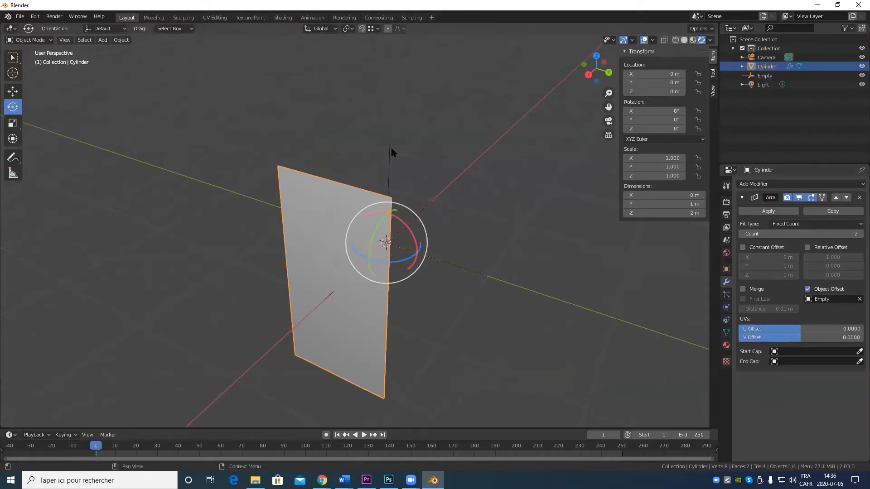
{"action": "left_click", "coordinate": [391, 151]}
Set the Array modifier's count to 6
{"action": "left_click", "coordinate": [830, 234]}
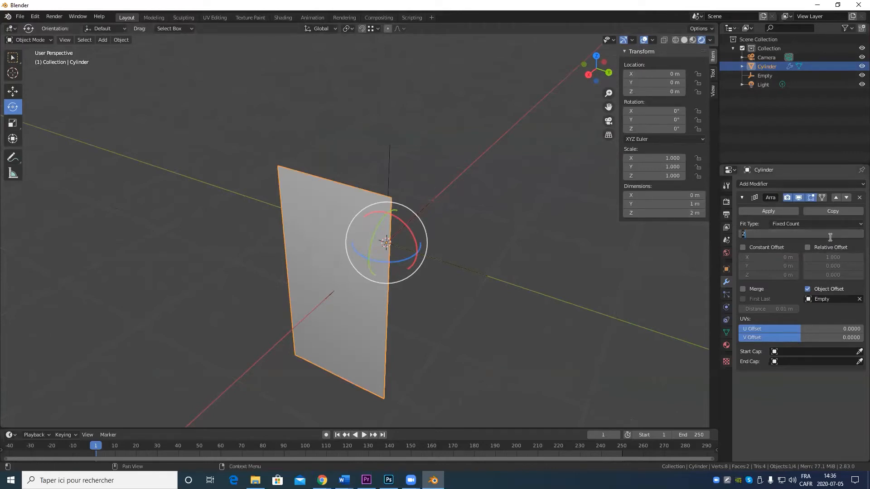
{"action": "type", "text": "6"}
{"action": "key", "text": "Return"}
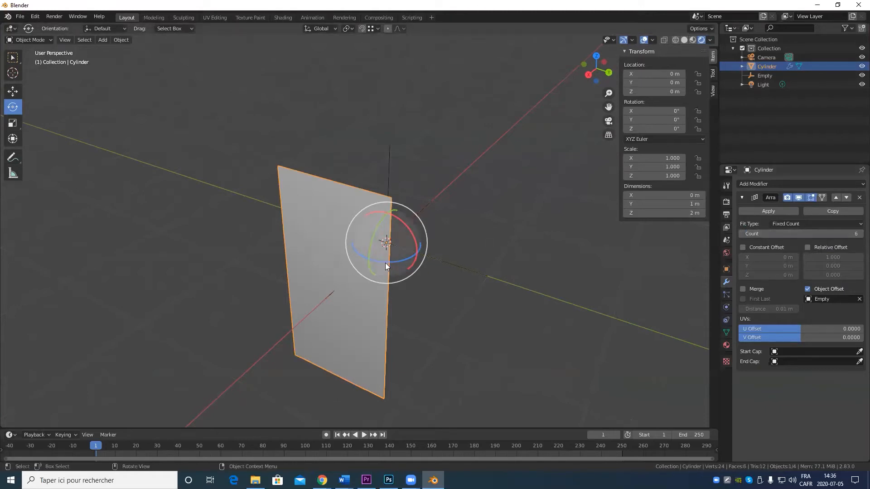
Rotate the arrayed face about 60° around the global Z axis to form a hexagonal ring
{"action": "left_click_drag", "start_coordinate": [393, 261], "coordinate": [422, 252]}
{"action": "scroll", "coordinate": [566, 276], "scroll_direction": "down", "scroll_amount": 5}
{"action": "middle_click_drag", "start_coordinate": [516, 281], "coordinate": [491, 273]}
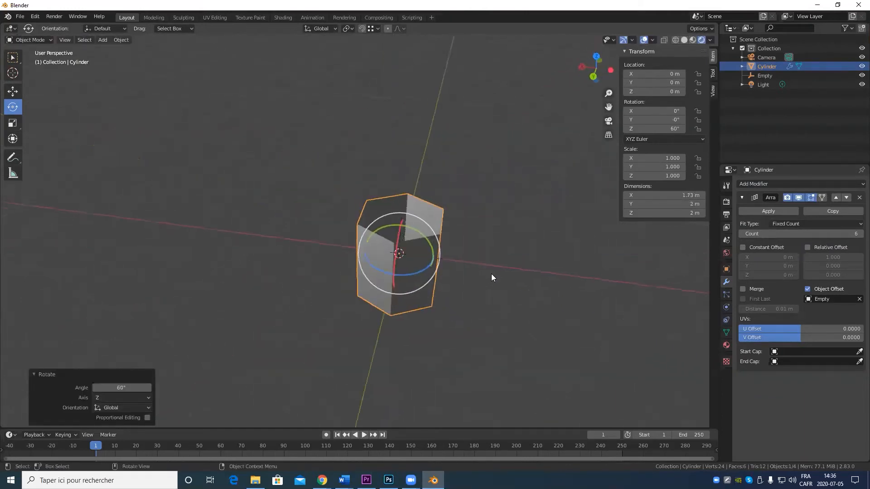
{"action": "scroll", "coordinate": [532, 248], "scroll_direction": "up", "scroll_amount": 5}
{"action": "middle_click_drag", "start_coordinate": [504, 241], "coordinate": [425, 266], "text": "shift"}
Open the Windows Calculator, enter 360 as the start of a division, and close it
{"action": "key", "text": "super"}
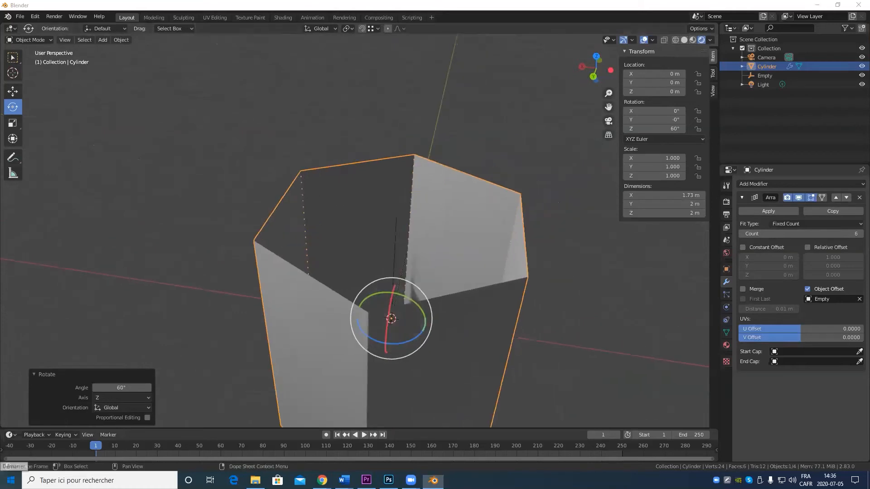
{"action": "type", "text": "c"}
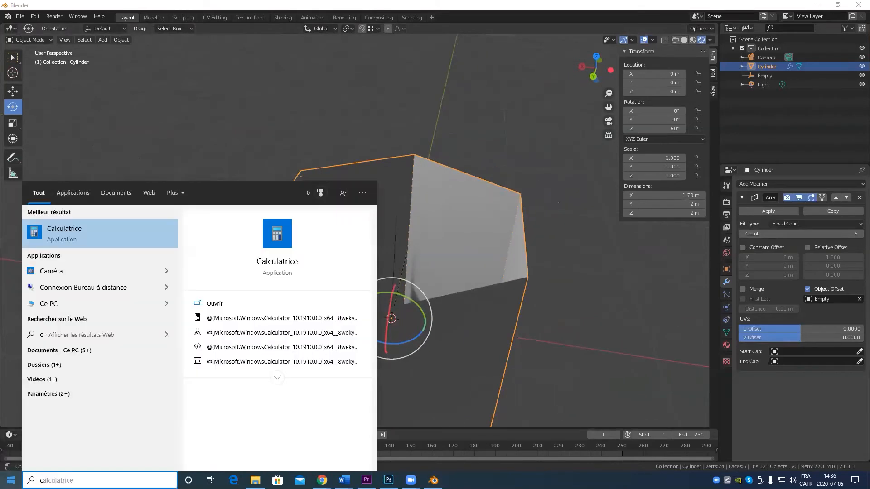
{"action": "key", "text": "Return"}
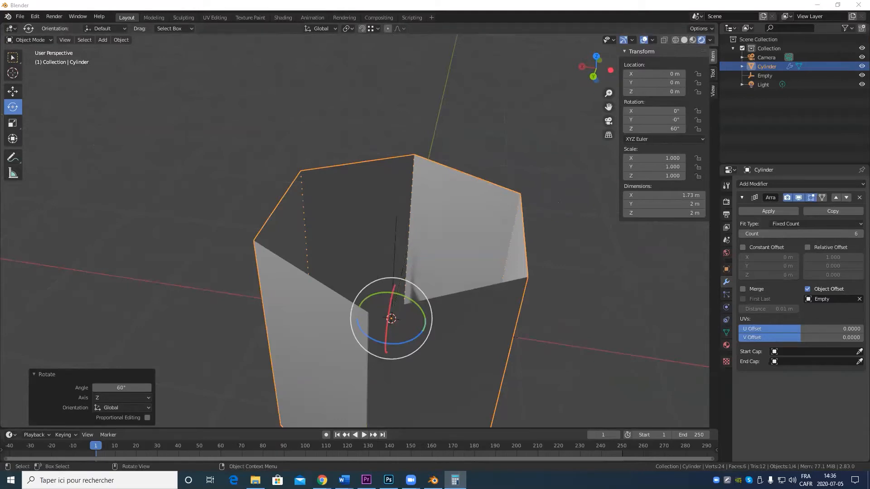
{"action": "type", "text": "360"}
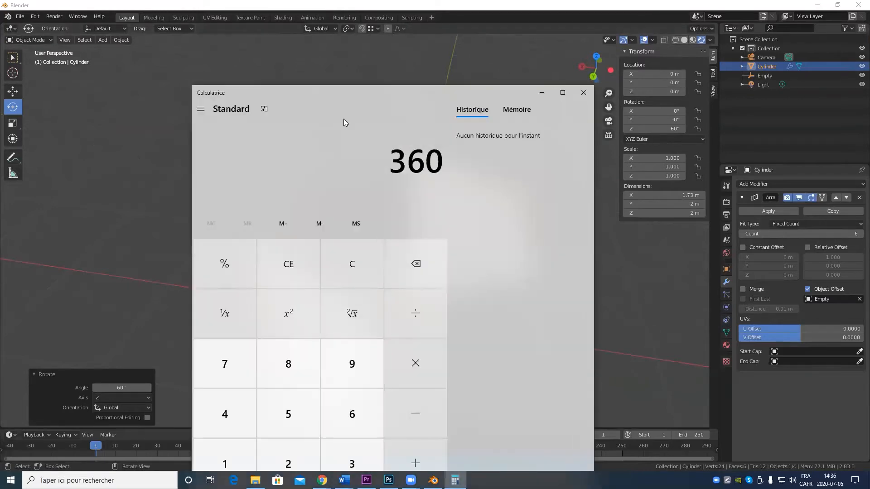
{"action": "key", "text": "slash"}
{"action": "left_click", "coordinate": [576, 96]}
Set the cylinder's Z rotation to exactly 60°
{"action": "left_click", "coordinate": [668, 129]}
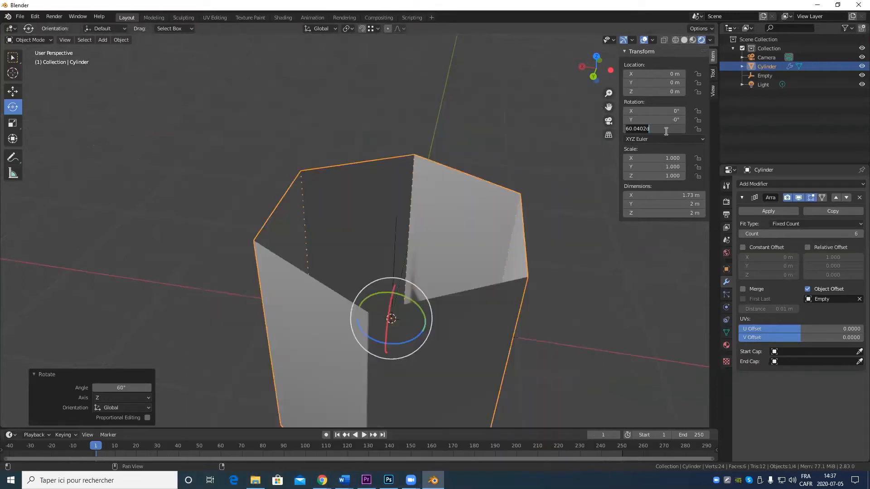
{"action": "key", "text": "BackSpace"}
{"action": "key", "text": "BackSpace"}
{"action": "key", "text": "BackSpace"}
{"action": "key", "text": "BackSpace"}
{"action": "key", "text": "BackSpace"}
{"action": "key", "text": "BackSpace"}
{"action": "key", "text": "Return"}
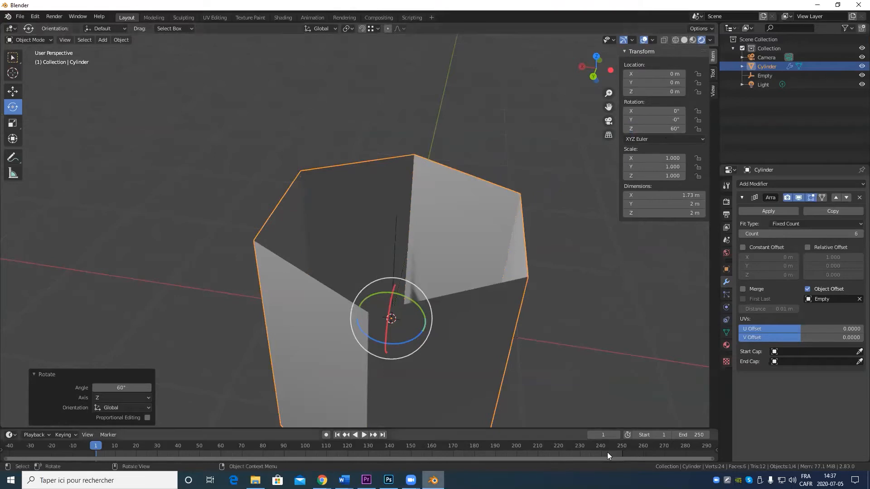
Enable Merge and First Last in the cylinder's Array modifier
{"action": "middle_click_drag", "start_coordinate": [684, 405], "coordinate": [506, 359]}
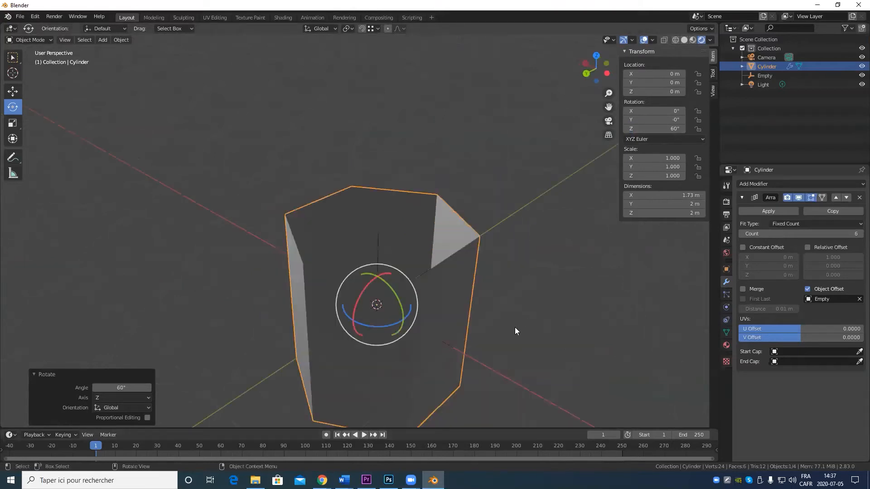
{"action": "left_click", "coordinate": [742, 289]}
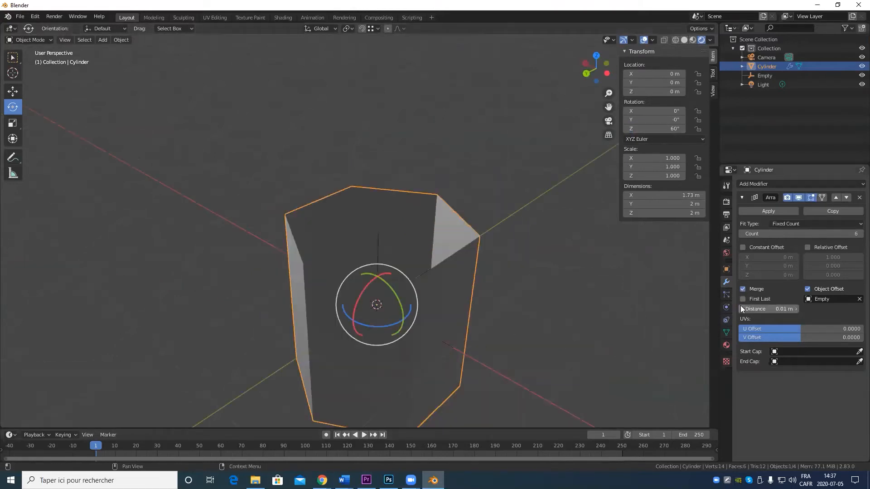
{"action": "left_click", "coordinate": [743, 299]}
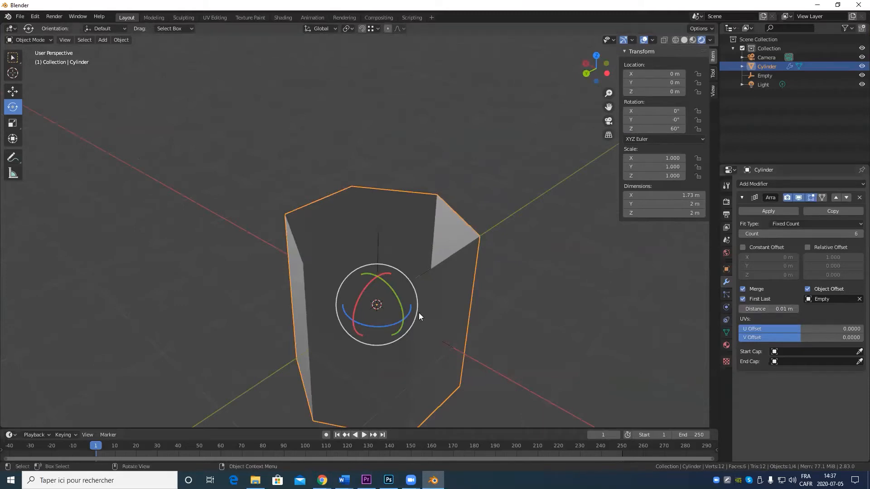
{"action": "middle_click_drag", "start_coordinate": [419, 313], "coordinate": [418, 336]}
{"action": "scroll", "coordinate": [498, 347], "scroll_direction": "down", "scroll_amount": 5}
{"action": "mouse_move", "coordinate": [497, 345]}
{"action": "middle_mouse_down"}
{"action": "mouse_move", "coordinate": [490, 309]}
{"action": "mouse_move", "coordinate": [496, 342]}
{"action": "middle_mouse_up"}
{"action": "scroll", "coordinate": [498, 323], "scroll_direction": "up", "scroll_amount": 5}
In Edit Mode, add two horizontal loop cuts to the original face, one at mid-height and one halfway up the upper part
{"action": "key", "text": "Tab"}
{"action": "scroll", "coordinate": [494, 317], "scroll_direction": "down", "scroll_amount": 4}
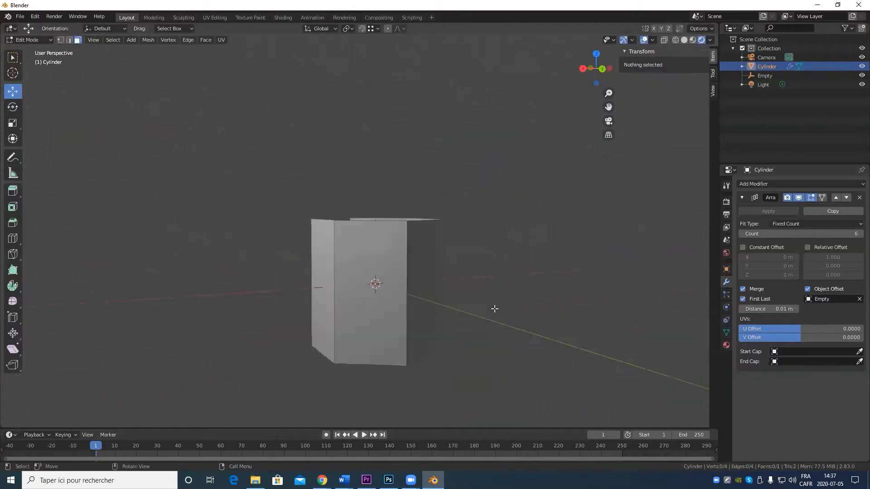
{"action": "middle_click_drag", "start_coordinate": [493, 309], "coordinate": [349, 344]}
{"action": "scroll", "coordinate": [358, 340], "scroll_direction": "up", "scroll_amount": 4}
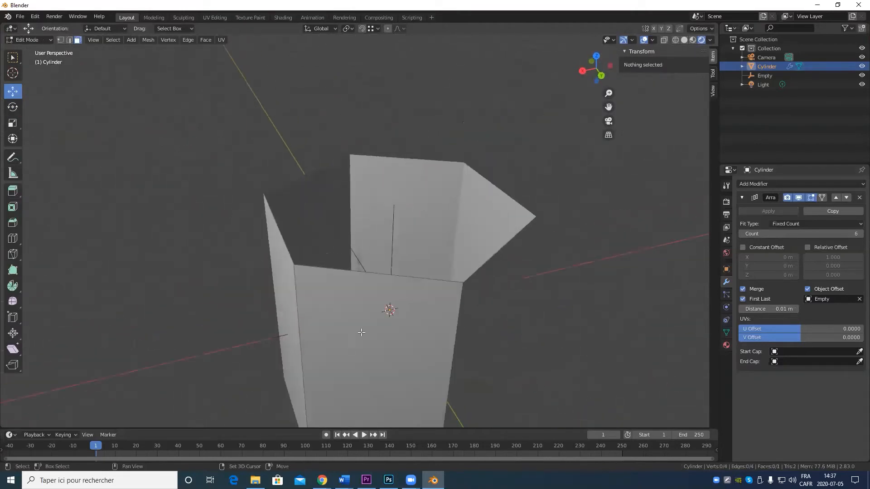
{"action": "left_click", "coordinate": [13, 240]}
{"action": "left_click", "coordinate": [458, 301]}
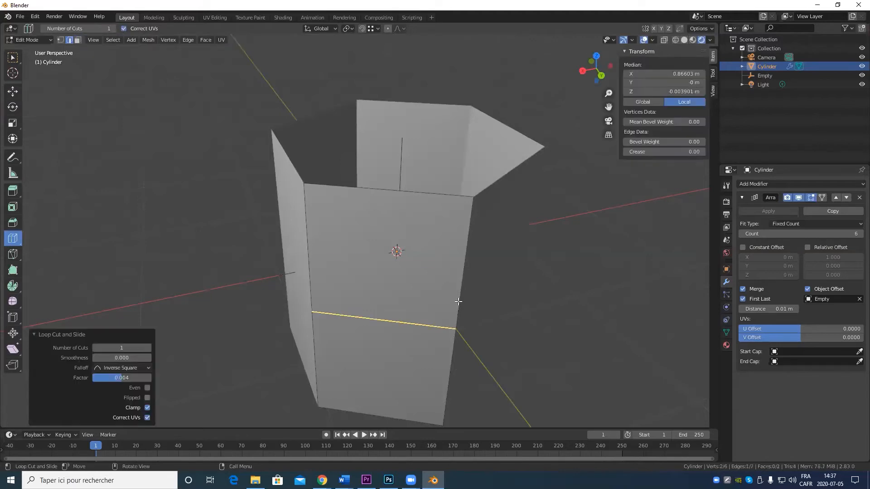
{"action": "left_click", "coordinate": [392, 310]}
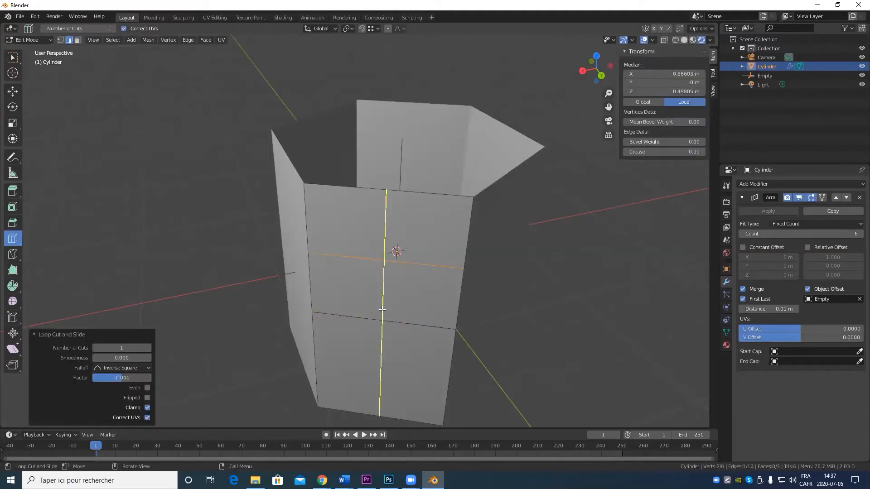
Add two evenly spaced vertical loop cuts to the original face
{"action": "left_click", "coordinate": [382, 309]}
{"action": "double_click", "coordinate": [116, 347]}
{"action": "type", "text": "2"}
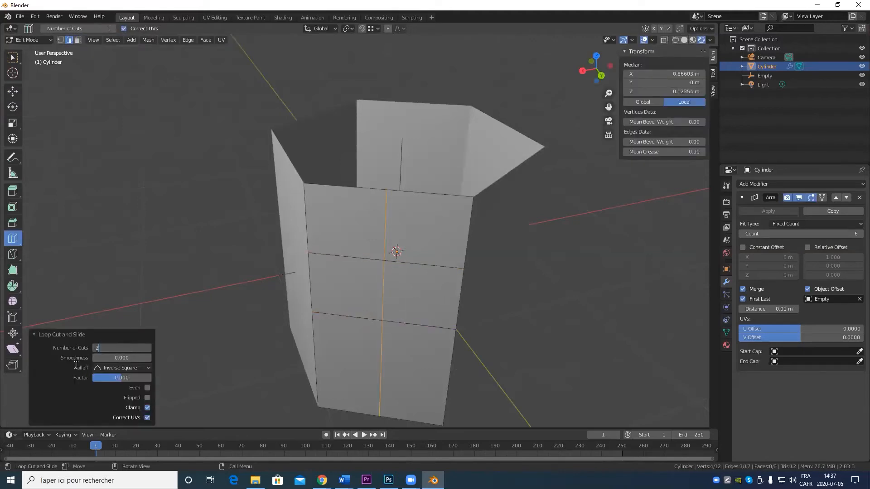
{"action": "key", "text": "Return"}
Delete the centre face of the loop-cut grid to open a window in the wall panel
{"action": "left_click", "coordinate": [8, 92]}
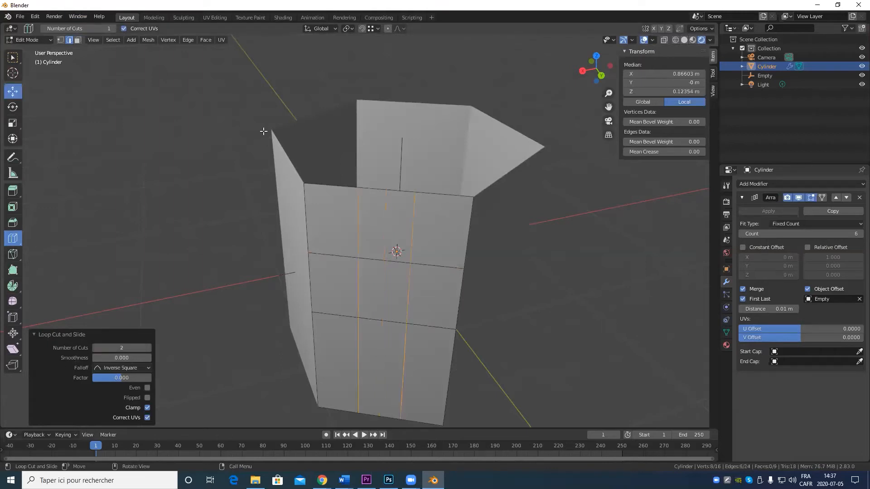
{"action": "key", "text": "alt+a"}
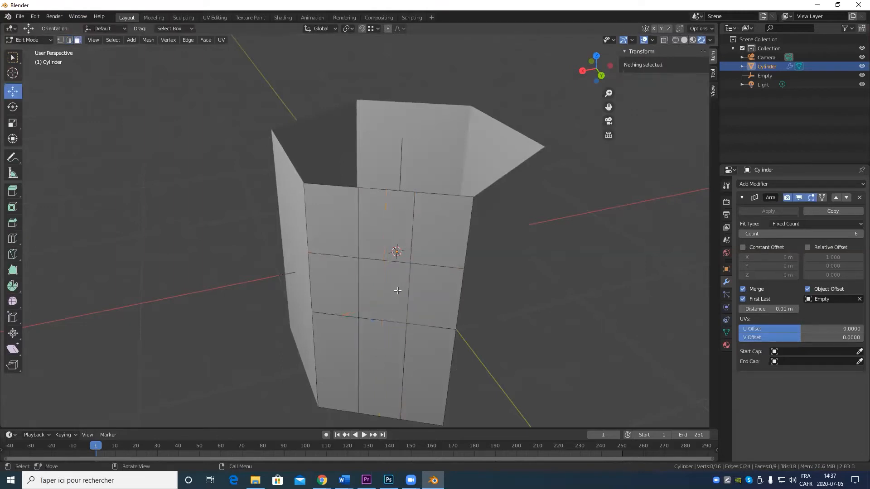
{"action": "left_click", "coordinate": [397, 290]}
{"action": "key", "text": "x"}
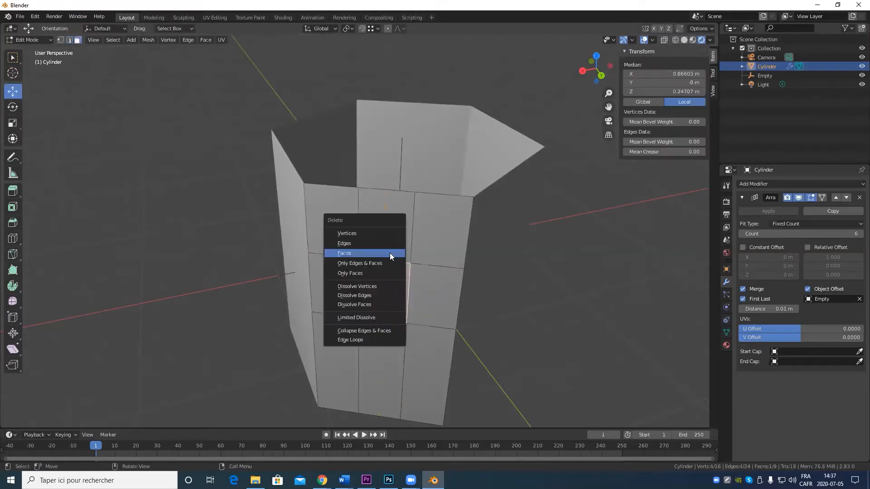
{"action": "left_click", "coordinate": [332, 253]}
{"action": "scroll", "coordinate": [551, 165], "scroll_direction": "down", "scroll_amount": 5}
{"action": "middle_click_drag", "start_coordinate": [552, 165], "coordinate": [412, 239]}
{"action": "scroll", "coordinate": [375, 285], "scroll_direction": "up", "scroll_amount": 8}
{"action": "scroll", "coordinate": [385, 296], "scroll_direction": "down", "scroll_amount": 6}
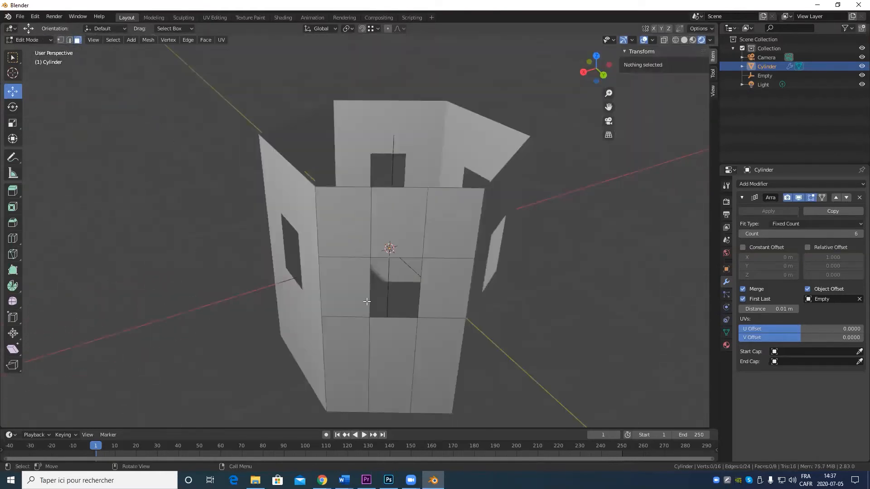
{"action": "scroll", "coordinate": [385, 297], "scroll_direction": "up", "scroll_amount": 2}
Add a horizontal loop cut just below the window and one vertical loop cut through each side column of the panel
{"action": "left_click", "coordinate": [16, 237]}
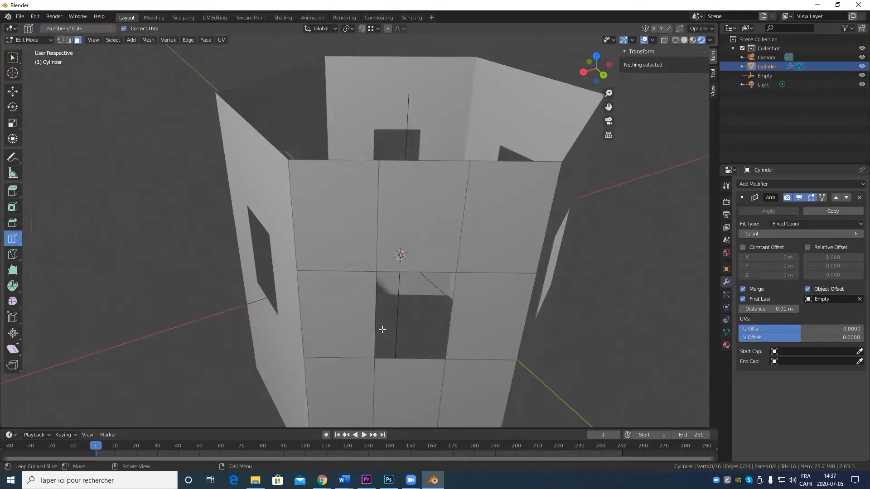
{"action": "left_click_drag", "start_coordinate": [443, 389], "coordinate": [458, 336]}
{"action": "scroll", "coordinate": [344, 260], "scroll_direction": "up", "scroll_amount": 3}
{"action": "scroll", "coordinate": [344, 259], "scroll_direction": "down", "scroll_amount": 3}
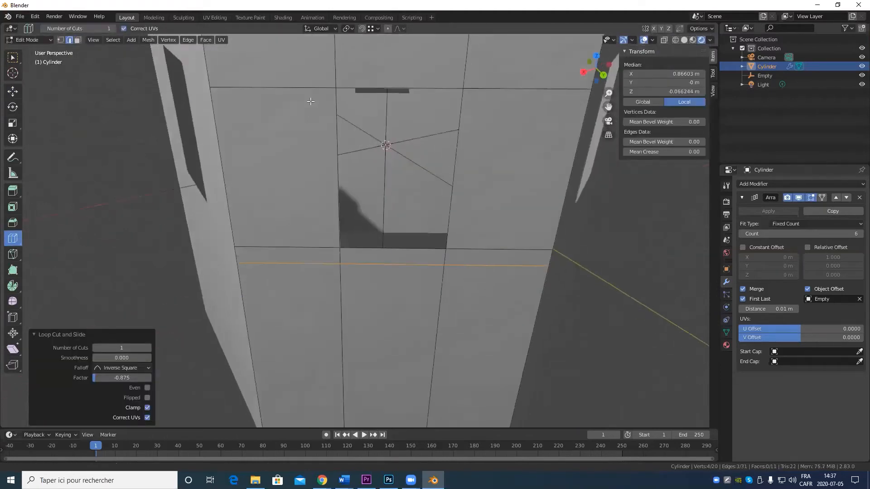
{"action": "left_click", "coordinate": [311, 258]}
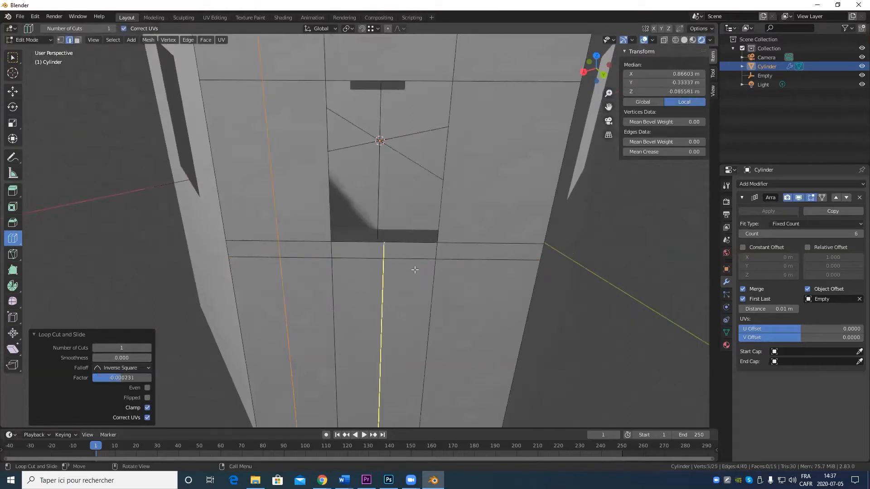
{"action": "left_click", "coordinate": [457, 264]}
Select the three narrow faces directly below the window and extrude them outward about 0.07 m as a sill
{"action": "left_click", "coordinate": [13, 92]}
{"action": "left_click", "coordinate": [400, 411]}
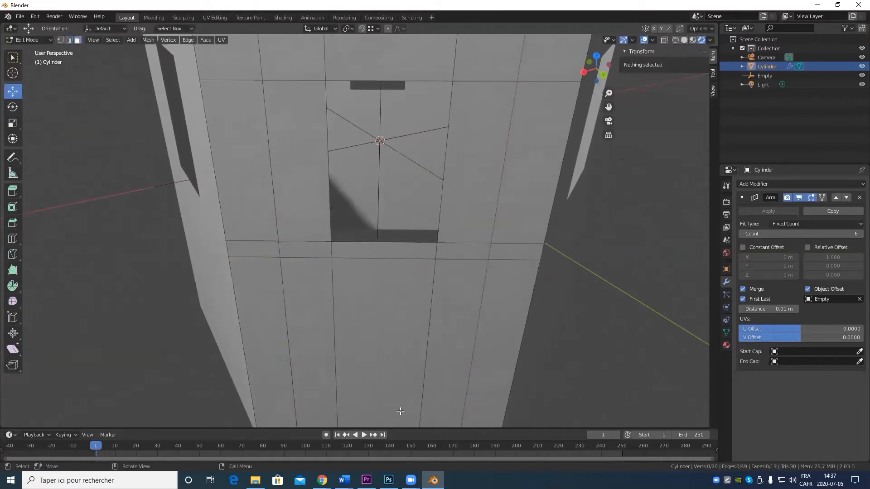
{"action": "left_click", "coordinate": [392, 249]}
{"action": "left_click", "coordinate": [459, 252], "text": "shift"}
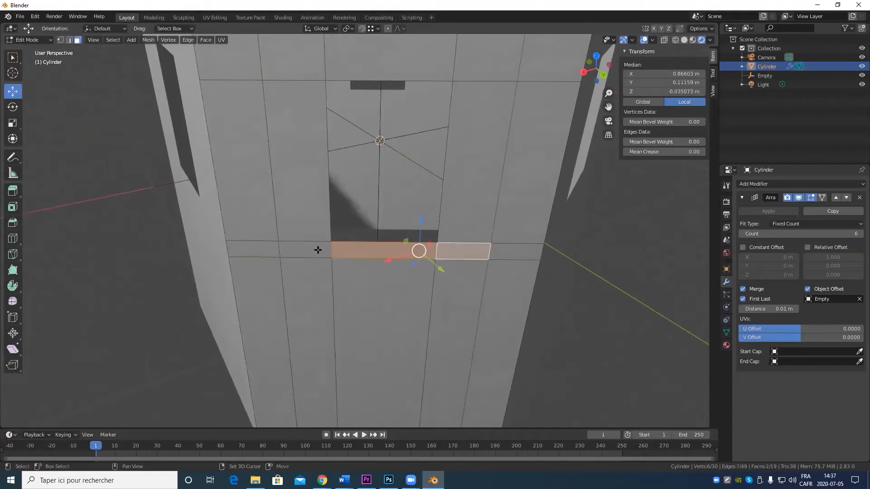
{"action": "left_click", "coordinate": [317, 248], "text": "shift"}
{"action": "middle_click_drag", "start_coordinate": [539, 269], "coordinate": [467, 287]}
{"action": "key", "text": "e"}
{"action": "right_click", "coordinate": [395, 281]}
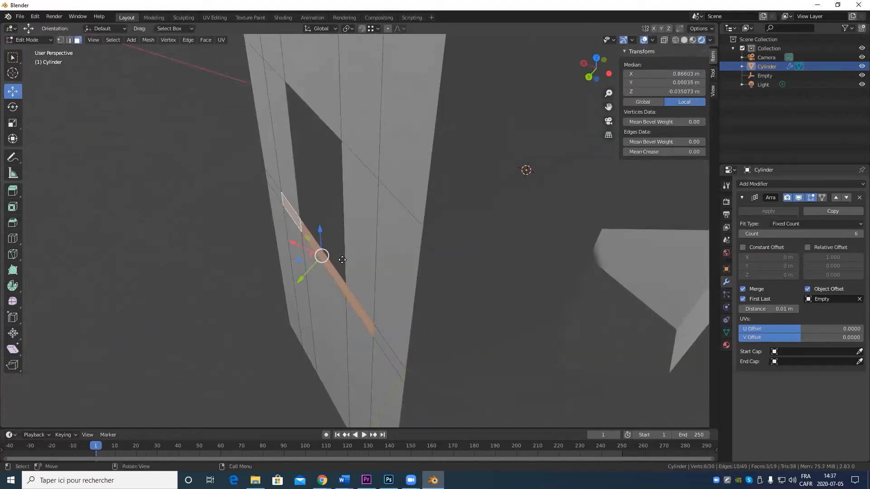
{"action": "key", "text": "e"}
{"action": "left_click", "coordinate": [321, 270]}
{"action": "scroll", "coordinate": [330, 276], "scroll_direction": "down", "scroll_amount": 6}
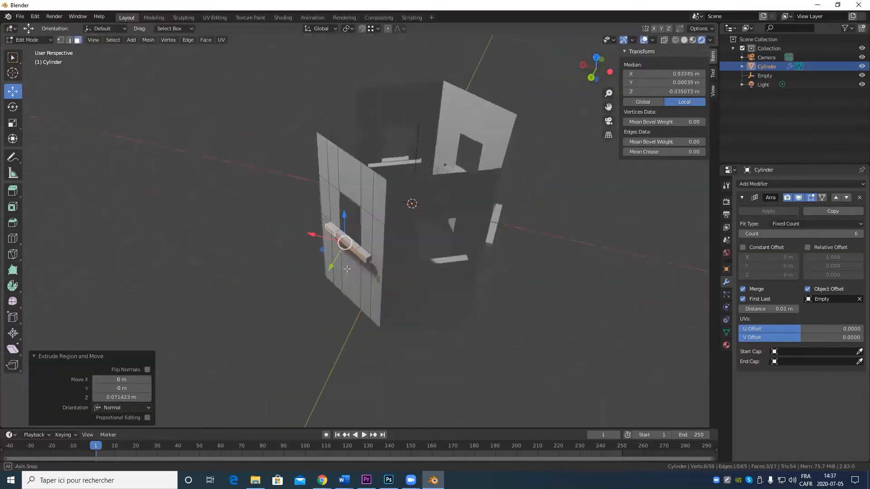
Inspect the repeated windows and sills around the hexagonal ring from several angles
{"action": "middle_click_drag", "start_coordinate": [362, 294], "coordinate": [359, 240]}
{"action": "scroll", "coordinate": [247, 289], "scroll_direction": "up", "scroll_amount": 4}
{"action": "scroll", "coordinate": [359, 240], "scroll_direction": "down", "scroll_amount": 5}
{"action": "middle_click_drag", "start_coordinate": [405, 255], "coordinate": [424, 327], "text": "shift"}
{"action": "scroll", "coordinate": [388, 371], "scroll_direction": "up", "scroll_amount": 4}
{"action": "scroll", "coordinate": [388, 366], "scroll_direction": "down", "scroll_amount": 5}
{"action": "scroll", "coordinate": [424, 328], "scroll_direction": "up", "scroll_amount": 6}
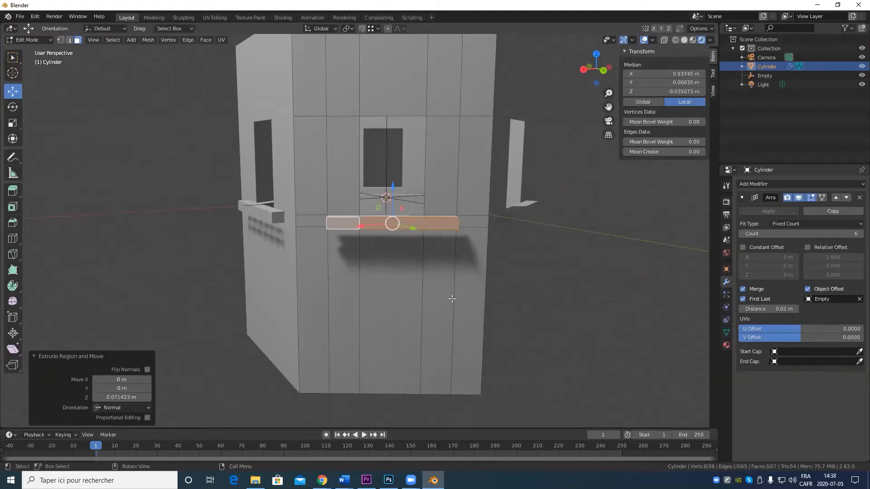
{"action": "scroll", "coordinate": [451, 299], "scroll_direction": "down", "scroll_amount": 4}
{"action": "middle_click_drag", "start_coordinate": [461, 292], "coordinate": [482, 304]}
{"action": "scroll", "coordinate": [481, 307], "scroll_direction": "up", "scroll_amount": 4}
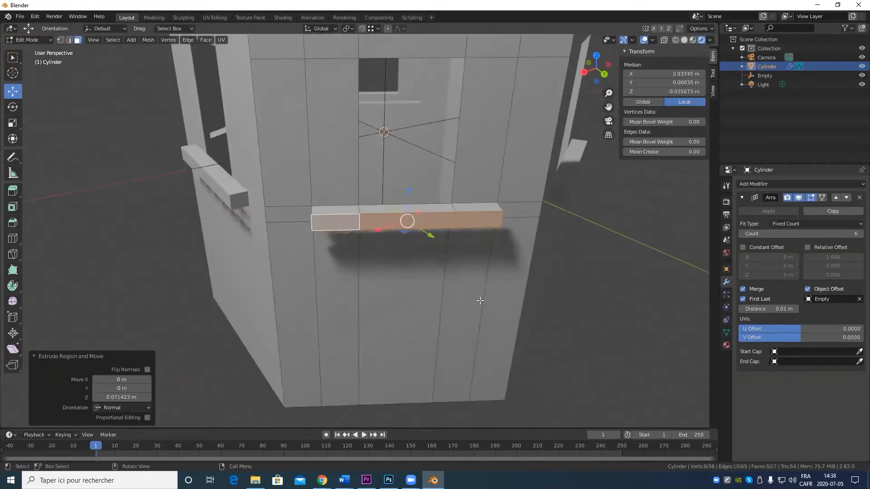
{"action": "scroll", "coordinate": [439, 250], "scroll_direction": "down", "scroll_amount": 4}
{"action": "middle_click_drag", "start_coordinate": [444, 261], "coordinate": [481, 271]}
{"action": "scroll", "coordinate": [487, 262], "scroll_direction": "down", "scroll_amount": 3}
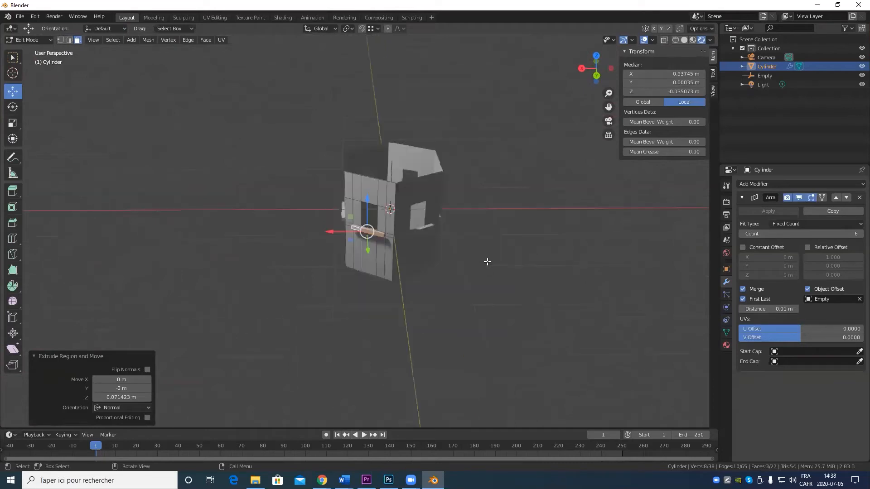
{"action": "scroll", "coordinate": [437, 292], "scroll_direction": "up", "scroll_amount": 6}
{"action": "middle_click_drag", "start_coordinate": [441, 291], "coordinate": [372, 270]}
{"action": "scroll", "coordinate": [426, 209], "scroll_direction": "down", "scroll_amount": 4}
{"action": "middle_click_drag", "start_coordinate": [470, 228], "coordinate": [394, 327]}
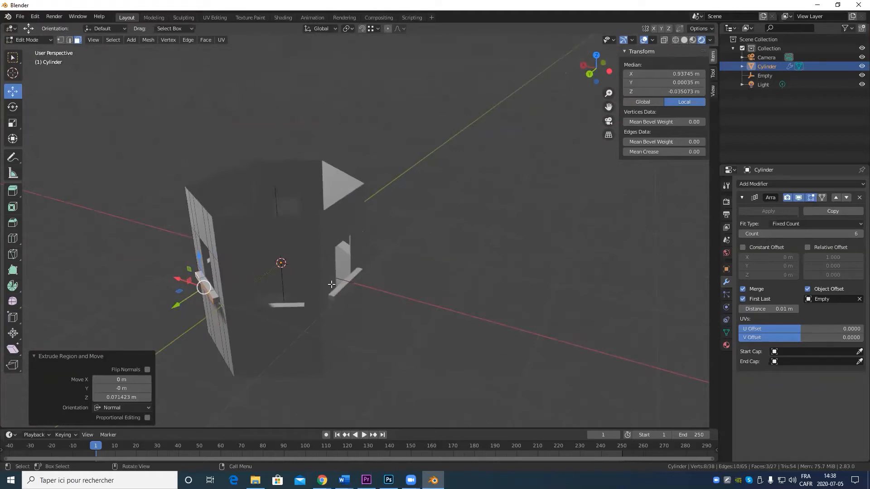
{"action": "scroll", "coordinate": [331, 284], "scroll_direction": "down", "scroll_amount": 3}
{"action": "middle_click_drag", "start_coordinate": [308, 310], "coordinate": [428, 202]}
{"action": "scroll", "coordinate": [351, 338], "scroll_direction": "up", "scroll_amount": 5}
{"action": "mouse_move", "coordinate": [519, 326]}
{"action": "middle_mouse_down"}
{"action": "mouse_move", "coordinate": [496, 293]}
{"action": "mouse_move", "coordinate": [514, 314]}
{"action": "middle_mouse_up"}
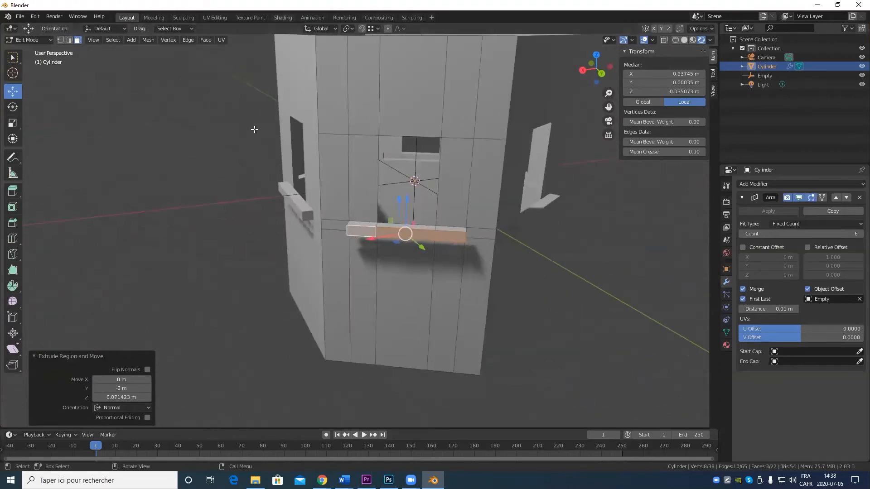
{"action": "middle_click_drag", "start_coordinate": [254, 129], "coordinate": [340, 245]}
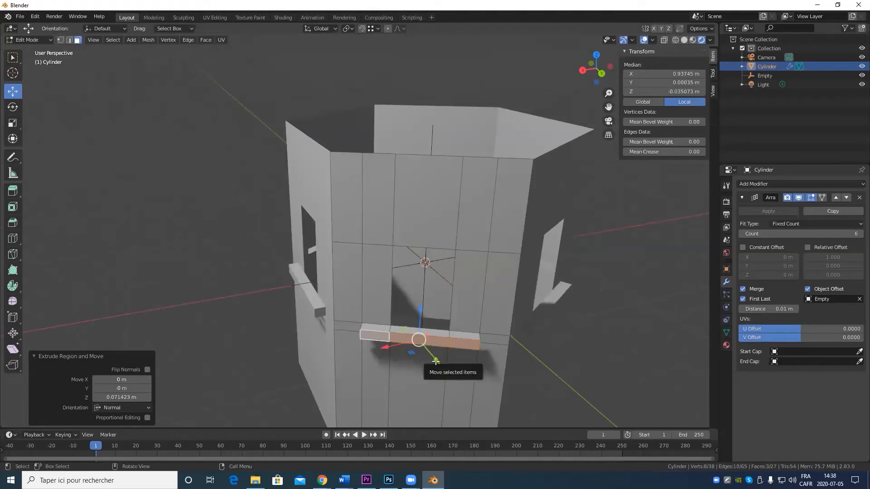
{"action": "scroll", "coordinate": [480, 317], "scroll_direction": "down", "scroll_amount": 5}
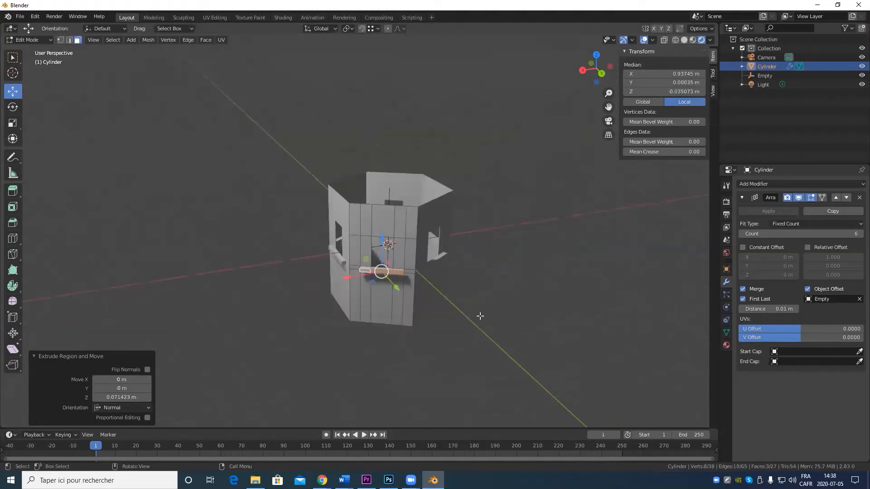
{"action": "middle_click_drag", "start_coordinate": [485, 325], "coordinate": [450, 341]}
{"action": "scroll", "coordinate": [415, 381], "scroll_direction": "up", "scroll_amount": 5}
{"action": "middle_click_drag", "start_coordinate": [415, 382], "coordinate": [451, 289], "text": "shift"}
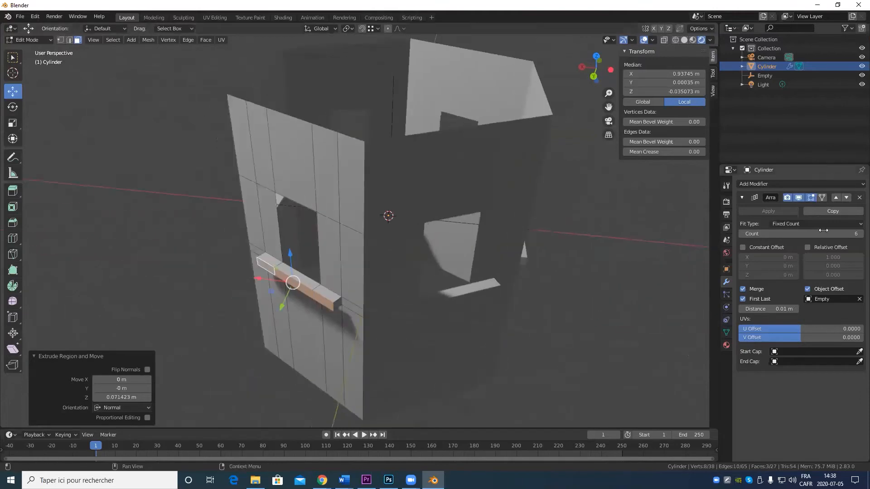
Return to Object Mode and apply the cylinder's Array modifier
{"action": "key", "text": "Tab"}
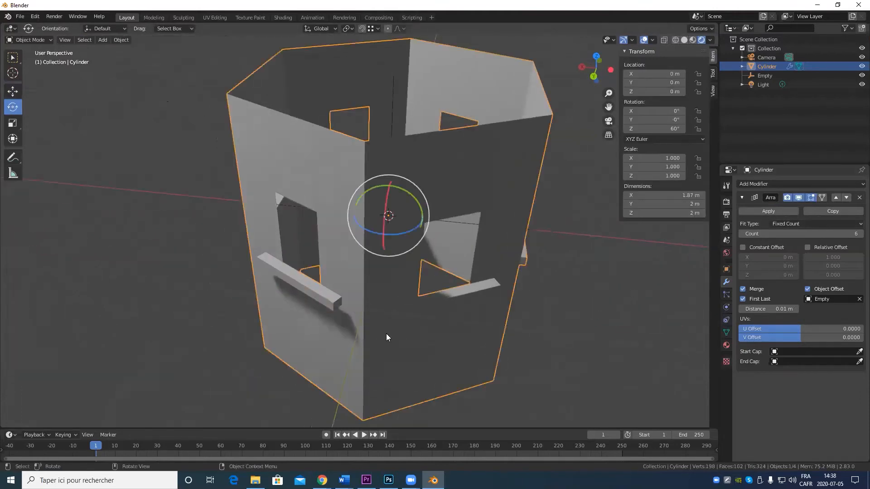
{"action": "left_click", "coordinate": [768, 211]}
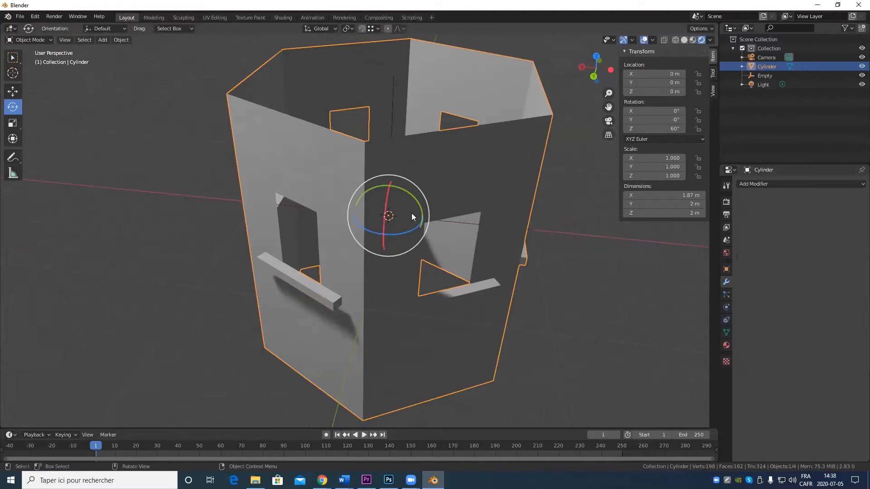
{"action": "scroll", "coordinate": [451, 231], "scroll_direction": "down", "scroll_amount": 5}
{"action": "middle_click_drag", "start_coordinate": [451, 230], "coordinate": [366, 258]}
{"action": "scroll", "coordinate": [435, 272], "scroll_direction": "up", "scroll_amount": 4}
In Edit Mode, try moving one upper wall face out of the ring, undo the move, and return to Object Mode
{"action": "key", "text": "Tab"}
{"action": "scroll", "coordinate": [470, 281], "scroll_direction": "up", "scroll_amount": 3}
{"action": "scroll", "coordinate": [391, 317], "scroll_direction": "down", "scroll_amount": 7}
{"action": "scroll", "coordinate": [367, 258], "scroll_direction": "up", "scroll_amount": 5}
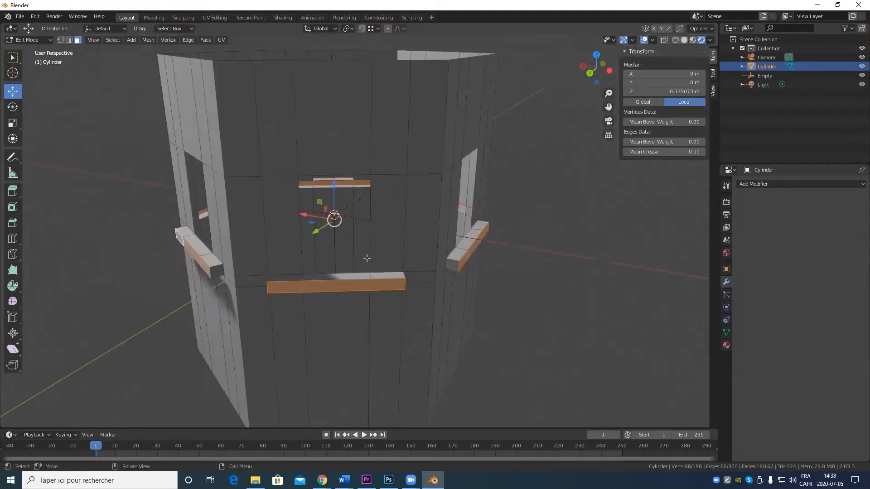
{"action": "left_click", "coordinate": [393, 158]}
{"action": "middle_click_drag", "start_coordinate": [388, 184], "coordinate": [547, 247]}
{"action": "left_click_drag", "start_coordinate": [547, 246], "coordinate": [649, 288]}
{"action": "scroll", "coordinate": [526, 291], "scroll_direction": "down", "scroll_amount": 7}
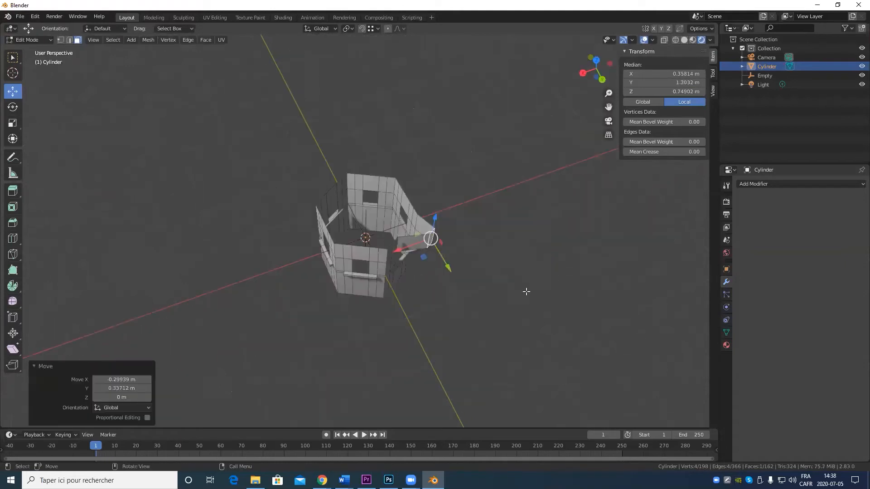
{"action": "middle_click_drag", "start_coordinate": [484, 273], "coordinate": [445, 192]}
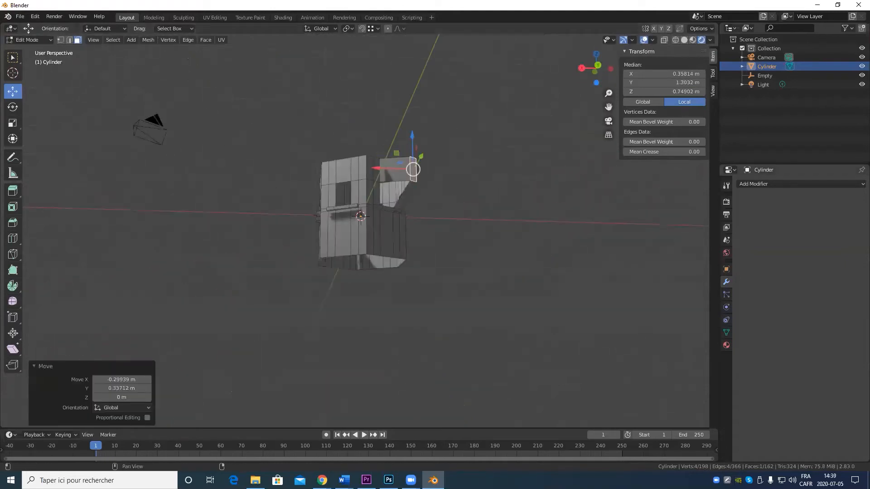
{"action": "key", "text": "ctrl+z"}
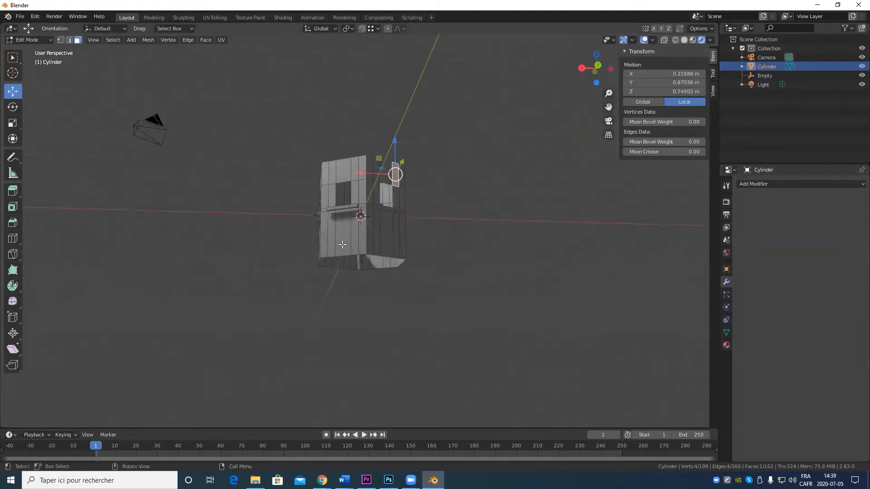
{"action": "scroll", "coordinate": [350, 145], "scroll_direction": "up", "scroll_amount": 5}
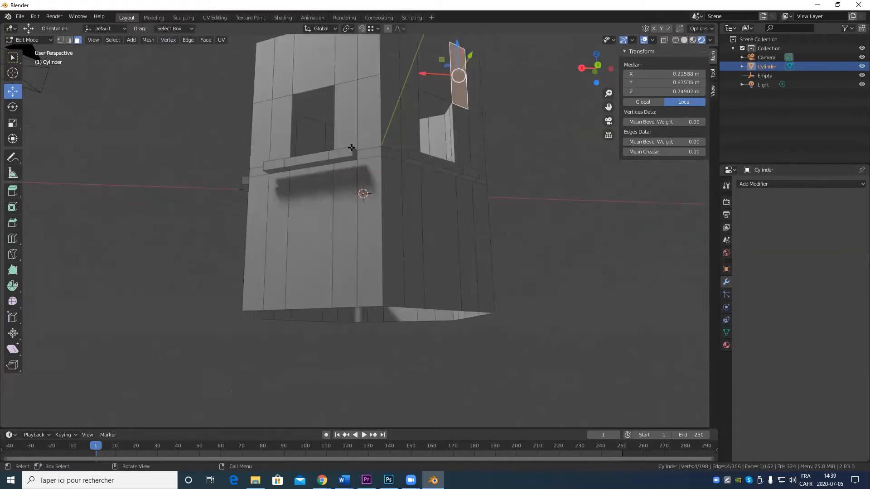
{"action": "middle_click_drag", "start_coordinate": [357, 162], "coordinate": [446, 181]}
{"action": "scroll", "coordinate": [394, 220], "scroll_direction": "down", "scroll_amount": 5}
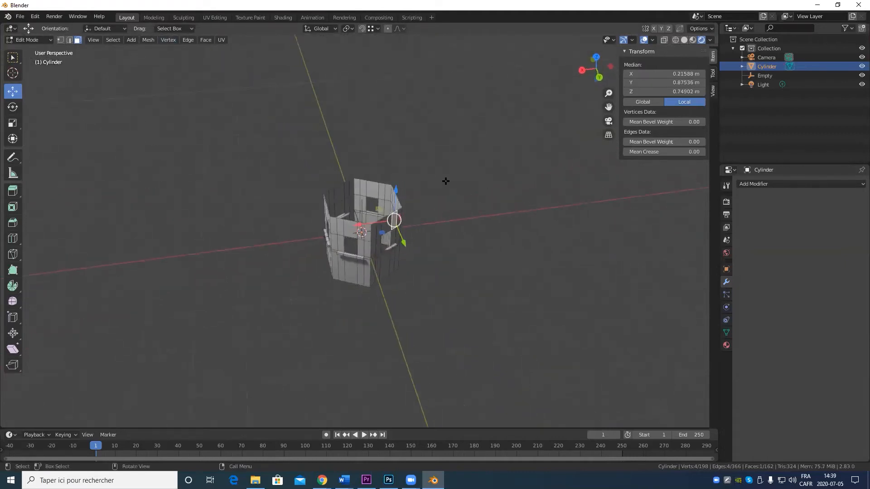
{"action": "key", "text": "Tab"}
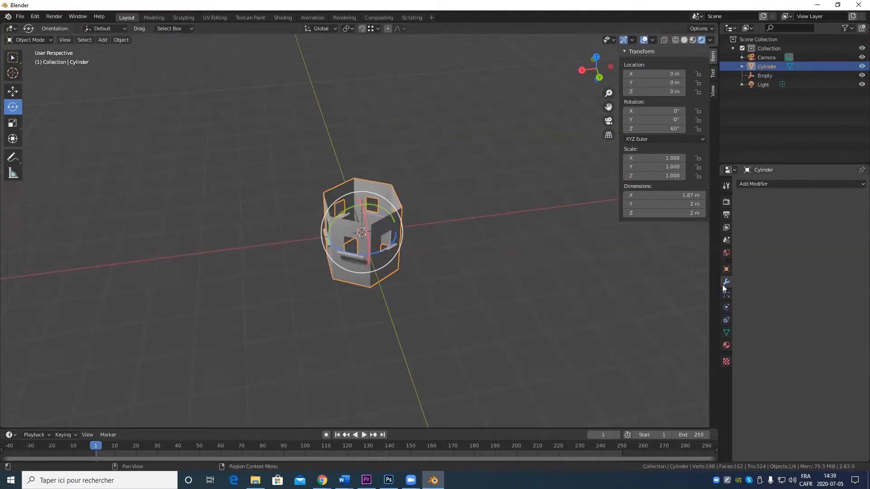
Add a Bevel modifier to the cylinder and examine its effect on the window sill
{"action": "left_click", "coordinate": [798, 184]}
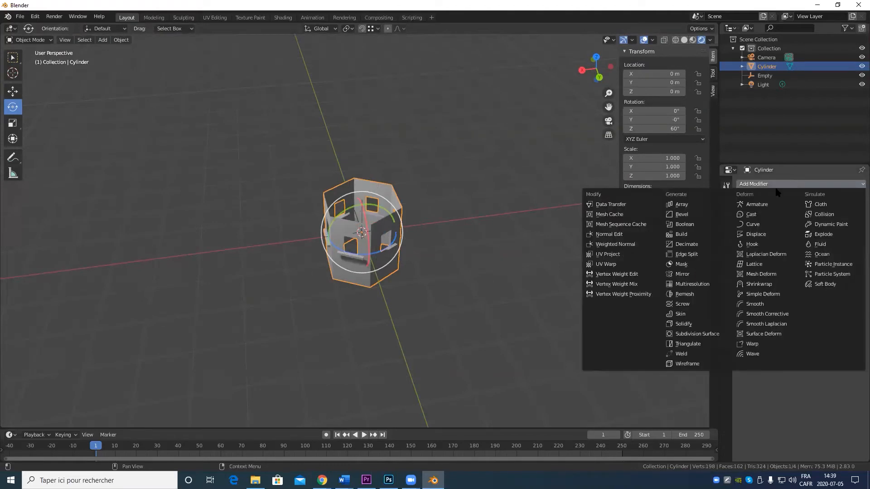
{"action": "scroll", "coordinate": [344, 340], "scroll_direction": "up", "scroll_amount": 6}
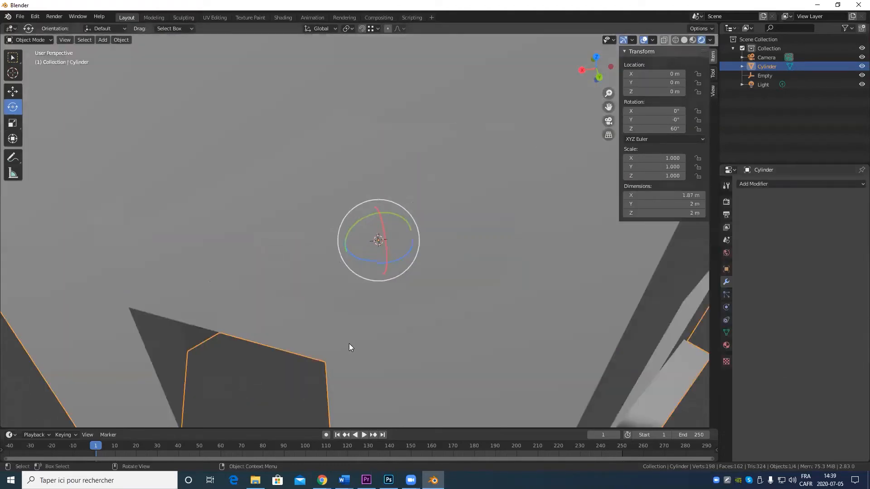
{"action": "scroll", "coordinate": [362, 337], "scroll_direction": "down", "scroll_amount": 3}
{"action": "middle_click_drag", "start_coordinate": [364, 335], "coordinate": [378, 327]}
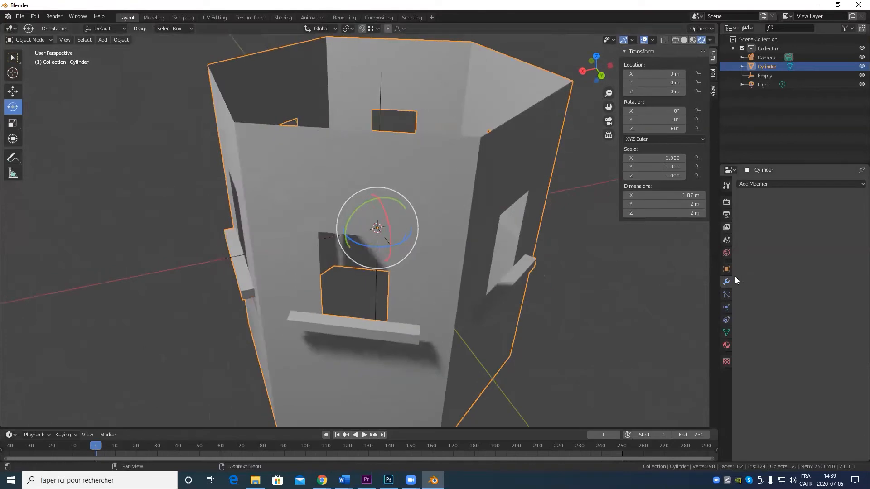
{"action": "left_click", "coordinate": [770, 184]}
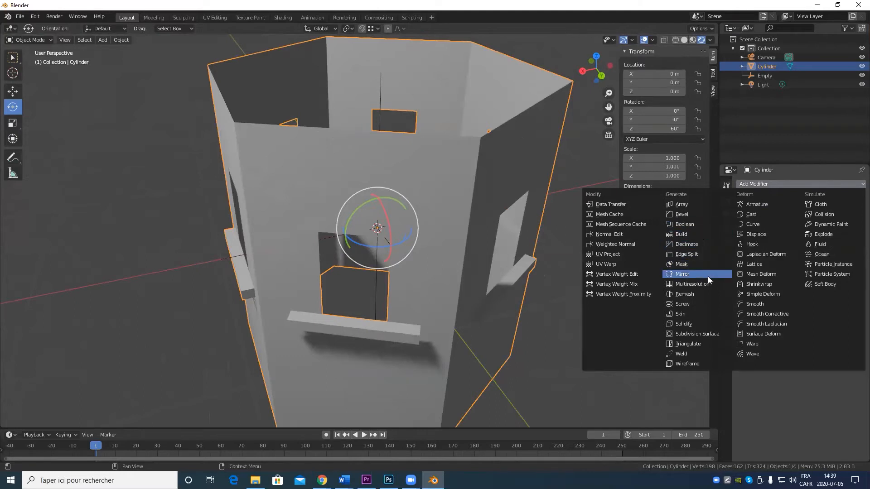
{"action": "left_click", "coordinate": [693, 213]}
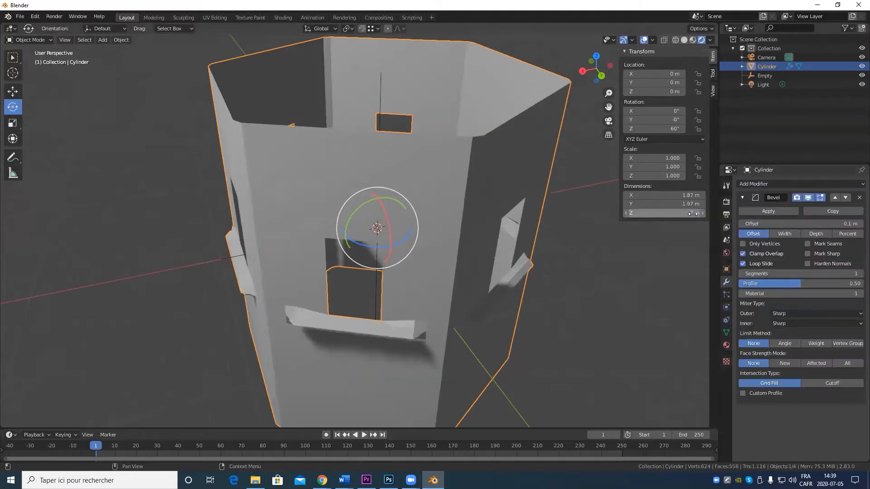
{"action": "middle_click_drag", "start_coordinate": [290, 344], "coordinate": [360, 278]}
{"action": "middle_click_drag", "start_coordinate": [554, 226], "coordinate": [390, 316], "text": "shift"}
{"action": "scroll", "coordinate": [389, 316], "scroll_direction": "up", "scroll_amount": 2}
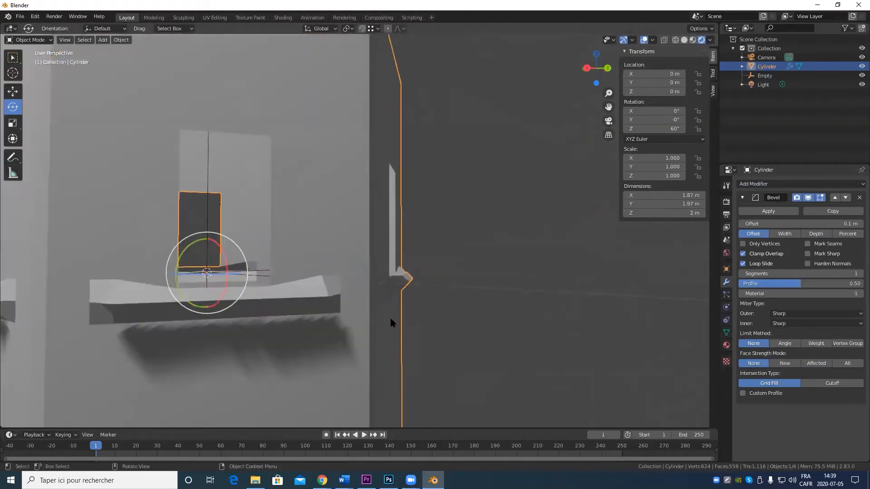
Try lowering the Bevel modifier's Profile value and undo the change
{"action": "middle_click_drag", "start_coordinate": [312, 353], "coordinate": [386, 311], "text": "shift"}
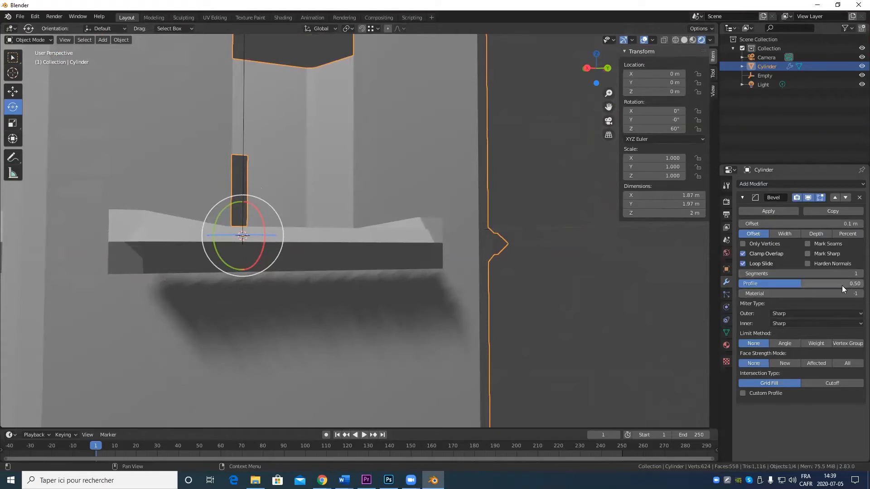
{"action": "left_click_drag", "start_coordinate": [801, 284], "coordinate": [738, 283]}
{"action": "key", "text": "ctrl+z"}
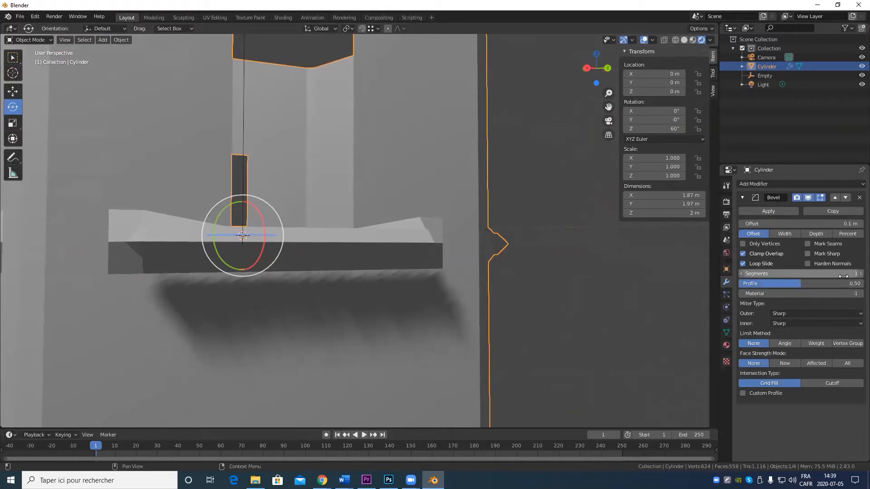
{"action": "left_click", "coordinate": [859, 271]}
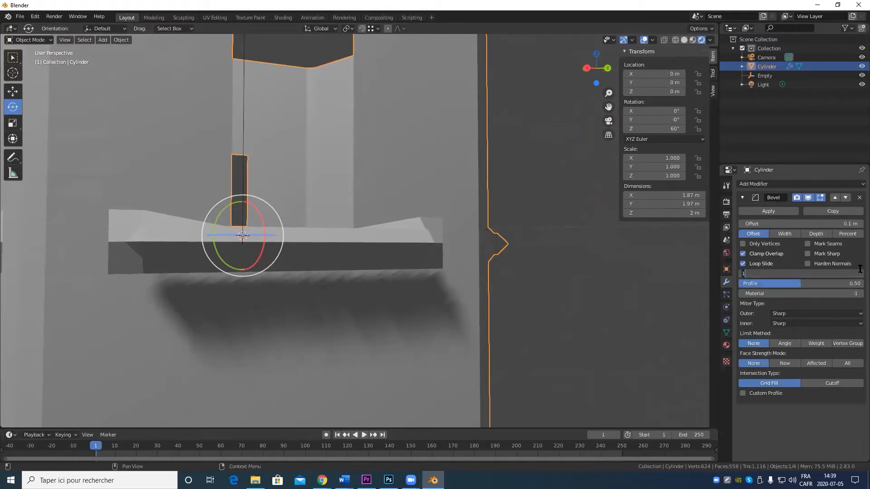
Reduce the Bevel modifier's offset to 0.005 m and examine the edges of the sills and windows
{"action": "left_click", "coordinate": [831, 222]}
{"action": "left_click_drag", "start_coordinate": [831, 223], "coordinate": [810, 222]}
{"action": "scroll", "coordinate": [294, 301], "scroll_direction": "down", "scroll_amount": 4}
{"action": "middle_click_drag", "start_coordinate": [295, 298], "coordinate": [387, 336]}
{"action": "scroll", "coordinate": [485, 324], "scroll_direction": "up", "scroll_amount": 6}
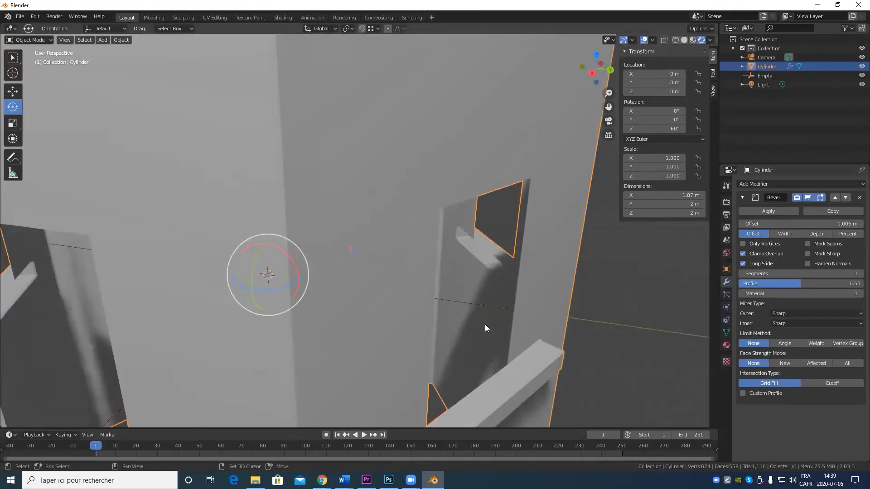
{"action": "middle_click_drag", "start_coordinate": [484, 324], "coordinate": [480, 179], "text": "shift"}
{"action": "scroll", "coordinate": [492, 214], "scroll_direction": "up", "scroll_amount": 3}
{"action": "scroll", "coordinate": [493, 213], "scroll_direction": "down", "scroll_amount": 10}
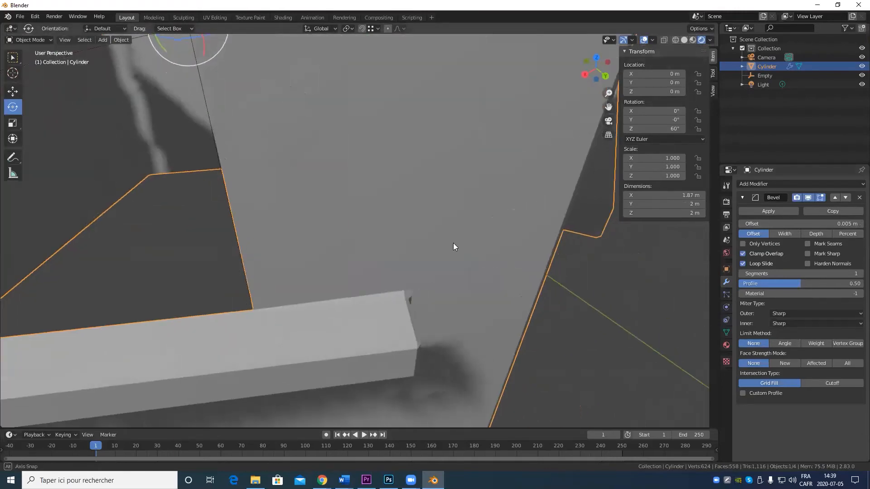
{"action": "scroll", "coordinate": [418, 264], "scroll_direction": "up", "scroll_amount": 2}
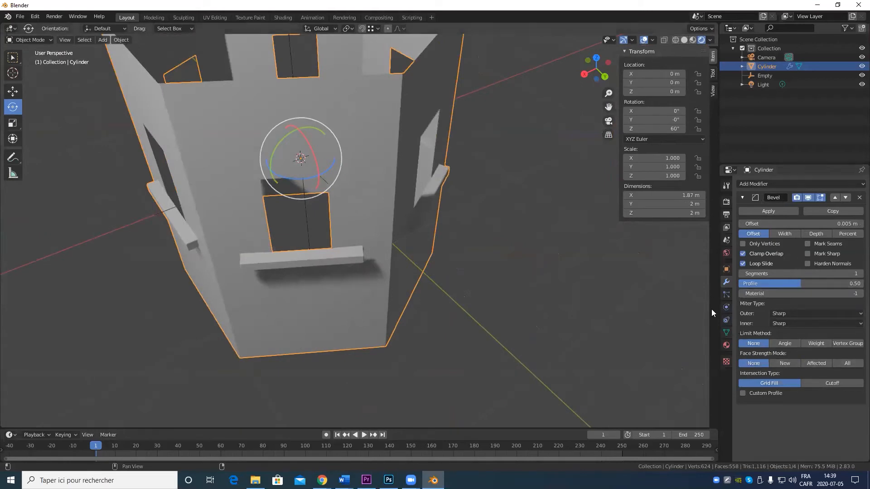
Look over the Bevel modifier's miter settings and examine the bevelled hexagonal walls and sills from several angles
{"action": "left_click", "coordinate": [802, 314]}
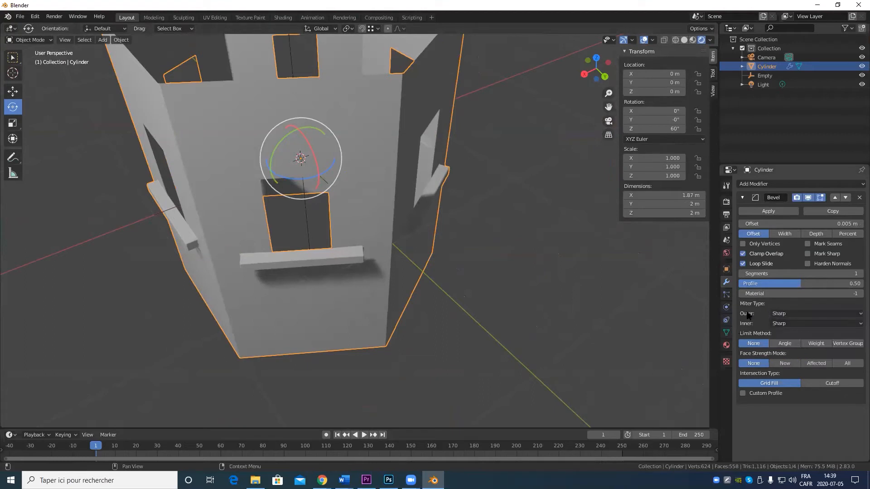
{"action": "left_click", "coordinate": [784, 323]}
{"action": "left_click", "coordinate": [785, 324]}
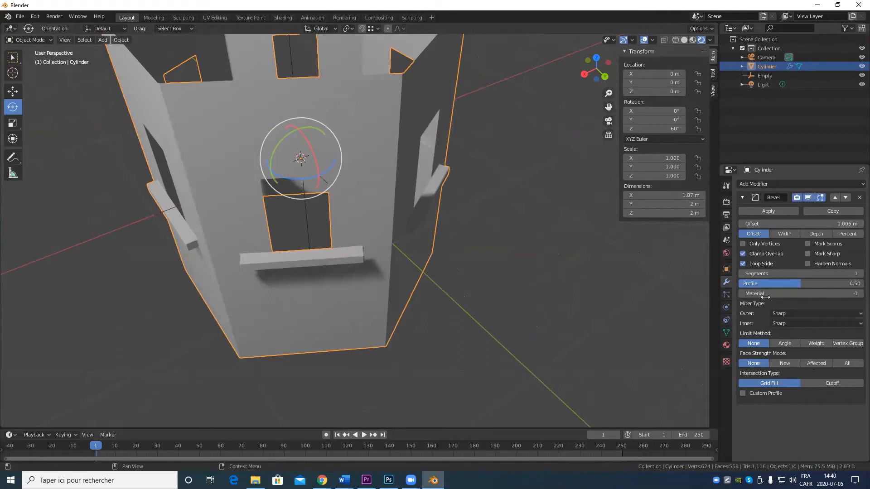
{"action": "scroll", "coordinate": [430, 334], "scroll_direction": "down", "scroll_amount": 5}
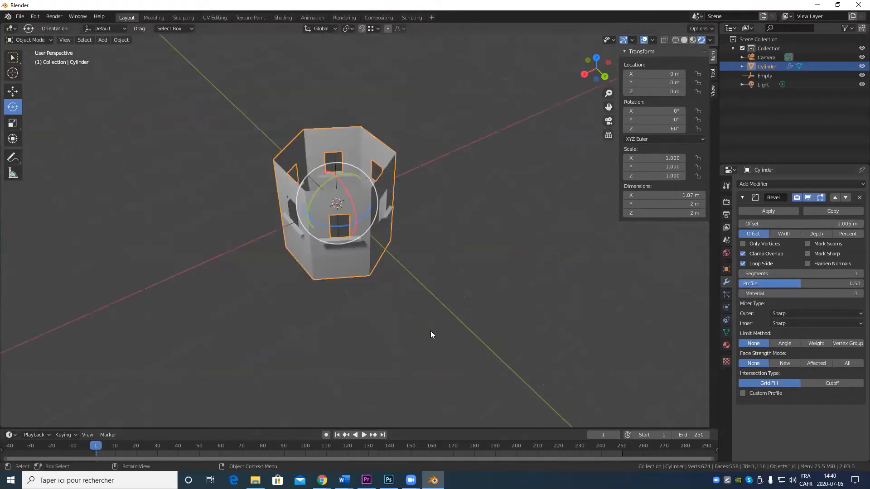
{"action": "scroll", "coordinate": [431, 334], "scroll_direction": "up", "scroll_amount": 7}
{"action": "middle_click_drag", "start_coordinate": [376, 396], "coordinate": [451, 342]}
{"action": "middle_click_drag", "start_coordinate": [485, 185], "coordinate": [425, 308], "text": "shift"}
{"action": "scroll", "coordinate": [466, 263], "scroll_direction": "down", "scroll_amount": 4}
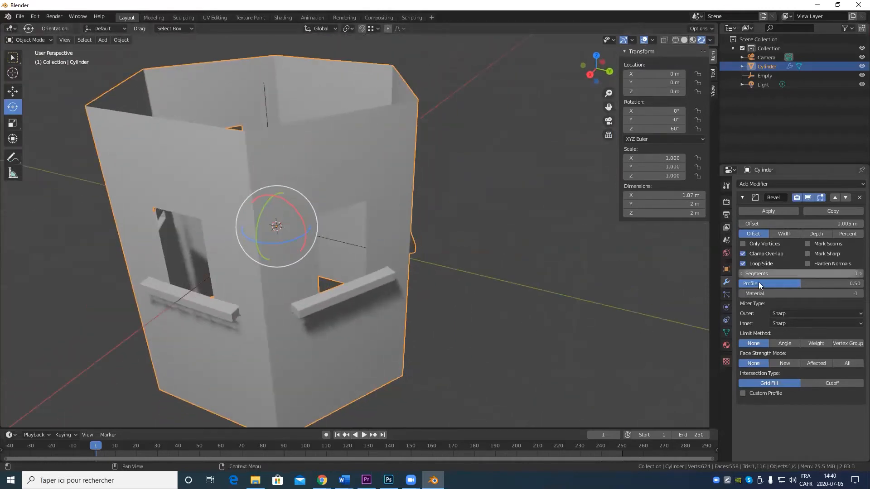
{"action": "scroll", "coordinate": [481, 360], "scroll_direction": "down", "scroll_amount": 6}
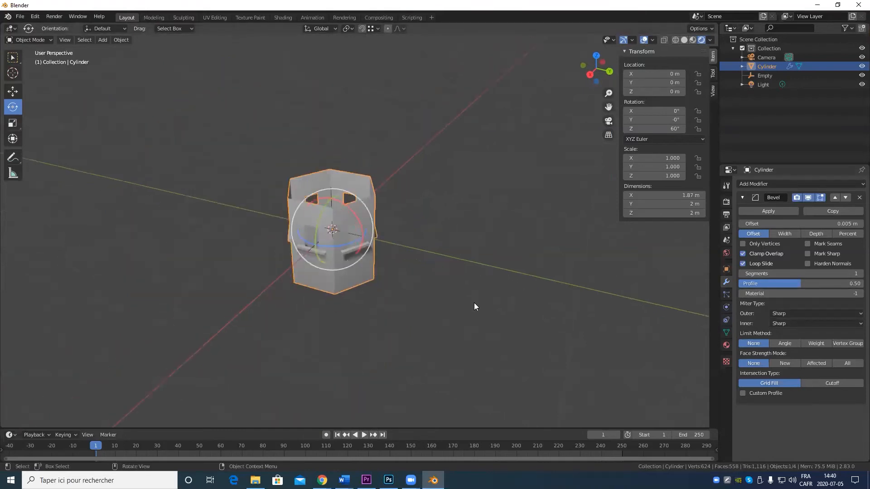
{"action": "middle_click_drag", "start_coordinate": [473, 303], "coordinate": [377, 338]}
{"action": "scroll", "coordinate": [442, 304], "scroll_direction": "up", "scroll_amount": 5}
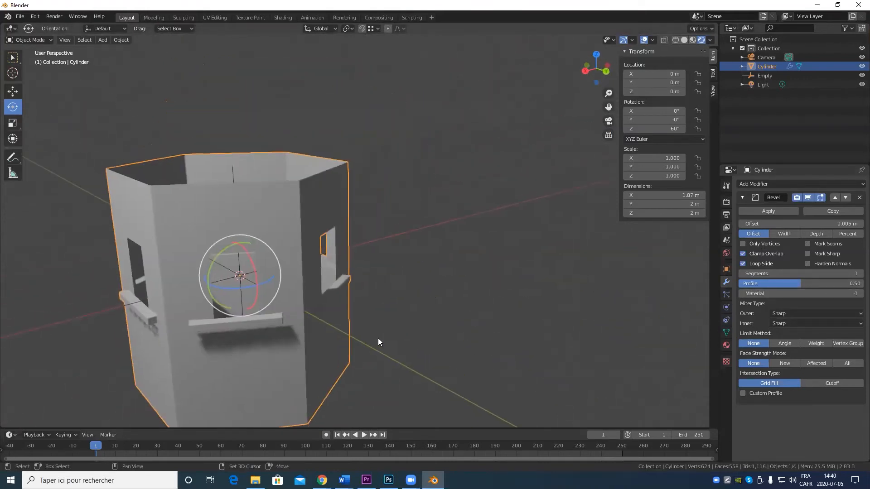
{"action": "scroll", "coordinate": [370, 296], "scroll_direction": "down", "scroll_amount": 4}
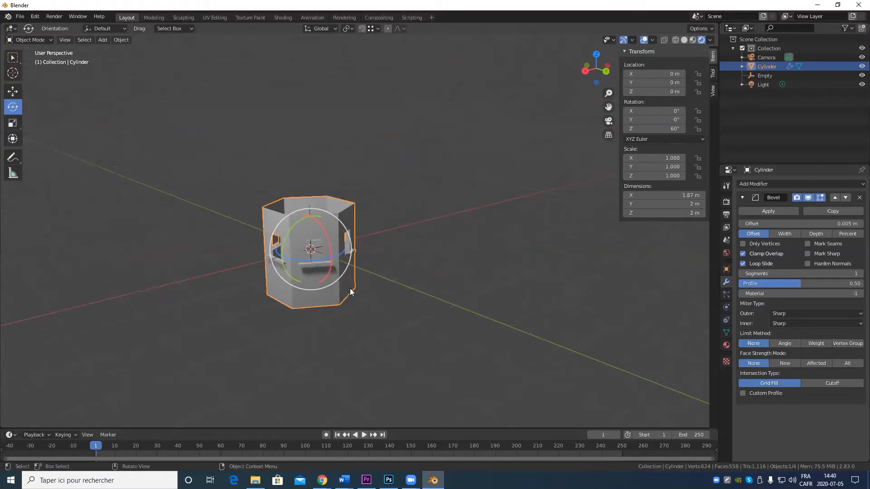
Delete the hexagonal cylinder and add a Grid mesh to the scene
{"action": "key", "text": "Delete"}
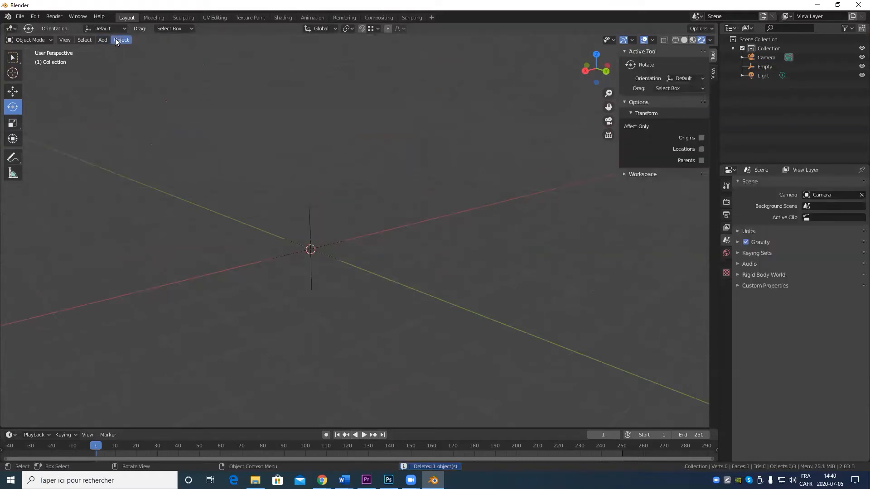
{"action": "left_click", "coordinate": [104, 40]}
{"action": "mouse_move", "coordinate": [117, 50]}
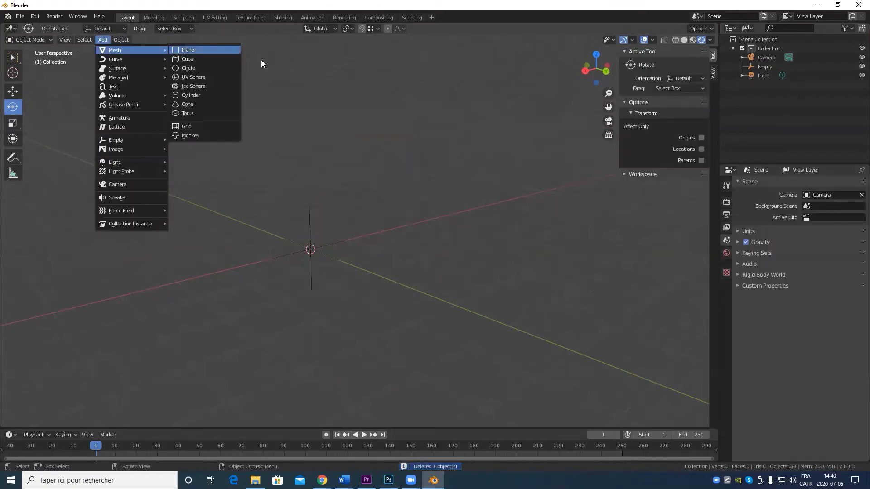
{"action": "left_click", "coordinate": [199, 126]}
Set the new grid's X and Y subdivisions to 200 and its size to 50 m
{"action": "left_click", "coordinate": [122, 322]}
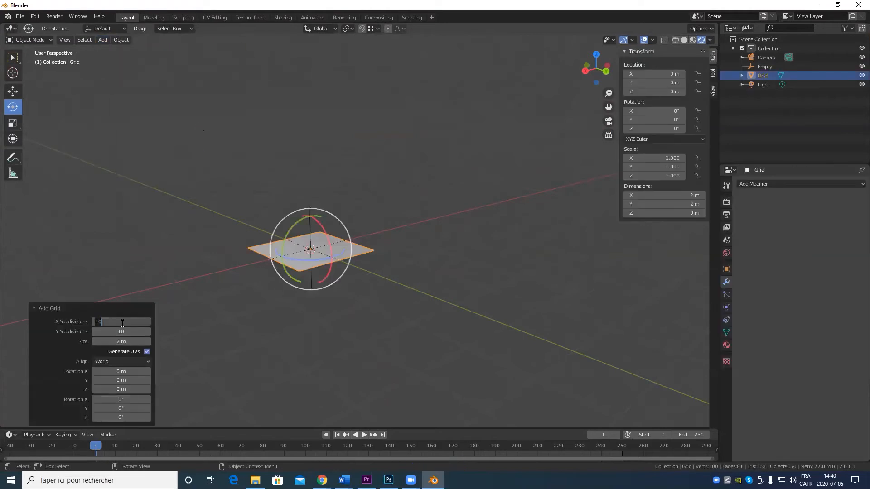
{"action": "type", "text": "200"}
{"action": "key", "text": "Tab"}
{"action": "type", "text": "2"}
{"action": "key", "text": "Tab"}
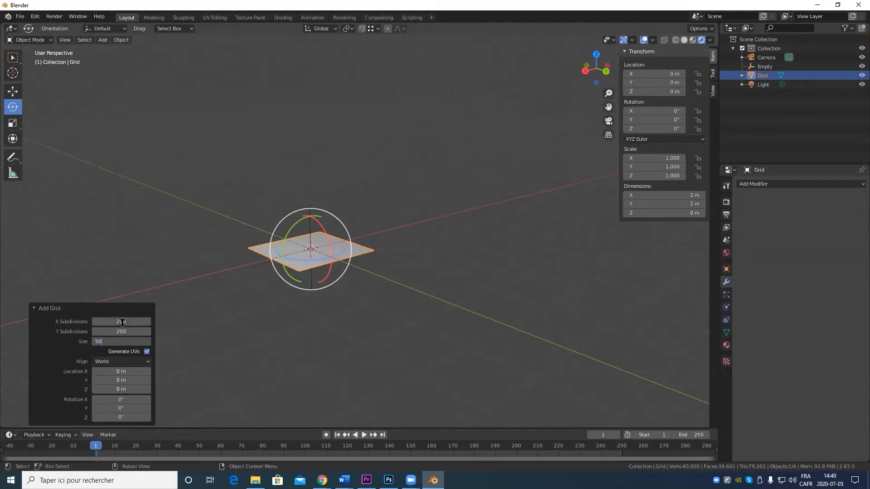
{"action": "type", "text": "50"}
{"action": "key", "text": "Tab"}
{"action": "key", "text": "Return"}
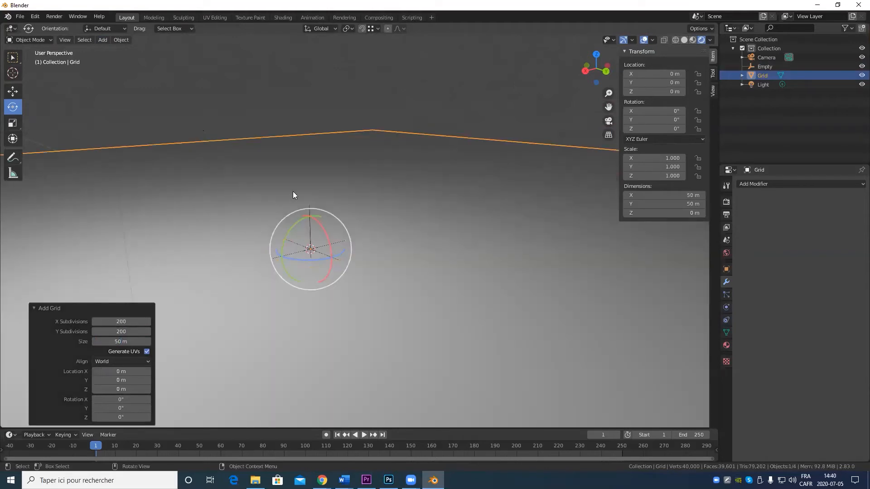
Add a Displace modifier to the grid
{"action": "middle_click_drag", "start_coordinate": [293, 193], "coordinate": [543, 272]}
{"action": "left_click", "coordinate": [793, 186]}
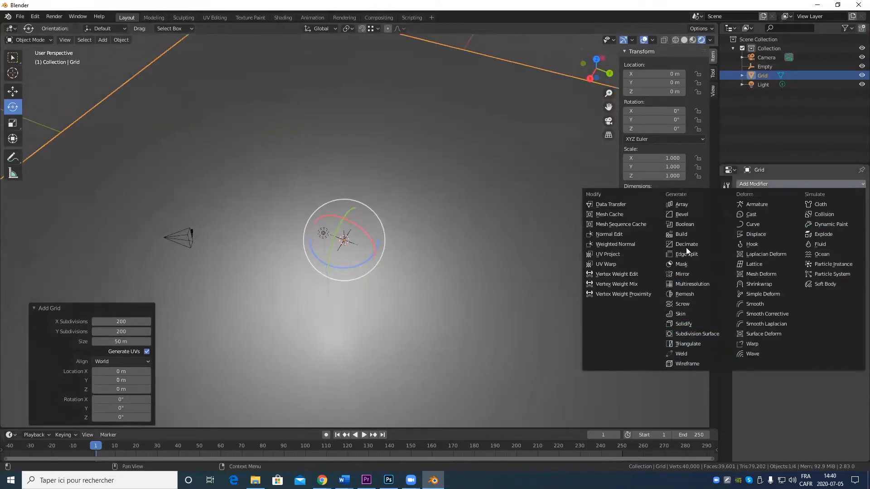
{"action": "left_click", "coordinate": [763, 235]}
{"action": "middle_click_drag", "start_coordinate": [363, 201], "coordinate": [481, 255]}
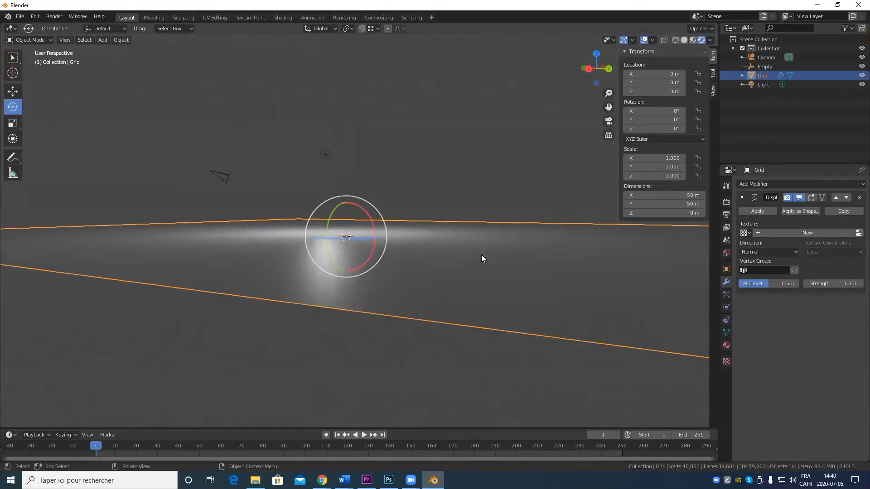
Toggle the Displace modifier's viewport visibility off and on to compare the grid's height with and without it
{"action": "left_click", "coordinate": [799, 197]}
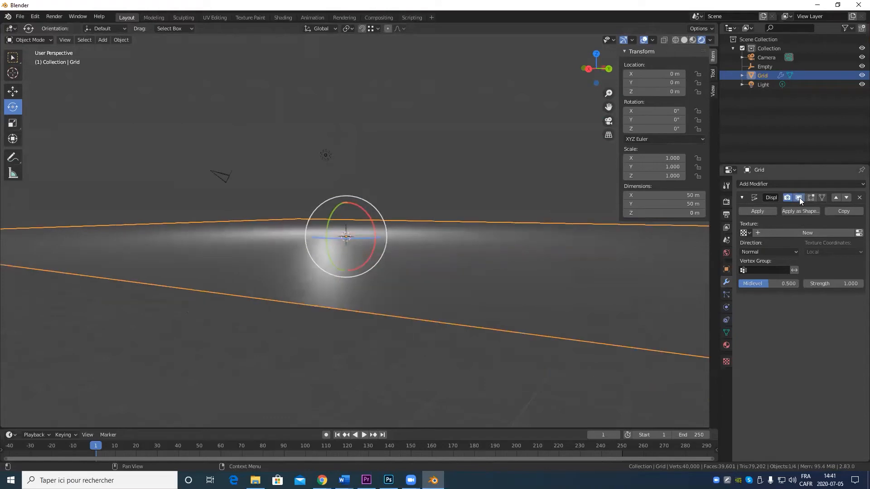
{"action": "left_click", "coordinate": [800, 198]}
{"action": "left_click", "coordinate": [799, 198]}
{"action": "left_click", "coordinate": [800, 198]}
{"action": "left_click", "coordinate": [800, 198]}
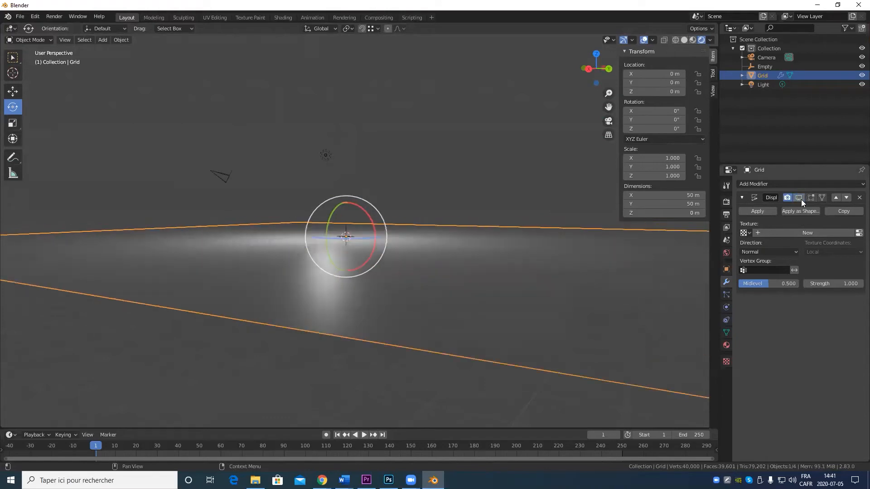
{"action": "left_click", "coordinate": [803, 199]}
{"action": "left_click", "coordinate": [800, 197]}
Create a new texture for the grid's Displace modifier
{"action": "scroll", "coordinate": [453, 315], "scroll_direction": "down", "scroll_amount": 2}
{"action": "middle_click_drag", "start_coordinate": [483, 315], "coordinate": [479, 351]}
{"action": "scroll", "coordinate": [498, 271], "scroll_direction": "up", "scroll_amount": 4}
{"action": "middle_click_drag", "start_coordinate": [414, 341], "coordinate": [469, 325]}
{"action": "scroll", "coordinate": [377, 262], "scroll_direction": "down", "scroll_amount": 4}
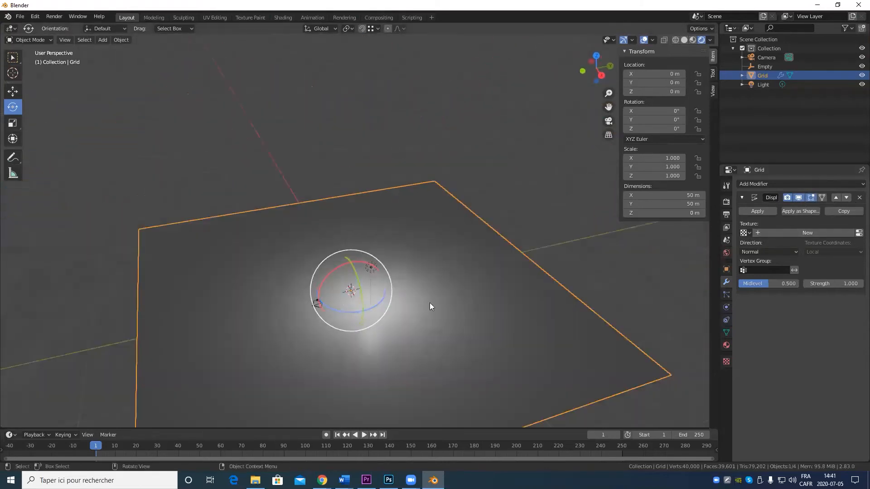
{"action": "middle_click_drag", "start_coordinate": [429, 303], "coordinate": [453, 320]}
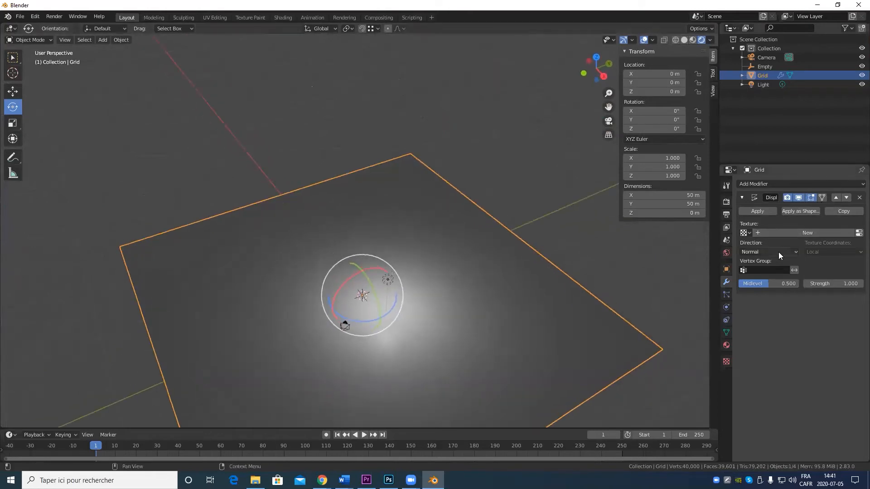
{"action": "left_click", "coordinate": [801, 233]}
Open the Displace texture's settings and change its type from Image or Movie to Voronoi
{"action": "scroll", "coordinate": [293, 287], "scroll_direction": "down", "scroll_amount": 3}
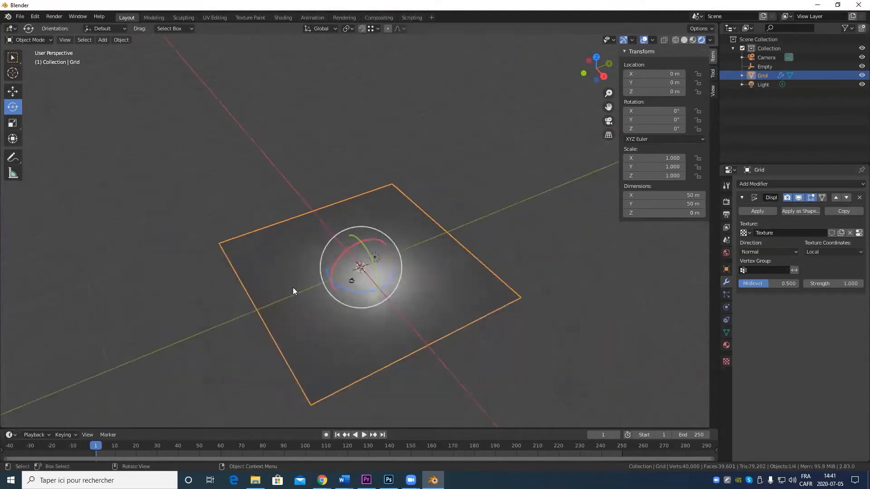
{"action": "middle_click_drag", "start_coordinate": [293, 287], "coordinate": [343, 295]}
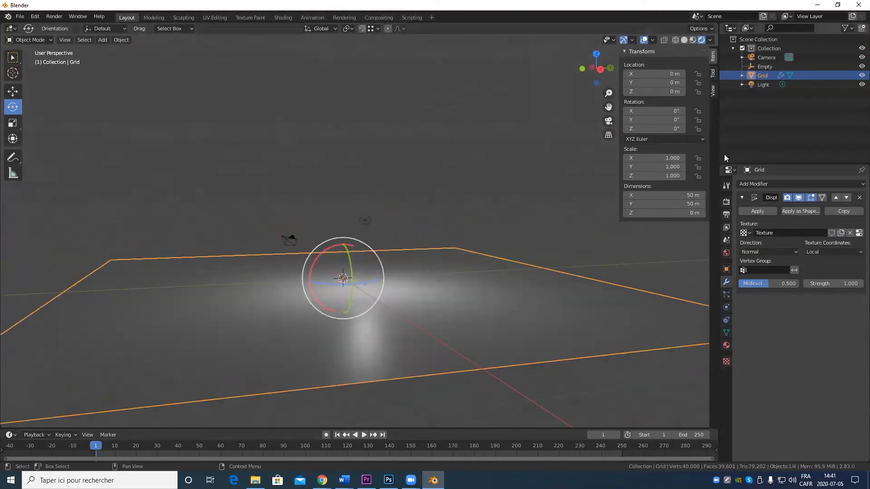
{"action": "left_click", "coordinate": [728, 364]}
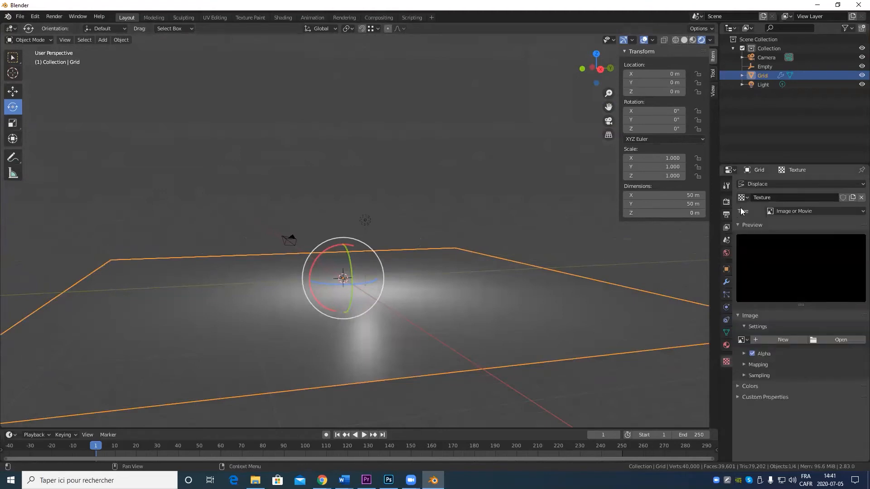
{"action": "left_click", "coordinate": [747, 197]}
{"action": "left_click", "coordinate": [748, 198]}
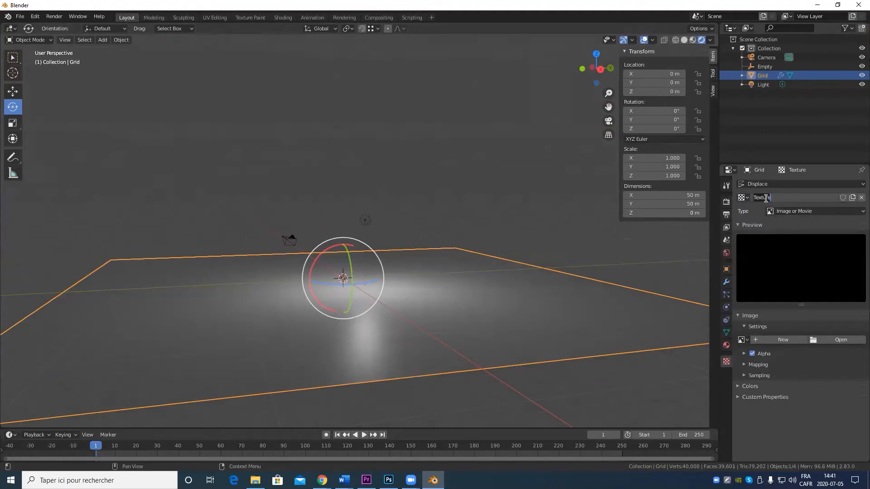
{"action": "left_click", "coordinate": [747, 198]}
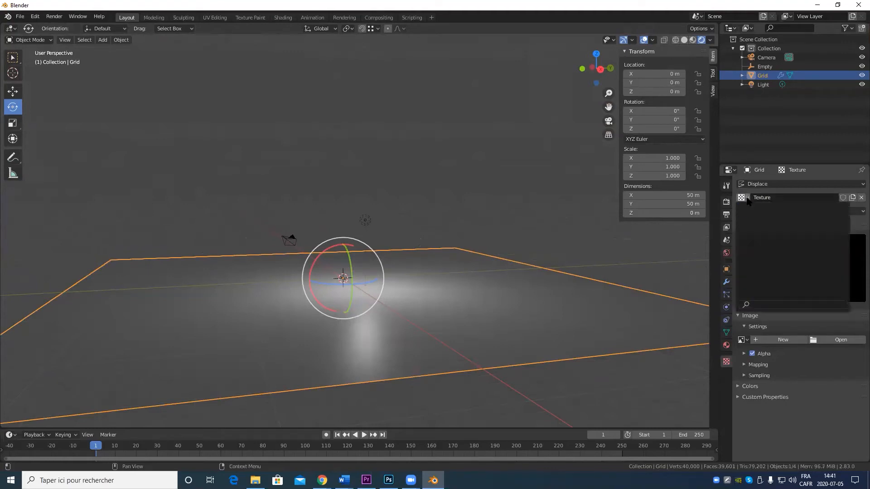
{"action": "left_click", "coordinate": [747, 199]}
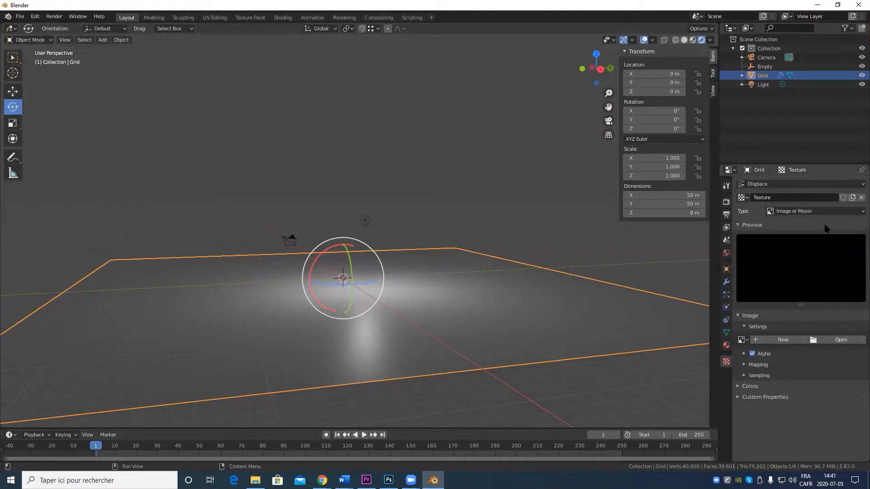
{"action": "left_click", "coordinate": [830, 209]}
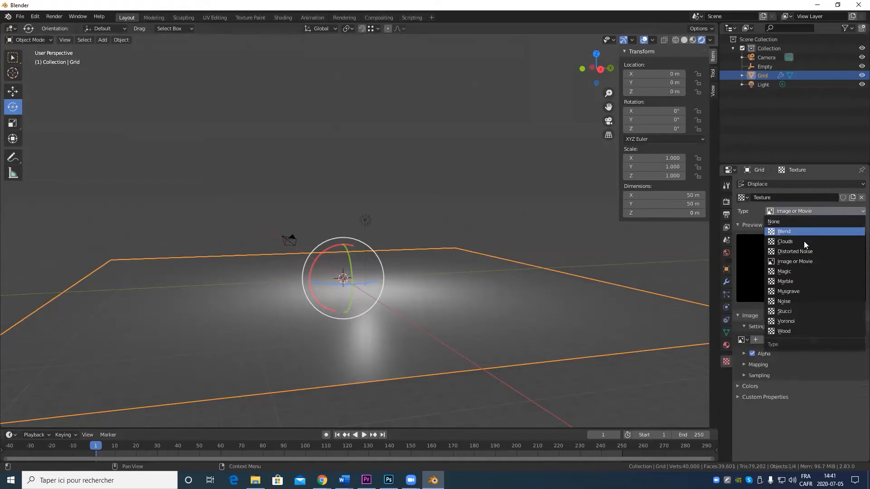
{"action": "left_click", "coordinate": [813, 320]}
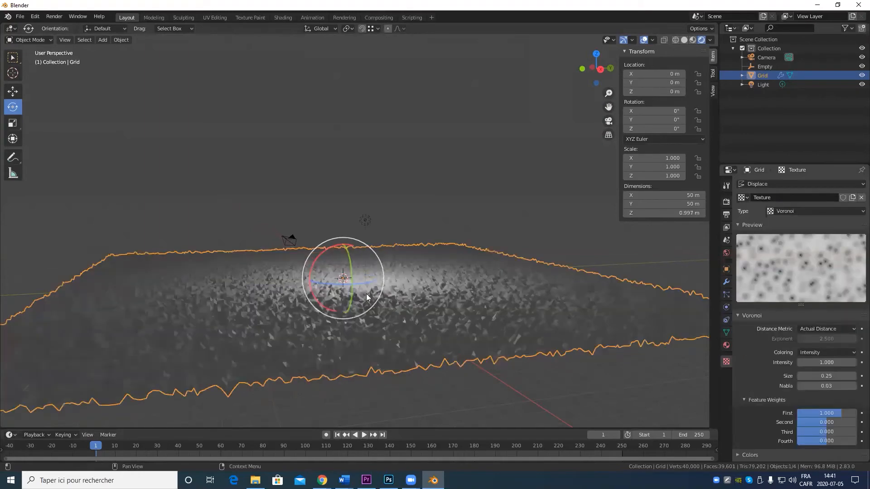
Inspect the displaced surface up close and reduce the Displace modifier's strength to 0.050
{"action": "middle_click_drag", "start_coordinate": [428, 233], "coordinate": [458, 198]}
{"action": "scroll", "coordinate": [466, 295], "scroll_direction": "up", "scroll_amount": 5}
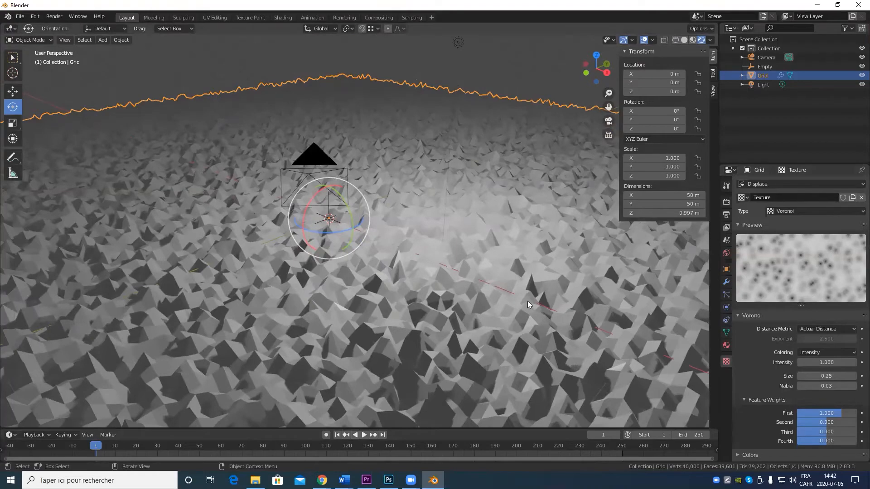
{"action": "middle_click_drag", "start_coordinate": [527, 301], "coordinate": [499, 273]}
{"action": "scroll", "coordinate": [501, 336], "scroll_direction": "down", "scroll_amount": 3}
{"action": "middle_click_drag", "start_coordinate": [501, 336], "coordinate": [490, 331]}
{"action": "scroll", "coordinate": [537, 355], "scroll_direction": "up", "scroll_amount": 4}
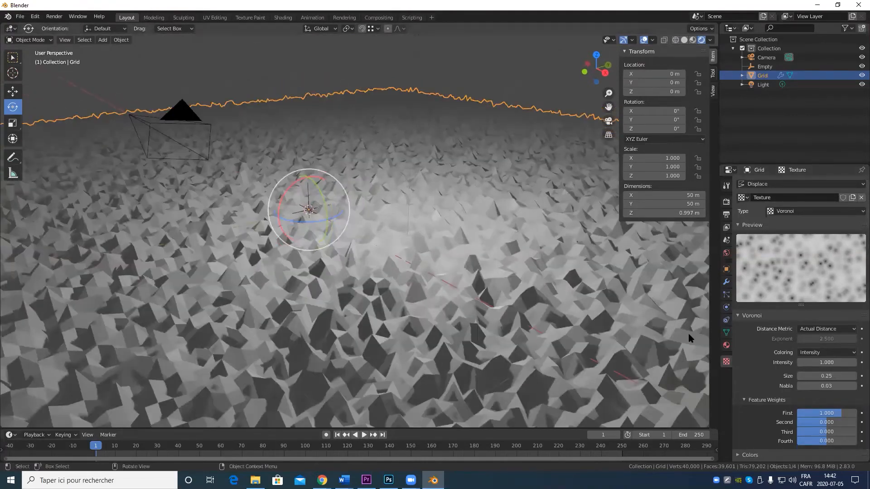
{"action": "left_click", "coordinate": [724, 283]}
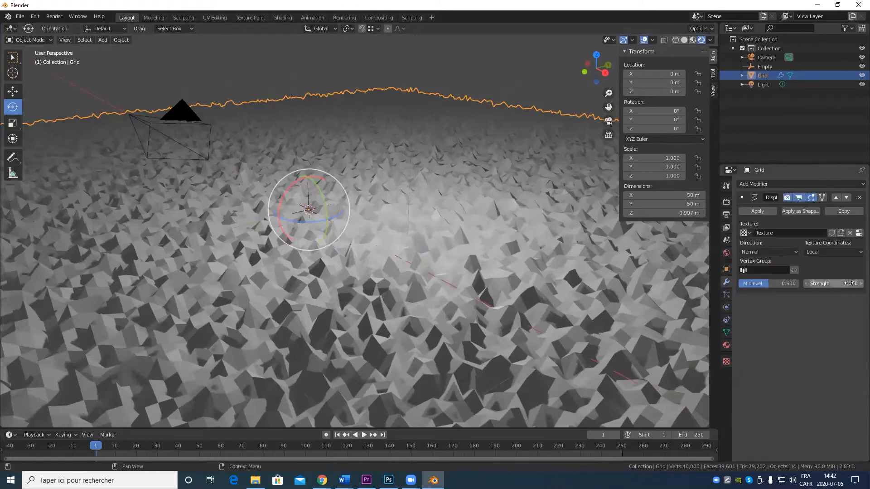
{"action": "left_click_drag", "start_coordinate": [834, 283], "coordinate": [793, 283]}
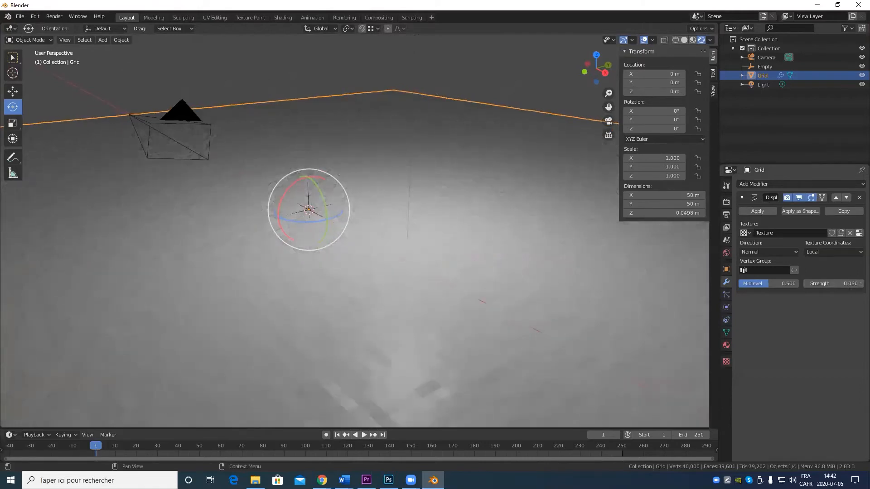
Try Displace midlevel values of 0 and 1 on the grid and return the midlevel to 0.5
{"action": "left_click", "coordinate": [779, 283]}
{"action": "type", "text": "0"}
{"action": "key", "text": "Return"}
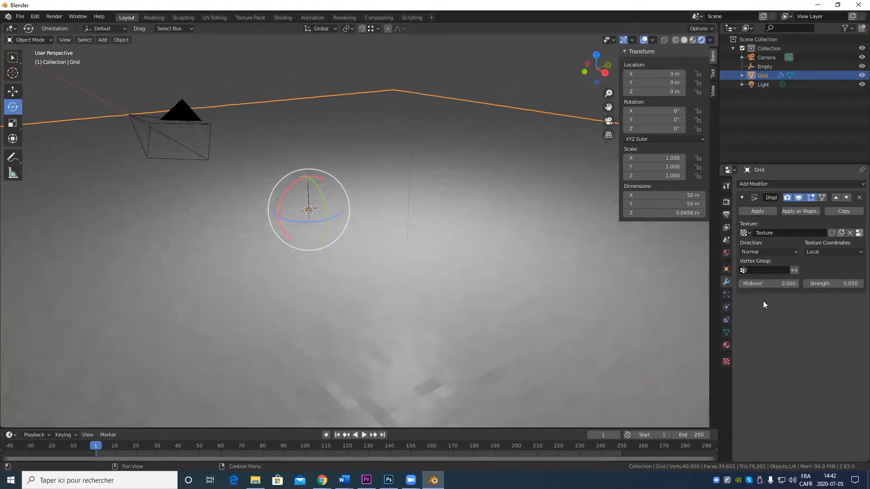
{"action": "left_click", "coordinate": [761, 280]}
{"action": "type", "text": "1"}
{"action": "key", "text": "Return"}
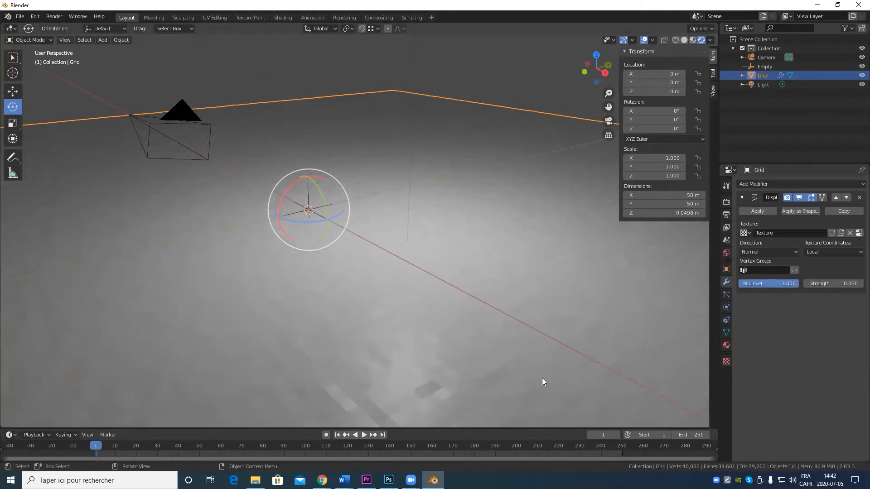
{"action": "double_click", "coordinate": [768, 285]}
{"action": "type", "text": "0.5"}
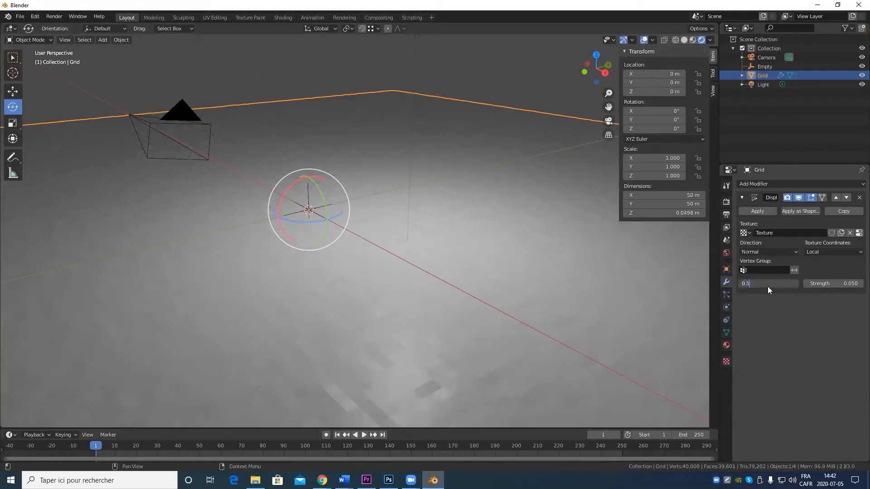
Set the grid's Displace modifier to a midlevel of 0.5 and a strength of 2
{"action": "key", "text": "Return"}
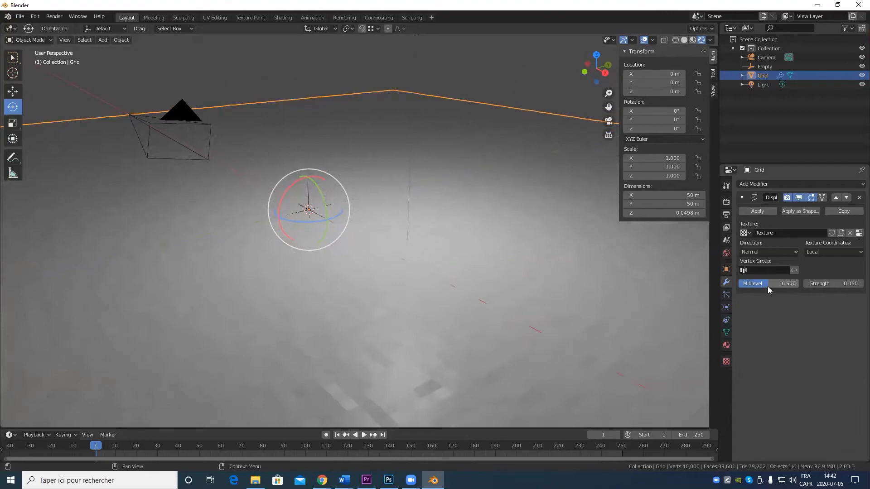
{"action": "double_click", "coordinate": [835, 284]}
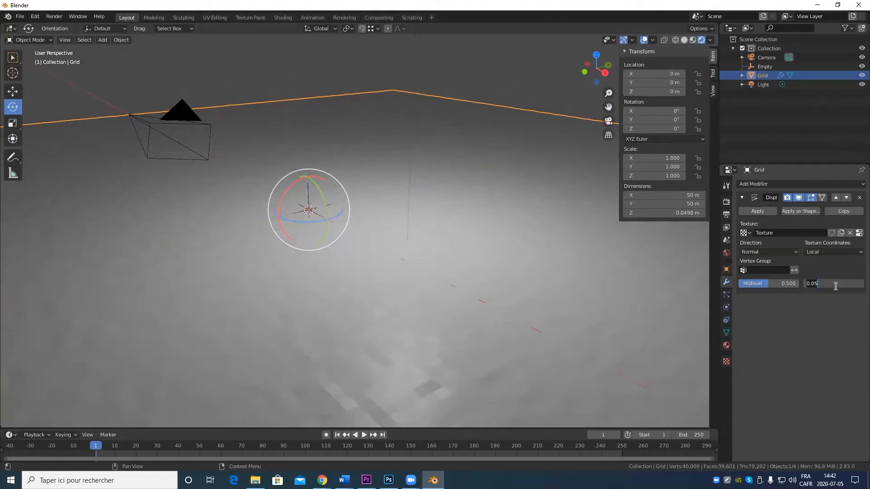
{"action": "type", "text": "2"}
{"action": "key", "text": "Return"}
{"action": "scroll", "coordinate": [245, 185], "scroll_direction": "down", "scroll_amount": 7}
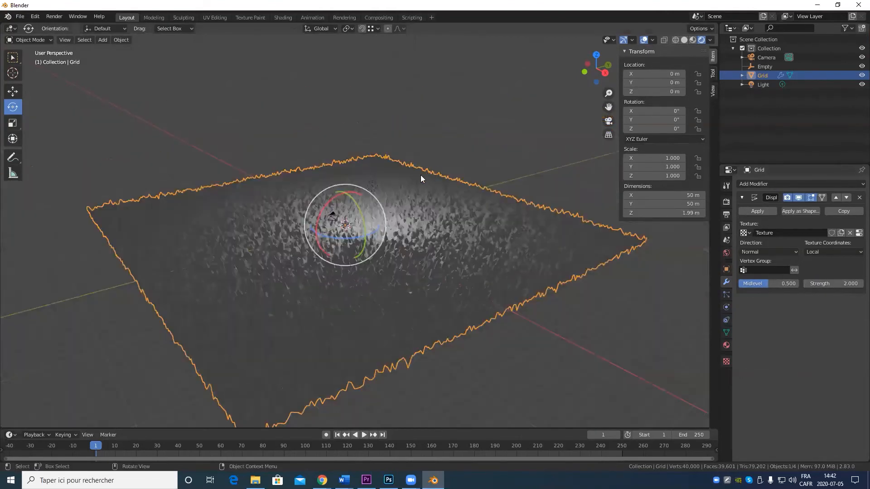
{"action": "middle_click_drag", "start_coordinate": [421, 174], "coordinate": [432, 193]}
{"action": "scroll", "coordinate": [417, 231], "scroll_direction": "up", "scroll_amount": 8}
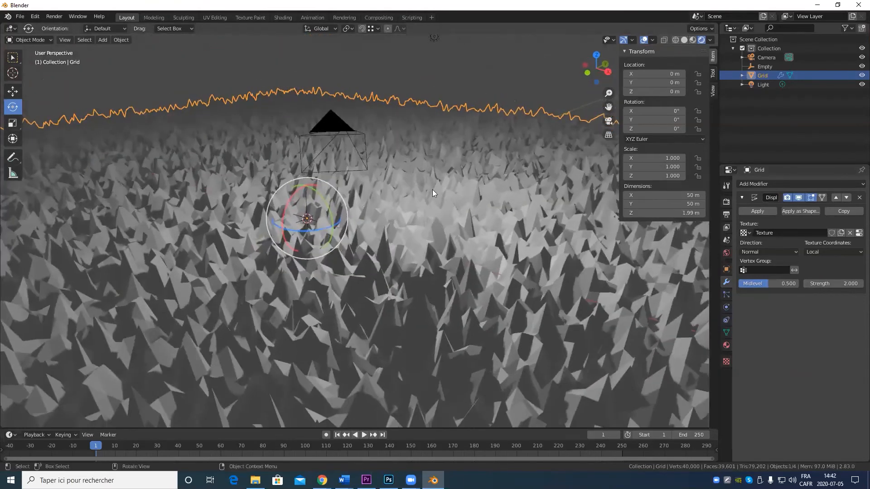
Reduce the first feature weight of the grid's Voronoi texture to about 0.6, undoing the trial size and intensity changes
{"action": "left_click", "coordinate": [726, 361]}
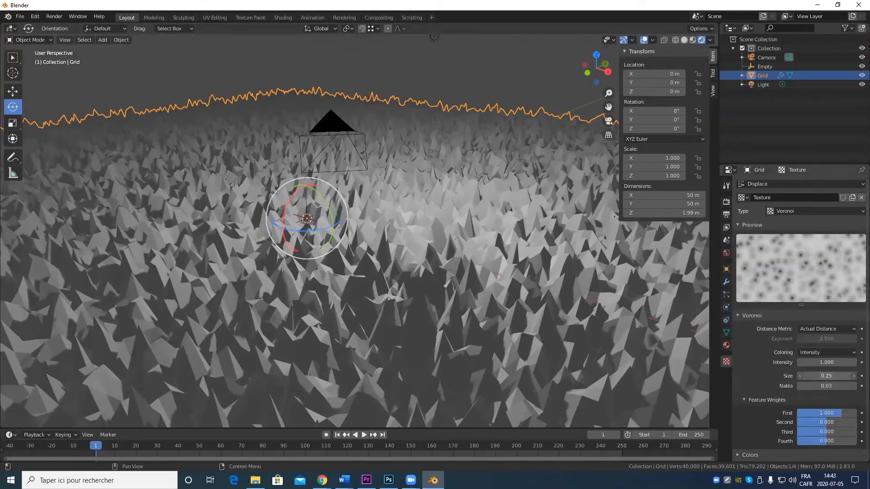
{"action": "mouse_move", "coordinate": [826, 376]}
{"action": "left_mouse_down"}
{"action": "mouse_move", "coordinate": [797, 376]}
{"action": "mouse_move", "coordinate": [846, 376]}
{"action": "mouse_move", "coordinate": [827, 386]}
{"action": "left_mouse_up"}
{"action": "key", "text": "ctrl+z"}
{"action": "left_click_drag", "start_coordinate": [833, 413], "coordinate": [835, 433]}
{"action": "key", "text": "ctrl+z"}
{"action": "key", "text": "ctrl+z"}
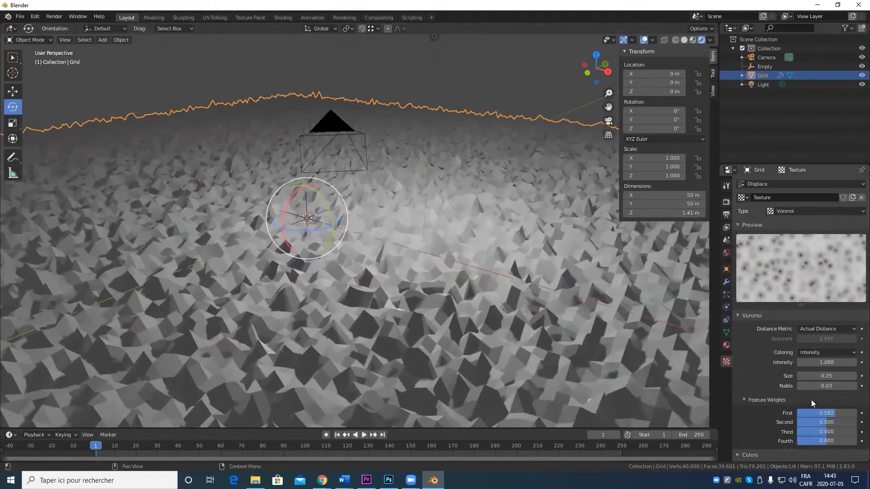
{"action": "left_click_drag", "start_coordinate": [826, 413], "coordinate": [836, 413]}
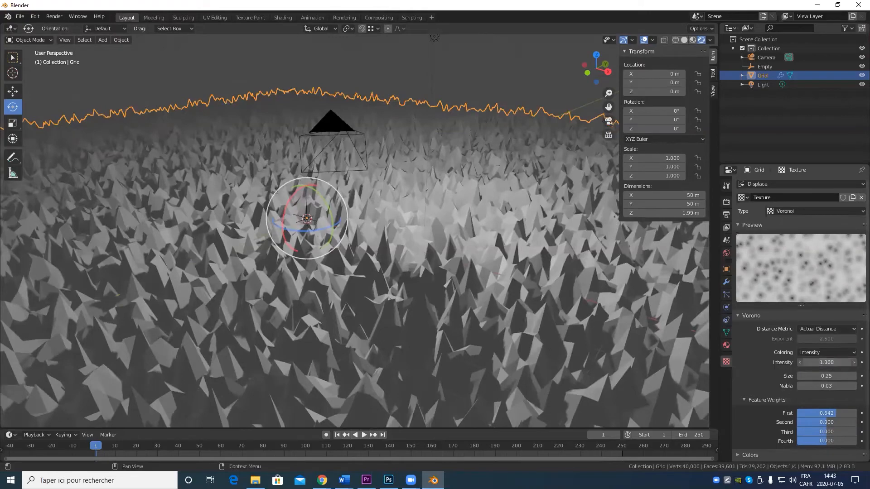
{"action": "left_click_drag", "start_coordinate": [826, 362], "coordinate": [862, 363]}
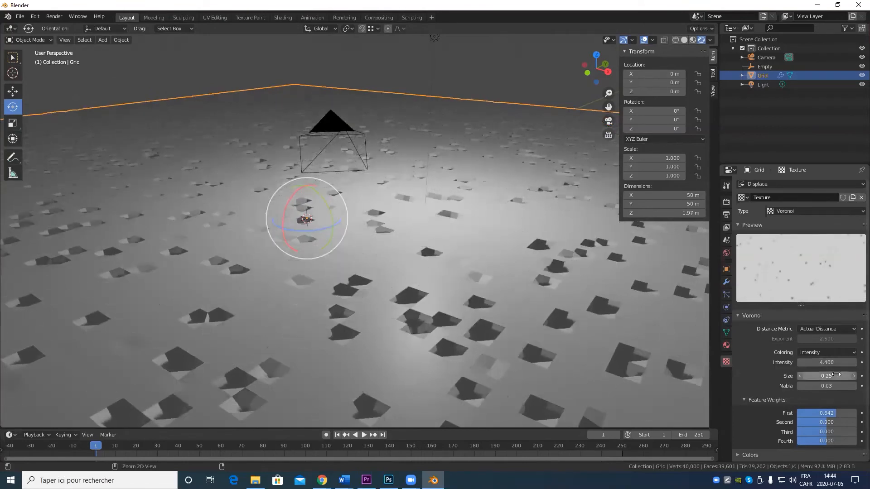
{"action": "key", "text": "ctrl+z"}
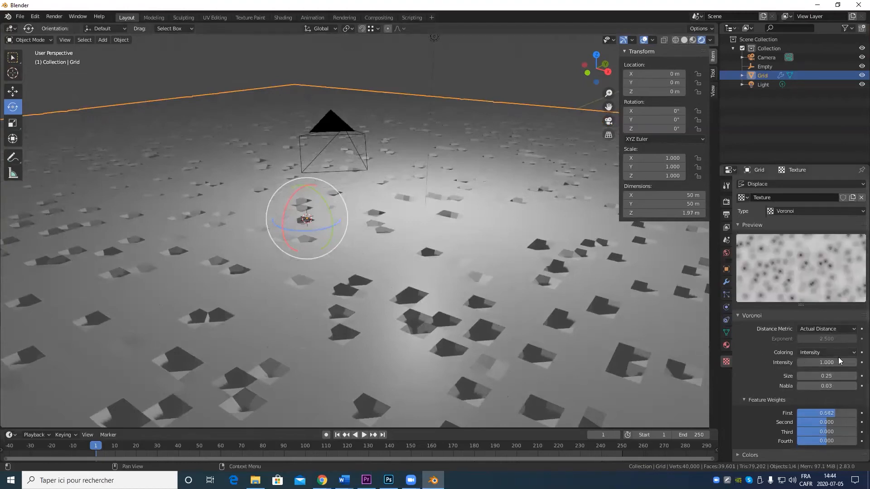
Set the Voronoi texture's size to 2.00 to form broader terrain bumps
{"action": "left_click_drag", "start_coordinate": [833, 377], "coordinate": [808, 377]}
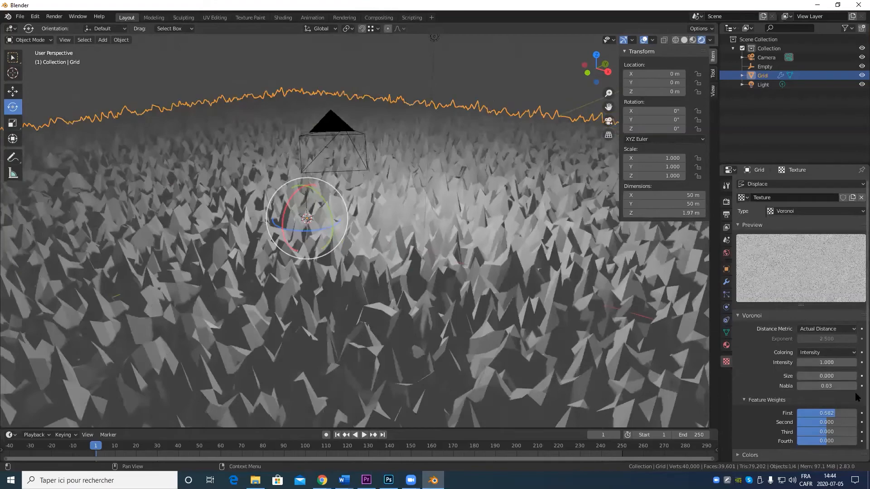
{"action": "left_click", "coordinate": [835, 363]}
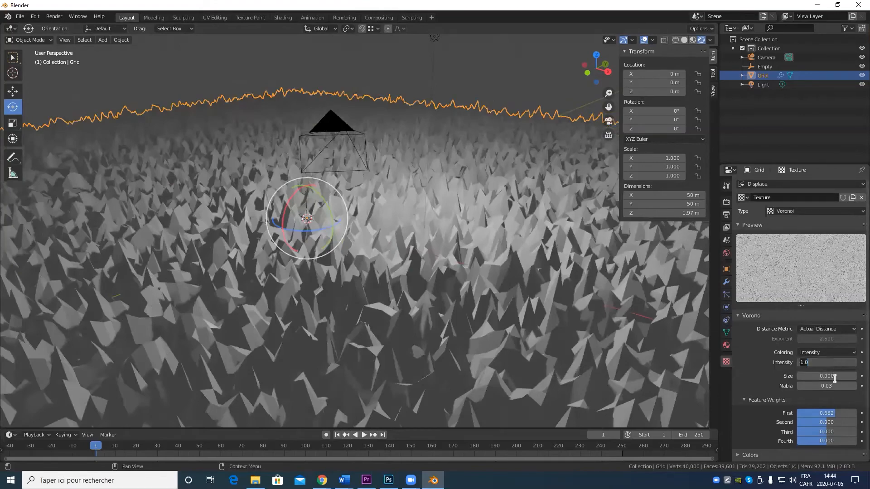
{"action": "left_click", "coordinate": [831, 378]}
{"action": "left_click_drag", "start_coordinate": [830, 376], "coordinate": [867, 376]}
{"action": "middle_click_drag", "start_coordinate": [379, 308], "coordinate": [448, 295]}
{"action": "scroll", "coordinate": [404, 334], "scroll_direction": "up", "scroll_amount": 6}
{"action": "middle_click_drag", "start_coordinate": [407, 344], "coordinate": [419, 312]}
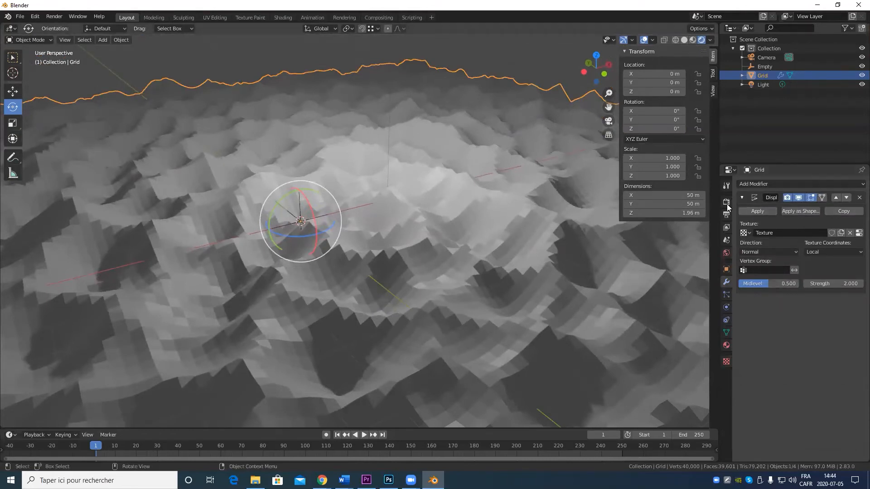
Compare the grid with and without the Displace modifier in the viewport, leaving the modifier displayed
{"action": "left_click", "coordinate": [797, 198]}
{"action": "left_click", "coordinate": [797, 198]}
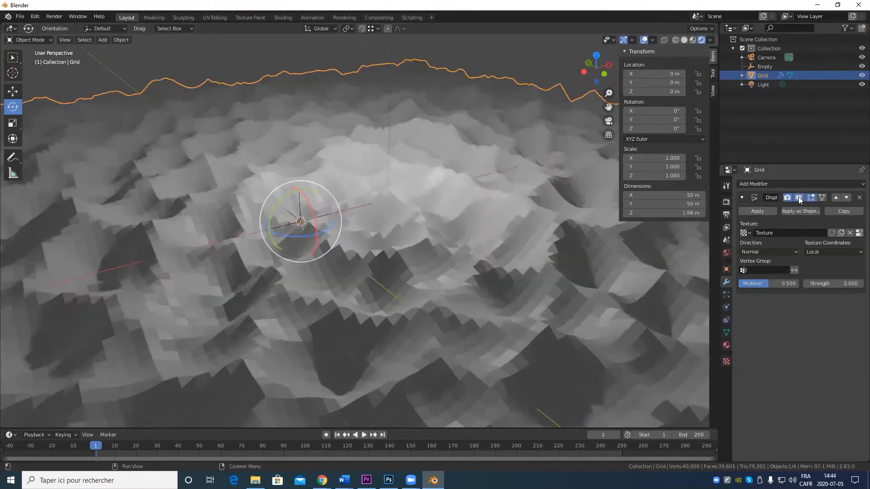
{"action": "left_click", "coordinate": [798, 197]}
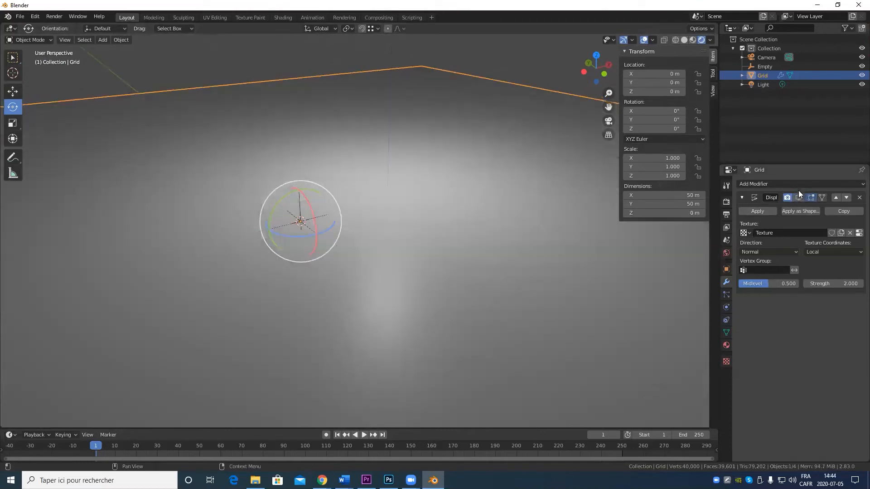
{"action": "left_click", "coordinate": [797, 198]}
Add a Subdivision Surface modifier to the grid and set its render subdivisions to 6
{"action": "left_click", "coordinate": [788, 185]}
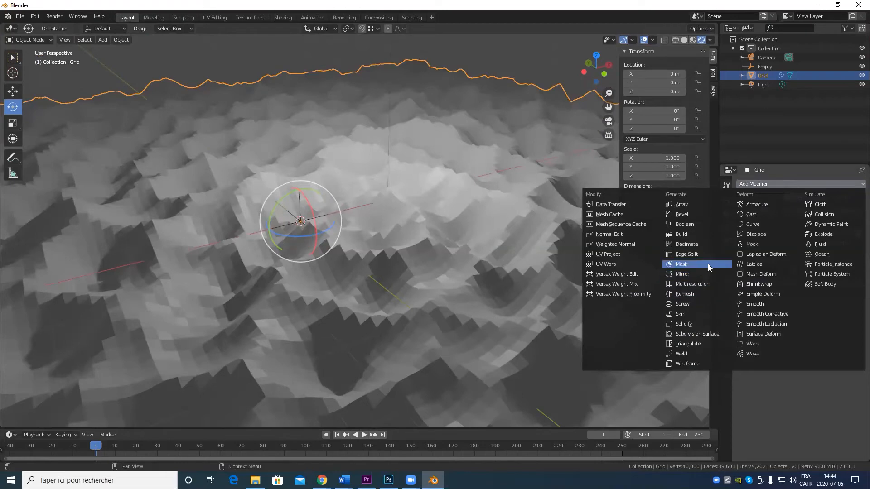
{"action": "left_click", "coordinate": [700, 333]}
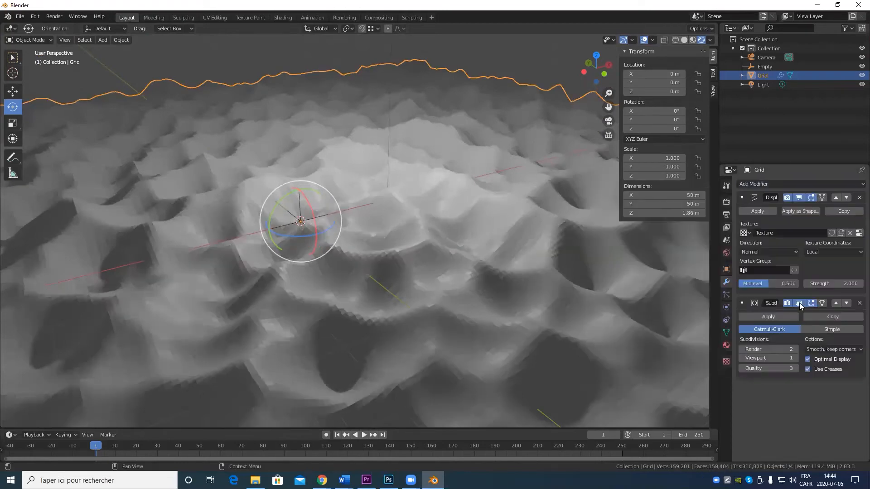
{"action": "left_click", "coordinate": [797, 350]}
{"action": "left_click", "coordinate": [797, 350]}
{"action": "left_click", "coordinate": [796, 350]}
{"action": "left_click", "coordinate": [796, 349]}
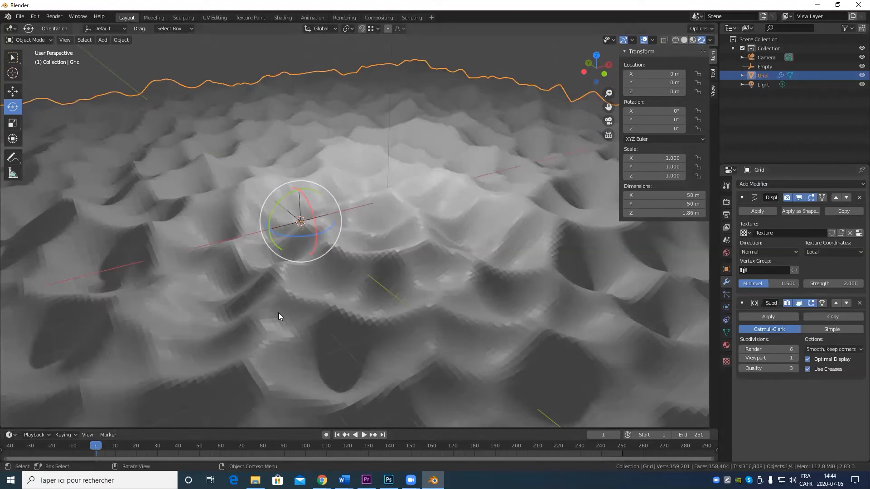
Try the Subdivision Surface modifier above the Displace modifier with its viewport subdivisions raised to 3
{"action": "left_click", "coordinate": [741, 358]}
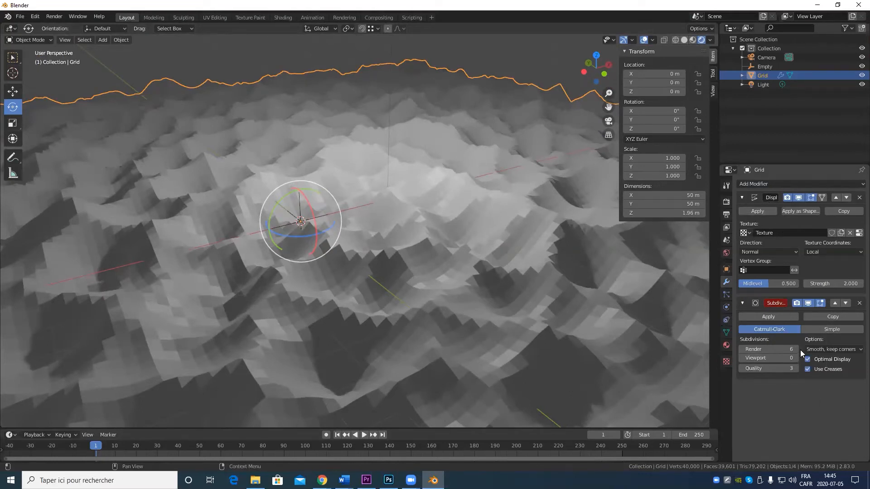
{"action": "left_click", "coordinate": [835, 304]}
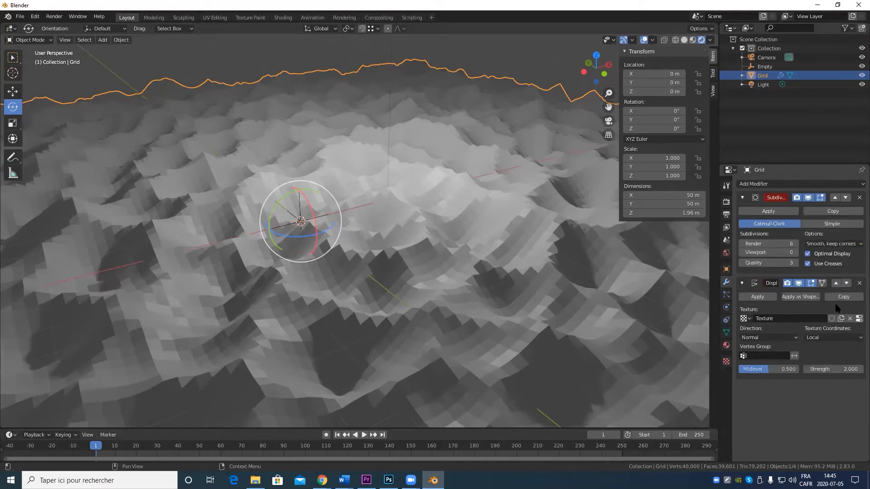
{"action": "left_click", "coordinate": [796, 252]}
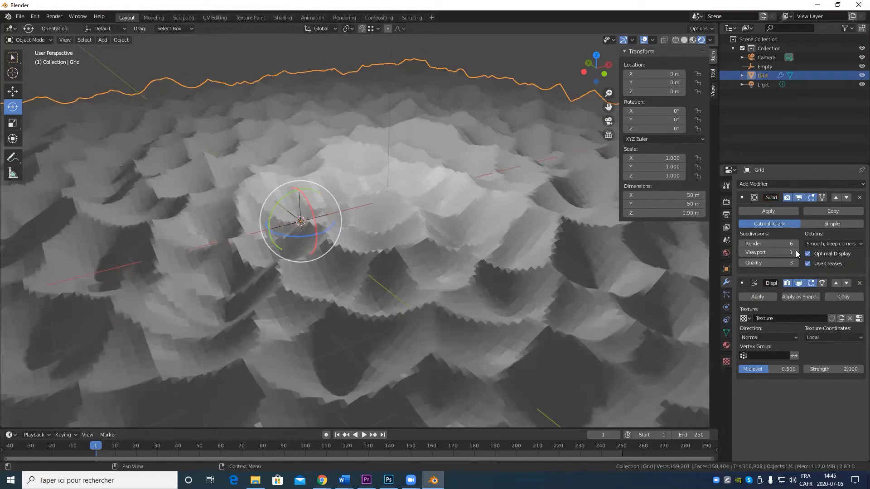
{"action": "left_click", "coordinate": [793, 252]}
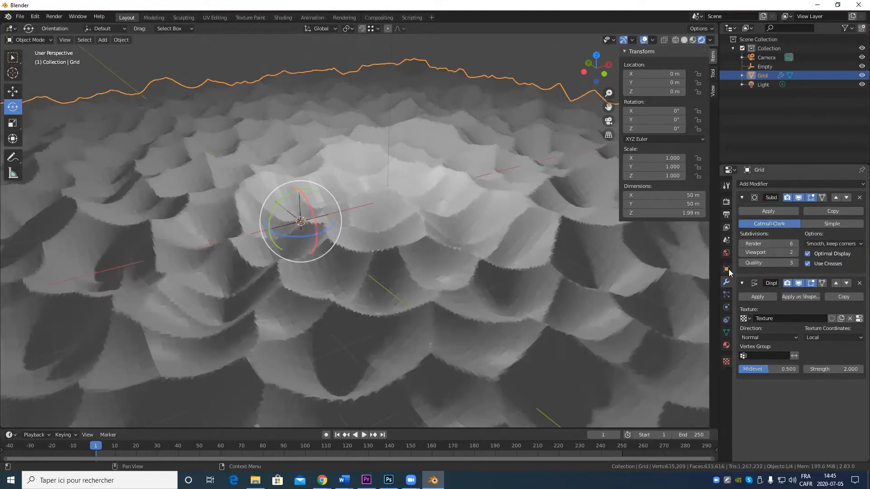
{"action": "left_click", "coordinate": [795, 252]}
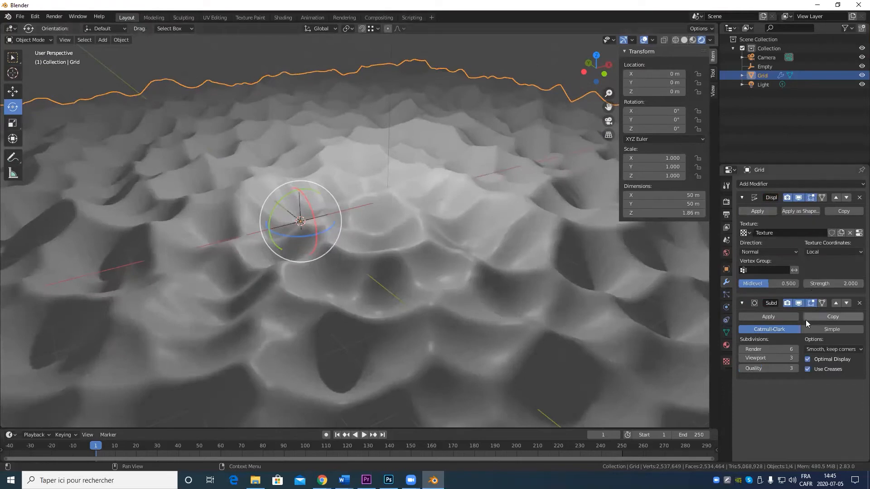
{"action": "left_click", "coordinate": [835, 303]}
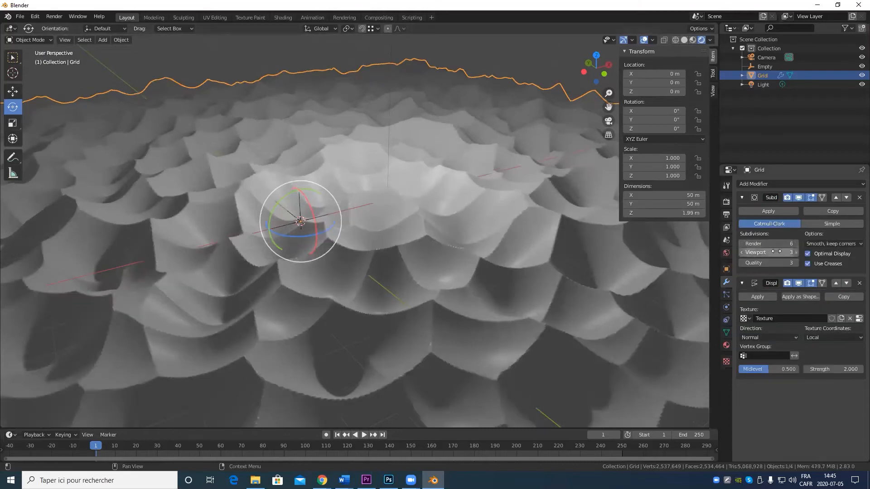
Set both the render and viewport subdivisions of the Subdivision Surface modifier to 2
{"action": "left_click", "coordinate": [742, 244]}
{"action": "left_click", "coordinate": [742, 244]}
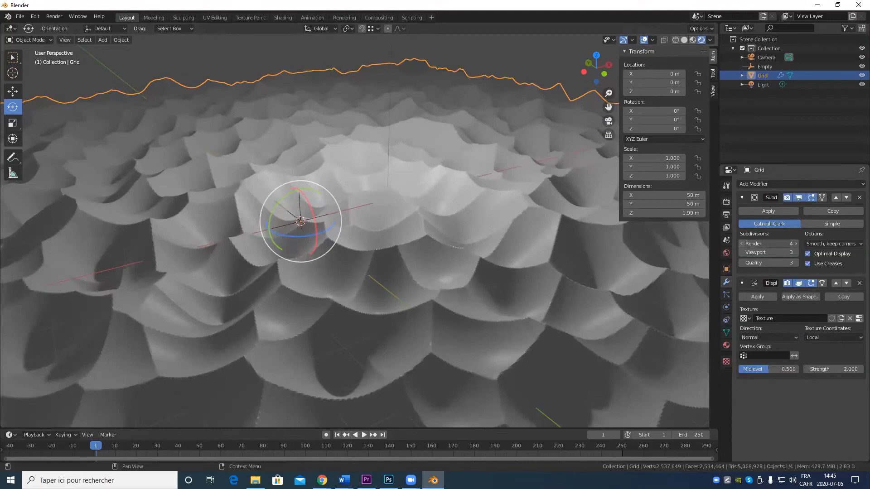
{"action": "left_click", "coordinate": [742, 244]}
{"action": "left_click", "coordinate": [741, 244]}
{"action": "left_click", "coordinate": [740, 252]}
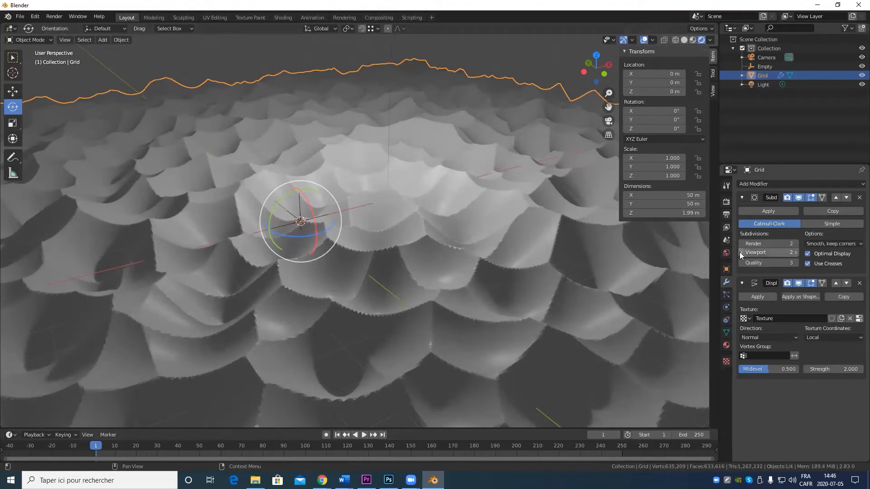
Move the Subdivision Surface modifier below the Displace modifier in the grid's stack
{"action": "left_click", "coordinate": [834, 197]}
{"action": "left_click", "coordinate": [836, 198]}
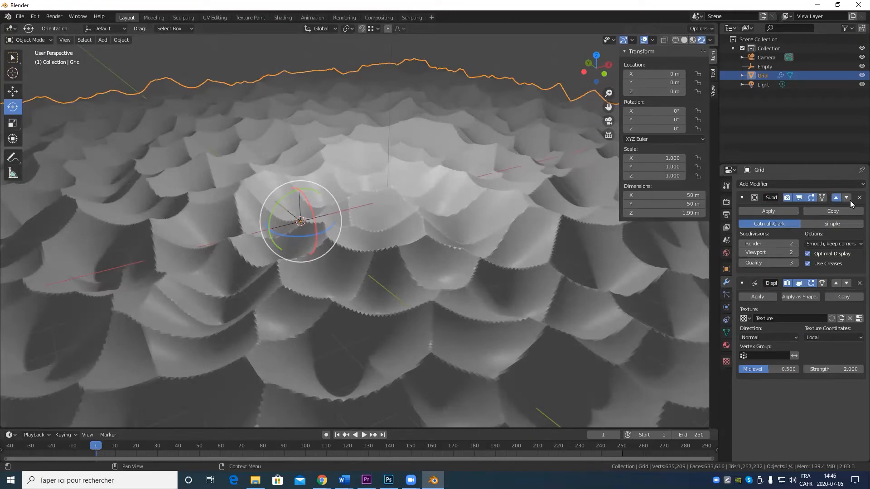
{"action": "left_click", "coordinate": [847, 197]}
Examine the smoothness of the displaced terrain from several angles, both close up and from a distance
{"action": "scroll", "coordinate": [343, 274], "scroll_direction": "up", "scroll_amount": 4}
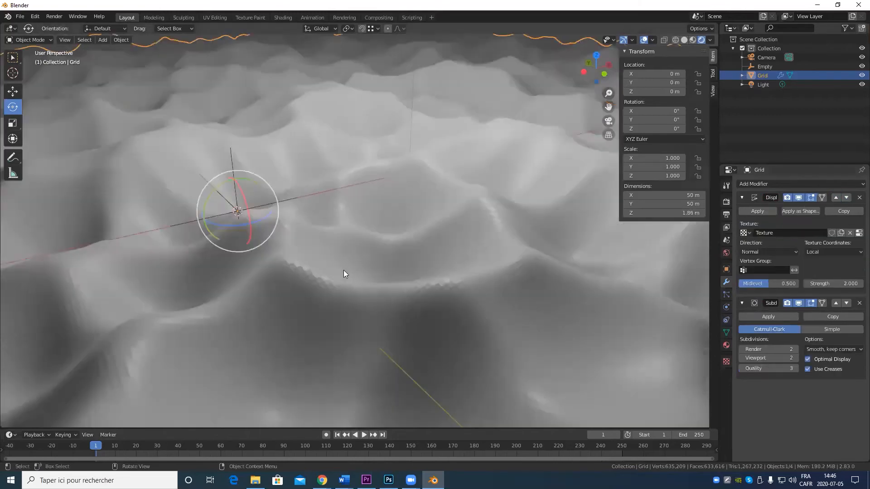
{"action": "middle_click_drag", "start_coordinate": [344, 270], "coordinate": [547, 286]}
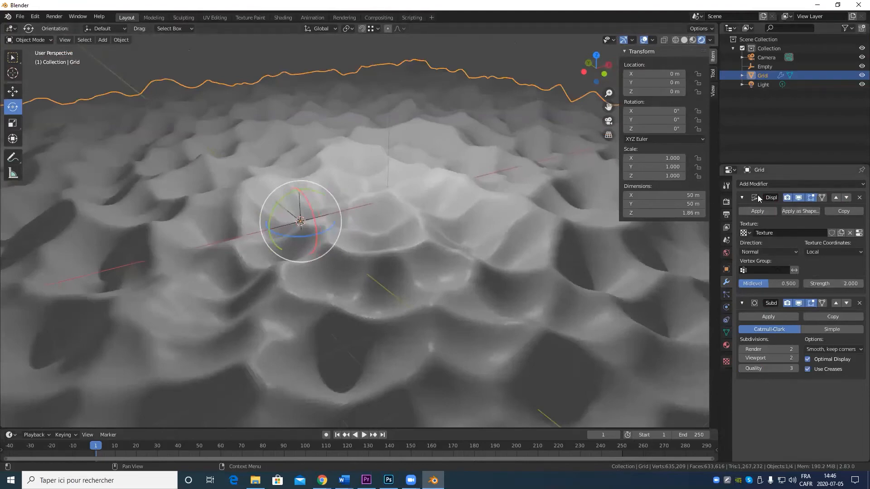
{"action": "scroll", "coordinate": [437, 263], "scroll_direction": "down", "scroll_amount": 5}
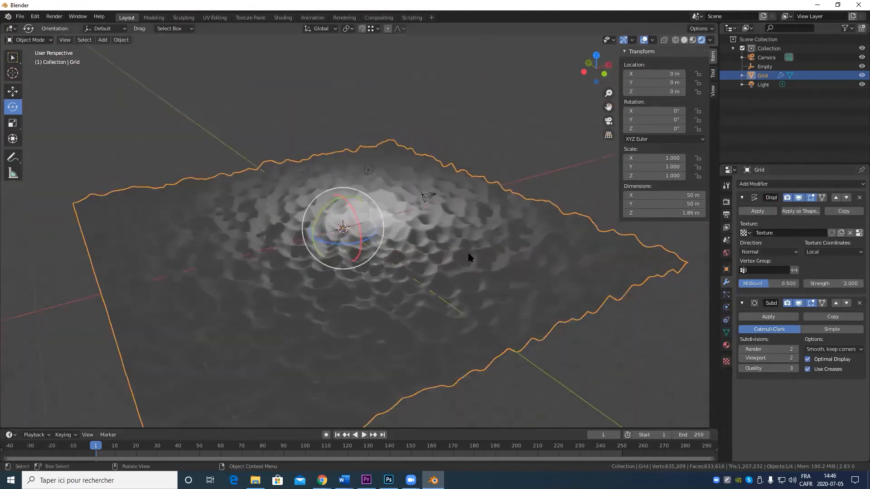
{"action": "middle_click_drag", "start_coordinate": [468, 257], "coordinate": [286, 278]}
{"action": "scroll", "coordinate": [400, 264], "scroll_direction": "up", "scroll_amount": 11}
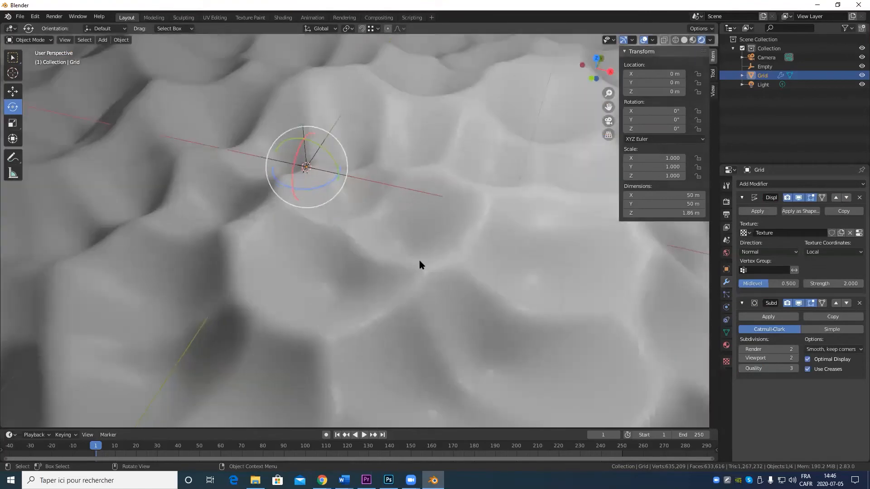
{"action": "scroll", "coordinate": [421, 263], "scroll_direction": "down", "scroll_amount": 8}
{"action": "middle_click_drag", "start_coordinate": [424, 272], "coordinate": [459, 263]}
{"action": "scroll", "coordinate": [461, 262], "scroll_direction": "up", "scroll_amount": 8}
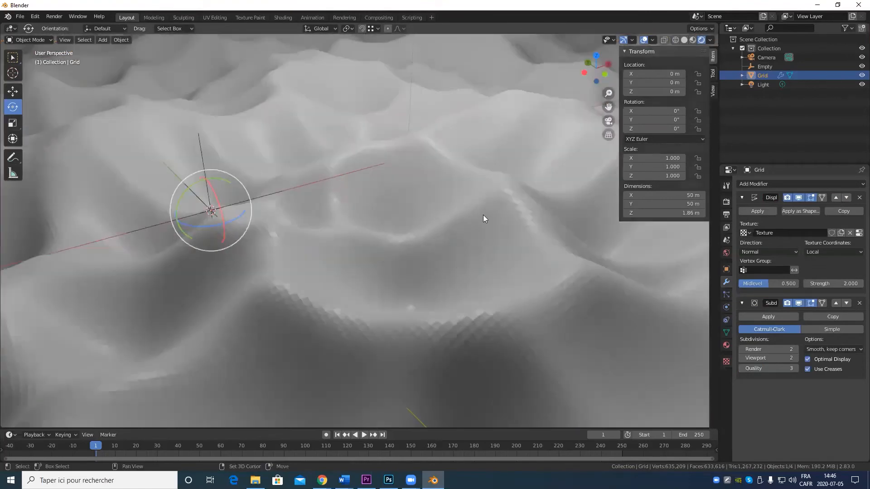
{"action": "middle_click_drag", "start_coordinate": [483, 215], "coordinate": [228, 208], "text": "shift"}
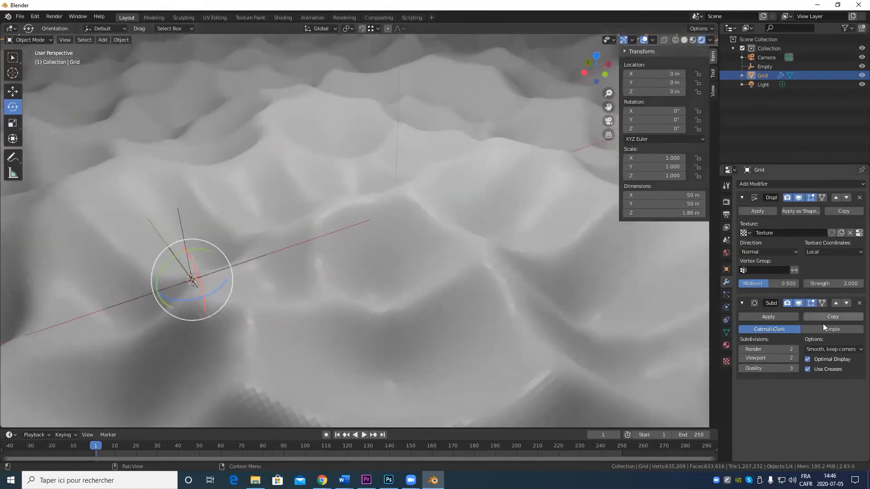
Add a second Displace modifier after the Subdivision Surface modifier and give it a new texture
{"action": "left_click", "coordinate": [788, 183]}
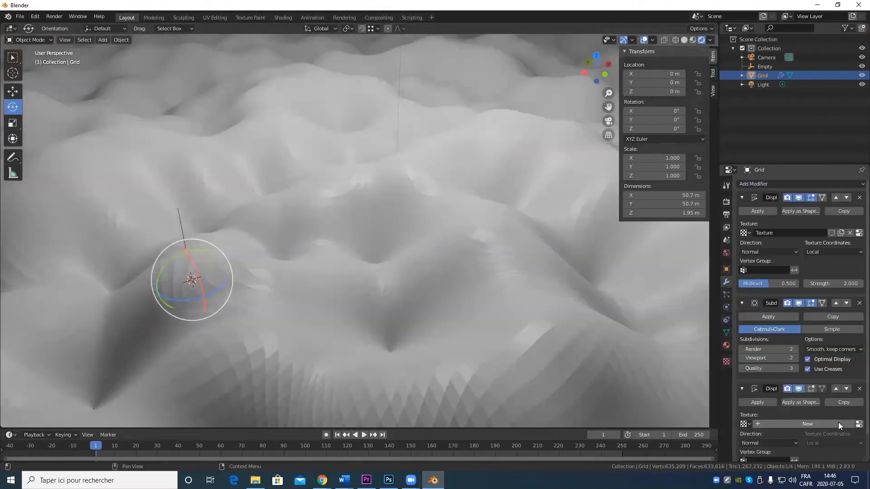
{"action": "scroll", "coordinate": [765, 382], "scroll_direction": "down", "scroll_amount": 2}
{"action": "left_click", "coordinate": [773, 399]}
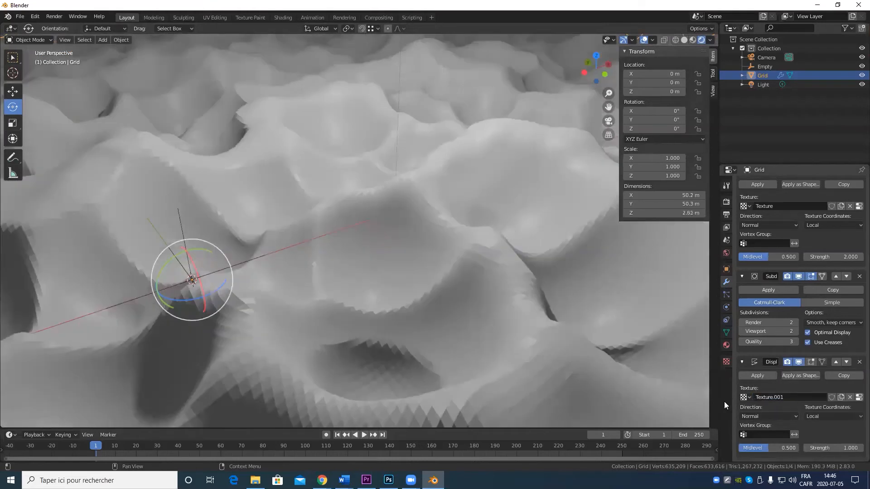
Bring up the settings of Texture.001, the texture assigned to the second Displace modifier
{"action": "left_click", "coordinate": [725, 361]}
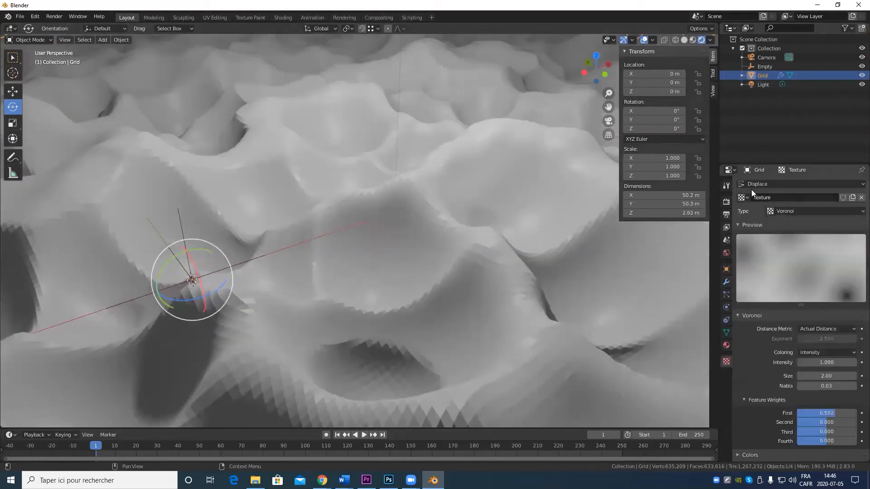
{"action": "left_click", "coordinate": [740, 198]}
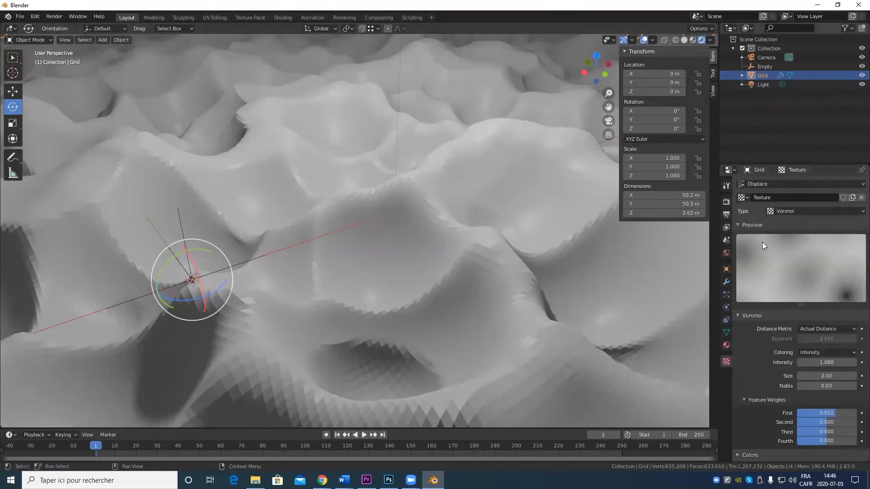
{"action": "left_click", "coordinate": [741, 198]}
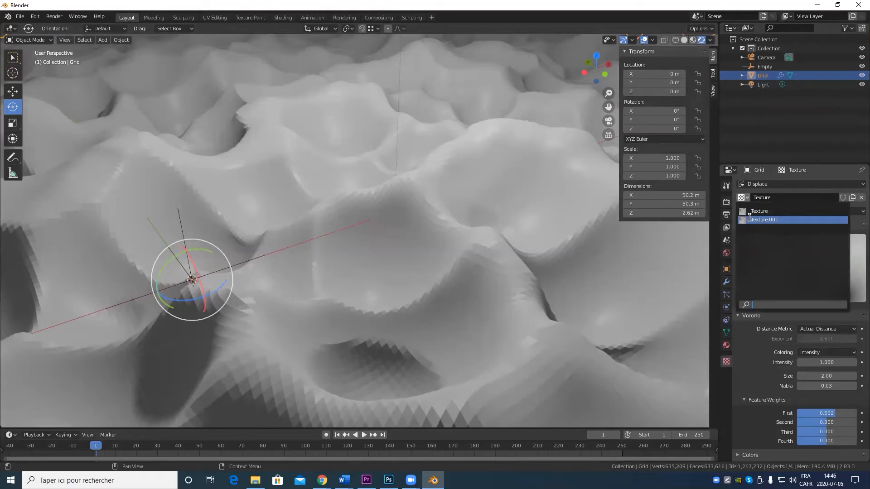
{"action": "left_click", "coordinate": [825, 183]}
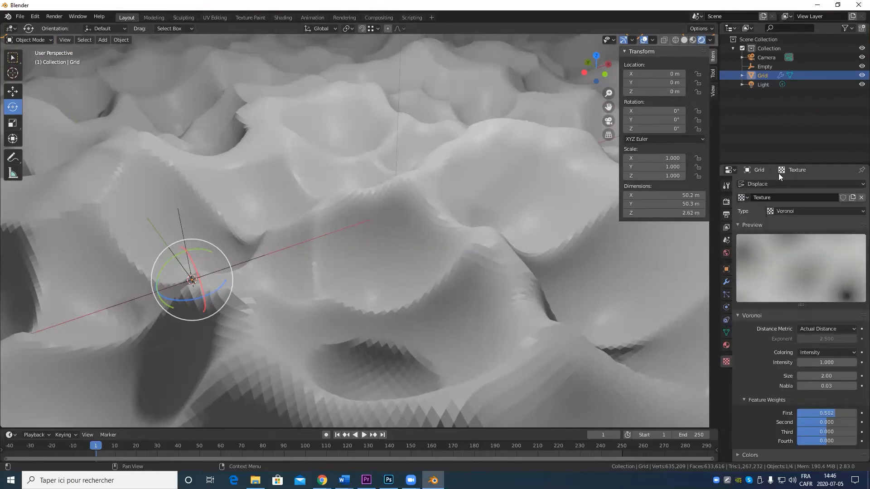
{"action": "left_click", "coordinate": [822, 183]}
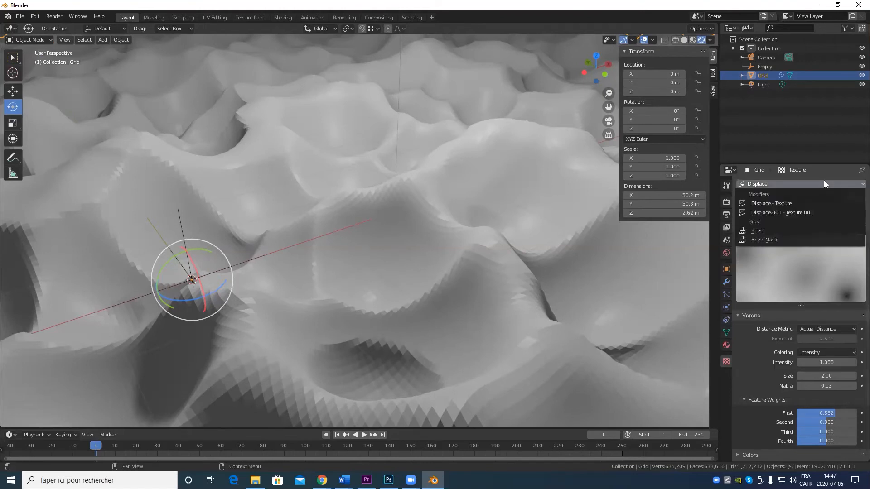
{"action": "left_click", "coordinate": [814, 212]}
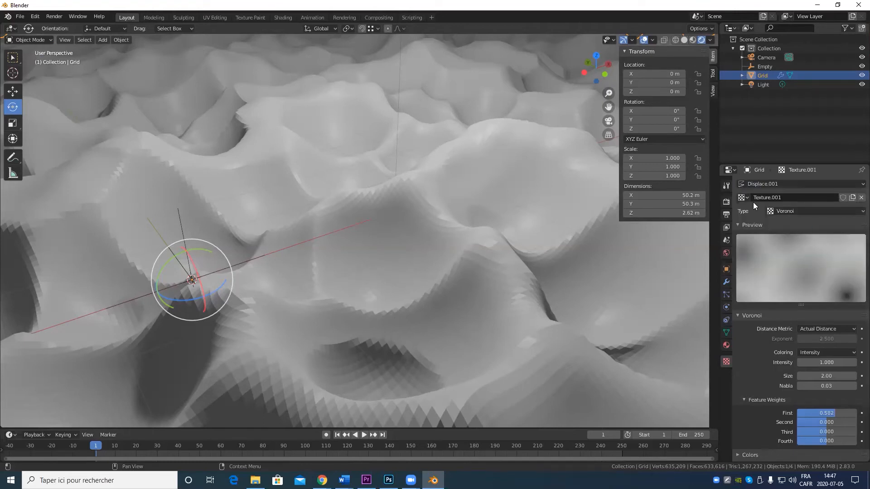
Try the Noise type for Texture.001, inspect the displaced terrain, and expand the texture's color and custom property settings
{"action": "left_click", "coordinate": [809, 214]}
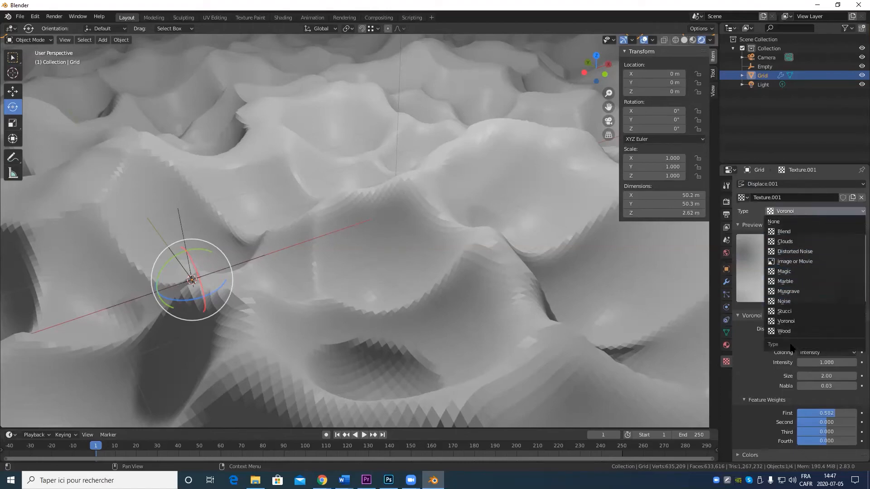
{"action": "left_click", "coordinate": [793, 301]}
{"action": "scroll", "coordinate": [498, 271], "scroll_direction": "down", "scroll_amount": 6}
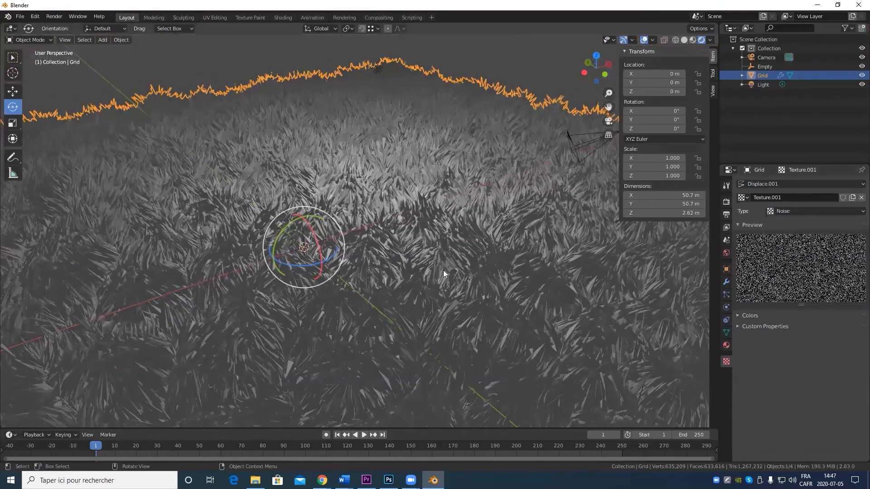
{"action": "scroll", "coordinate": [446, 281], "scroll_direction": "up", "scroll_amount": 8}
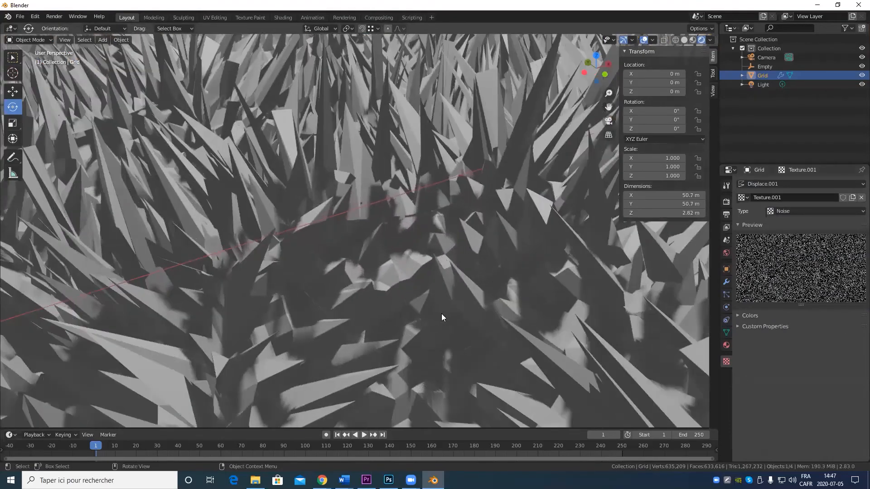
{"action": "scroll", "coordinate": [439, 299], "scroll_direction": "down", "scroll_amount": 6}
{"action": "mouse_move", "coordinate": [445, 314]}
{"action": "middle_mouse_down"}
{"action": "mouse_move", "coordinate": [475, 327]}
{"action": "mouse_move", "coordinate": [496, 294]}
{"action": "mouse_move", "coordinate": [495, 315]}
{"action": "mouse_move", "coordinate": [477, 301]}
{"action": "mouse_move", "coordinate": [460, 305]}
{"action": "mouse_move", "coordinate": [424, 291]}
{"action": "mouse_move", "coordinate": [453, 317]}
{"action": "middle_mouse_up"}
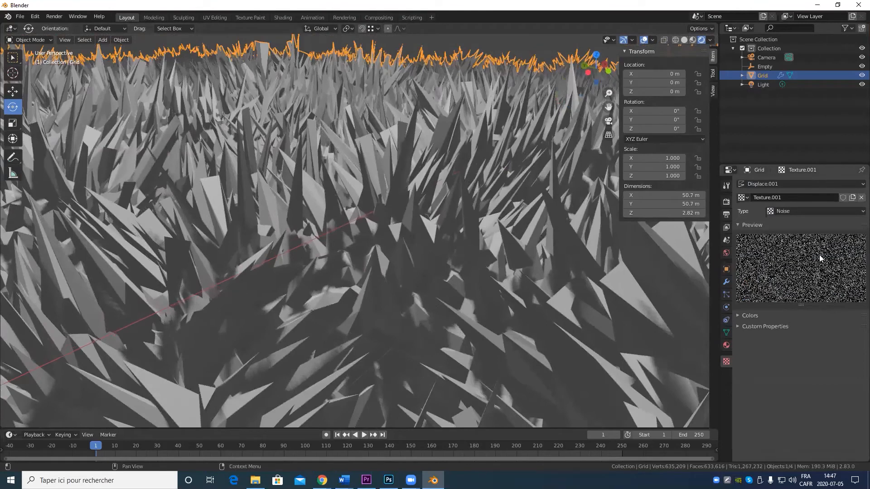
{"action": "left_click", "coordinate": [737, 317]}
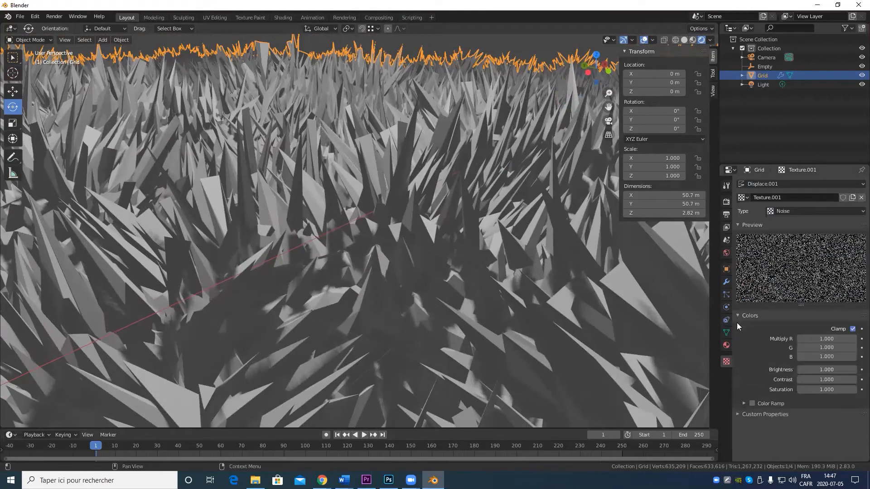
{"action": "left_click", "coordinate": [733, 412]}
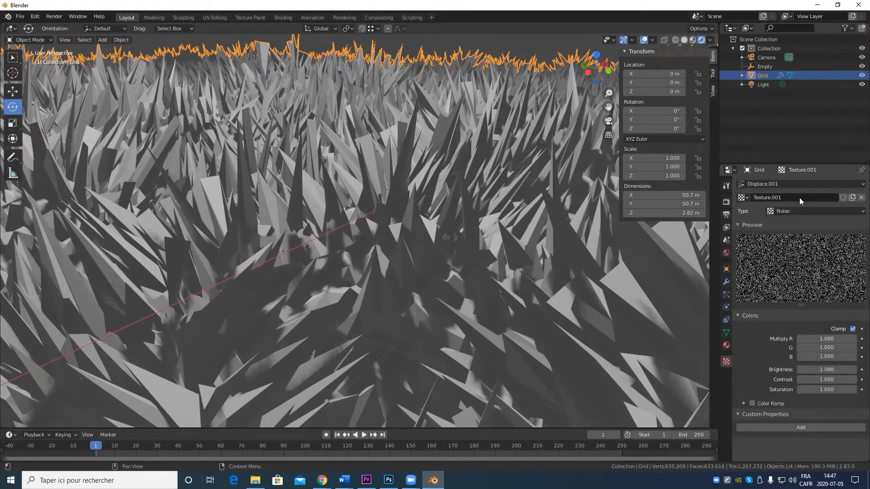
Change the type of Texture.001 to Clouds and set its size to 0.02
{"action": "left_click", "coordinate": [847, 211]}
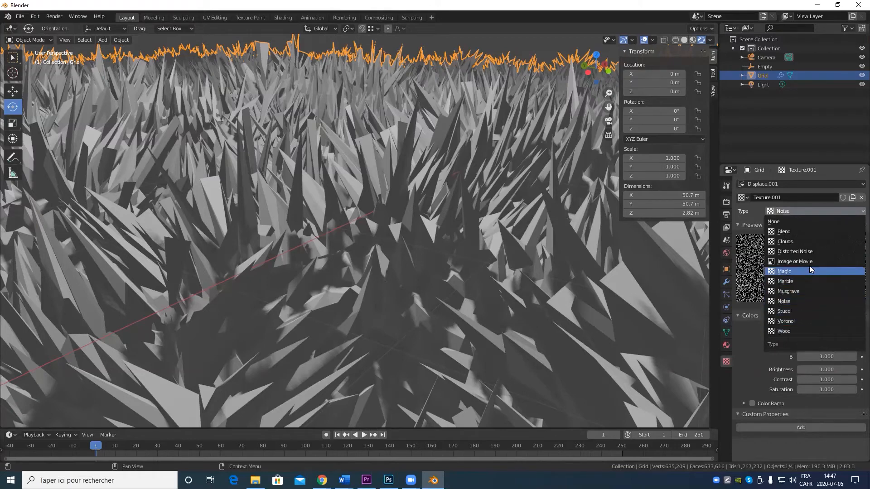
{"action": "left_click", "coordinate": [810, 242]}
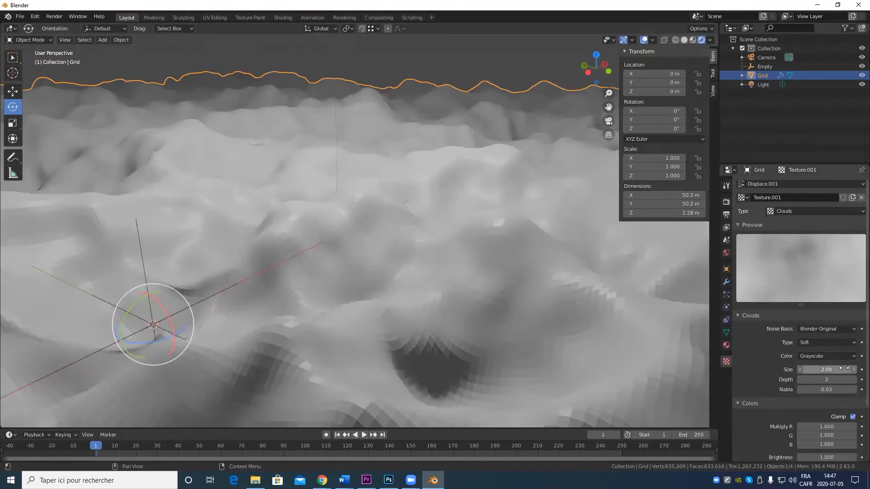
{"action": "left_click_drag", "start_coordinate": [844, 370], "coordinate": [842, 370]}
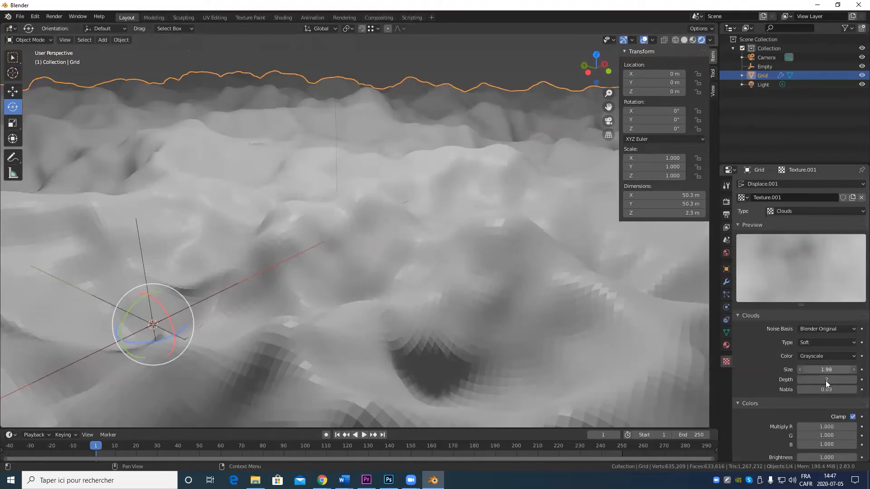
{"action": "left_click_drag", "start_coordinate": [830, 369], "coordinate": [751, 370]}
{"action": "left_click", "coordinate": [832, 369]}
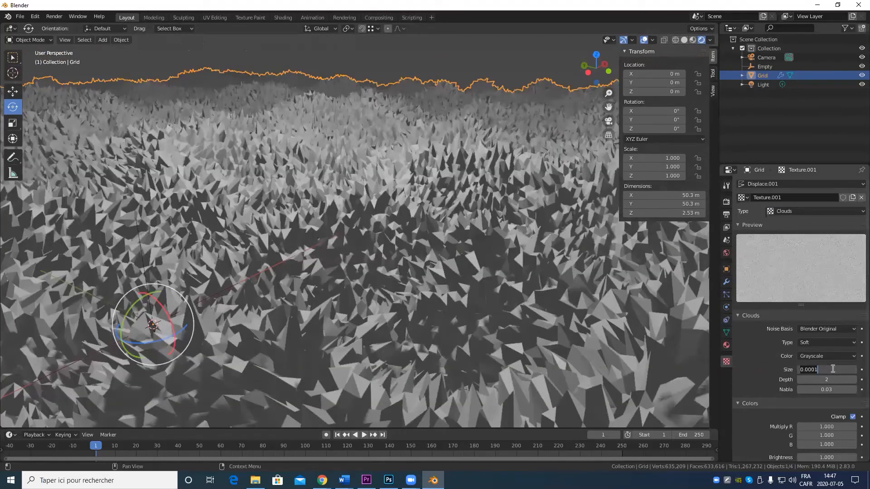
{"action": "type", "text": "0.02"}
{"action": "key", "text": "Return"}
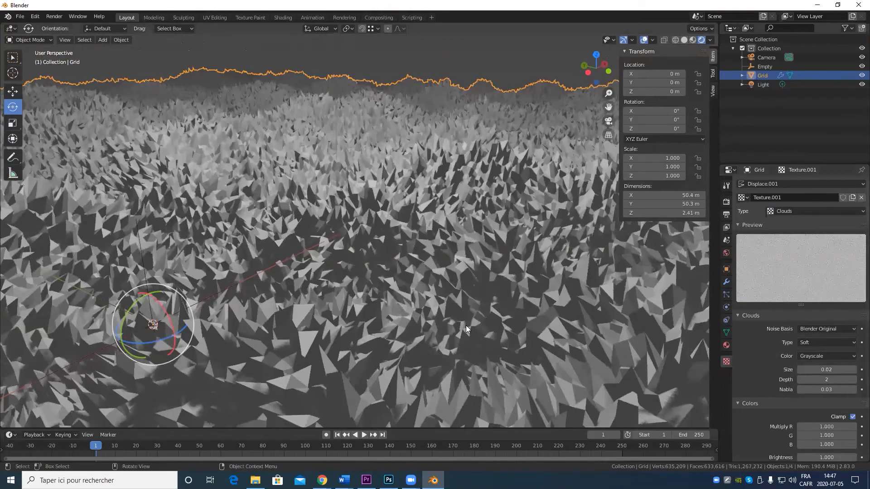
{"action": "left_click", "coordinate": [829, 369]}
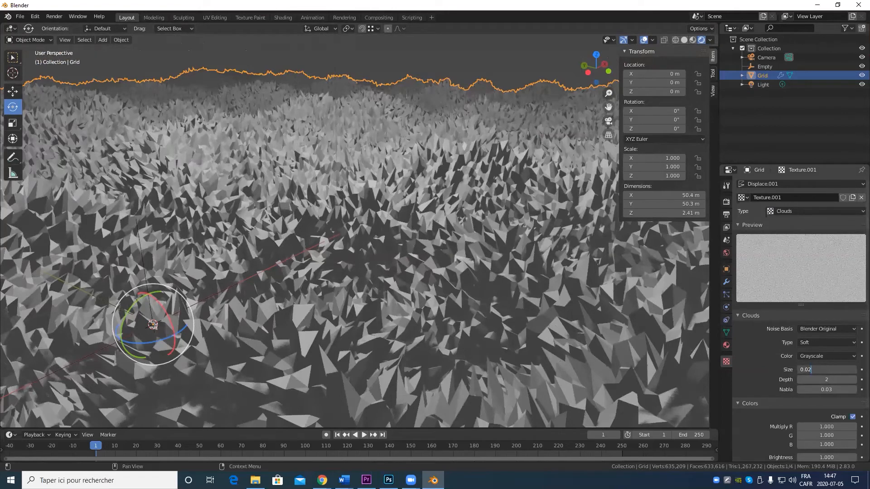
Reduce the strength of the second Displace modifier to 0.25 and finally to 0.12
{"action": "left_click", "coordinate": [726, 280]}
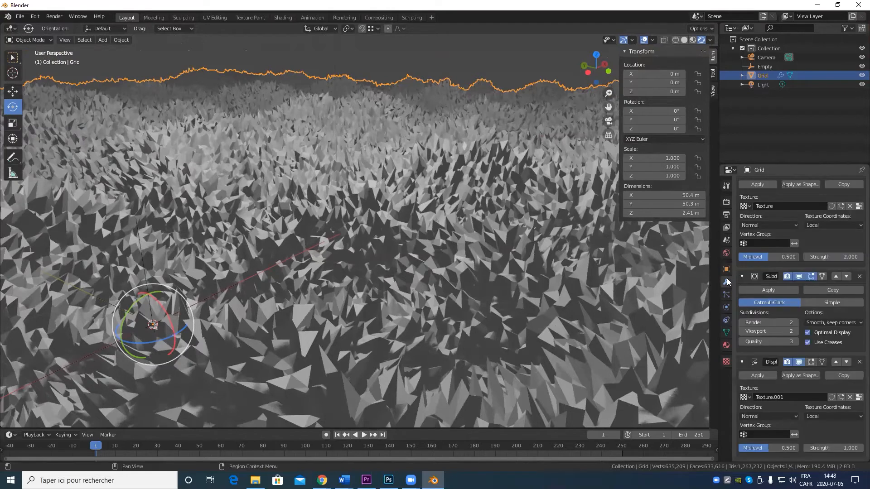
{"action": "left_click", "coordinate": [848, 447]}
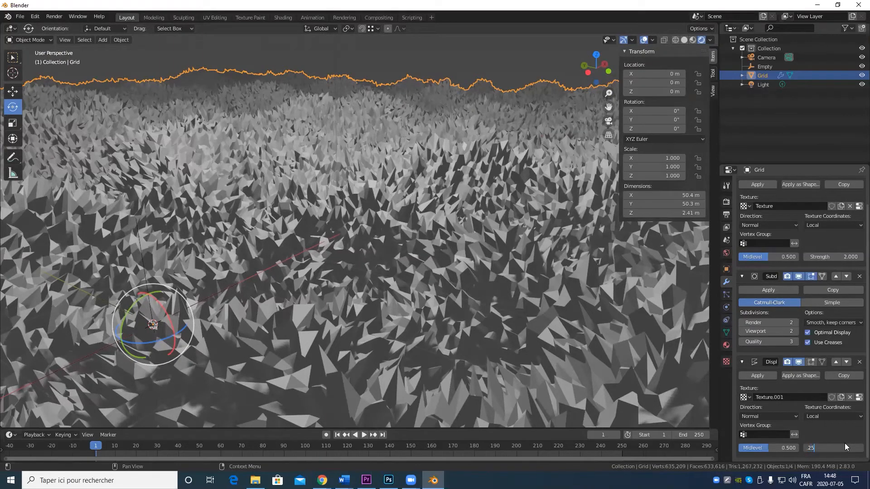
{"action": "type", "text": ".25"}
{"action": "key", "text": "Return"}
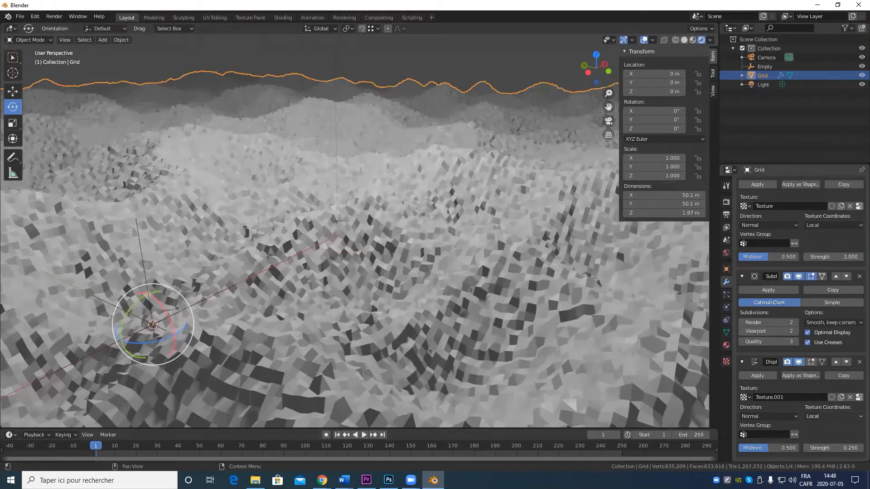
{"action": "left_click", "coordinate": [840, 447]}
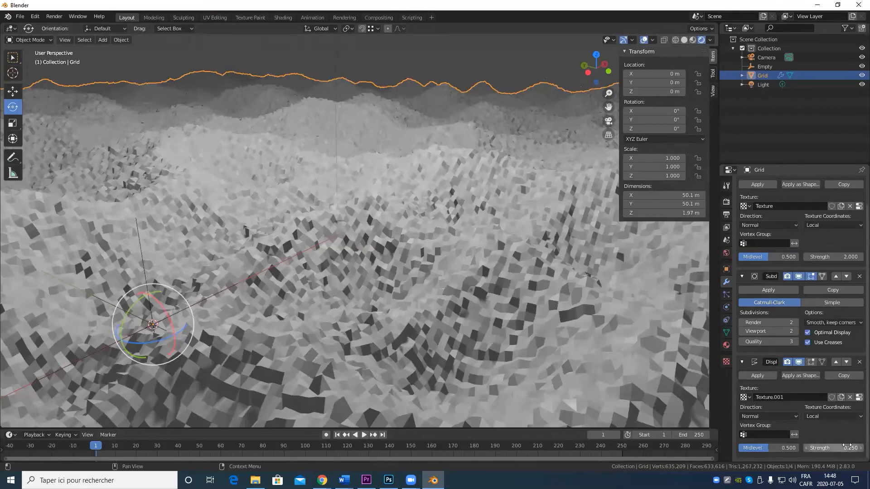
{"action": "type", "text": "0.12"}
{"action": "key", "text": "Return"}
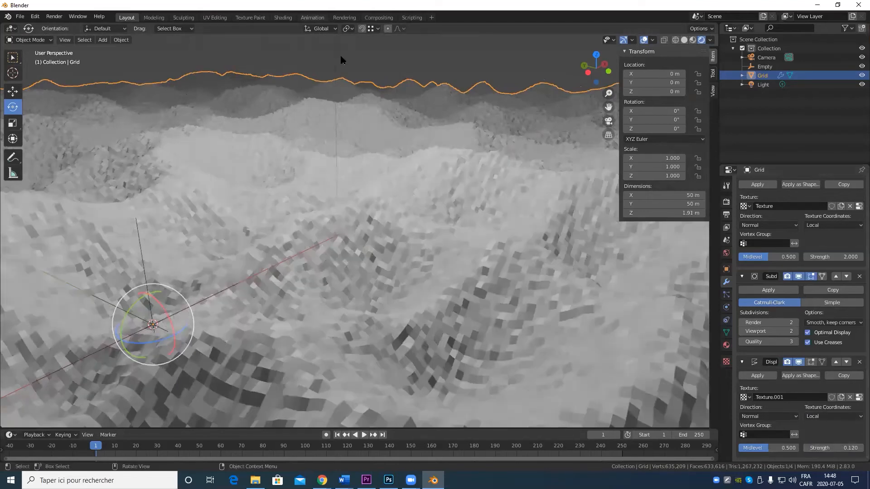
{"action": "scroll", "coordinate": [398, 180], "scroll_direction": "down", "scroll_amount": 6}
{"action": "scroll", "coordinate": [425, 252], "scroll_direction": "up", "scroll_amount": 3}
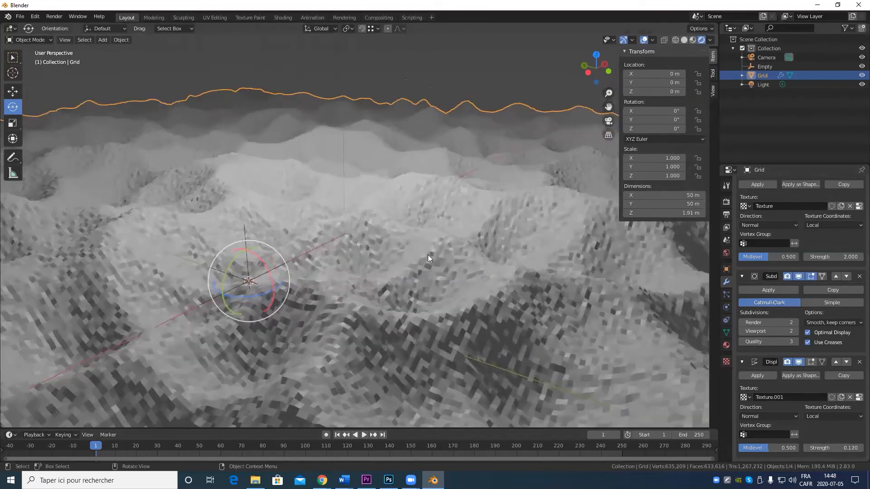
Increase the size of the Clouds texture in stages to 0.1, 0.2 and finally 0.4
{"action": "left_click", "coordinate": [726, 362]}
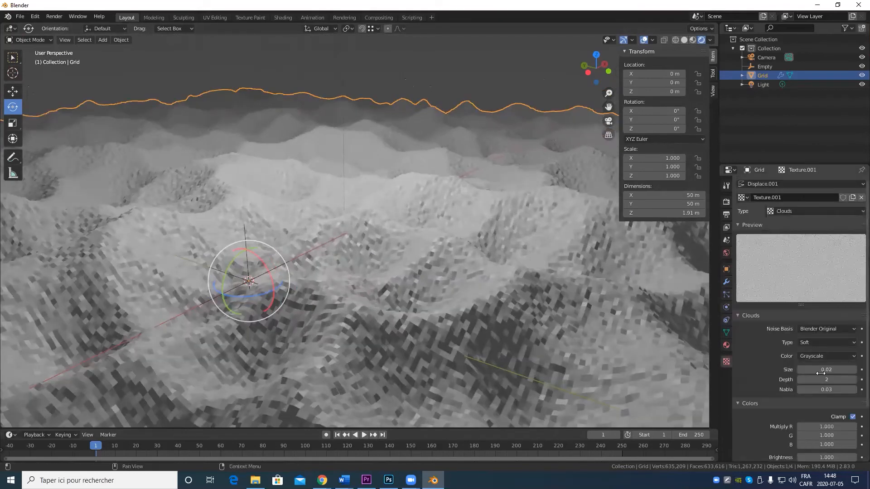
{"action": "left_click", "coordinate": [832, 370]}
{"action": "type", "text": "0.02"}
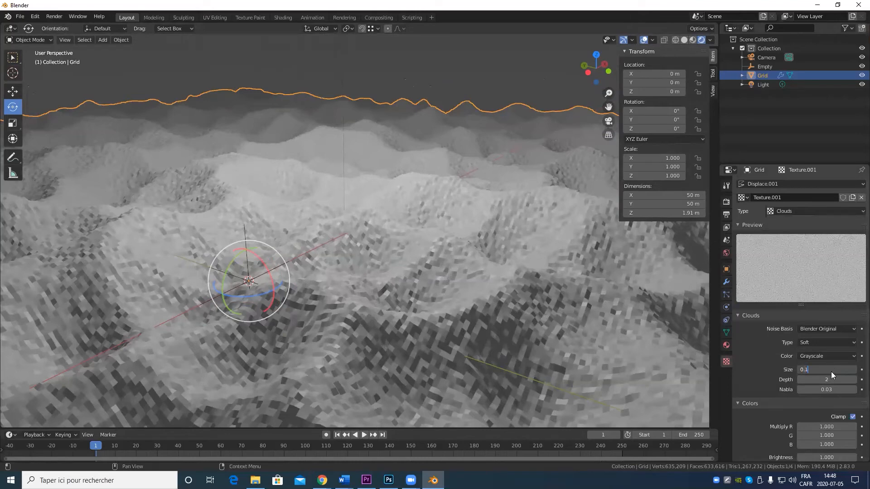
{"action": "key", "text": "Return"}
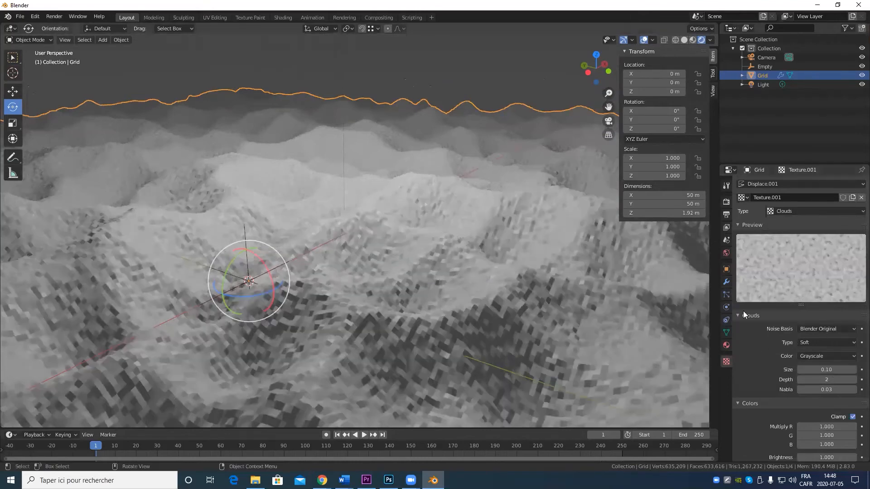
{"action": "left_click", "coordinate": [832, 369]}
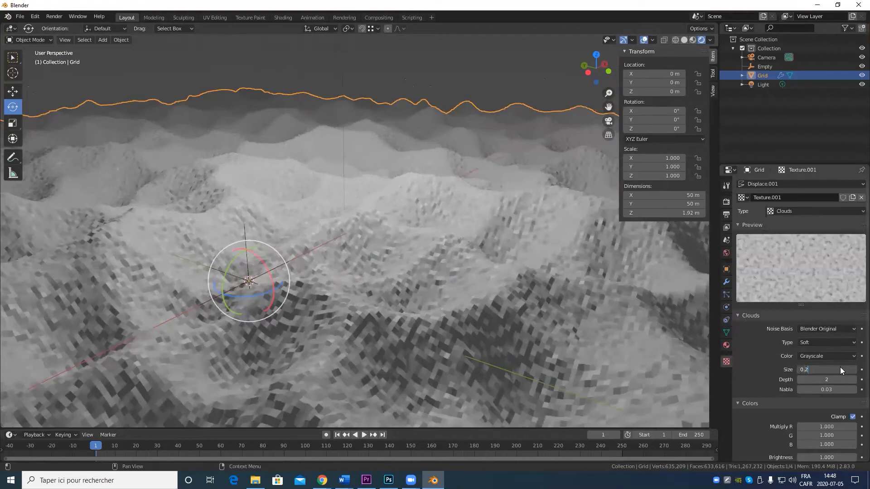
{"action": "type", "text": "0.2"}
{"action": "key", "text": "Return"}
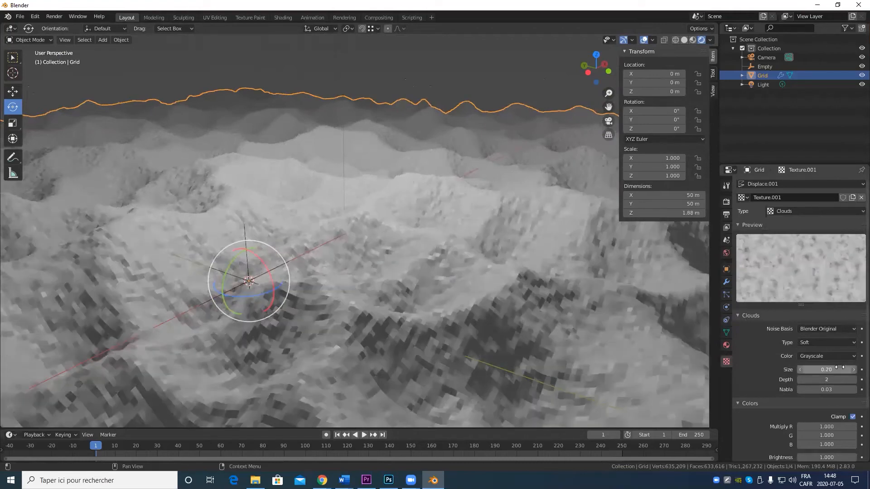
{"action": "left_click", "coordinate": [832, 367]}
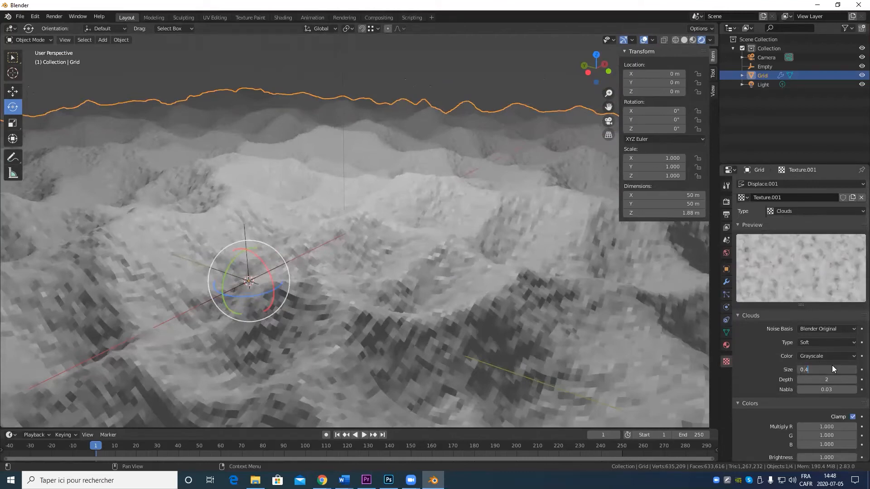
{"action": "key", "text": "Return"}
Examine the terrain's combined large and fine relief from several angles and review the grid's modifier stack
{"action": "scroll", "coordinate": [442, 242], "scroll_direction": "down", "scroll_amount": 5}
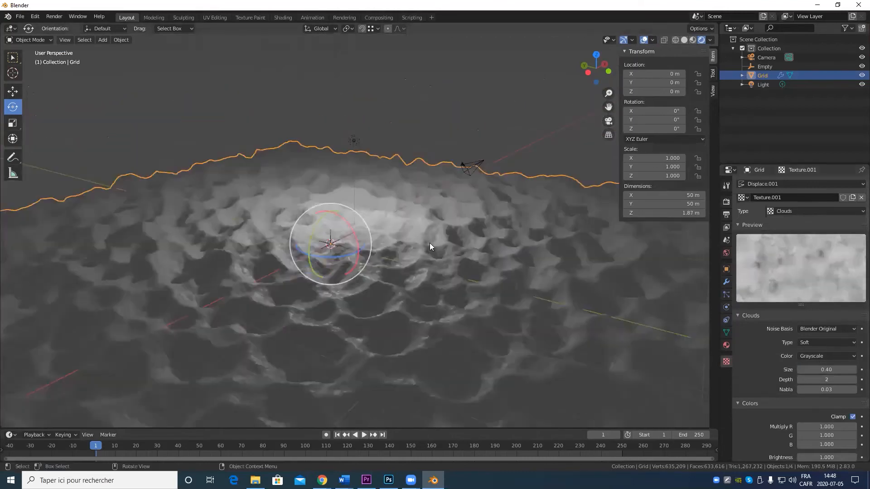
{"action": "middle_click_drag", "start_coordinate": [429, 243], "coordinate": [446, 266]}
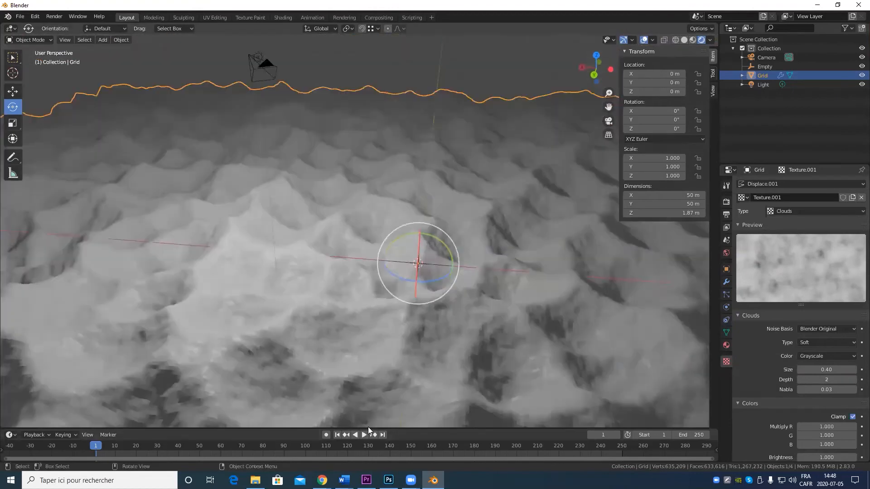
{"action": "middle_click_drag", "start_coordinate": [404, 410], "coordinate": [432, 323]}
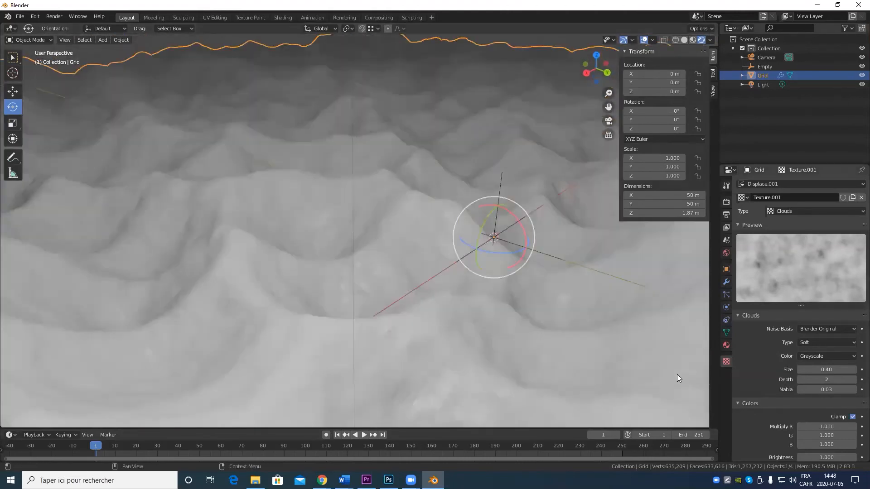
{"action": "left_click", "coordinate": [725, 282]}
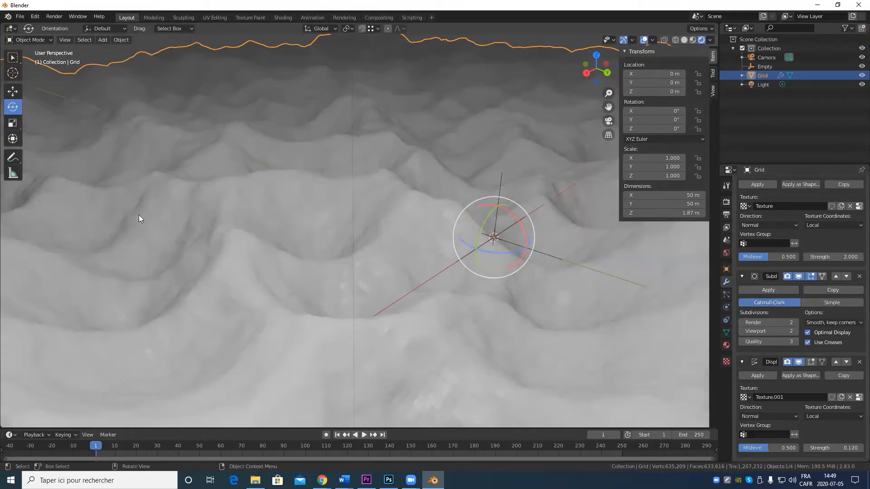
{"action": "middle_click_drag", "start_coordinate": [366, 239], "coordinate": [413, 218]}
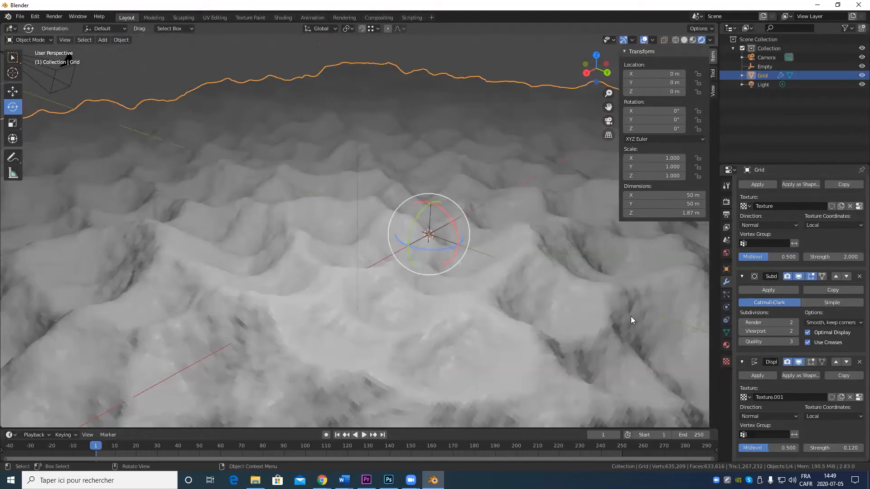
Add a vertex group to the grid's mesh data
{"action": "left_click", "coordinate": [727, 294]}
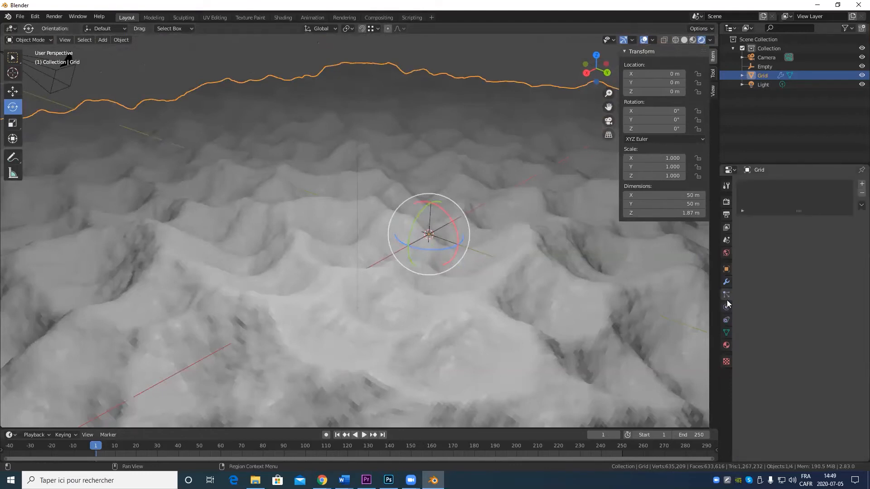
{"action": "left_click", "coordinate": [726, 333]}
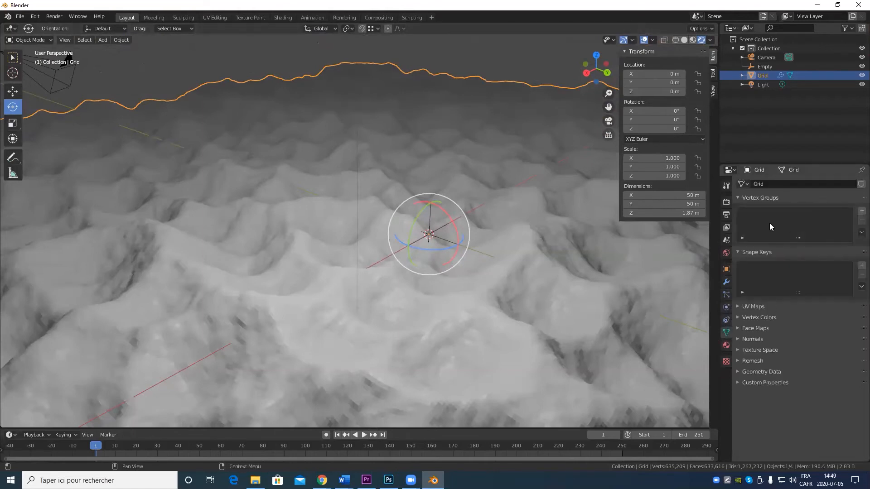
{"action": "left_click", "coordinate": [861, 211]}
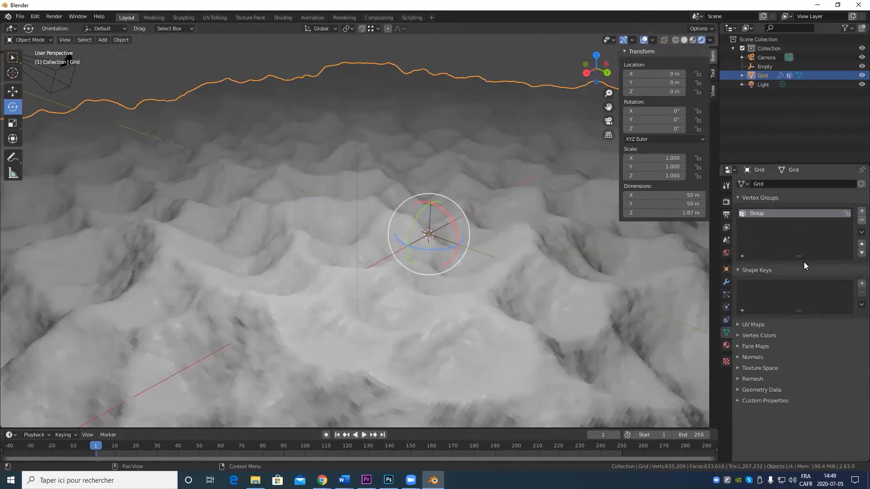
Disable the viewport display of the second Displace modifier and of the Subdivision Surface modifier above it
{"action": "left_click", "coordinate": [726, 282]}
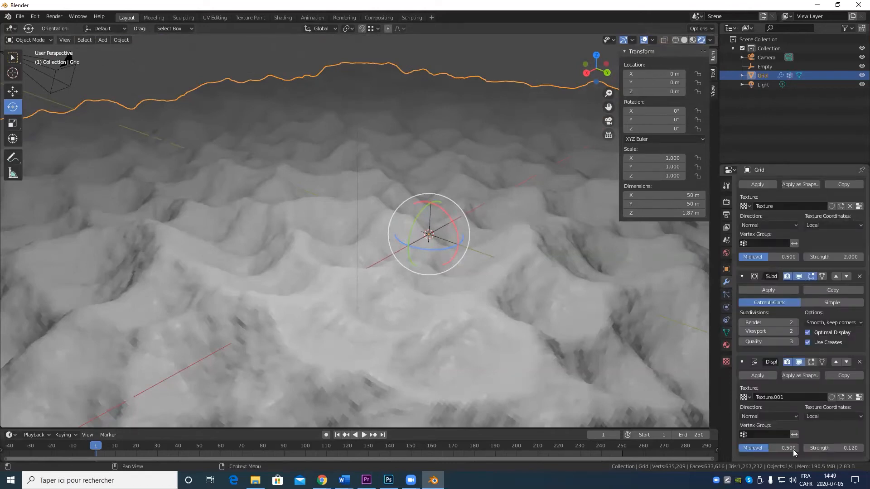
{"action": "left_click", "coordinate": [798, 362]}
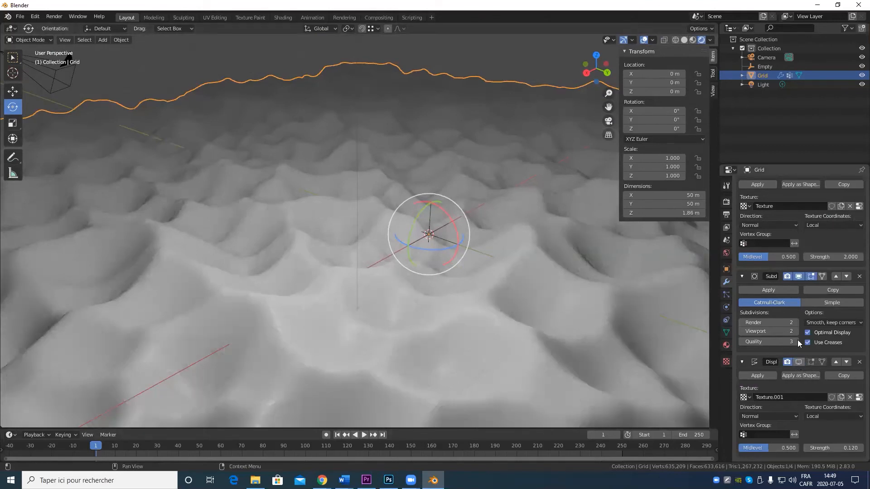
{"action": "left_click", "coordinate": [799, 276]}
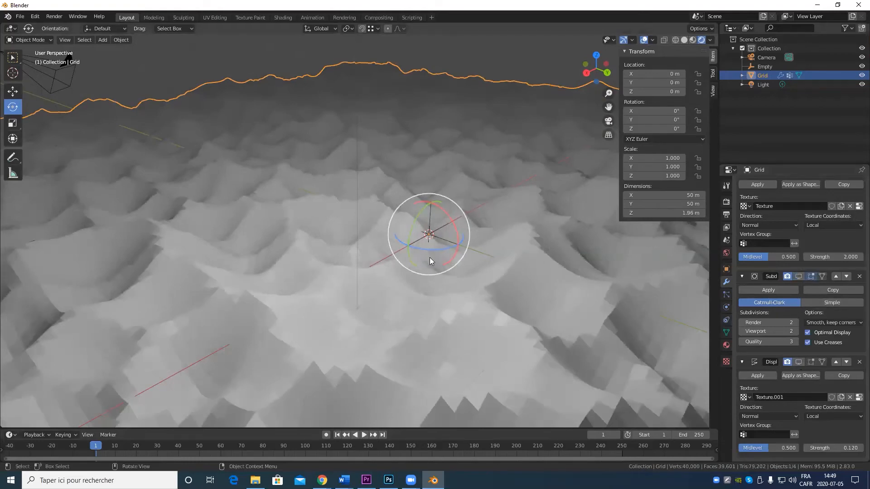
Limit the first Displace modifier to the vertex group named Group
{"action": "middle_click_drag", "start_coordinate": [429, 257], "coordinate": [209, 260]}
{"action": "scroll", "coordinate": [439, 289], "scroll_direction": "down", "scroll_amount": 5}
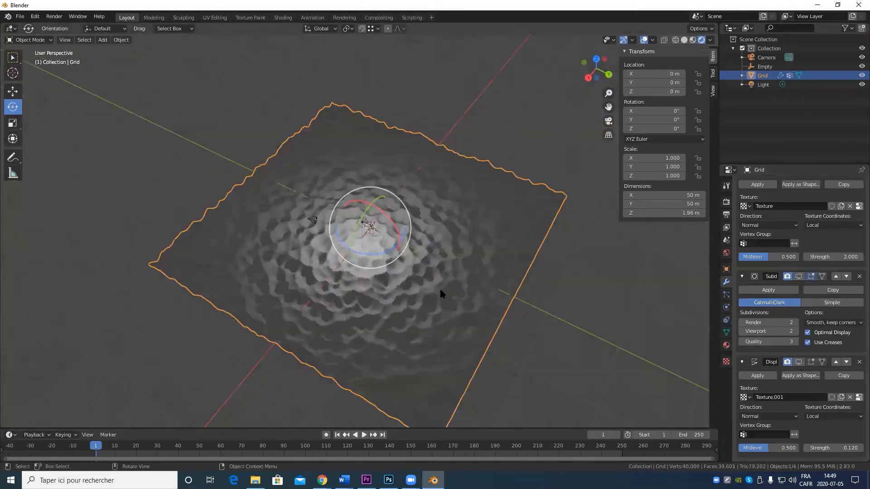
{"action": "scroll", "coordinate": [391, 309], "scroll_direction": "up", "scroll_amount": 5}
{"action": "middle_click_drag", "start_coordinate": [485, 308], "coordinate": [409, 275]}
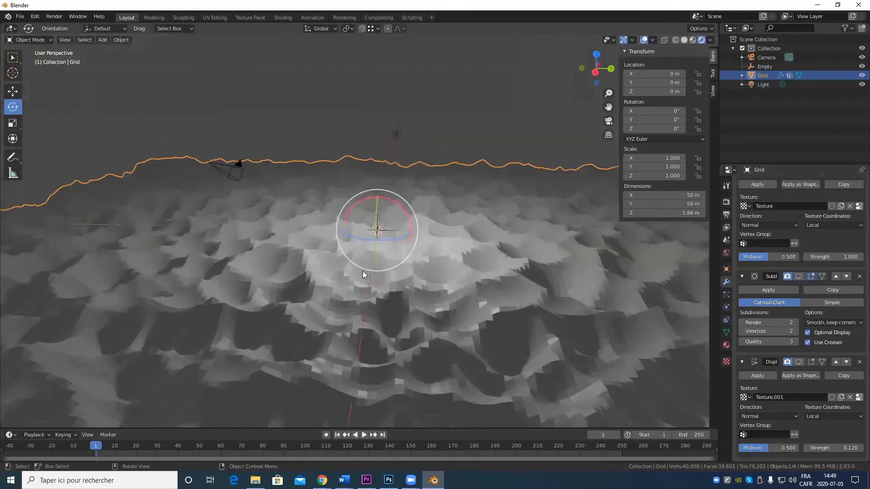
{"action": "middle_click_drag", "start_coordinate": [479, 281], "coordinate": [462, 249]}
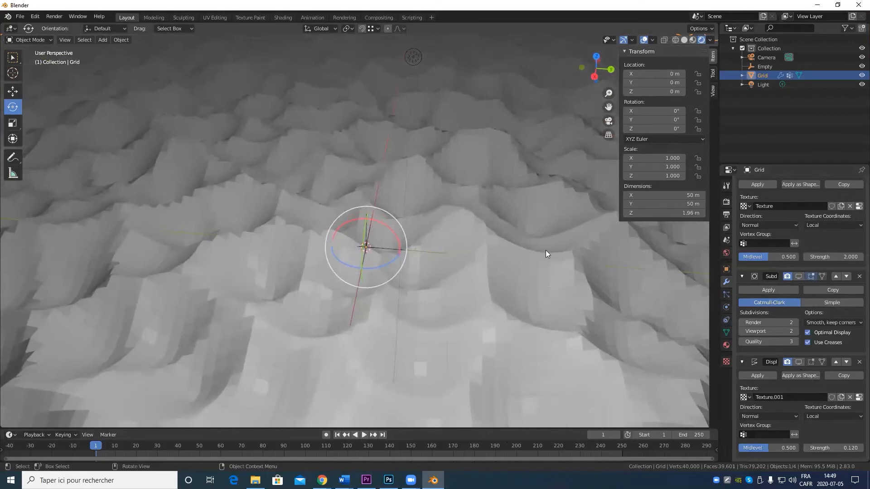
{"action": "left_click", "coordinate": [775, 244]}
{"action": "left_click", "coordinate": [757, 257]}
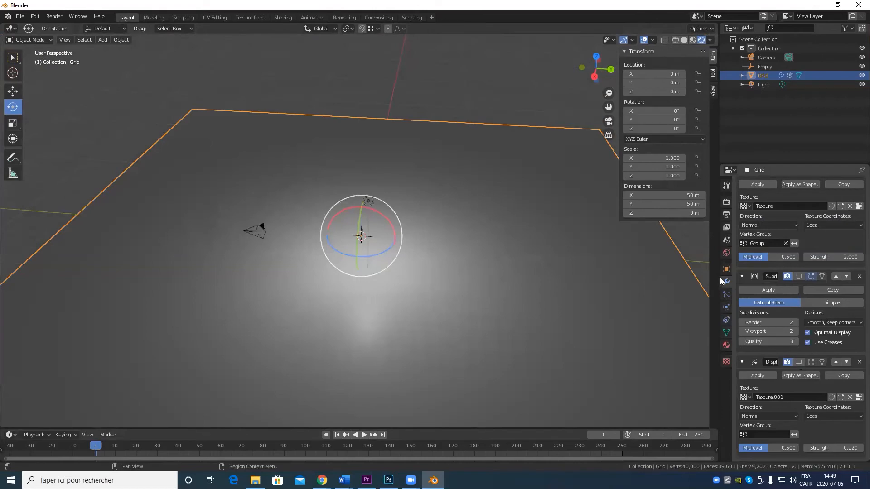
Select a block of vertices around the grid's centre in Edit Mode, assign it to Group with weight 1.000, and inspect the displaced patch in Object Mode
{"action": "left_click", "coordinate": [726, 332]}
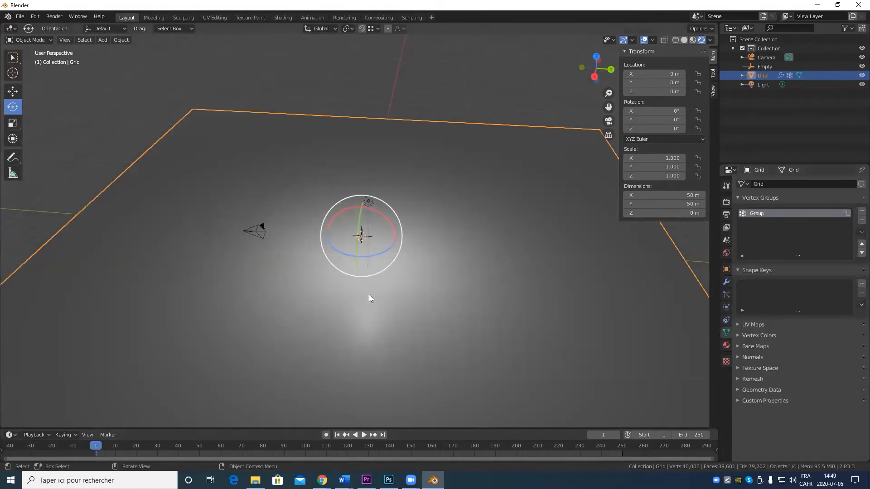
{"action": "middle_click_drag", "start_coordinate": [368, 297], "coordinate": [398, 321]}
{"action": "scroll", "coordinate": [398, 320], "scroll_direction": "down", "scroll_amount": 6}
{"action": "middle_click_drag", "start_coordinate": [425, 289], "coordinate": [410, 300]}
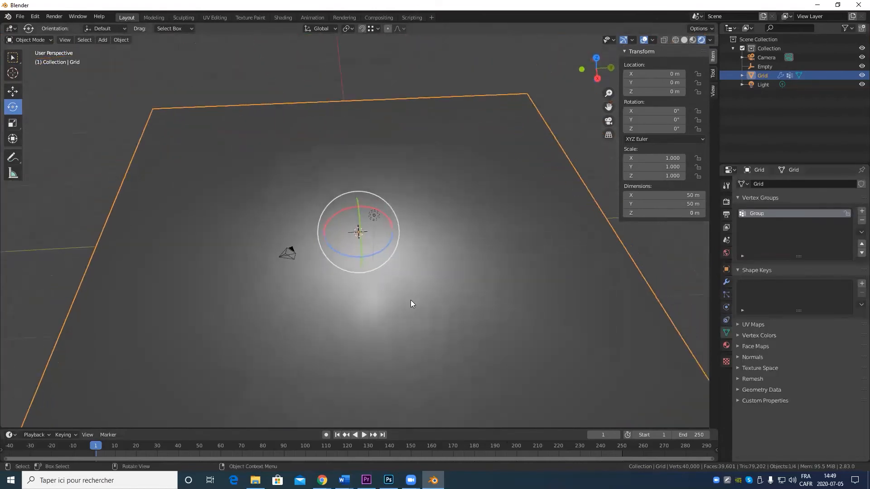
{"action": "key", "text": "Tab"}
{"action": "scroll", "coordinate": [389, 296], "scroll_direction": "up", "scroll_amount": 8}
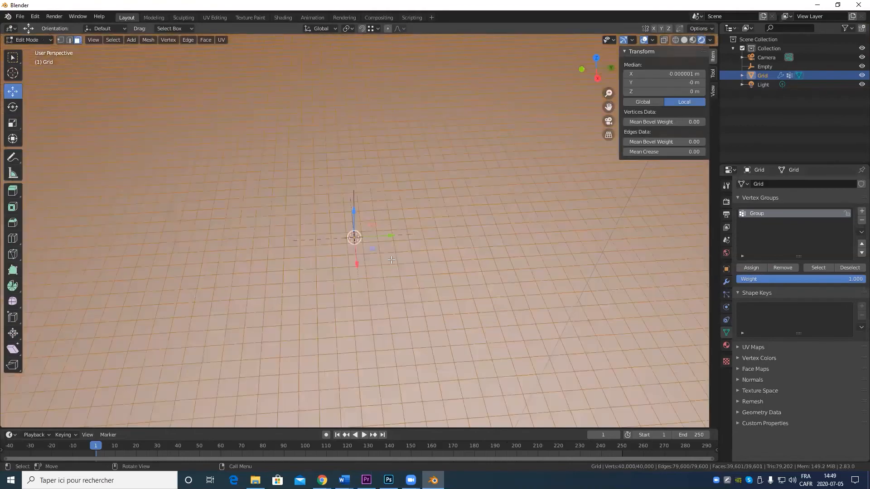
{"action": "key", "text": "1"}
{"action": "left_click", "coordinate": [388, 258]}
{"action": "left_click_drag", "start_coordinate": [188, 149], "coordinate": [604, 381]}
{"action": "scroll", "coordinate": [604, 382], "scroll_direction": "down", "scroll_amount": 5}
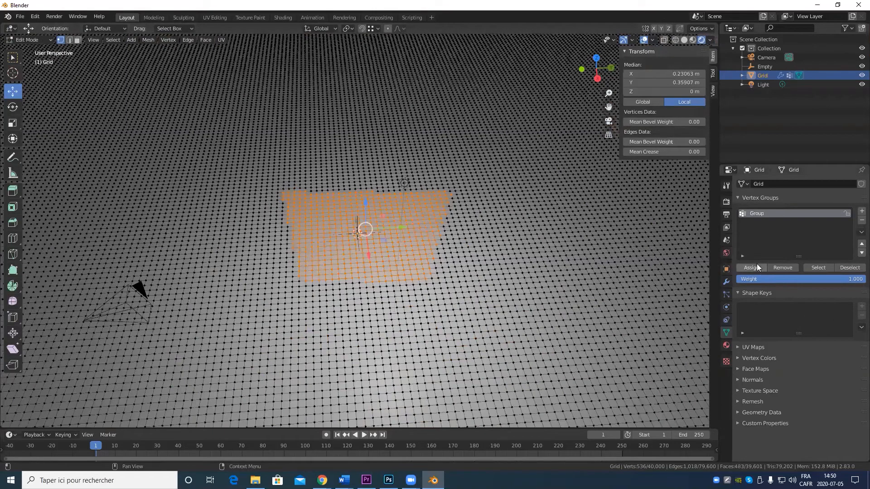
{"action": "left_click", "coordinate": [753, 267]}
{"action": "key", "text": "Tab"}
{"action": "scroll", "coordinate": [456, 238], "scroll_direction": "up", "scroll_amount": 3}
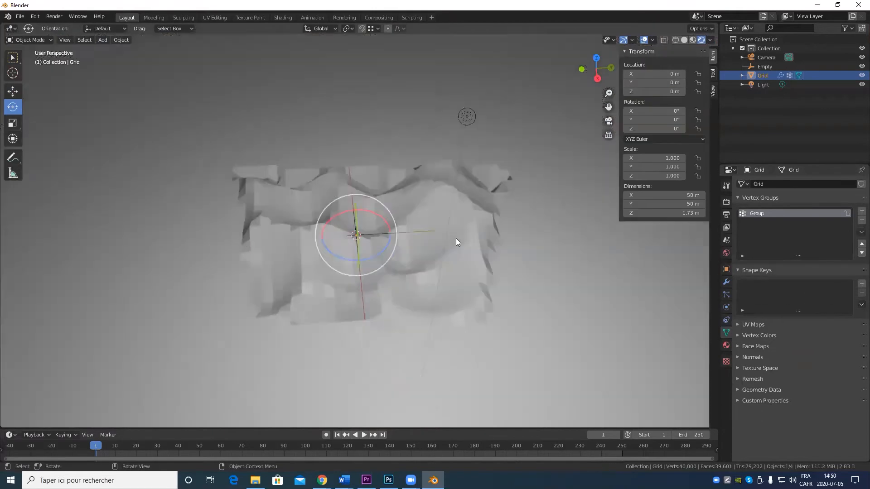
{"action": "middle_click_drag", "start_coordinate": [550, 230], "coordinate": [346, 235]}
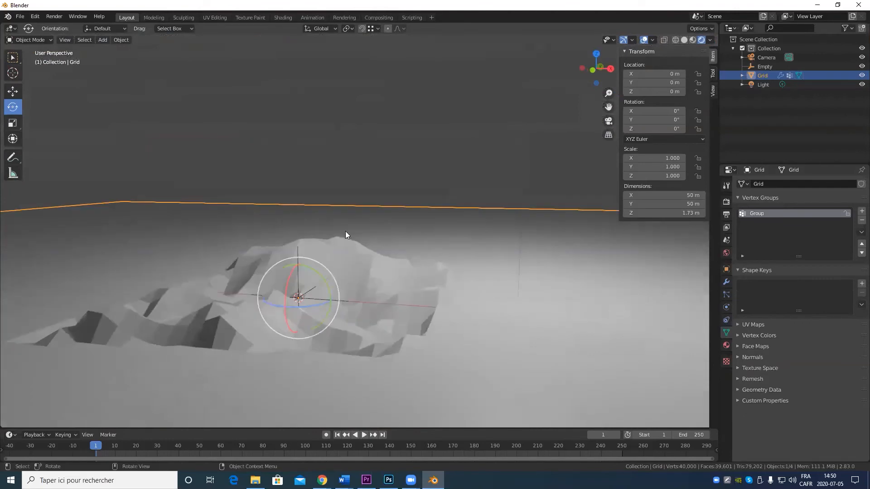
{"action": "middle_click_drag", "start_coordinate": [465, 304], "coordinate": [369, 359]}
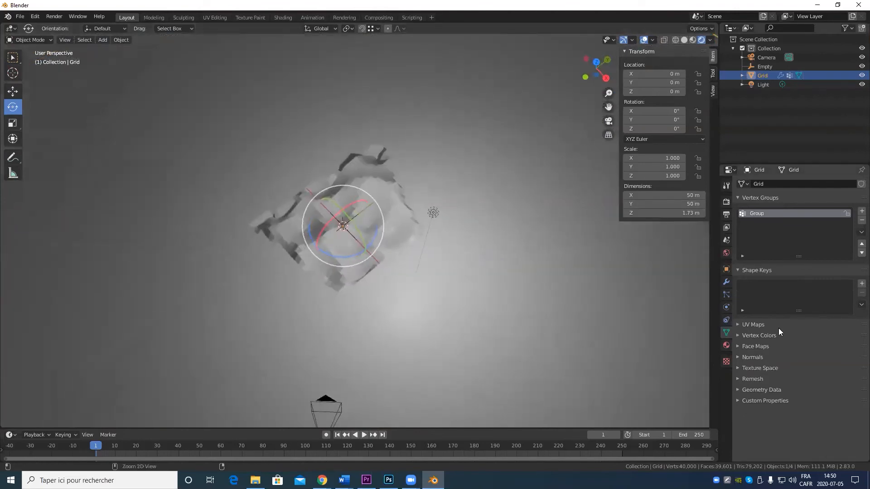
Return to Edit Mode and undo the assignment of the central vertices to the vertex group
{"action": "key", "text": "Tab"}
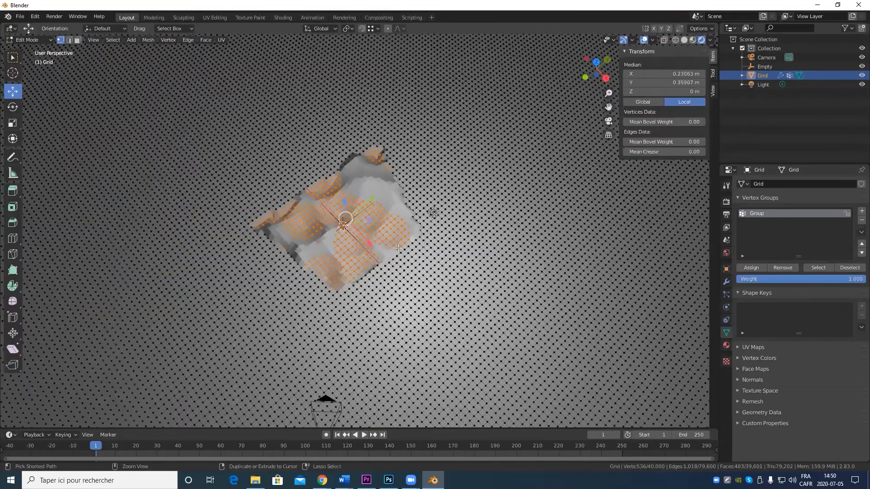
{"action": "key", "text": "ctrl+z"}
{"action": "scroll", "coordinate": [429, 269], "scroll_direction": "up", "scroll_amount": 2}
{"action": "scroll", "coordinate": [460, 292], "scroll_direction": "down", "scroll_amount": 4}
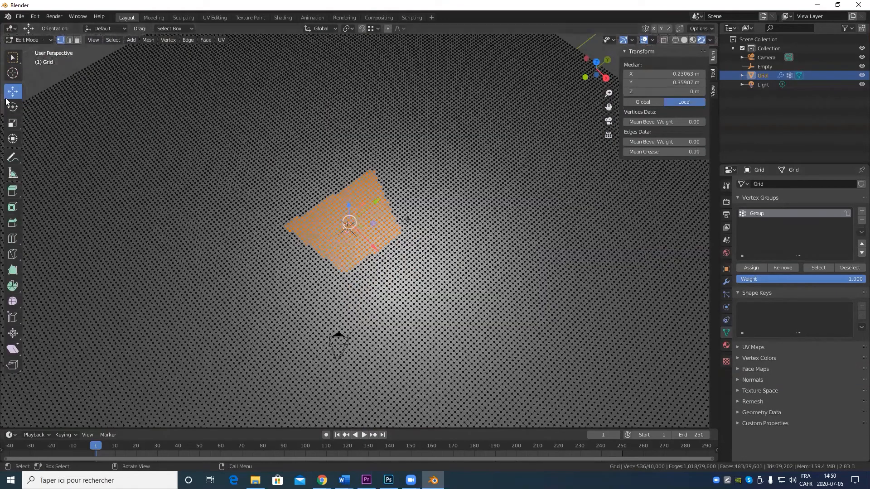
Switch the grid to Weight Paint and paint weight 1.000 over a central area and a small spot beside it
{"action": "left_click", "coordinate": [33, 40]}
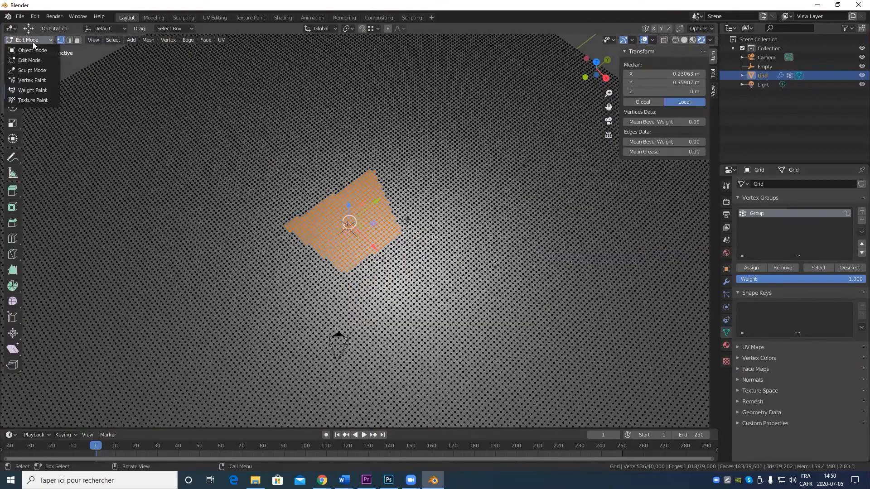
{"action": "left_click", "coordinate": [45, 90]}
{"action": "scroll", "coordinate": [431, 287], "scroll_direction": "down", "scroll_amount": 3}
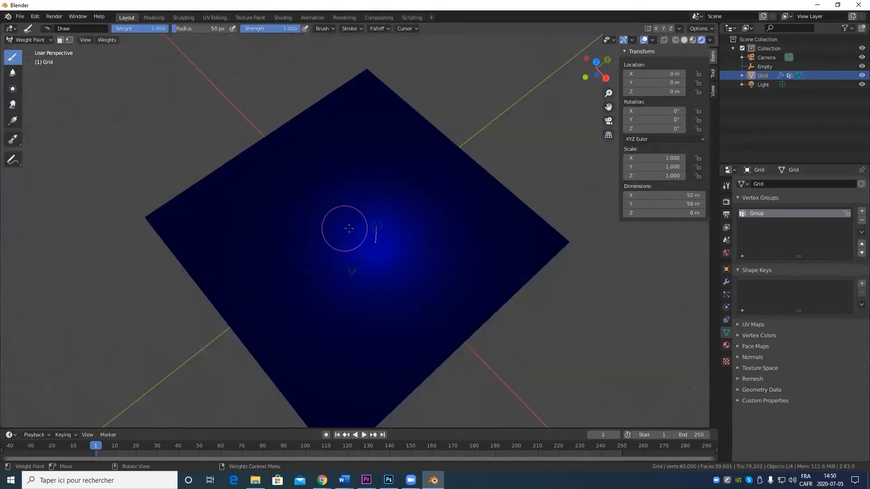
{"action": "mouse_move", "coordinate": [349, 228]}
{"action": "left_mouse_down"}
{"action": "mouse_move", "coordinate": [358, 240]}
{"action": "mouse_move", "coordinate": [388, 231]}
{"action": "mouse_move", "coordinate": [385, 212]}
{"action": "mouse_move", "coordinate": [397, 225]}
{"action": "left_mouse_up"}
{"action": "left_click_drag", "start_coordinate": [379, 304], "coordinate": [374, 303]}
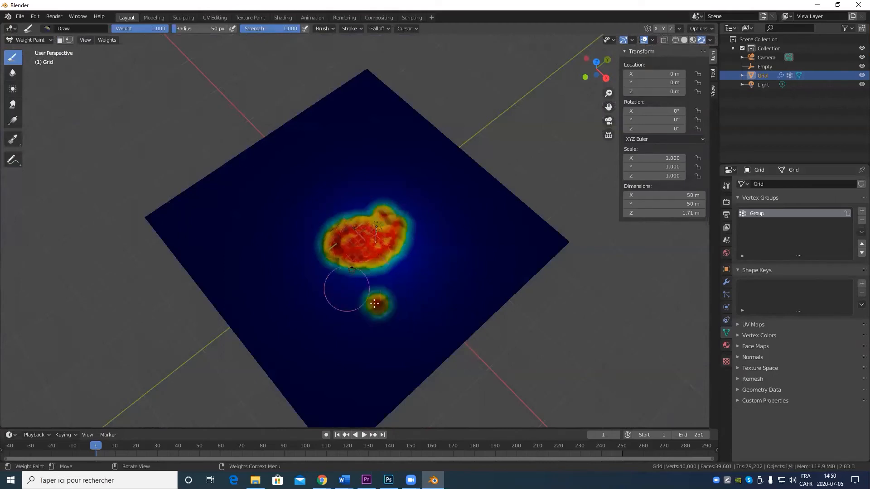
Extend the central painted area with more strokes at weight 1.000 and paint a separate elongated patch away from it
{"action": "scroll", "coordinate": [374, 304], "scroll_direction": "up", "scroll_amount": 4}
{"action": "mouse_move", "coordinate": [398, 301]}
{"action": "middle_mouse_down"}
{"action": "mouse_move", "coordinate": [433, 236]}
{"action": "mouse_move", "coordinate": [435, 243]}
{"action": "middle_mouse_up"}
{"action": "left_click", "coordinate": [431, 295]}
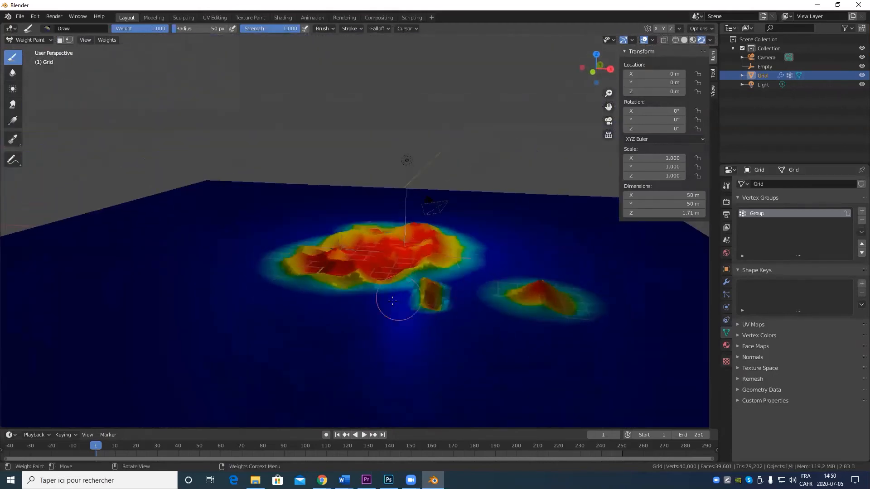
{"action": "scroll", "coordinate": [392, 301], "scroll_direction": "down", "scroll_amount": 5}
{"action": "mouse_move", "coordinate": [391, 301]}
{"action": "middle_mouse_down"}
{"action": "mouse_move", "coordinate": [400, 341]}
{"action": "mouse_move", "coordinate": [399, 333]}
{"action": "middle_mouse_up"}
{"action": "left_click_drag", "start_coordinate": [381, 275], "coordinate": [346, 254]}
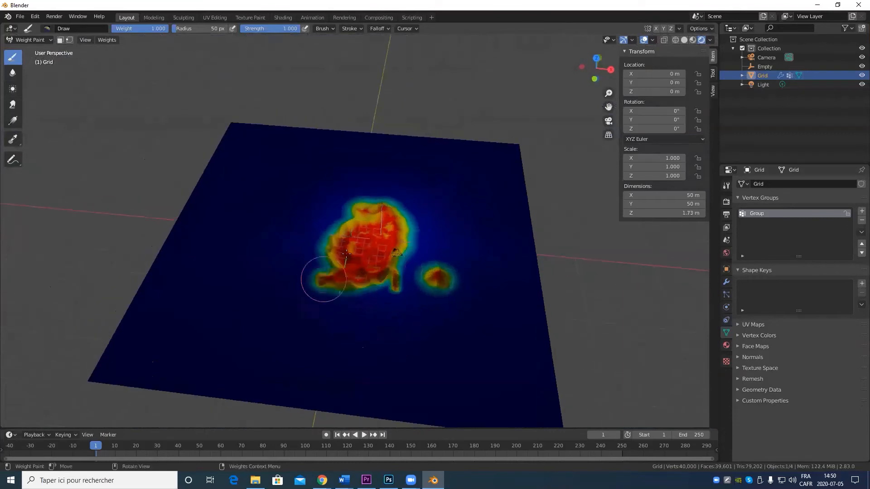
{"action": "left_click_drag", "start_coordinate": [295, 194], "coordinate": [283, 179]}
{"action": "scroll", "coordinate": [251, 293], "scroll_direction": "up", "scroll_amount": 3}
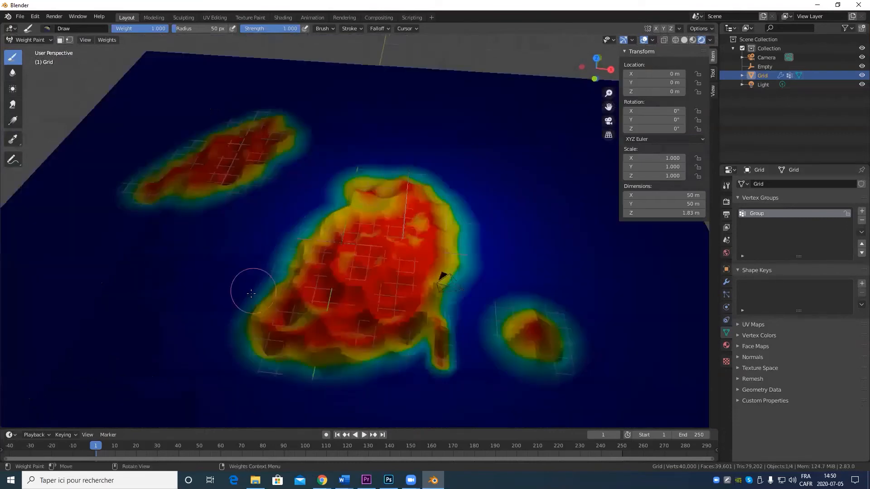
{"action": "mouse_move", "coordinate": [251, 294]}
{"action": "middle_mouse_down"}
{"action": "mouse_move", "coordinate": [277, 243]}
{"action": "mouse_move", "coordinate": [308, 269]}
{"action": "mouse_move", "coordinate": [290, 244]}
{"action": "middle_mouse_up"}
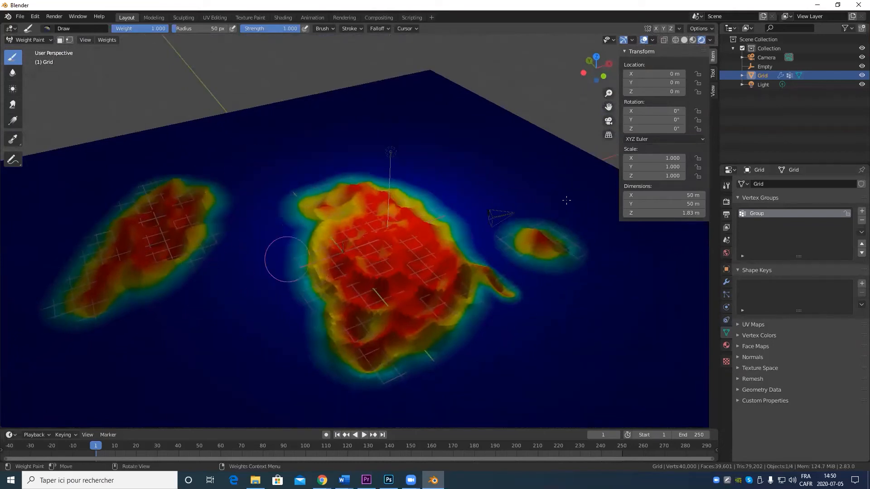
Set the brush weight to 0.333 and paint the area between and around the elongated patch and the central area
{"action": "left_click", "coordinate": [714, 74]}
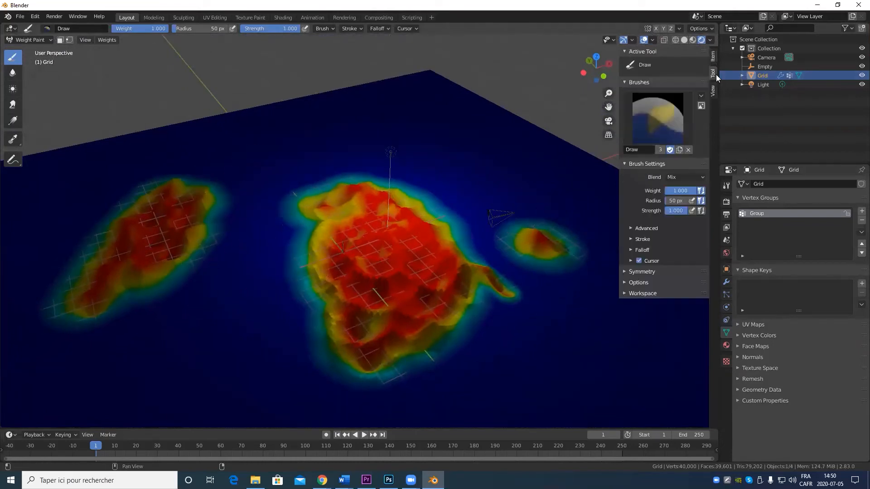
{"action": "left_click_drag", "start_coordinate": [684, 190], "coordinate": [664, 191]}
{"action": "mouse_move", "coordinate": [231, 219]}
{"action": "left_mouse_down"}
{"action": "mouse_move", "coordinate": [202, 284]}
{"action": "mouse_move", "coordinate": [251, 293]}
{"action": "mouse_move", "coordinate": [281, 236]}
{"action": "mouse_move", "coordinate": [228, 291]}
{"action": "mouse_move", "coordinate": [213, 233]}
{"action": "mouse_move", "coordinate": [224, 199]}
{"action": "mouse_move", "coordinate": [285, 205]}
{"action": "mouse_move", "coordinate": [229, 181]}
{"action": "mouse_move", "coordinate": [308, 177]}
{"action": "mouse_move", "coordinate": [283, 192]}
{"action": "mouse_move", "coordinate": [288, 172]}
{"action": "mouse_move", "coordinate": [172, 174]}
{"action": "mouse_move", "coordinate": [91, 225]}
{"action": "mouse_move", "coordinate": [55, 295]}
{"action": "mouse_move", "coordinate": [64, 254]}
{"action": "mouse_move", "coordinate": [70, 326]}
{"action": "mouse_move", "coordinate": [183, 283]}
{"action": "mouse_move", "coordinate": [127, 308]}
{"action": "mouse_move", "coordinate": [73, 308]}
{"action": "mouse_move", "coordinate": [191, 275]}
{"action": "mouse_move", "coordinate": [156, 311]}
{"action": "mouse_move", "coordinate": [273, 284]}
{"action": "mouse_move", "coordinate": [234, 312]}
{"action": "mouse_move", "coordinate": [313, 317]}
{"action": "mouse_move", "coordinate": [256, 283]}
{"action": "mouse_move", "coordinate": [261, 216]}
{"action": "mouse_move", "coordinate": [282, 260]}
{"action": "left_mouse_up"}
{"action": "mouse_move", "coordinate": [282, 260]}
{"action": "middle_mouse_down"}
{"action": "mouse_move", "coordinate": [247, 311]}
{"action": "mouse_move", "coordinate": [346, 268]}
{"action": "mouse_move", "coordinate": [447, 287]}
{"action": "middle_mouse_up"}
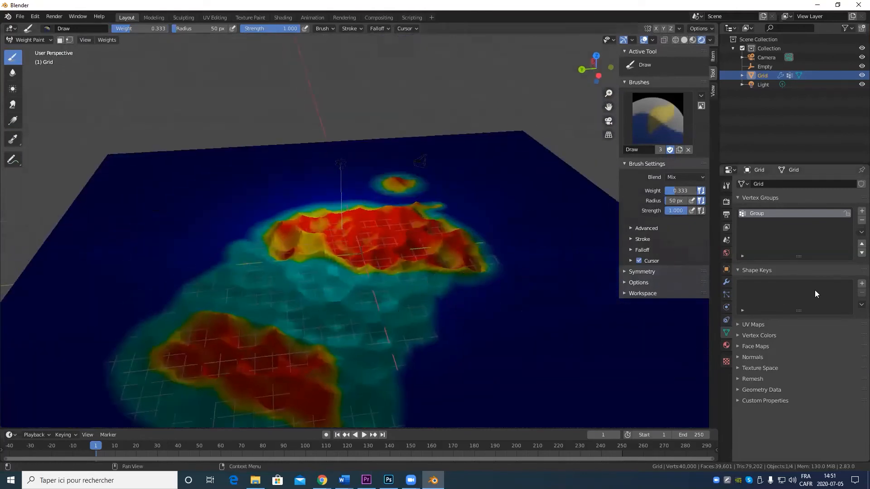
Inspect the weight-painted relief from a low angle and return the grid to Object Mode
{"action": "left_click", "coordinate": [727, 281]}
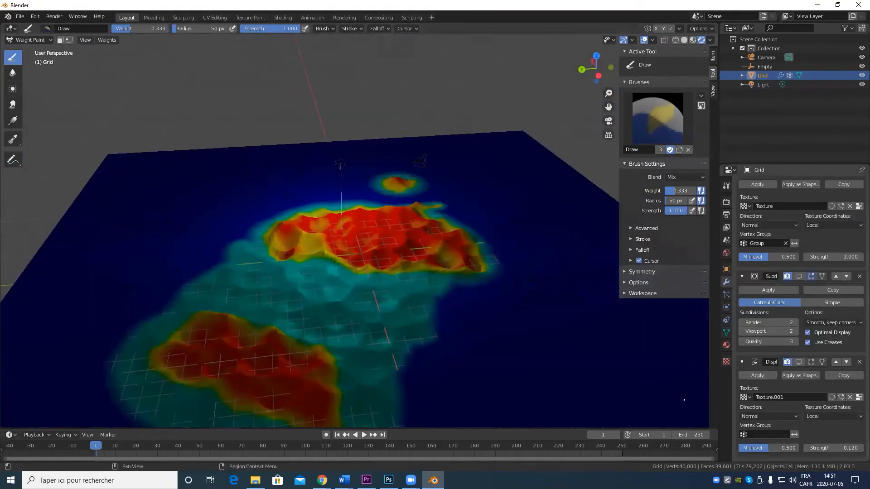
{"action": "mouse_move", "coordinate": [348, 412]}
{"action": "middle_mouse_down"}
{"action": "mouse_move", "coordinate": [454, 323]}
{"action": "mouse_move", "coordinate": [528, 320]}
{"action": "middle_mouse_up"}
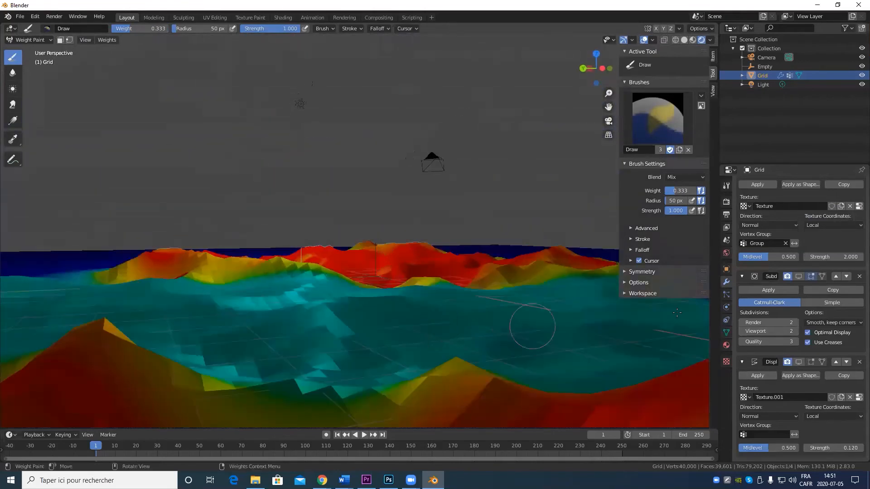
{"action": "key", "text": "Tab"}
{"action": "key", "text": "Tab"}
{"action": "left_click", "coordinate": [31, 40]}
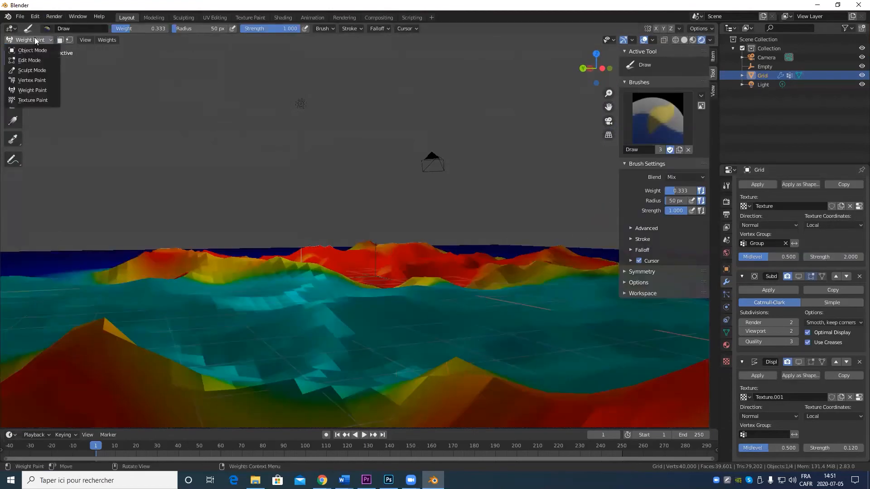
{"action": "left_click", "coordinate": [34, 48]}
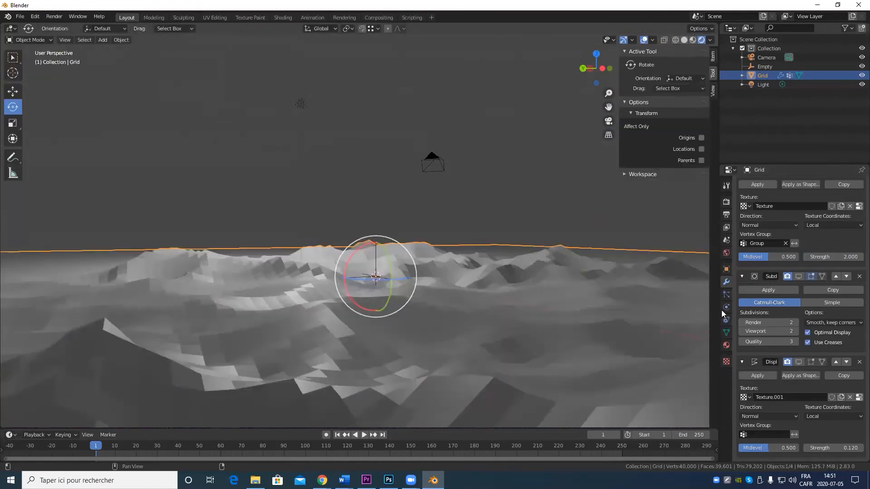
Re-enable the viewport display of the Subdivision Surface modifier and the second Displace modifier
{"action": "left_click", "coordinate": [726, 294]}
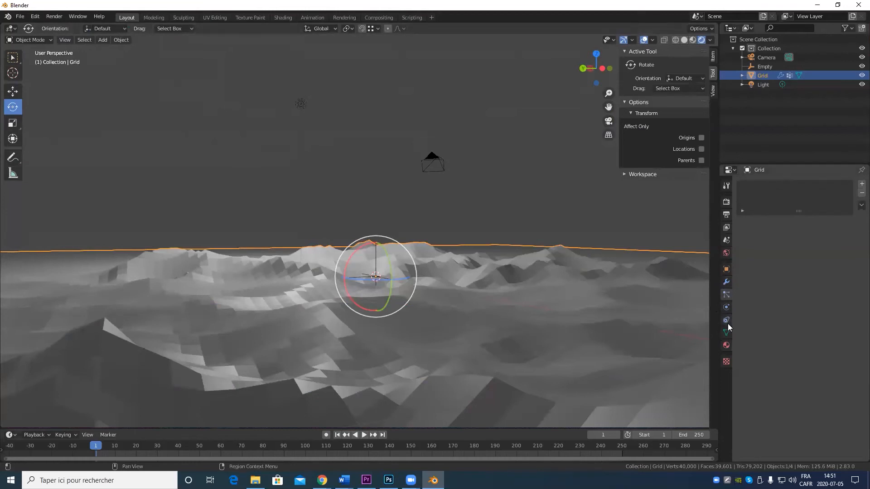
{"action": "left_click", "coordinate": [726, 282]}
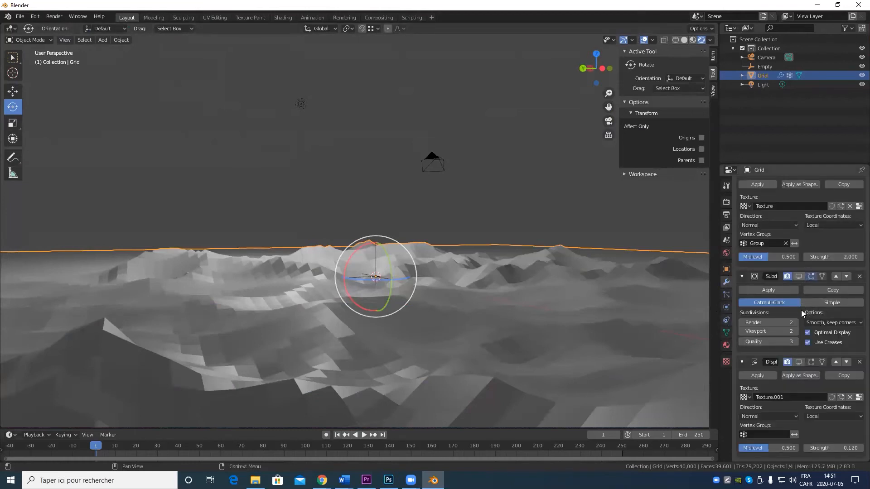
{"action": "left_click", "coordinate": [799, 276]}
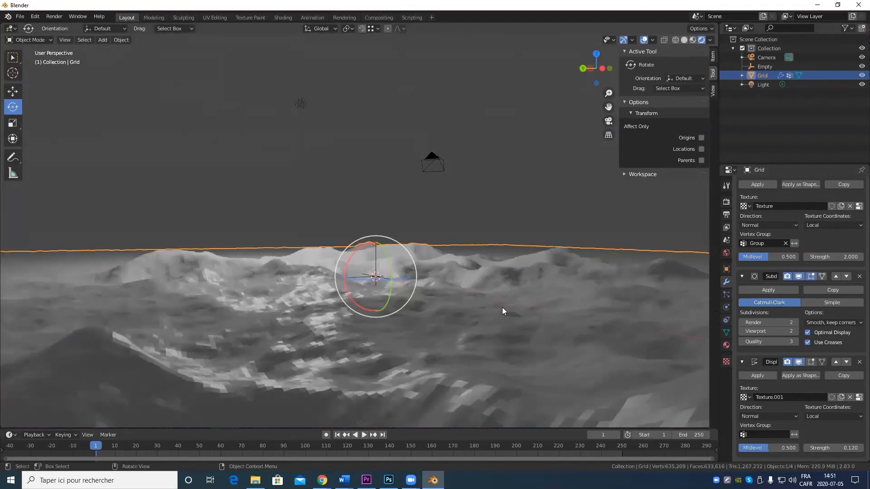
Examine the detailed terrain relief from low, overhead and close viewpoints
{"action": "middle_click_drag", "start_coordinate": [502, 307], "coordinate": [471, 328]}
{"action": "scroll", "coordinate": [470, 277], "scroll_direction": "down", "scroll_amount": 7}
{"action": "scroll", "coordinate": [413, 345], "scroll_direction": "up", "scroll_amount": 6}
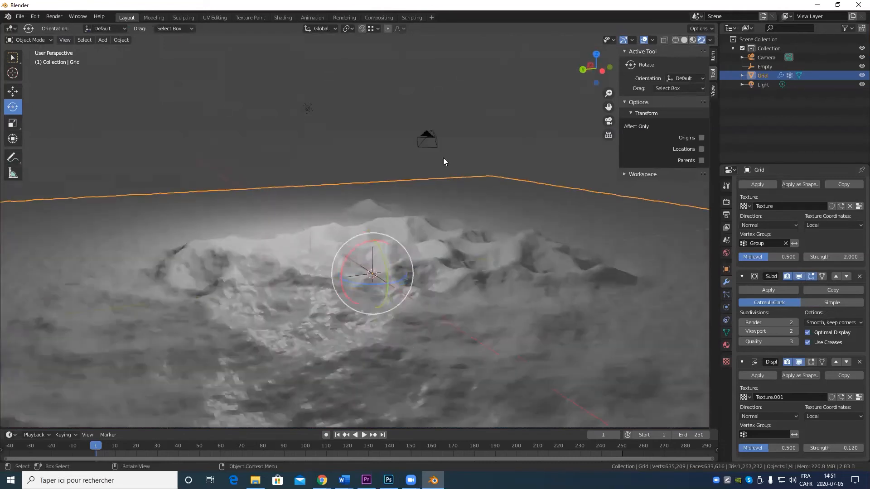
{"action": "scroll", "coordinate": [399, 300], "scroll_direction": "down", "scroll_amount": 6}
{"action": "scroll", "coordinate": [401, 306], "scroll_direction": "up", "scroll_amount": 6}
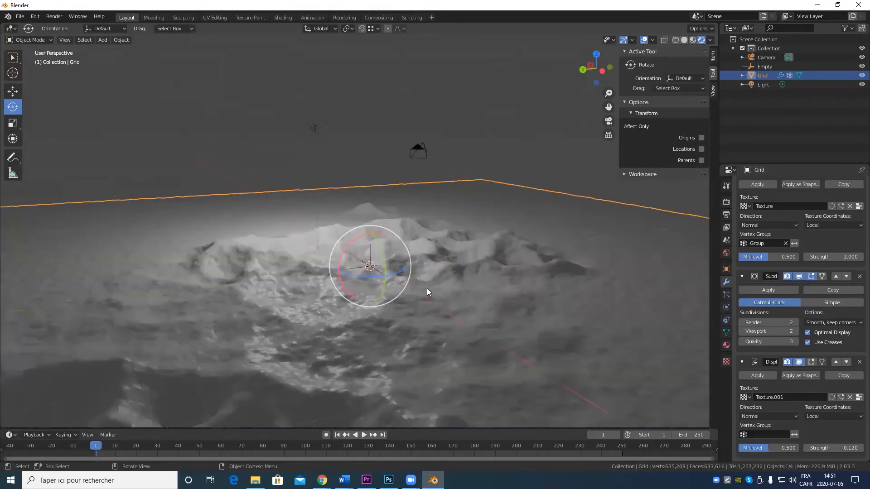
{"action": "scroll", "coordinate": [427, 288], "scroll_direction": "down", "scroll_amount": 2}
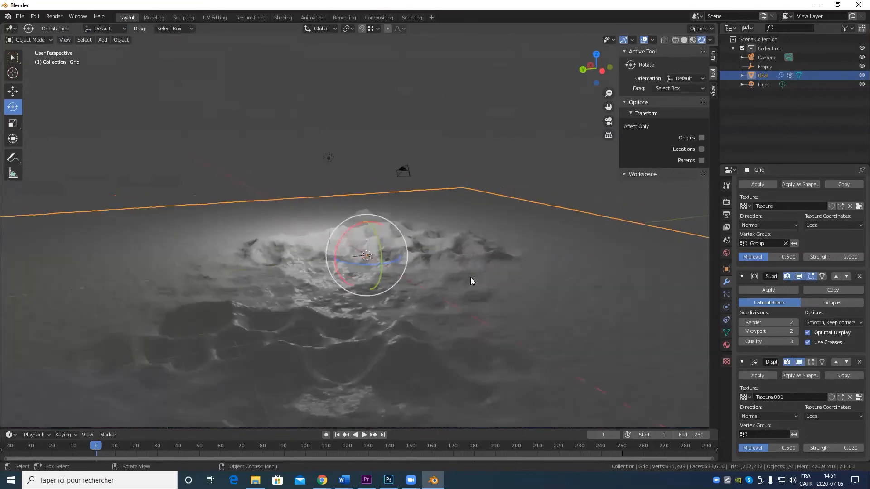
{"action": "scroll", "coordinate": [383, 284], "scroll_direction": "up", "scroll_amount": 5}
{"action": "scroll", "coordinate": [379, 291], "scroll_direction": "down", "scroll_amount": 6}
{"action": "middle_click_drag", "start_coordinate": [397, 326], "coordinate": [226, 365]}
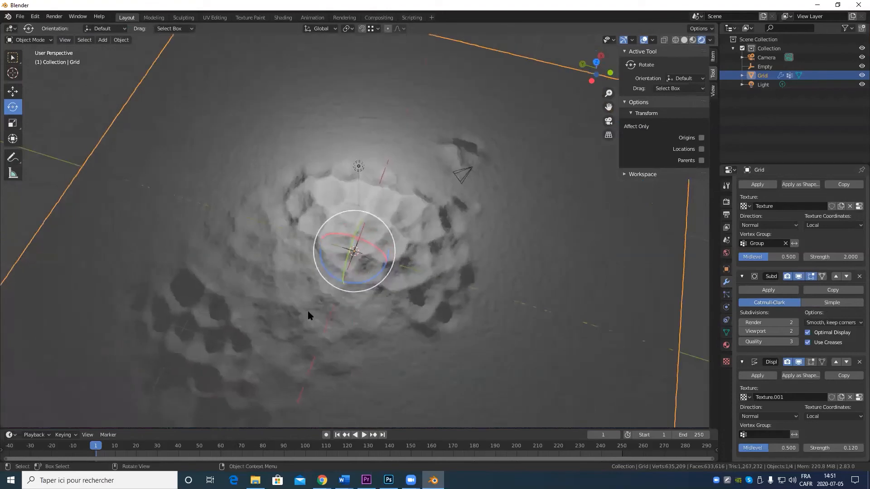
{"action": "scroll", "coordinate": [307, 310], "scroll_direction": "up", "scroll_amount": 4}
{"action": "scroll", "coordinate": [421, 291], "scroll_direction": "down", "scroll_amount": 4}
{"action": "middle_click_drag", "start_coordinate": [449, 291], "coordinate": [472, 232]}
{"action": "scroll", "coordinate": [397, 288], "scroll_direction": "up", "scroll_amount": 3}
{"action": "middle_click_drag", "start_coordinate": [396, 287], "coordinate": [407, 317]}
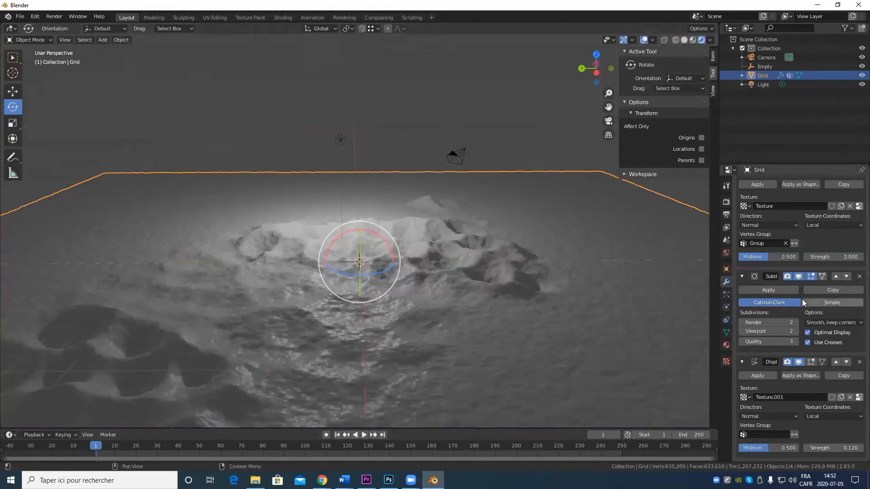
Turn off the viewport display of the Subdivision Surface modifier and the second Displace modifier
{"action": "left_click", "coordinate": [799, 276]}
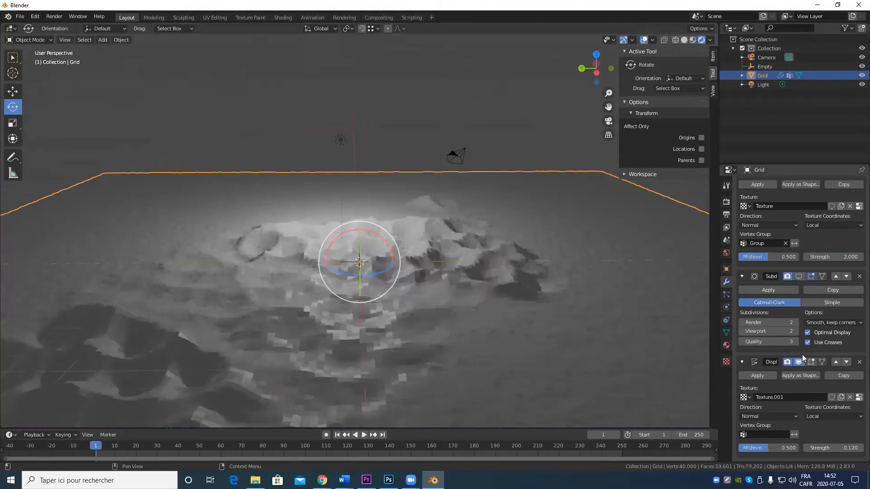
{"action": "left_click", "coordinate": [799, 363]}
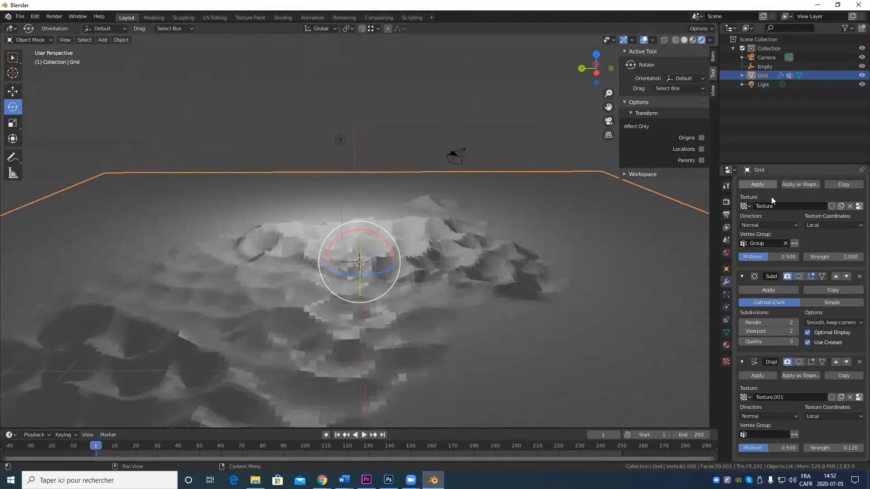
{"action": "scroll", "coordinate": [750, 187], "scroll_direction": "up", "scroll_amount": 2}
{"action": "left_click", "coordinate": [807, 184]}
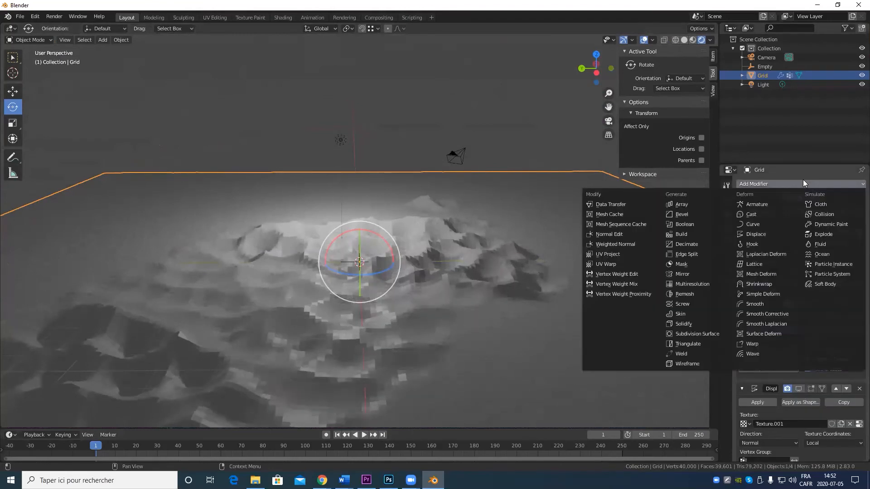
{"action": "left_click", "coordinate": [806, 185]}
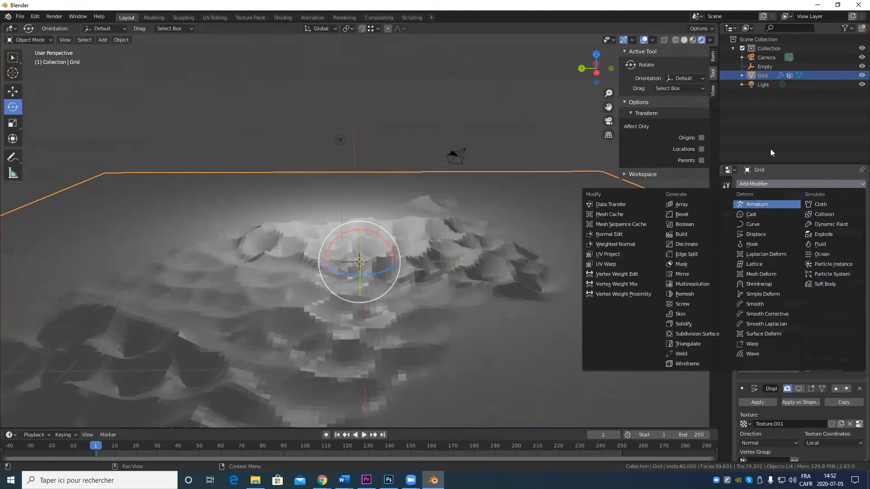
{"action": "left_click", "coordinate": [852, 185]}
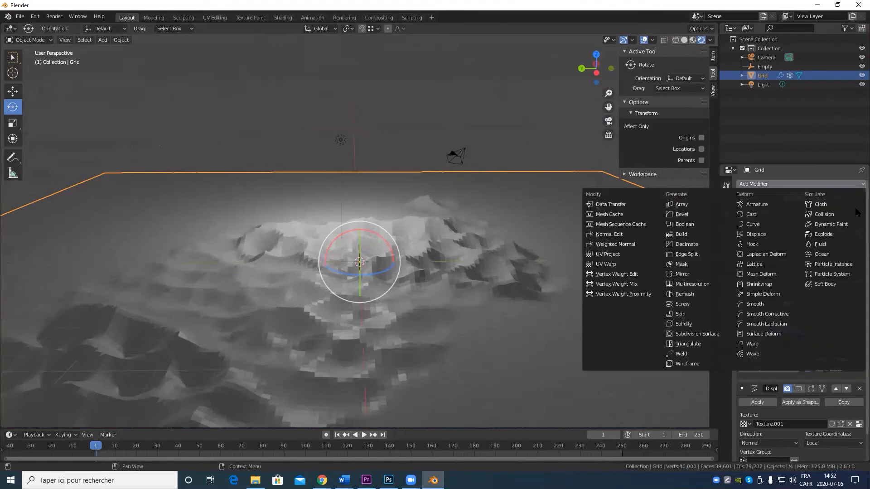
{"action": "left_click", "coordinate": [847, 184]}
{"action": "left_click", "coordinate": [845, 185]}
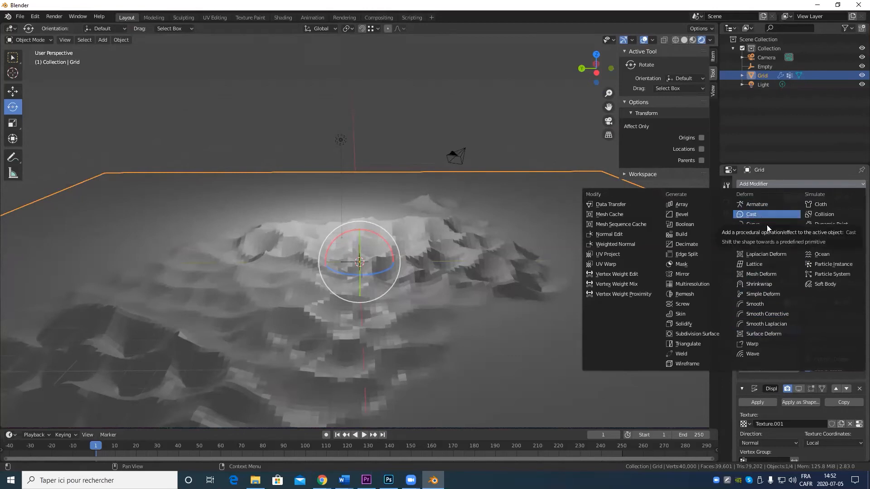
{"action": "left_click", "coordinate": [753, 354]}
{"action": "scroll", "coordinate": [441, 247], "scroll_direction": "down", "scroll_amount": 5}
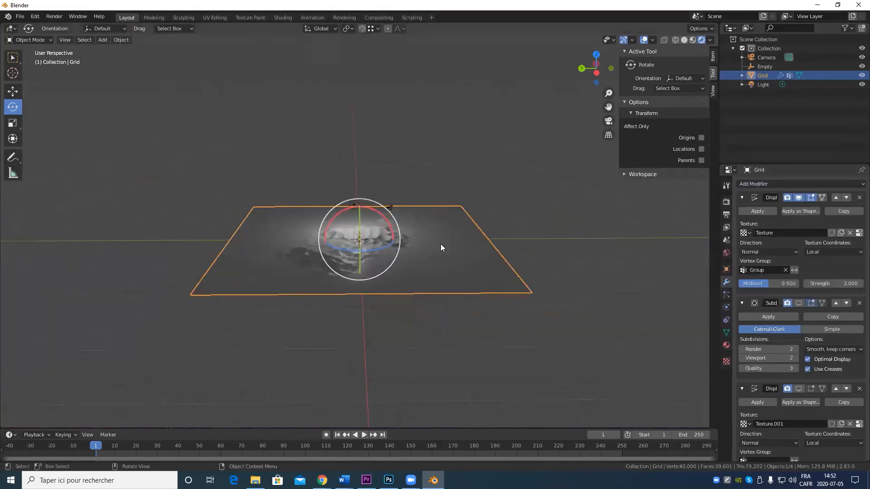
{"action": "scroll", "coordinate": [489, 238], "scroll_direction": "up", "scroll_amount": 5}
{"action": "middle_click_drag", "start_coordinate": [489, 238], "coordinate": [439, 250]}
{"action": "scroll", "coordinate": [440, 249], "scroll_direction": "down", "scroll_amount": 6}
{"action": "key", "text": "Tab"}
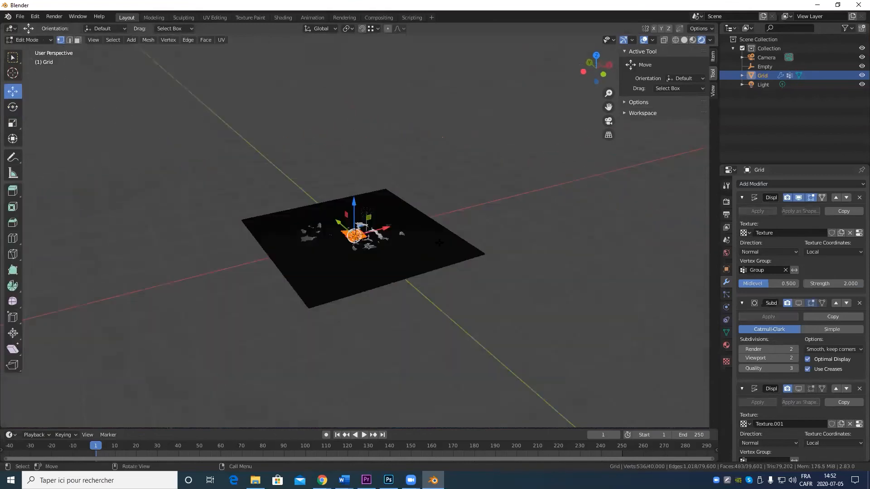
{"action": "key", "text": "Tab"}
Add a second mesh grid with 200 by 200 subdivisions and a size of 50 m
{"action": "scroll", "coordinate": [419, 265], "scroll_direction": "up", "scroll_amount": 1}
{"action": "left_click", "coordinate": [63, 40]}
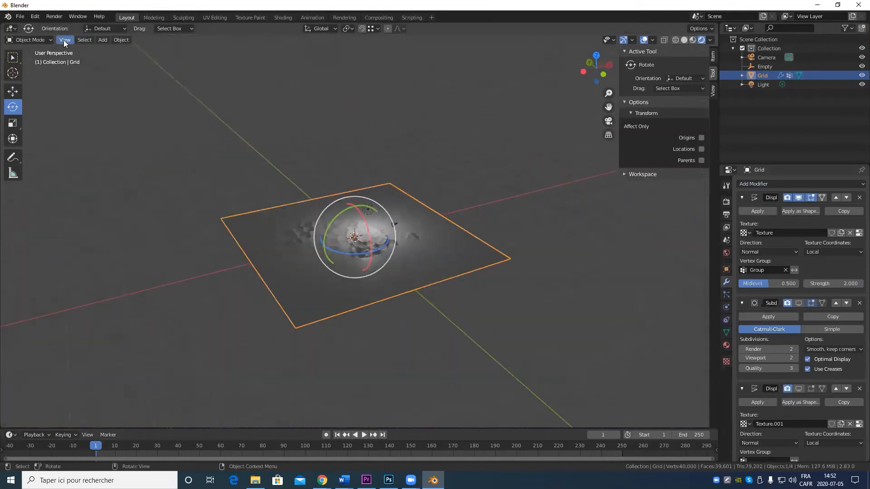
{"action": "left_click", "coordinate": [102, 40]}
{"action": "mouse_move", "coordinate": [135, 51]}
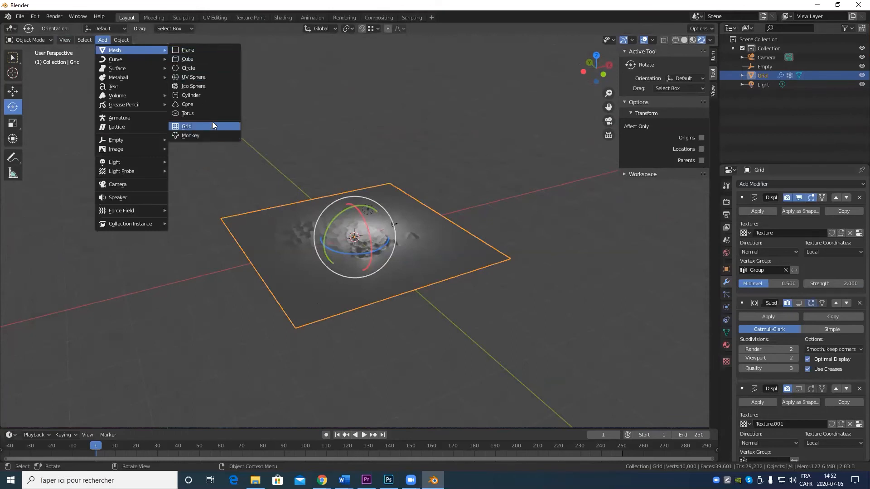
{"action": "left_click", "coordinate": [201, 128]}
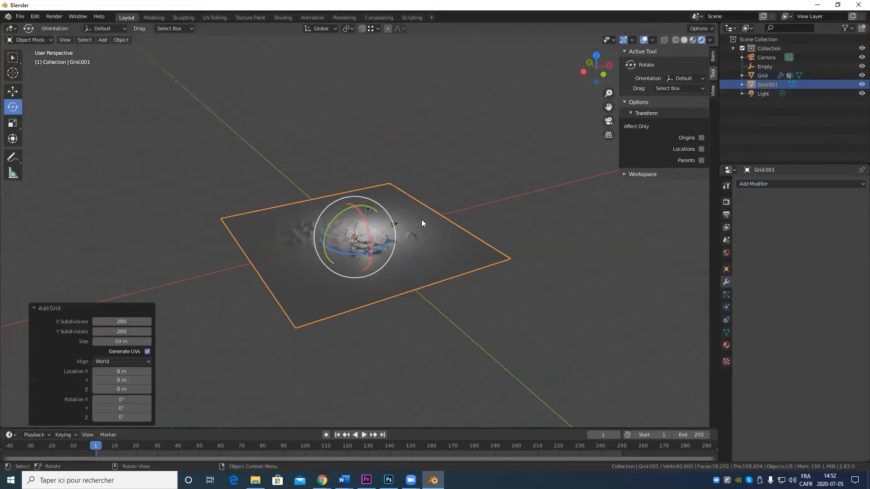
Raise the new grid about 0.7 m along the Z axis, above the original terrain
{"action": "scroll", "coordinate": [421, 219], "scroll_direction": "up", "scroll_amount": 5}
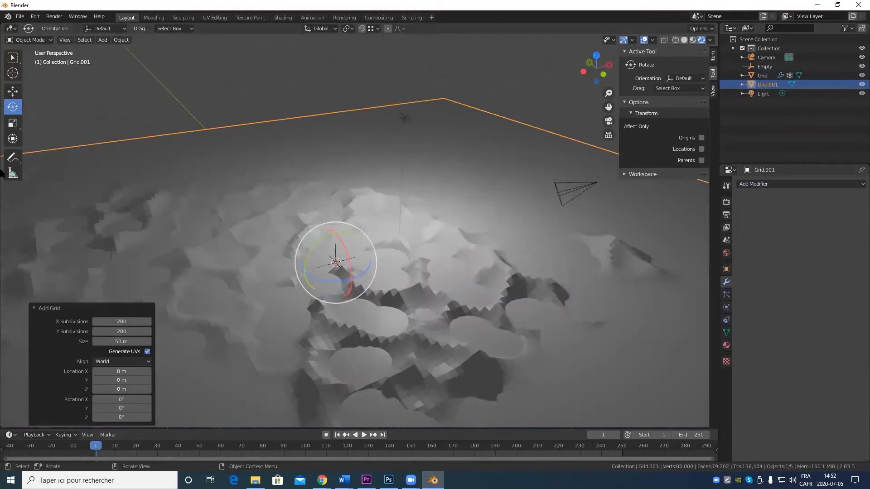
{"action": "left_click", "coordinate": [12, 91]}
{"action": "scroll", "coordinate": [358, 233], "scroll_direction": "down", "scroll_amount": 5}
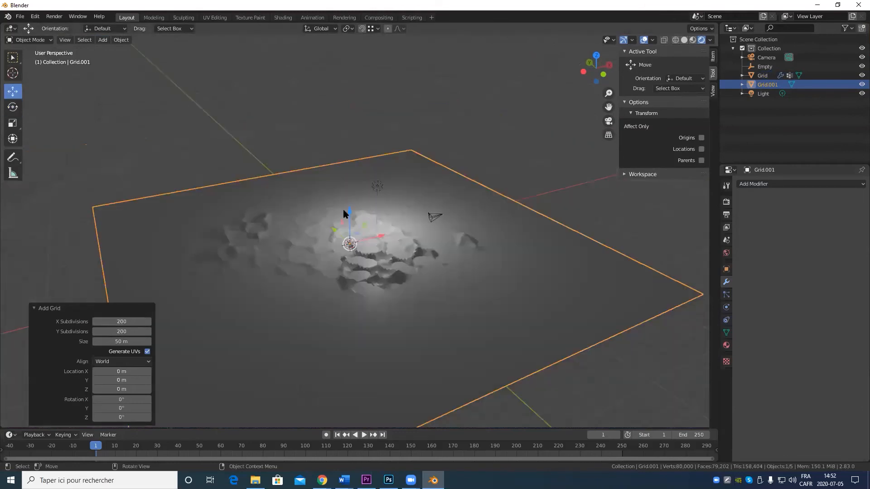
{"action": "left_click_drag", "start_coordinate": [344, 213], "coordinate": [348, 207]}
{"action": "scroll", "coordinate": [349, 208], "scroll_direction": "up", "scroll_amount": 3}
Add a Shrinkwrap modifier to the new grid and set the original Grid as its target
{"action": "left_click", "coordinate": [794, 184]}
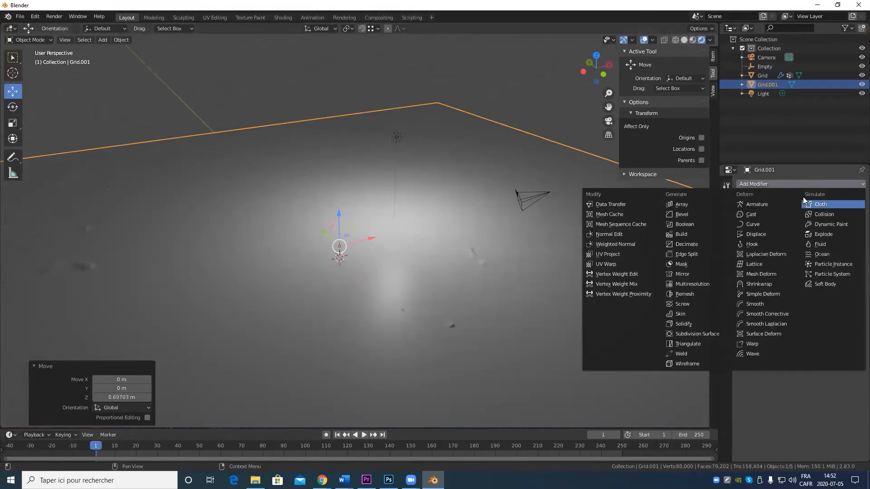
{"action": "left_click", "coordinate": [771, 282]}
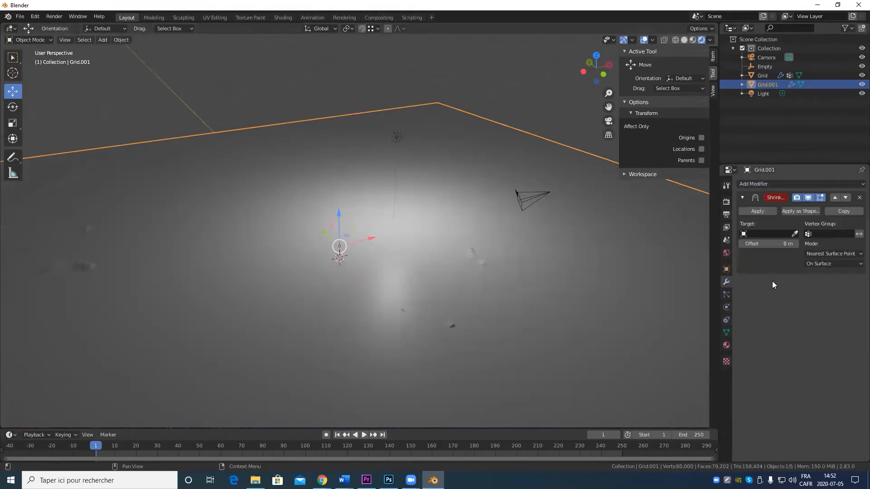
{"action": "scroll", "coordinate": [323, 281], "scroll_direction": "down", "scroll_amount": 3}
{"action": "middle_click_drag", "start_coordinate": [392, 285], "coordinate": [307, 255]}
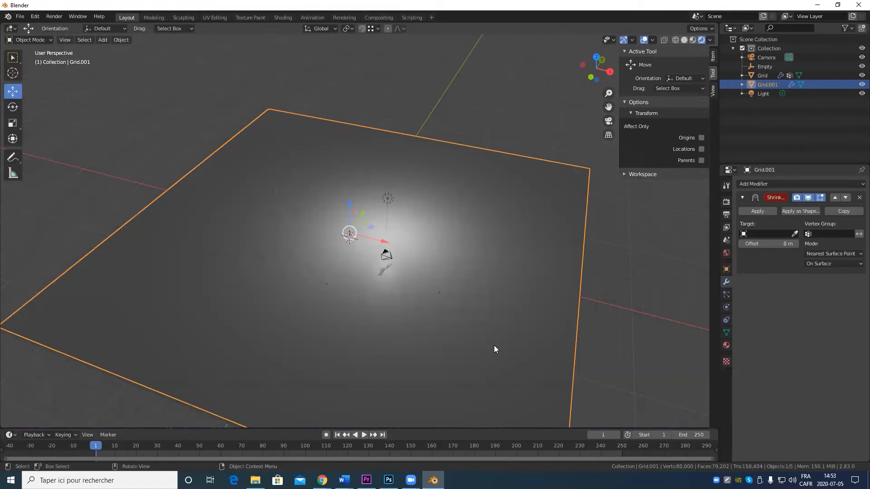
{"action": "scroll", "coordinate": [494, 250], "scroll_direction": "up", "scroll_amount": 3}
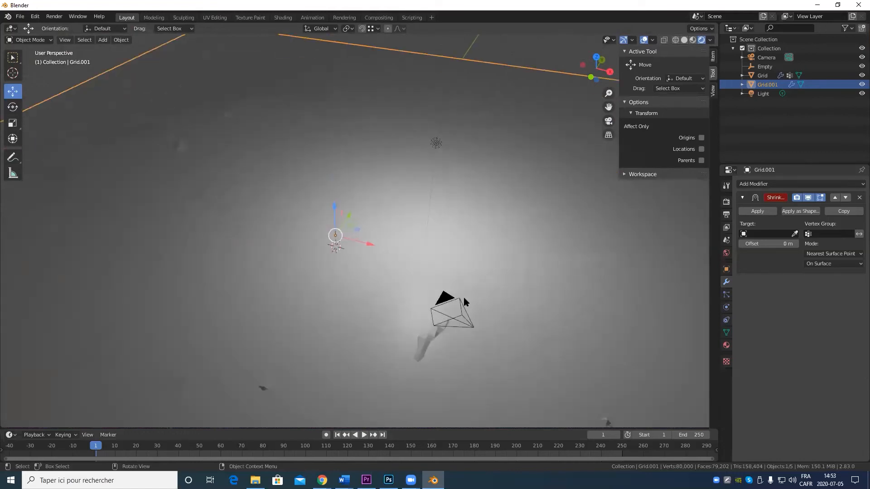
{"action": "left_click", "coordinate": [787, 235]}
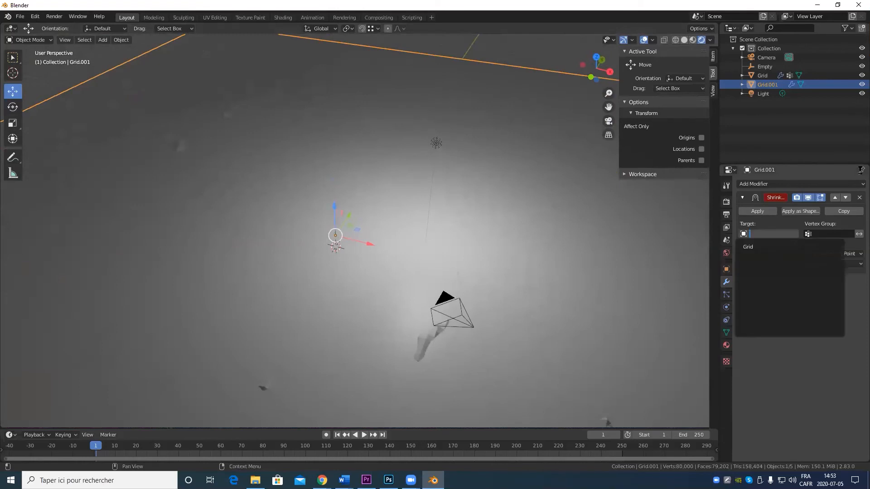
{"action": "left_click", "coordinate": [769, 248]}
Hide the original Grid in the viewport and inspect the shrinkwrapped surface up close
{"action": "scroll", "coordinate": [352, 238], "scroll_direction": "down", "scroll_amount": 5}
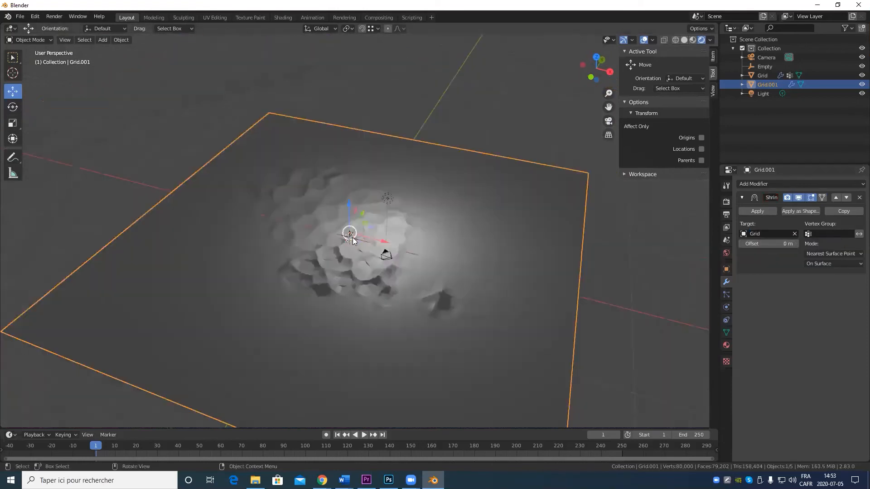
{"action": "middle_click_drag", "start_coordinate": [352, 237], "coordinate": [378, 254]}
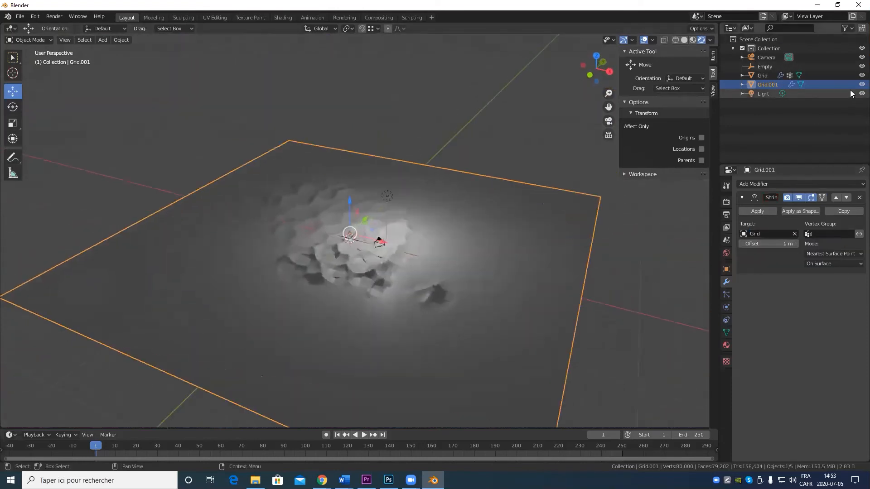
{"action": "left_click", "coordinate": [861, 75]}
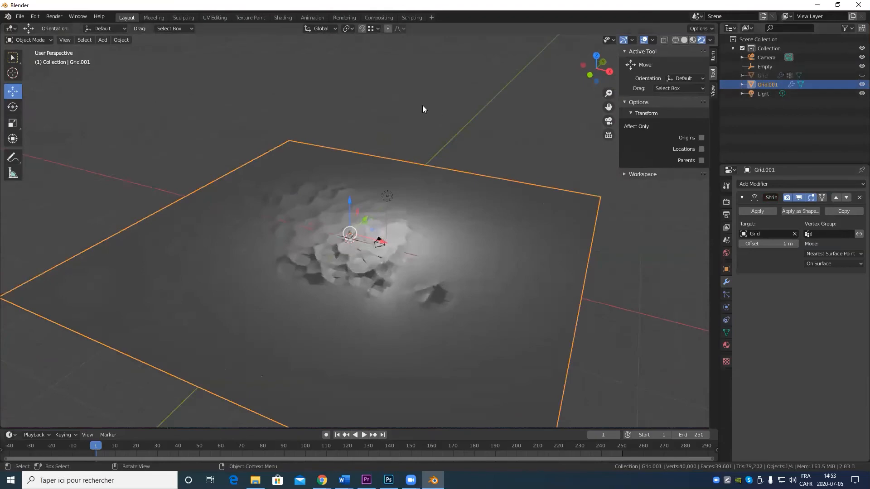
{"action": "scroll", "coordinate": [384, 290], "scroll_direction": "up", "scroll_amount": 6}
{"action": "middle_click_drag", "start_coordinate": [383, 290], "coordinate": [454, 326]}
{"action": "scroll", "coordinate": [689, 273], "scroll_direction": "up", "scroll_amount": 2}
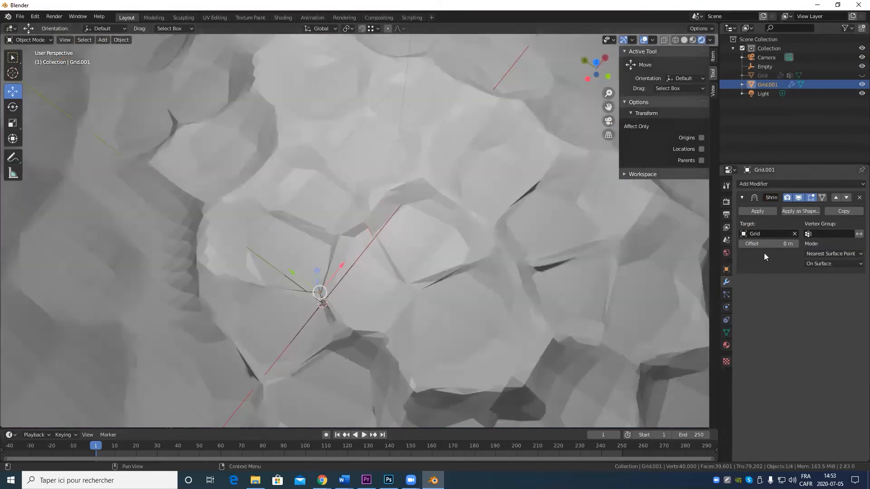
{"action": "scroll", "coordinate": [435, 237], "scroll_direction": "down", "scroll_amount": 6}
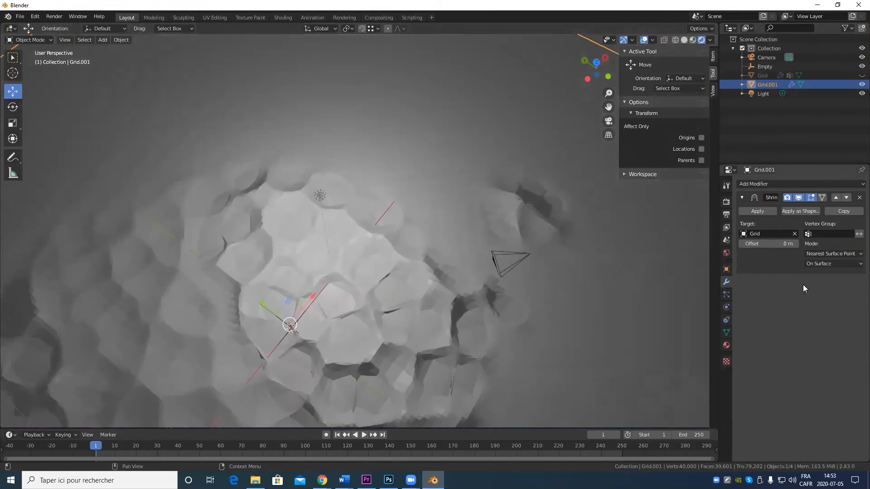
Set the Shrinkwrap mode to Project, enabling the Z axis and the Negative direction
{"action": "left_click", "coordinate": [843, 253]}
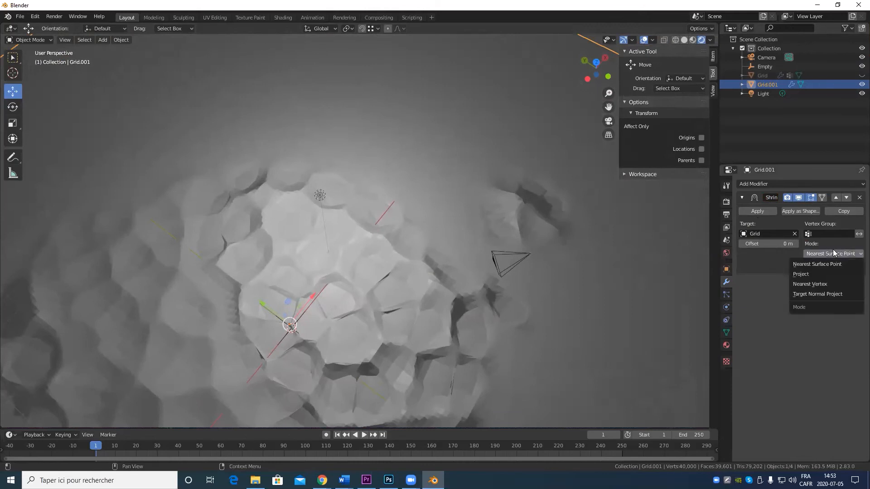
{"action": "left_click", "coordinate": [850, 254]}
{"action": "left_click", "coordinate": [829, 273]}
{"action": "middle_click_drag", "start_coordinate": [345, 256], "coordinate": [356, 286]}
{"action": "middle_click_drag", "start_coordinate": [443, 235], "coordinate": [471, 290]}
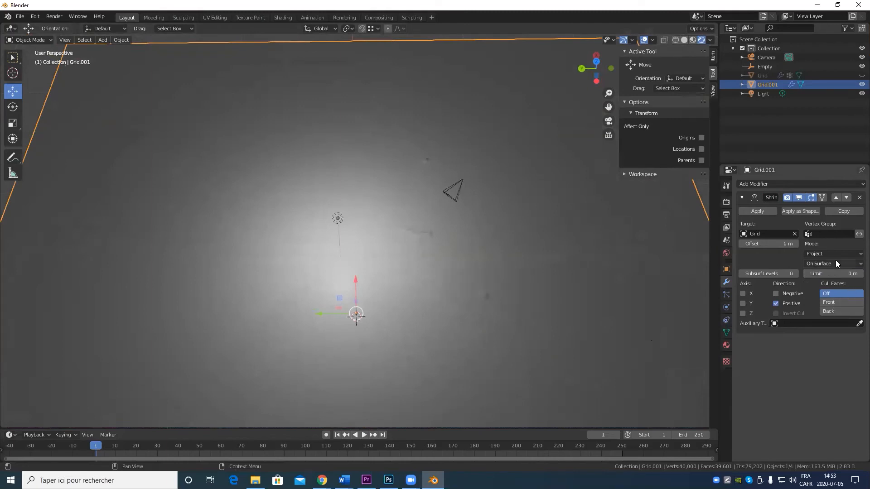
{"action": "left_click", "coordinate": [839, 264]}
{"action": "left_click", "coordinate": [839, 264]}
{"action": "left_click", "coordinate": [776, 293]}
Examine the relief projected onto the new grid from several angles and distances
{"action": "middle_click_drag", "start_coordinate": [632, 304], "coordinate": [269, 276]}
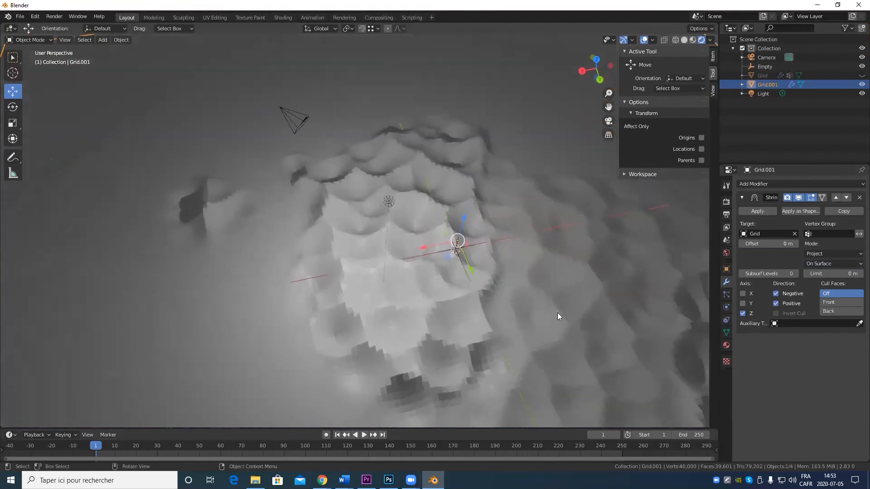
{"action": "mouse_move", "coordinate": [593, 313]}
{"action": "middle_mouse_down"}
{"action": "mouse_move", "coordinate": [421, 310]}
{"action": "mouse_move", "coordinate": [426, 261]}
{"action": "mouse_move", "coordinate": [506, 237]}
{"action": "mouse_move", "coordinate": [482, 259]}
{"action": "mouse_move", "coordinate": [592, 323]}
{"action": "middle_mouse_up"}
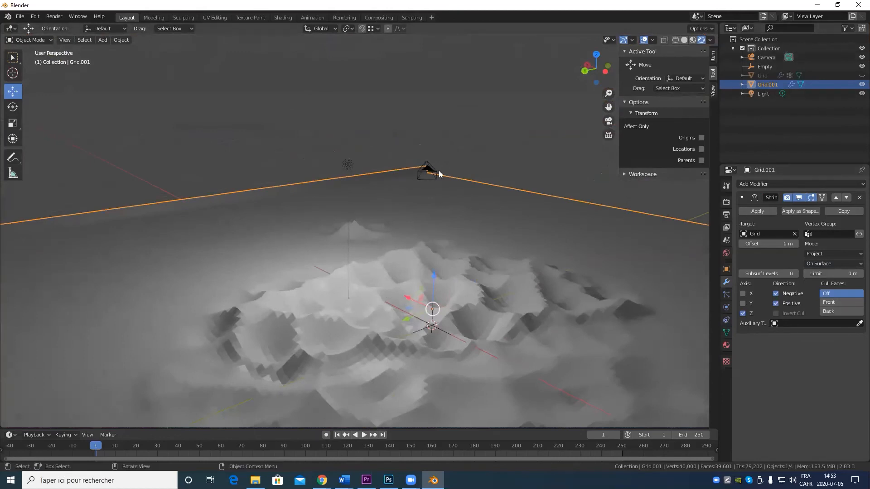
{"action": "middle_click_drag", "start_coordinate": [589, 290], "coordinate": [470, 385]}
{"action": "scroll", "coordinate": [470, 385], "scroll_direction": "up", "scroll_amount": 6}
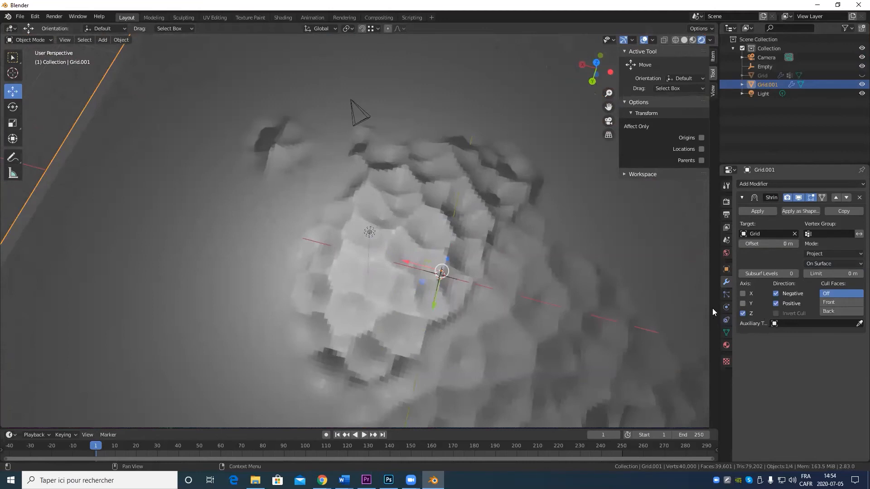
{"action": "middle_click_drag", "start_coordinate": [657, 299], "coordinate": [401, 307]}
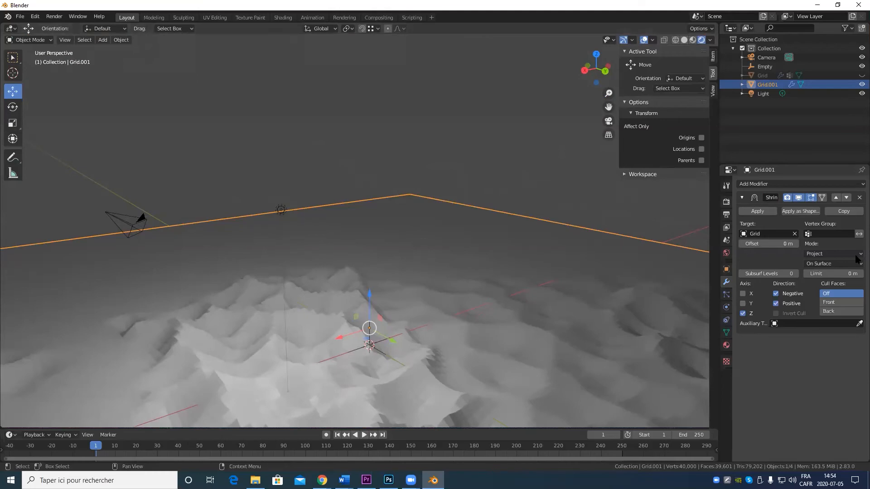
{"action": "middle_click_drag", "start_coordinate": [443, 213], "coordinate": [455, 271]}
{"action": "scroll", "coordinate": [455, 269], "scroll_direction": "up", "scroll_amount": 5}
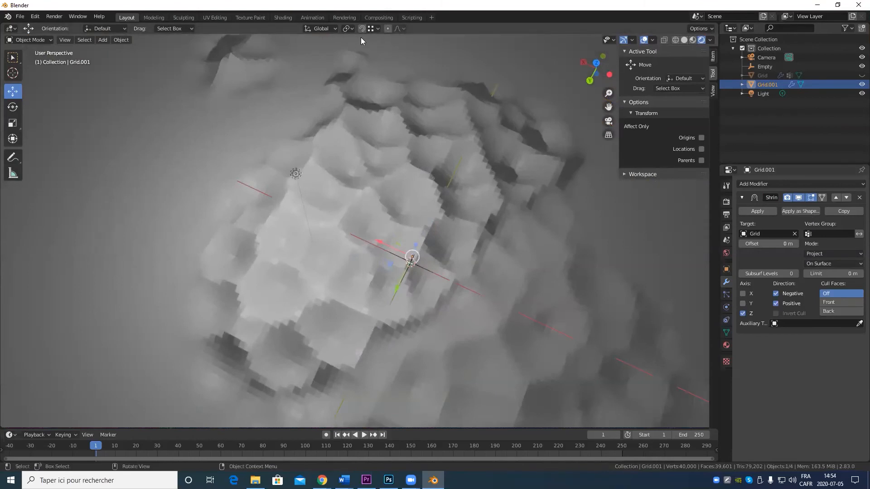
Examine the overall projected terrain and its jagged edges with both projection directions enabled
{"action": "scroll", "coordinate": [407, 57], "scroll_direction": "down", "scroll_amount": 2}
{"action": "scroll", "coordinate": [354, 229], "scroll_direction": "down", "scroll_amount": 6}
{"action": "middle_click_drag", "start_coordinate": [389, 297], "coordinate": [423, 307]}
{"action": "scroll", "coordinate": [468, 297], "scroll_direction": "down", "scroll_amount": 2}
{"action": "scroll", "coordinate": [439, 297], "scroll_direction": "up", "scroll_amount": 4}
{"action": "scroll", "coordinate": [437, 293], "scroll_direction": "up", "scroll_amount": 1}
{"action": "scroll", "coordinate": [426, 304], "scroll_direction": "down", "scroll_amount": 6}
{"action": "scroll", "coordinate": [498, 271], "scroll_direction": "up", "scroll_amount": 5}
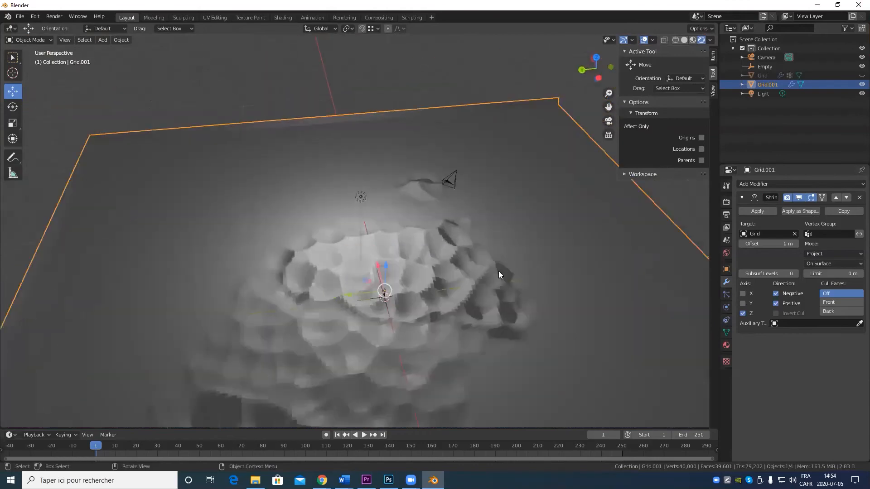
Remove the Shrinkwrap modifier from the second grid and delete that grid
{"action": "left_click", "coordinate": [858, 199]}
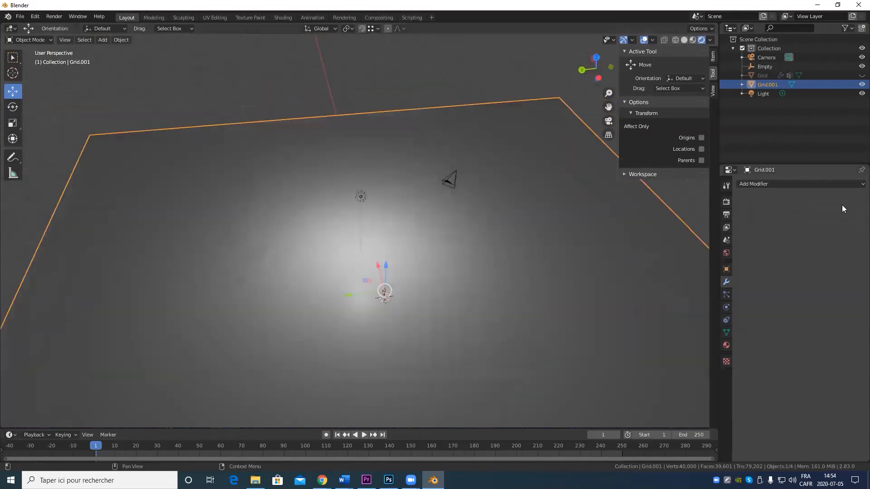
{"action": "left_click", "coordinate": [811, 181]}
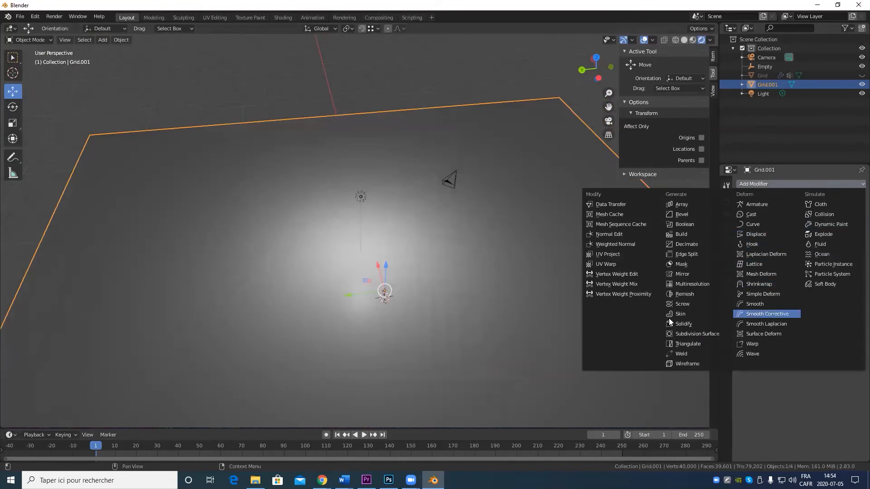
{"action": "scroll", "coordinate": [376, 219], "scroll_direction": "down", "scroll_amount": 4}
{"action": "key", "text": "Delete"}
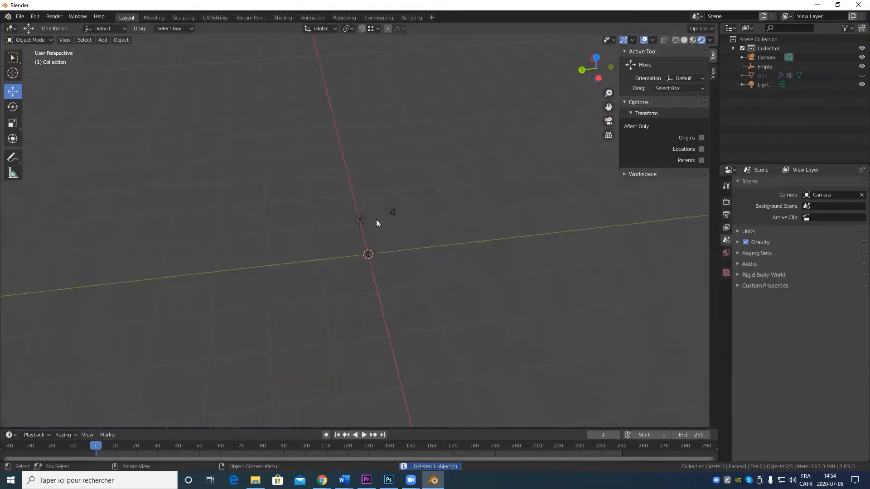
Make the original Grid visible in the viewport again and select it
{"action": "left_click", "coordinate": [861, 76]}
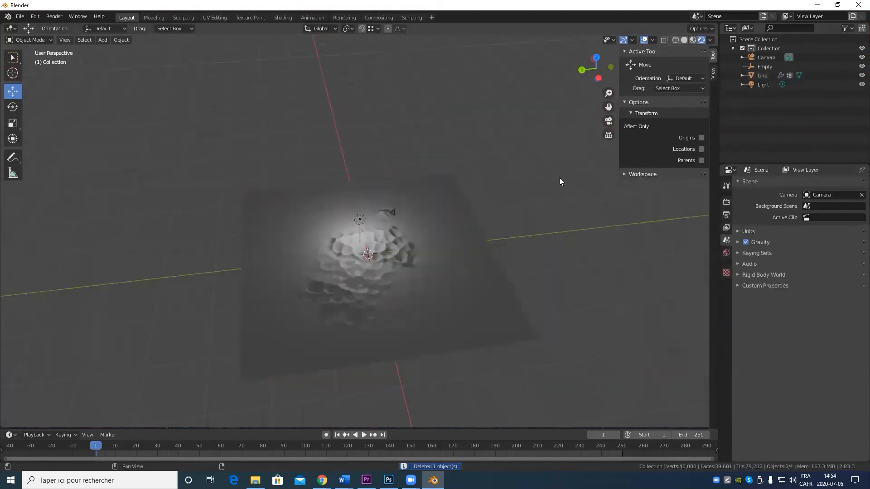
{"action": "scroll", "coordinate": [353, 342], "scroll_direction": "up", "scroll_amount": 7}
{"action": "left_click", "coordinate": [417, 309]}
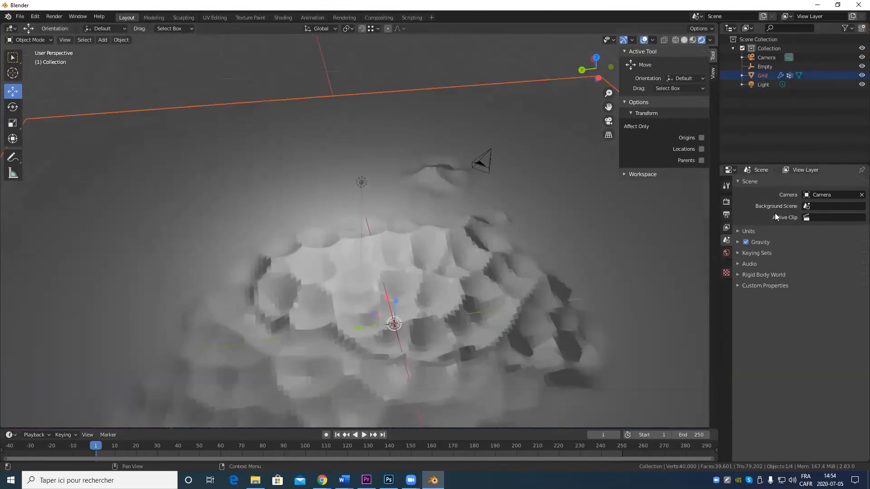
{"action": "scroll", "coordinate": [606, 258], "scroll_direction": "down", "scroll_amount": 6}
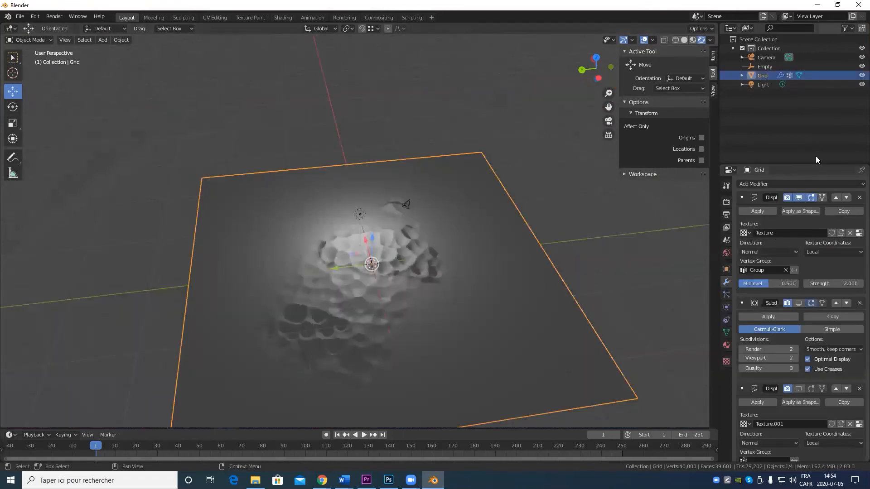
{"action": "left_click", "coordinate": [809, 184]}
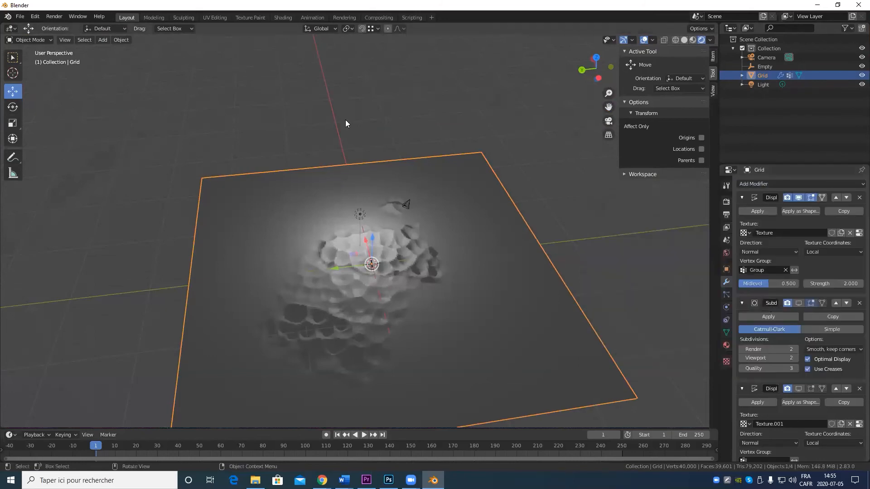
Set the Smooth modifier's Repeat to 29 and inspect the softened terrain up close
{"action": "scroll", "coordinate": [398, 305], "scroll_direction": "up", "scroll_amount": 5}
{"action": "middle_click_drag", "start_coordinate": [399, 305], "coordinate": [498, 226]}
{"action": "scroll", "coordinate": [836, 366], "scroll_direction": "down", "scroll_amount": 5}
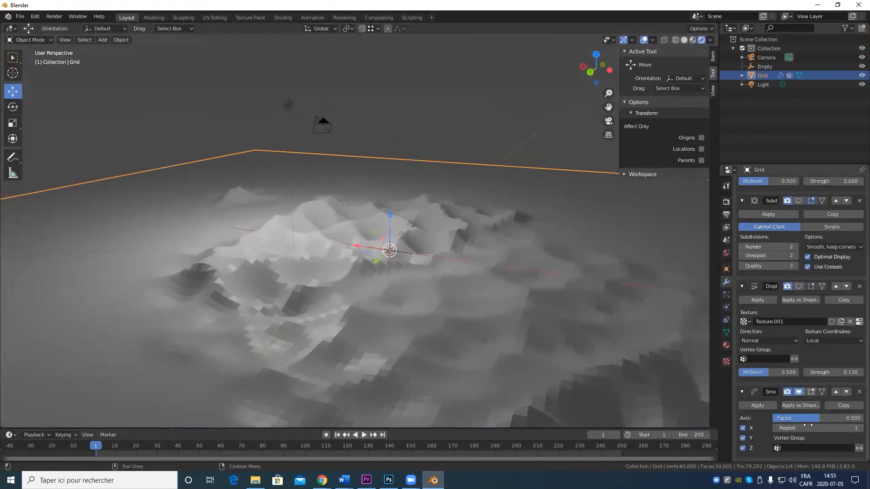
{"action": "left_click_drag", "start_coordinate": [790, 427], "coordinate": [843, 428]}
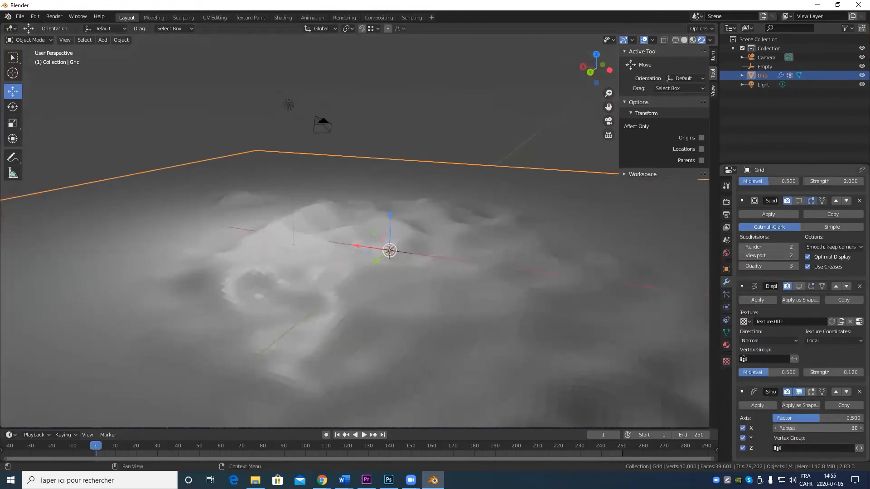
{"action": "scroll", "coordinate": [358, 284], "scroll_direction": "down", "scroll_amount": 6}
{"action": "middle_click_drag", "start_coordinate": [358, 284], "coordinate": [397, 350]}
{"action": "scroll", "coordinate": [319, 337], "scroll_direction": "up", "scroll_amount": 6}
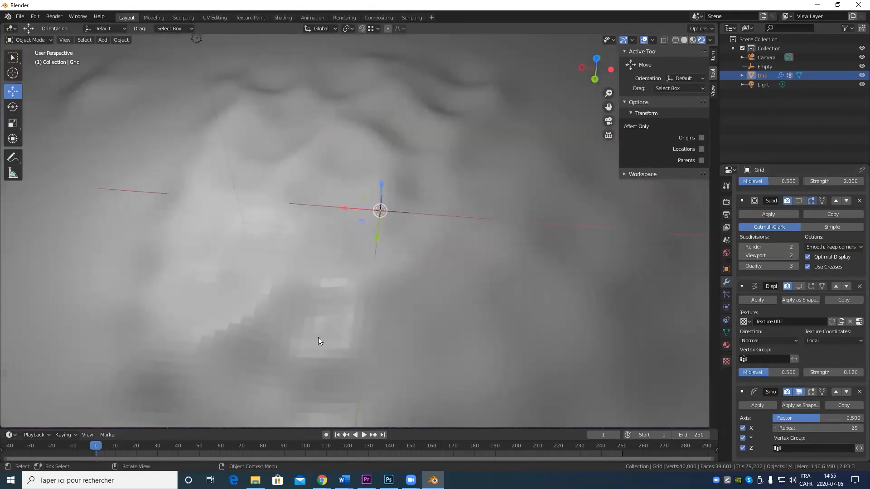
{"action": "middle_click_drag", "start_coordinate": [319, 337], "coordinate": [377, 308]}
{"action": "scroll", "coordinate": [384, 305], "scroll_direction": "down", "scroll_amount": 4}
{"action": "scroll", "coordinate": [393, 321], "scroll_direction": "up", "scroll_amount": 4}
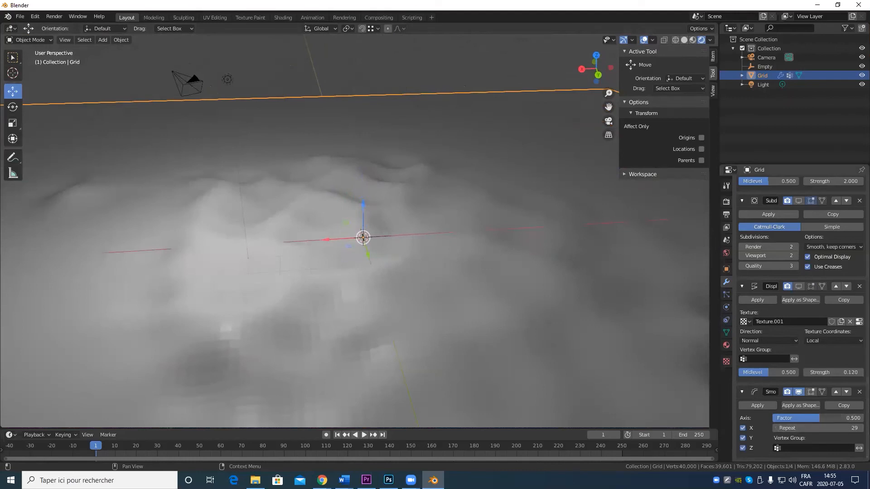
Set the Smooth modifier's Factor to 1 and view the terrain from other sides
{"action": "left_click_drag", "start_coordinate": [819, 418], "coordinate": [863, 418]}
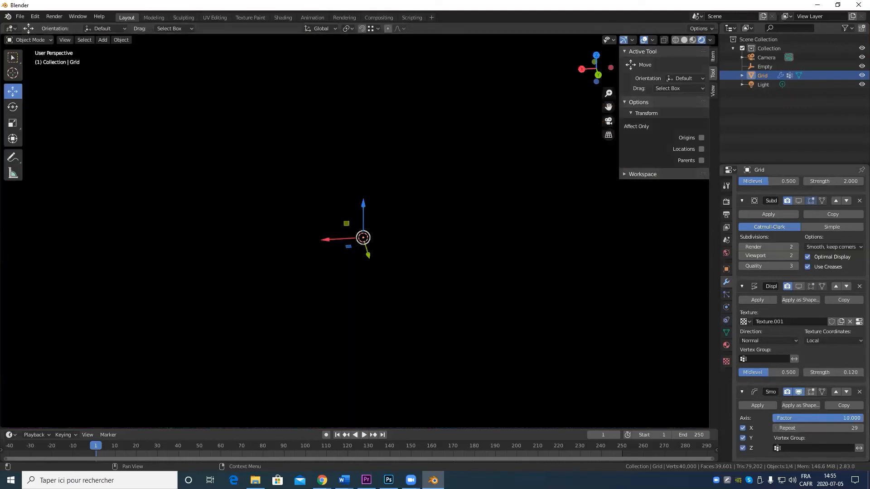
{"action": "left_click", "coordinate": [838, 418]}
{"action": "type", "text": "1"}
{"action": "key", "text": "Return"}
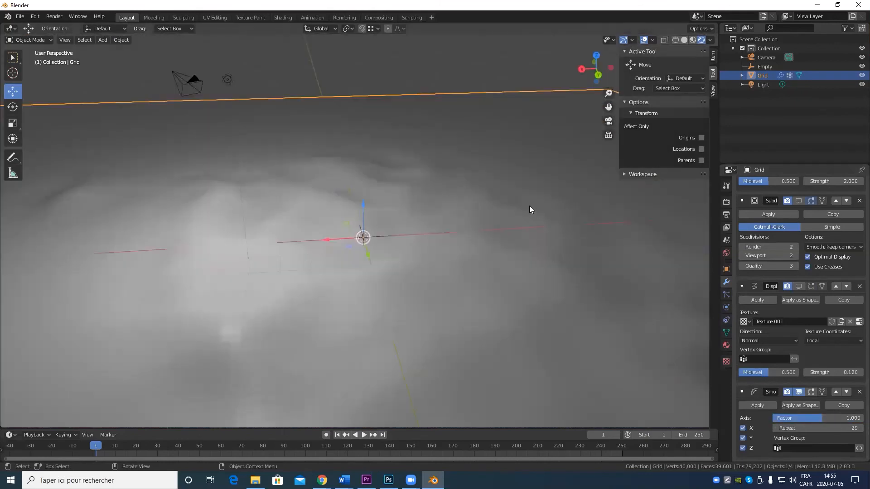
{"action": "middle_click_drag", "start_coordinate": [529, 209], "coordinate": [355, 280]}
{"action": "middle_click_drag", "start_coordinate": [412, 251], "coordinate": [598, 225]}
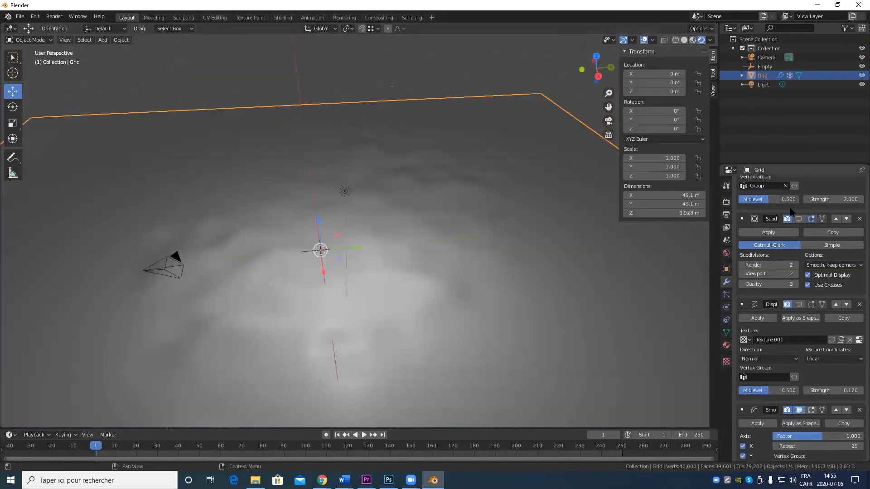
{"action": "scroll", "coordinate": [794, 240], "scroll_direction": "up", "scroll_amount": 5}
{"action": "left_click", "coordinate": [786, 183]}
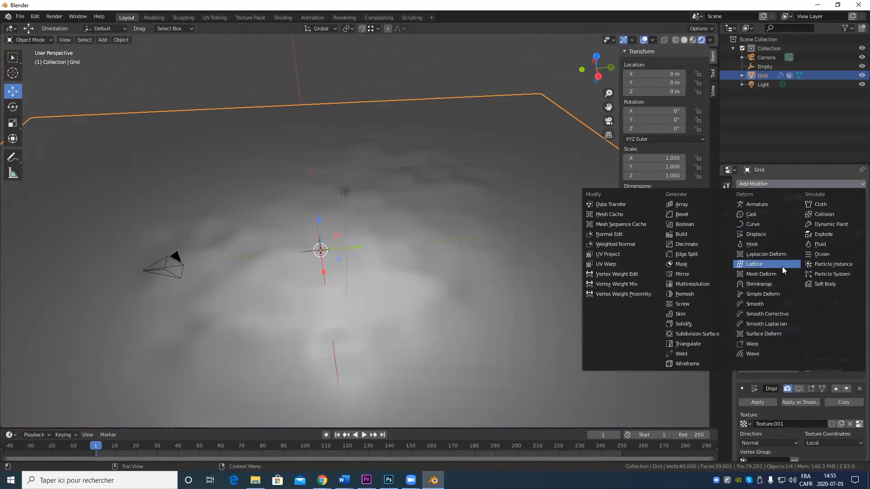
{"action": "scroll", "coordinate": [518, 302], "scroll_direction": "down", "scroll_amount": 8}
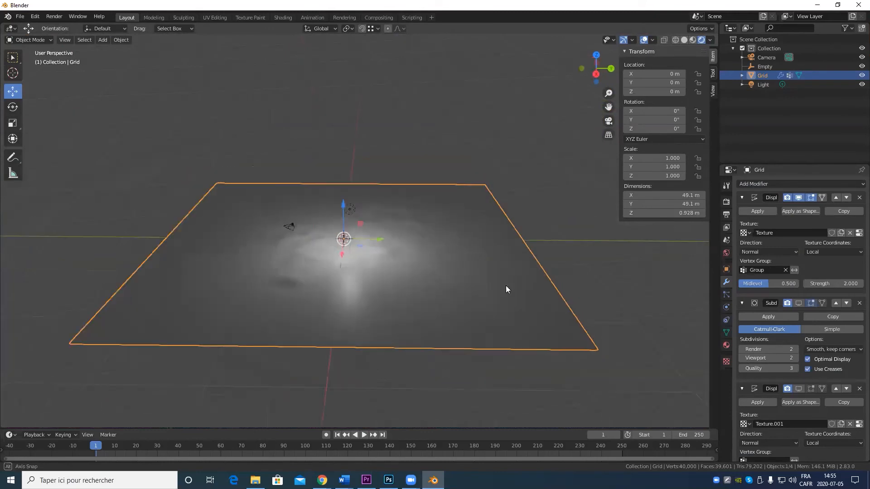
{"action": "middle_click_drag", "start_coordinate": [506, 286], "coordinate": [525, 296]}
Add a lattice object at the world origin and set its radius to 50 m
{"action": "left_click", "coordinate": [115, 40]}
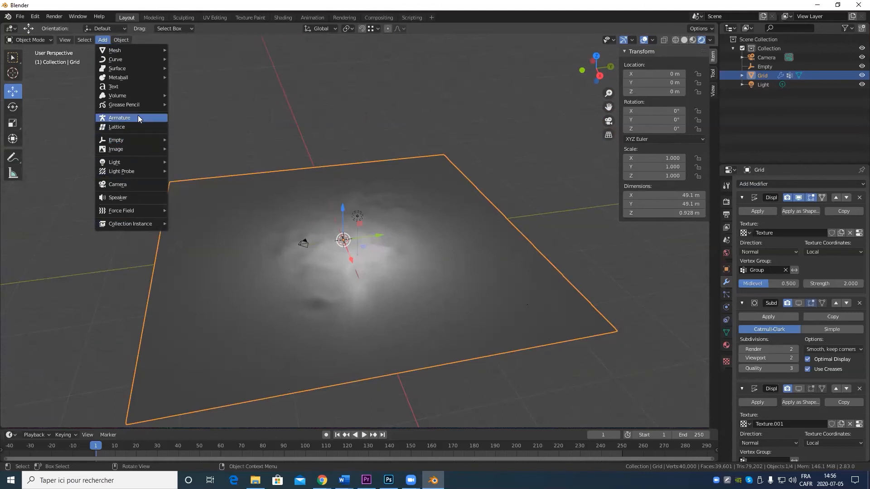
{"action": "left_click", "coordinate": [136, 127]}
{"action": "middle_click_drag", "start_coordinate": [268, 209], "coordinate": [277, 231]}
{"action": "key", "text": "KP_Decimal"}
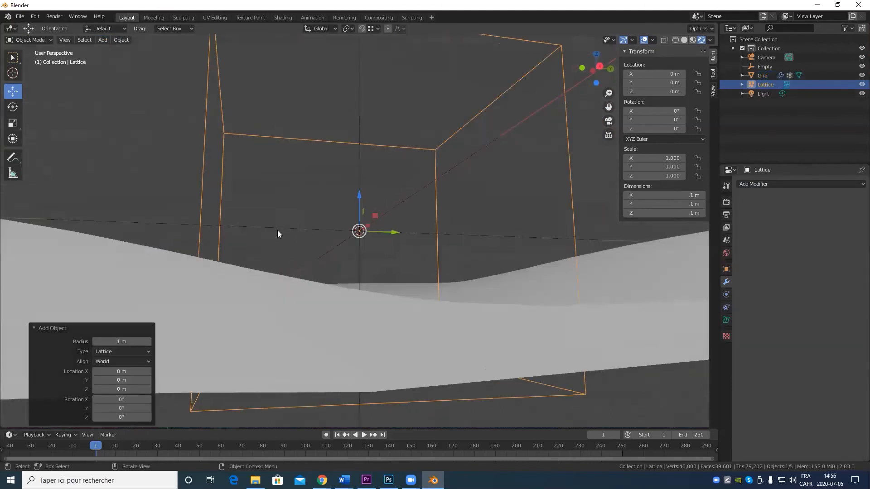
{"action": "scroll", "coordinate": [296, 236], "scroll_direction": "down", "scroll_amount": 5}
{"action": "middle_click_drag", "start_coordinate": [358, 241], "coordinate": [197, 419]}
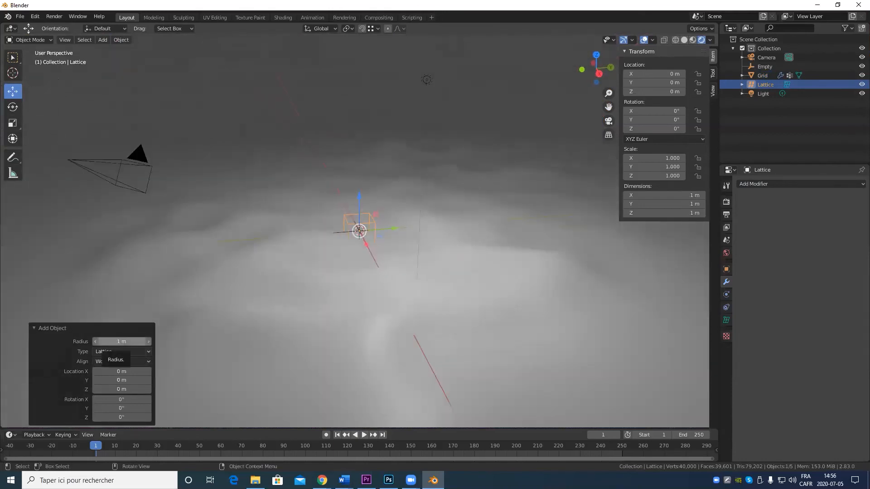
{"action": "left_click", "coordinate": [138, 340]}
{"action": "type", "text": "50"}
{"action": "key", "text": "Tab"}
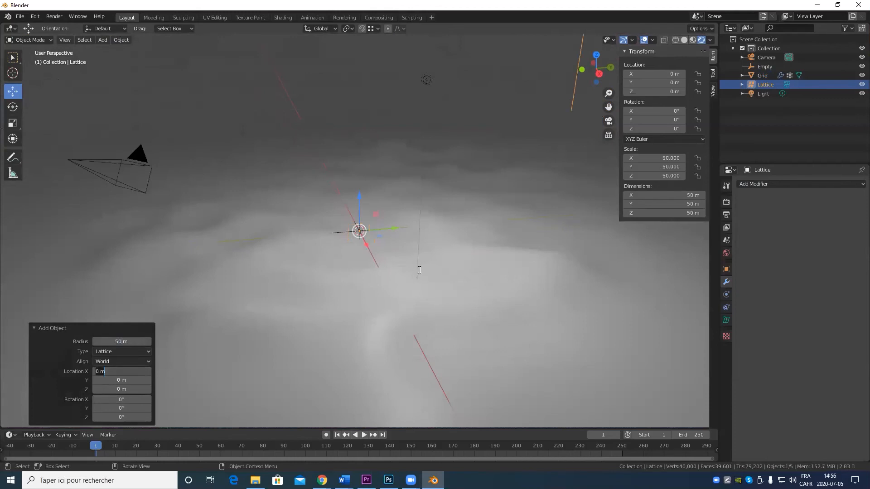
{"action": "key", "text": "Return"}
{"action": "mouse_move", "coordinate": [420, 267]}
{"action": "middle_mouse_down"}
{"action": "mouse_move", "coordinate": [433, 272]}
{"action": "mouse_move", "coordinate": [402, 282]}
{"action": "mouse_move", "coordinate": [423, 284]}
{"action": "middle_mouse_up"}
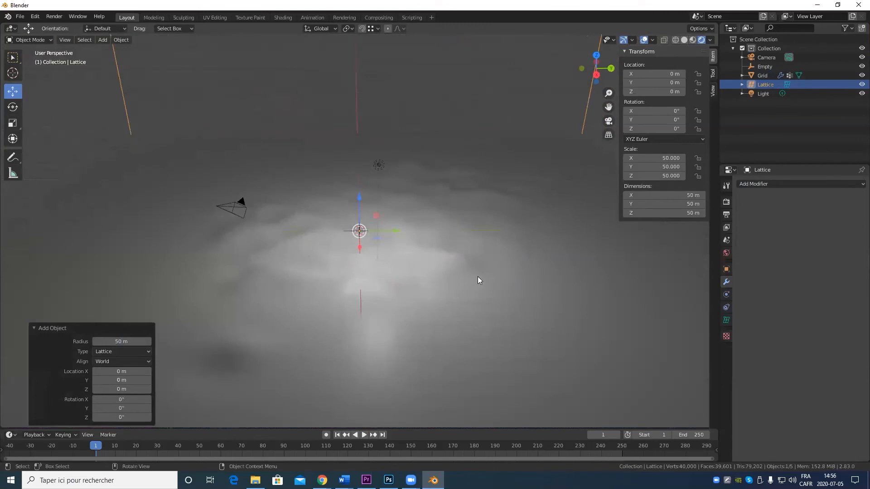
Add a Lattice modifier to the Grid and assign the new lattice as its object
{"action": "left_click", "coordinate": [477, 277]}
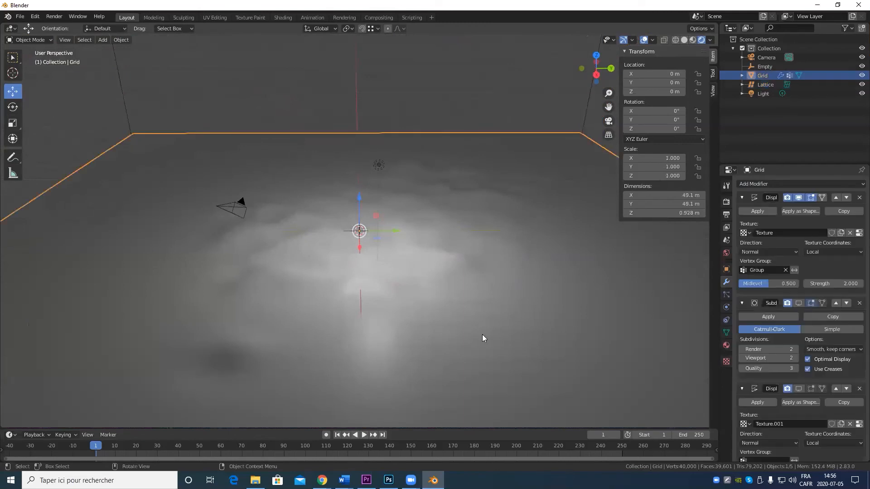
{"action": "scroll", "coordinate": [482, 334], "scroll_direction": "down", "scroll_amount": 5}
{"action": "left_click", "coordinate": [790, 188]}
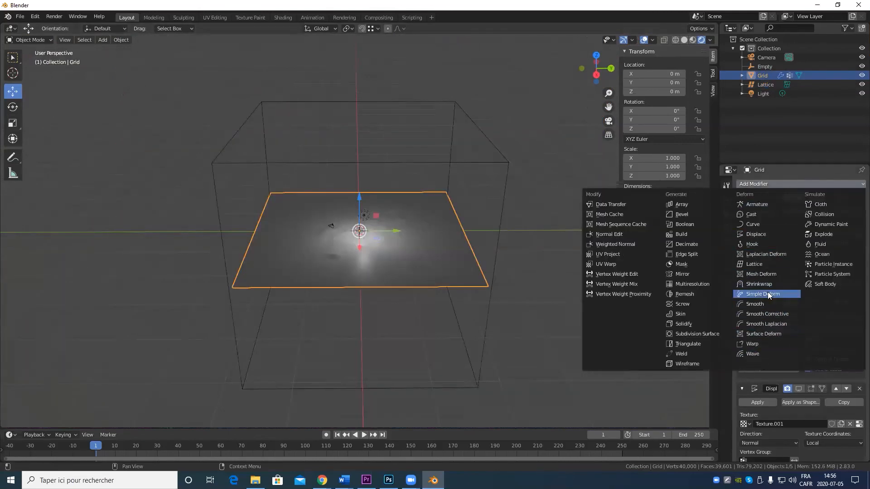
{"action": "left_click", "coordinate": [771, 263]}
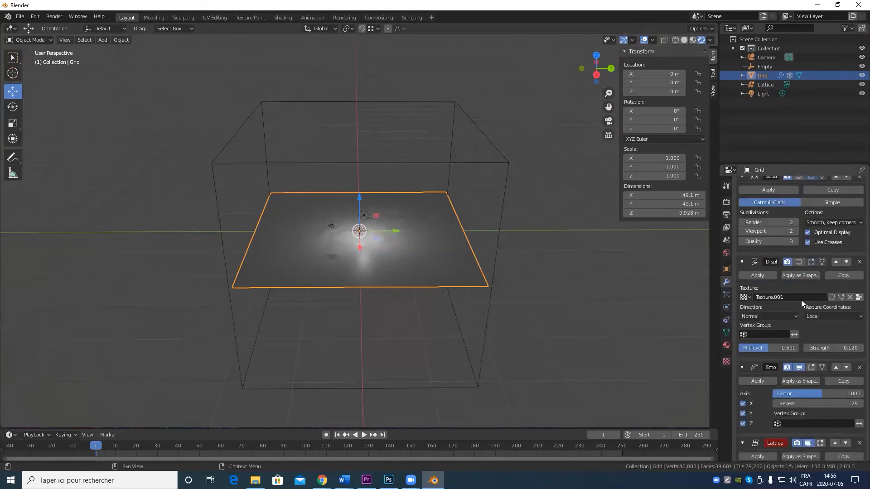
{"action": "left_click", "coordinate": [794, 434]}
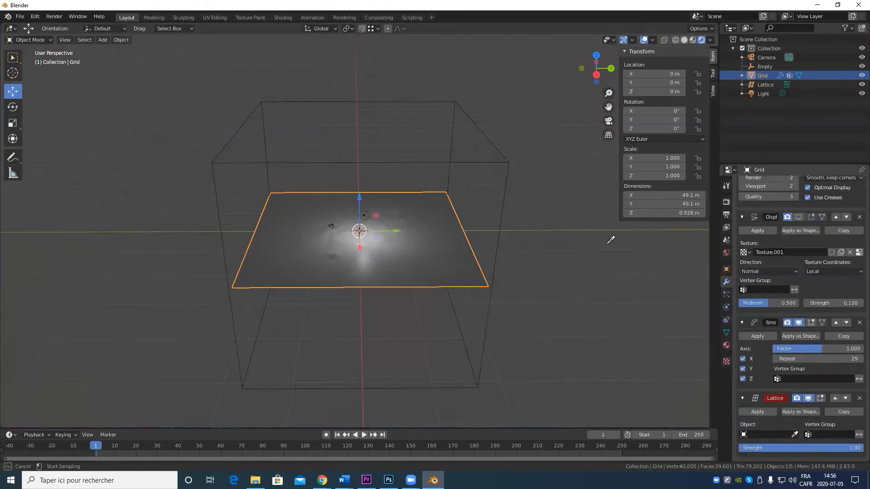
{"action": "left_click", "coordinate": [497, 150]}
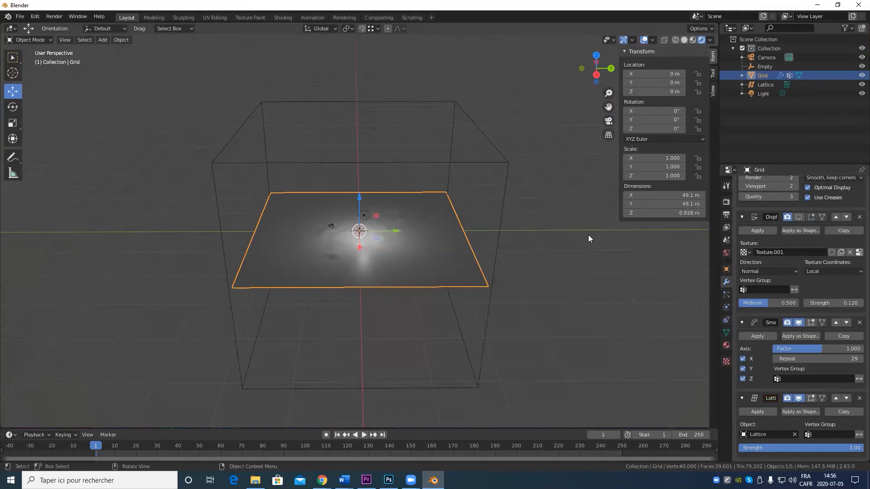
Try moving one upper corner point of the lattice to test how it deforms the Grid
{"action": "left_click", "coordinate": [509, 177]}
{"action": "key", "text": "Tab"}
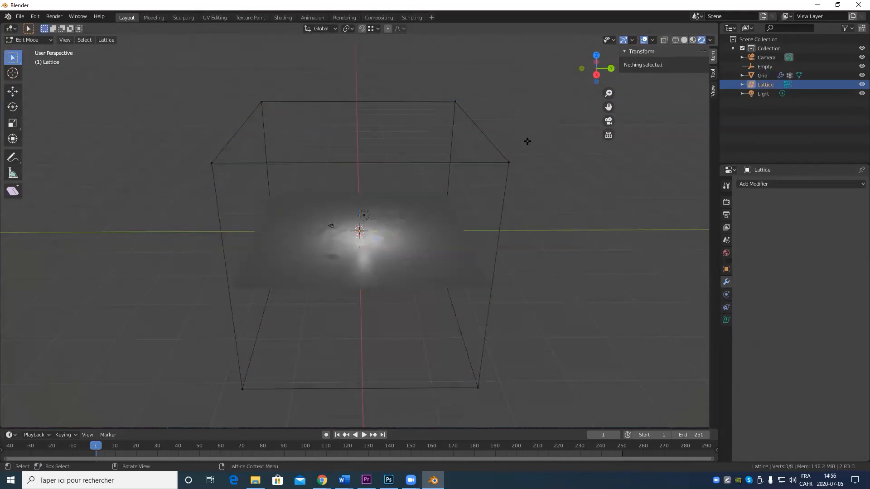
{"action": "left_click_drag", "start_coordinate": [526, 140], "coordinate": [481, 210]}
{"action": "key", "text": "g"}
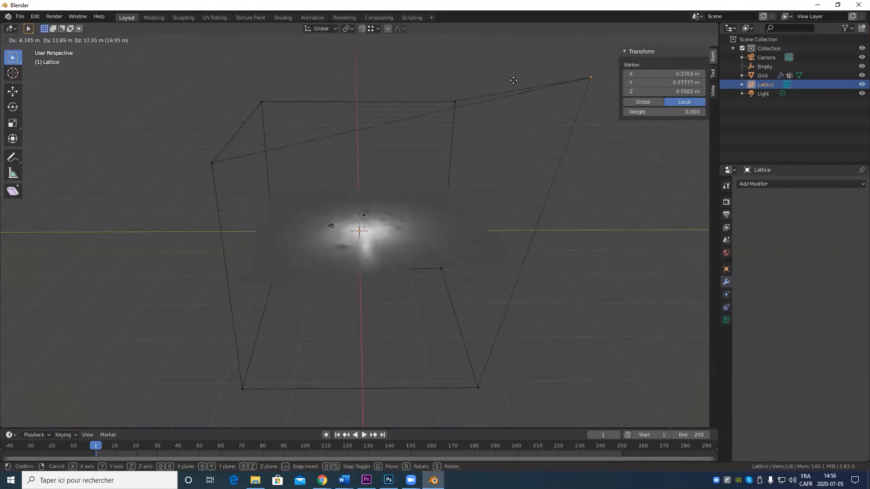
{"action": "key", "text": "Escape"}
{"action": "key", "text": "Tab"}
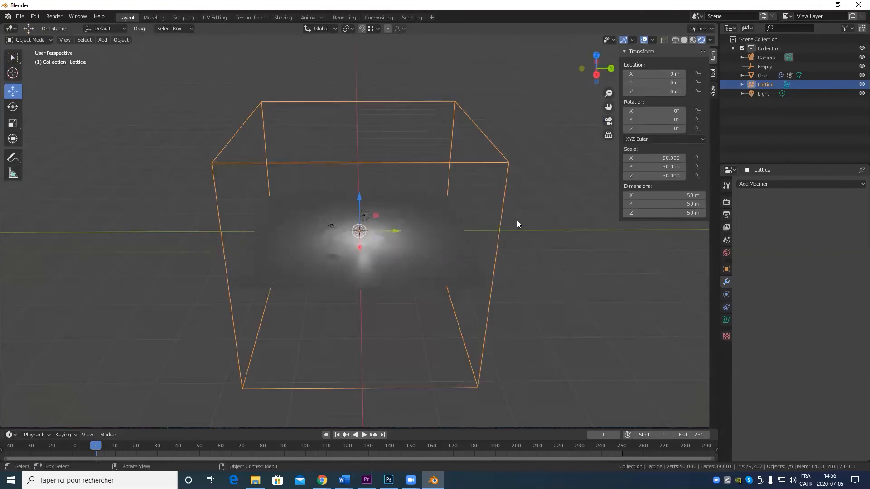
Delete the lattice and add a new one with a 50 m radius at the world origin
{"action": "key", "text": "Delete"}
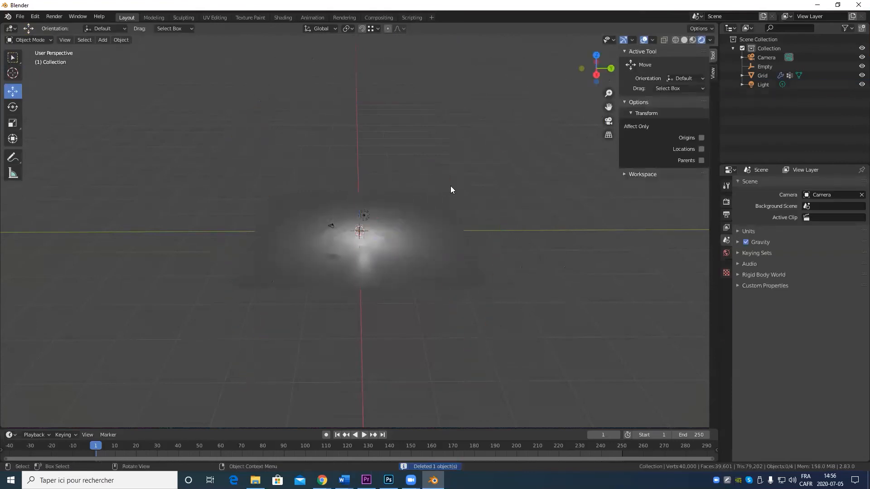
{"action": "left_click", "coordinate": [104, 40]}
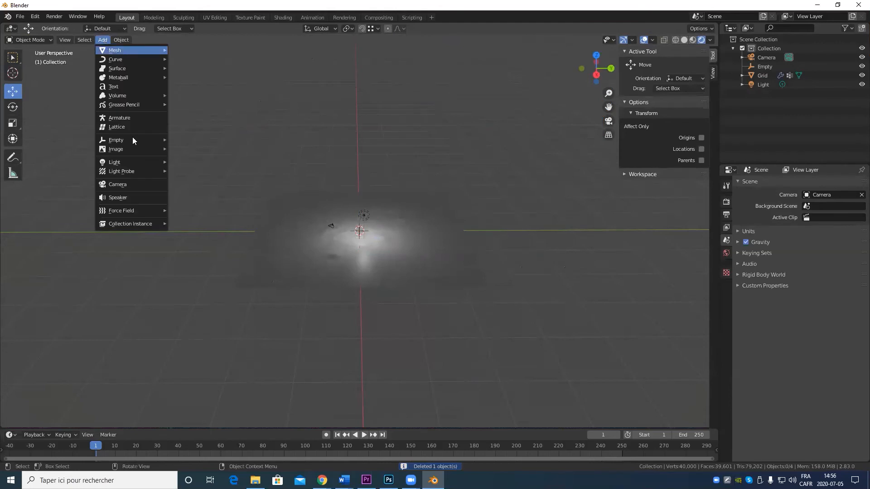
{"action": "left_click", "coordinate": [168, 124]}
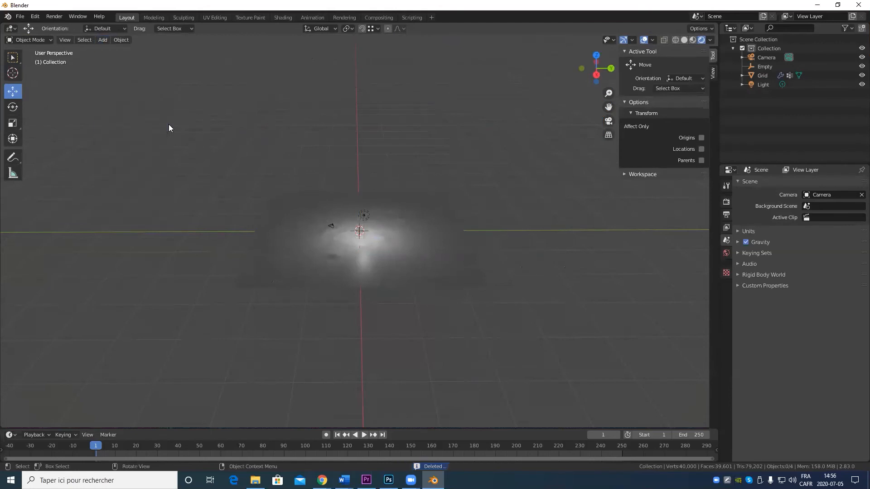
{"action": "left_click", "coordinate": [102, 40]}
{"action": "left_click", "coordinate": [124, 124]}
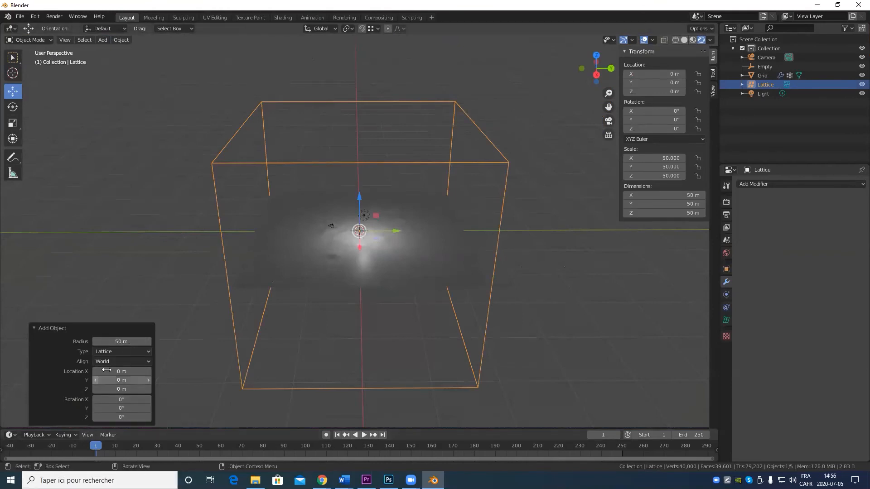
{"action": "left_click", "coordinate": [144, 351]}
{"action": "left_click", "coordinate": [139, 352]}
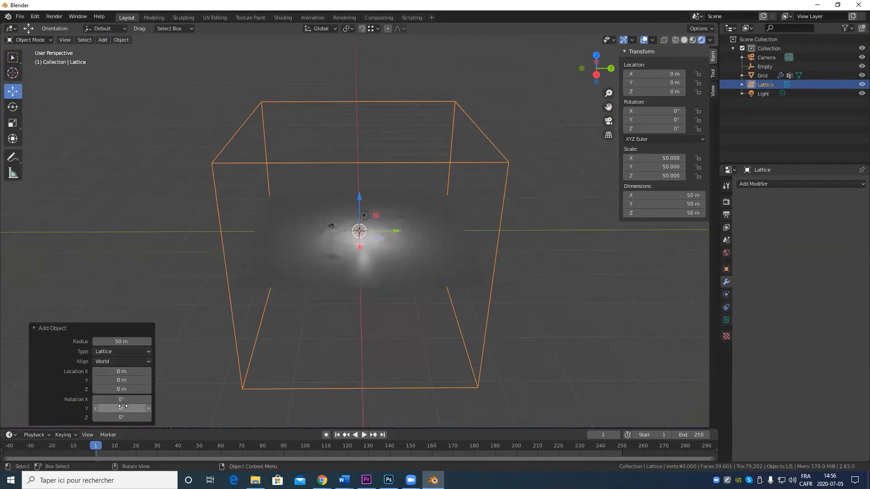
{"action": "scroll", "coordinate": [355, 351], "scroll_direction": "up", "scroll_amount": 3}
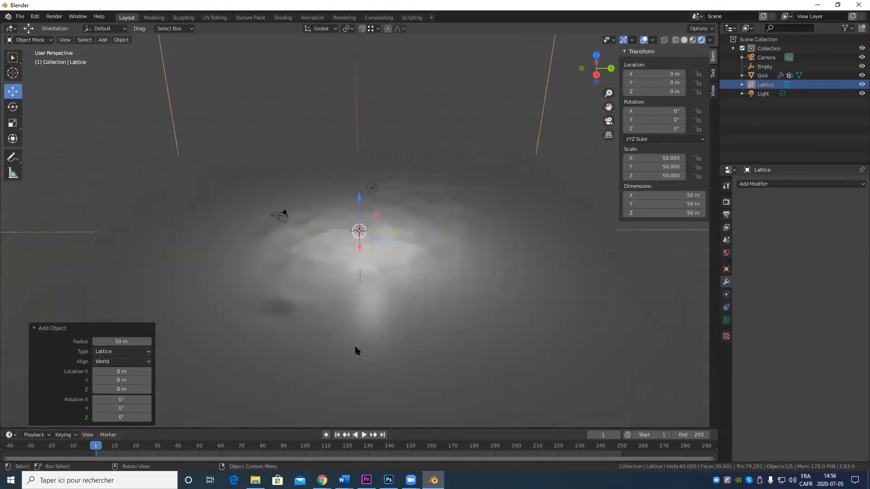
{"action": "scroll", "coordinate": [357, 347], "scroll_direction": "down", "scroll_amount": 5}
{"action": "key", "text": "Tab"}
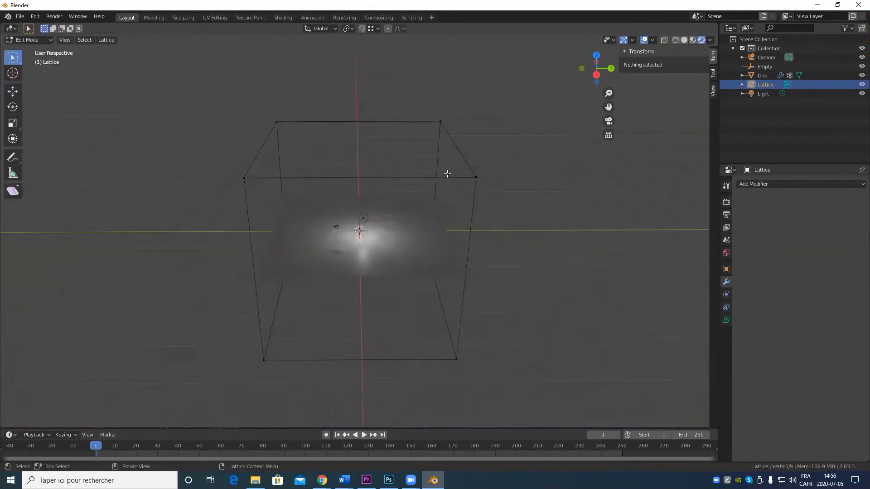
{"action": "scroll", "coordinate": [455, 215], "scroll_direction": "up", "scroll_amount": 4}
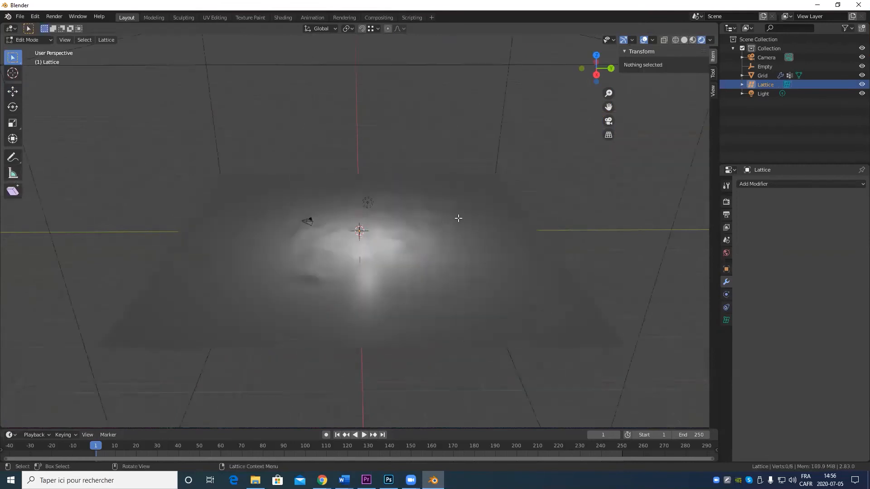
{"action": "key", "text": "Tab"}
{"action": "scroll", "coordinate": [460, 220], "scroll_direction": "down", "scroll_amount": 4}
{"action": "key", "text": "Delete"}
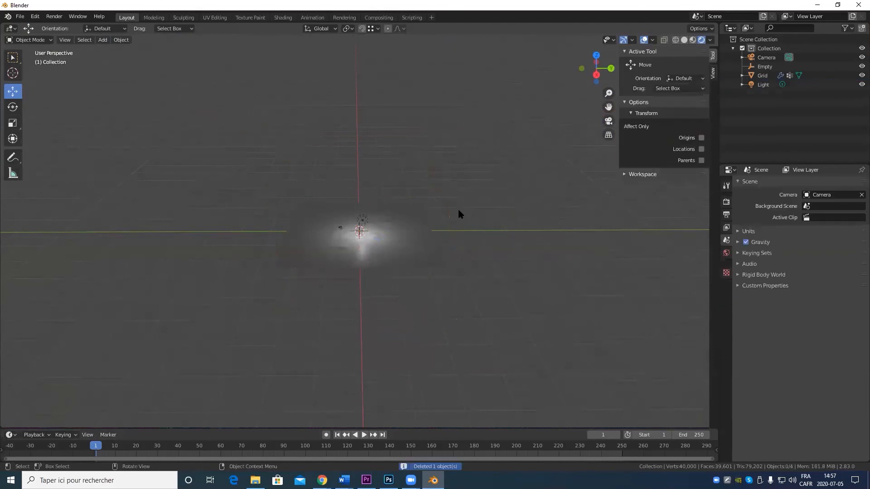
{"action": "scroll", "coordinate": [429, 235], "scroll_direction": "up", "scroll_amount": 3}
{"action": "middle_click_drag", "start_coordinate": [424, 249], "coordinate": [471, 247]}
{"action": "scroll", "coordinate": [543, 242], "scroll_direction": "down", "scroll_amount": 5}
{"action": "key", "text": "ctrl+z"}
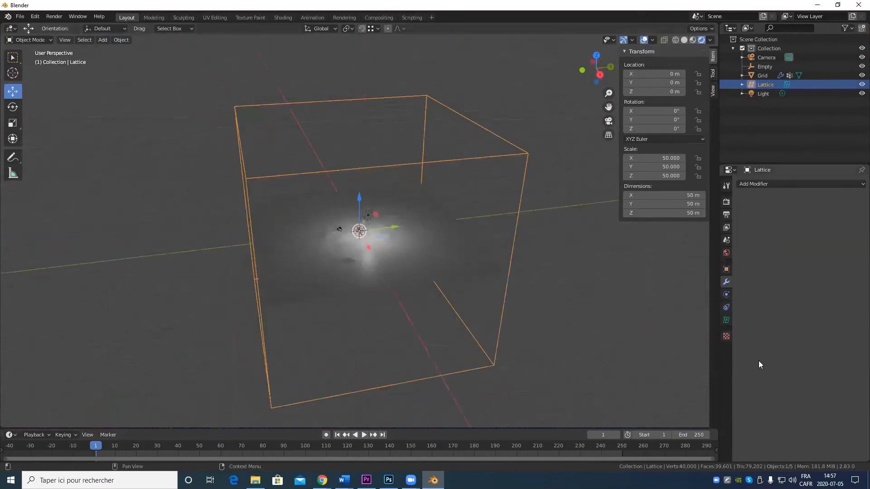
Set the new lattice's resolution to 20 in U, V and W
{"action": "left_click", "coordinate": [727, 321]}
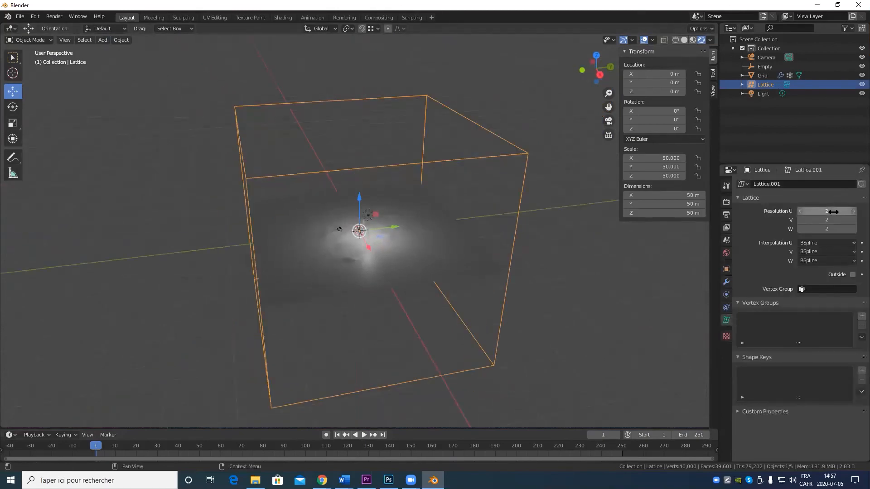
{"action": "left_click", "coordinate": [811, 211]}
{"action": "type", "text": "20"}
{"action": "key", "text": "Tab"}
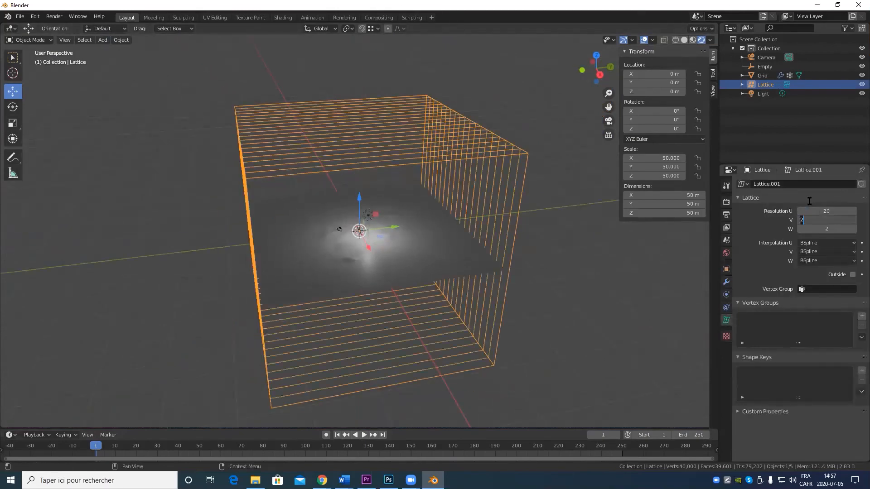
{"action": "type", "text": "20"}
{"action": "key", "text": "Tab"}
{"action": "type", "text": "20"}
{"action": "key", "text": "Return"}
{"action": "scroll", "coordinate": [372, 280], "scroll_direction": "up", "scroll_amount": 6}
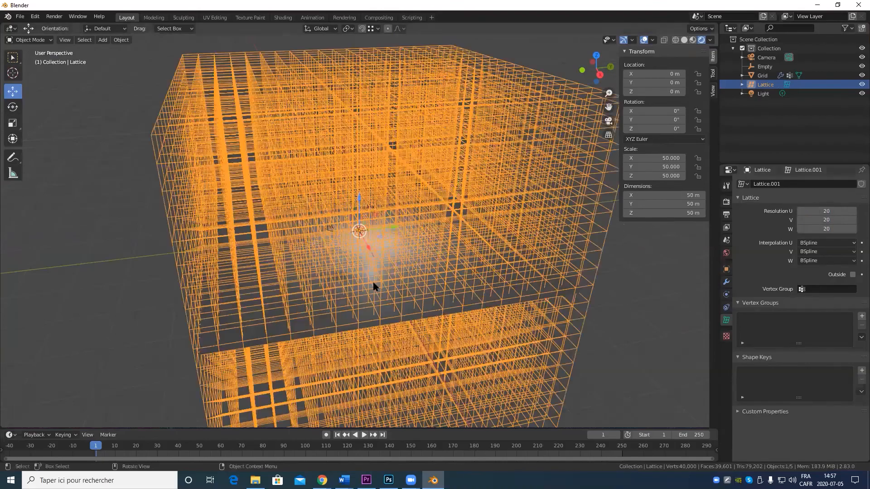
Assign the subdivided lattice as the object of the Grid's Lattice modifier
{"action": "scroll", "coordinate": [361, 282], "scroll_direction": "down", "scroll_amount": 4}
{"action": "middle_click_drag", "start_coordinate": [360, 282], "coordinate": [466, 240]}
{"action": "scroll", "coordinate": [520, 309], "scroll_direction": "down", "scroll_amount": 5}
{"action": "scroll", "coordinate": [513, 310], "scroll_direction": "up", "scroll_amount": 4}
{"action": "scroll", "coordinate": [510, 307], "scroll_direction": "down", "scroll_amount": 4}
{"action": "scroll", "coordinate": [397, 287], "scroll_direction": "up", "scroll_amount": 8}
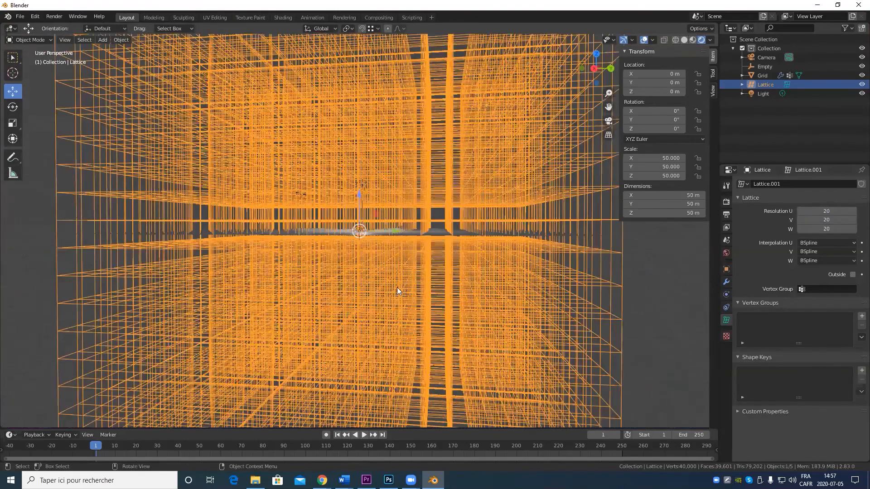
{"action": "middle_click_drag", "start_coordinate": [385, 298], "coordinate": [445, 343]}
{"action": "left_click", "coordinate": [446, 343]}
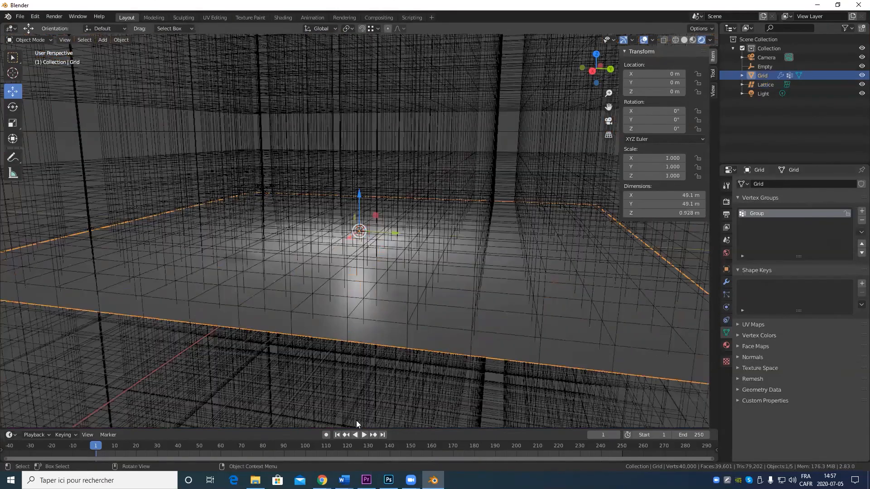
{"action": "left_click", "coordinate": [727, 282]}
{"action": "scroll", "coordinate": [760, 404], "scroll_direction": "down", "scroll_amount": 8}
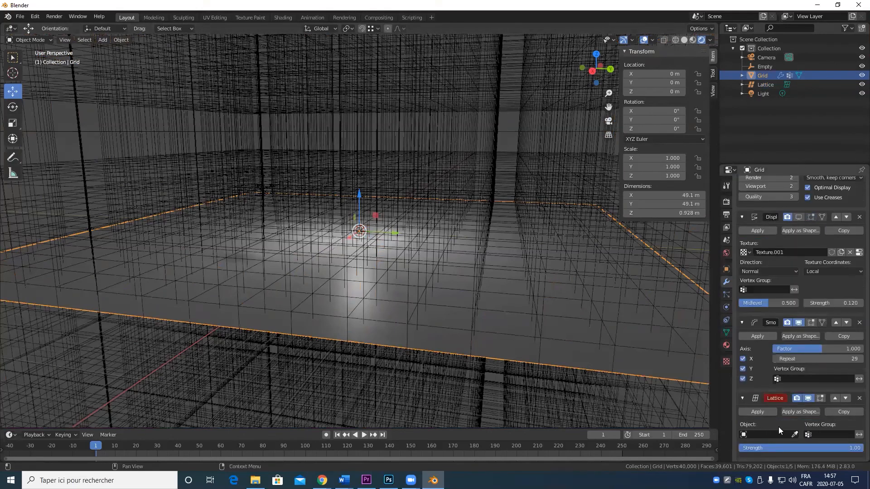
{"action": "left_click", "coordinate": [794, 434]}
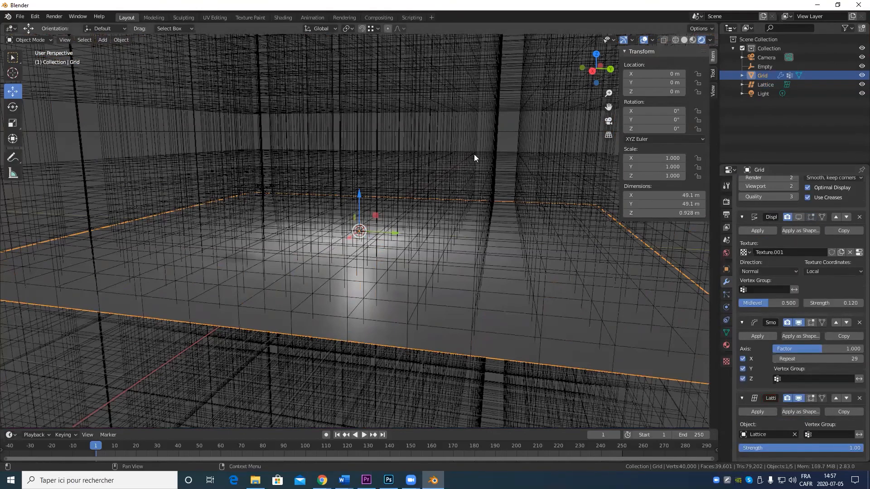
{"action": "left_click", "coordinate": [473, 154]}
Try raising a block of lattice points about 11.5 m to test the terrain deformation, and undo the move
{"action": "left_click", "coordinate": [427, 194]}
{"action": "key", "text": "Tab"}
{"action": "scroll", "coordinate": [396, 261], "scroll_direction": "up", "scroll_amount": 8}
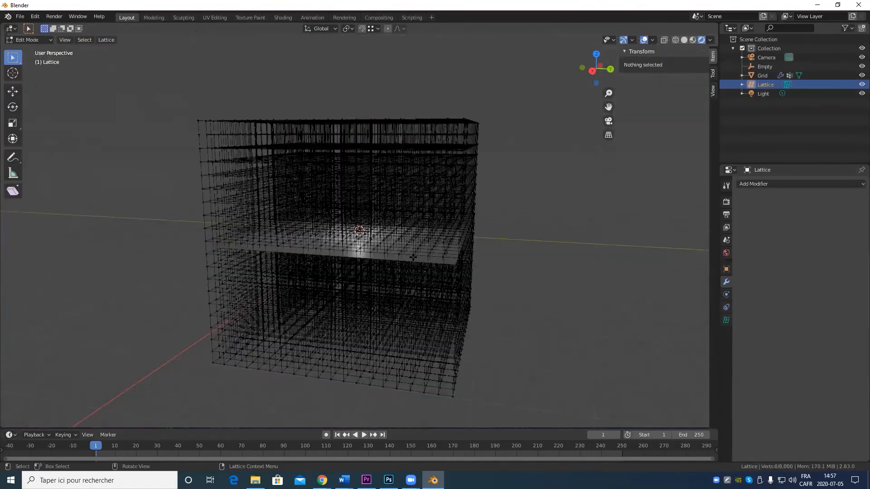
{"action": "scroll", "coordinate": [397, 261], "scroll_direction": "up", "scroll_amount": 2}
{"action": "middle_click_drag", "start_coordinate": [397, 261], "coordinate": [424, 261]}
{"action": "left_click_drag", "start_coordinate": [430, 185], "coordinate": [538, 270]}
{"action": "key", "text": "g"}
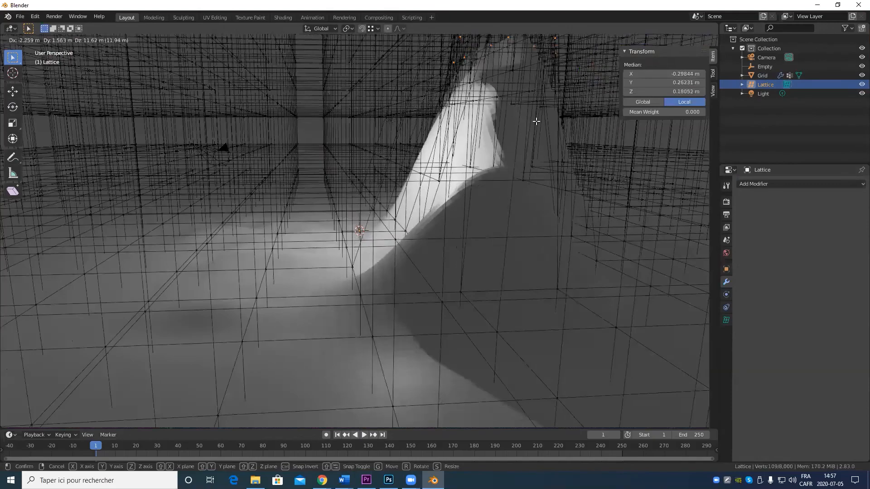
{"action": "left_click", "coordinate": [537, 122]}
{"action": "scroll", "coordinate": [519, 174], "scroll_direction": "down", "scroll_amount": 6}
{"action": "scroll", "coordinate": [453, 248], "scroll_direction": "up", "scroll_amount": 10}
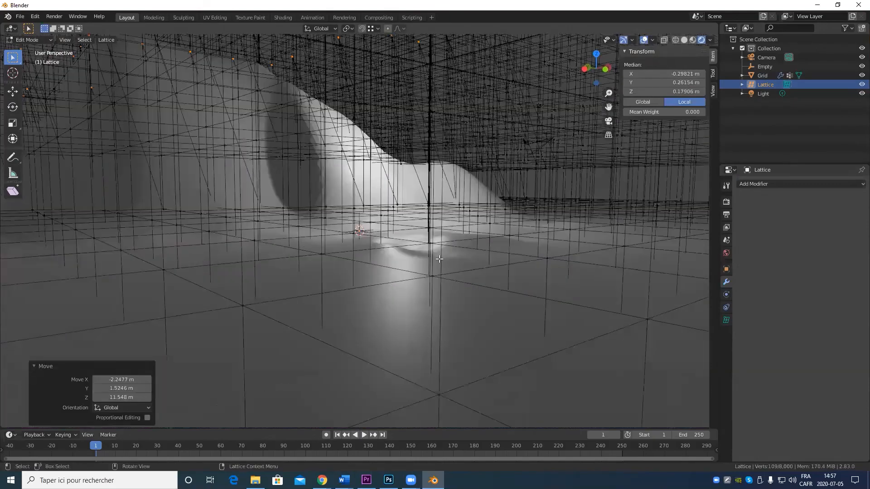
{"action": "middle_click_drag", "start_coordinate": [440, 259], "coordinate": [440, 222]}
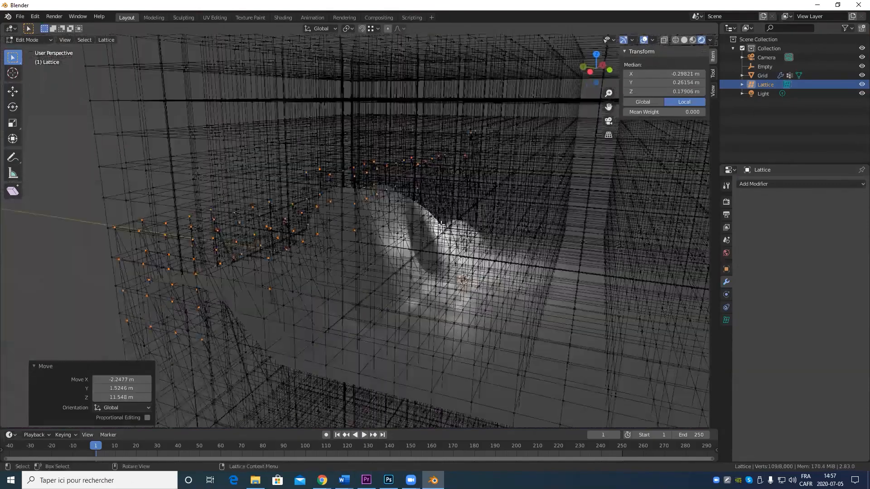
{"action": "scroll", "coordinate": [363, 296], "scroll_direction": "down", "scroll_amount": 8}
{"action": "key", "text": "ctrl+z"}
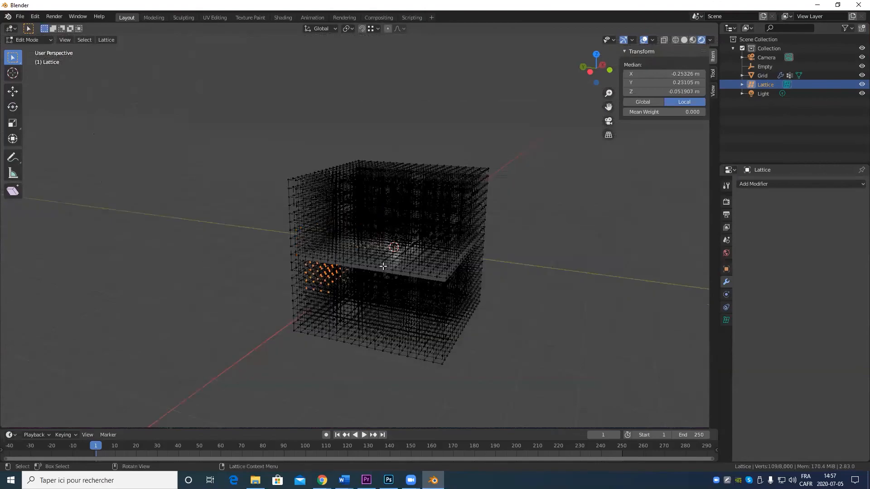
Select two neighbouring lattice points and move them about 3.6 m in X, 1.9 m in Y and 13.9 m in Z
{"action": "scroll", "coordinate": [361, 316], "scroll_direction": "up", "scroll_amount": 8}
{"action": "scroll", "coordinate": [361, 317], "scroll_direction": "up", "scroll_amount": 5}
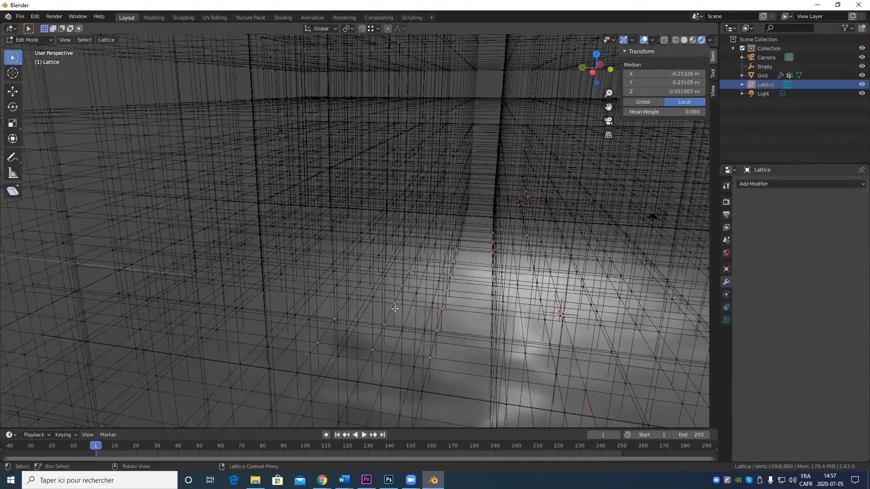
{"action": "left_click", "coordinate": [395, 307]}
{"action": "left_click", "coordinate": [393, 300], "text": "shift"}
{"action": "key", "text": "g"}
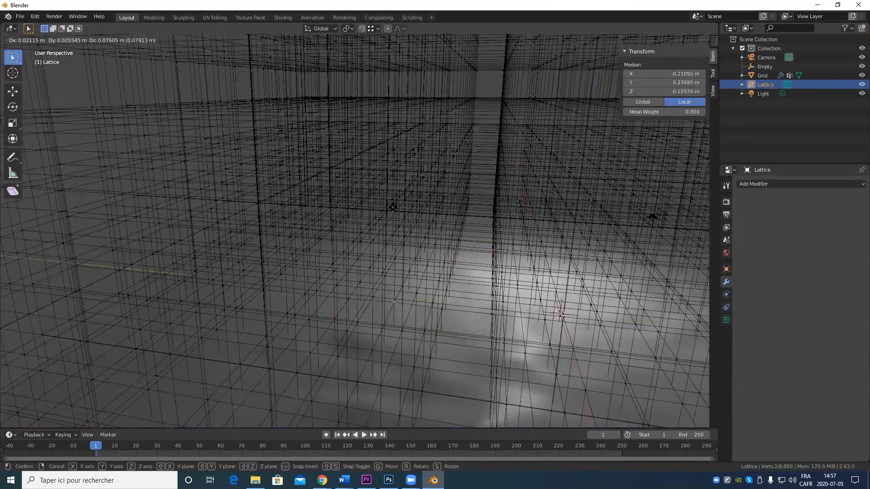
{"action": "left_click", "coordinate": [443, 143]}
{"action": "middle_click_drag", "start_coordinate": [443, 144], "coordinate": [375, 228]}
{"action": "scroll", "coordinate": [375, 227], "scroll_direction": "down", "scroll_amount": 5}
{"action": "scroll", "coordinate": [374, 227], "scroll_direction": "up", "scroll_amount": 8}
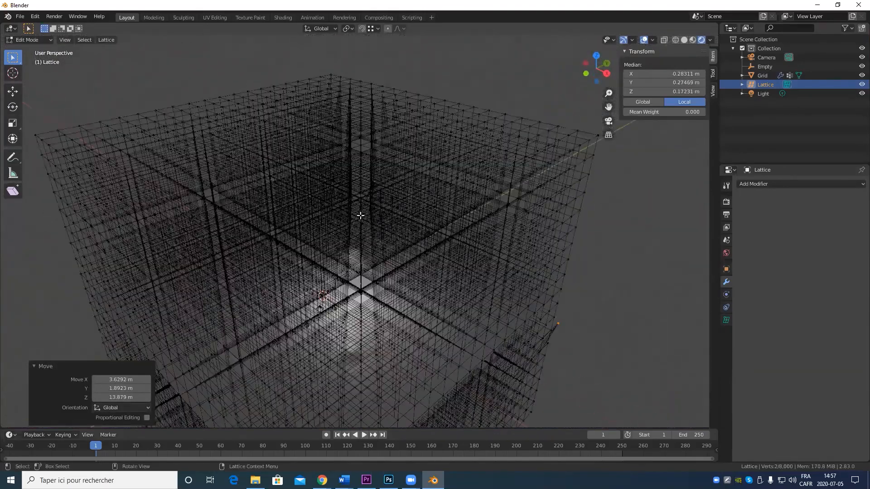
{"action": "scroll", "coordinate": [409, 224], "scroll_direction": "down", "scroll_amount": 6}
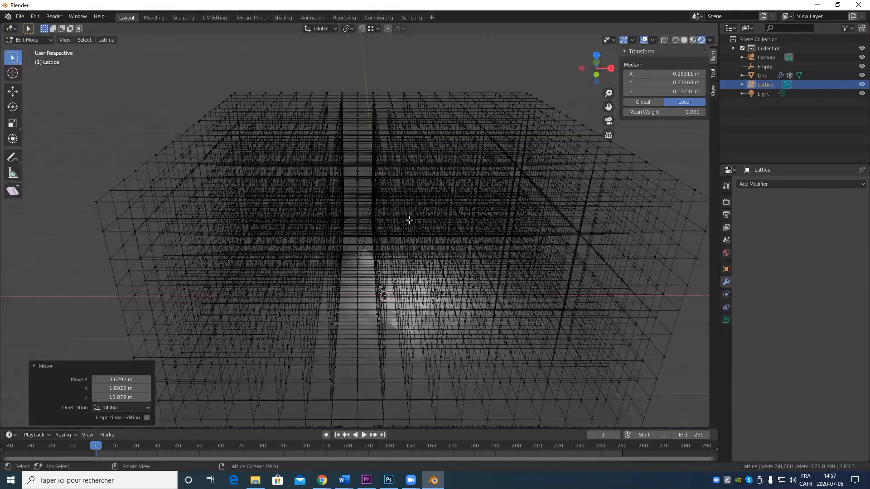
{"action": "scroll", "coordinate": [408, 249], "scroll_direction": "down", "scroll_amount": 5}
Delete the lattice object and remove the Lattice modifier from the Grid
{"action": "key", "text": "Tab"}
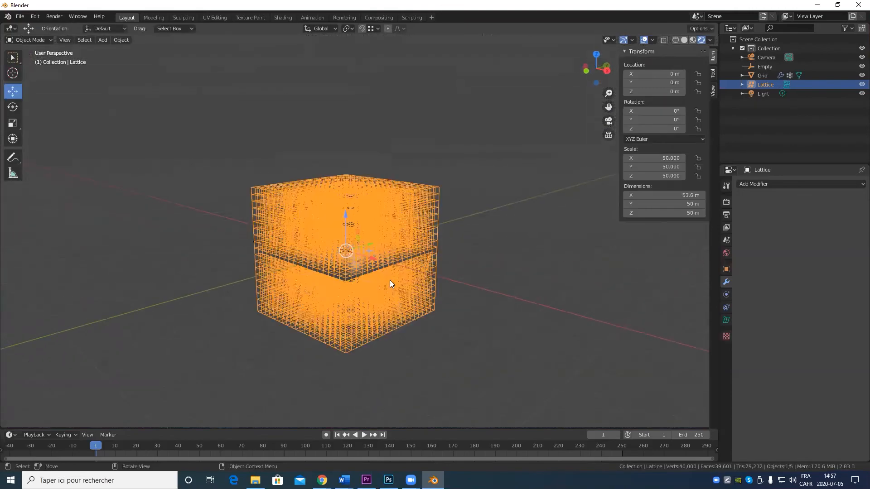
{"action": "scroll", "coordinate": [387, 278], "scroll_direction": "up", "scroll_amount": 8}
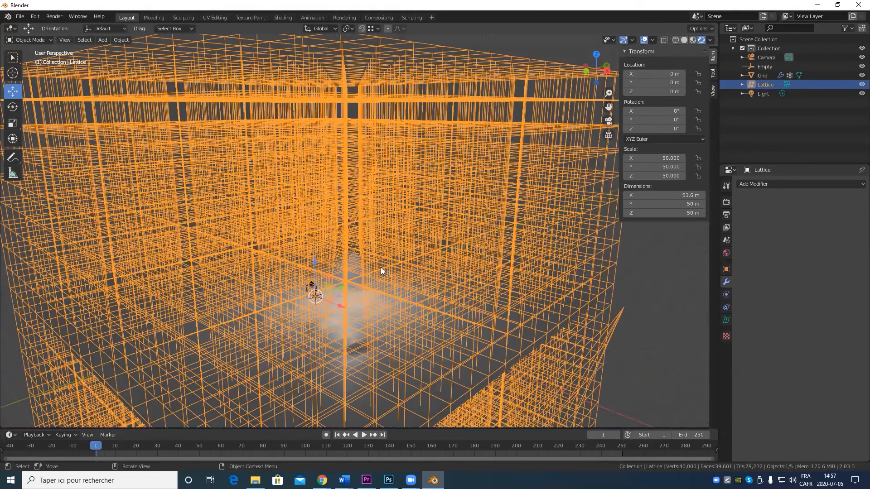
{"action": "key", "text": "Delete"}
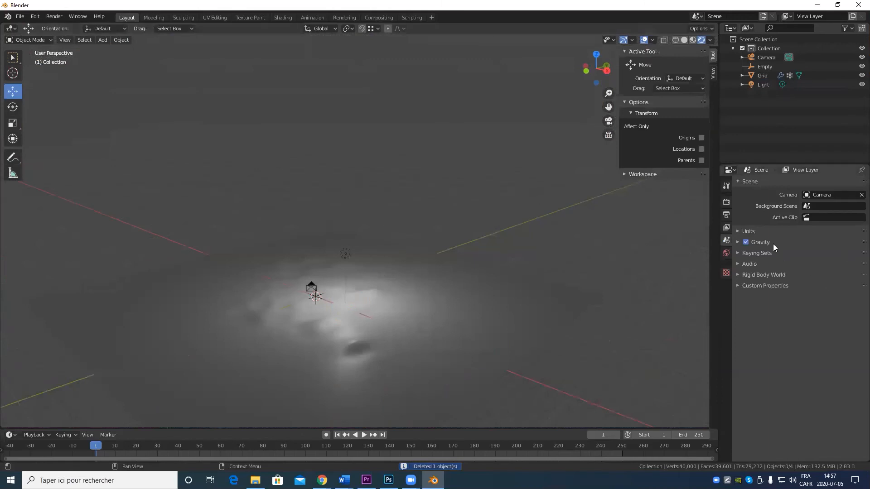
{"action": "left_click", "coordinate": [488, 296]}
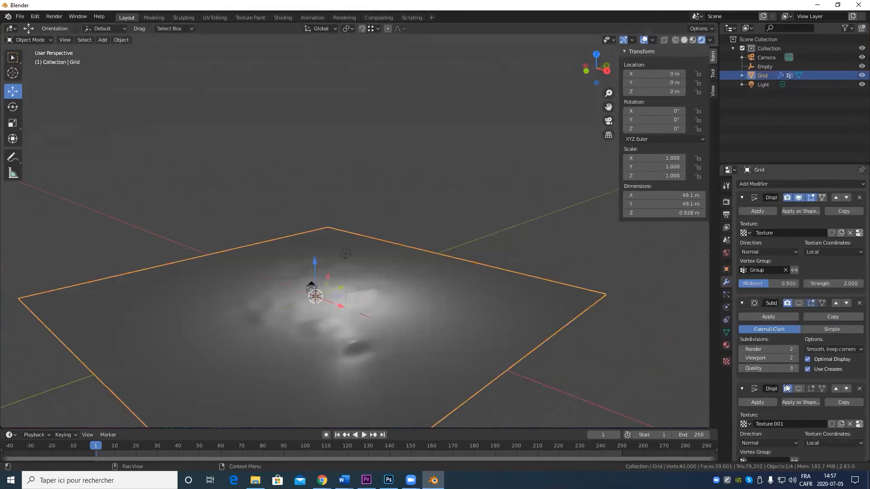
{"action": "scroll", "coordinate": [792, 424], "scroll_direction": "down", "scroll_amount": 8}
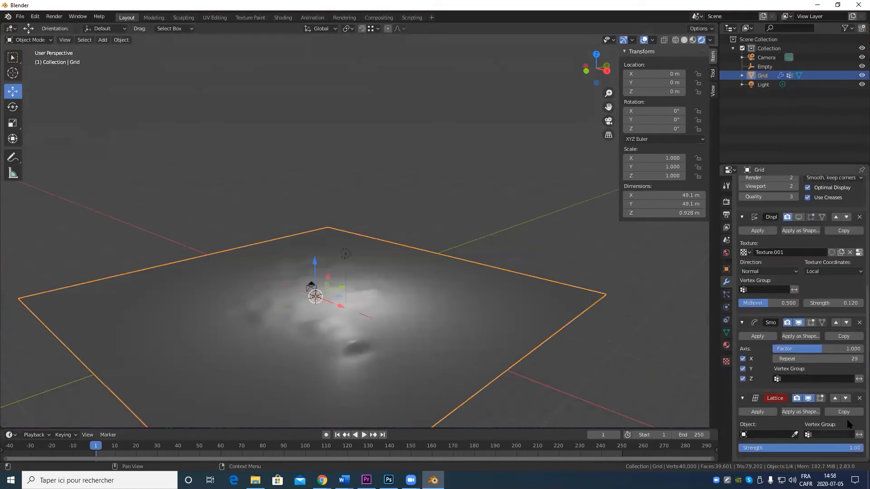
{"action": "left_click", "coordinate": [858, 398]}
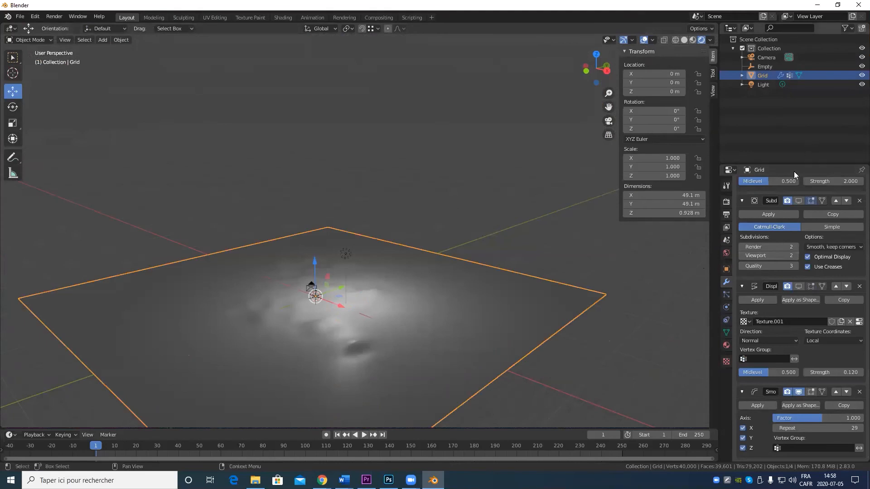
Add a Wave modifier to the Grid and play the animation up to frame 105 to preview the ripples
{"action": "scroll", "coordinate": [790, 195], "scroll_direction": "up", "scroll_amount": 5}
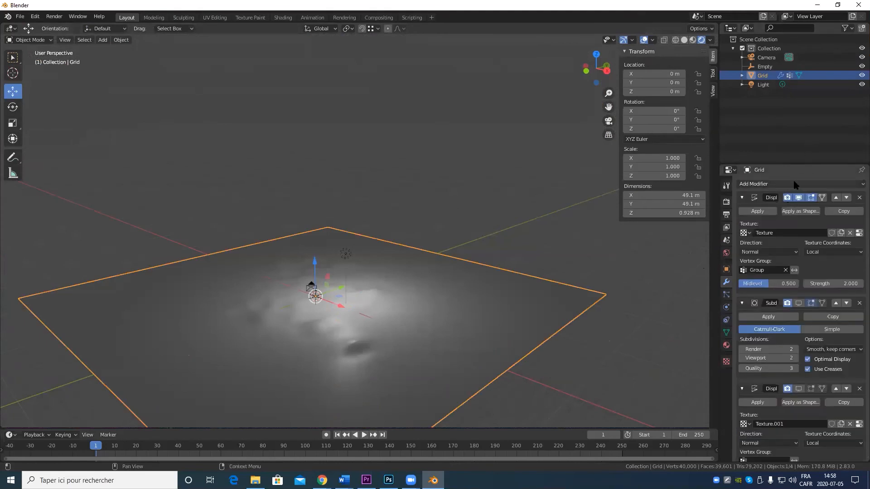
{"action": "left_click", "coordinate": [792, 185]}
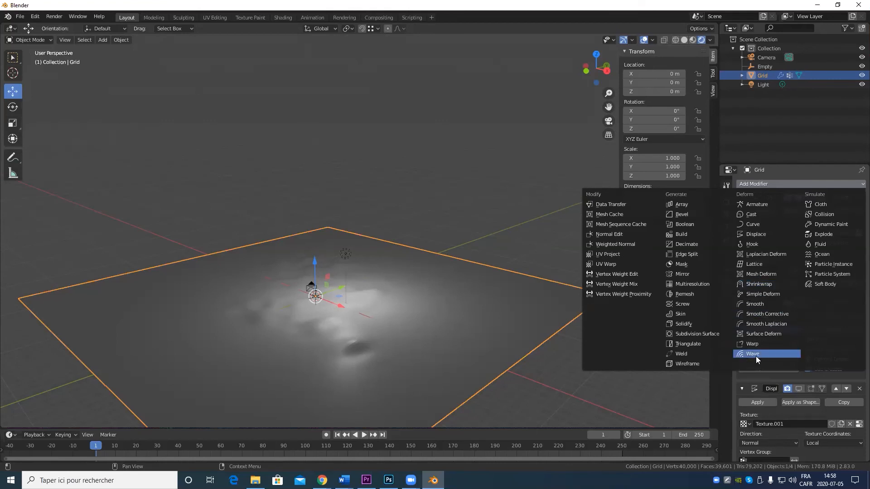
{"action": "left_click", "coordinate": [782, 355]}
{"action": "scroll", "coordinate": [347, 319], "scroll_direction": "up", "scroll_amount": 3}
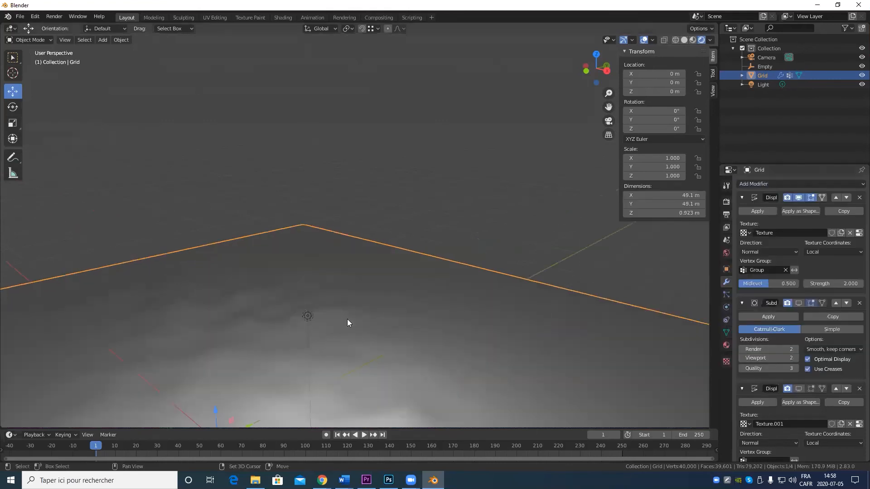
{"action": "middle_click_drag", "start_coordinate": [347, 319], "coordinate": [428, 229]}
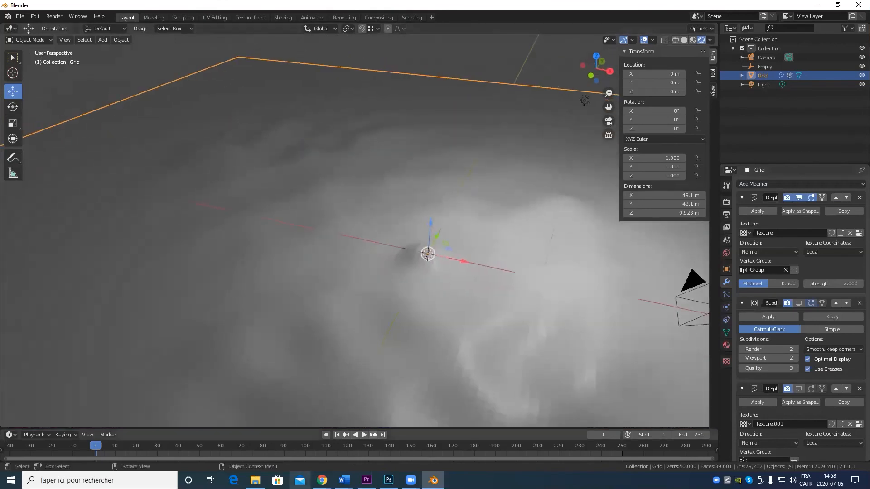
{"action": "left_click", "coordinate": [365, 435]}
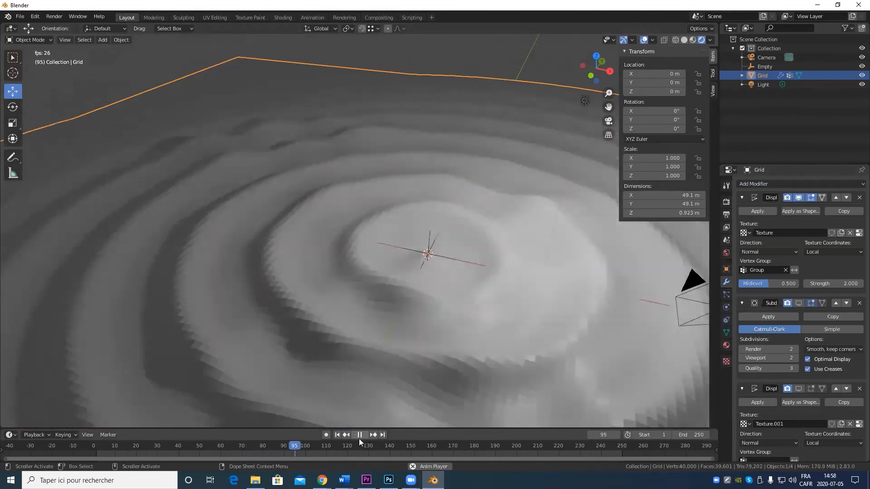
{"action": "left_click", "coordinate": [359, 435]}
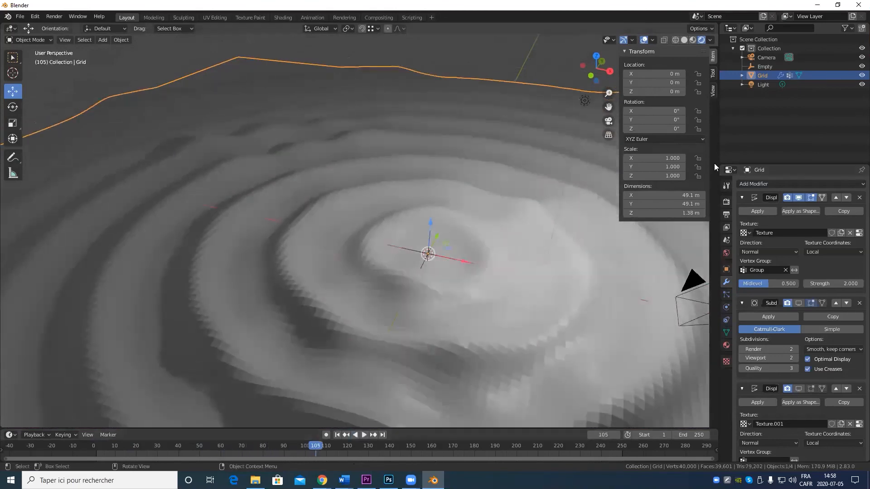
Add a Simple Deform modifier to the Grid and view the whole deformed terrain
{"action": "left_click", "coordinate": [796, 184]}
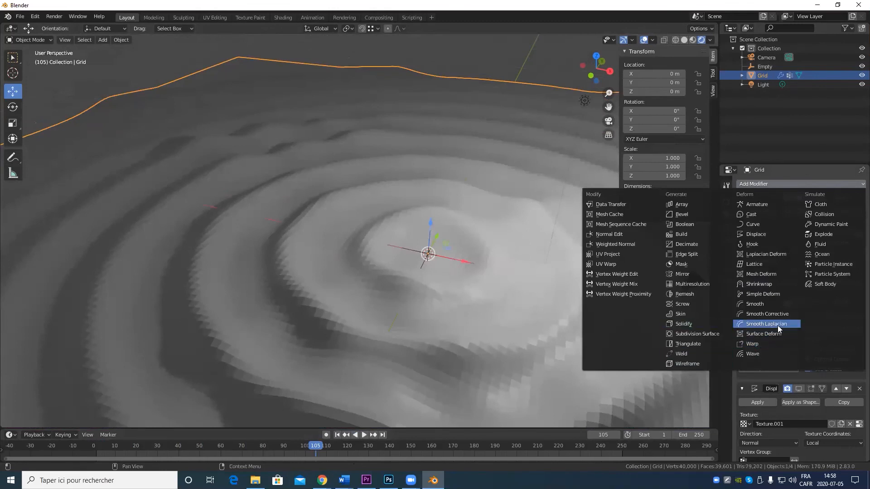
{"action": "left_click", "coordinate": [790, 296]}
{"action": "scroll", "coordinate": [502, 319], "scroll_direction": "down", "scroll_amount": 10}
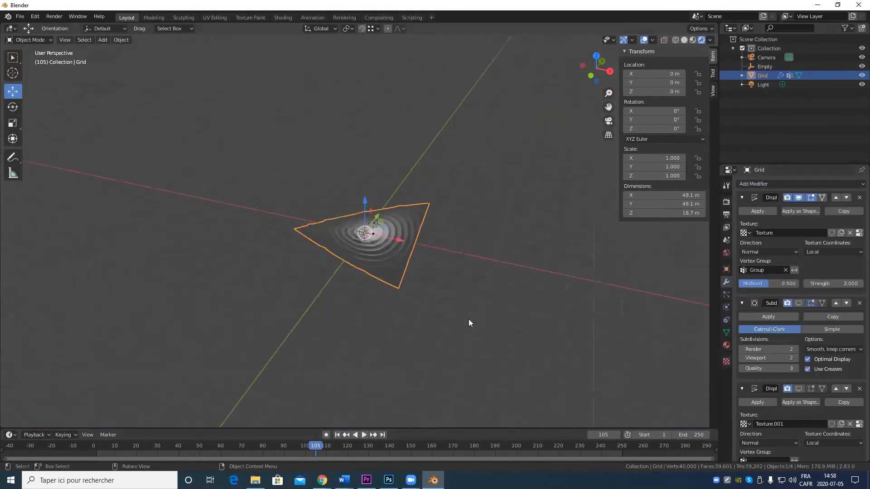
Try the Bend, Taper and Stretch modes of the Grid's Simple Deform modifier and compare their effect on the terrain
{"action": "middle_click_drag", "start_coordinate": [469, 320], "coordinate": [509, 284]}
{"action": "left_click_drag", "start_coordinate": [509, 281], "coordinate": [490, 334], "text": "alt"}
{"action": "scroll", "coordinate": [490, 334], "scroll_direction": "up", "scroll_amount": 7}
{"action": "middle_click_drag", "start_coordinate": [490, 334], "coordinate": [521, 356]}
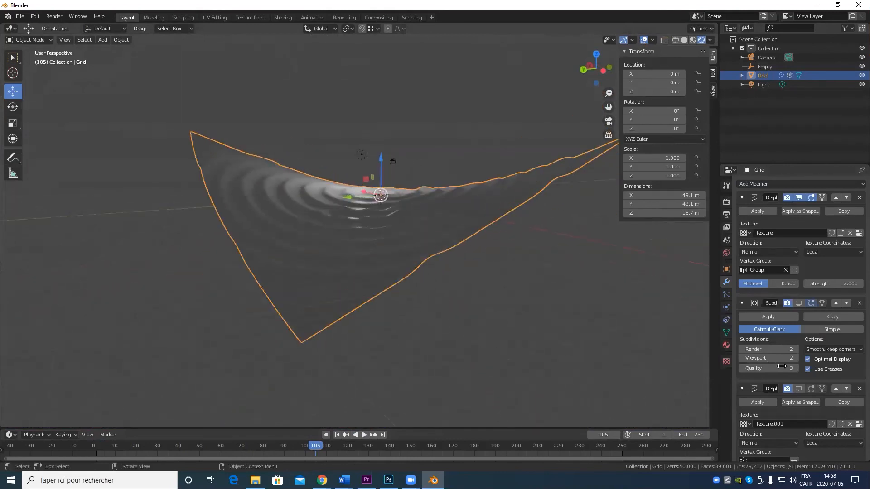
{"action": "scroll", "coordinate": [807, 410], "scroll_direction": "down", "scroll_amount": 7}
{"action": "scroll", "coordinate": [807, 410], "scroll_direction": "down", "scroll_amount": 12}
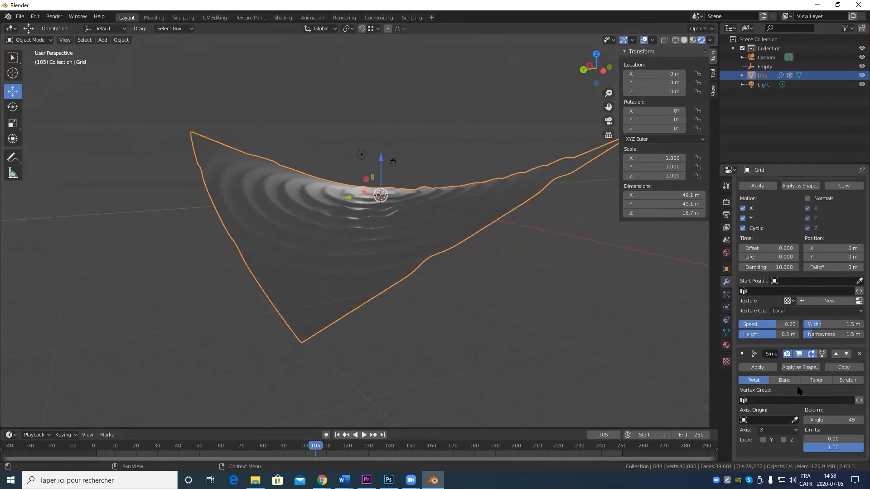
{"action": "left_click", "coordinate": [790, 377]}
{"action": "left_click", "coordinate": [818, 379]}
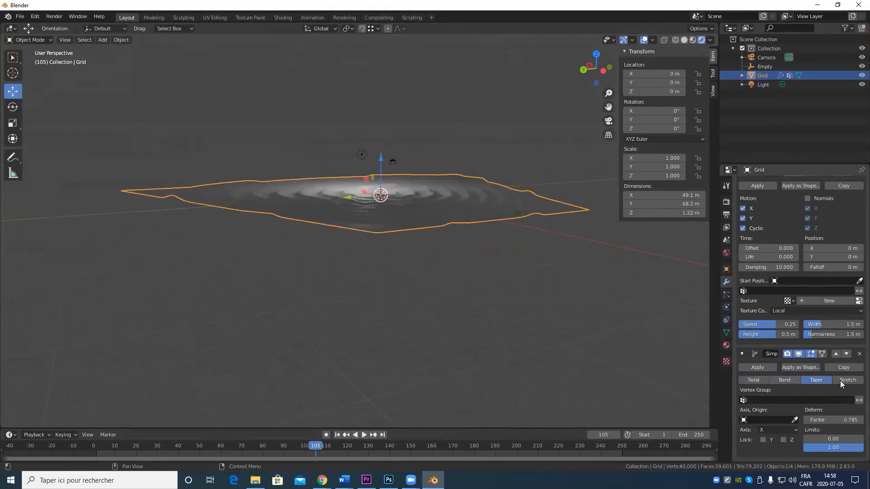
{"action": "left_click", "coordinate": [847, 381]}
{"action": "middle_click_drag", "start_coordinate": [290, 199], "coordinate": [521, 290]}
Return the Simple Deform modifier to Twist mode and look over the twisted terrain
{"action": "left_click", "coordinate": [770, 380]}
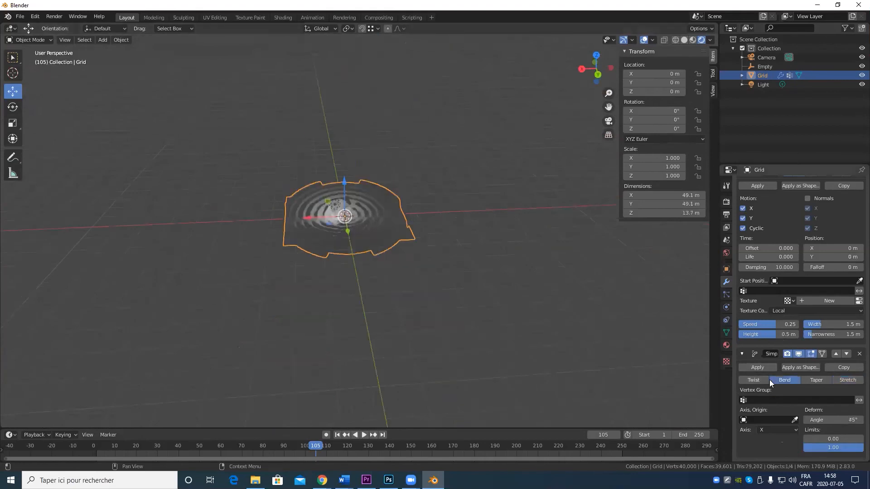
{"action": "left_click", "coordinate": [765, 380]}
{"action": "scroll", "coordinate": [385, 297], "scroll_direction": "up", "scroll_amount": 11}
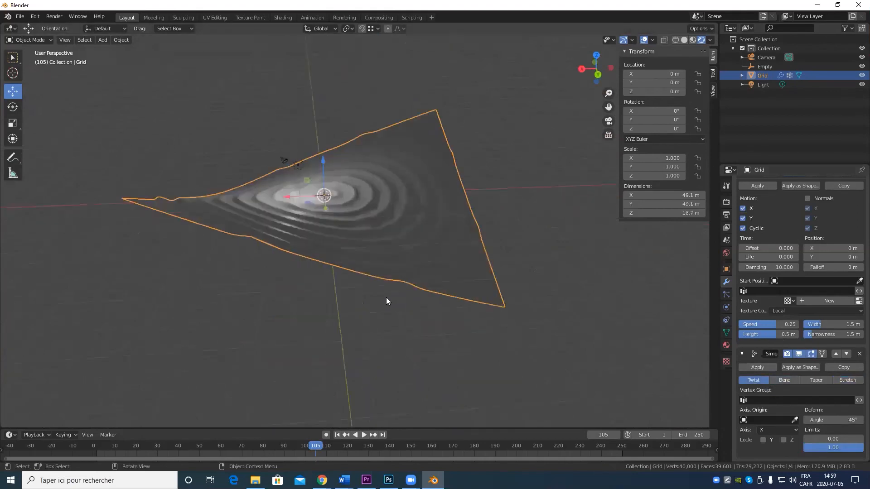
{"action": "middle_click_drag", "start_coordinate": [373, 292], "coordinate": [443, 321]}
{"action": "scroll", "coordinate": [414, 296], "scroll_direction": "down", "scroll_amount": 9}
{"action": "middle_click_drag", "start_coordinate": [412, 293], "coordinate": [472, 300]}
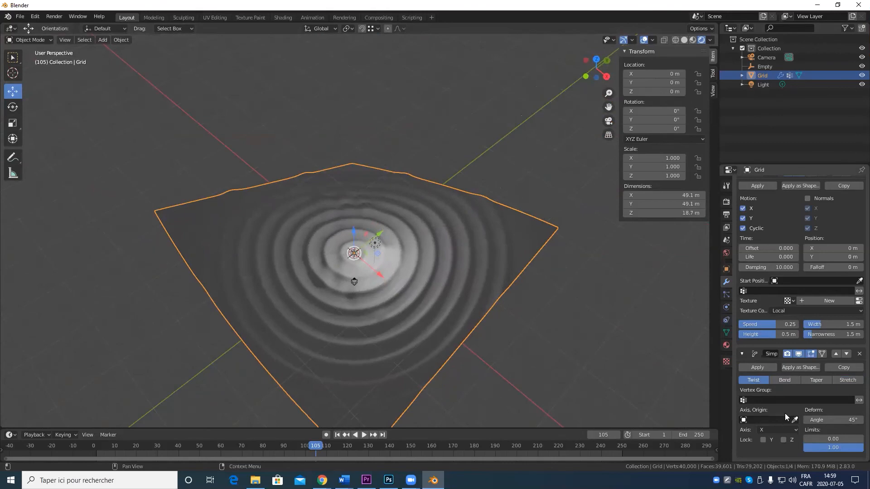
Add a Build modifier to the Grid
{"action": "scroll", "coordinate": [785, 416], "scroll_direction": "up", "scroll_amount": 12}
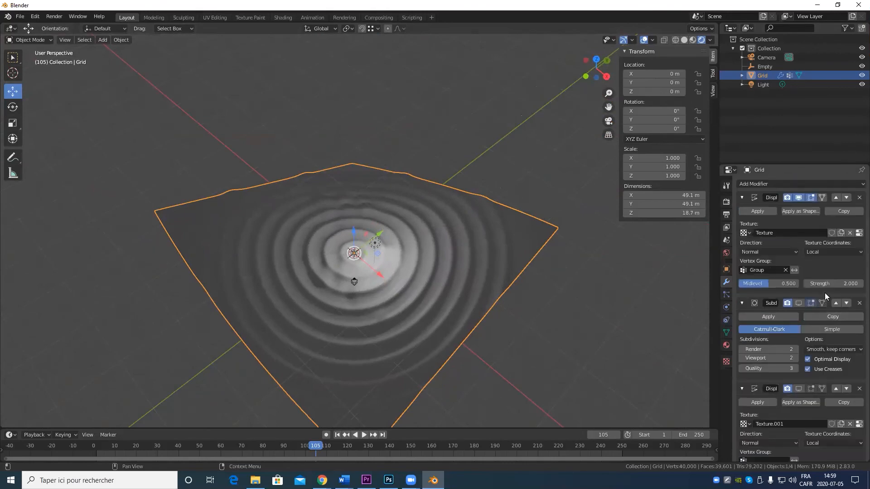
{"action": "left_click", "coordinate": [785, 183]}
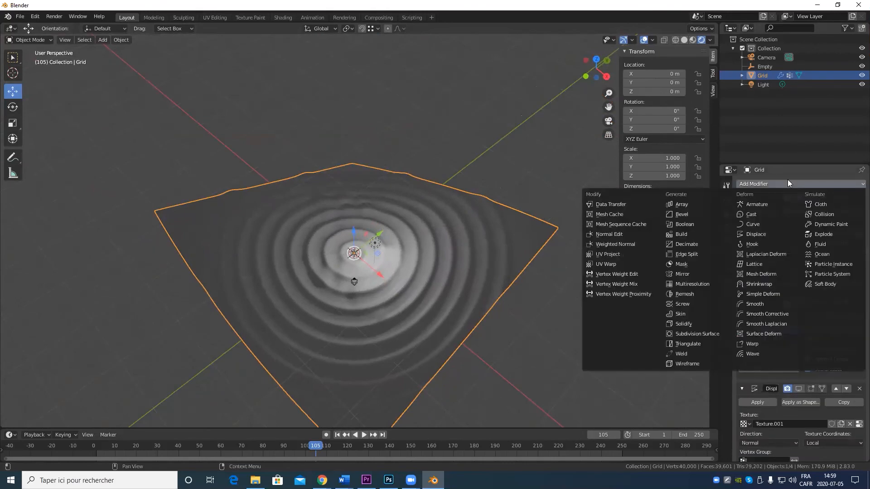
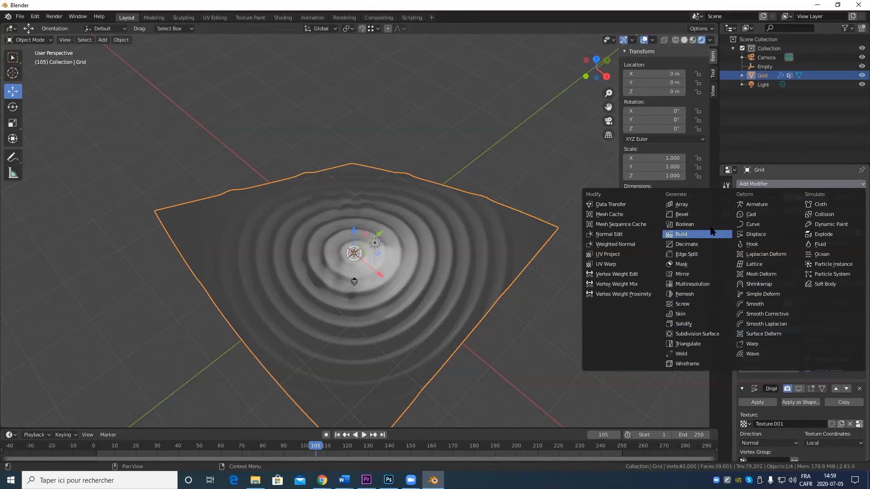
{"action": "left_click", "coordinate": [685, 235]}
{"action": "scroll", "coordinate": [844, 366], "scroll_direction": "down", "scroll_amount": 10}
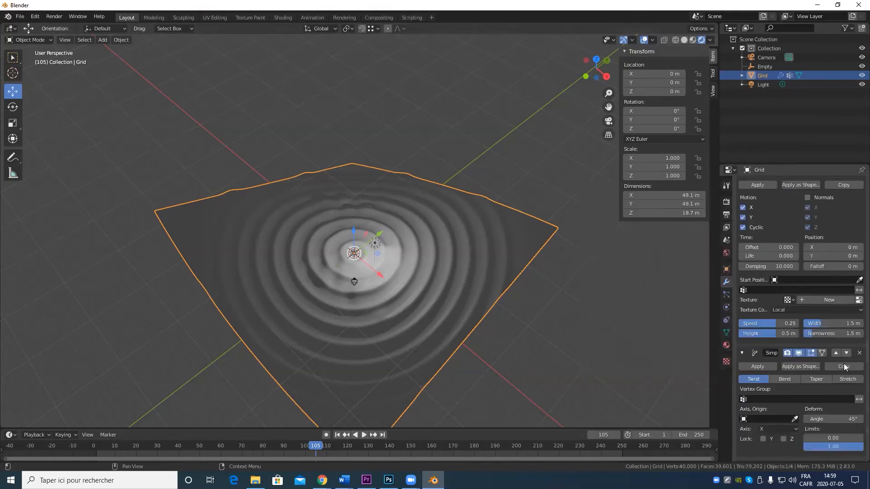
{"action": "scroll", "coordinate": [808, 377], "scroll_direction": "down", "scroll_amount": 3}
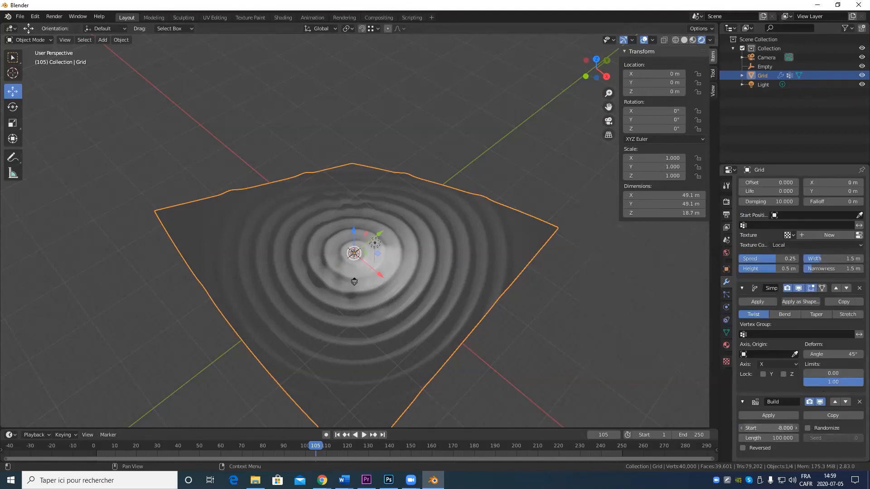
Undo the change to the Build modifier's Start value and set its Length to 90.6
{"action": "key", "text": "ctrl+z"}
{"action": "key", "text": "ctrl+z"}
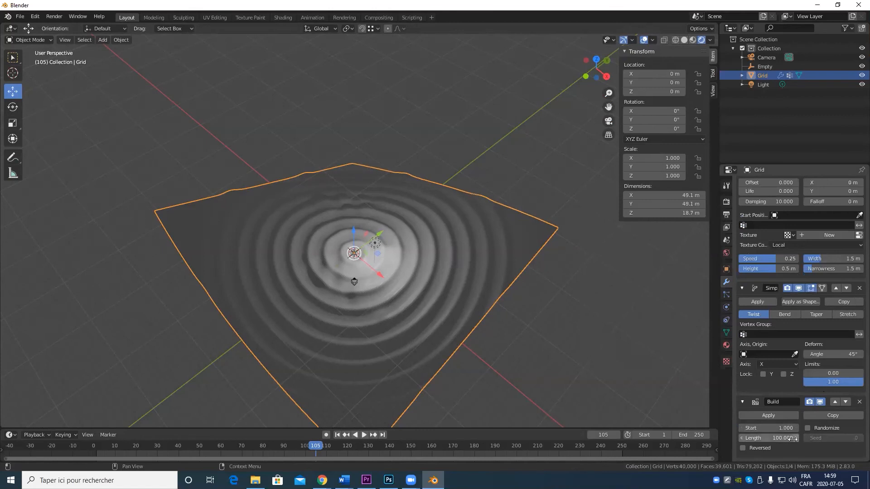
{"action": "left_click_drag", "start_coordinate": [766, 438], "coordinate": [792, 438]}
{"action": "key", "text": "ctrl+z"}
Preview the build effect along the animation and stop playback at frame 0
{"action": "left_click_drag", "start_coordinate": [229, 451], "coordinate": [4, 468]}
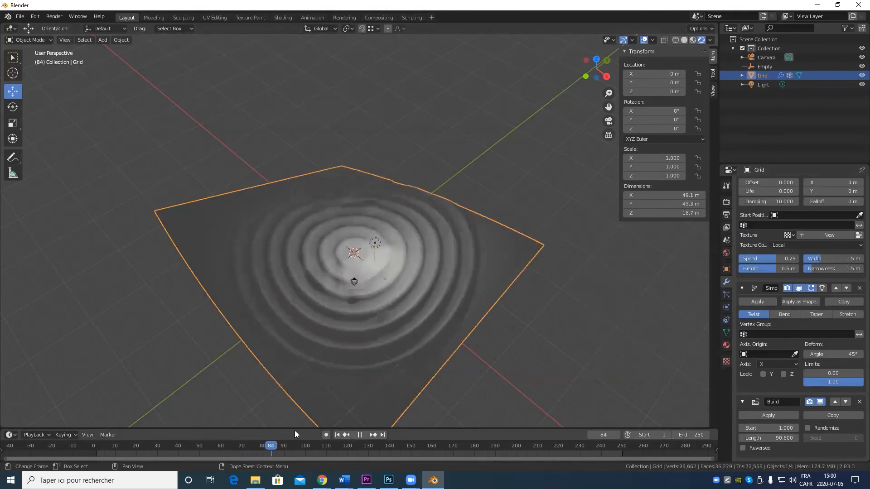
{"action": "left_click_drag", "start_coordinate": [235, 444], "coordinate": [87, 445]}
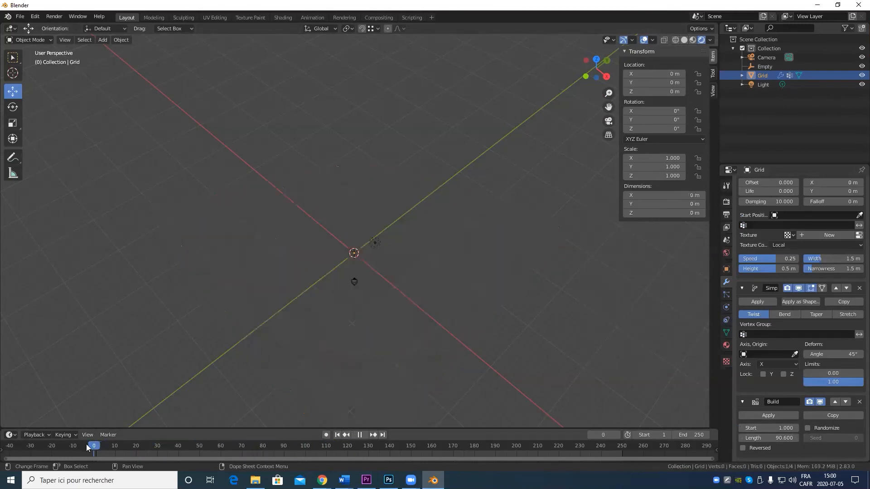
{"action": "key", "text": "space"}
Set the Build modifier's Start to 1 and Length to 100, and enable Randomize
{"action": "left_click", "coordinate": [774, 428]}
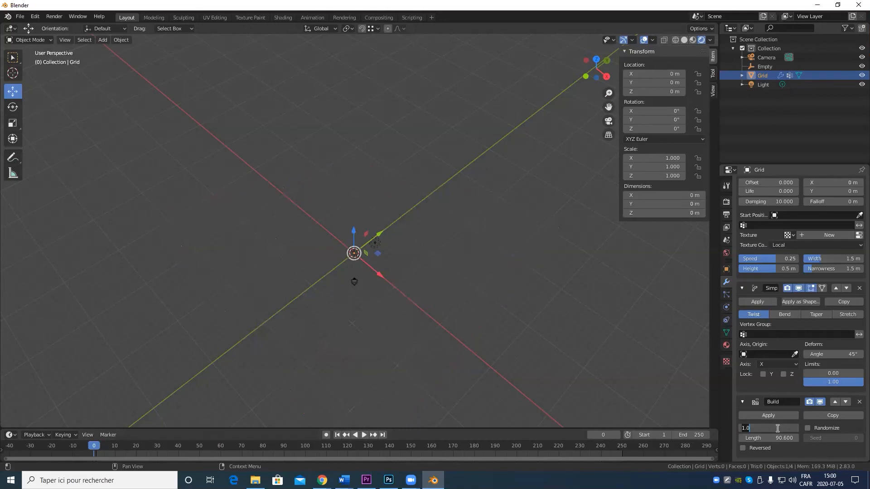
{"action": "key", "text": "Return"}
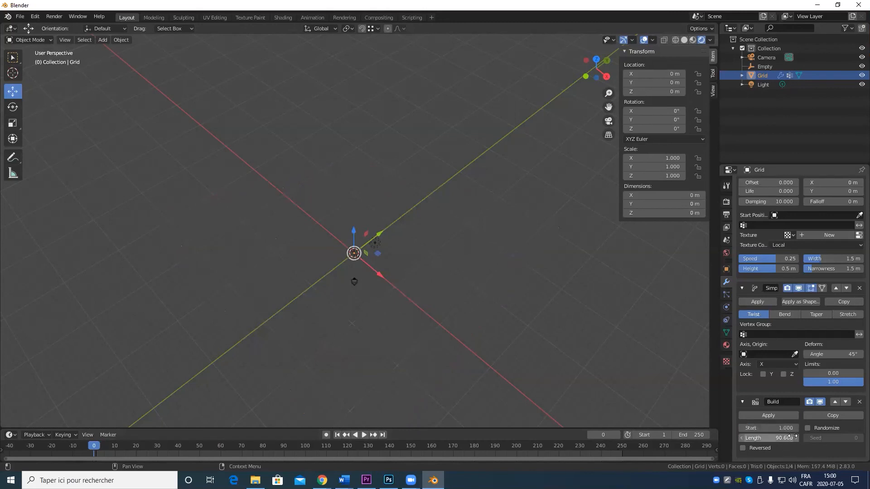
{"action": "left_click", "coordinate": [791, 438]}
{"action": "key", "text": "BackSpace"}
{"action": "key", "text": "BackSpace"}
{"action": "key", "text": "BackSpace"}
{"action": "key", "text": "BackSpace"}
{"action": "type", "text": "100"}
{"action": "key", "text": "Return"}
{"action": "left_click", "coordinate": [808, 428]}
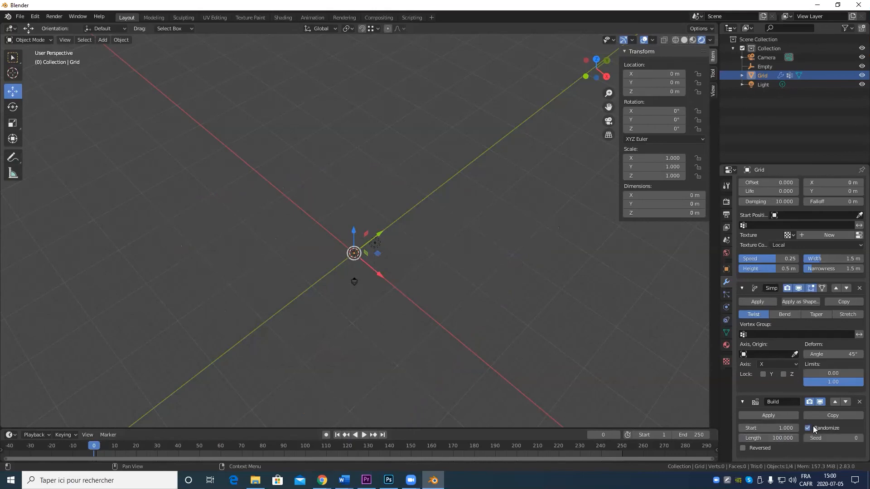
Play the randomized build animation, stop it at frame 72 and examine the partly built faces up close
{"action": "key", "text": "space"}
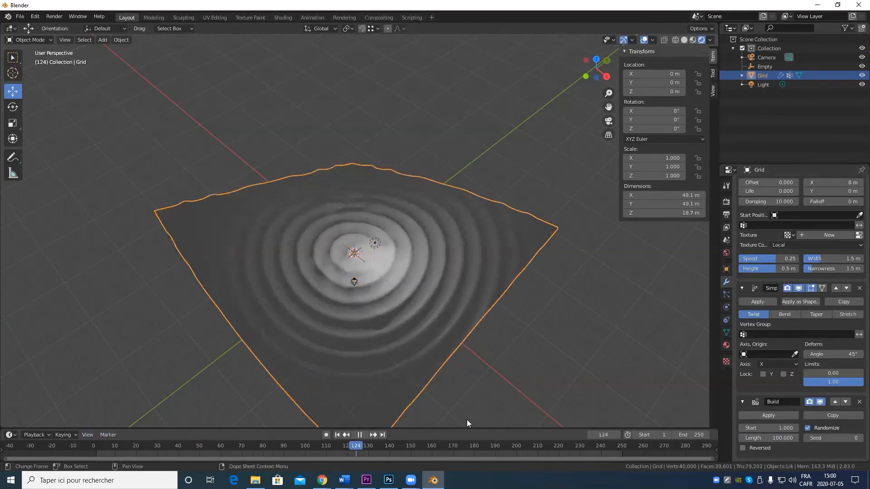
{"action": "left_click_drag", "start_coordinate": [248, 451], "coordinate": [129, 458]}
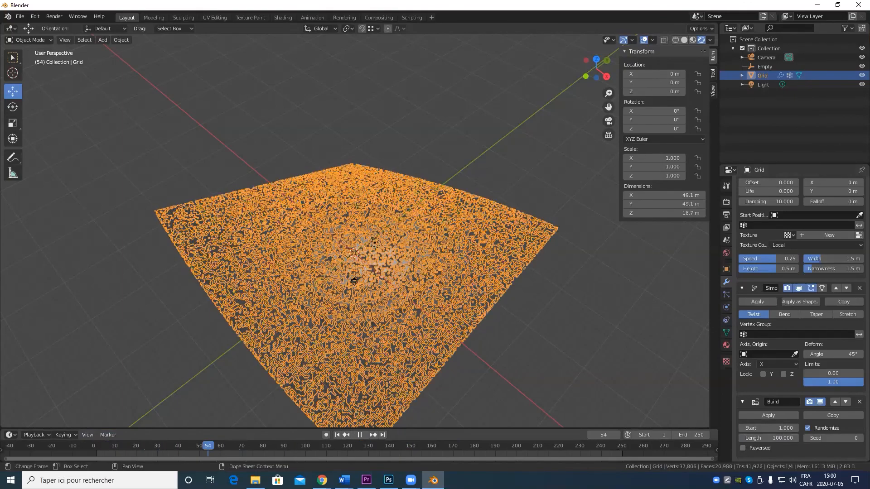
{"action": "key", "text": "space"}
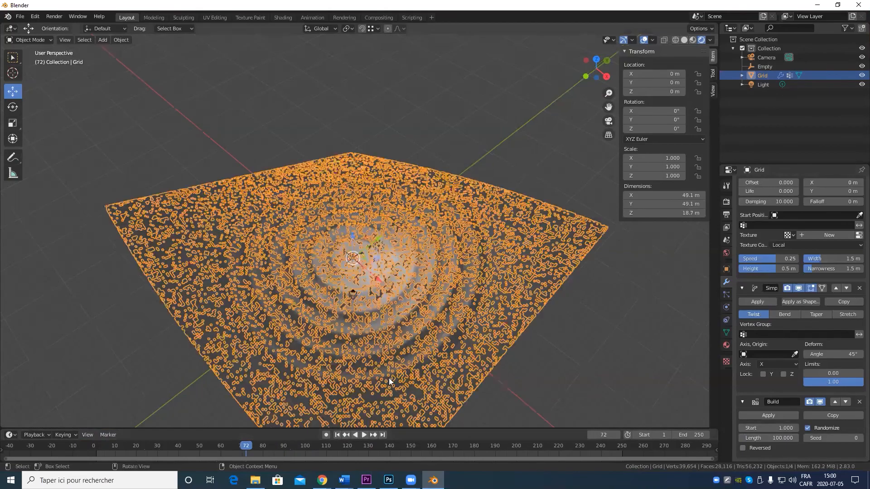
{"action": "scroll", "coordinate": [388, 377], "scroll_direction": "up", "scroll_amount": 10}
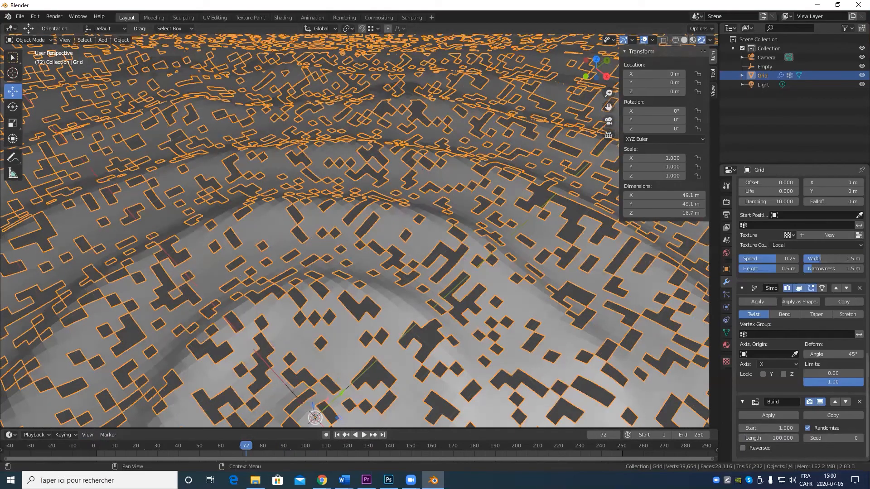
Reorder the Grid's modifiers so Wave comes before Smooth, with Simple Deform and Build below them
{"action": "left_click", "coordinate": [835, 402]}
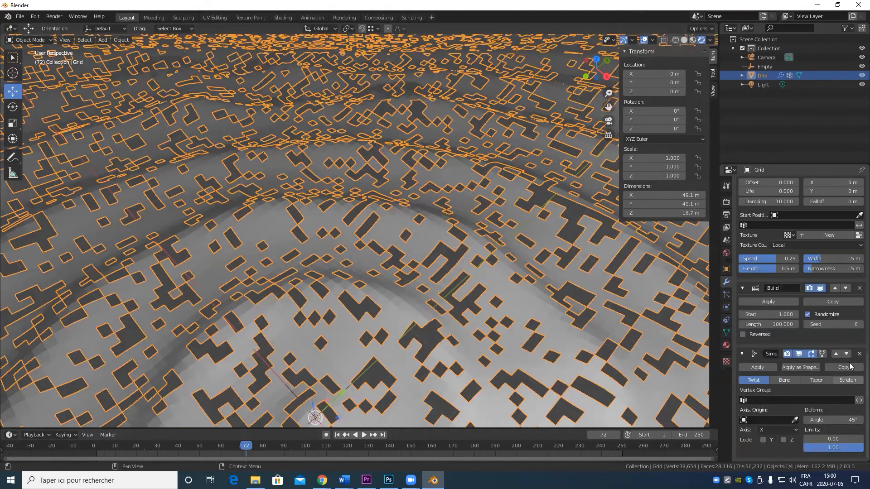
{"action": "left_click", "coordinate": [836, 354]}
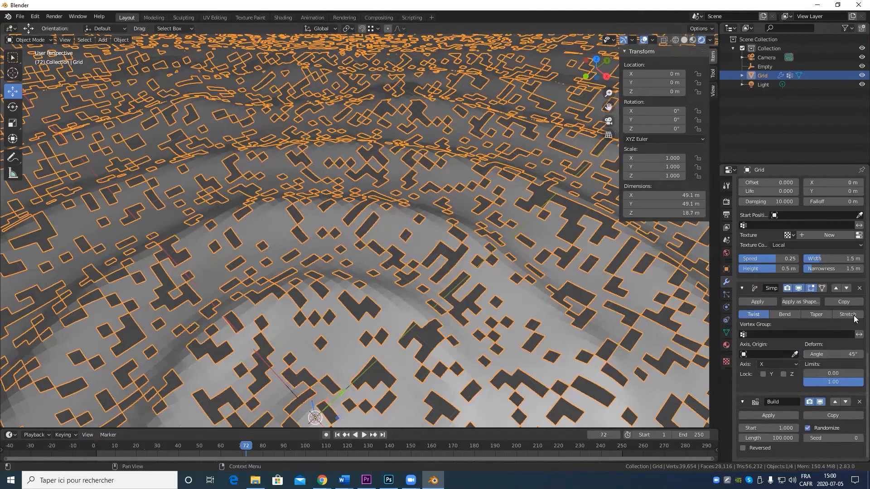
{"action": "left_click", "coordinate": [840, 289]}
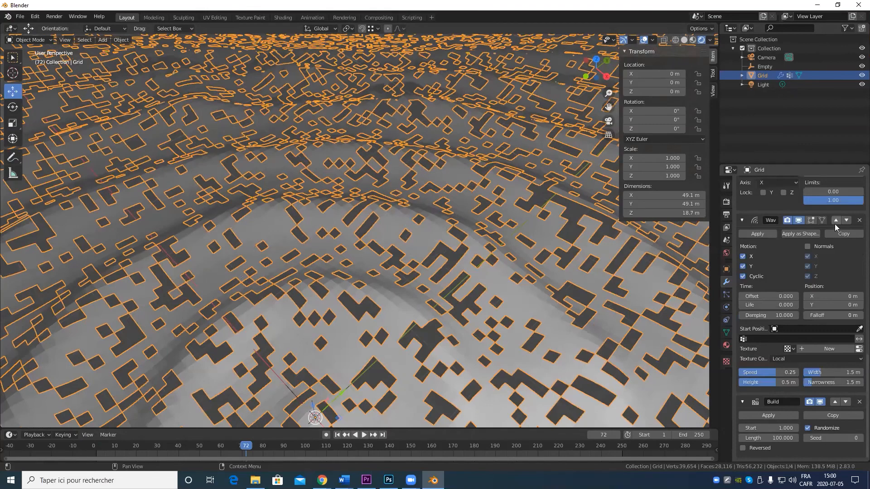
{"action": "scroll", "coordinate": [836, 227], "scroll_direction": "up", "scroll_amount": 8}
{"action": "left_click", "coordinate": [836, 365]}
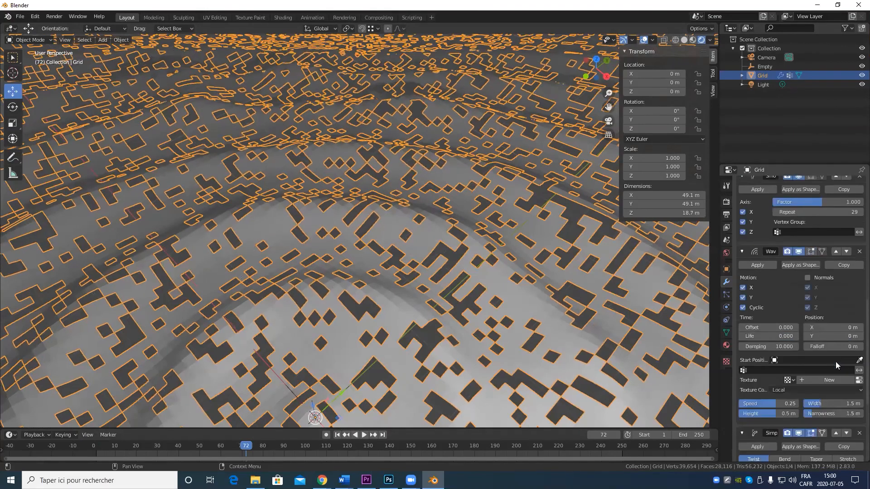
{"action": "left_click", "coordinate": [835, 251]}
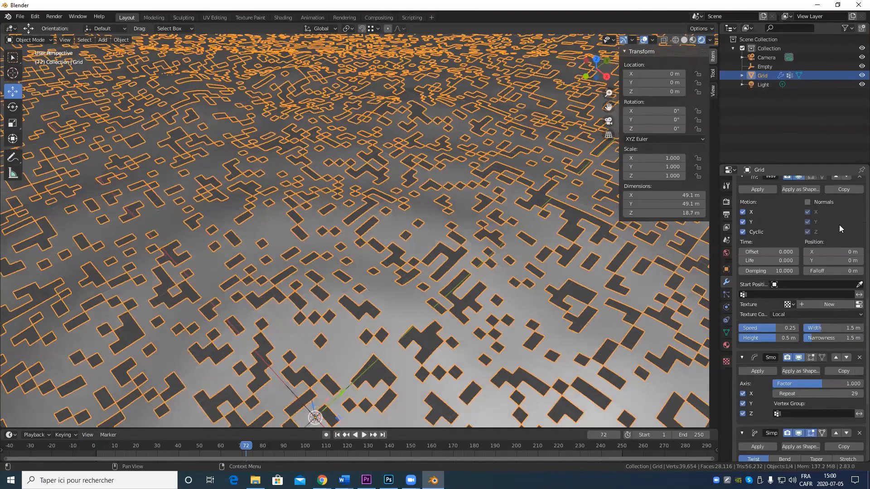
Move the Build modifier above Simple Deform, Smooth and Wave in the Grid's modifier stack
{"action": "scroll", "coordinate": [838, 236], "scroll_direction": "up", "scroll_amount": 10}
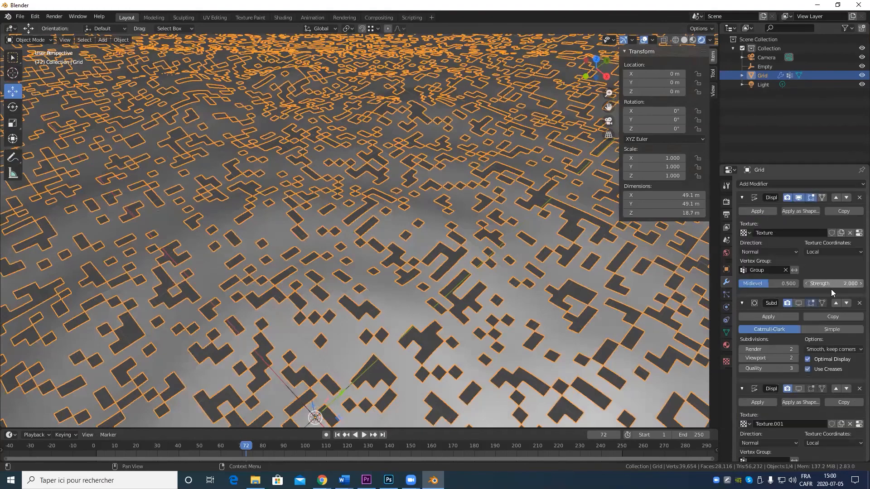
{"action": "scroll", "coordinate": [848, 331], "scroll_direction": "down", "scroll_amount": 8}
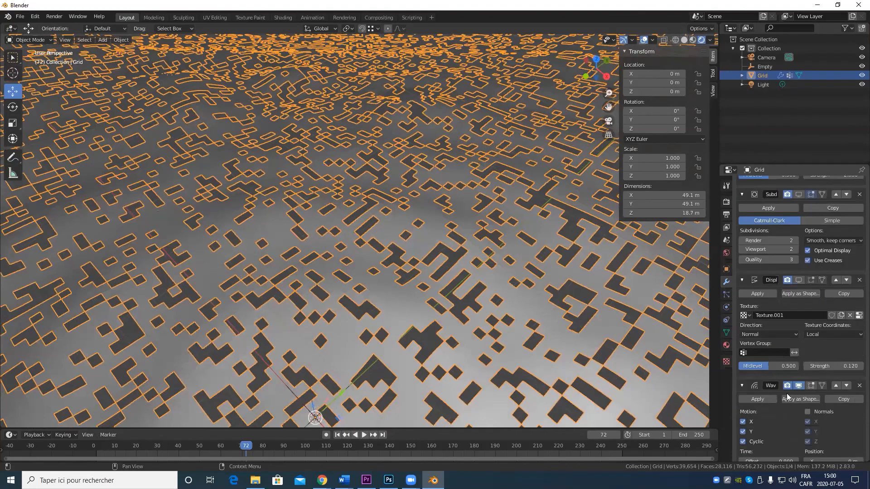
{"action": "scroll", "coordinate": [790, 389], "scroll_direction": "down", "scroll_amount": 15}
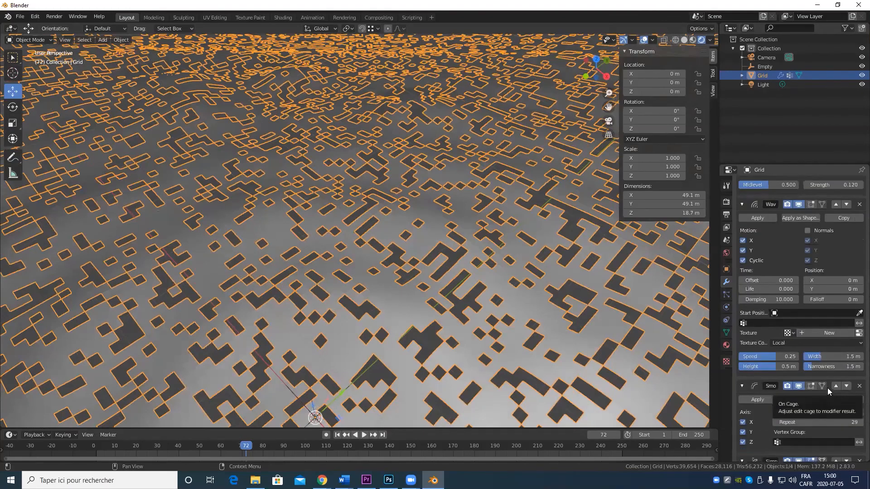
{"action": "scroll", "coordinate": [825, 382], "scroll_direction": "down", "scroll_amount": 3}
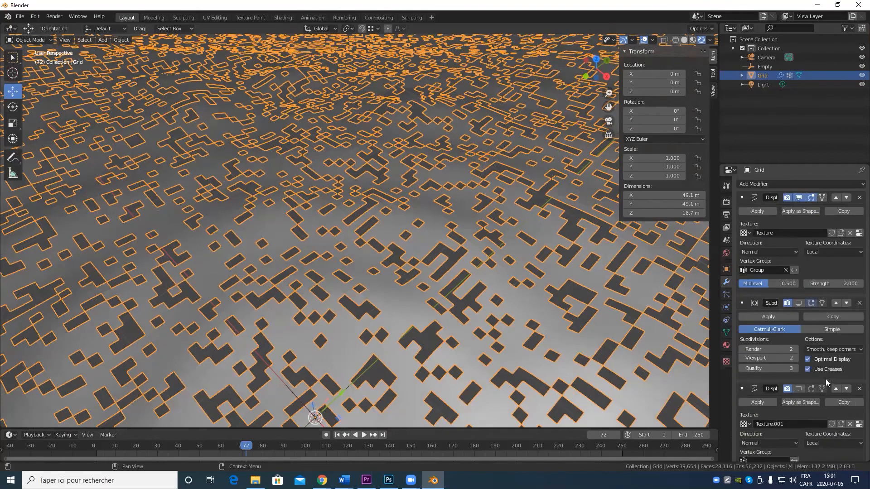
{"action": "left_click", "coordinate": [834, 402]}
{"action": "scroll", "coordinate": [834, 310], "scroll_direction": "up", "scroll_amount": 1}
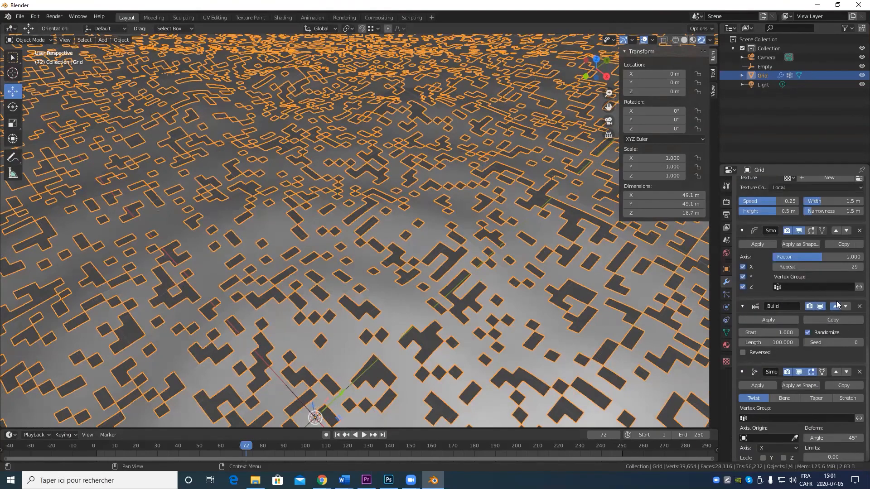
{"action": "left_click", "coordinate": [835, 306]}
{"action": "scroll", "coordinate": [832, 303], "scroll_direction": "up", "scroll_amount": 4}
{"action": "left_click", "coordinate": [833, 304]}
{"action": "scroll", "coordinate": [834, 302], "scroll_direction": "down", "scroll_amount": 4}
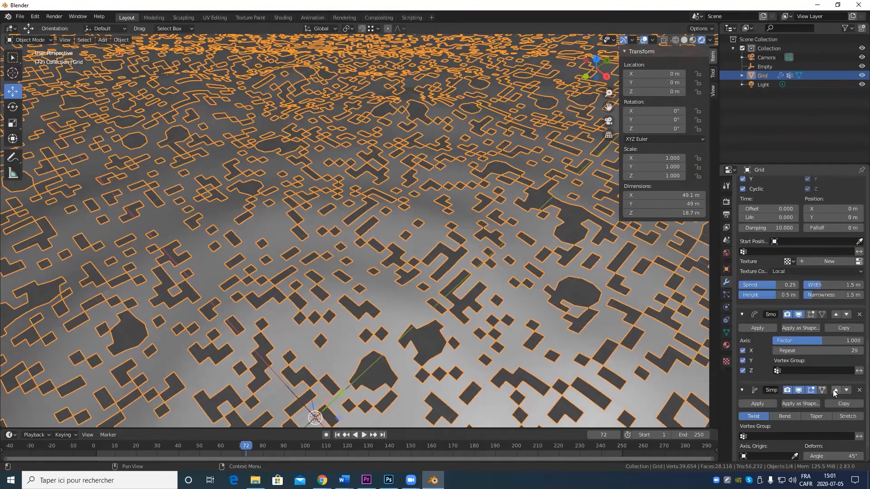
Move the Build modifier above both Displace modifiers and Subdivision to the top of the stack, and inspect the terrain's holes
{"action": "scroll", "coordinate": [832, 393], "scroll_direction": "up", "scroll_amount": 13}
{"action": "left_click", "coordinate": [834, 267]}
{"action": "scroll", "coordinate": [833, 290], "scroll_direction": "up", "scroll_amount": 6}
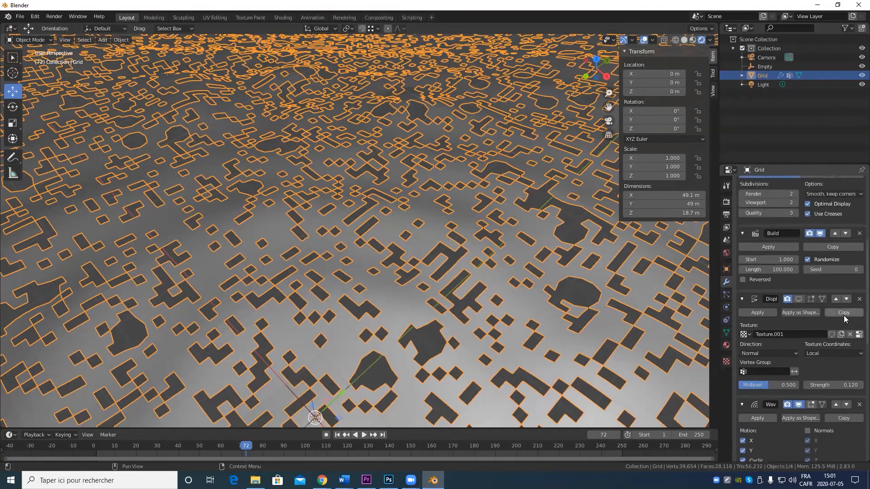
{"action": "left_click", "coordinate": [835, 268]}
{"action": "scroll", "coordinate": [835, 266], "scroll_direction": "up", "scroll_amount": 5}
{"action": "left_click", "coordinate": [836, 273]}
{"action": "scroll", "coordinate": [835, 277], "scroll_direction": "up", "scroll_amount": 3}
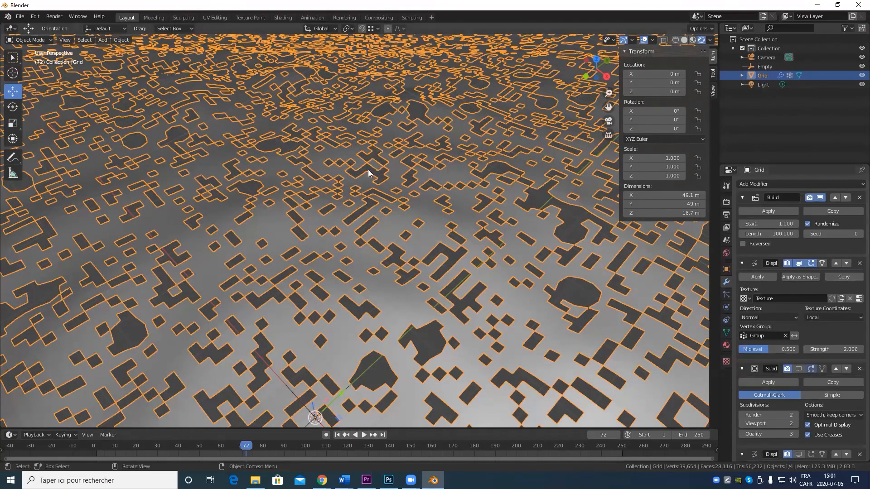
{"action": "scroll", "coordinate": [408, 191], "scroll_direction": "down", "scroll_amount": 6}
{"action": "middle_click_drag", "start_coordinate": [452, 214], "coordinate": [503, 245]}
{"action": "scroll", "coordinate": [490, 262], "scroll_direction": "up", "scroll_amount": 9}
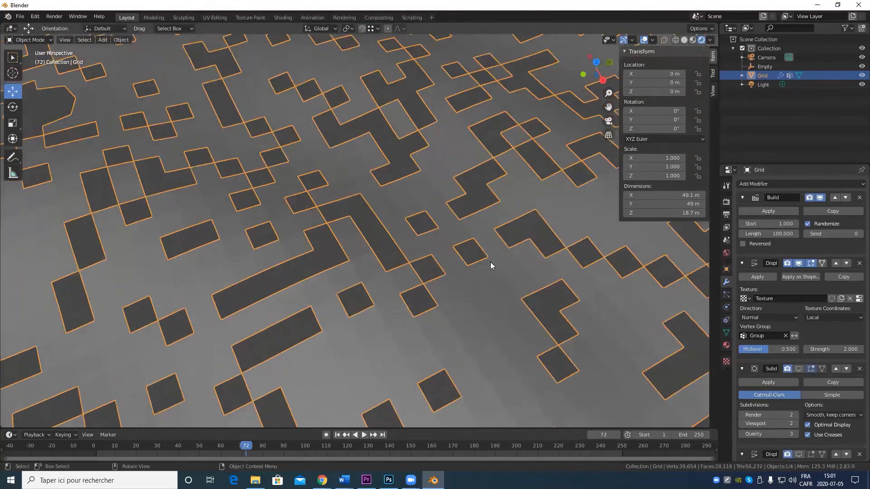
Examine the scattered square holes across the terrain at frame 72 from several distances and angles
{"action": "scroll", "coordinate": [484, 267], "scroll_direction": "down", "scroll_amount": 7}
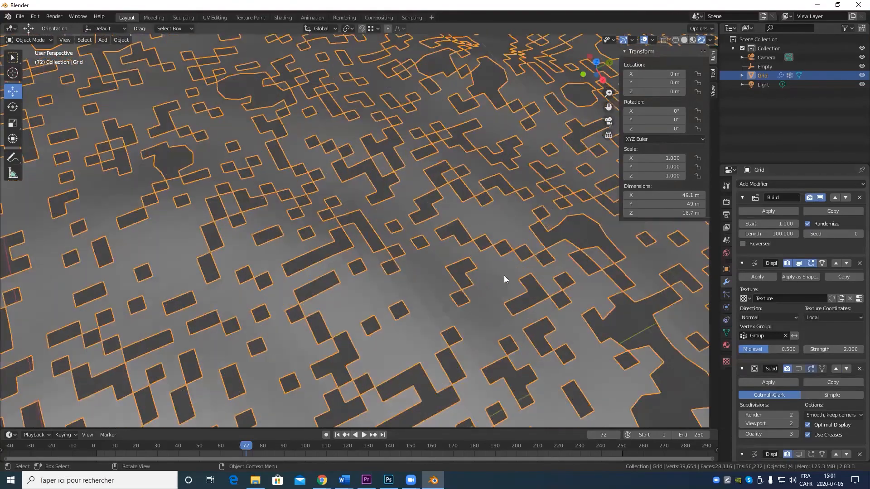
{"action": "middle_click_drag", "start_coordinate": [504, 275], "coordinate": [475, 249]}
{"action": "scroll", "coordinate": [471, 255], "scroll_direction": "down", "scroll_amount": 5}
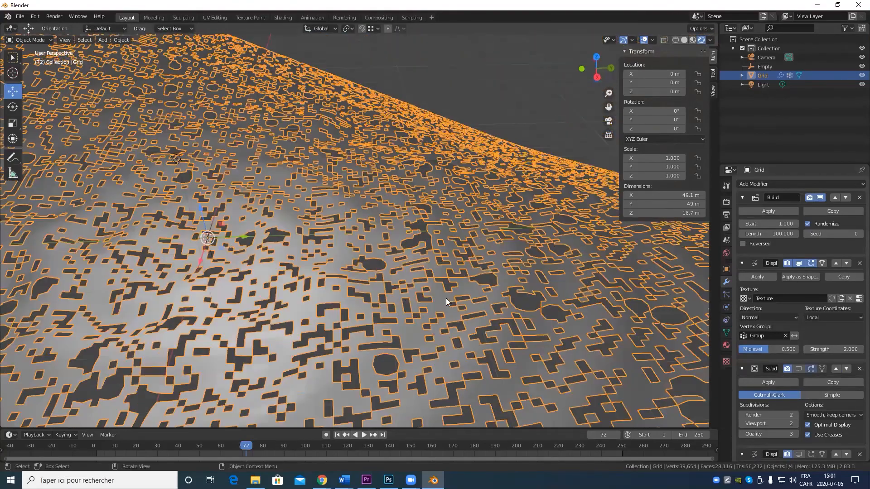
{"action": "scroll", "coordinate": [447, 296], "scroll_direction": "up", "scroll_amount": 4}
{"action": "middle_click_drag", "start_coordinate": [448, 293], "coordinate": [472, 294]}
{"action": "middle_click_drag", "start_coordinate": [435, 250], "coordinate": [534, 181], "text": "shift"}
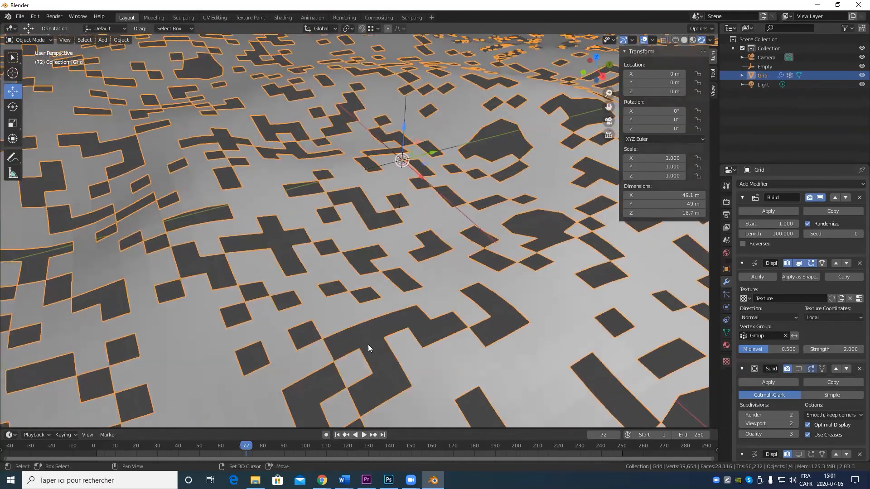
{"action": "scroll", "coordinate": [515, 175], "scroll_direction": "down", "scroll_amount": 8}
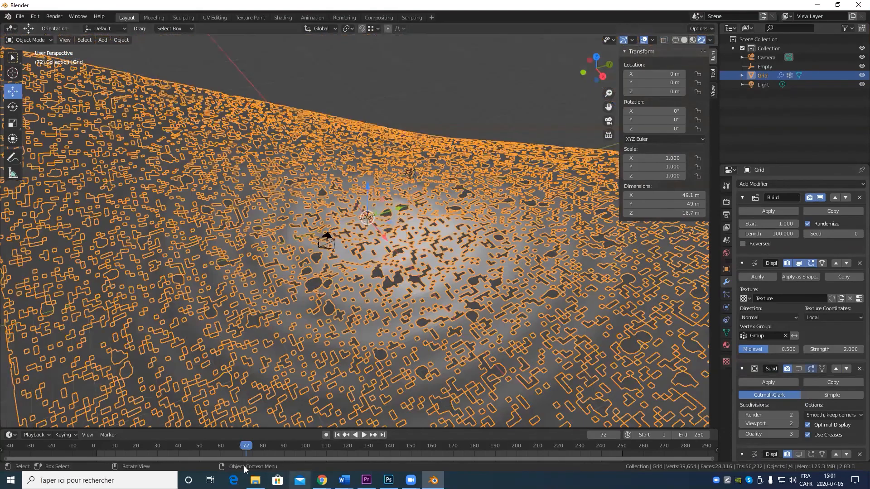
Replay the build animation through its early frames, stop it at frame 37 and examine the sparse faces up close
{"action": "left_click_drag", "start_coordinate": [206, 449], "coordinate": [93, 450]}
{"action": "key", "text": "space"}
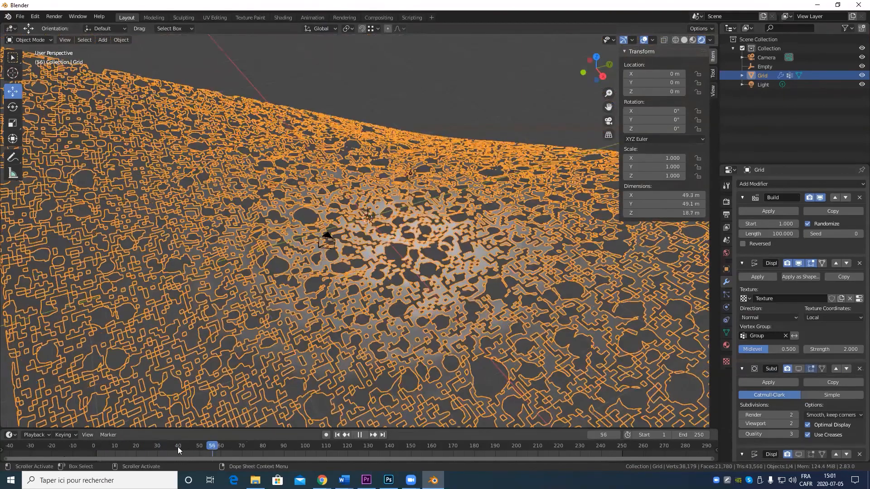
{"action": "left_click_drag", "start_coordinate": [177, 446], "coordinate": [94, 446]}
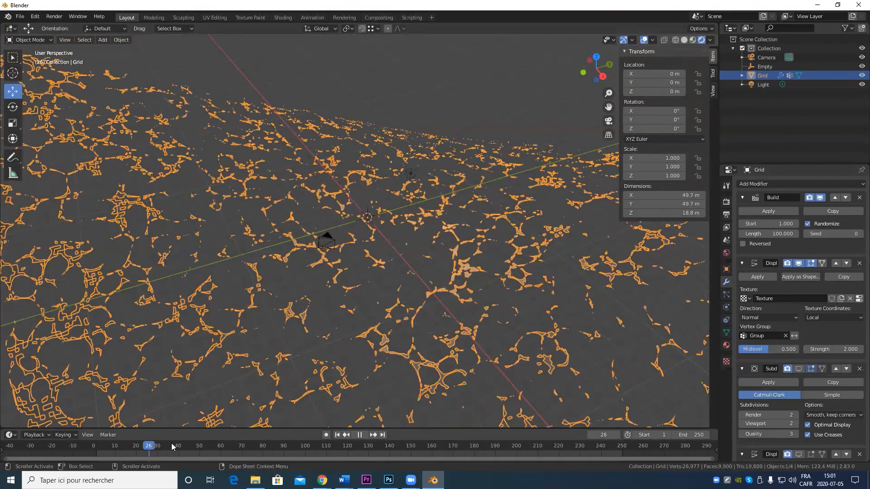
{"action": "key", "text": "space"}
{"action": "middle_click_drag", "start_coordinate": [269, 311], "coordinate": [282, 374]}
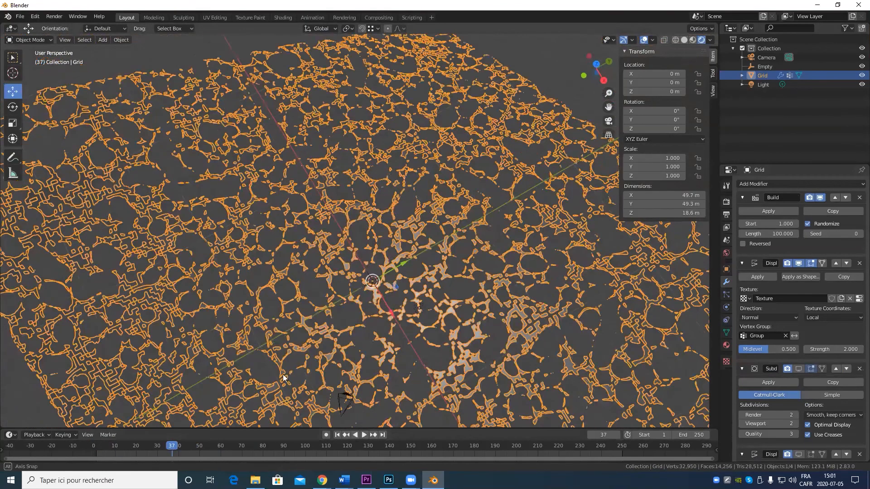
{"action": "scroll", "coordinate": [318, 293], "scroll_direction": "up", "scroll_amount": 6}
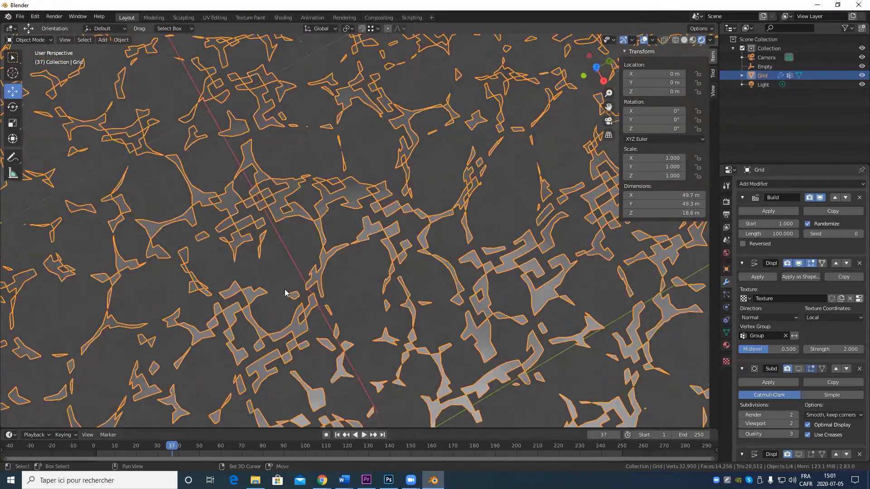
{"action": "middle_click_drag", "start_coordinate": [287, 291], "coordinate": [471, 281], "text": "shift"}
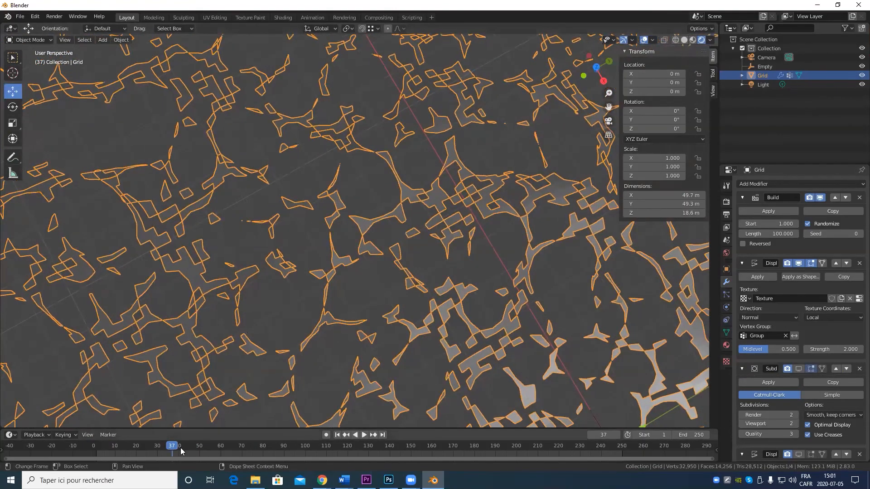
Resume the build animation, return it to its early frames and stop it at frame 48 with the whole terrain in view
{"action": "key", "text": "space"}
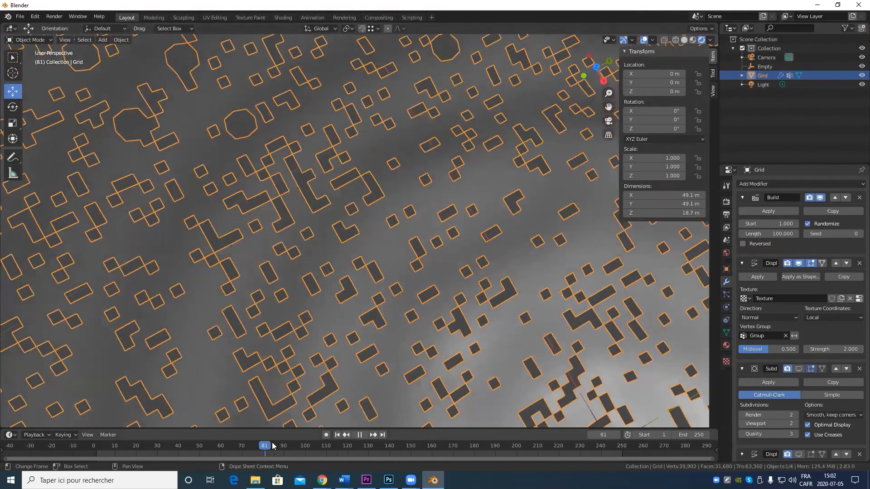
{"action": "left_click_drag", "start_coordinate": [226, 451], "coordinate": [151, 446]}
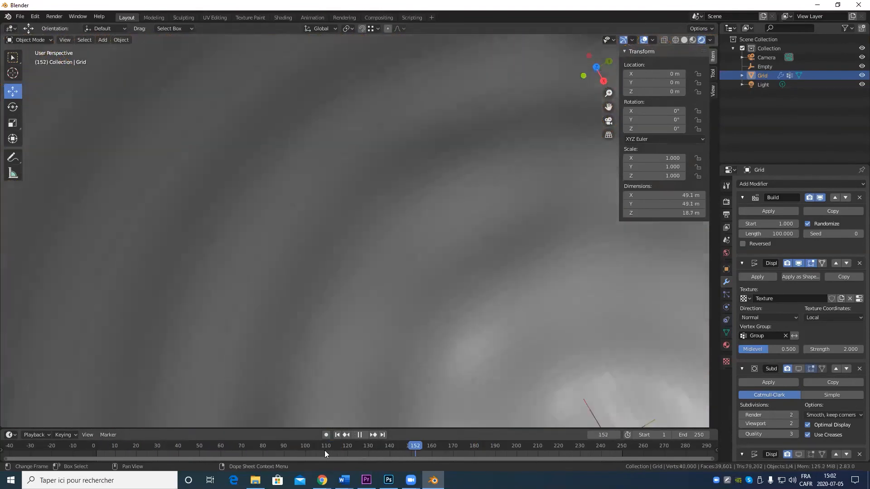
{"action": "left_click_drag", "start_coordinate": [240, 454], "coordinate": [183, 454]}
{"action": "scroll", "coordinate": [366, 257], "scroll_direction": "down", "scroll_amount": 8}
{"action": "key", "text": "space"}
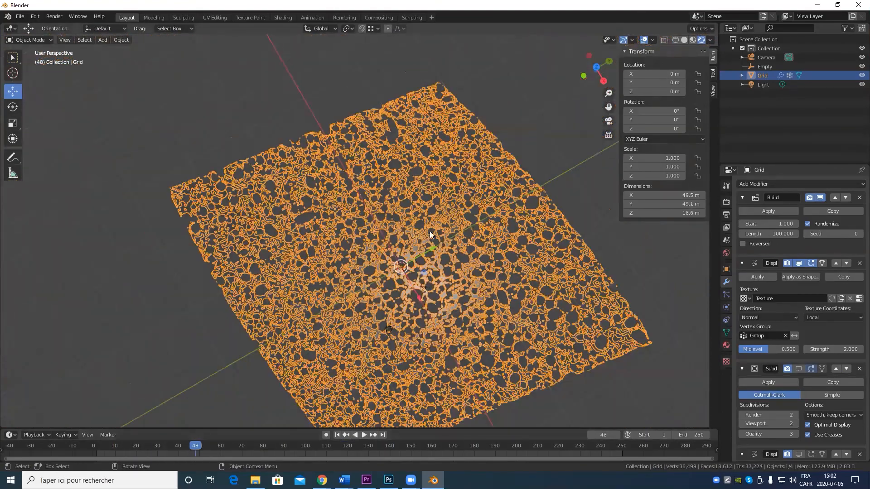
Examine the web of partly built faces at frame 48 up close and from above
{"action": "middle_click_drag", "start_coordinate": [429, 234], "coordinate": [488, 286]}
{"action": "scroll", "coordinate": [489, 287], "scroll_direction": "up", "scroll_amount": 8}
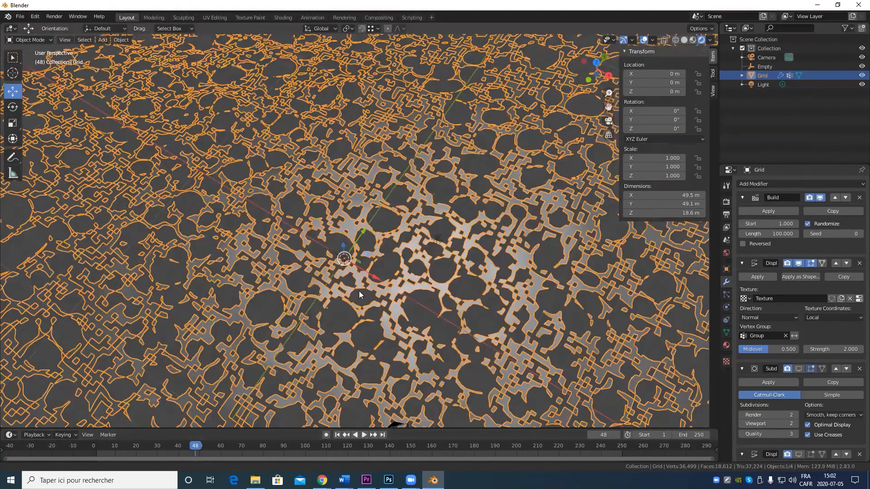
{"action": "scroll", "coordinate": [336, 273], "scroll_direction": "down", "scroll_amount": 8}
{"action": "middle_click_drag", "start_coordinate": [305, 280], "coordinate": [399, 362]}
{"action": "scroll", "coordinate": [371, 233], "scroll_direction": "up", "scroll_amount": 8}
{"action": "scroll", "coordinate": [386, 282], "scroll_direction": "down", "scroll_amount": 8}
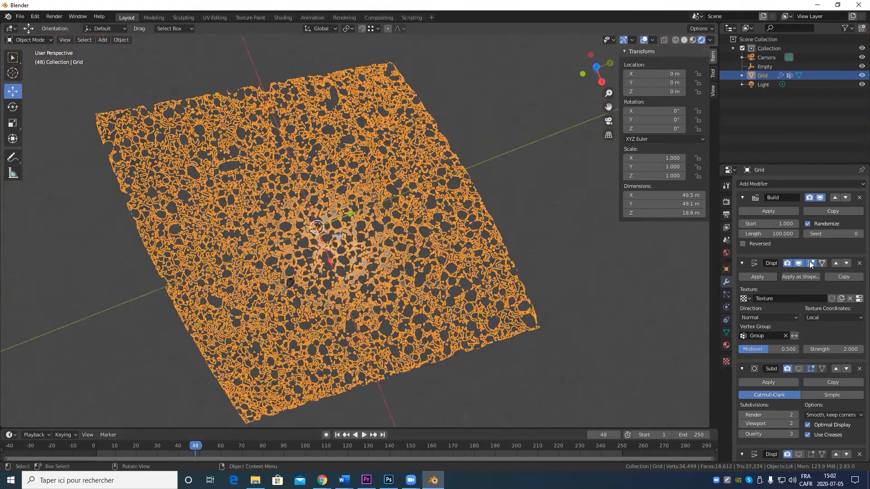
{"action": "left_click", "coordinate": [809, 184]}
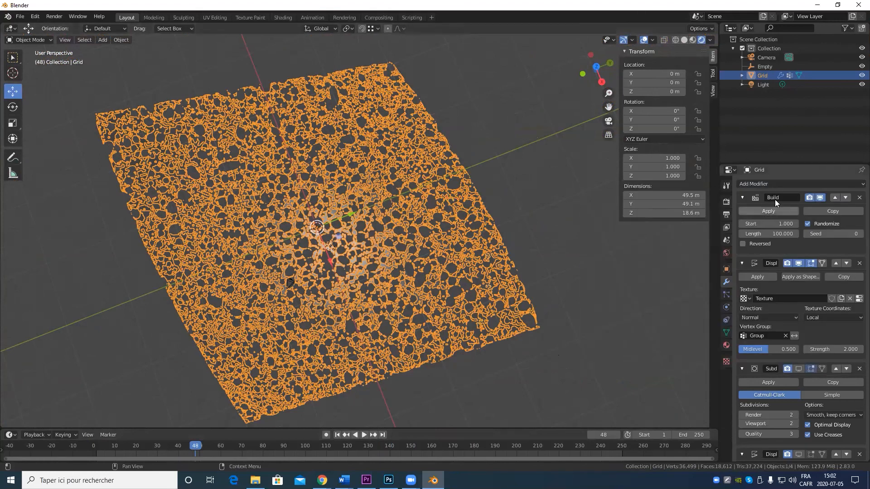
{"action": "left_click", "coordinate": [776, 182]}
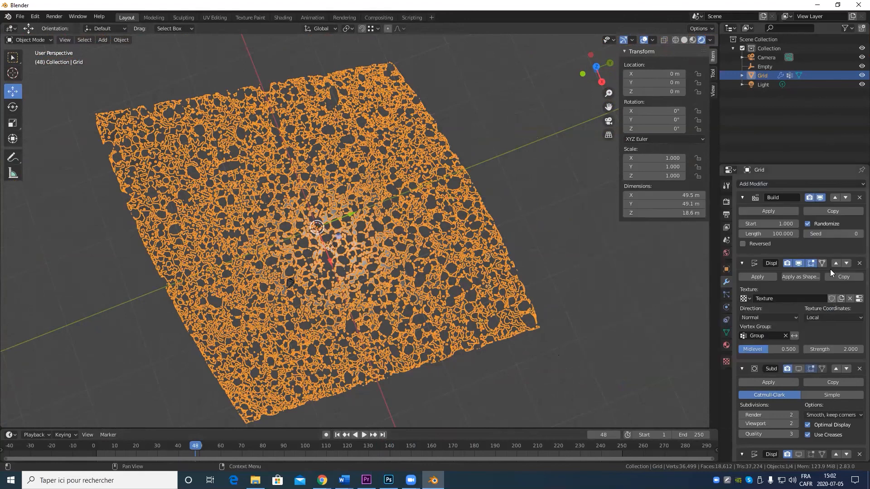
{"action": "left_click", "coordinate": [832, 183]}
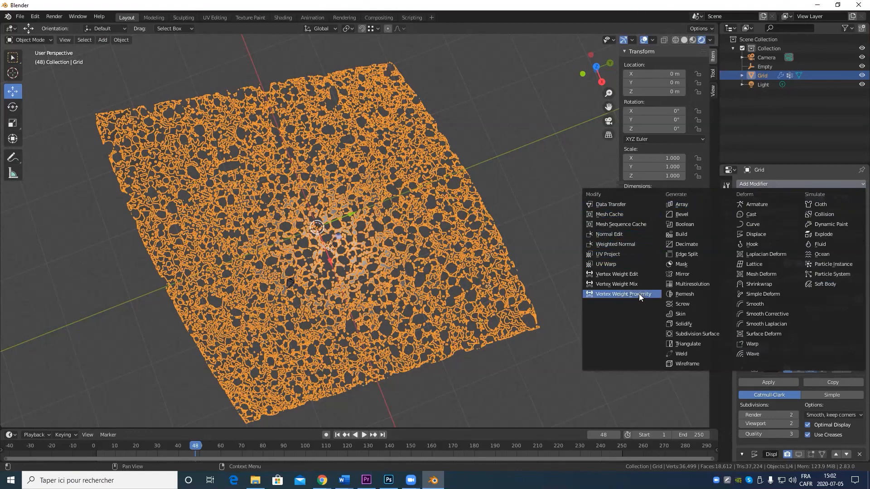
{"action": "scroll", "coordinate": [422, 365], "scroll_direction": "up", "scroll_amount": 10}
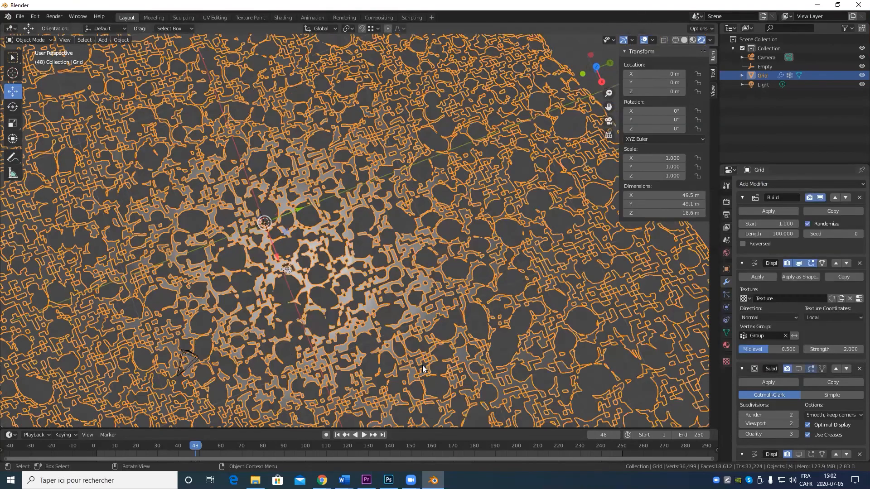
{"action": "scroll", "coordinate": [422, 373], "scroll_direction": "down", "scroll_amount": 10}
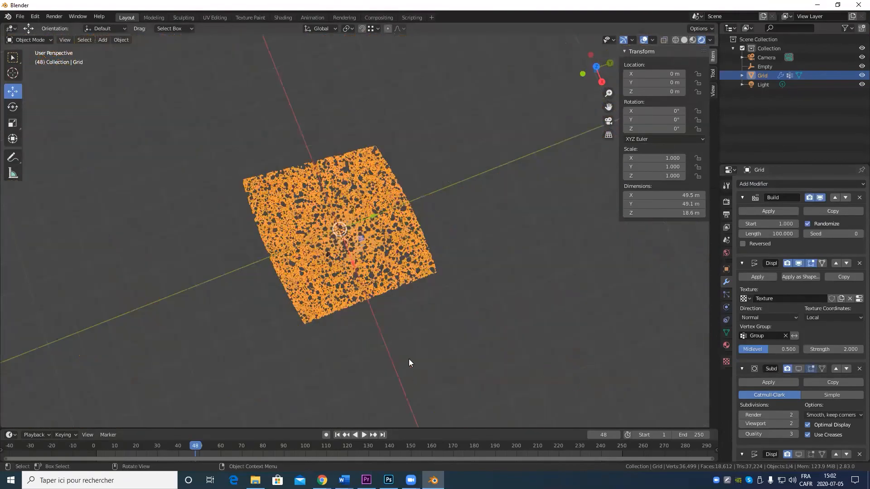
{"action": "mouse_move", "coordinate": [408, 359]}
{"action": "middle_mouse_down"}
{"action": "mouse_move", "coordinate": [452, 289]}
{"action": "mouse_move", "coordinate": [420, 352]}
{"action": "middle_mouse_up"}
{"action": "scroll", "coordinate": [398, 349], "scroll_direction": "up", "scroll_amount": 8}
{"action": "scroll", "coordinate": [422, 308], "scroll_direction": "down", "scroll_amount": 10}
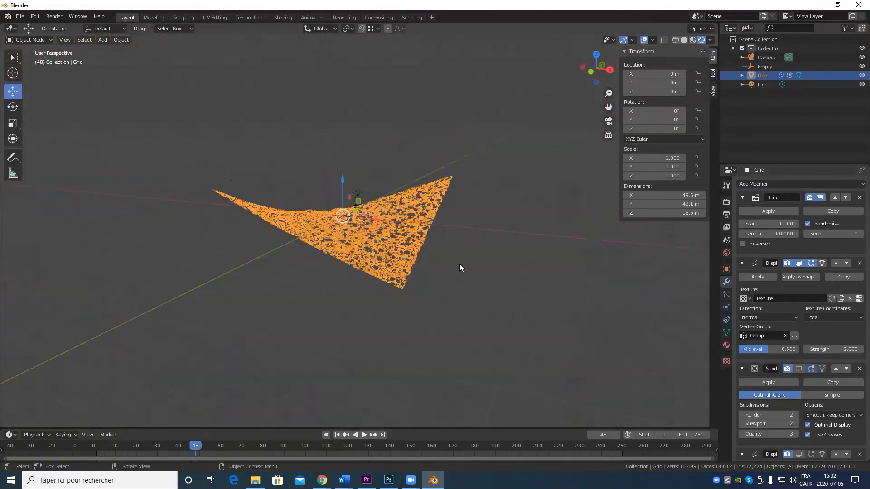
{"action": "middle_click_drag", "start_coordinate": [459, 263], "coordinate": [419, 303], "text": "shift"}
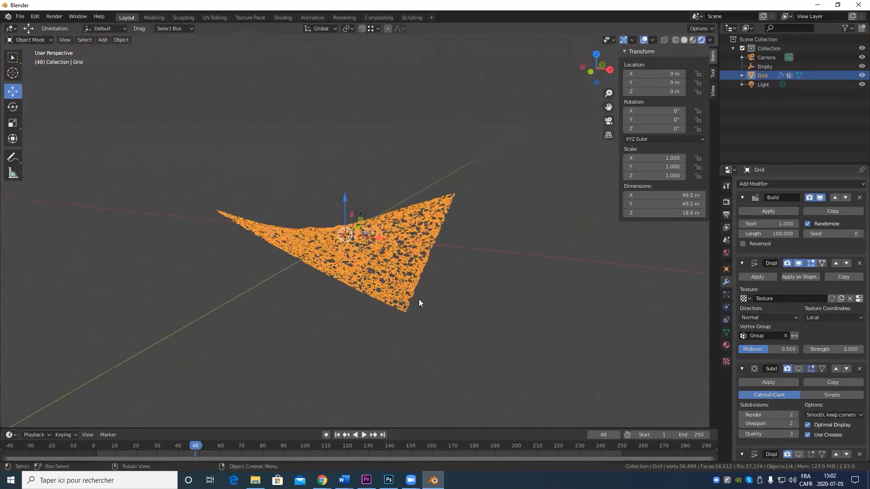
{"action": "scroll", "coordinate": [523, 323], "scroll_direction": "up", "scroll_amount": 4}
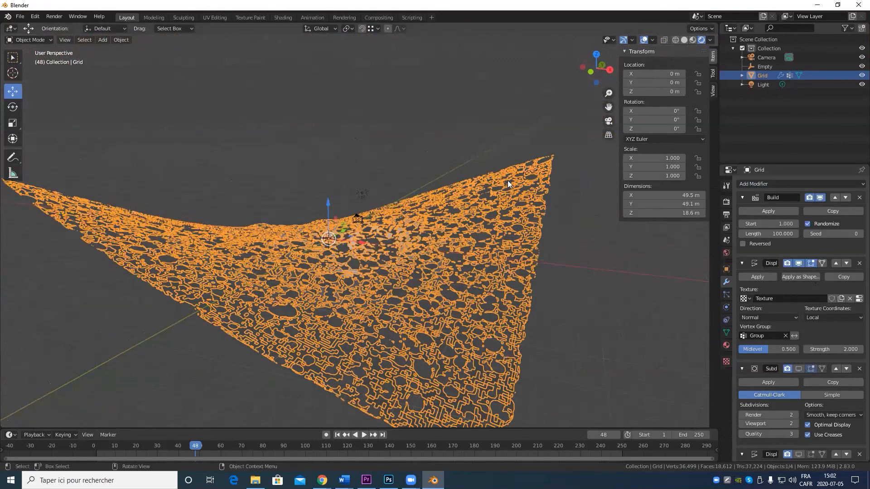
Add a 2 m mesh plane at the world origin, in the middle of the terrain
{"action": "left_click", "coordinate": [109, 39]}
{"action": "mouse_move", "coordinate": [108, 49]}
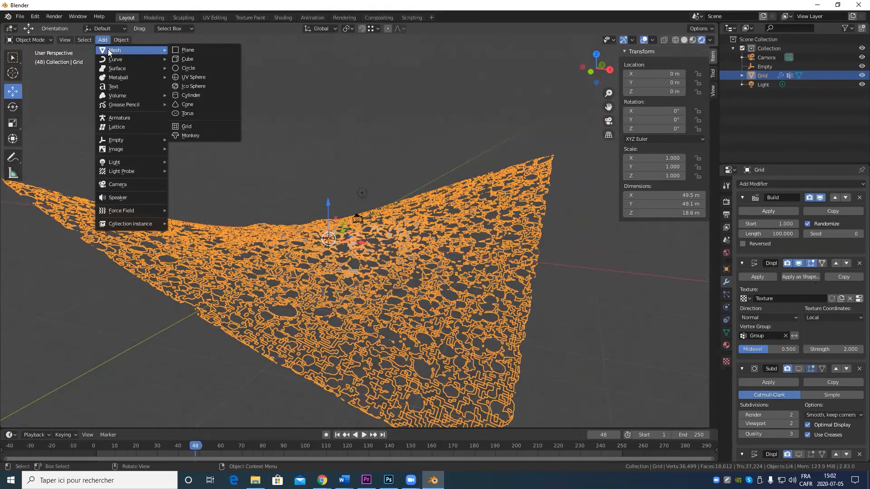
{"action": "left_click", "coordinate": [207, 50]}
{"action": "scroll", "coordinate": [382, 211], "scroll_direction": "down", "scroll_amount": 5}
{"action": "scroll", "coordinate": [358, 240], "scroll_direction": "up", "scroll_amount": 13}
{"action": "middle_click_drag", "start_coordinate": [352, 252], "coordinate": [278, 212]}
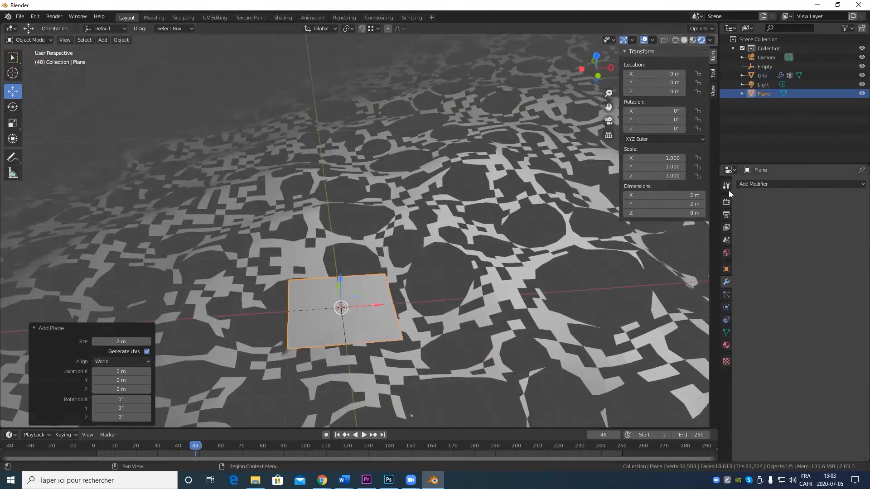
Add an Ocean modifier to the plane and check its surface against the terrain
{"action": "left_click", "coordinate": [756, 183]}
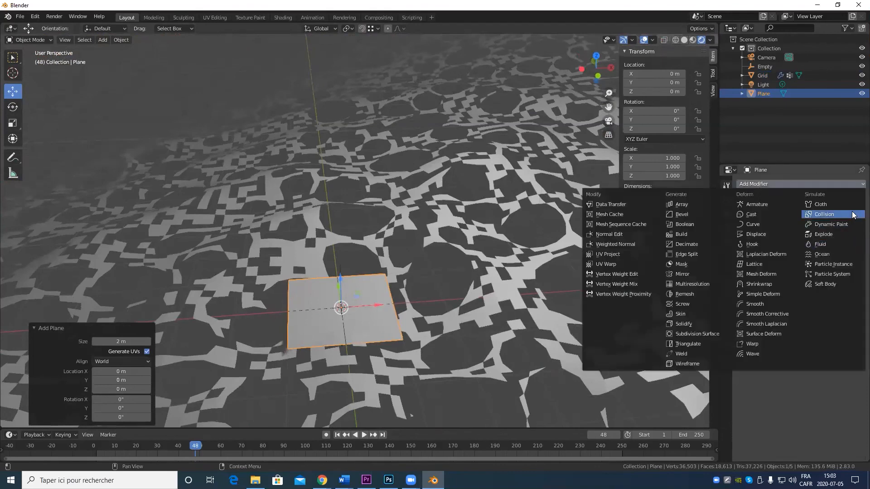
{"action": "left_click", "coordinate": [821, 254]}
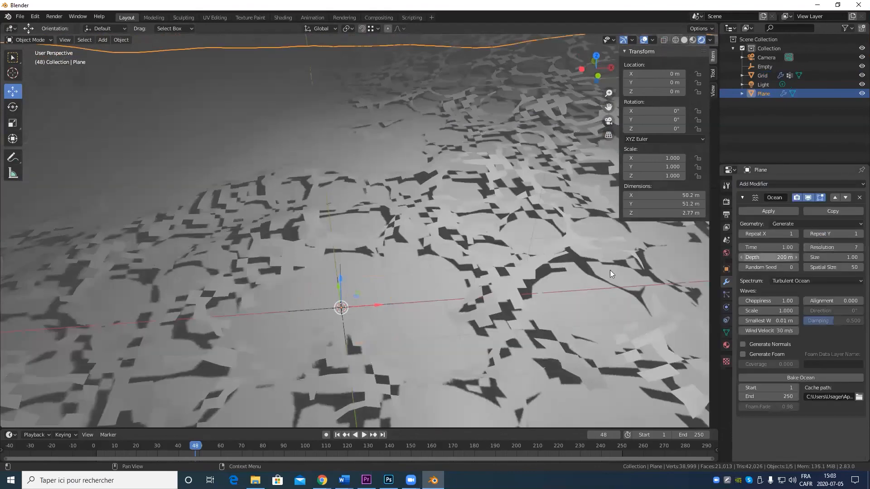
{"action": "scroll", "coordinate": [464, 280], "scroll_direction": "down", "scroll_amount": 4}
{"action": "scroll", "coordinate": [473, 264], "scroll_direction": "up", "scroll_amount": 3}
{"action": "middle_click_drag", "start_coordinate": [473, 263], "coordinate": [446, 242]}
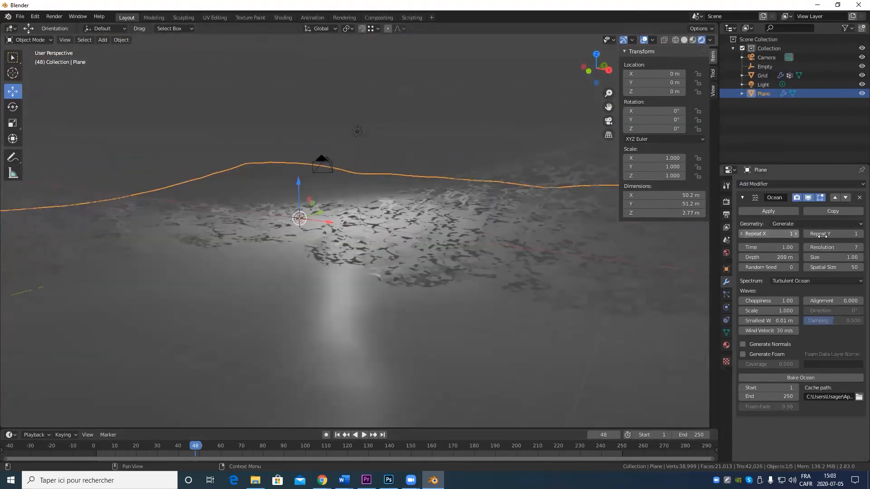
Set the Ocean modifier's Repeat X and Repeat Y to 5
{"action": "left_click", "coordinate": [783, 234]}
{"action": "type", "text": "5"}
{"action": "key", "text": "Return"}
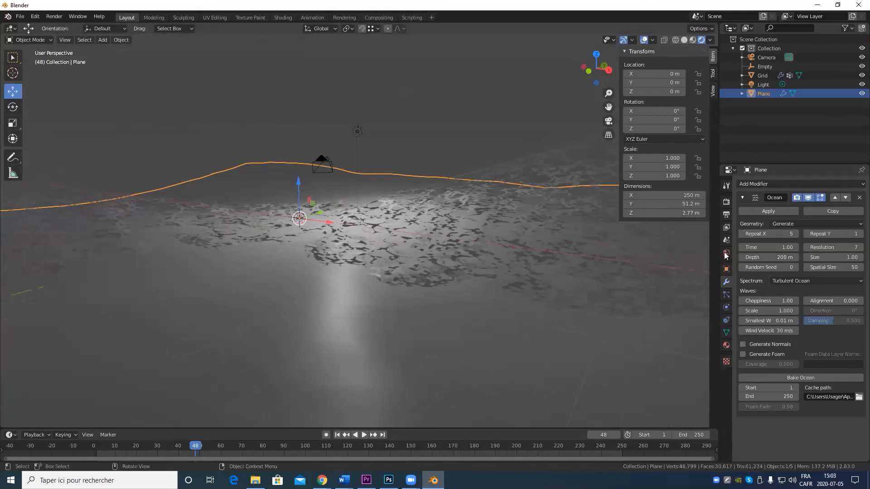
{"action": "left_click", "coordinate": [838, 235]}
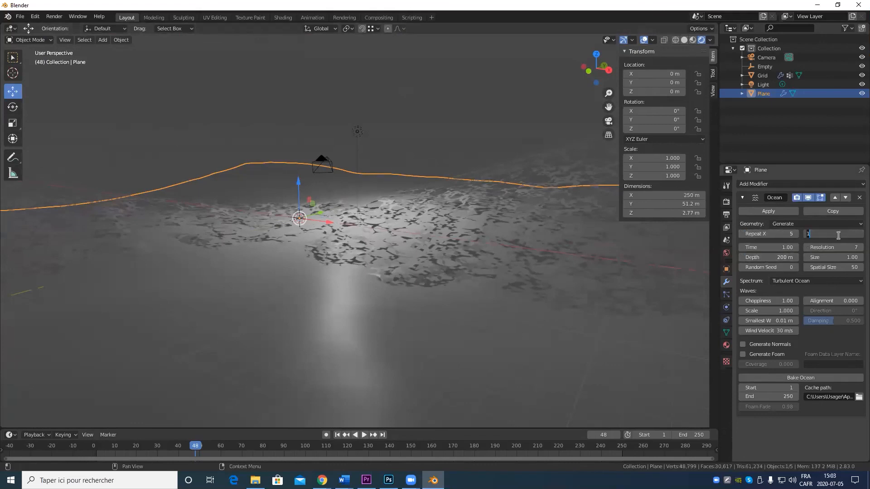
{"action": "key", "text": "Return"}
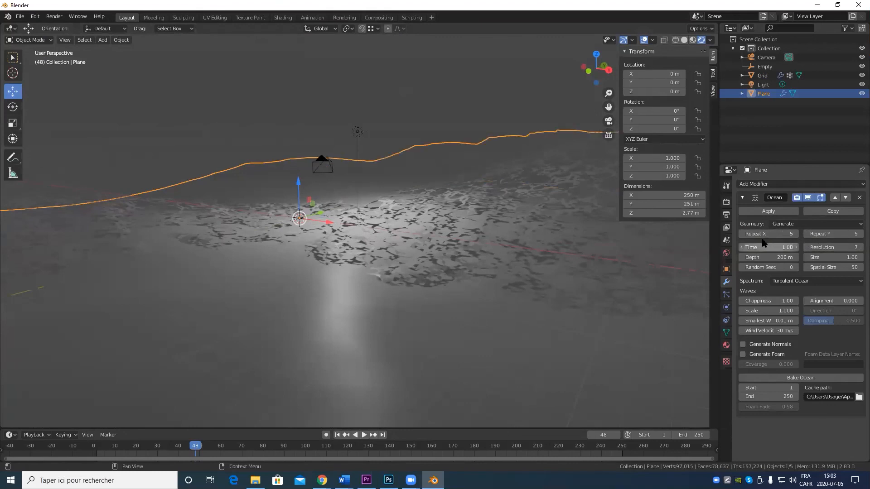
Set the Ocean modifier's Time to 1.80 and Resolution to 32, and inspect the water surface from several sides
{"action": "left_click_drag", "start_coordinate": [775, 249], "coordinate": [861, 248]}
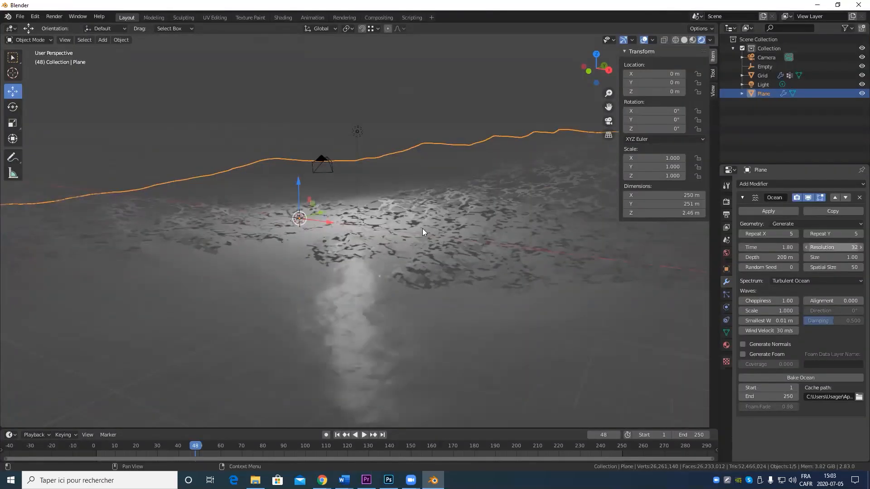
{"action": "scroll", "coordinate": [372, 266], "scroll_direction": "up", "scroll_amount": 10}
{"action": "scroll", "coordinate": [369, 285], "scroll_direction": "down", "scroll_amount": 6}
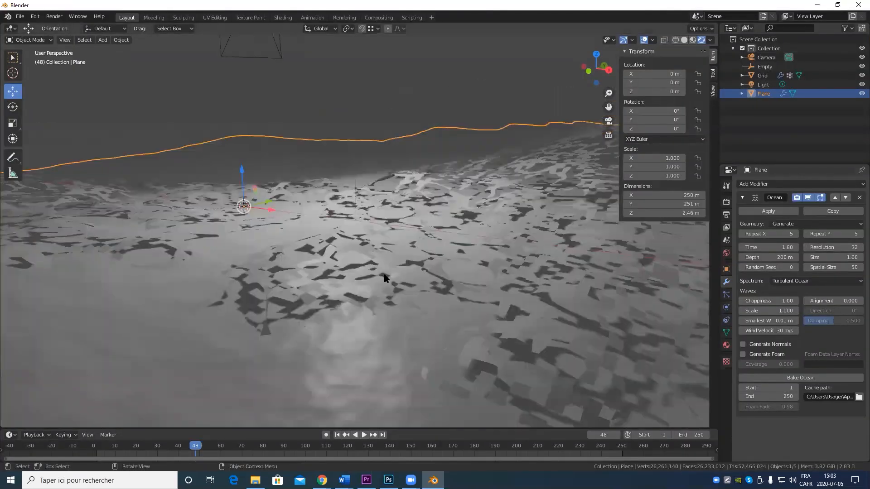
{"action": "scroll", "coordinate": [385, 276], "scroll_direction": "up", "scroll_amount": 5}
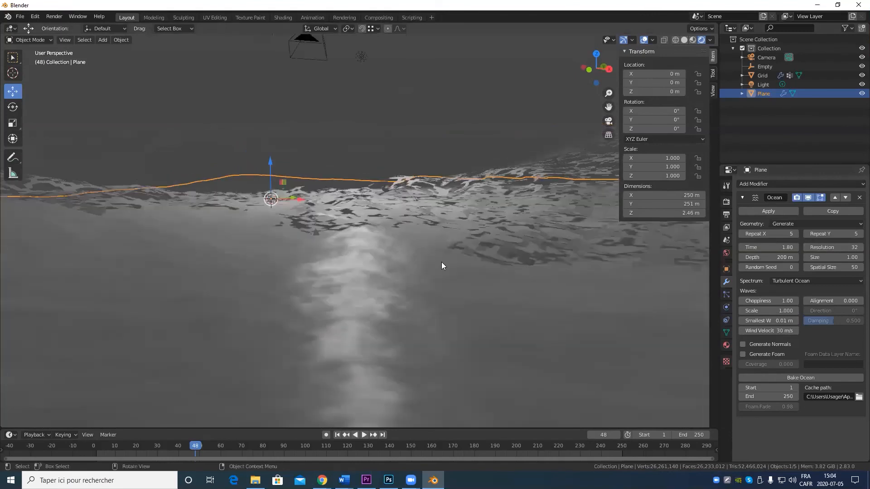
{"action": "scroll", "coordinate": [317, 283], "scroll_direction": "down", "scroll_amount": 6}
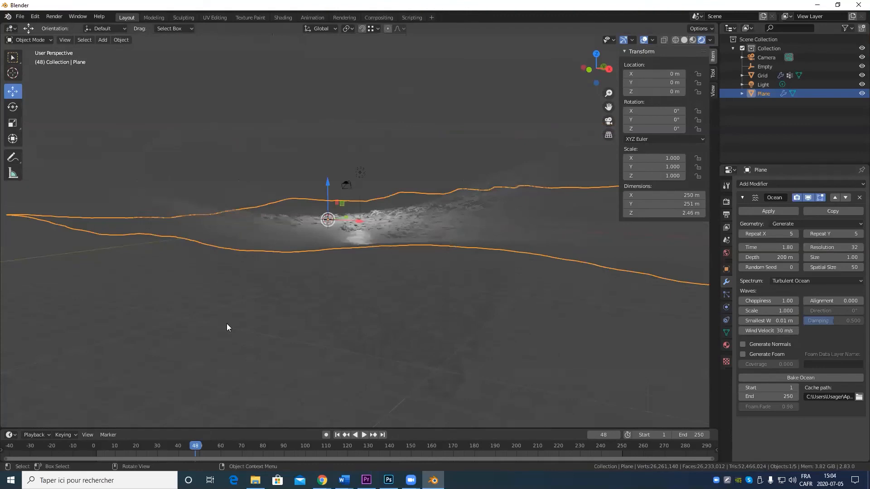
{"action": "middle_click_drag", "start_coordinate": [227, 326], "coordinate": [397, 241]}
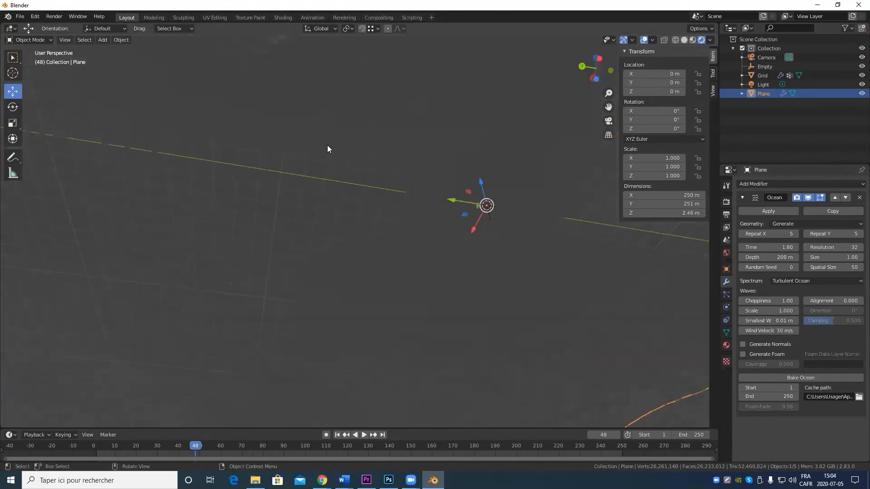
{"action": "scroll", "coordinate": [328, 159], "scroll_direction": "down", "scroll_amount": 3}
{"action": "middle_click_drag", "start_coordinate": [323, 177], "coordinate": [287, 324]}
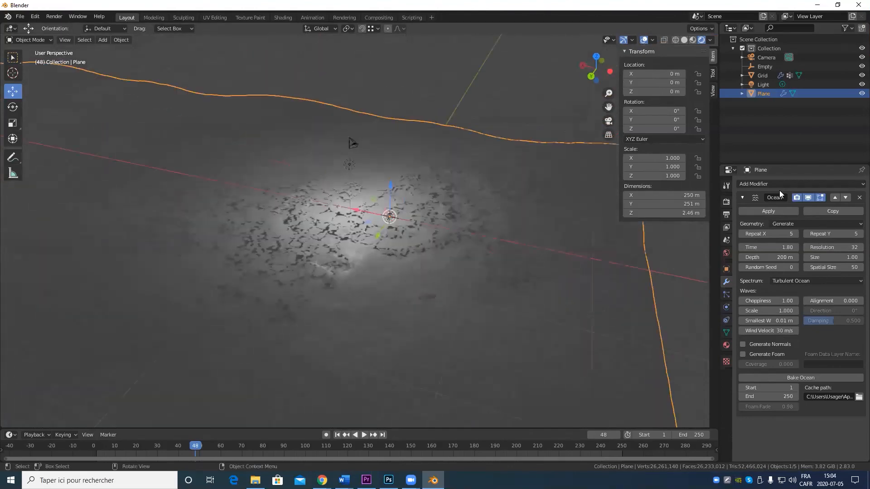